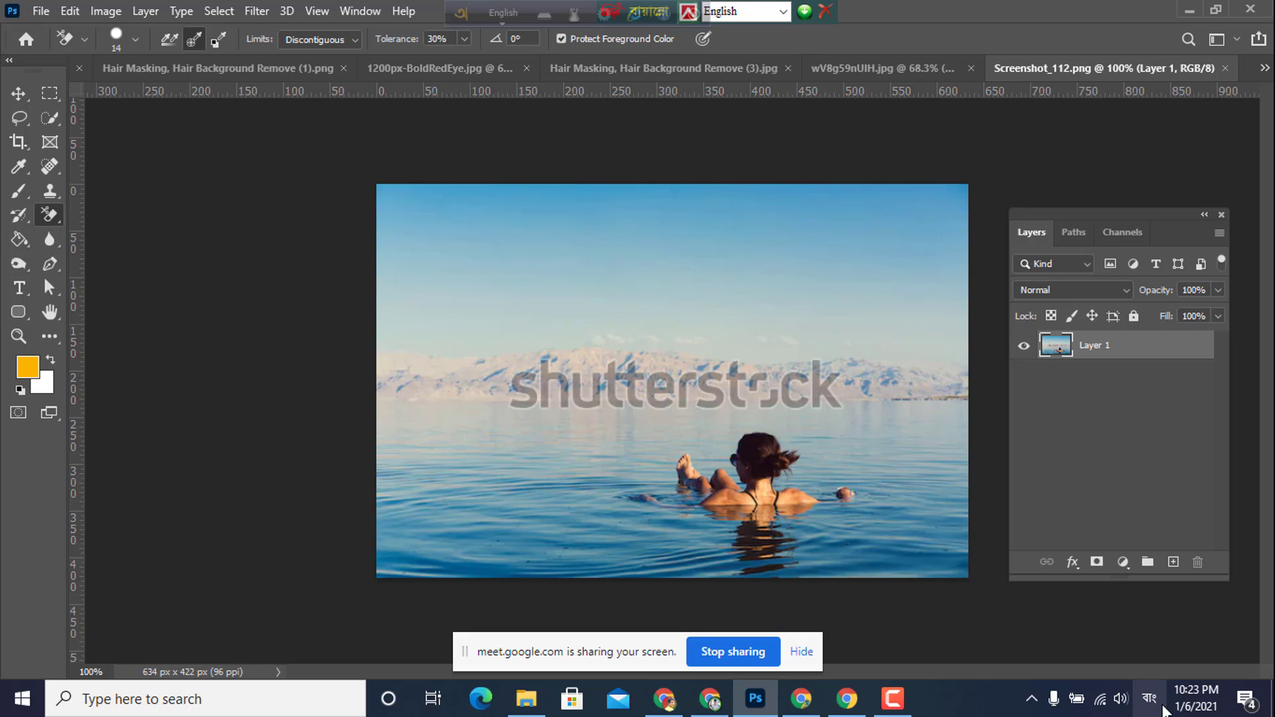
- Switch the keyboard input language to English
left_click(1150, 698)
left_click(1119, 543)
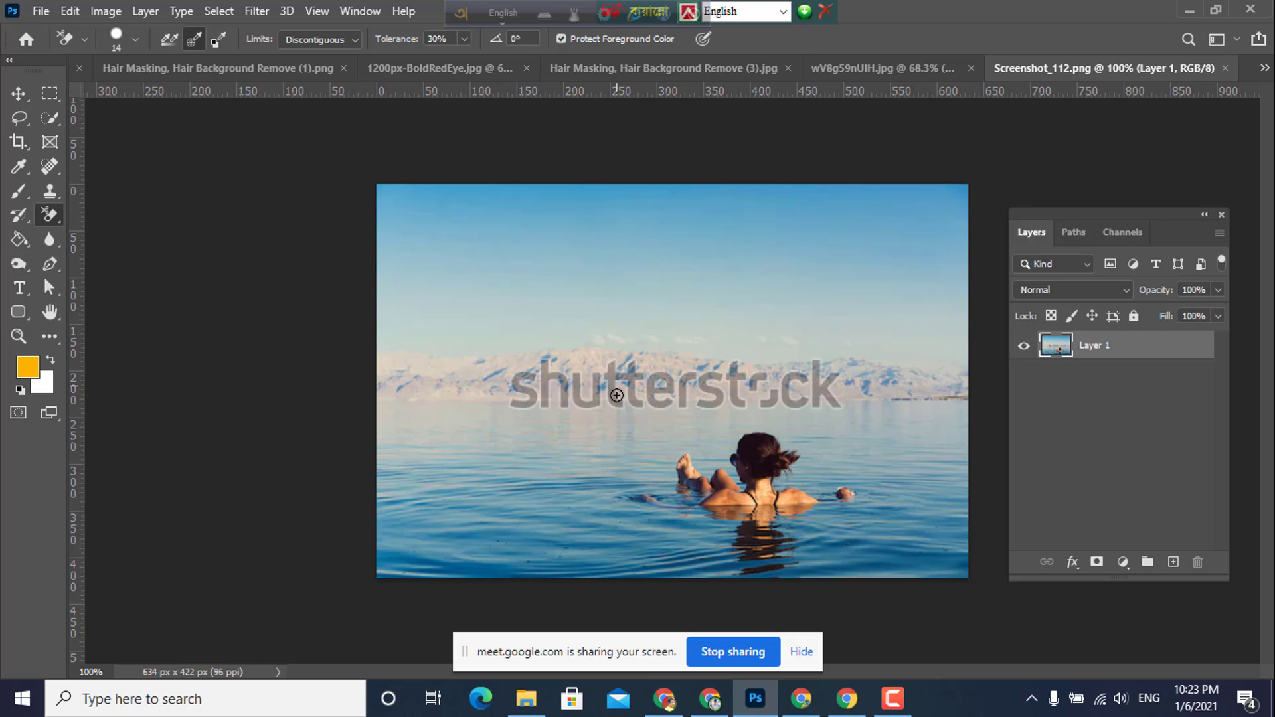
scroll(652, 405, "up", 3)
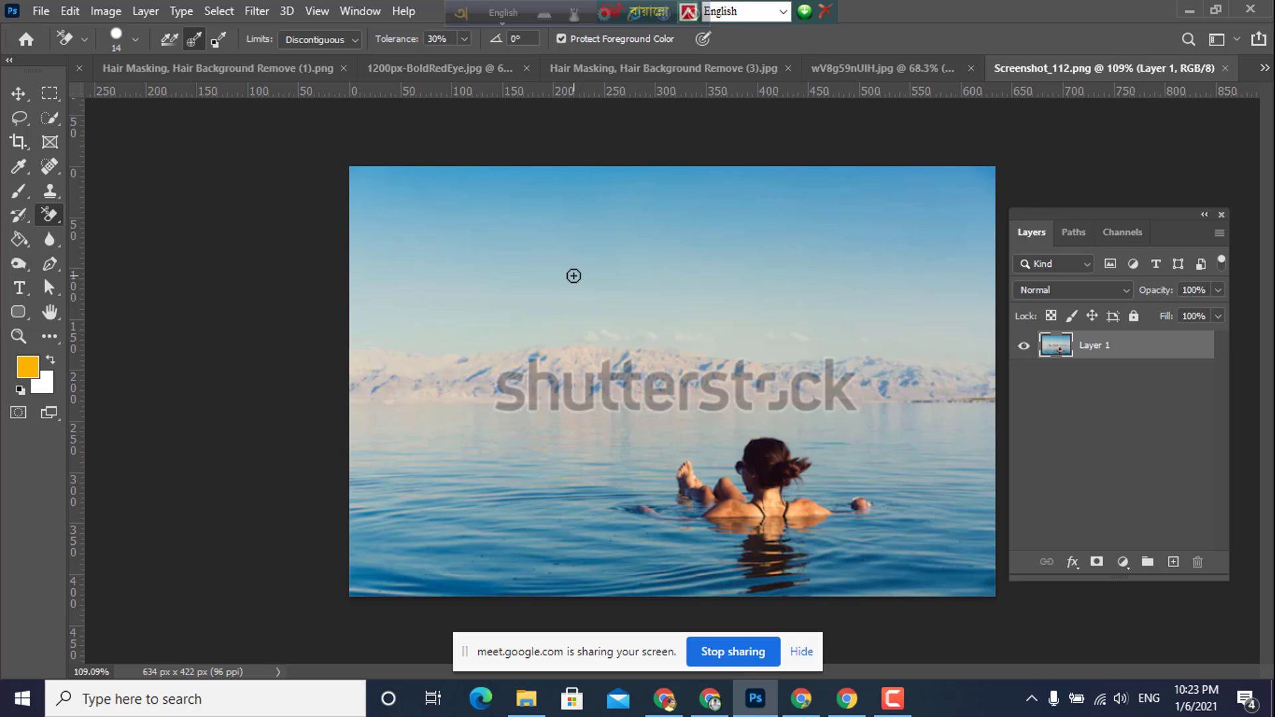
scroll(670, 430, "up", 5)
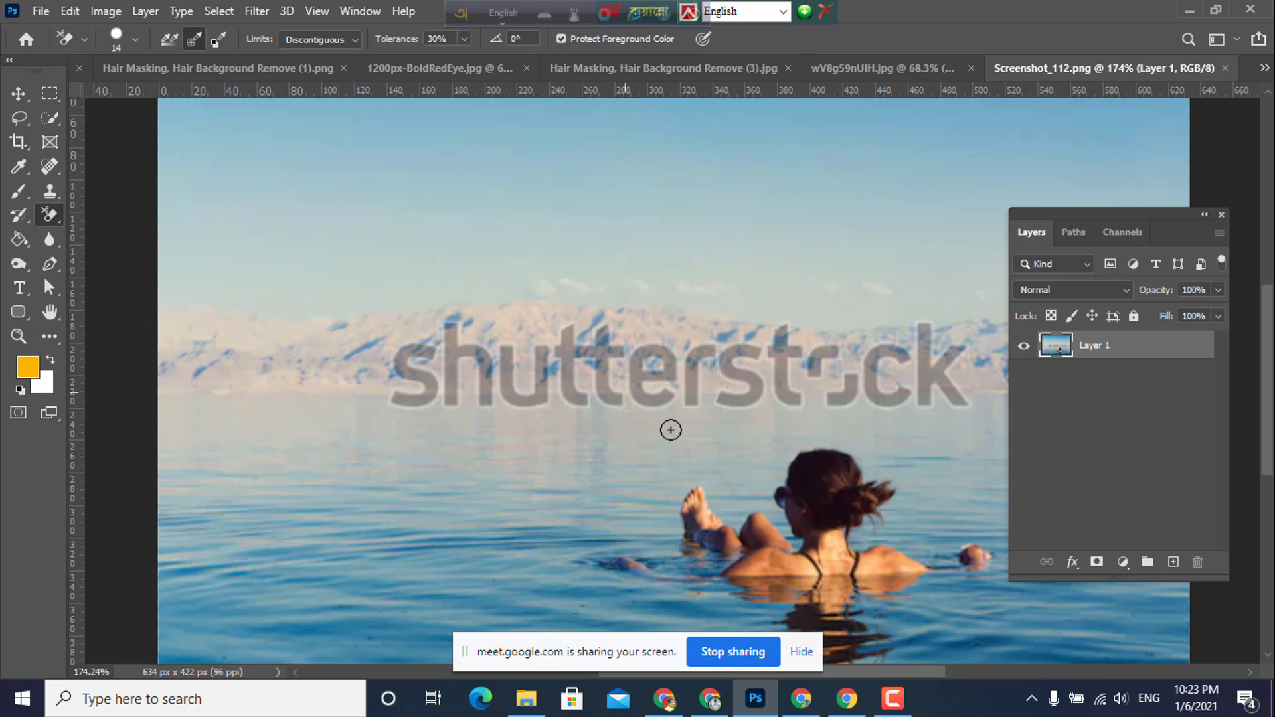
scroll(677, 423, "down", 3)
scroll(936, 418, "up", 2)
scroll(939, 414, "down", 3)
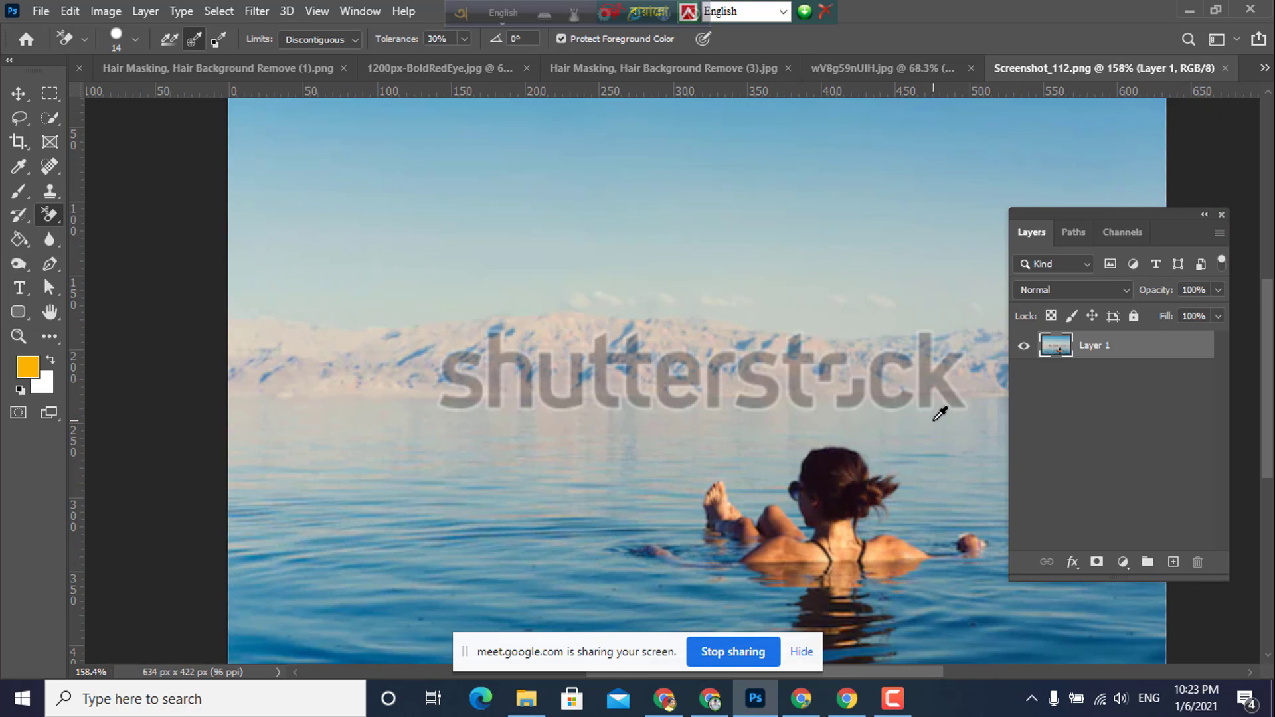
scroll(940, 414, "up", 1)
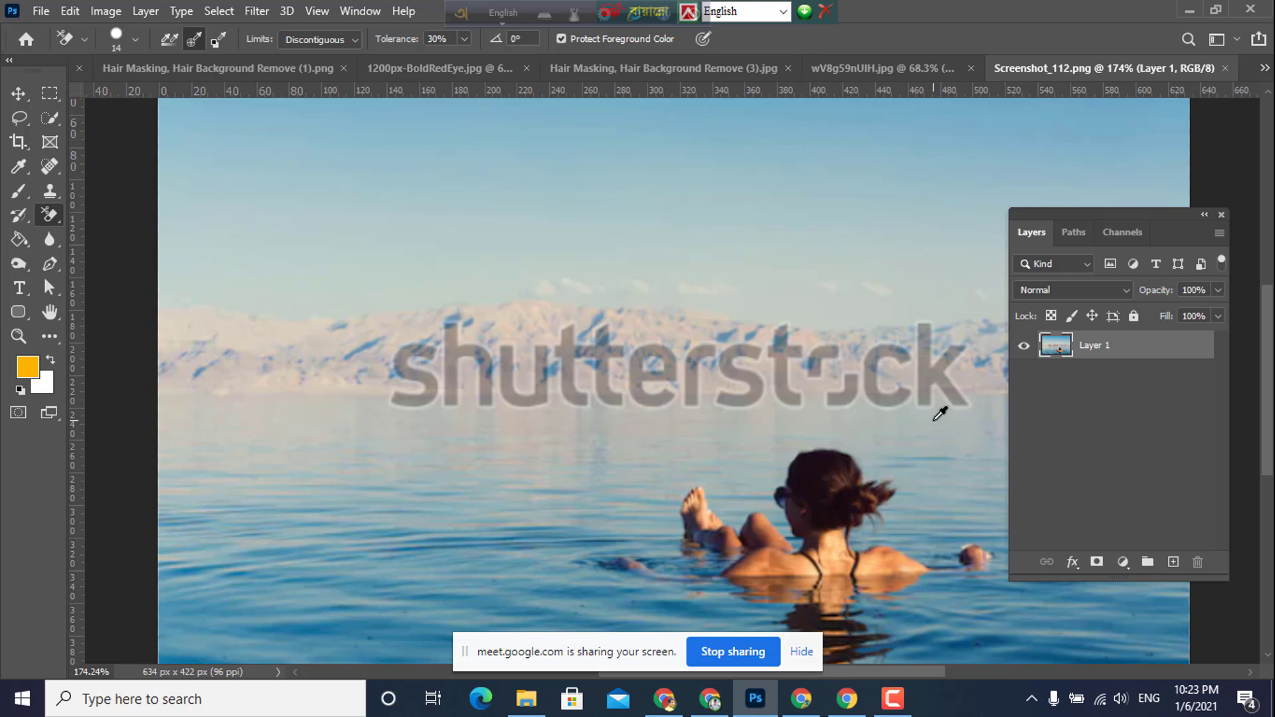
scroll(783, 373, "down", 2)
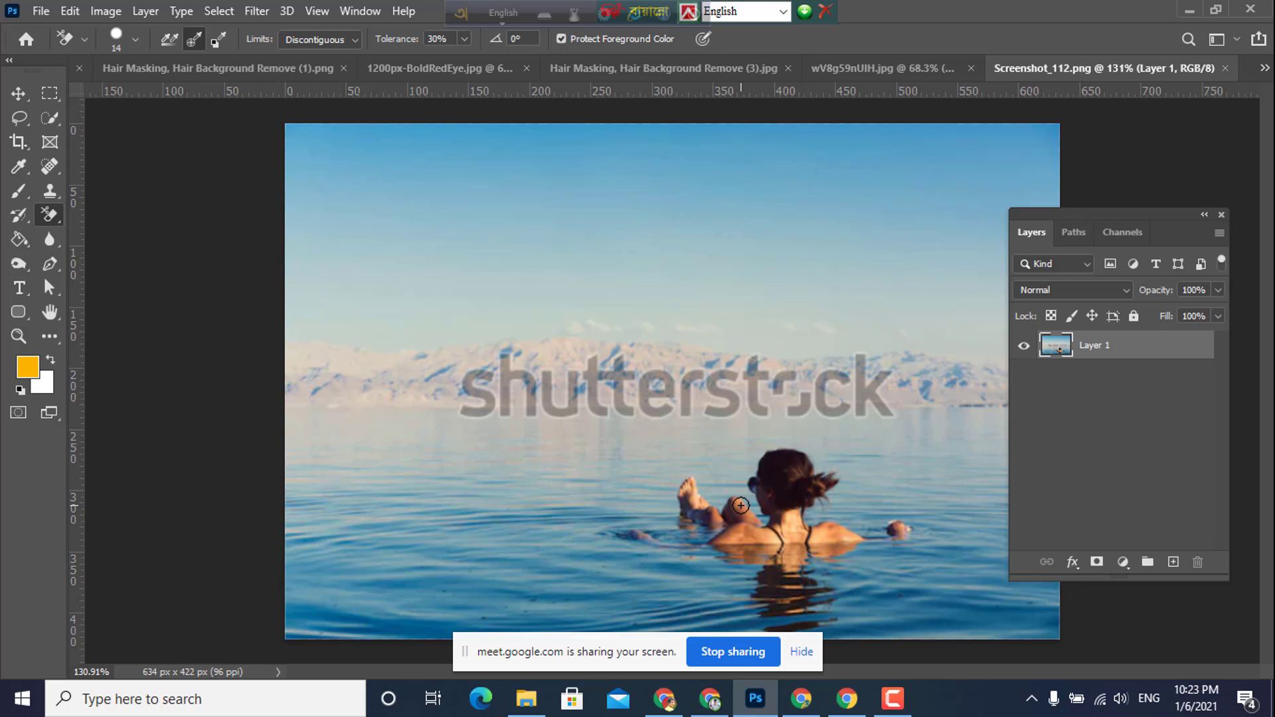
- Activate the Clone Stamp tool for work on the watermarked lake photo
left_click(50, 192)
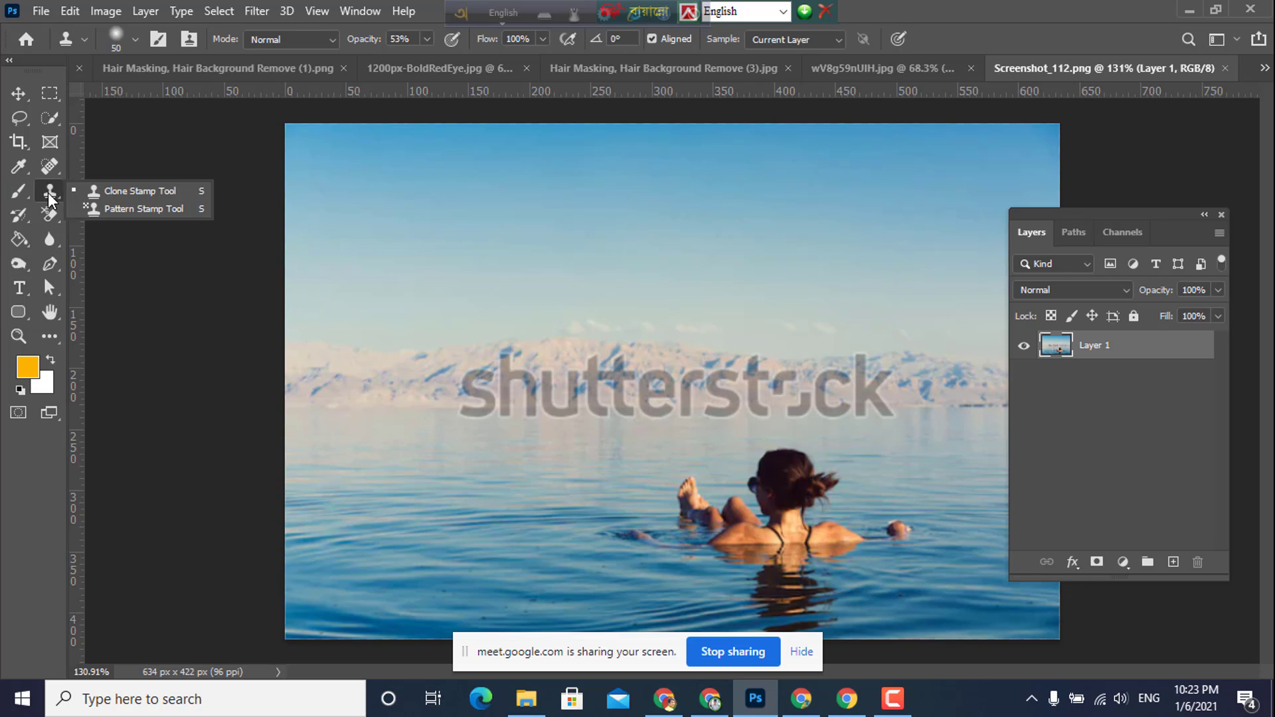
left_click(139, 191)
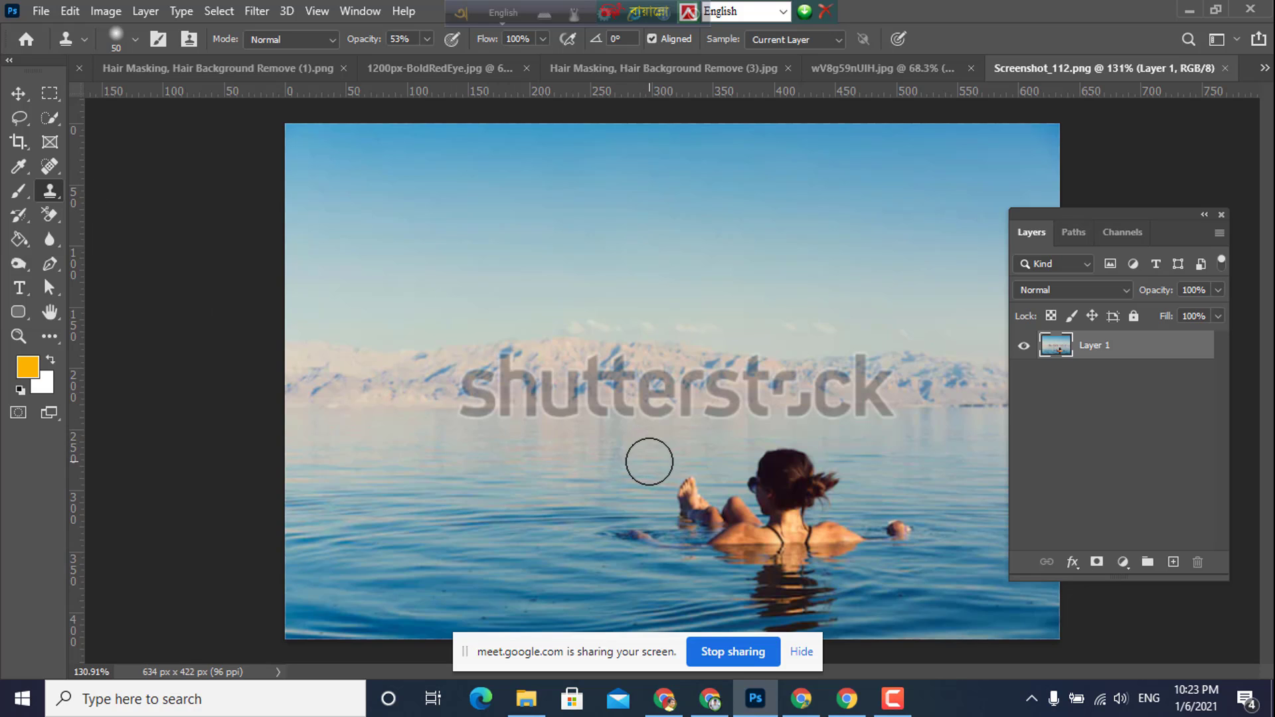
scroll(650, 462, "up", 3)
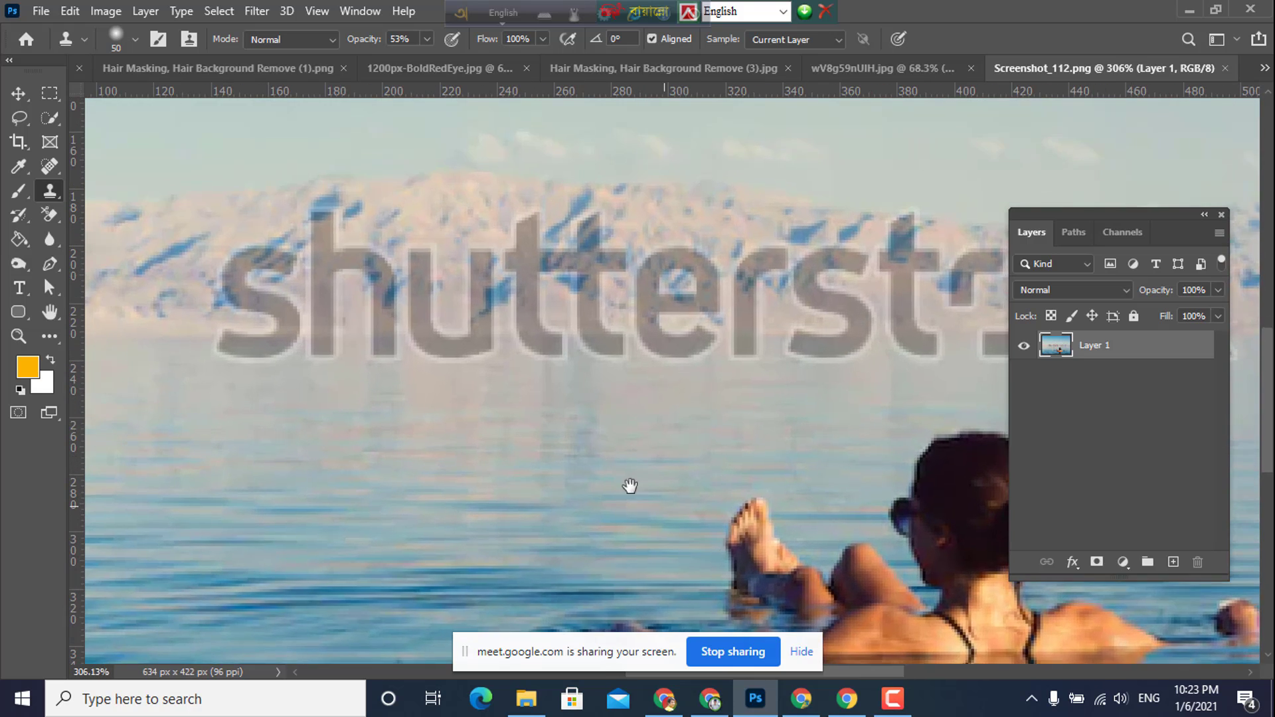
left_click_drag(629, 486, 503, 408)
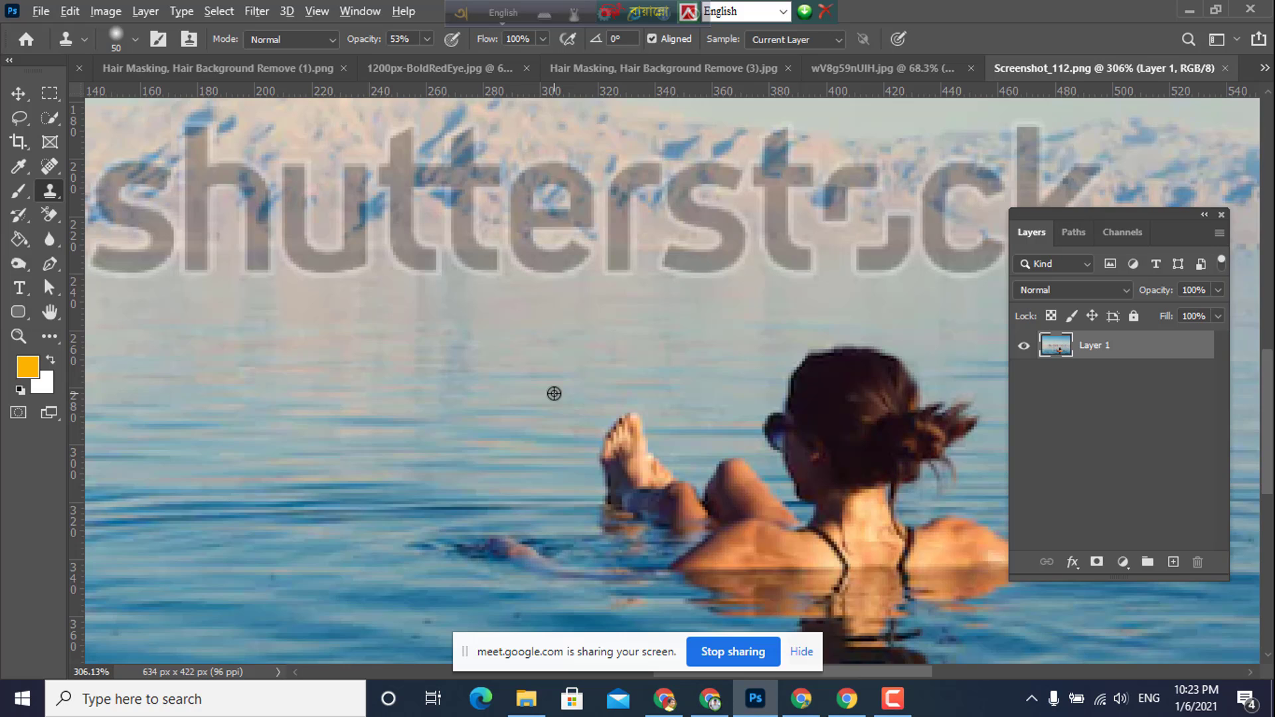
- Duplicate Layer 1 as a working copy and hide the original layer
left_click_drag(1129, 362, 1171, 561)
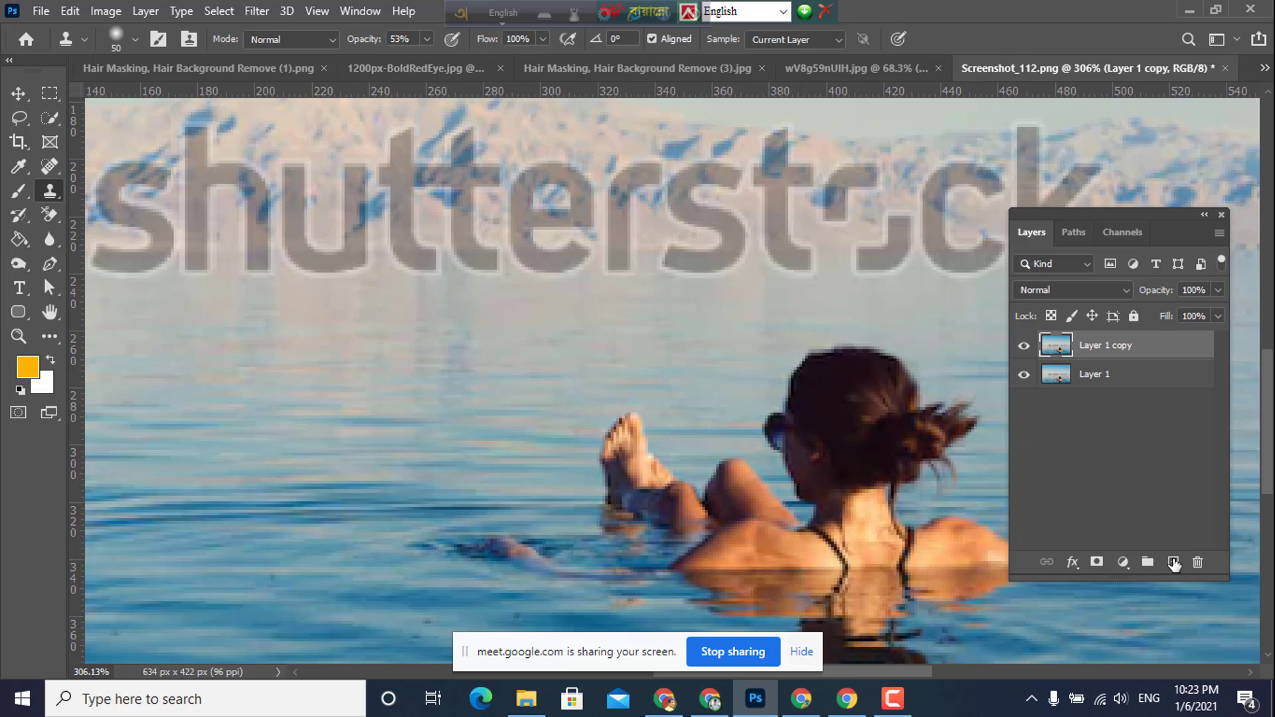
left_click(1119, 378)
left_click(1117, 352)
- Choose the Clone Stamp tool and set its brush to 17 px size with 39% hardness
right_click(50, 192)
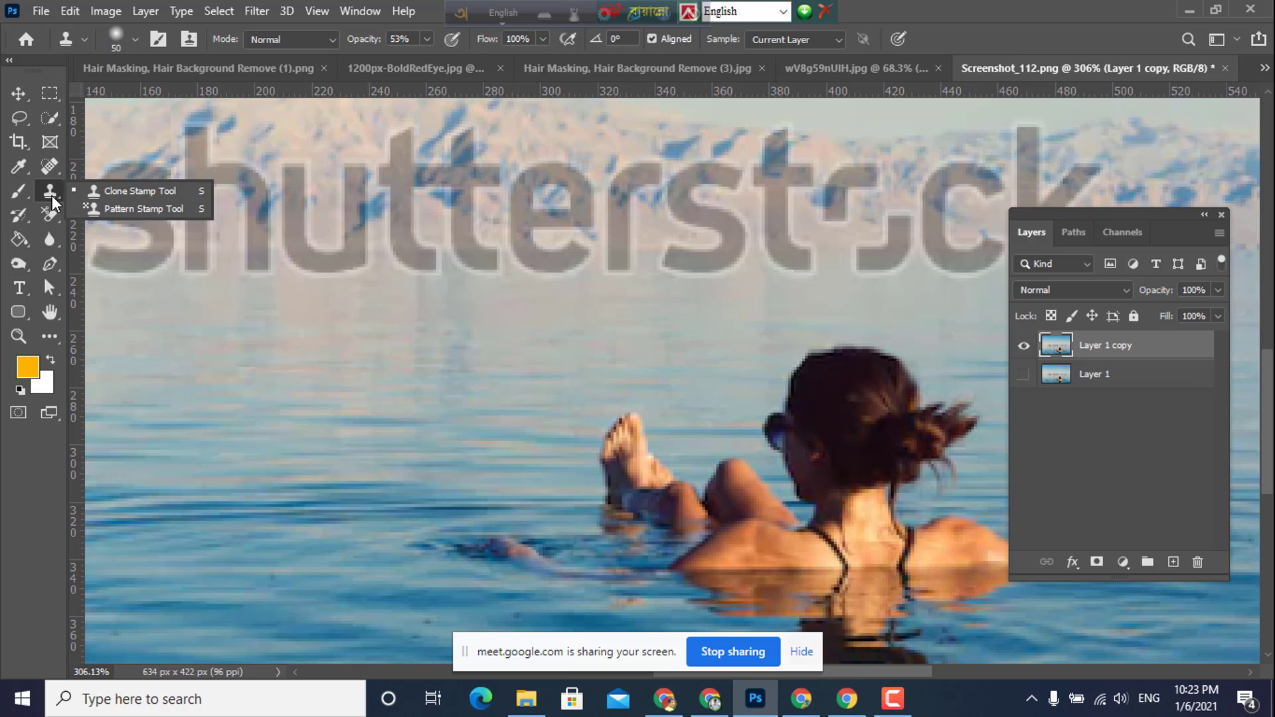
left_click(120, 193)
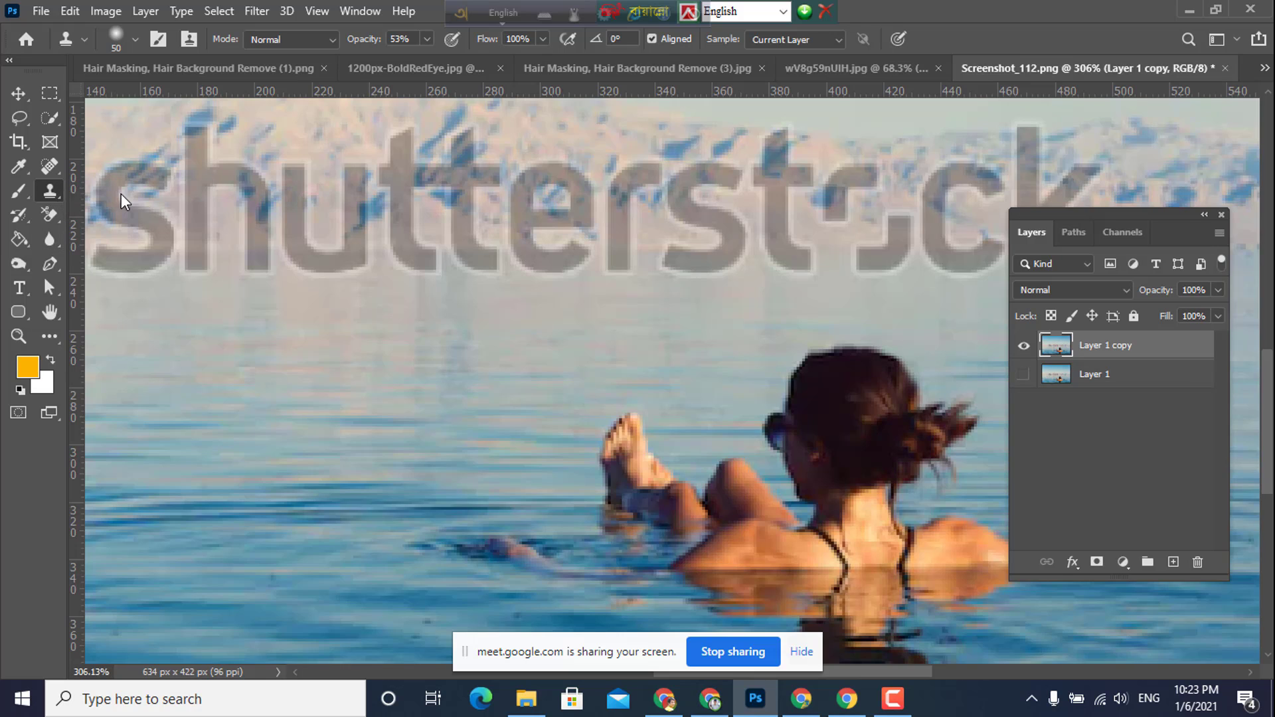
left_click(134, 40)
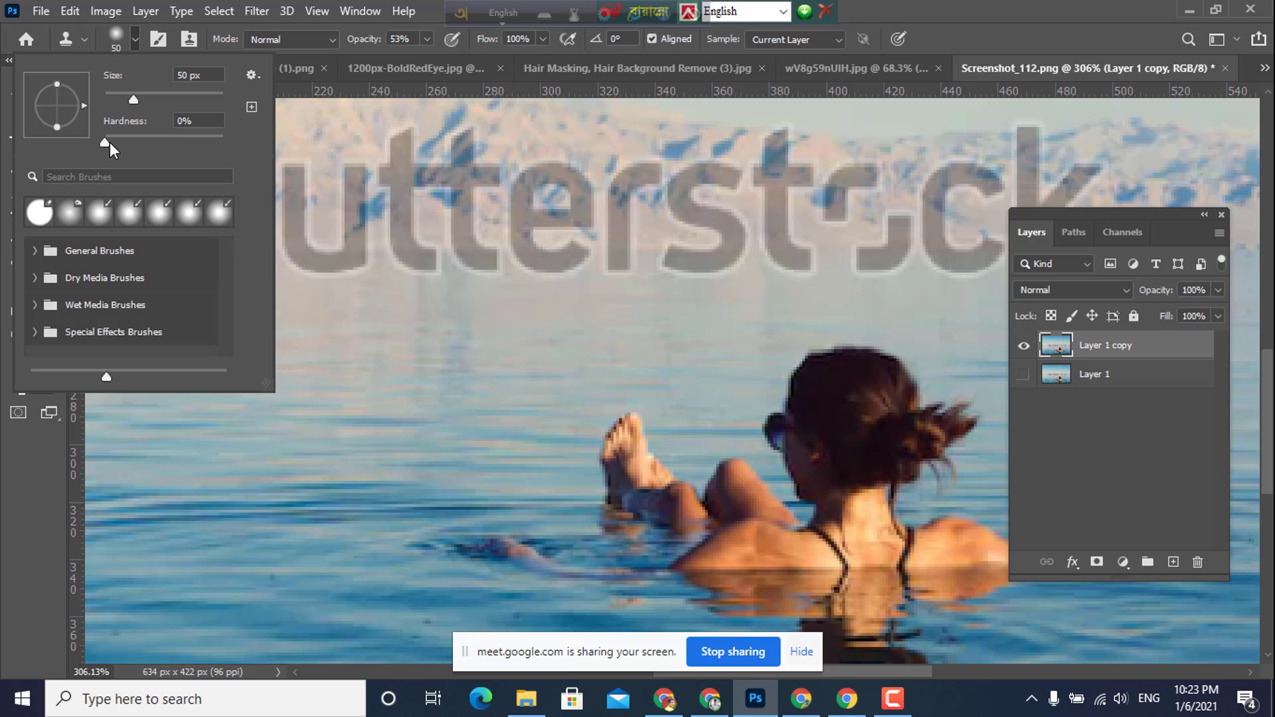
left_click_drag(106, 142, 259, 144)
left_click_drag(131, 93, 197, 94)
left_click_drag(114, 94, 113, 95)
mouse_move(205, 144)
left_mouse_down()
mouse_move(135, 143)
mouse_move(151, 142)
left_mouse_up()
key("Return")
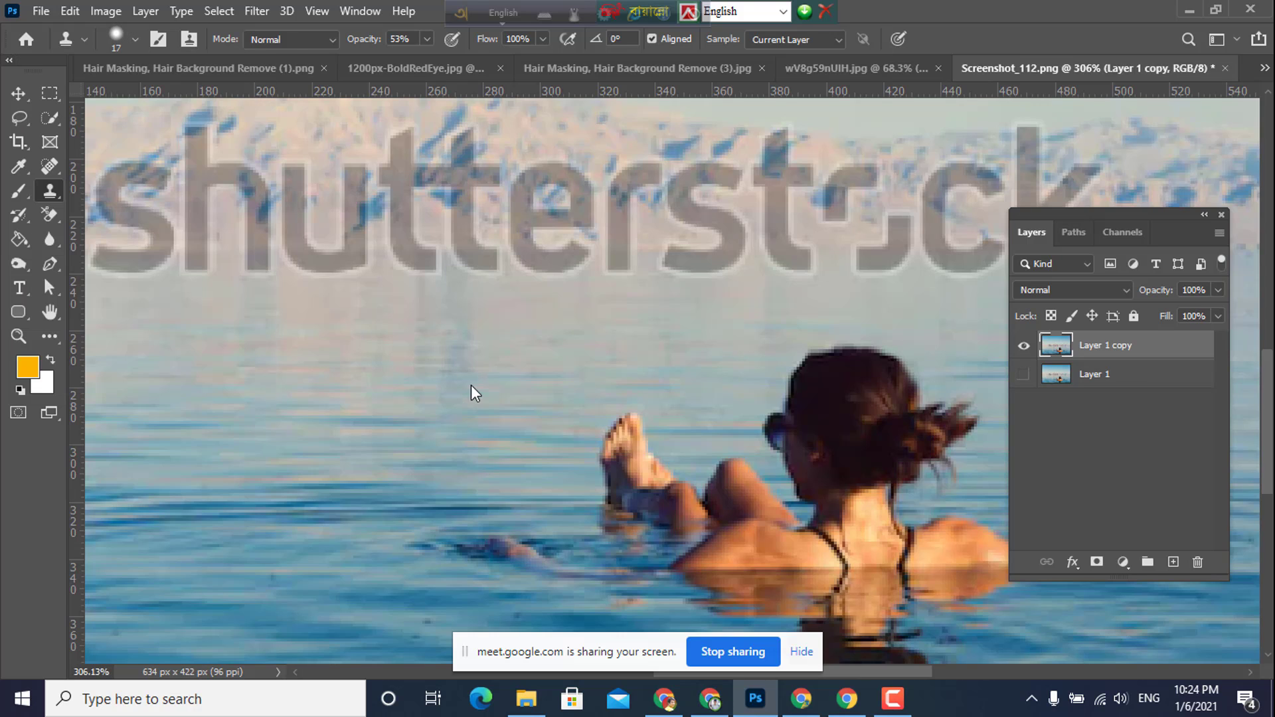
- Set the Clone Stamp opacity to 75%
left_click(472, 385)
left_click(637, 284)
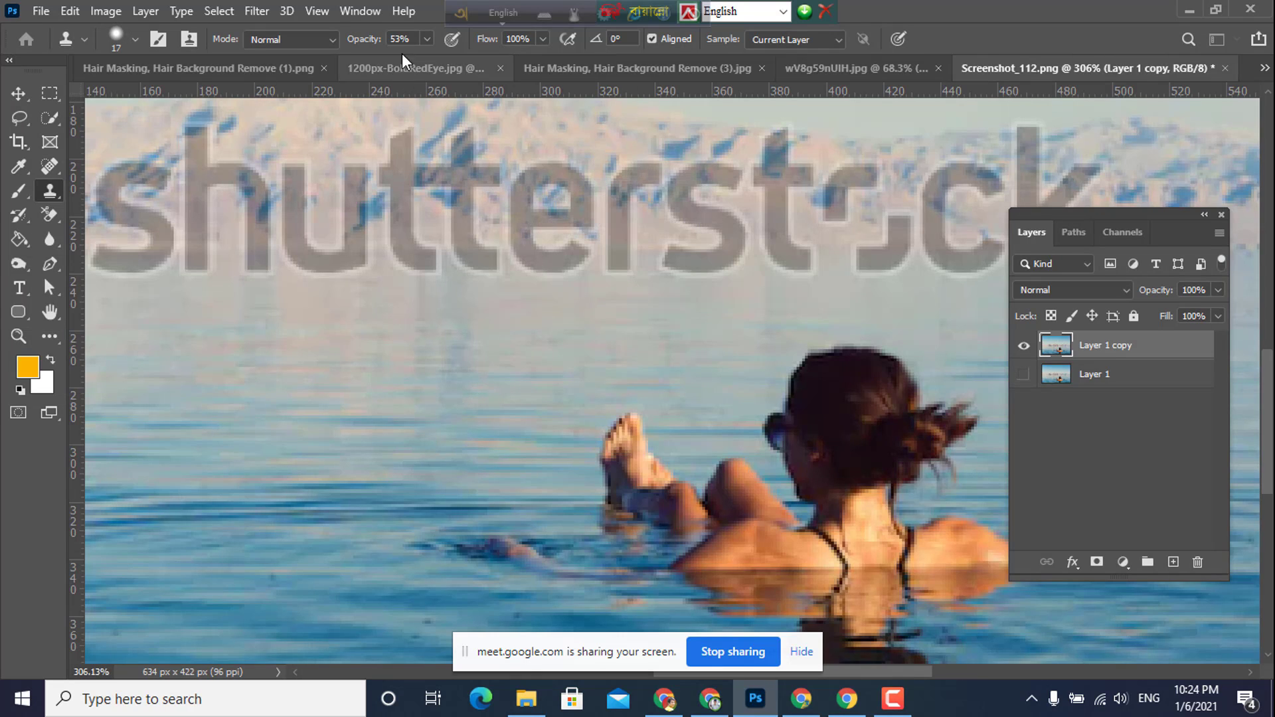
left_click(427, 39)
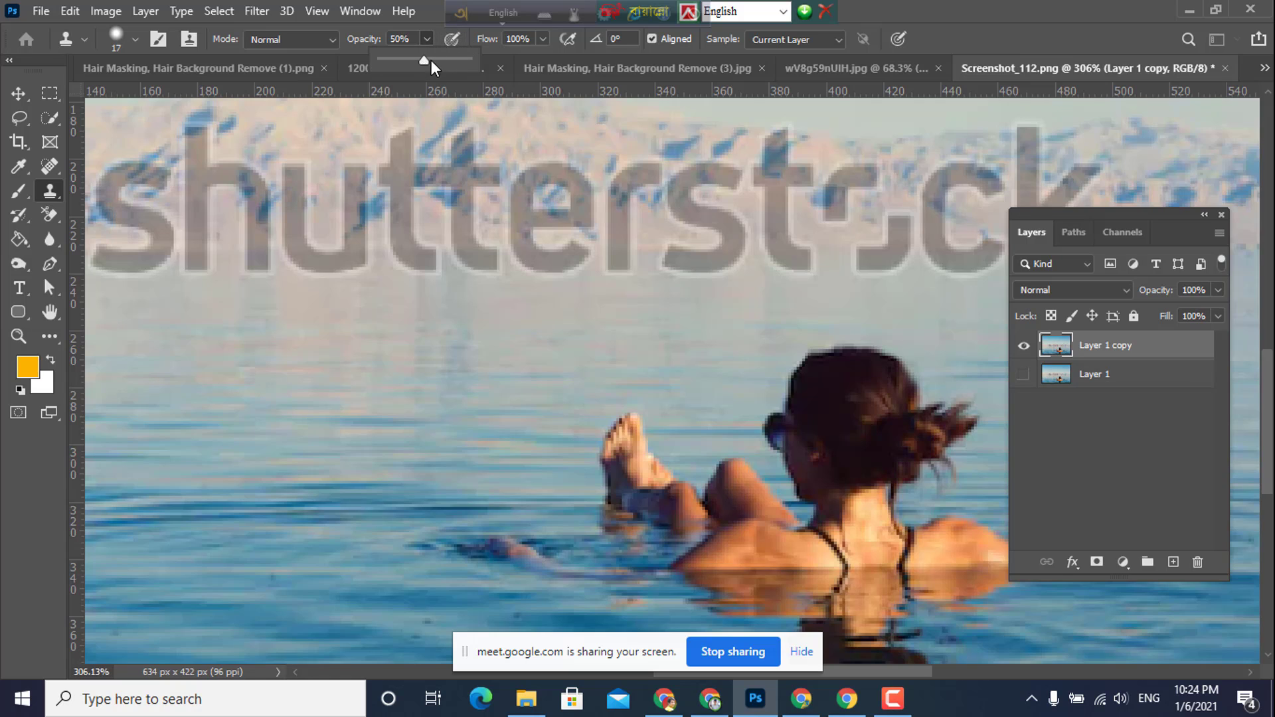
left_click_drag(432, 60, 391, 73)
left_click(972, 35)
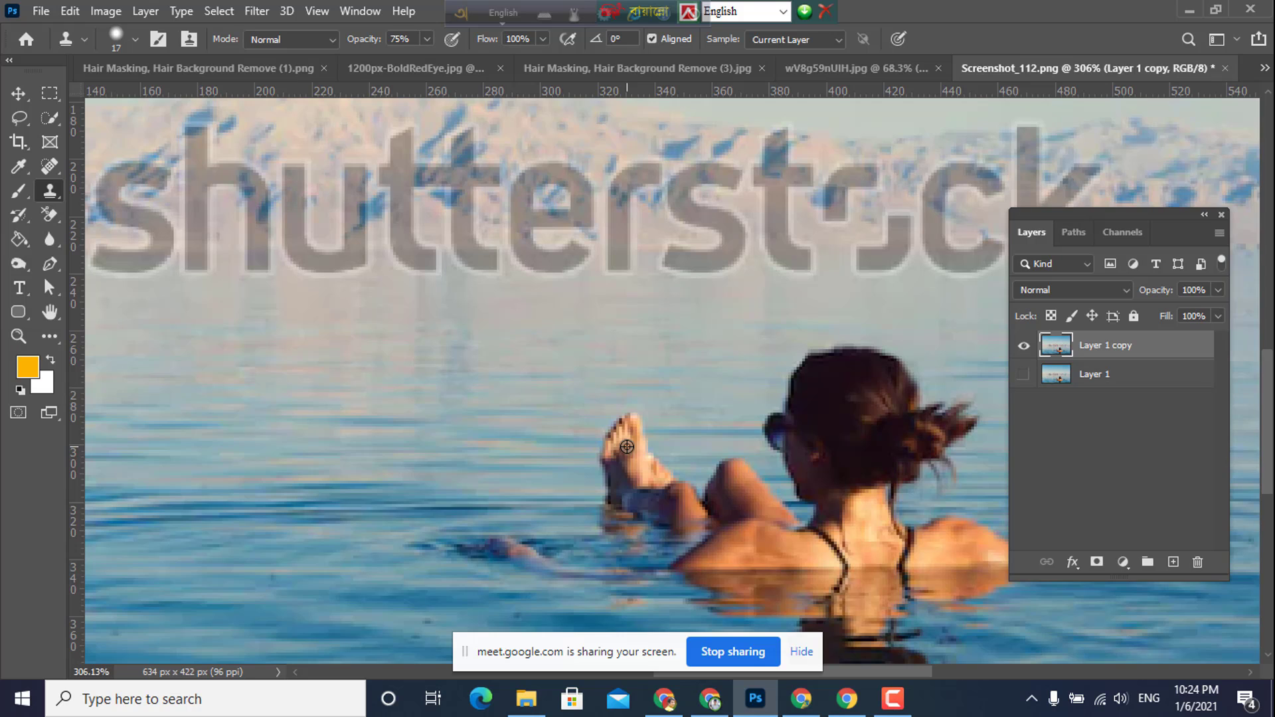
- Try cloning the woman onto the open water beside her, sampling from her foot, and undo the strokes
left_click(626, 446, "alt")
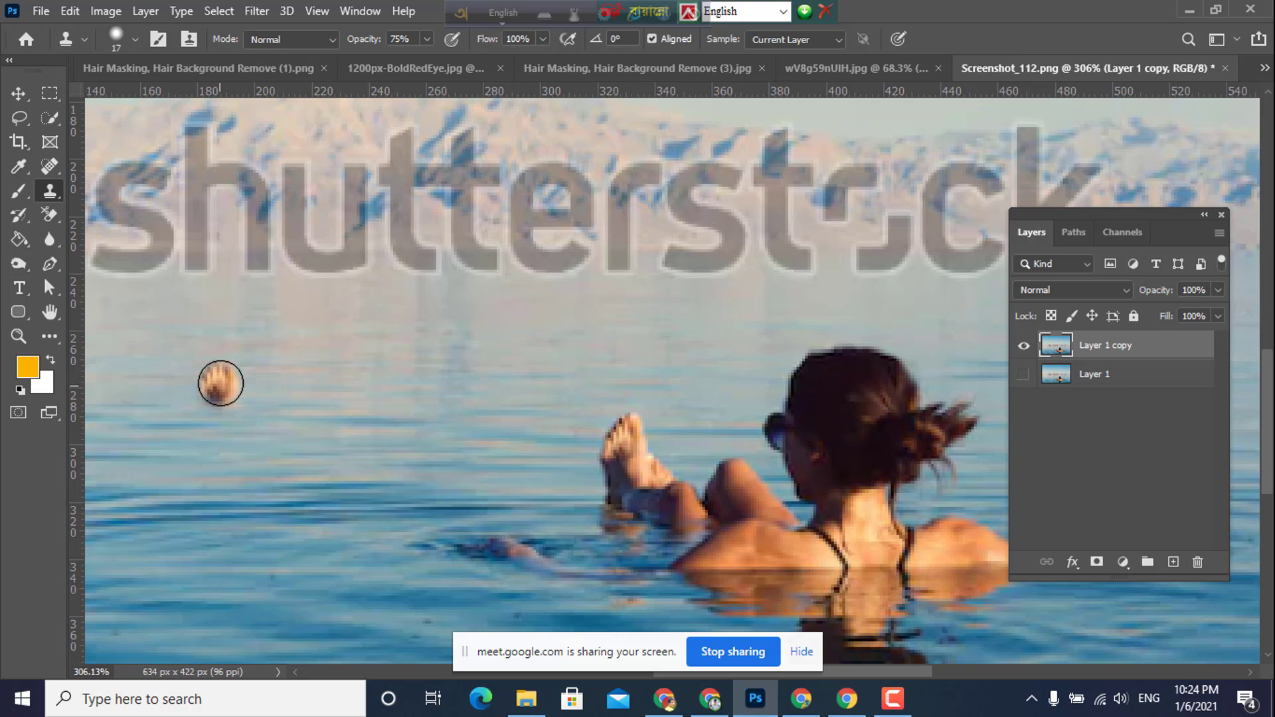
mouse_move(221, 383)
left_mouse_down()
mouse_move(231, 453)
mouse_move(257, 390)
mouse_move(250, 451)
mouse_move(215, 389)
mouse_move(244, 443)
mouse_move(184, 432)
mouse_move(227, 358)
mouse_move(282, 467)
mouse_move(244, 441)
mouse_move(299, 421)
mouse_move(238, 463)
mouse_move(257, 375)
mouse_move(286, 442)
mouse_move(249, 427)
mouse_move(254, 368)
mouse_move(266, 416)
mouse_move(238, 423)
mouse_move(275, 389)
mouse_move(309, 432)
mouse_move(298, 458)
mouse_move(213, 417)
mouse_move(209, 429)
mouse_move(247, 449)
mouse_move(245, 423)
mouse_move(222, 425)
mouse_move(229, 446)
mouse_move(283, 459)
mouse_move(280, 423)
mouse_move(254, 405)
mouse_move(228, 430)
mouse_move(245, 457)
mouse_move(303, 459)
mouse_move(281, 415)
mouse_move(204, 418)
mouse_move(210, 520)
mouse_move(314, 523)
mouse_move(327, 474)
mouse_move(265, 428)
mouse_move(214, 468)
mouse_move(266, 502)
mouse_move(363, 466)
mouse_move(396, 406)
mouse_move(184, 387)
mouse_move(206, 414)
mouse_move(407, 398)
mouse_move(431, 534)
mouse_move(412, 411)
mouse_move(439, 384)
mouse_move(444, 490)
mouse_move(452, 379)
mouse_move(468, 507)
mouse_move(411, 511)
mouse_move(468, 395)
mouse_move(484, 489)
mouse_move(418, 528)
mouse_move(464, 464)
mouse_move(462, 391)
mouse_move(393, 379)
mouse_move(385, 429)
mouse_move(461, 365)
mouse_move(502, 438)
mouse_move(479, 492)
mouse_move(433, 499)
mouse_move(434, 380)
mouse_move(376, 395)
mouse_move(390, 484)
mouse_move(333, 547)
mouse_move(393, 493)
mouse_move(379, 540)
mouse_move(239, 430)
mouse_move(373, 528)
mouse_move(481, 414)
mouse_move(427, 560)
mouse_move(337, 478)
left_mouse_up()
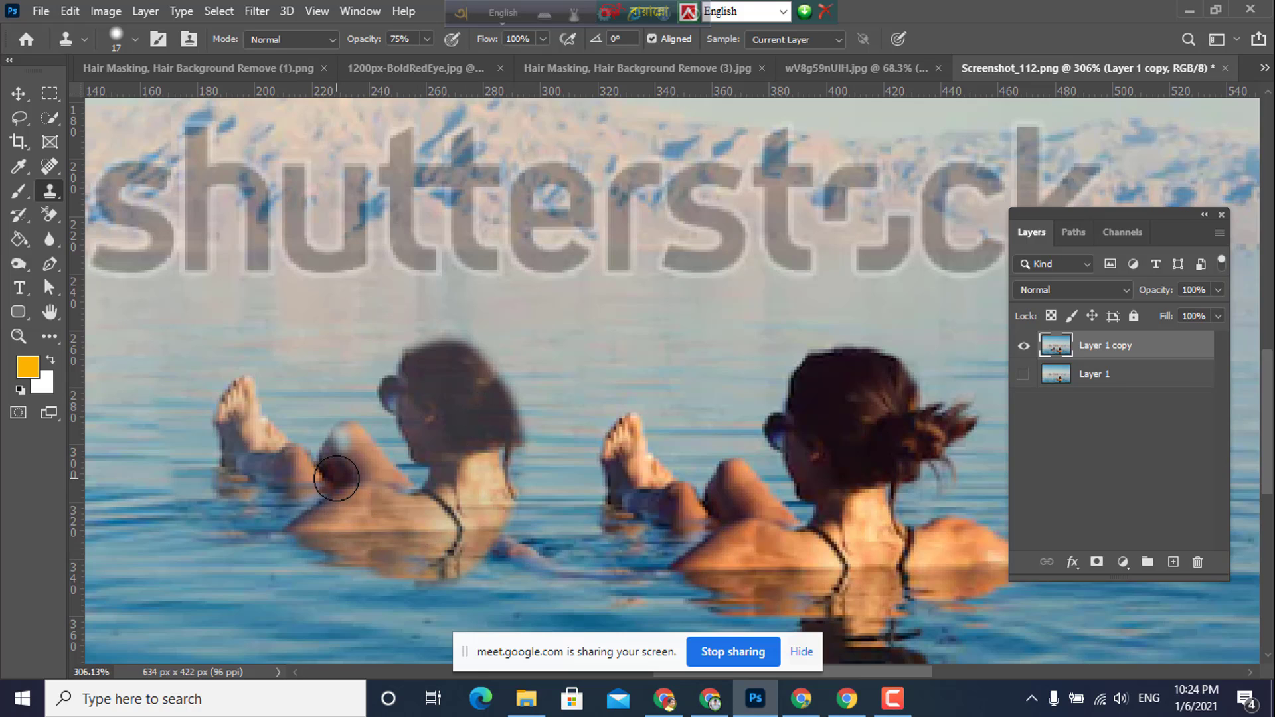
key("ctrl+z")
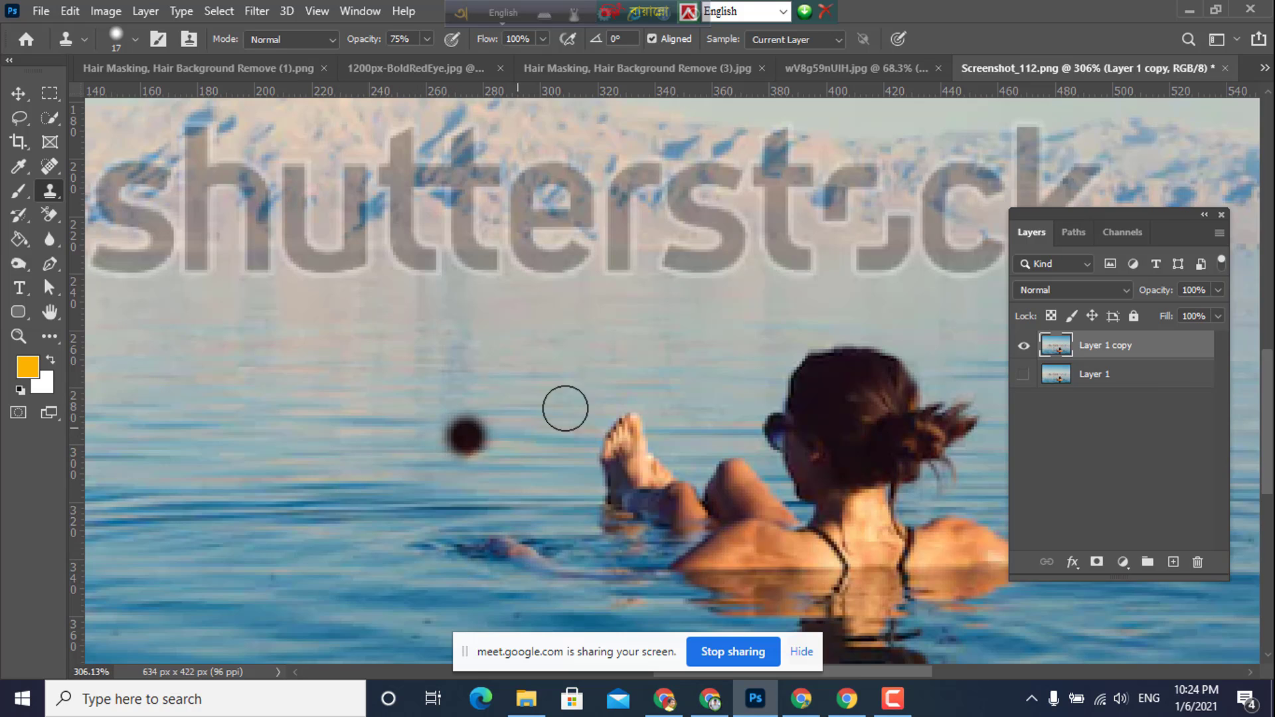
- Set the Clone Stamp opacity to 100% and try cloning the woman's feet onto the water beside her
left_click(427, 38)
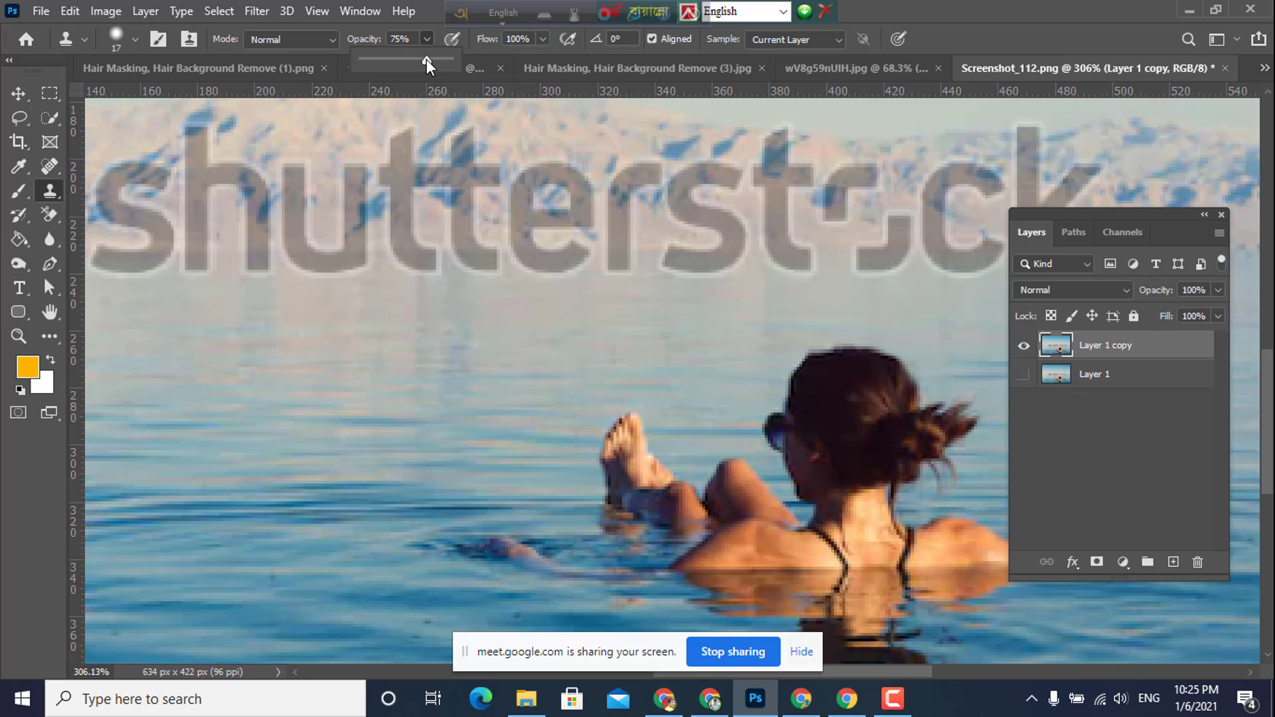
left_click(632, 468, "alt")
mouse_move(435, 392)
left_mouse_down()
mouse_move(343, 435)
mouse_move(378, 341)
mouse_move(404, 431)
mouse_move(452, 368)
mouse_move(418, 416)
mouse_move(477, 370)
mouse_move(434, 446)
mouse_move(491, 384)
mouse_move(429, 455)
mouse_move(332, 425)
mouse_move(347, 437)
mouse_move(383, 405)
left_mouse_up()
left_click_drag(219, 291, 212, 316)
key("ctrl+z")
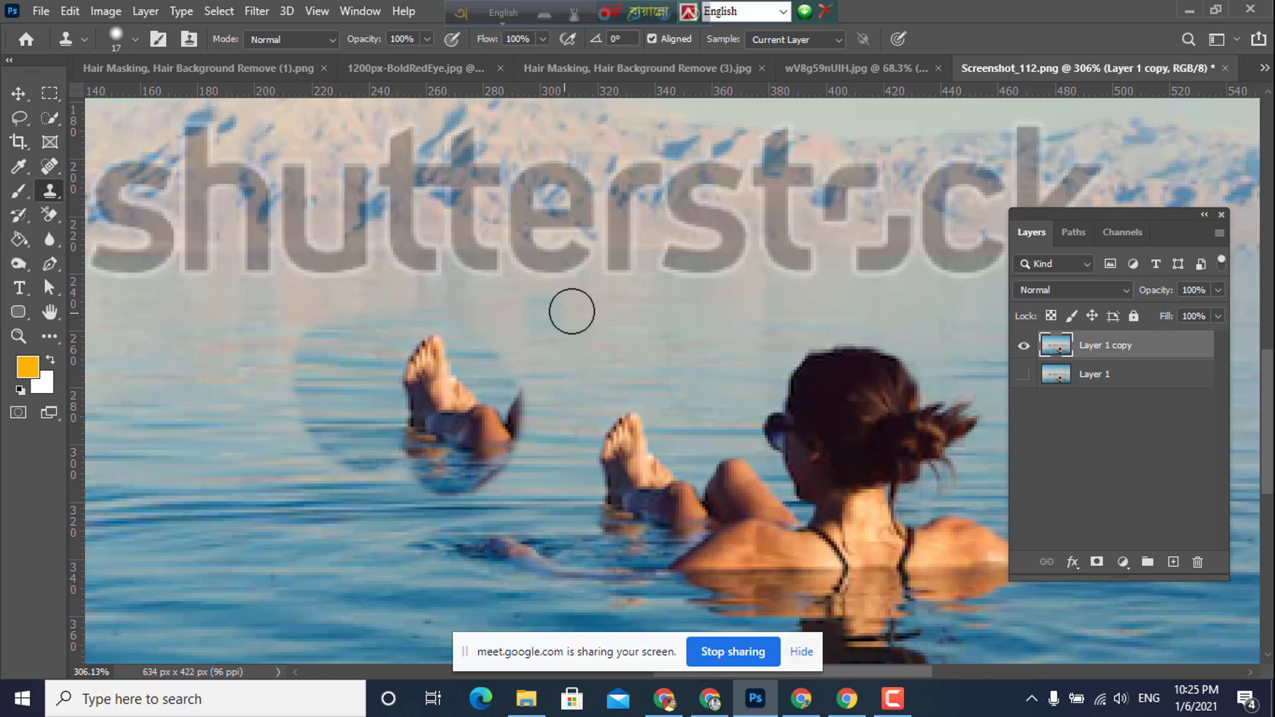
- Try cloning the watermark text and mountains onto the water below, and undo all the cloned strokes
left_click(616, 253, "alt")
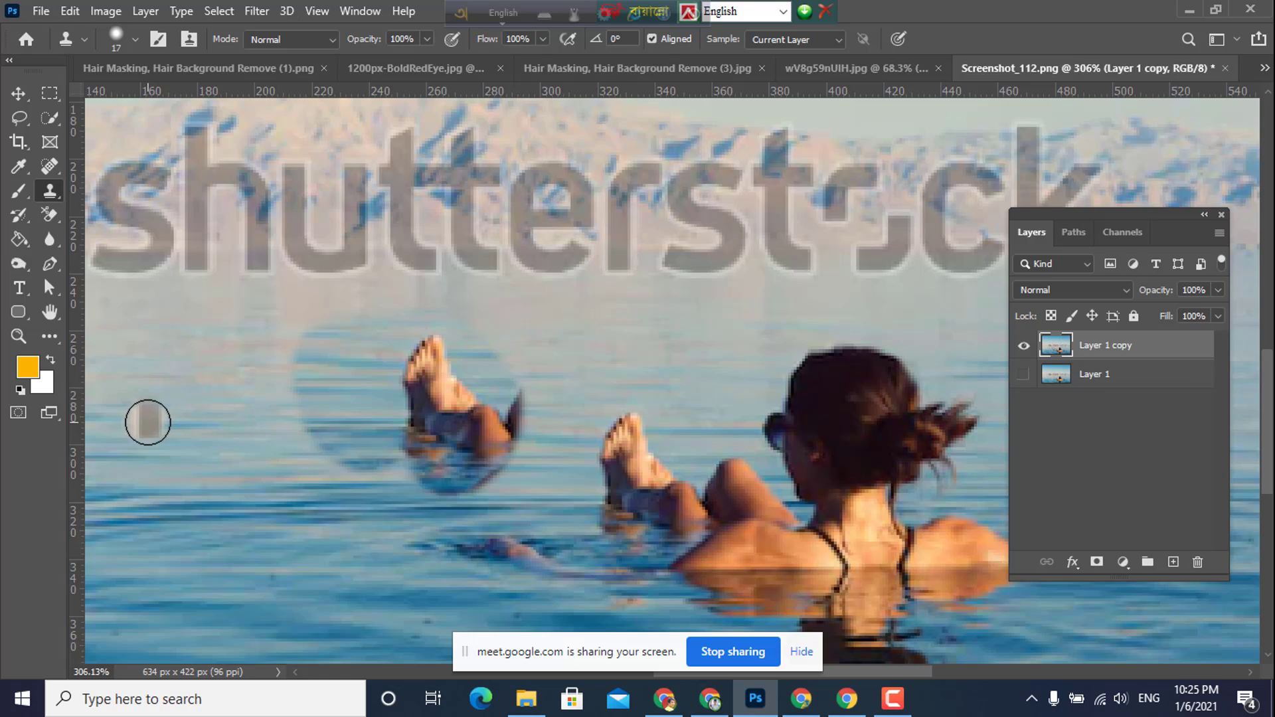
mouse_move(146, 421)
left_mouse_down()
mouse_move(146, 459)
mouse_move(141, 349)
mouse_move(143, 454)
mouse_move(161, 350)
mouse_move(109, 419)
mouse_move(226, 381)
mouse_move(142, 365)
mouse_move(324, 364)
mouse_move(147, 405)
mouse_move(345, 413)
mouse_move(111, 464)
mouse_move(492, 381)
mouse_move(257, 371)
mouse_move(417, 381)
mouse_move(350, 446)
mouse_move(613, 409)
mouse_move(419, 362)
mouse_move(557, 352)
mouse_move(465, 373)
mouse_move(728, 374)
mouse_move(154, 394)
mouse_move(447, 388)
mouse_move(146, 372)
mouse_move(265, 331)
mouse_move(450, 362)
mouse_move(681, 358)
mouse_move(427, 356)
mouse_move(384, 395)
mouse_move(520, 419)
mouse_move(763, 419)
mouse_move(452, 427)
left_mouse_up()
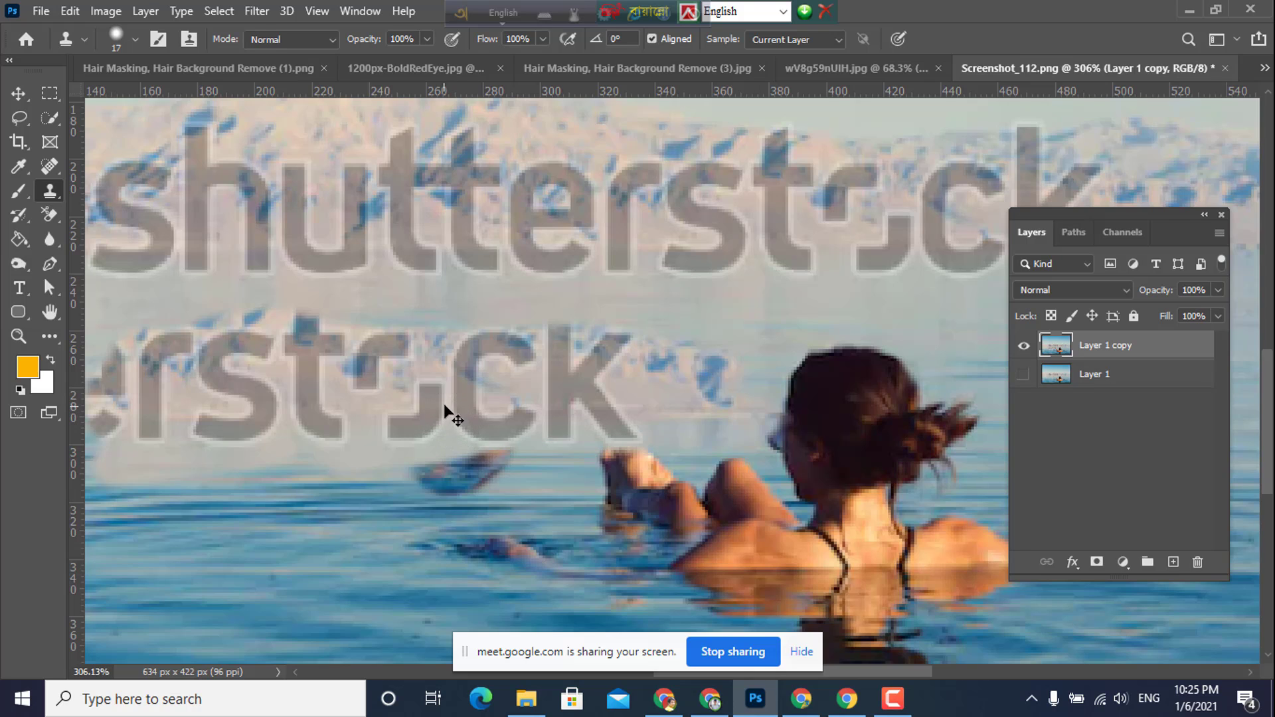
key("ctrl+z")
key("ctrl+z")
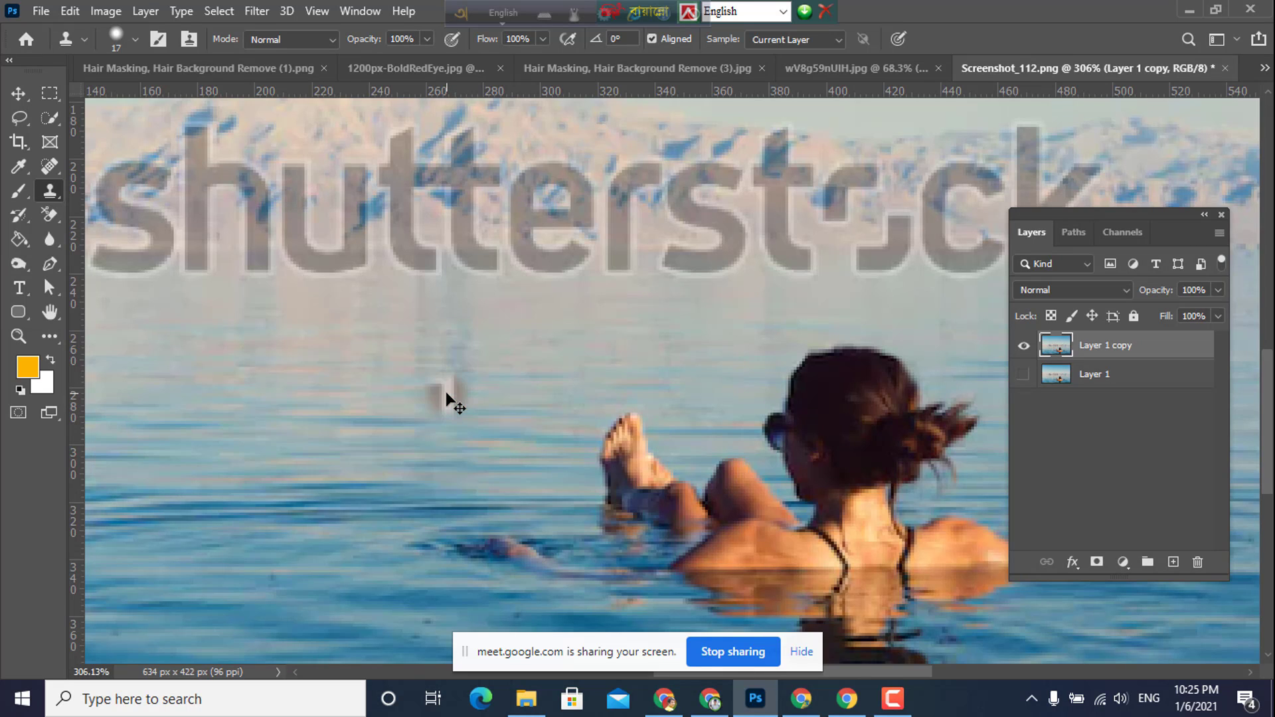
- Set the Clone Stamp brush hardness to 49% and deselect the working layer
left_click(136, 38)
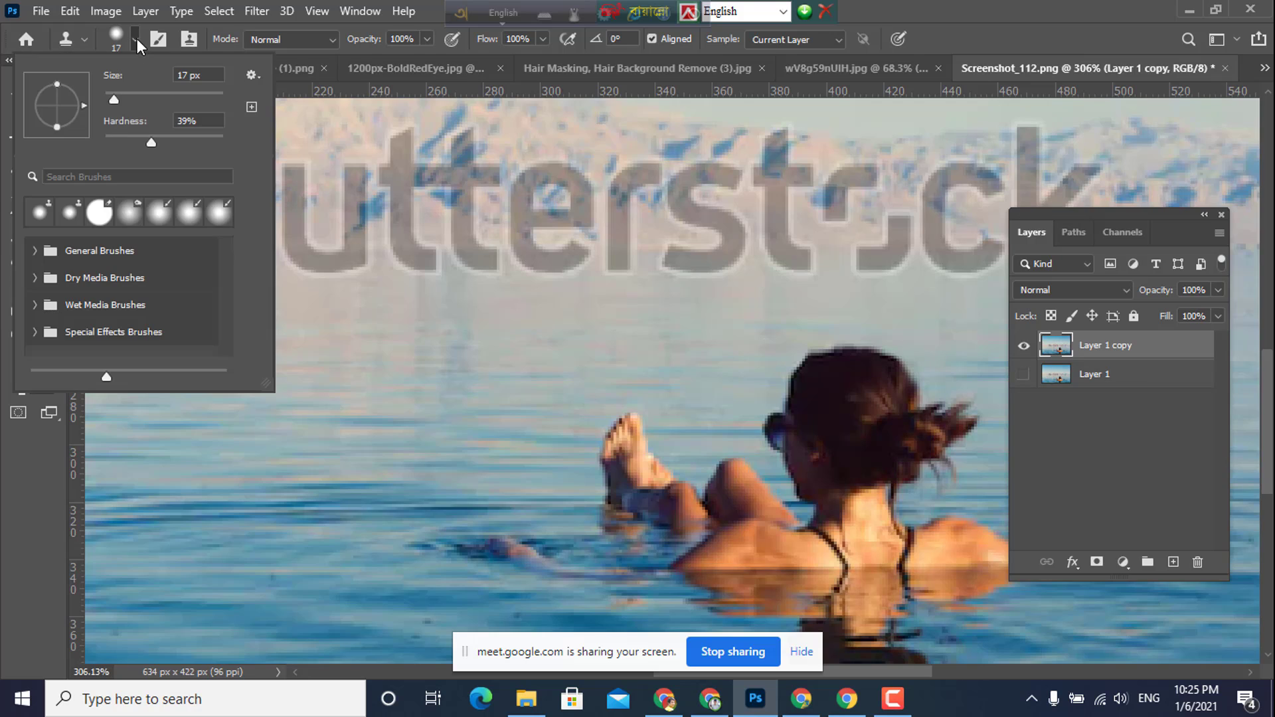
left_click_drag(149, 141, 186, 146)
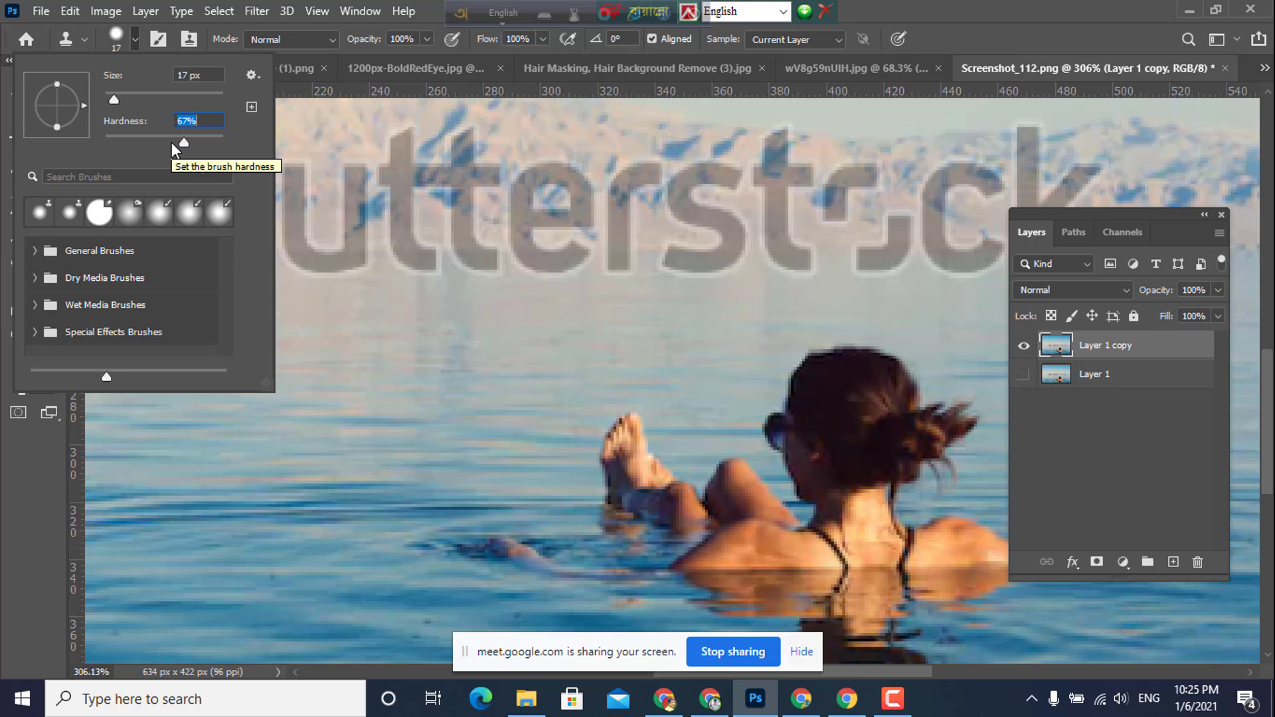
left_click_drag(172, 142, 162, 142)
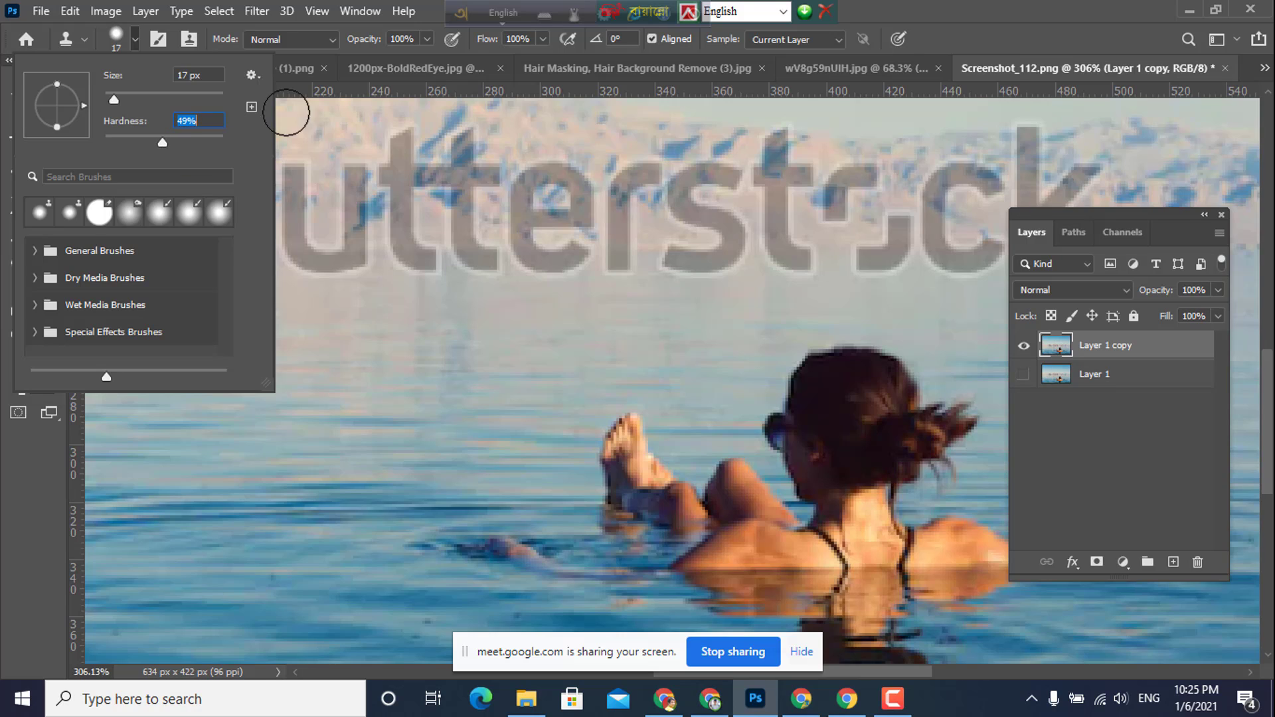
left_click(1138, 432)
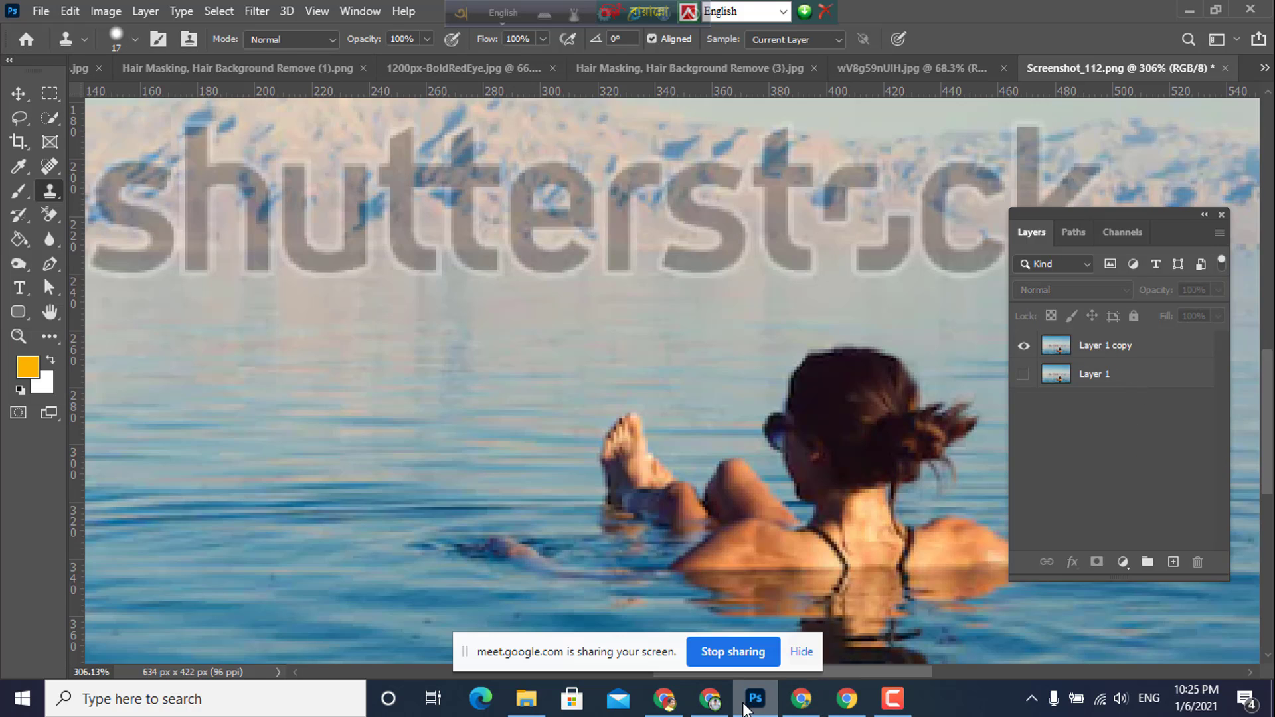
- Switch to the Google Meet call, admit the waiting participant and hide the screen-sharing notification bar
left_click(809, 705)
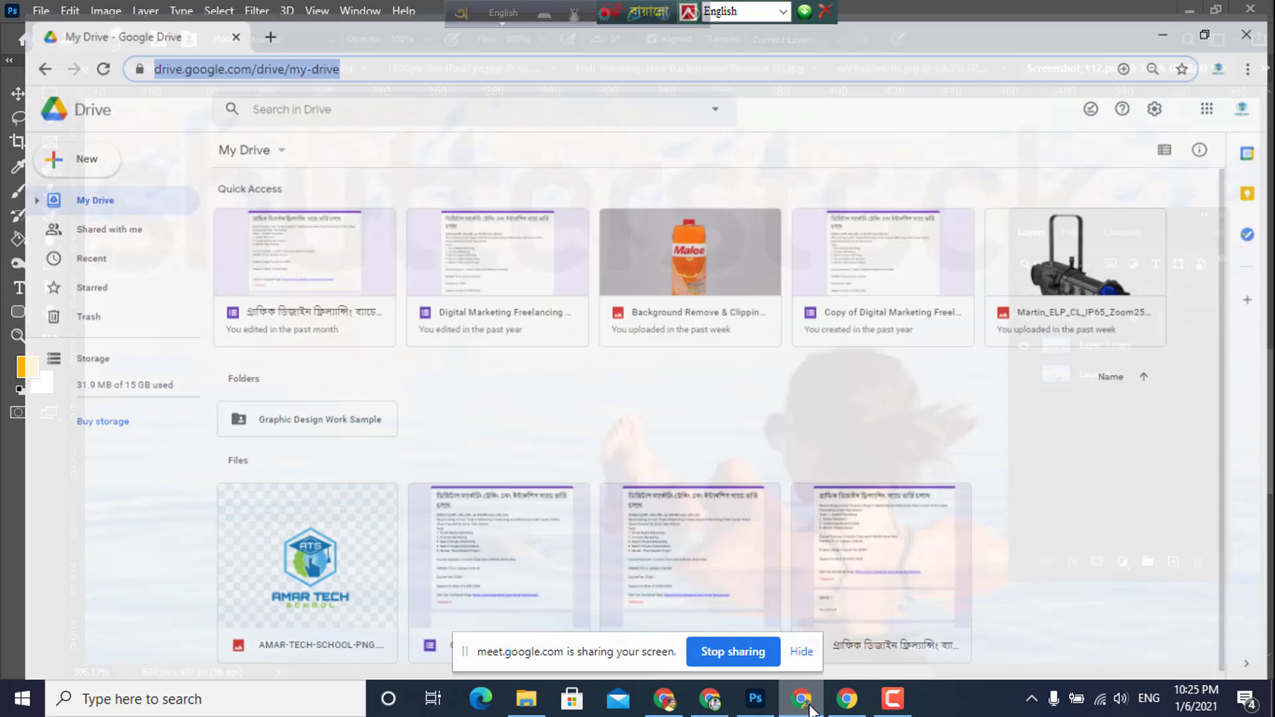
left_click(809, 704)
left_click(848, 707)
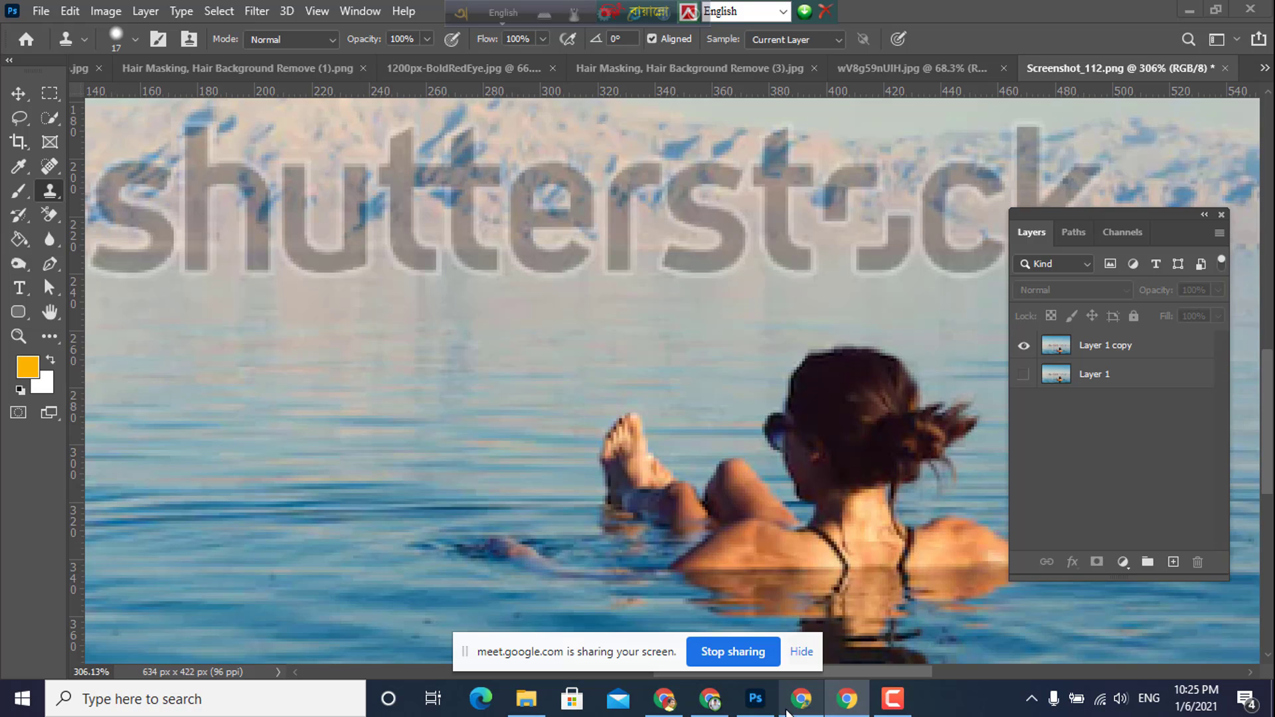
left_click(710, 701)
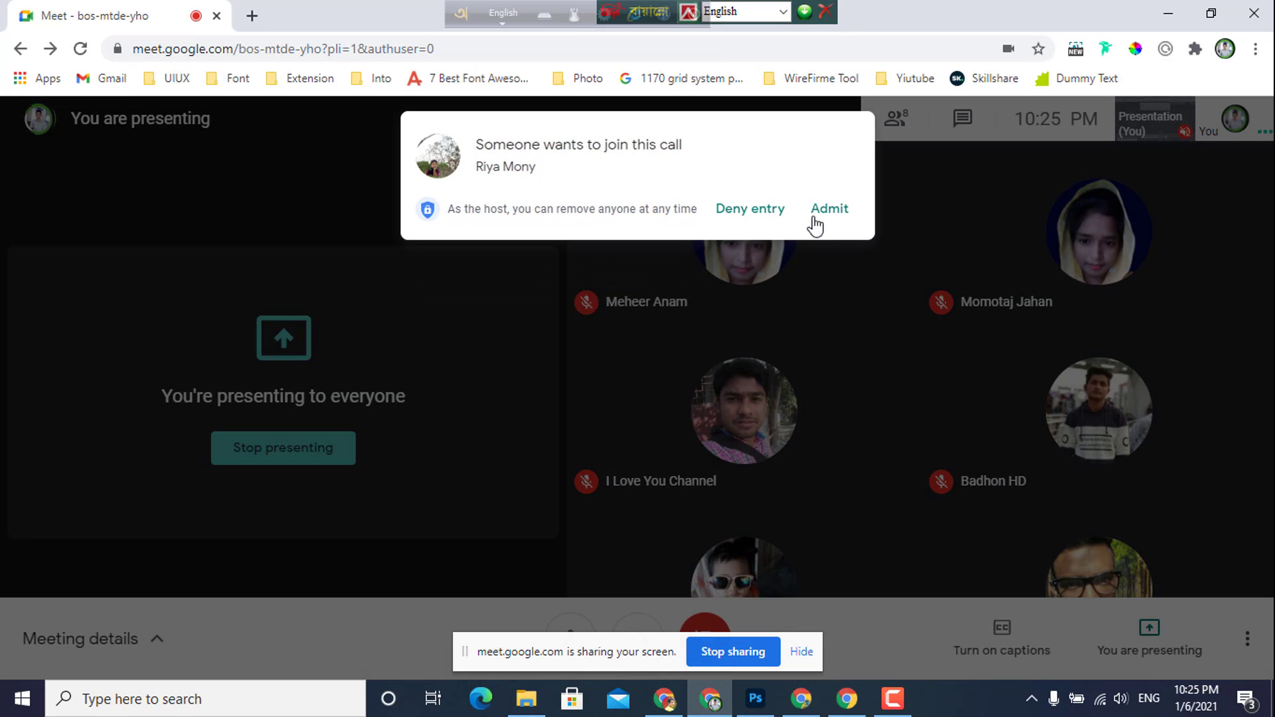
left_click(831, 218)
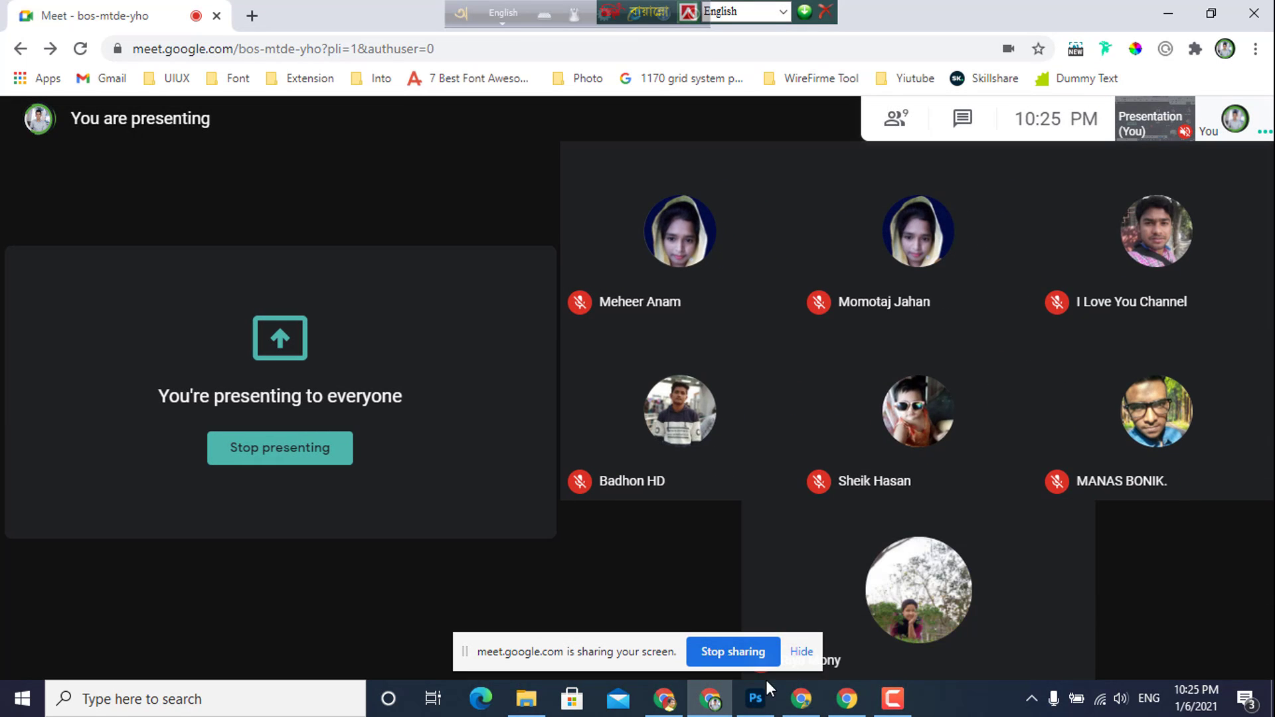
left_click(800, 654)
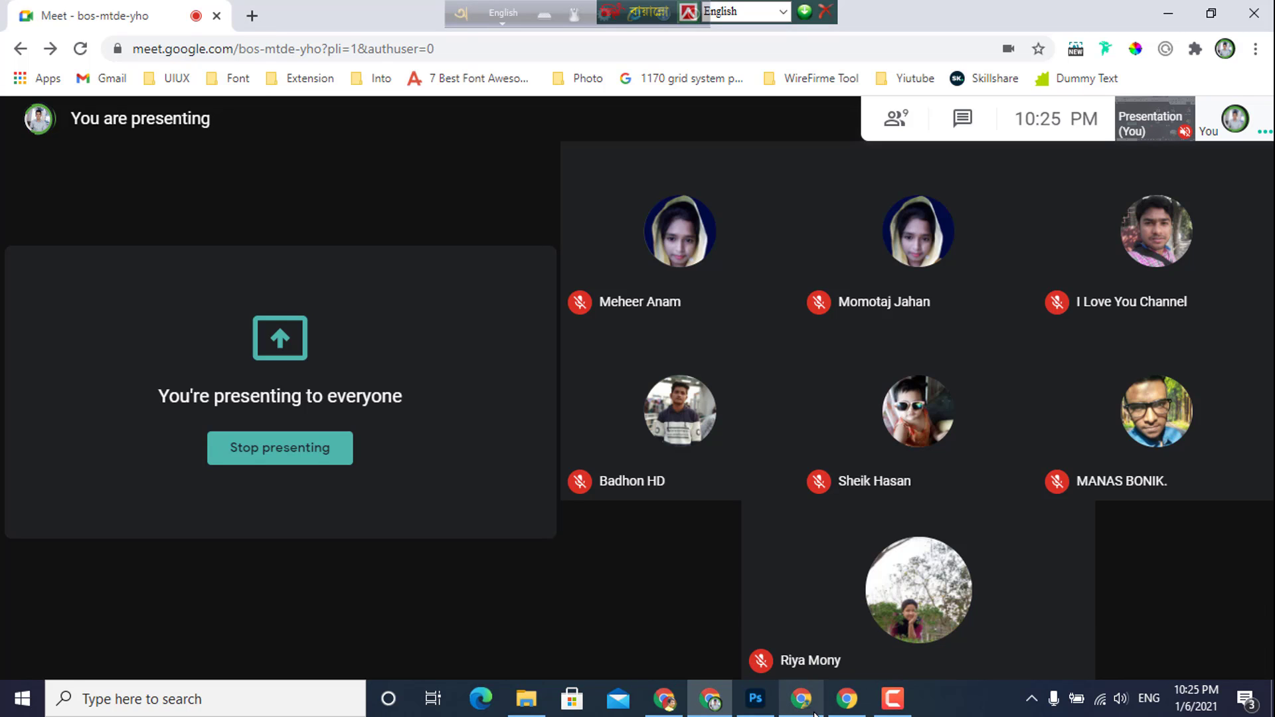
- Switch back to Photoshop and select the Layer 1 copy layer for editing
left_click(755, 699)
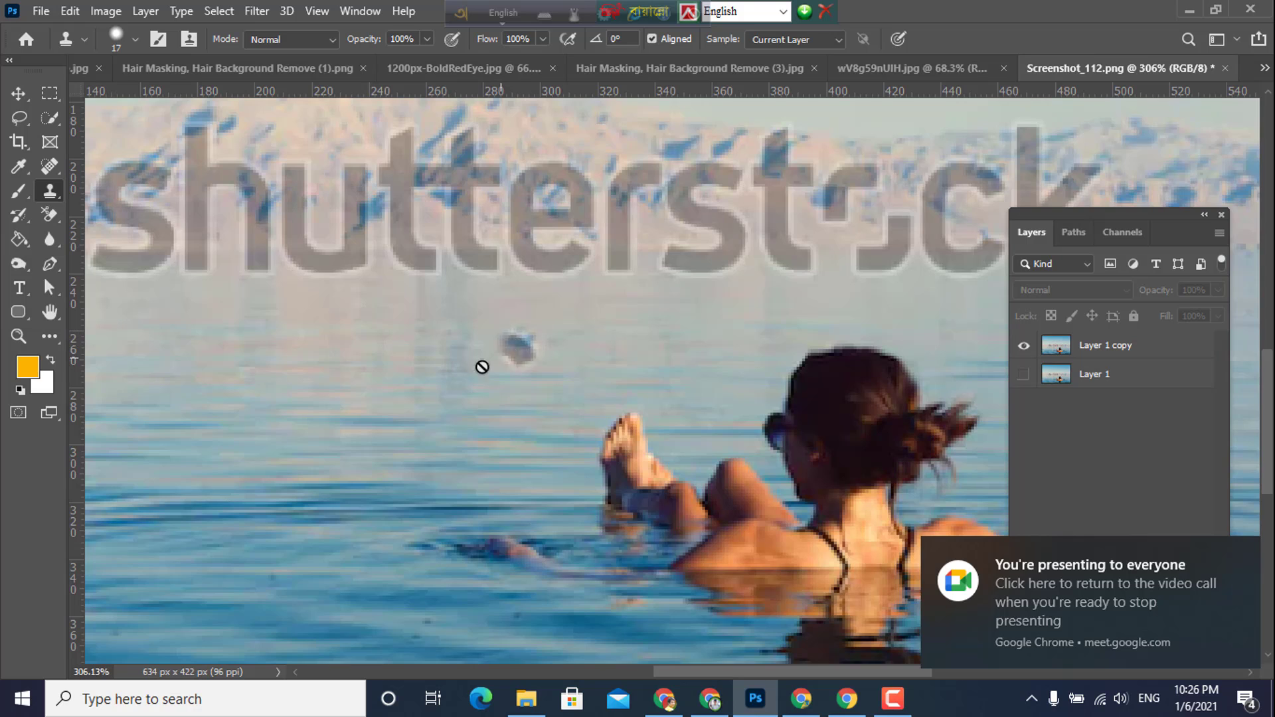
left_click(1104, 352)
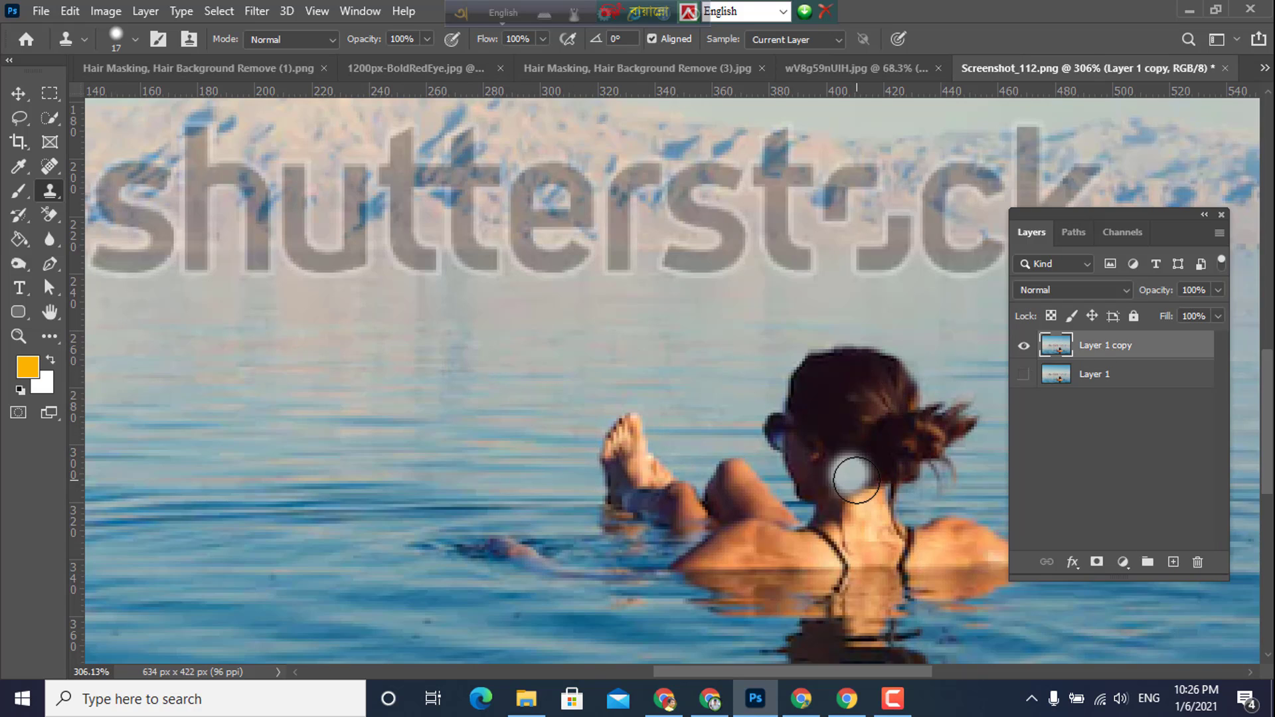
scroll(857, 479, "down", 3)
scroll(853, 471, "up", 2)
scroll(854, 471, "down", 2)
scroll(851, 473, "up", 3)
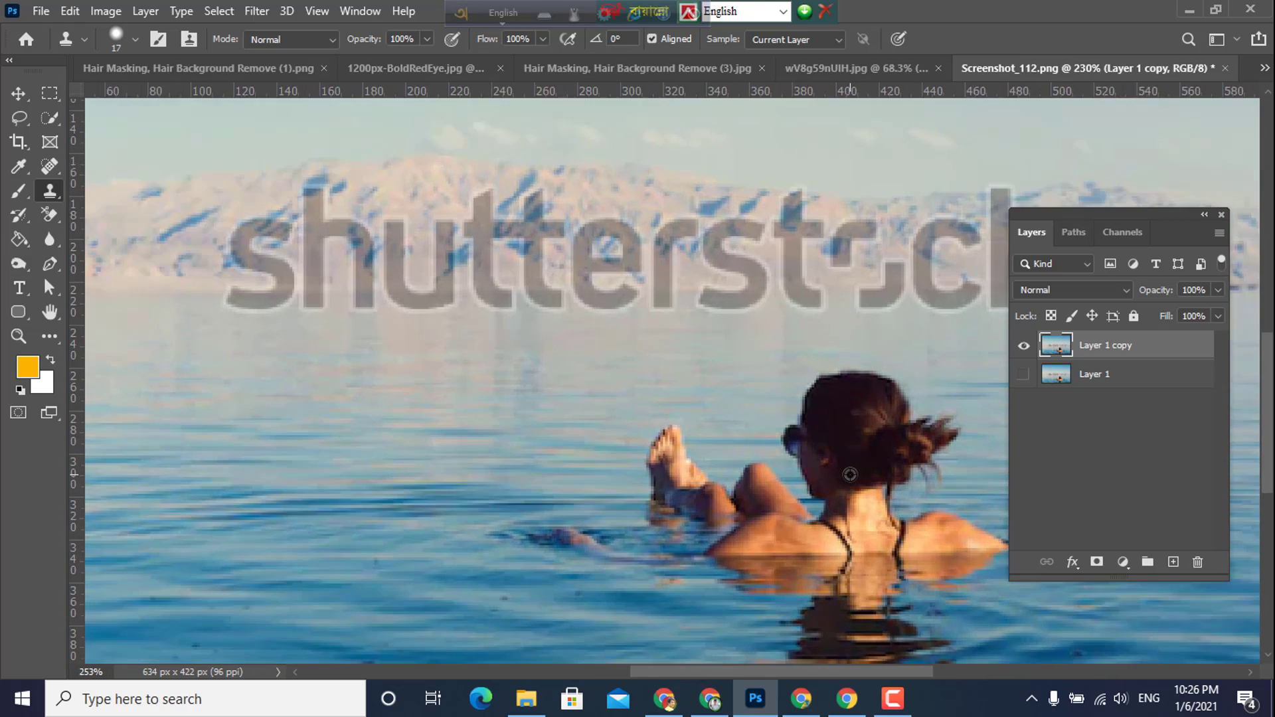
scroll(837, 465, "down", 1)
scroll(737, 407, "down", 1)
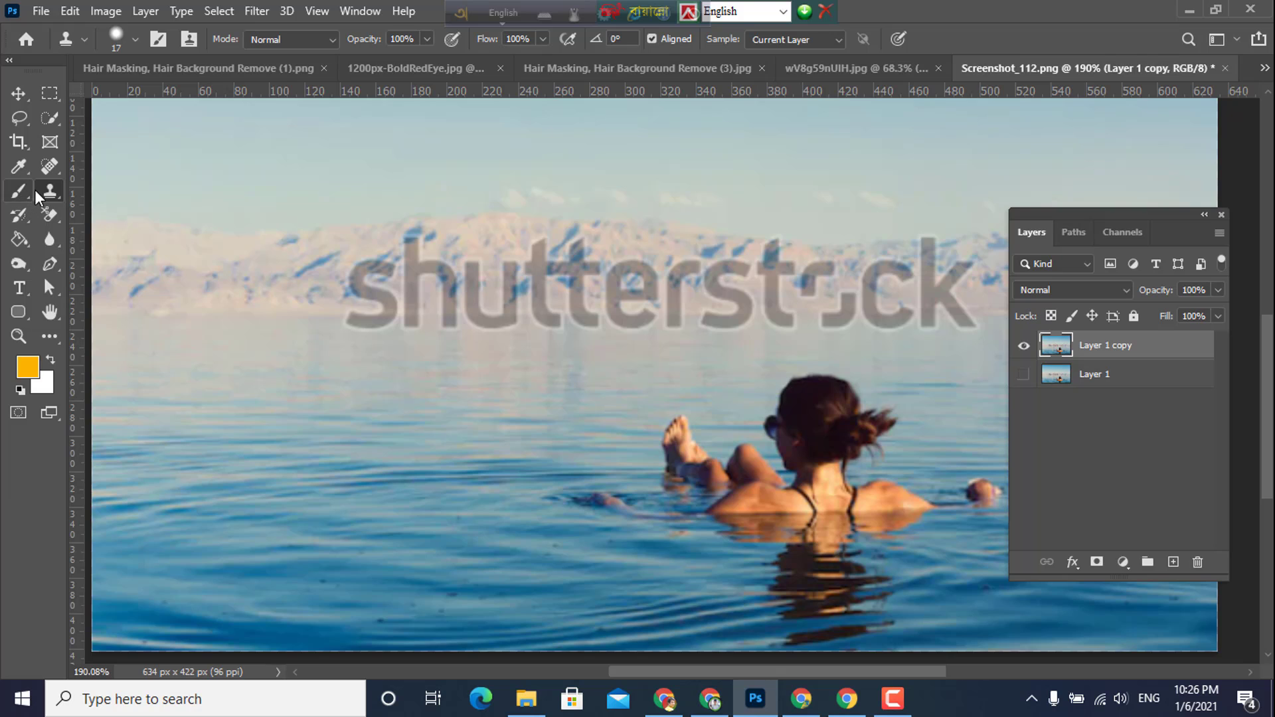
left_click(47, 122)
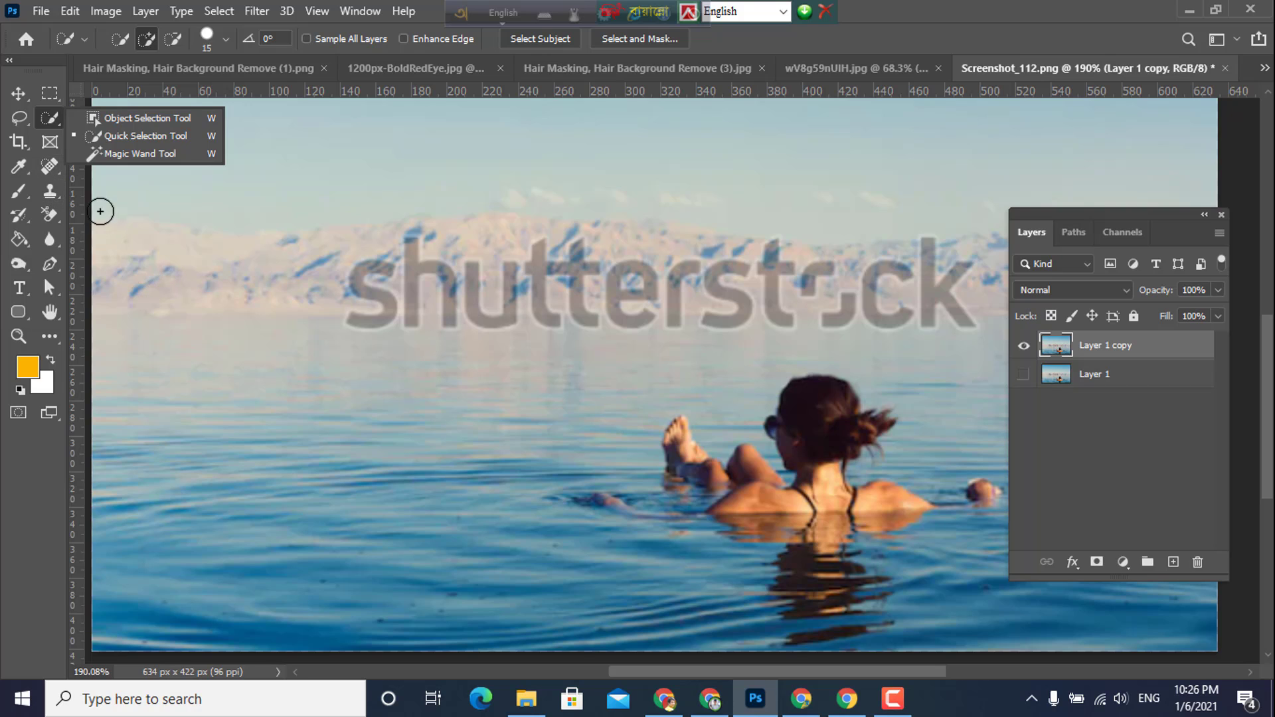
left_click(54, 193)
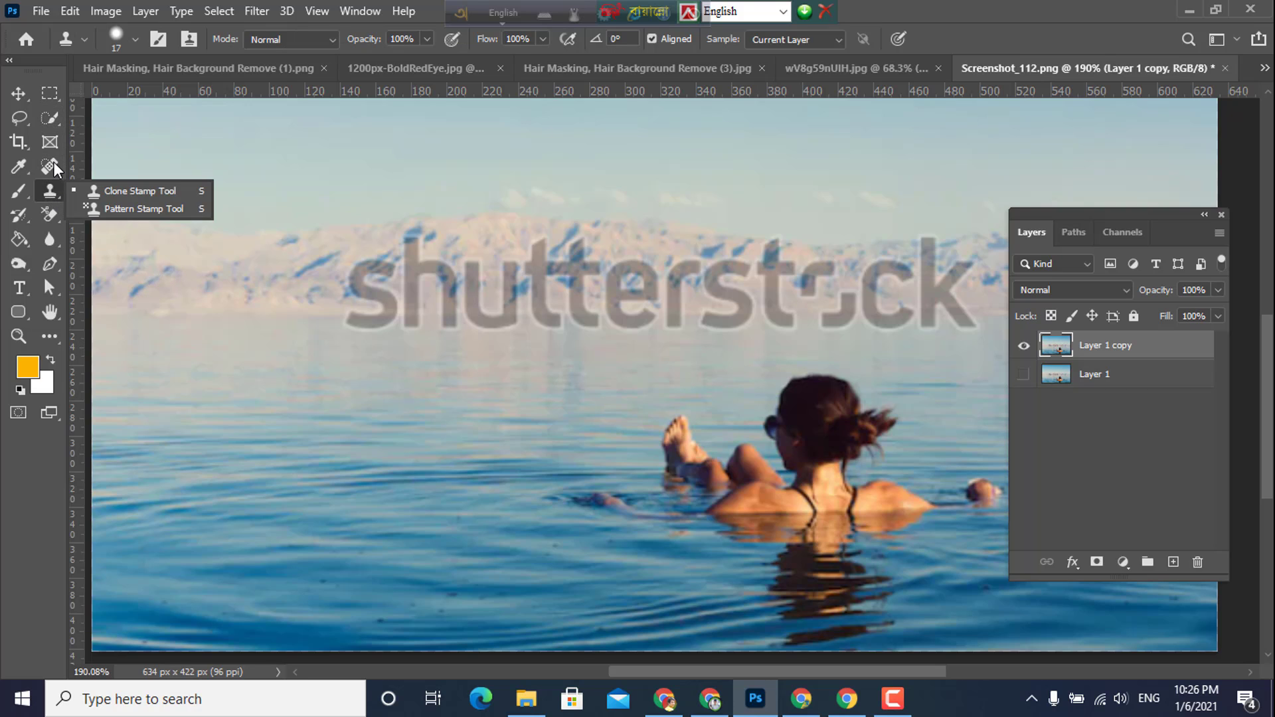
left_click(53, 162)
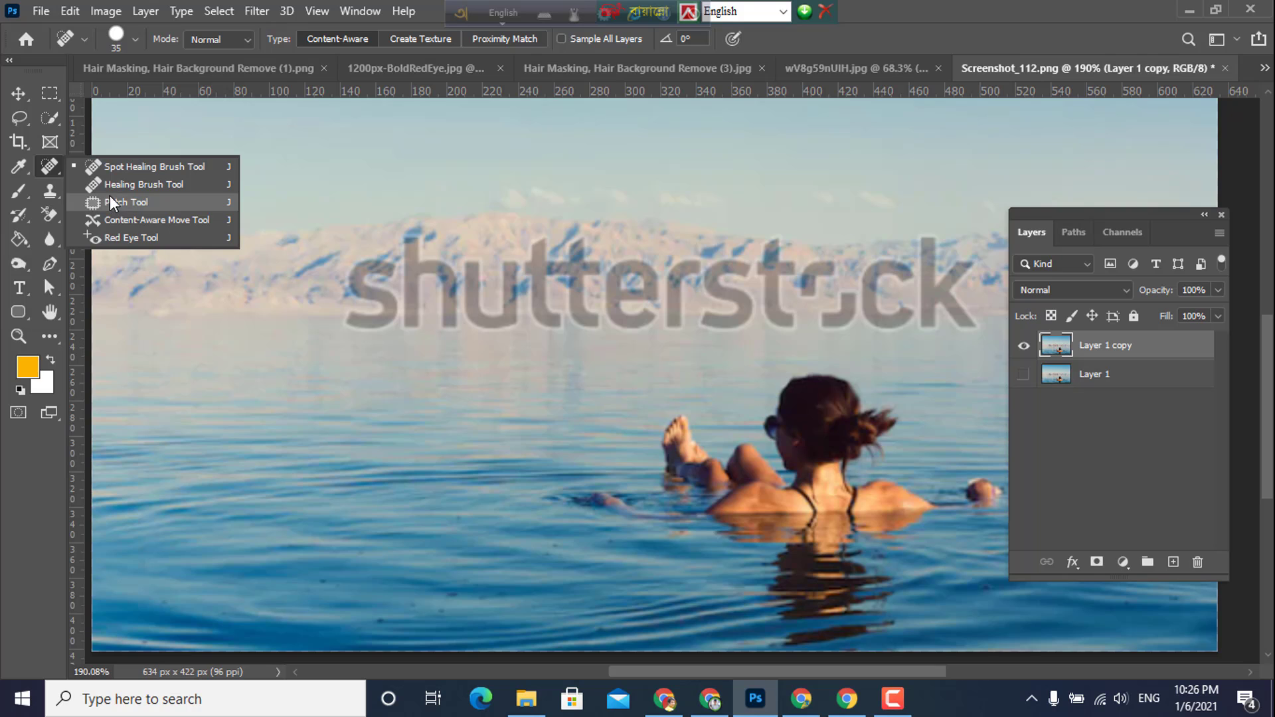
left_click(36, 165)
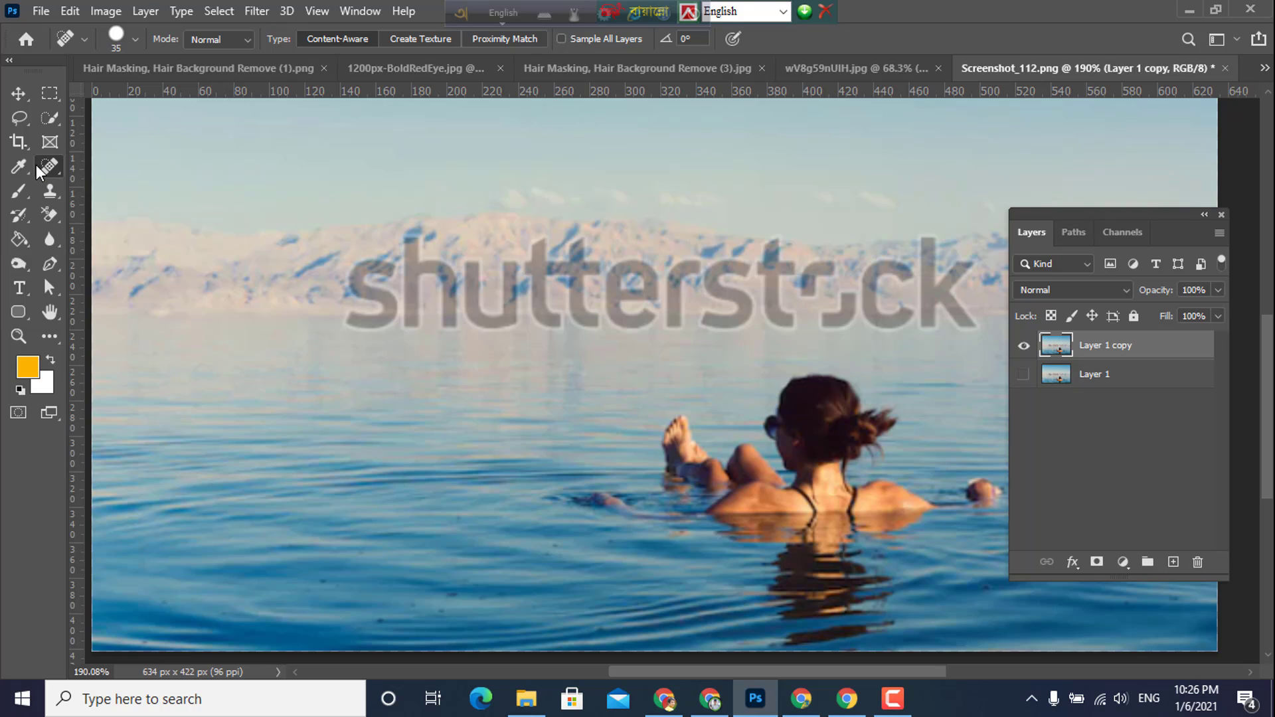
- Try selecting the woman in the water with the Quick Selection tool, and clear the selection
left_click(53, 117)
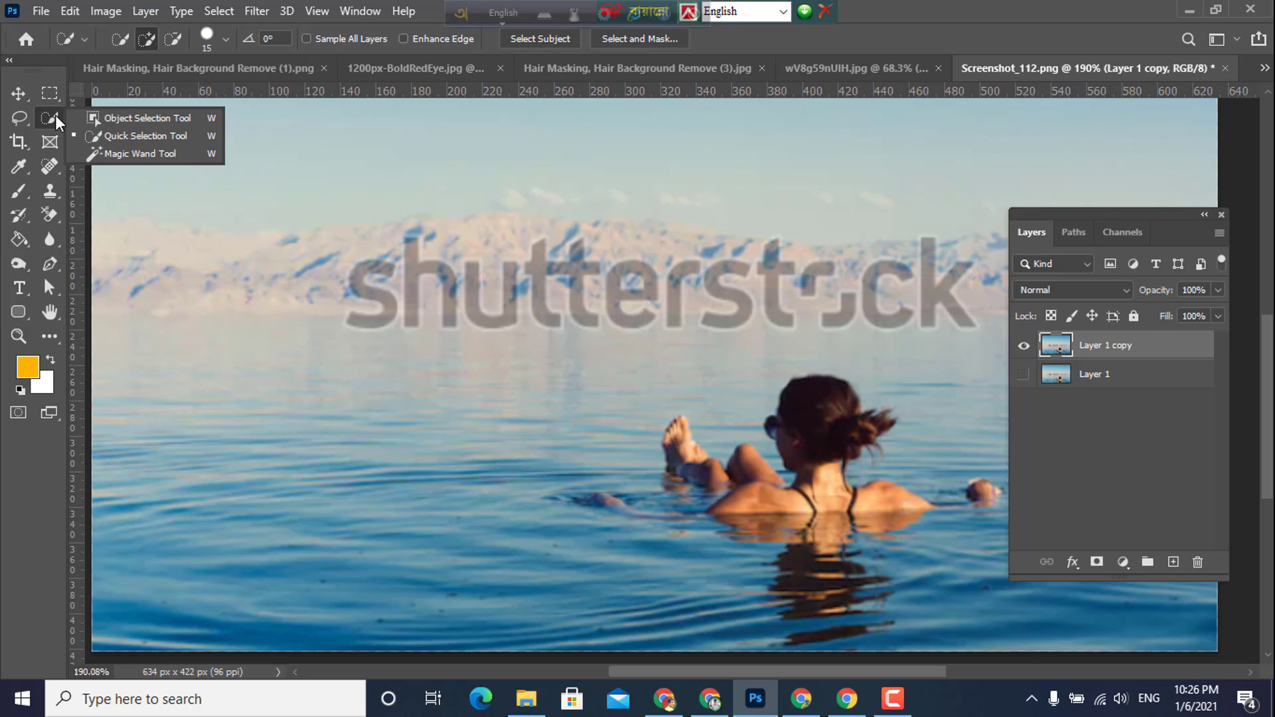
left_click(130, 137)
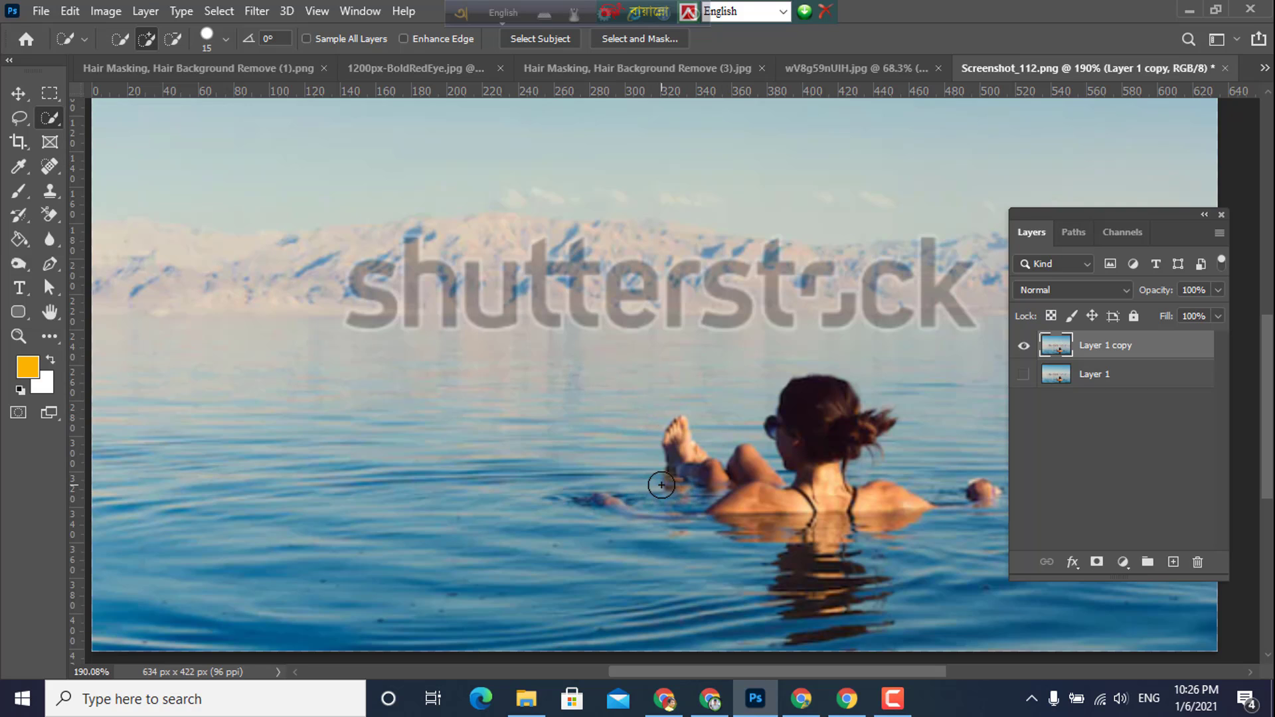
scroll(662, 484, "down", 1)
mouse_move(686, 509)
left_mouse_down()
mouse_move(908, 510)
mouse_move(938, 476)
mouse_move(944, 441)
mouse_move(844, 353)
mouse_move(685, 359)
mouse_move(584, 454)
mouse_move(686, 512)
left_mouse_up()
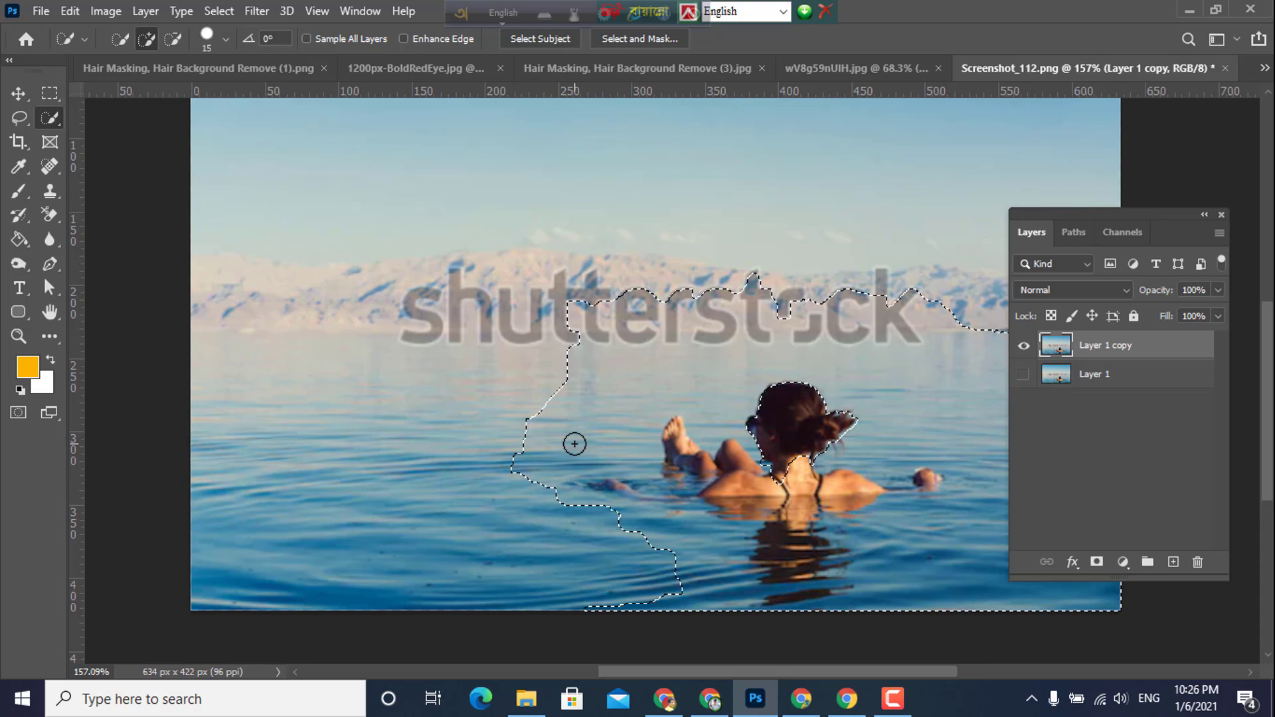
key("ctrl+d")
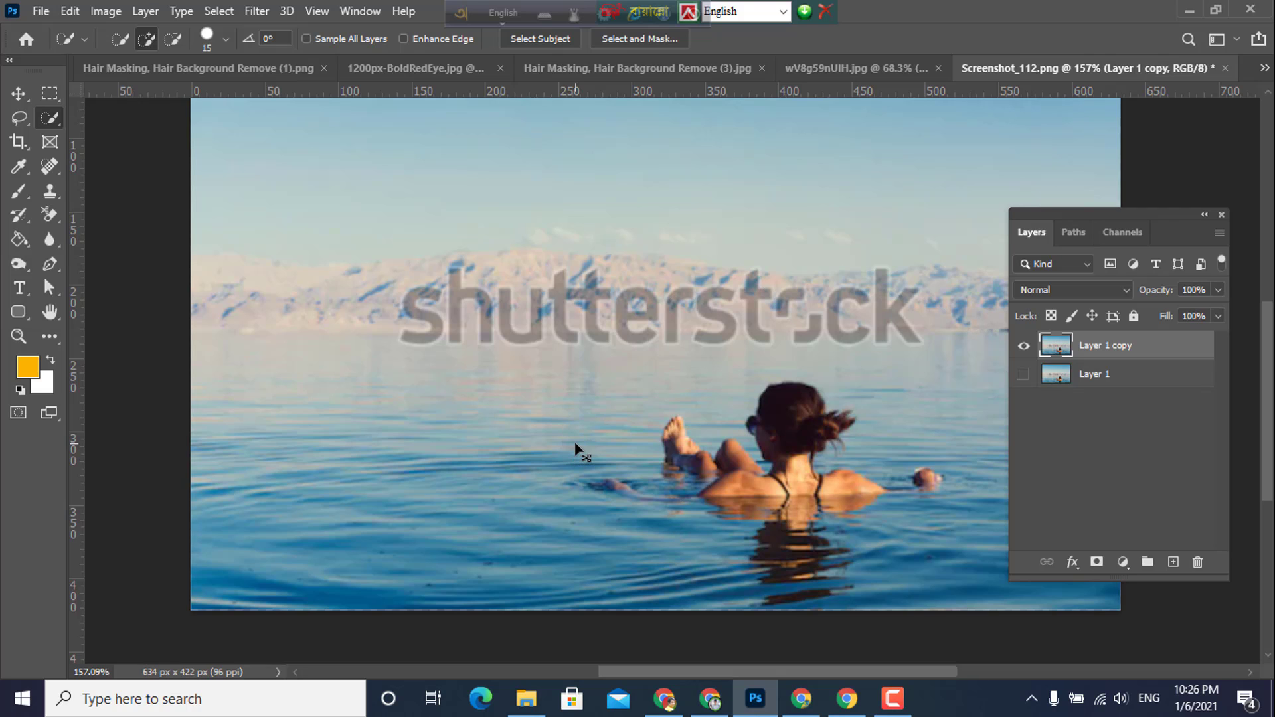
- Draw a freehand Lasso selection around the woman, including her feet and both hands but not her full reflection
left_click(18, 119)
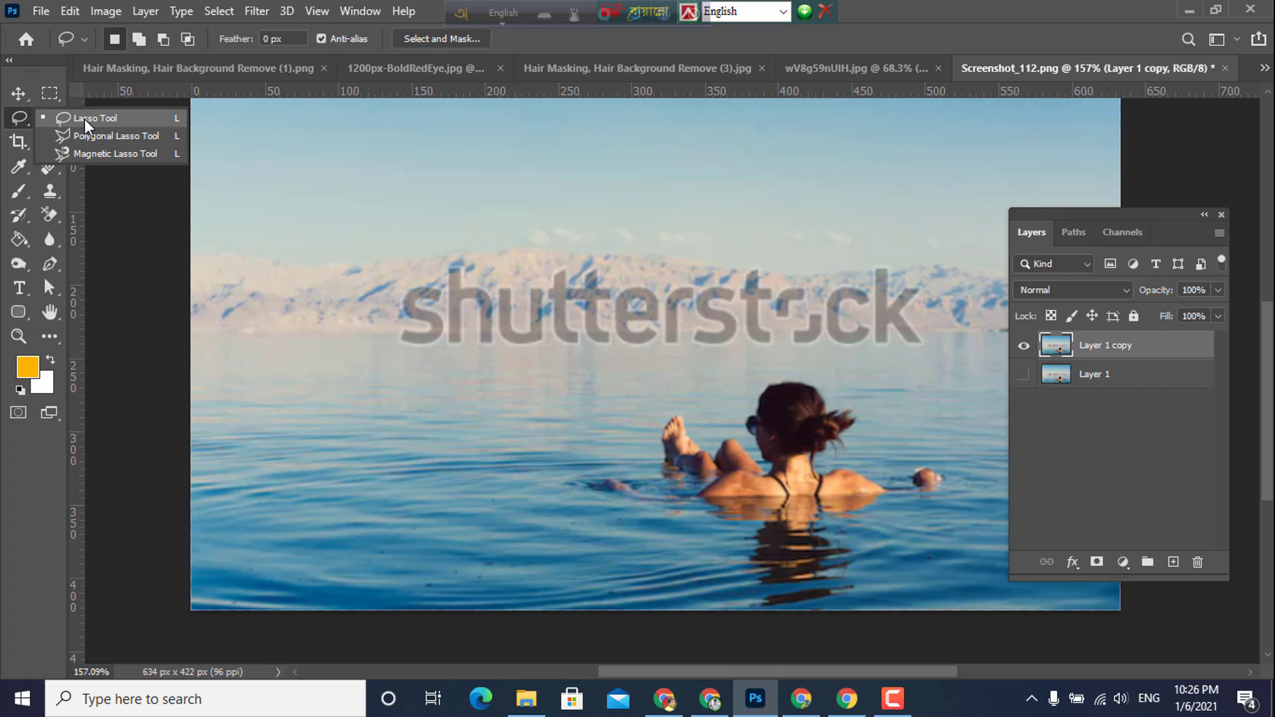
left_click(85, 119)
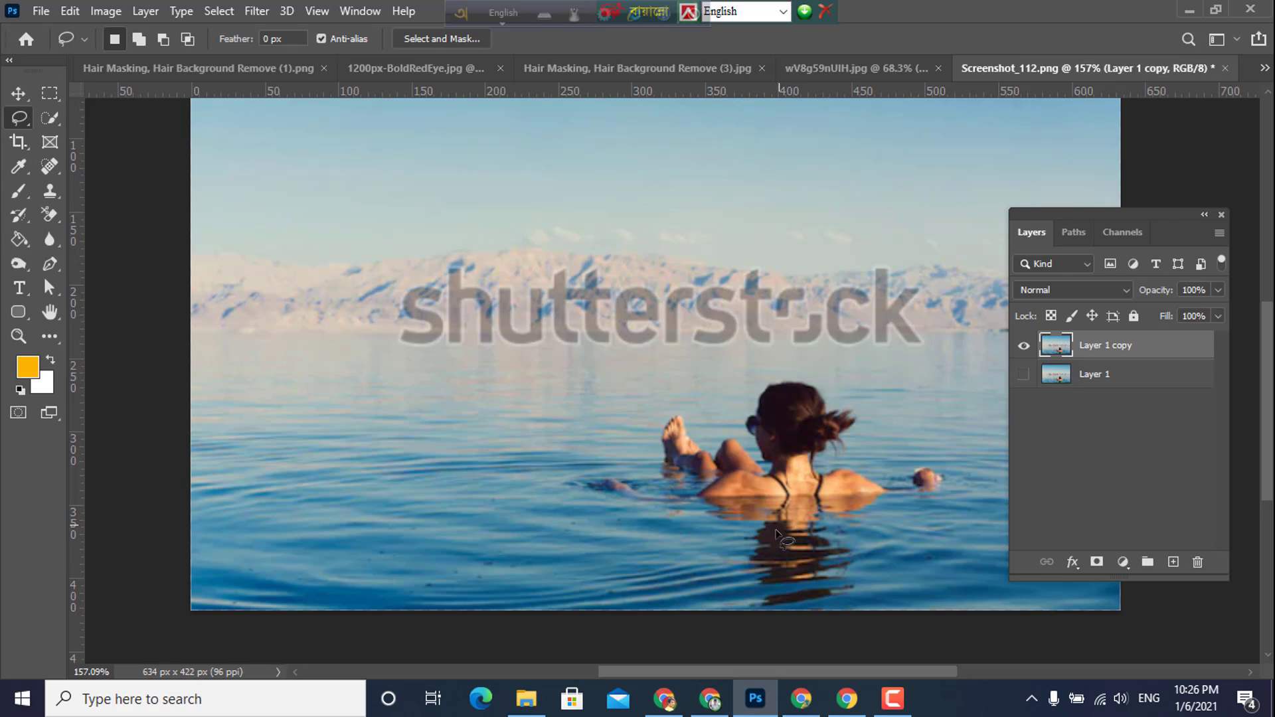
mouse_move(764, 521)
left_mouse_down()
mouse_move(606, 500)
mouse_move(581, 476)
mouse_move(583, 428)
mouse_move(649, 401)
mouse_move(719, 421)
mouse_move(769, 374)
mouse_move(811, 376)
mouse_move(857, 391)
mouse_move(866, 457)
mouse_move(898, 468)
left_mouse_up()
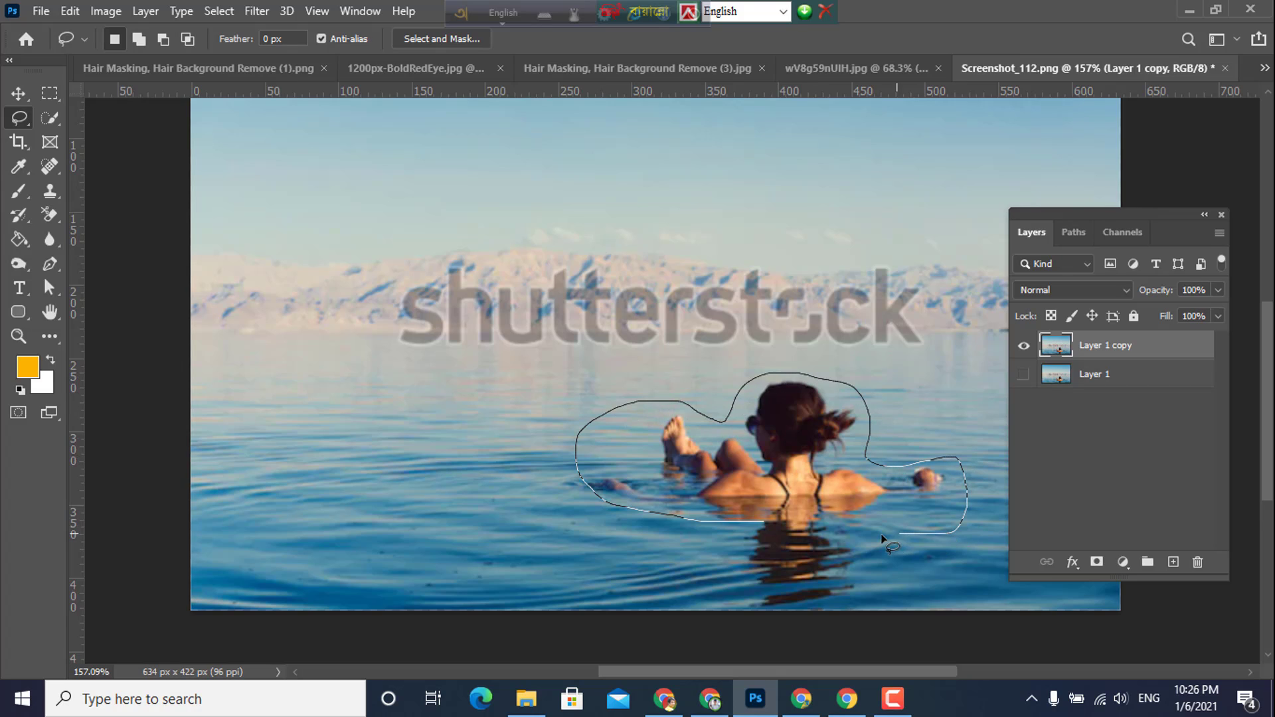
mouse_move(883, 541)
left_mouse_down()
mouse_move(777, 539)
mouse_move(765, 523)
left_mouse_up()
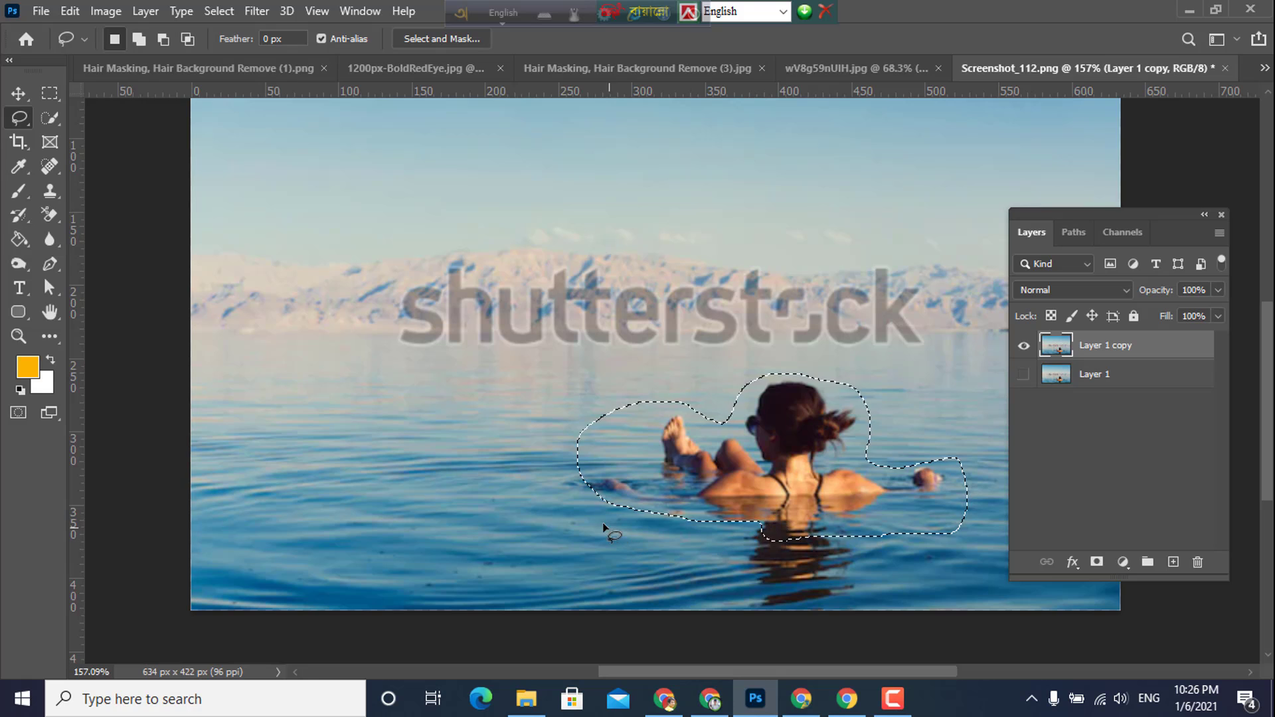
- Preview a Content-Aware Fill of the lassoed woman, and cancel it without applying
left_click(41, 13)
left_click(69, 14)
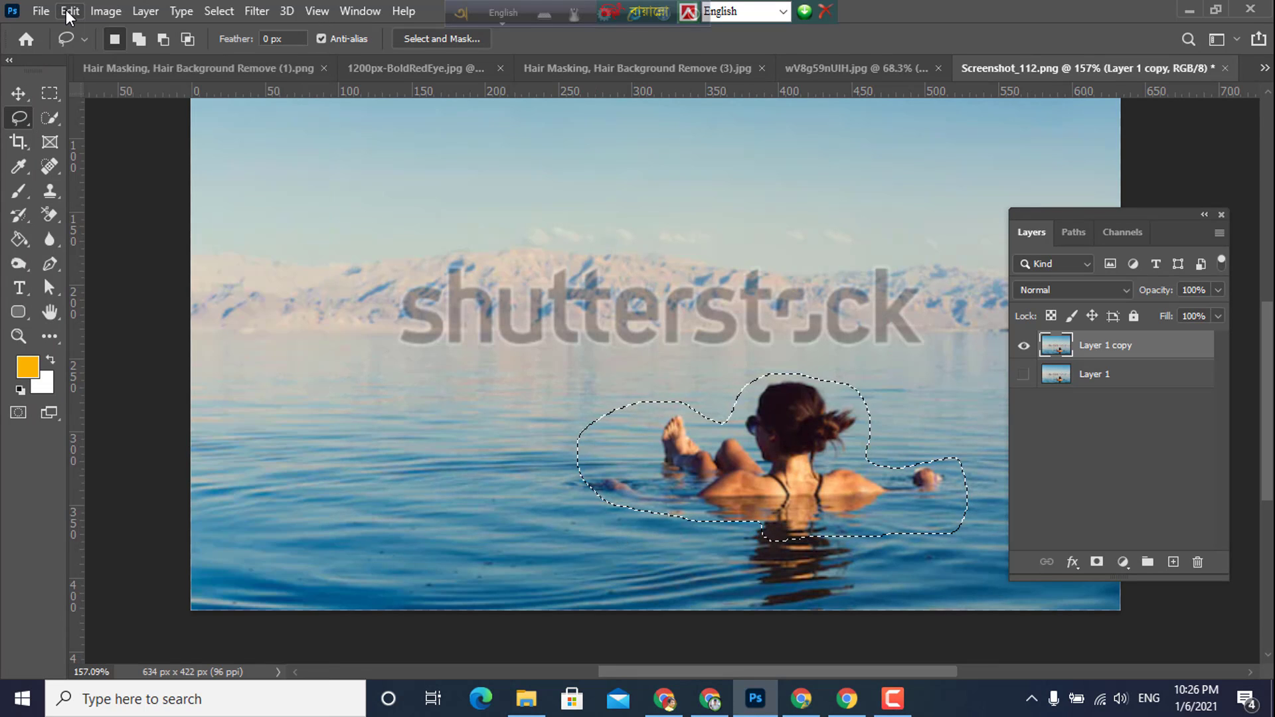
left_click(69, 13)
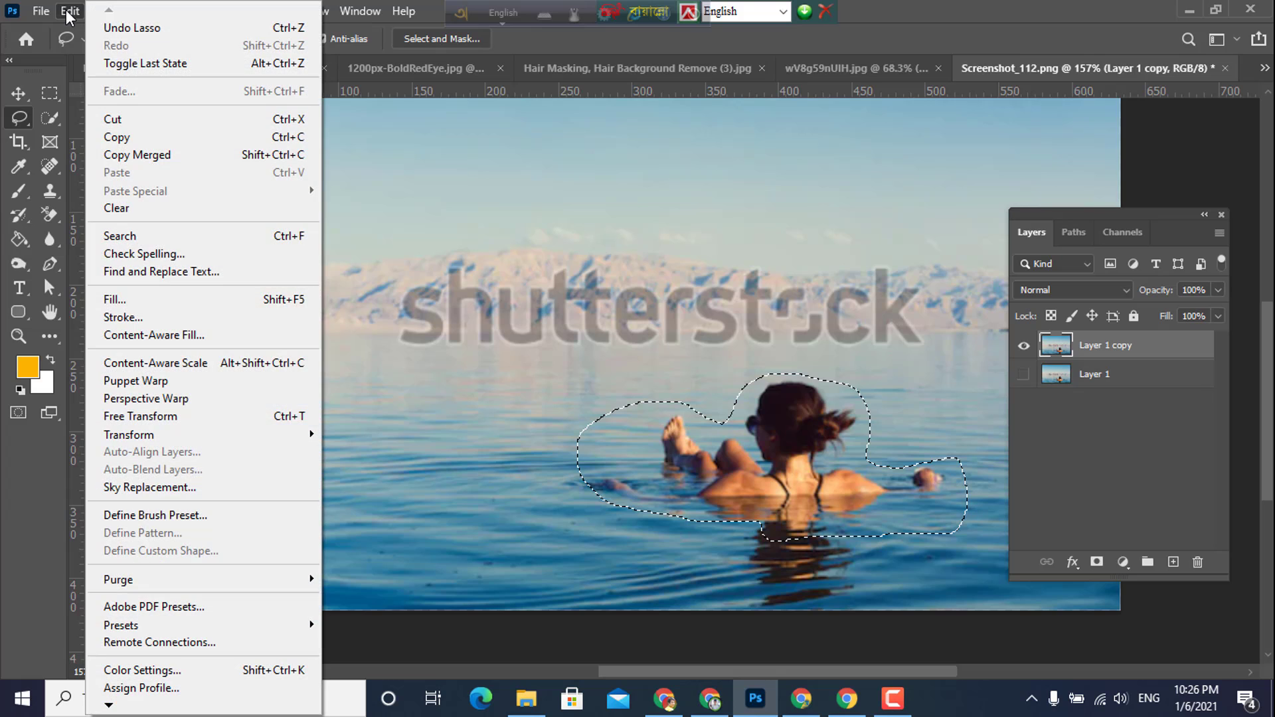
left_click(161, 335)
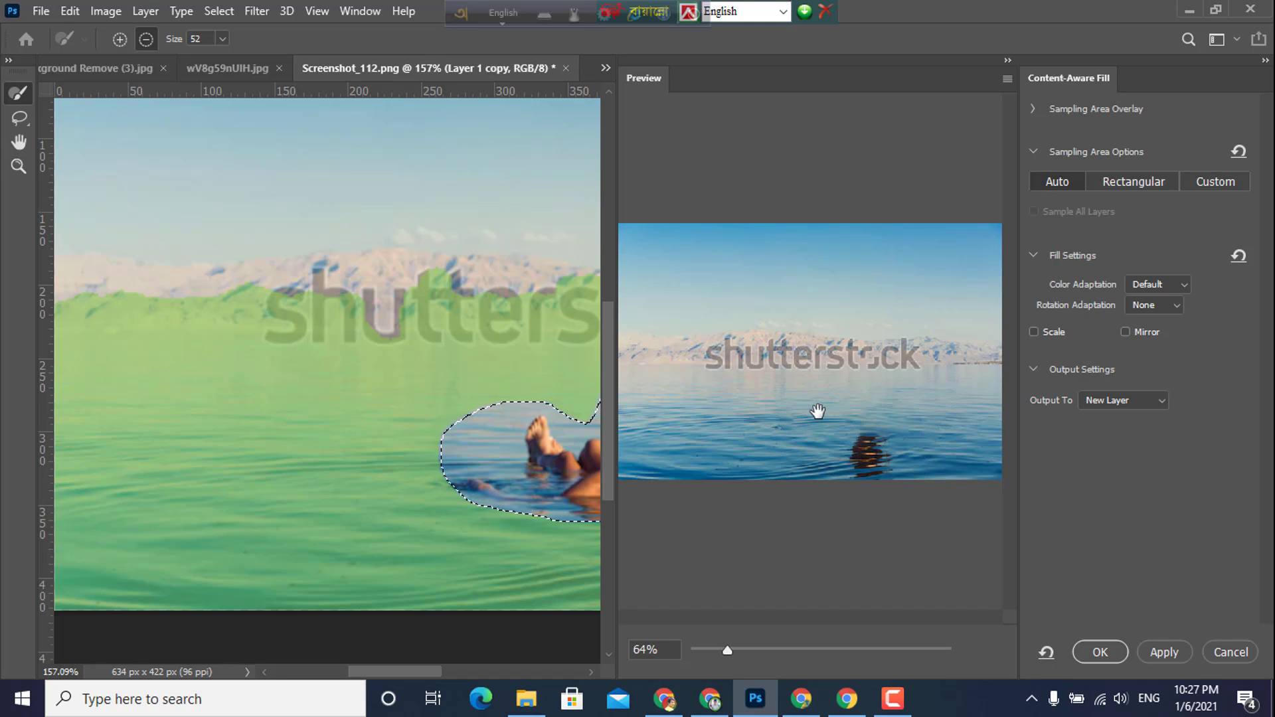
left_click(1230, 651)
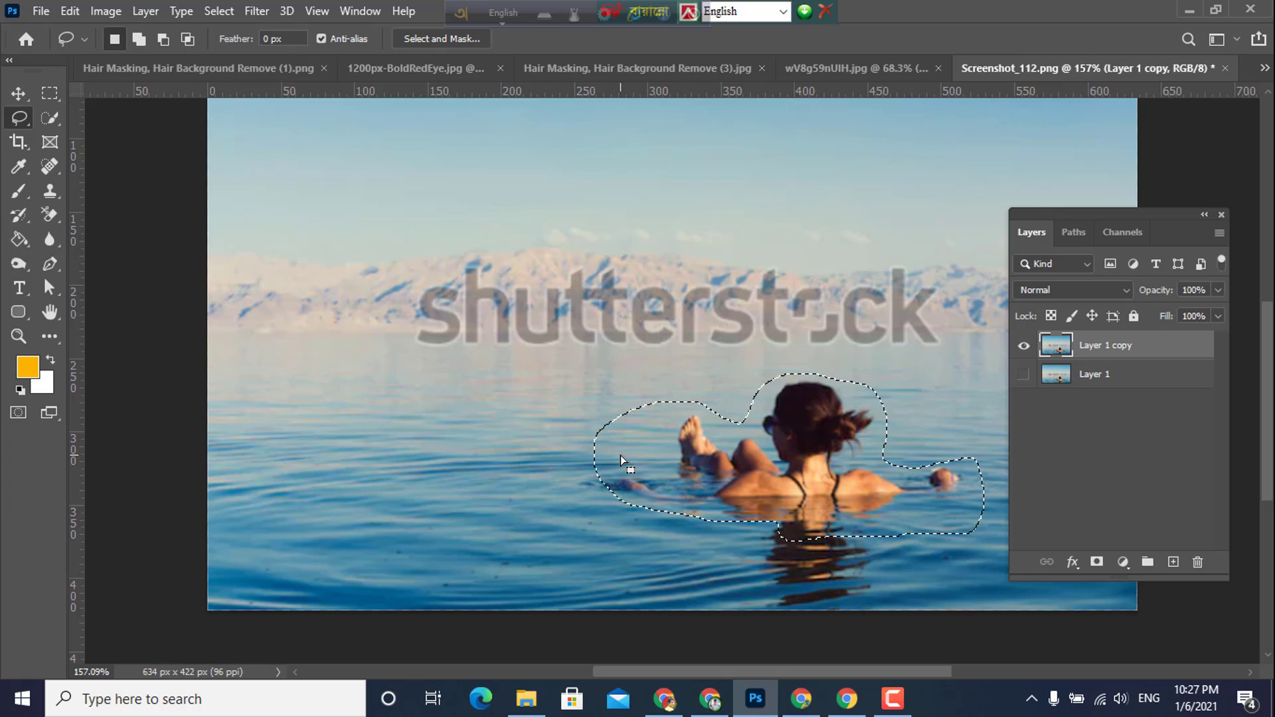
- Try extending the lasso selection downward to include the woman's reflection, and clear the whole selection
key("shift")
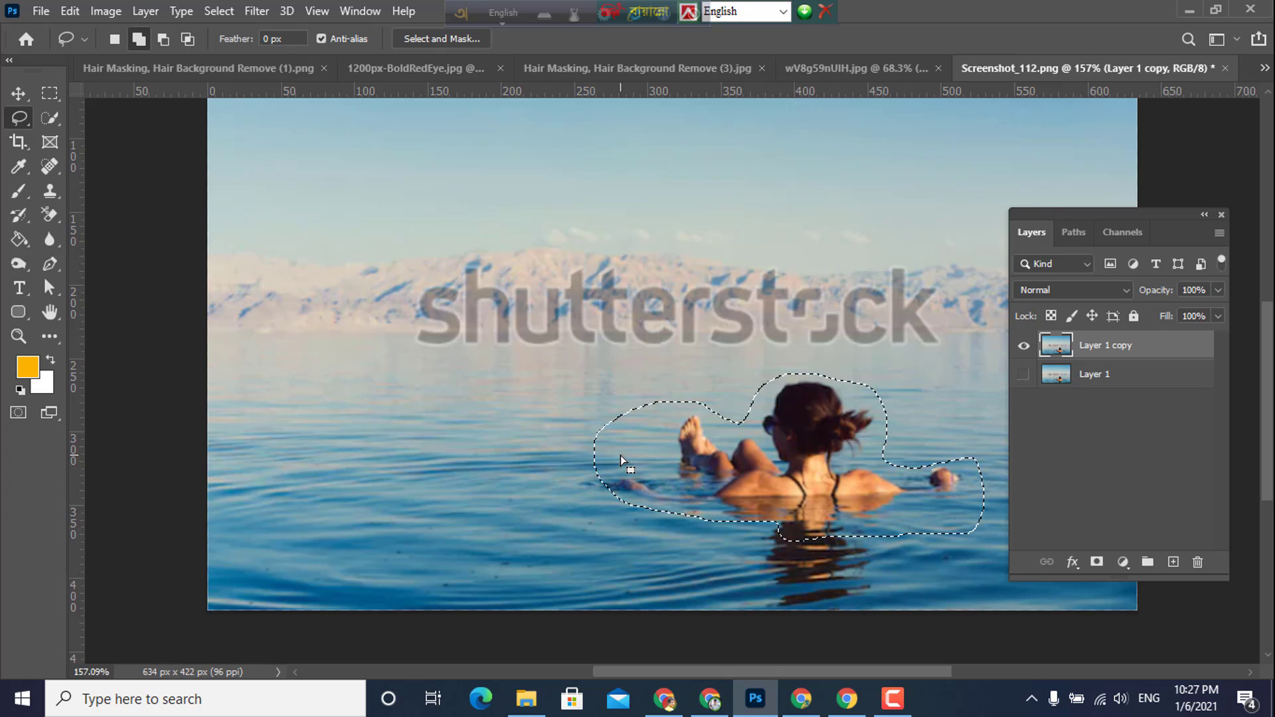
left_click_drag(620, 456, 648, 529)
mouse_move(876, 601)
left_mouse_down()
mouse_move(914, 587)
mouse_move(976, 535)
left_mouse_up()
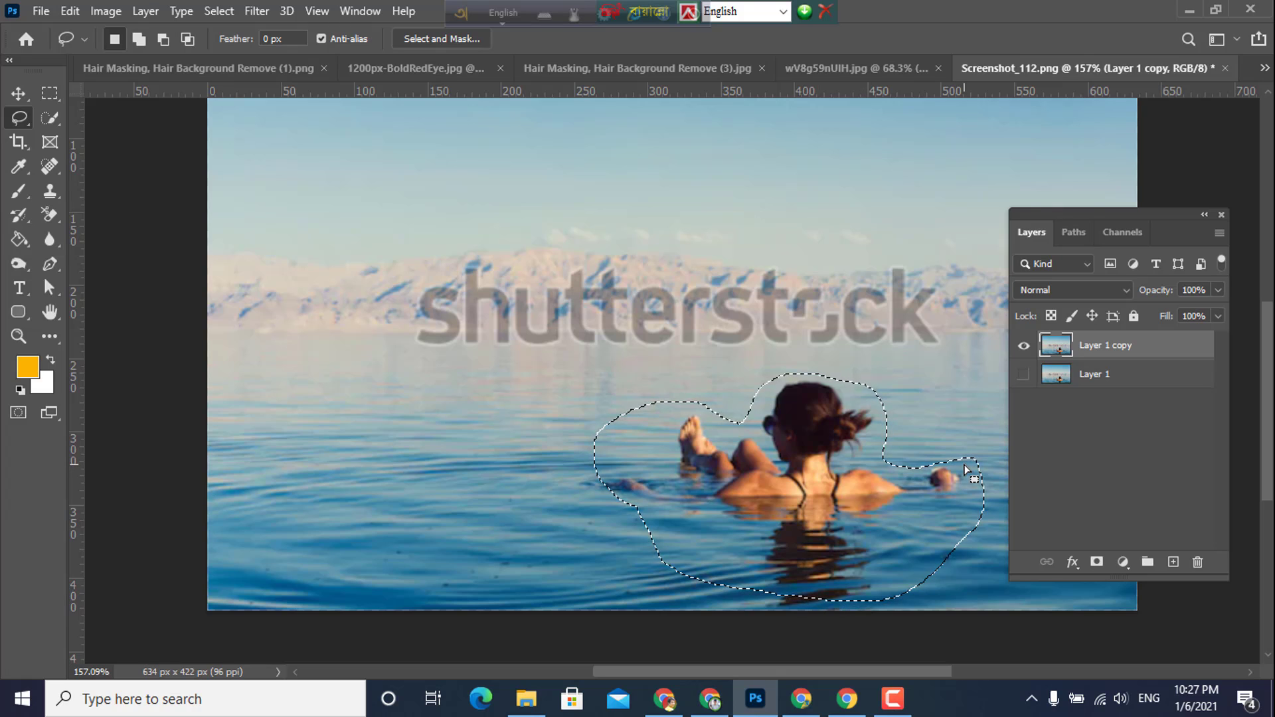
left_click(886, 573)
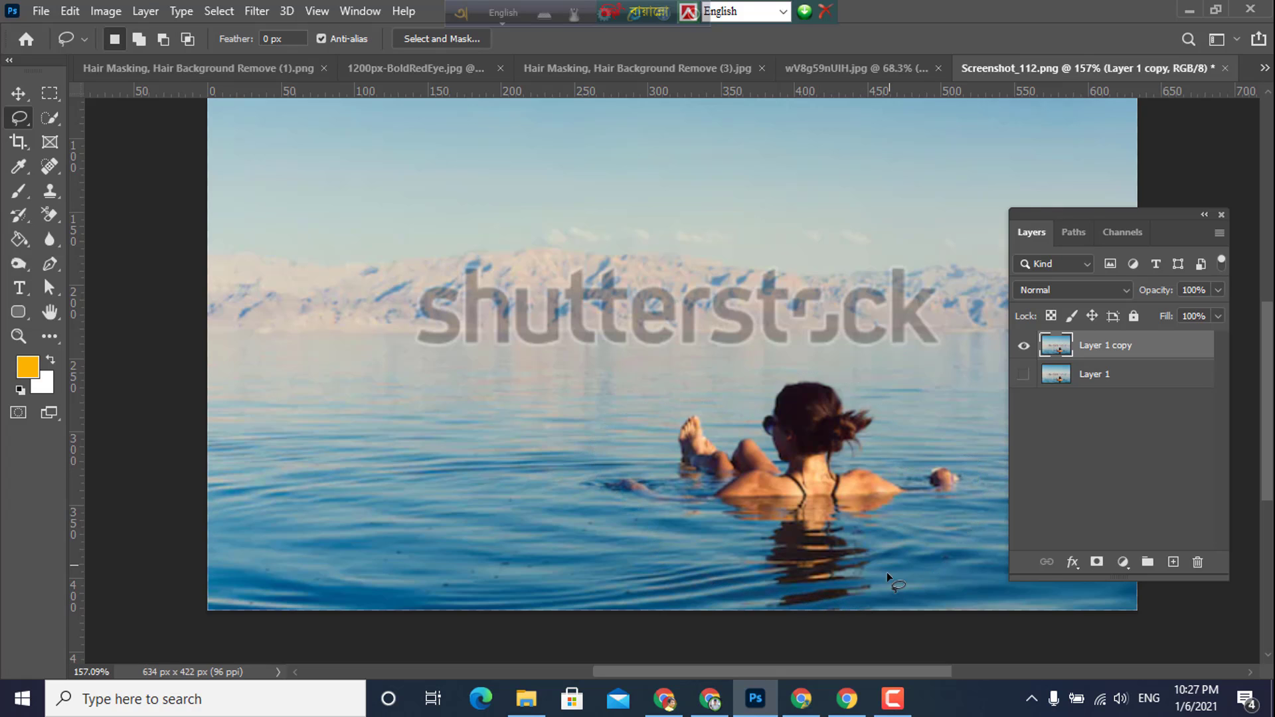
- Draw a tighter freehand Lasso selection around the woman, her feet, hands and full reflection down to the photo's lower edge
left_click_drag(852, 608, 871, 596)
mouse_move(967, 482)
left_mouse_down()
mouse_move(884, 474)
mouse_move(864, 460)
mouse_move(878, 411)
mouse_move(846, 406)
mouse_move(825, 375)
mouse_move(794, 373)
mouse_move(762, 394)
mouse_move(758, 438)
mouse_move(727, 446)
mouse_move(687, 403)
mouse_move(653, 465)
mouse_move(597, 484)
mouse_move(632, 510)
left_mouse_up()
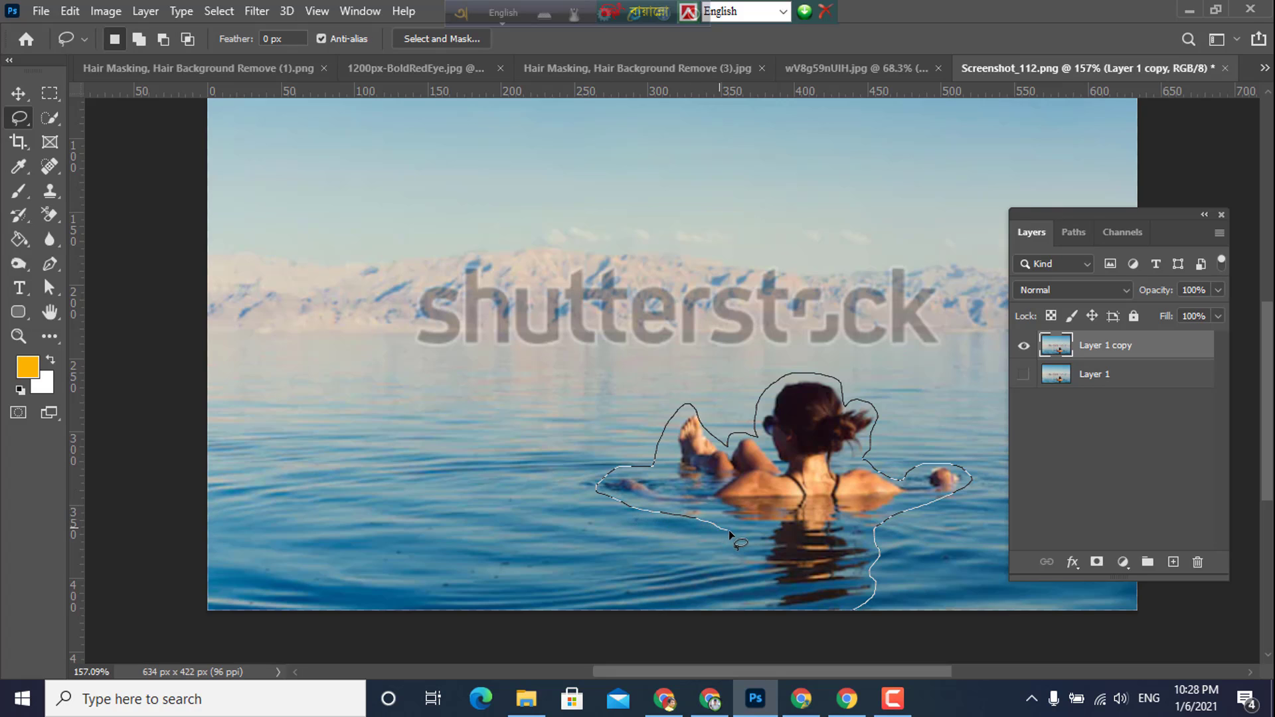
left_click_drag(742, 595, 854, 611)
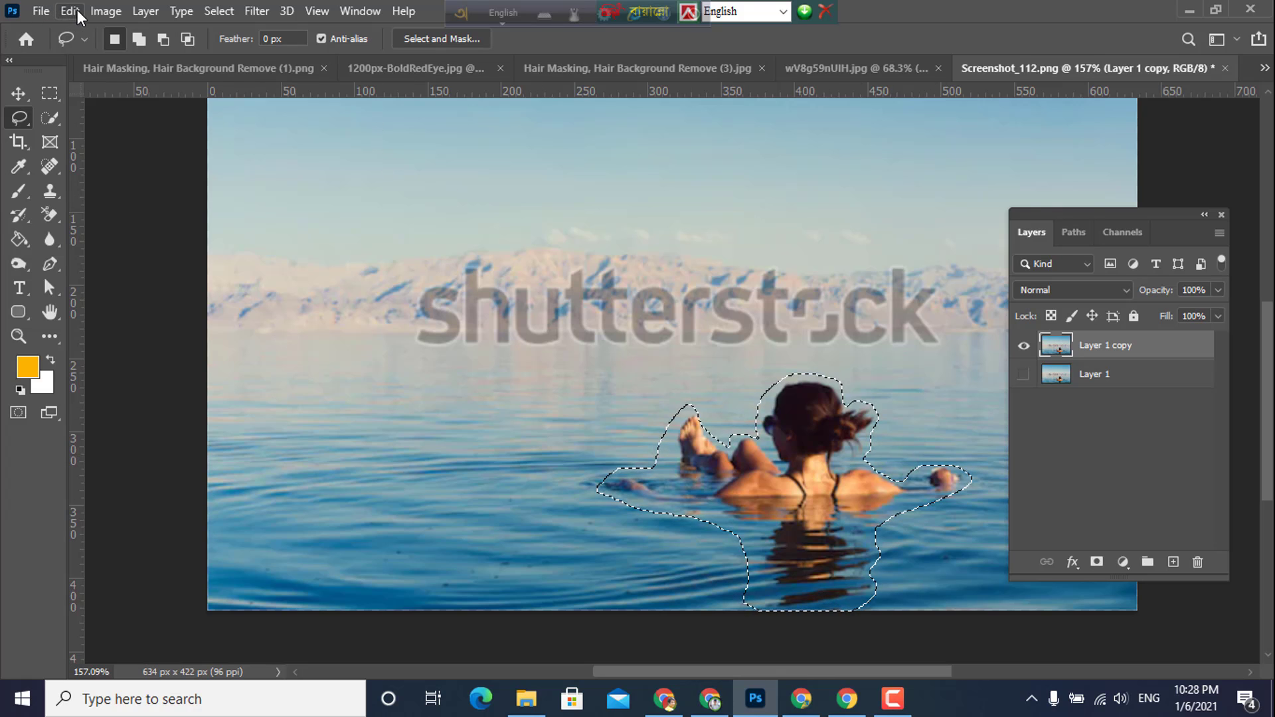
- Remove the selected woman and her reflection with Content-Aware Fill, using Auto sampling and output to a new layer
left_click(219, 12)
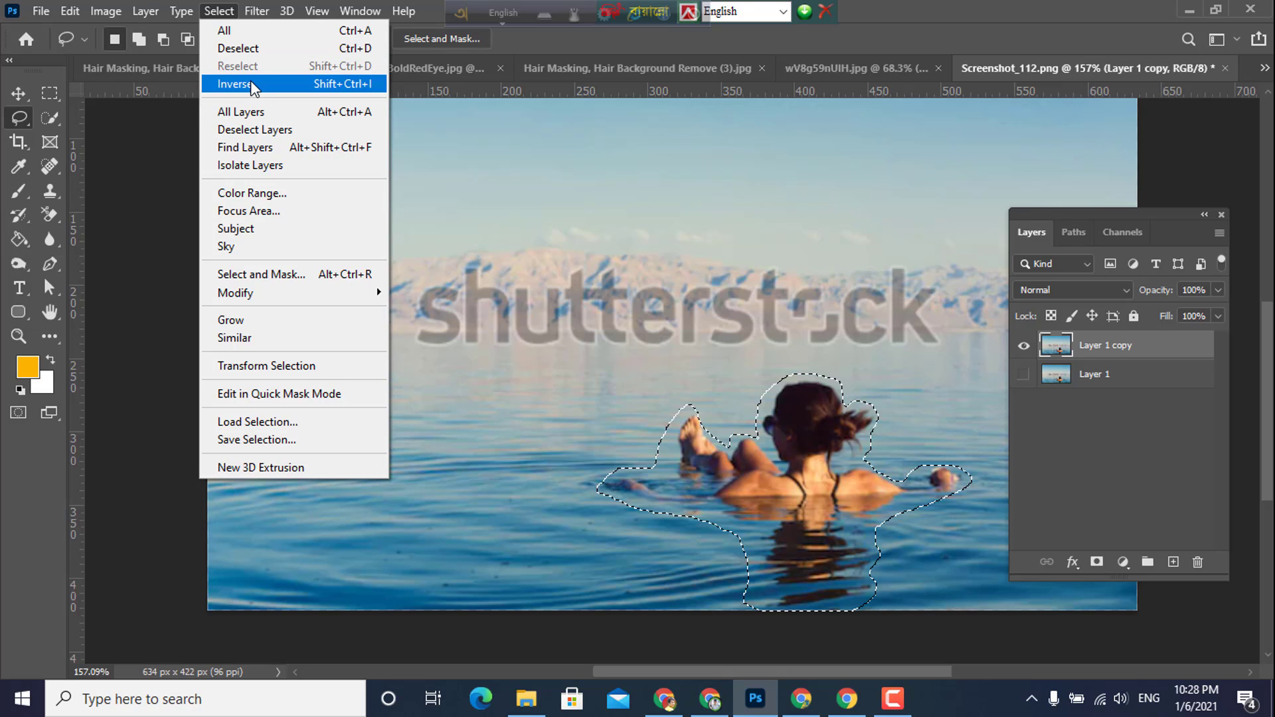
left_click(216, 12)
left_click(69, 10)
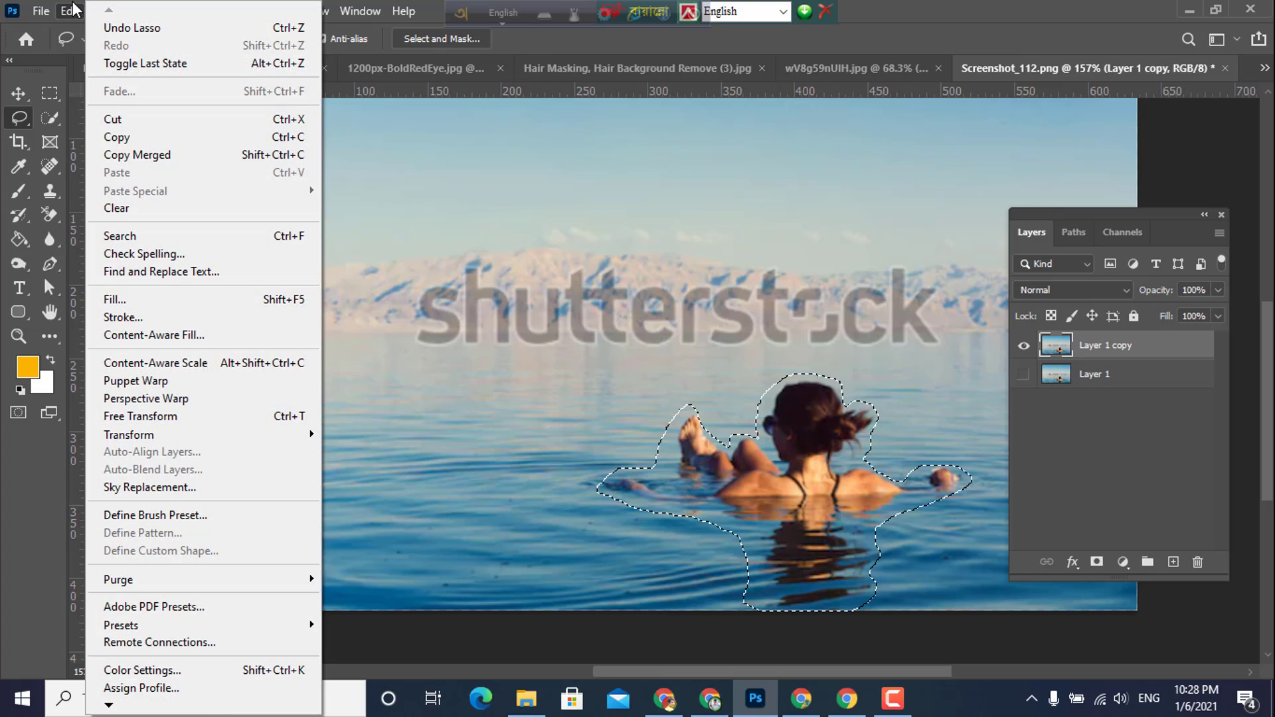
left_click(69, 11)
left_click(70, 10)
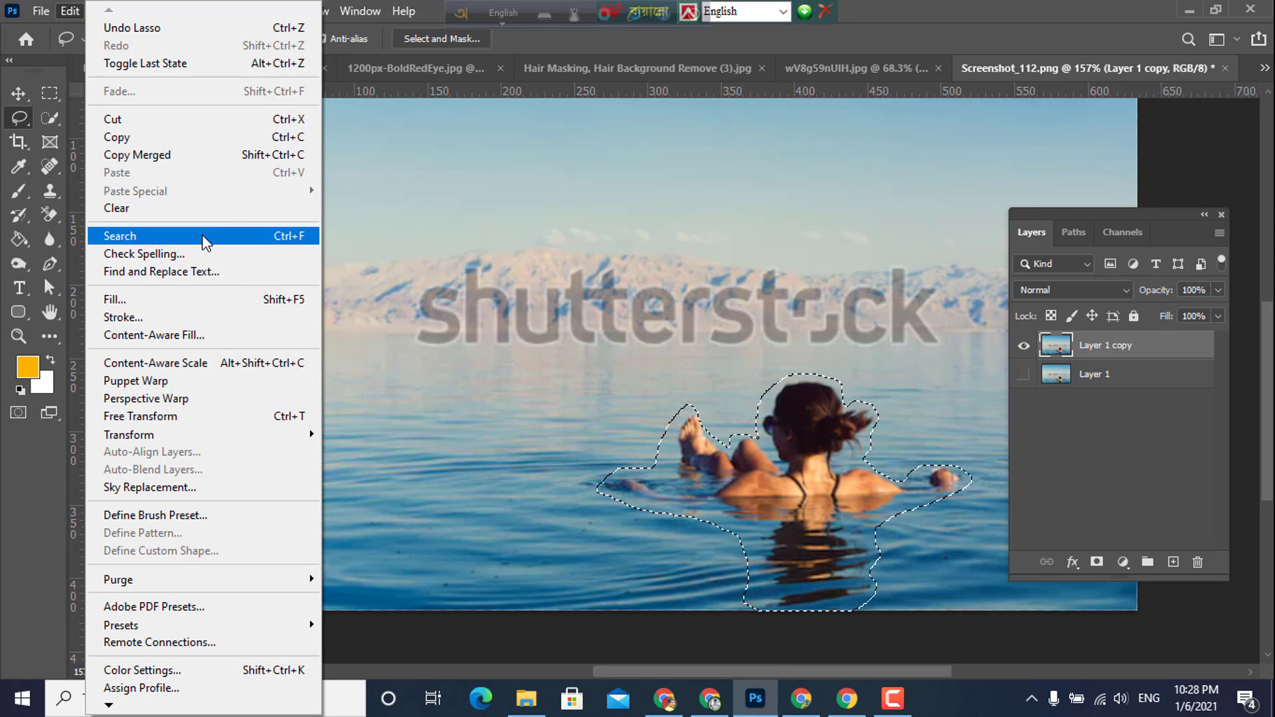
left_click(156, 335)
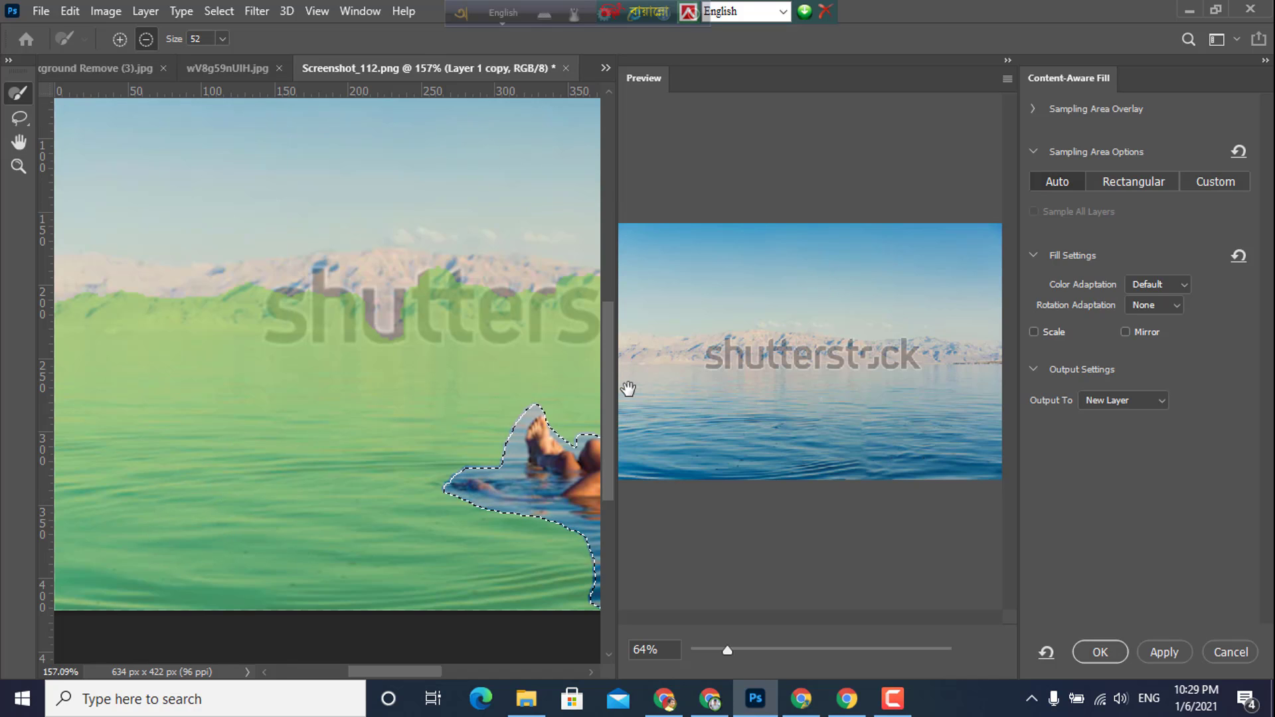
left_click_drag(409, 672, 464, 683)
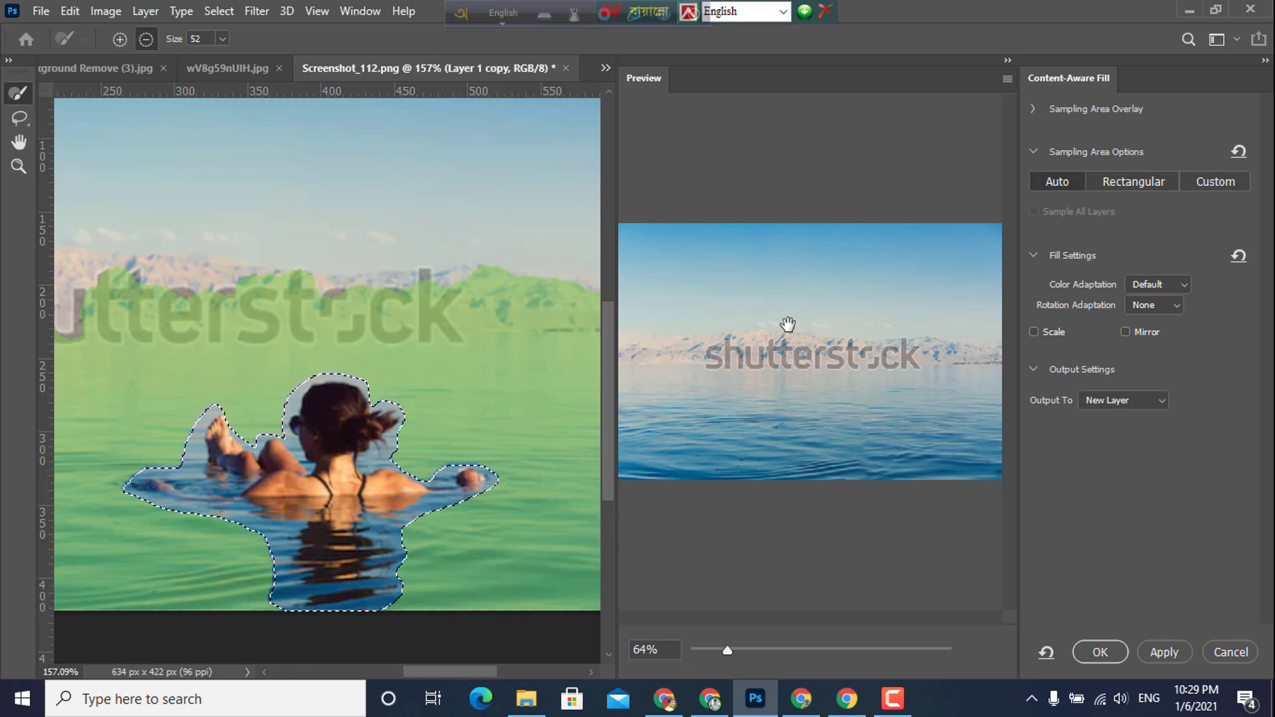
left_click(1146, 399)
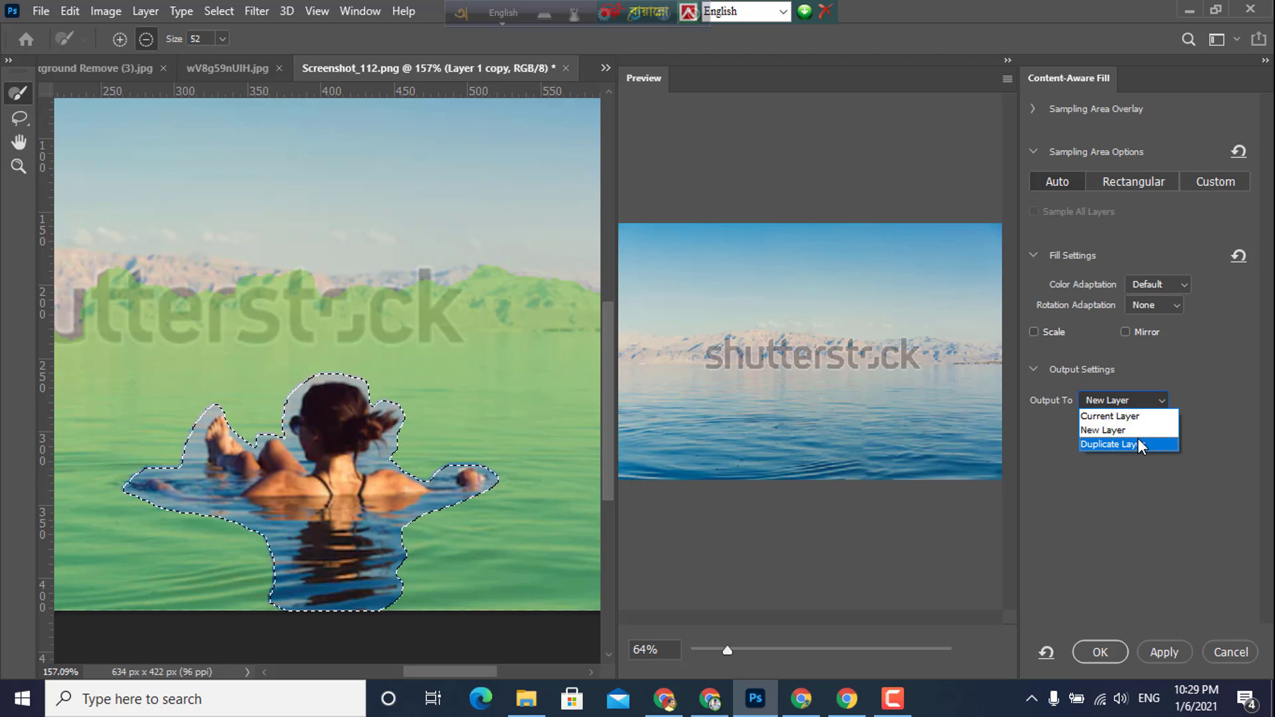
left_click(1134, 397)
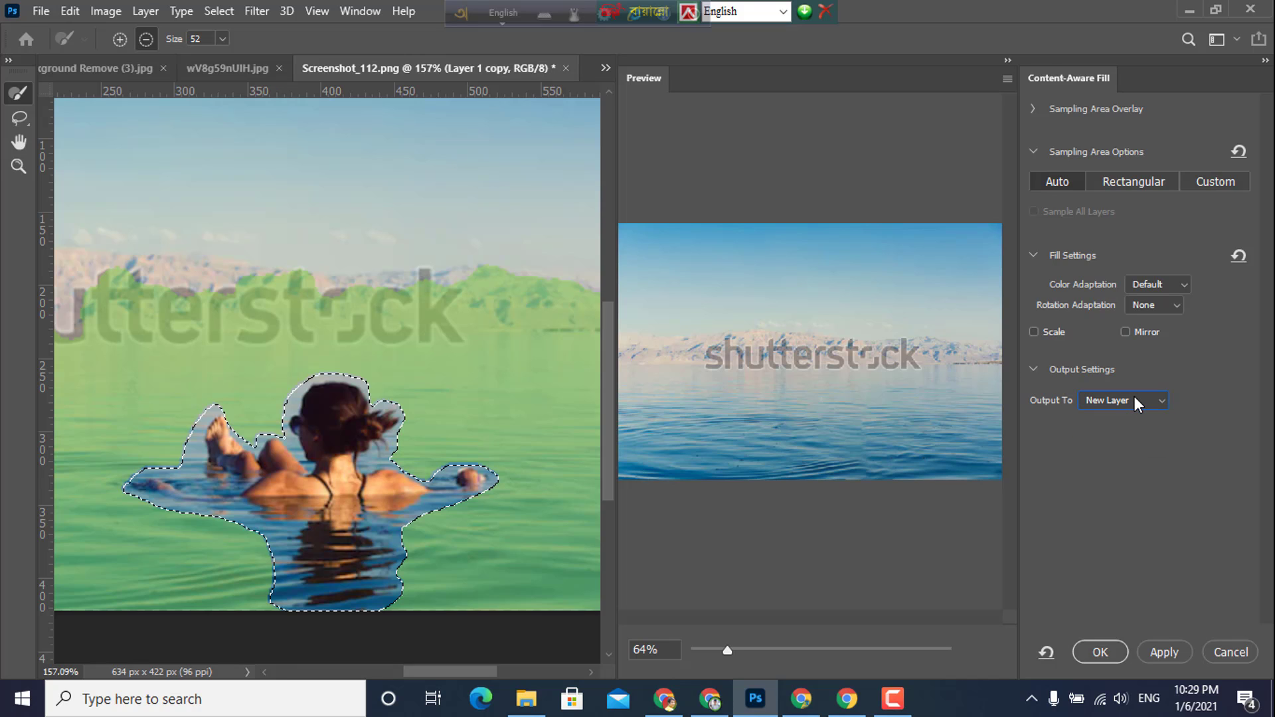
left_click(1137, 401)
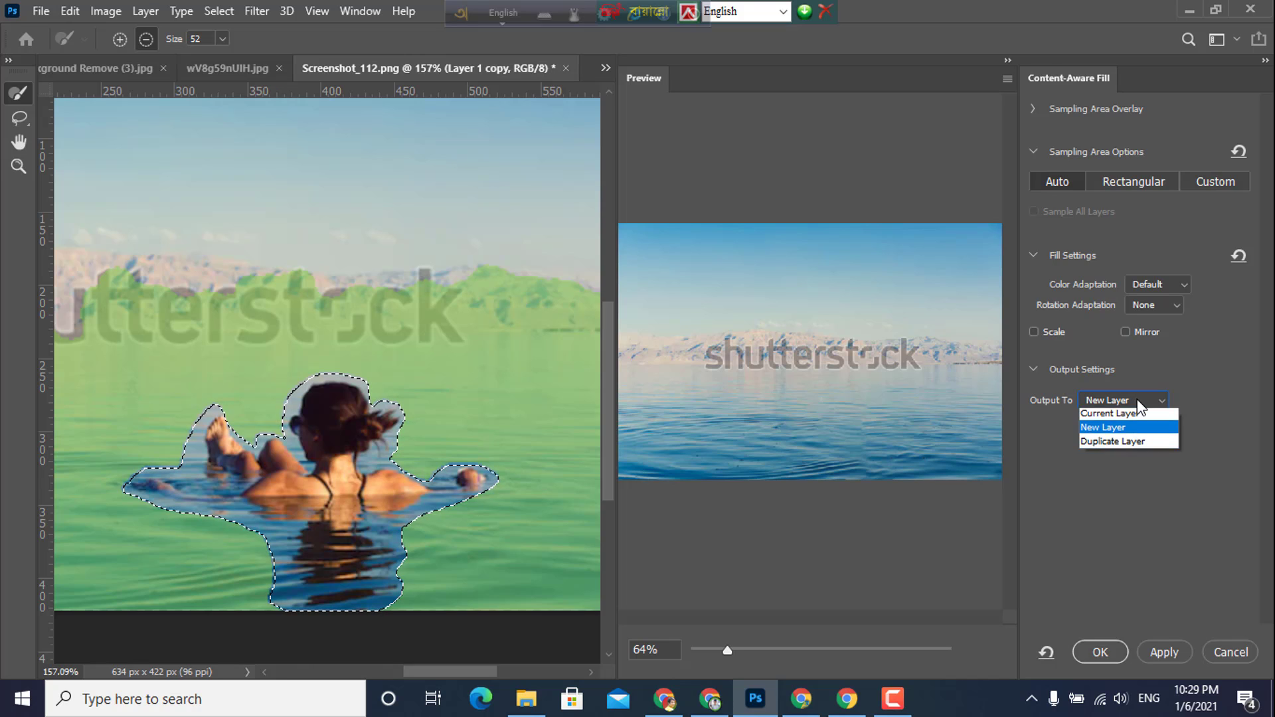
left_click(1140, 401)
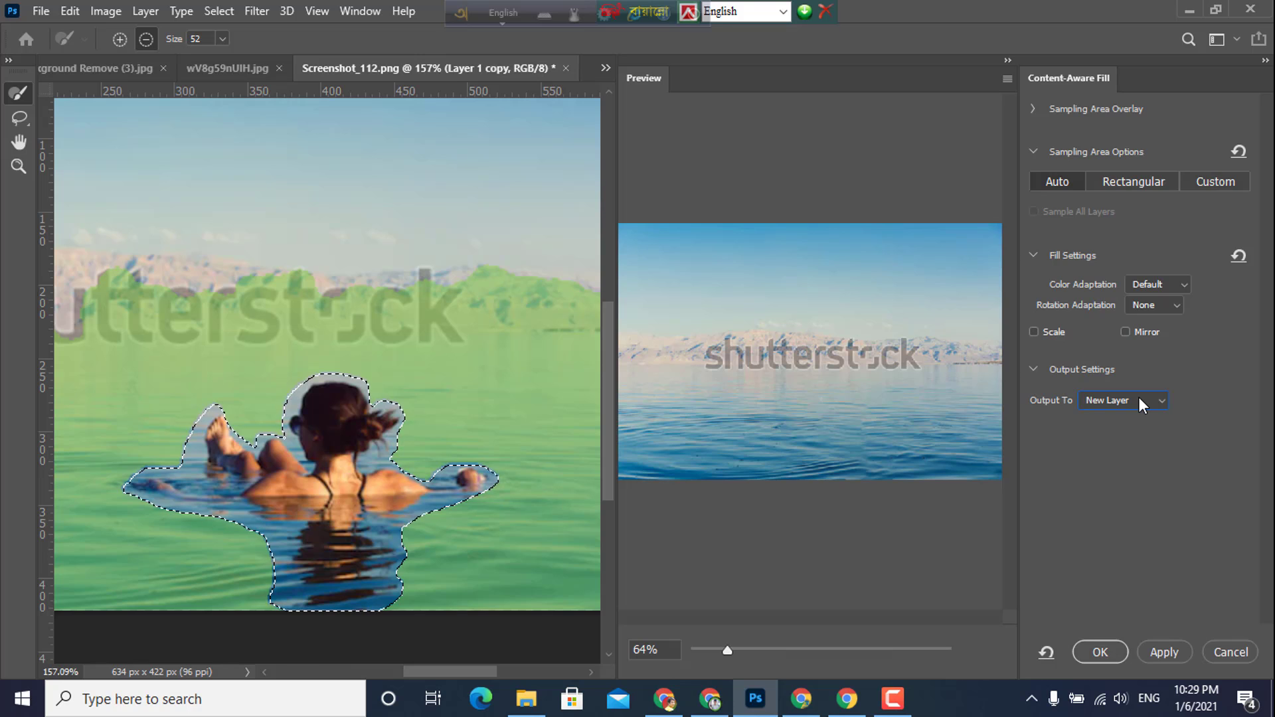
left_click(1100, 652)
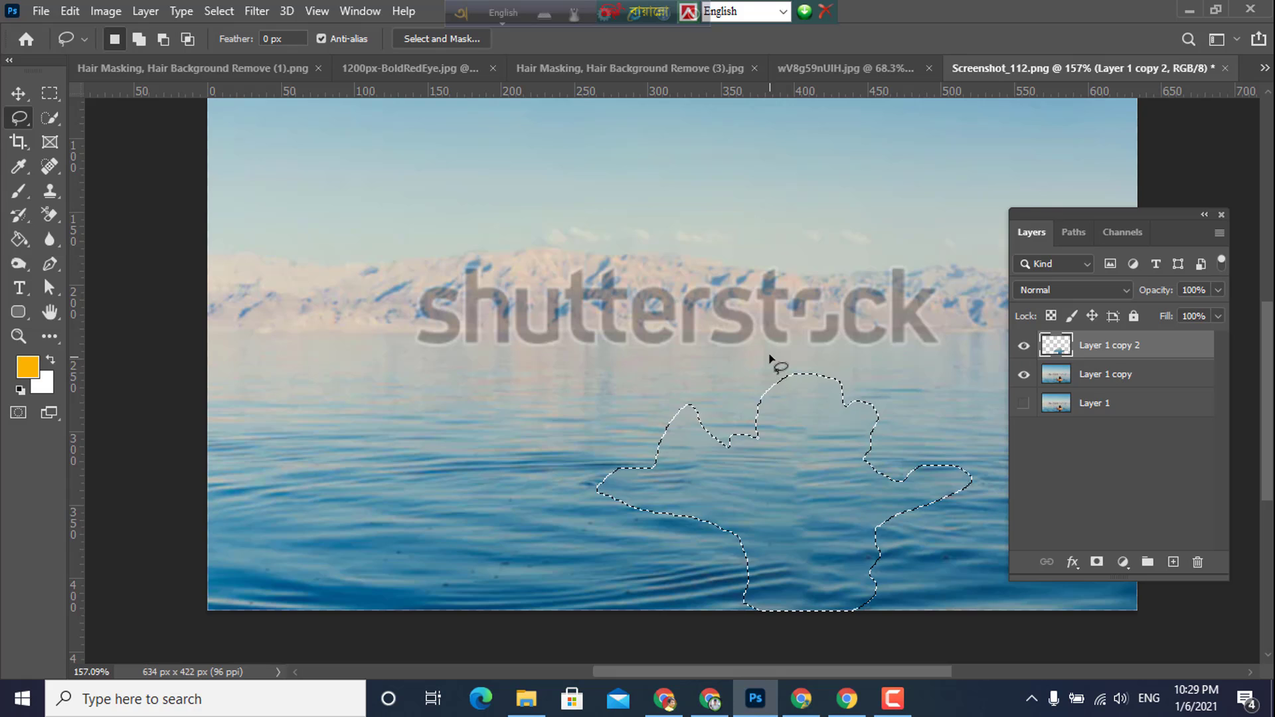
- Toggle the visibility of Layer 1 copy to inspect the isolated fill patch, and undo the Content-Aware Fill
left_click(1024, 374)
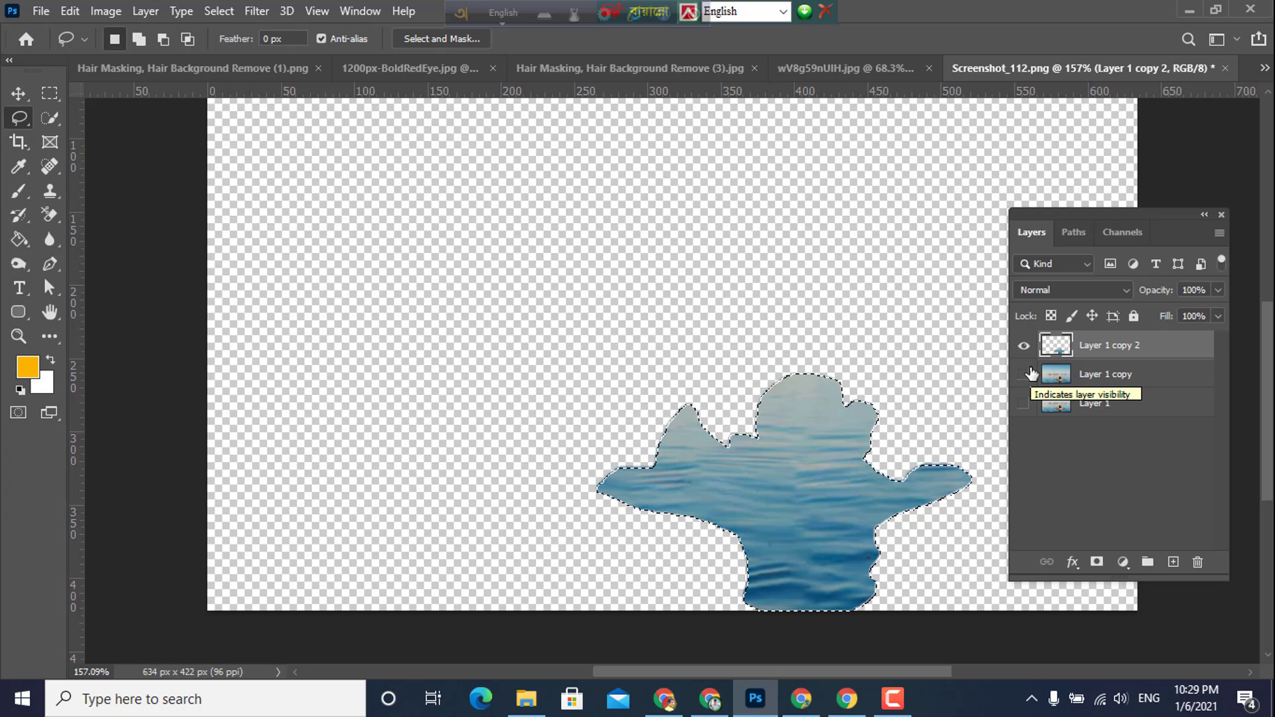
left_click(1025, 374)
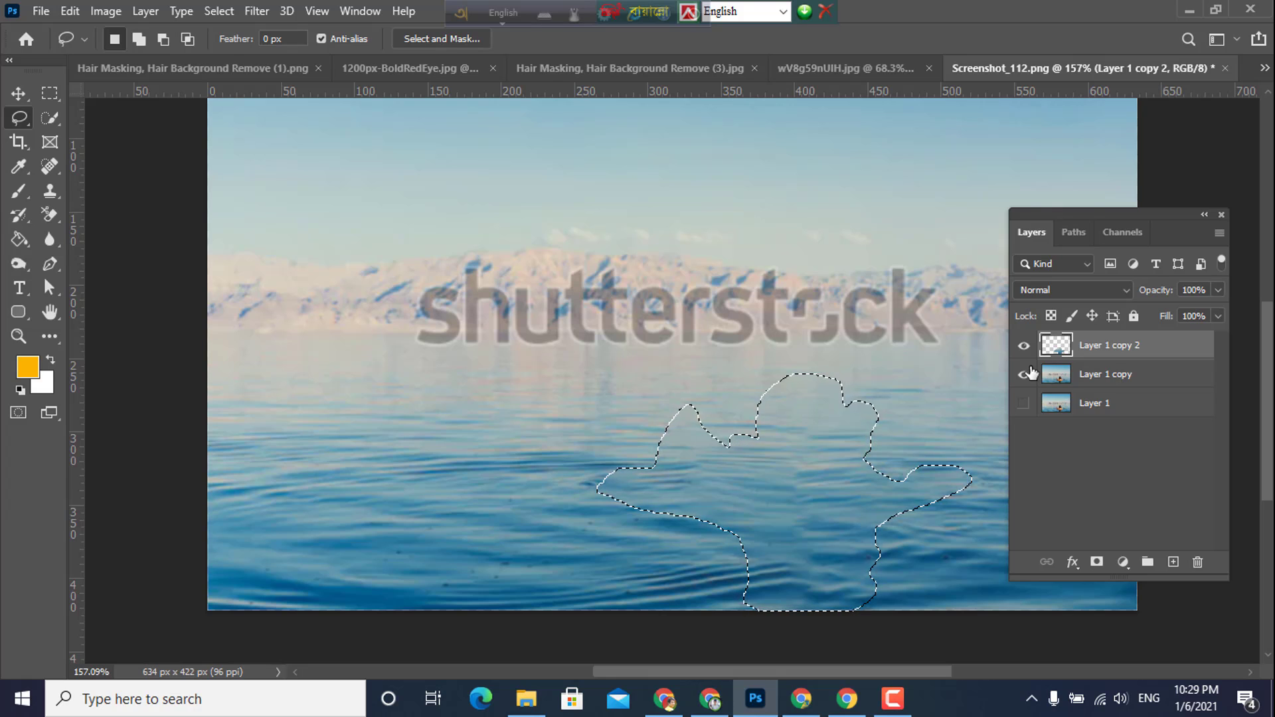
left_click(1028, 374)
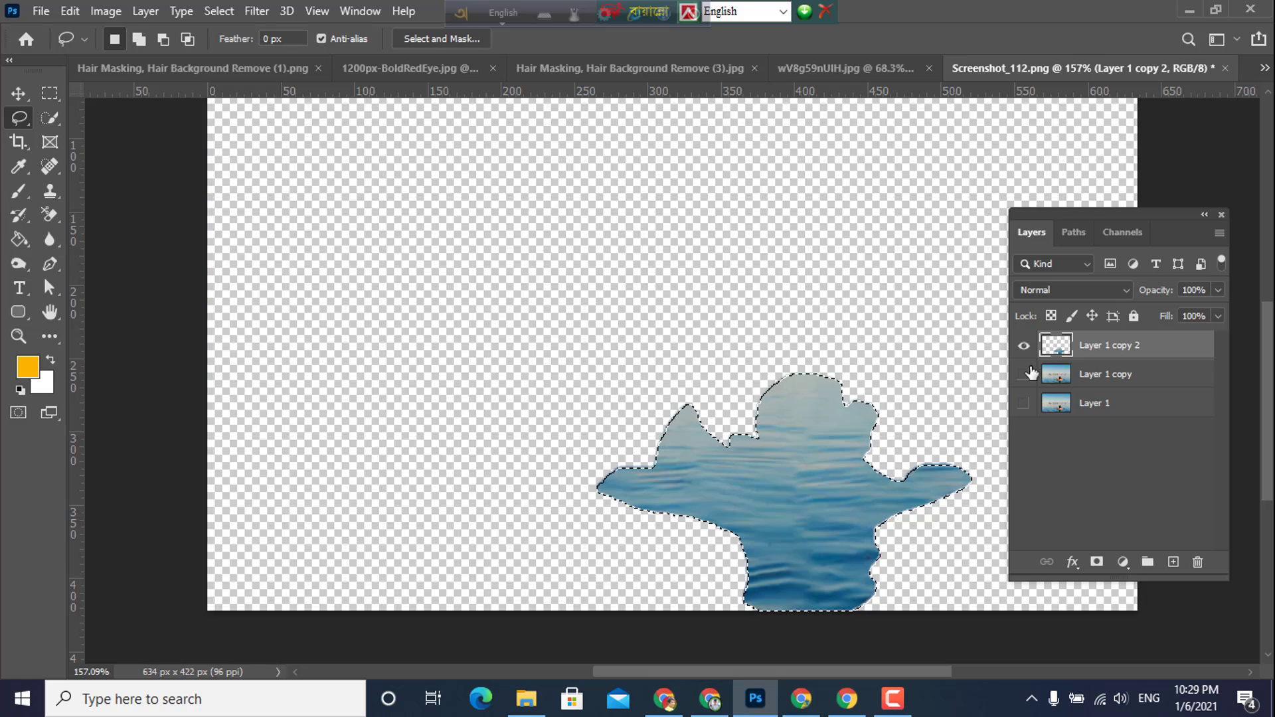
left_click(1029, 373)
key("ctrl+z")
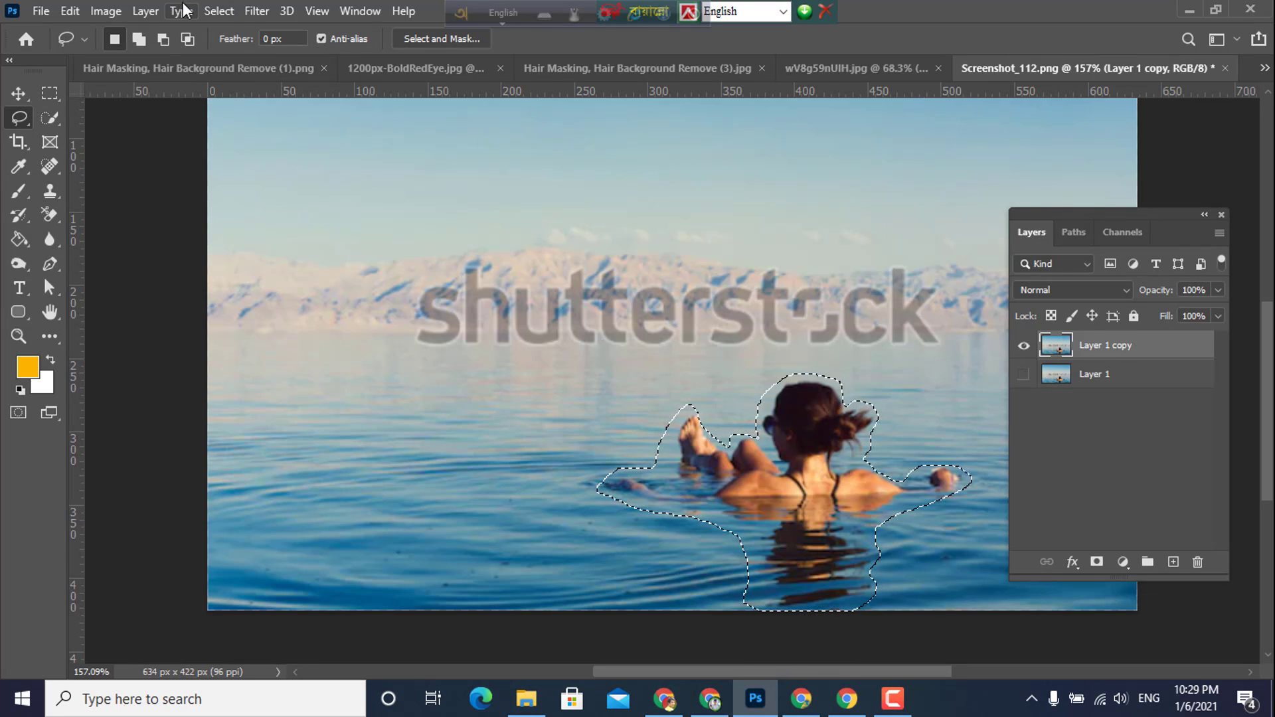
- Invert the selection around the woman and open Content-Aware Fill for the inverted area
left_click(219, 11)
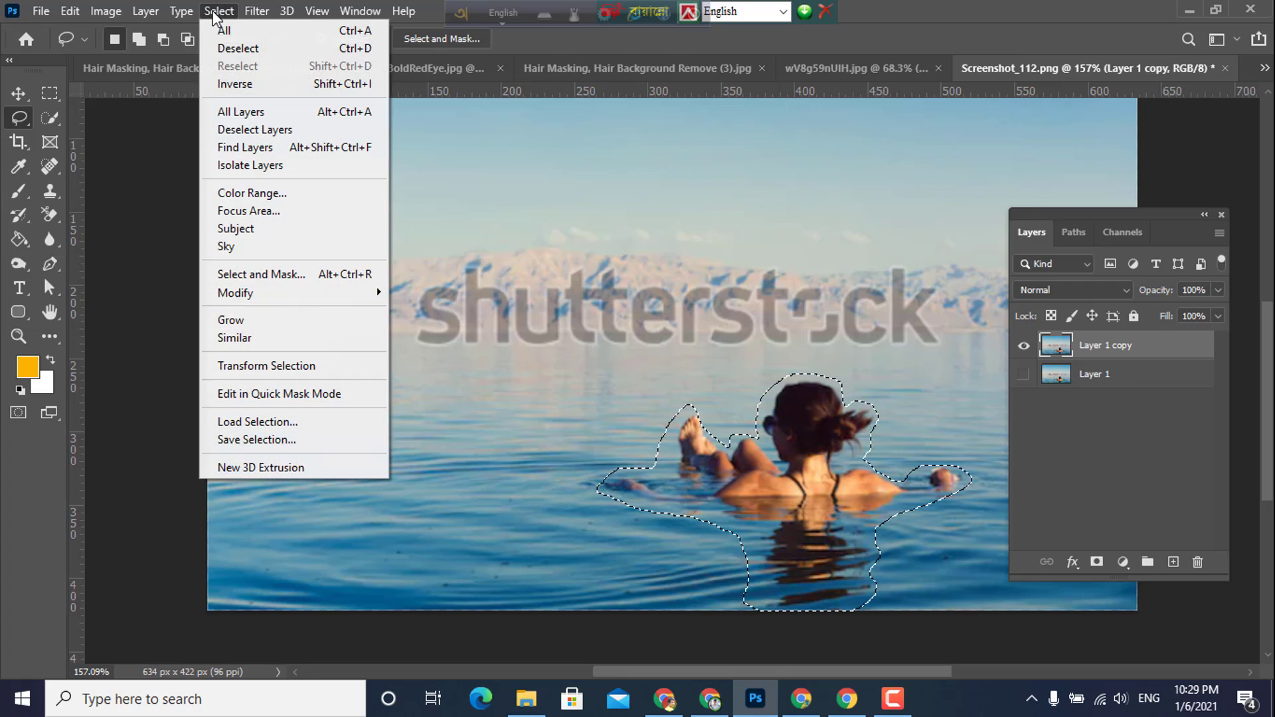
left_click(237, 85)
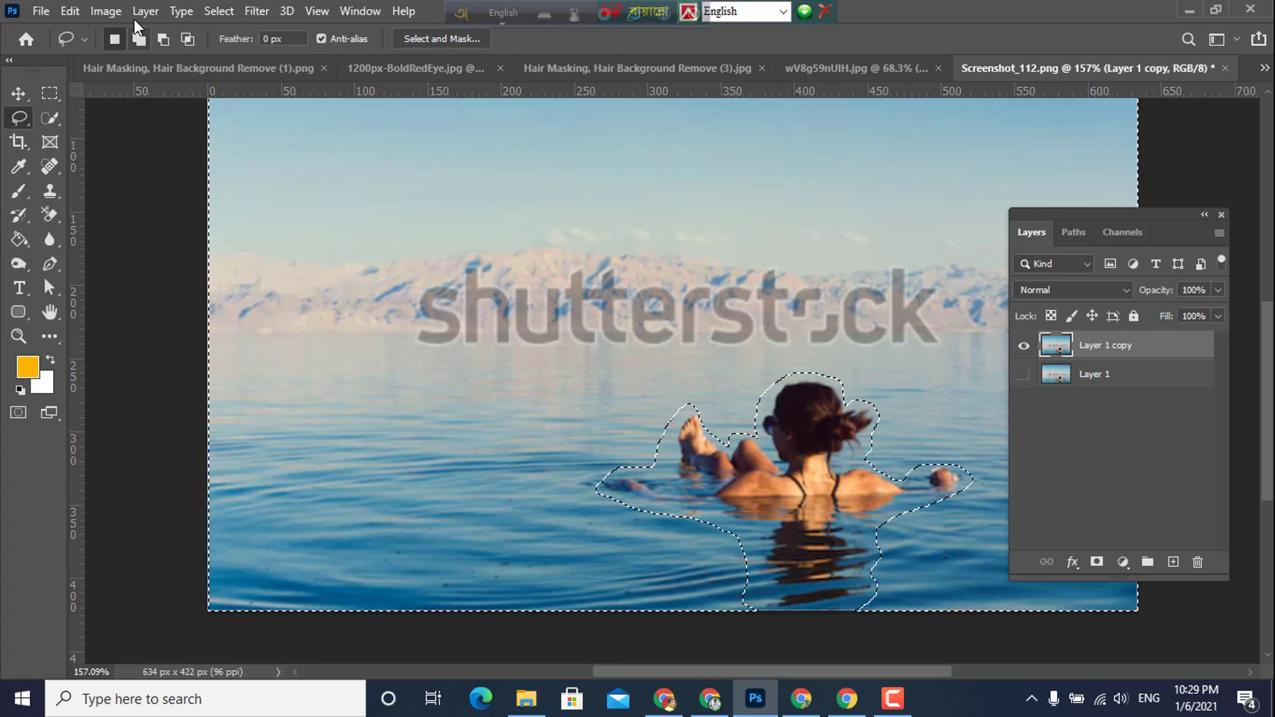
left_click(70, 10)
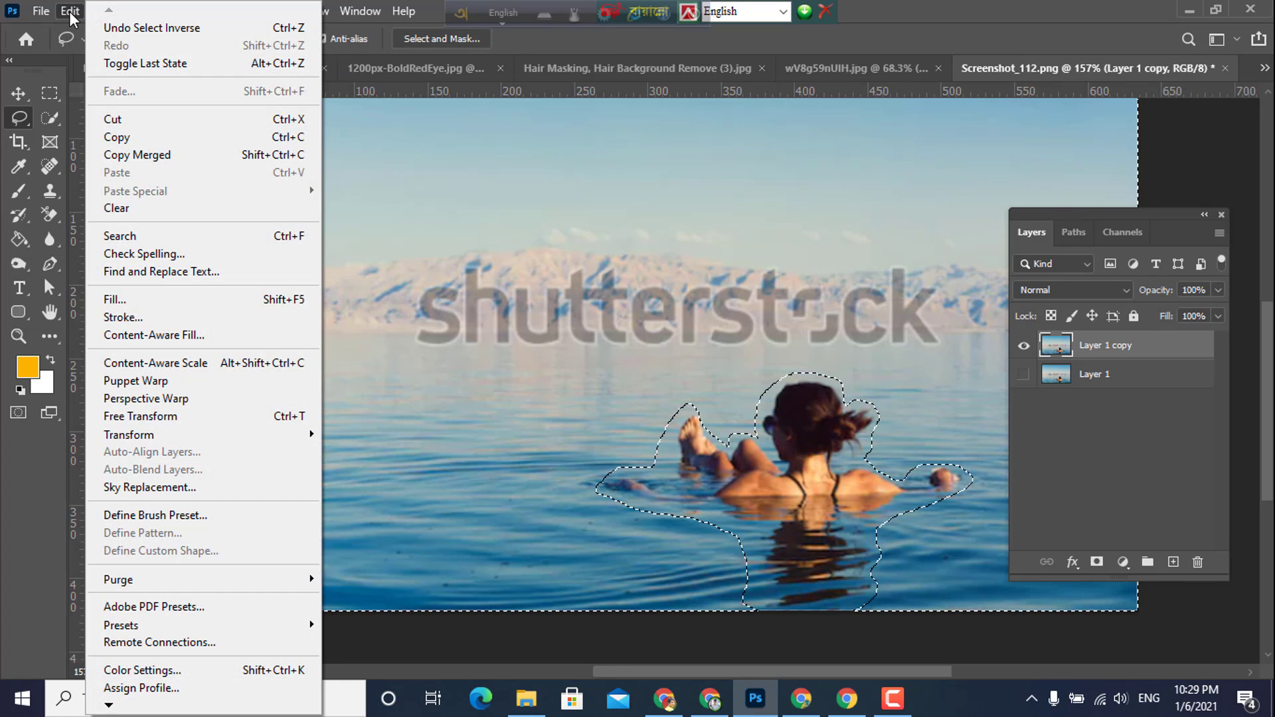
left_click(173, 334)
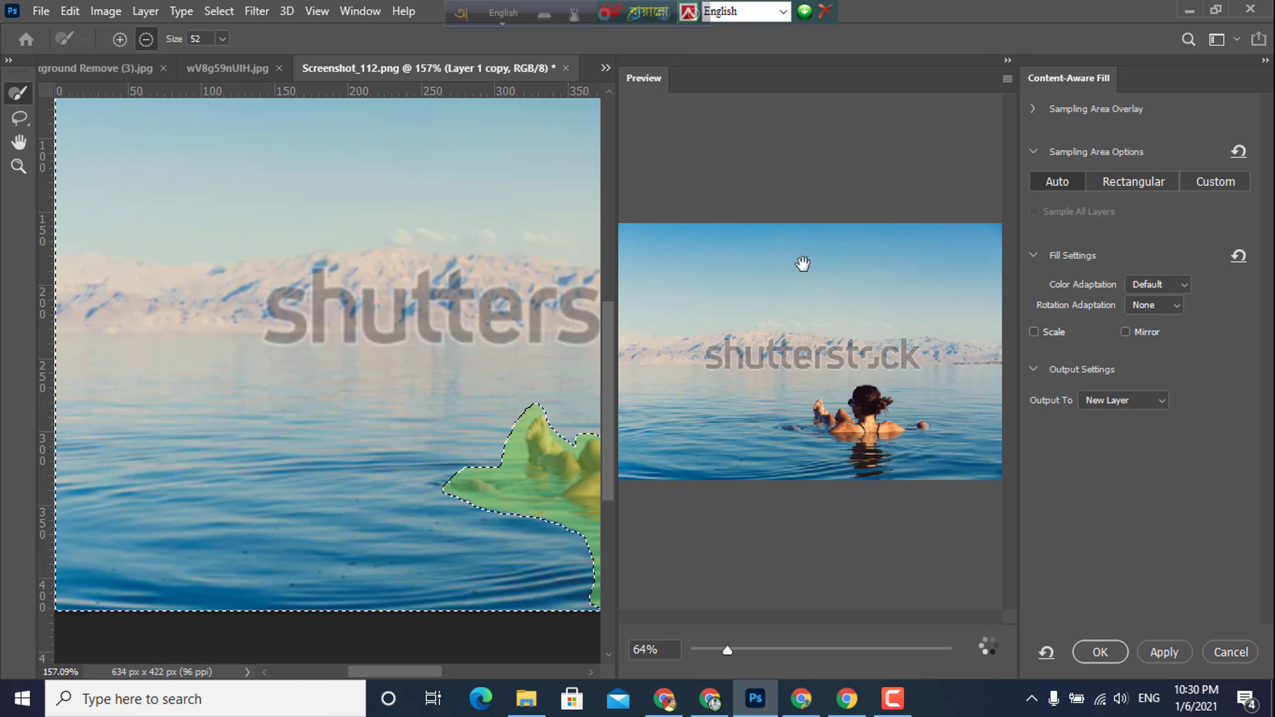
left_click_drag(465, 362, 186, 299)
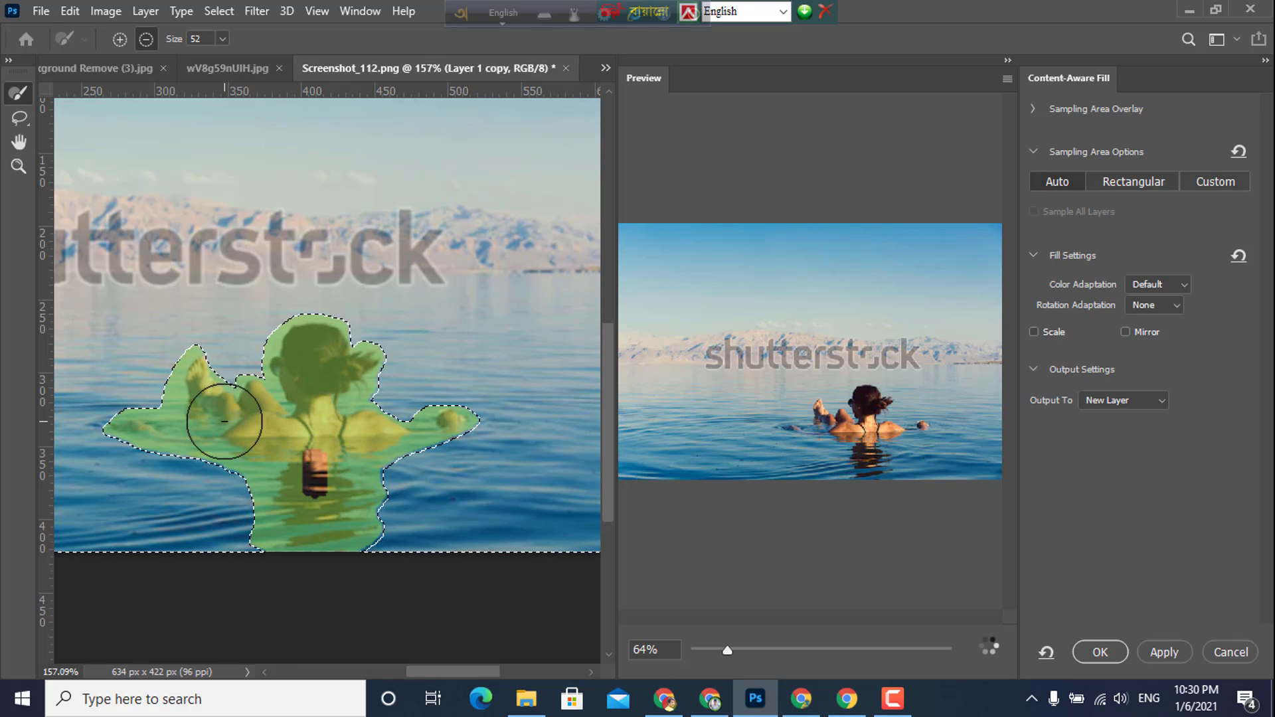
- Subtract the woman and her reflection from the sampling area with the Sampling Brush at size 52, and try to confirm the fill
mouse_move(224, 420)
left_mouse_down()
mouse_move(220, 382)
mouse_move(257, 424)
left_mouse_up()
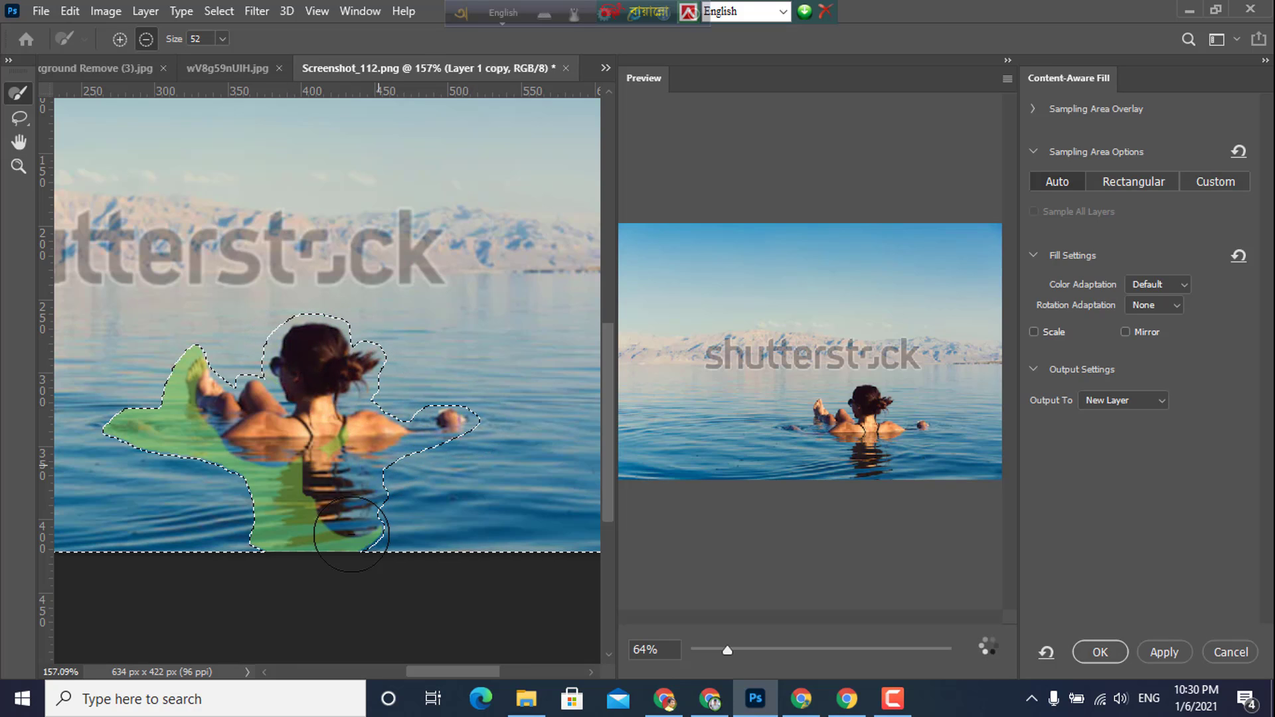
mouse_move(199, 399)
left_mouse_down()
mouse_move(153, 399)
mouse_move(131, 415)
mouse_move(211, 353)
mouse_move(278, 423)
left_mouse_up()
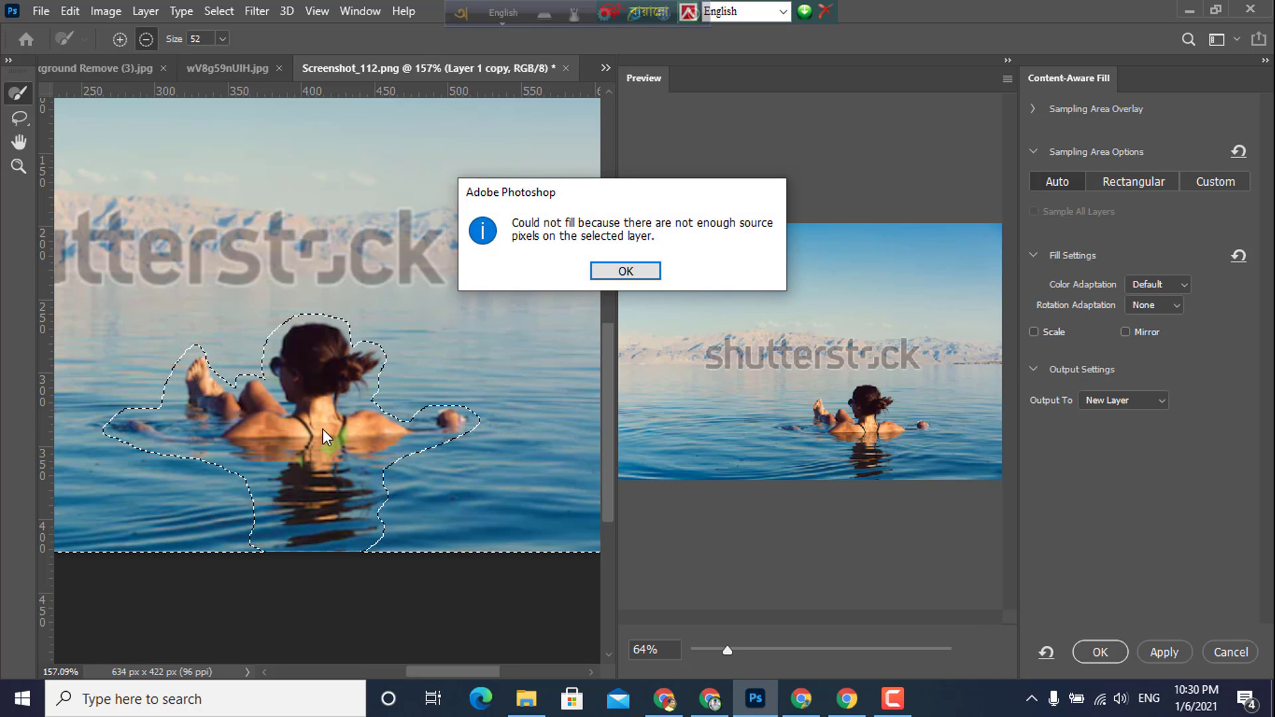
left_click(625, 271)
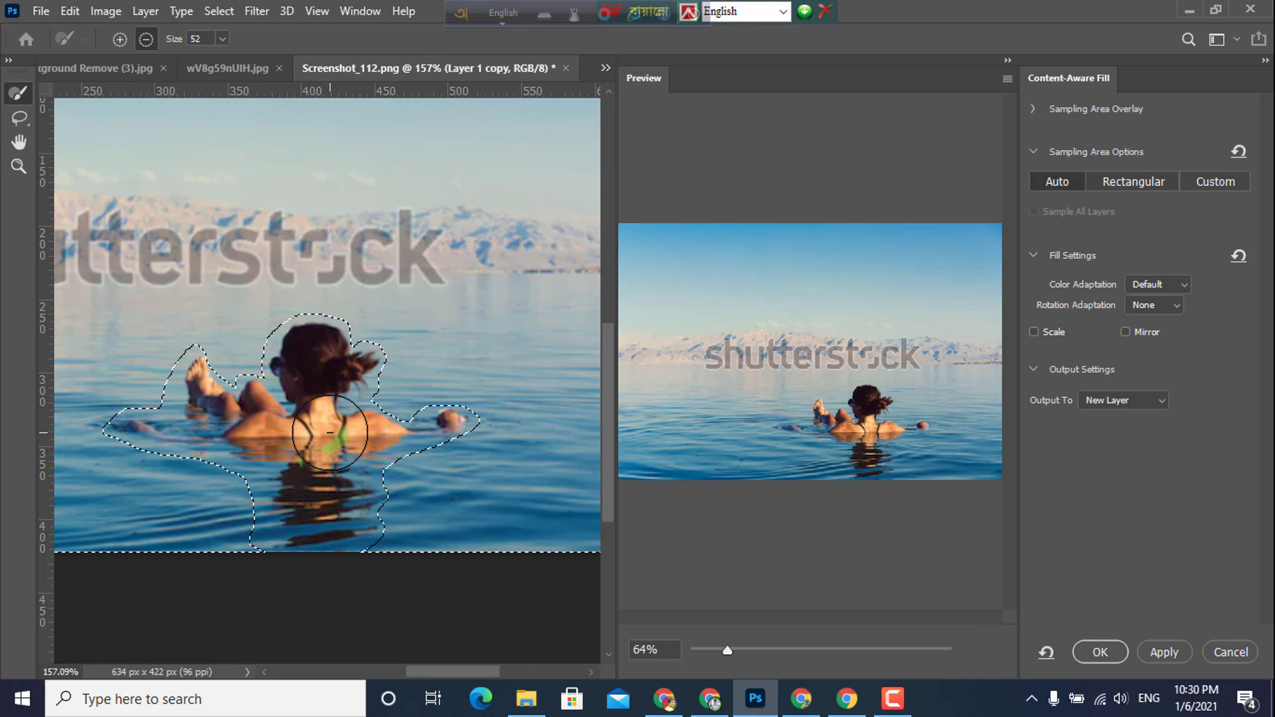
left_click(328, 455)
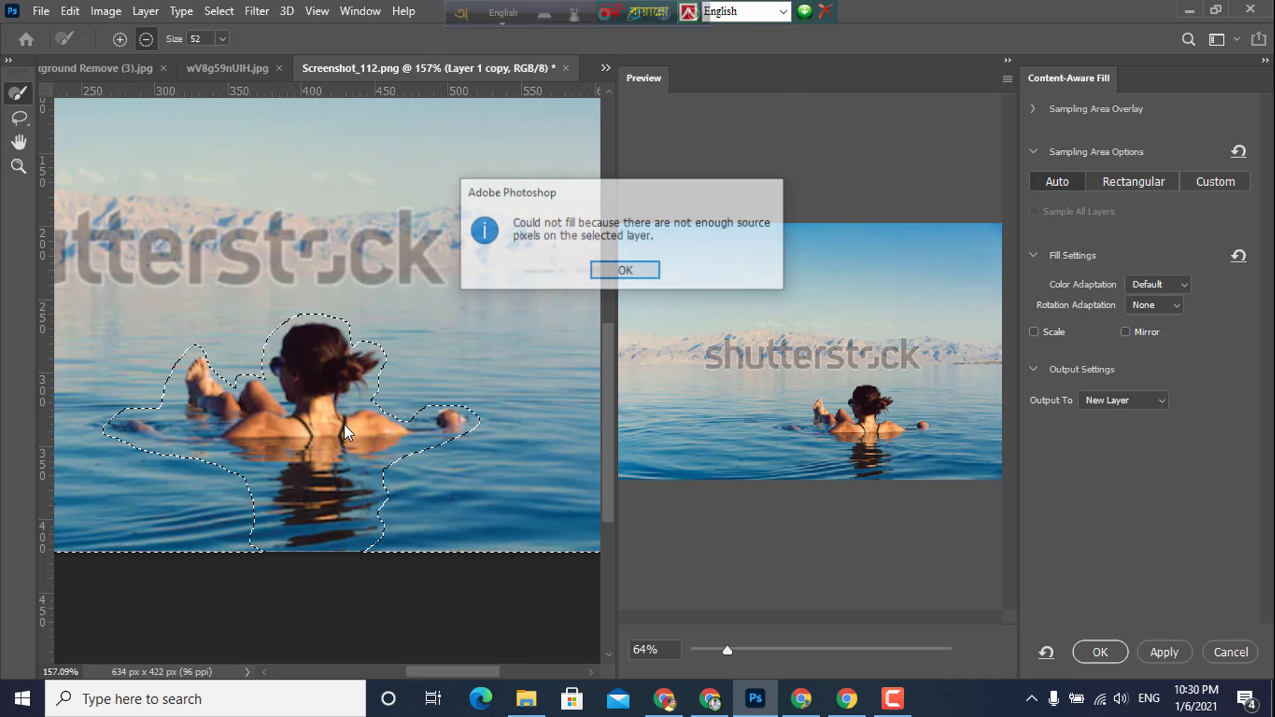
left_click(626, 271)
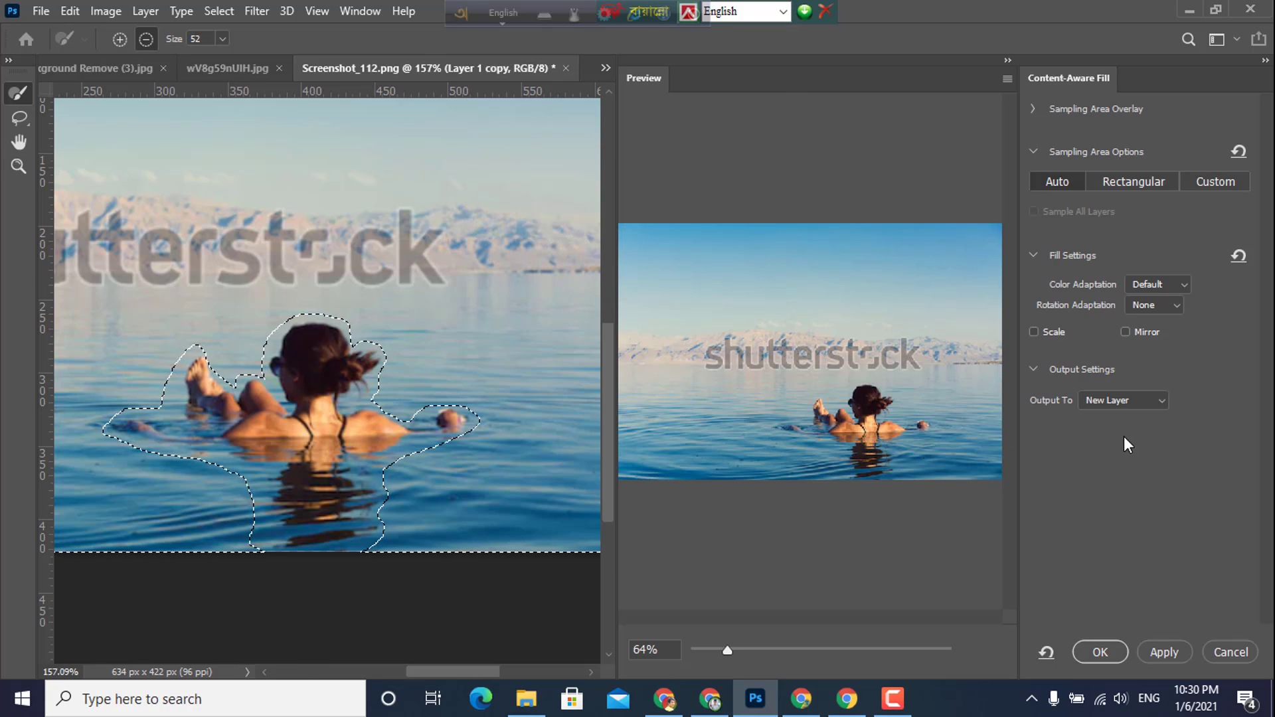
left_click(1100, 652)
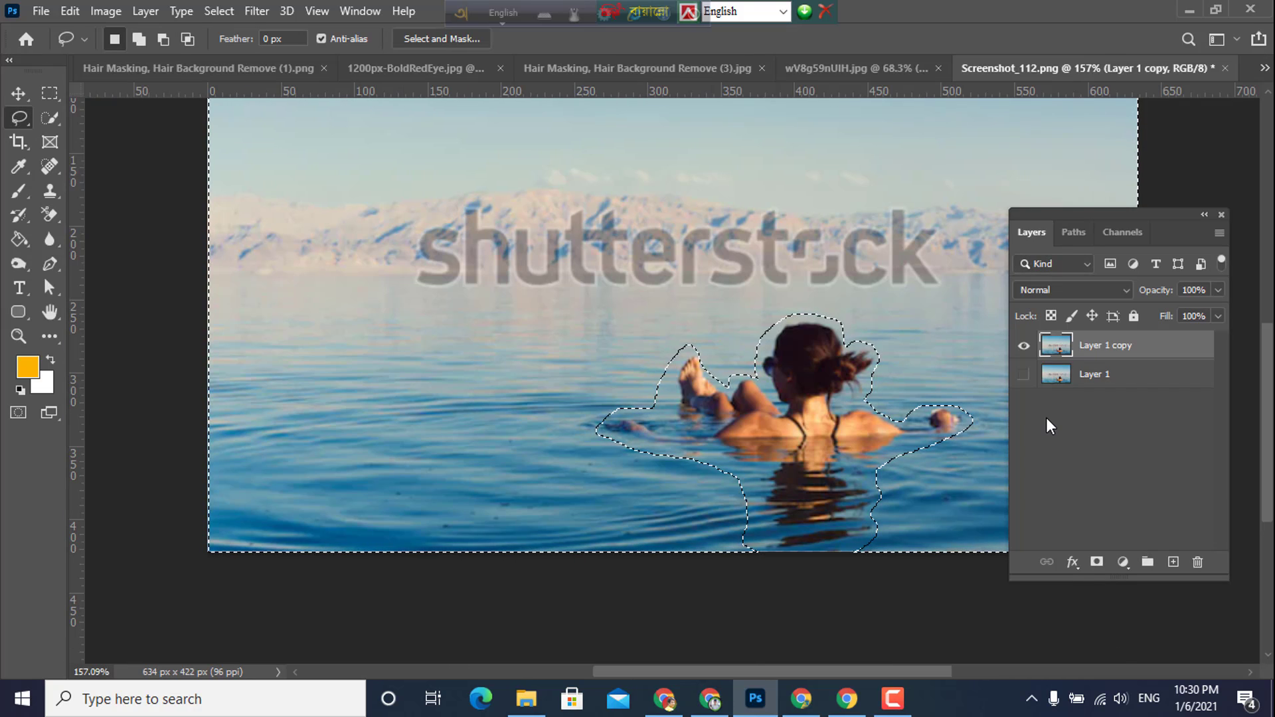
- Undo the inverted selection and the earlier lasso selections until nothing is selected
key("ctrl+z")
key("ctrl+z")
key("ctrl+z")
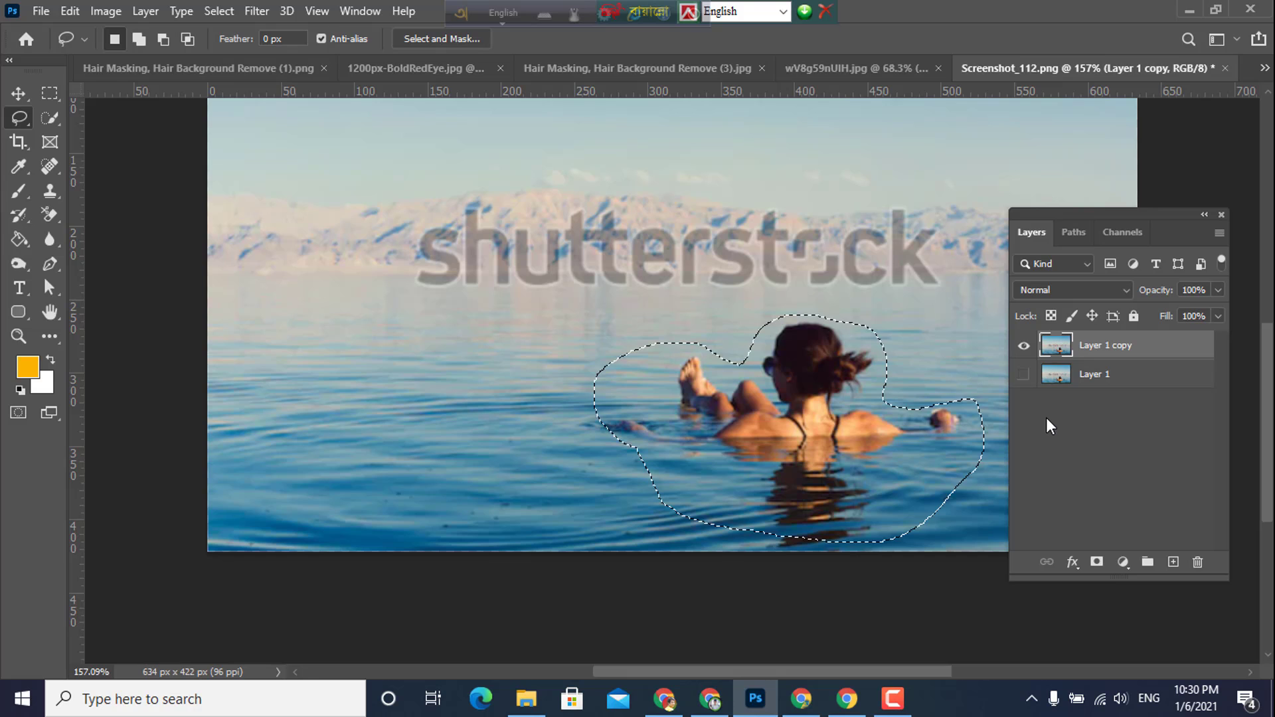
key("ctrl+z")
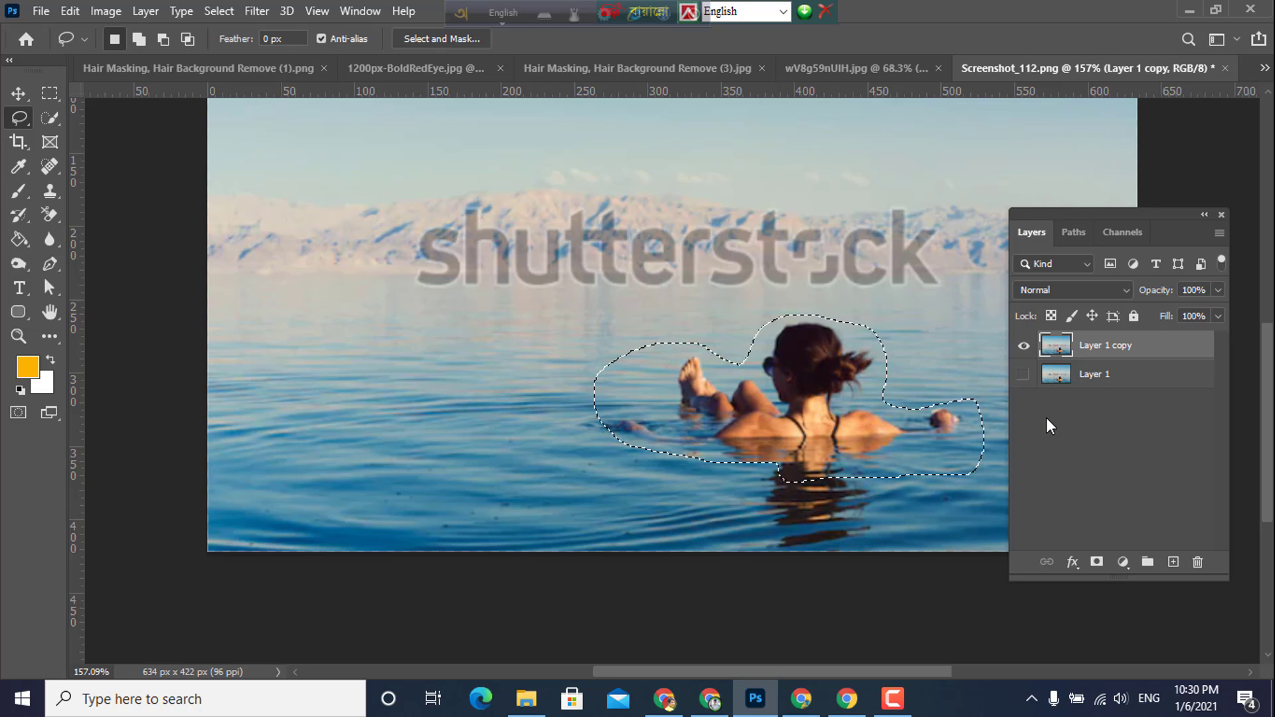
key("ctrl+z")
- Draw a new freehand Lasso selection around the woman, her feet, hands and full reflection down to the photo's lower edge
scroll(782, 480, "down", 3)
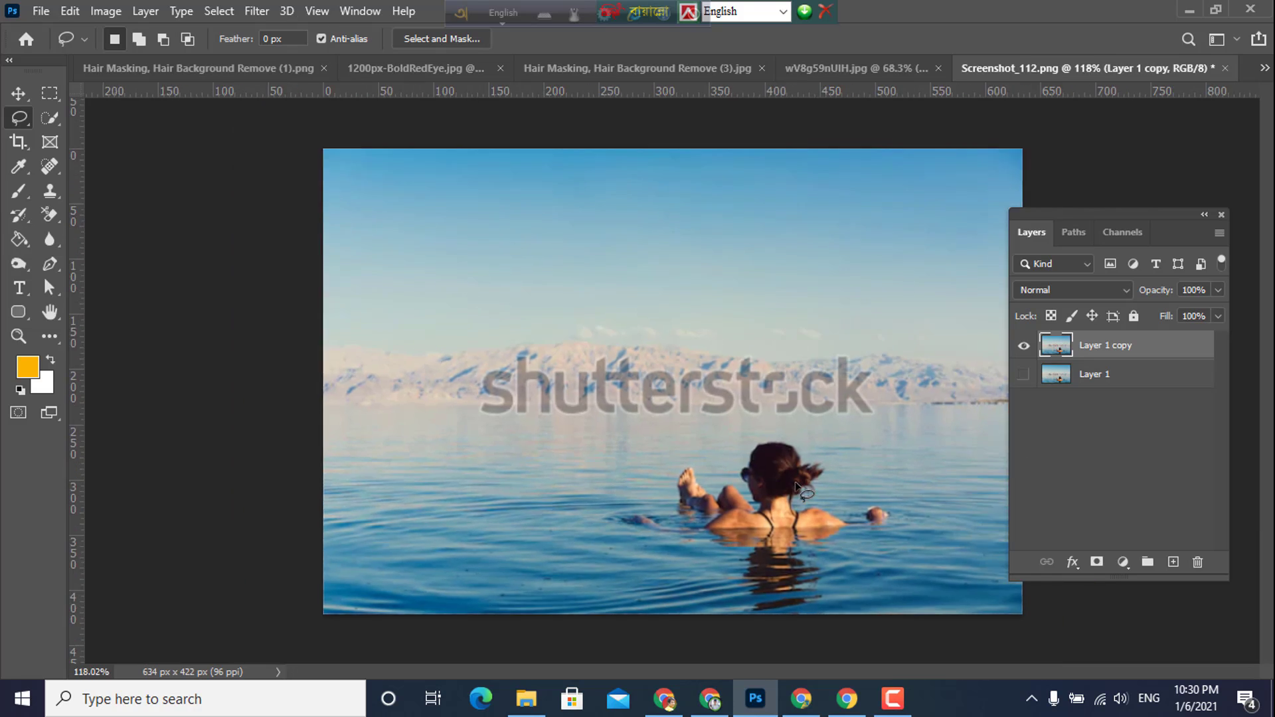
scroll(790, 543, "up", 3)
key("space")
mouse_move(815, 562)
left_mouse_down()
mouse_move(744, 394)
mouse_move(674, 381)
left_mouse_up()
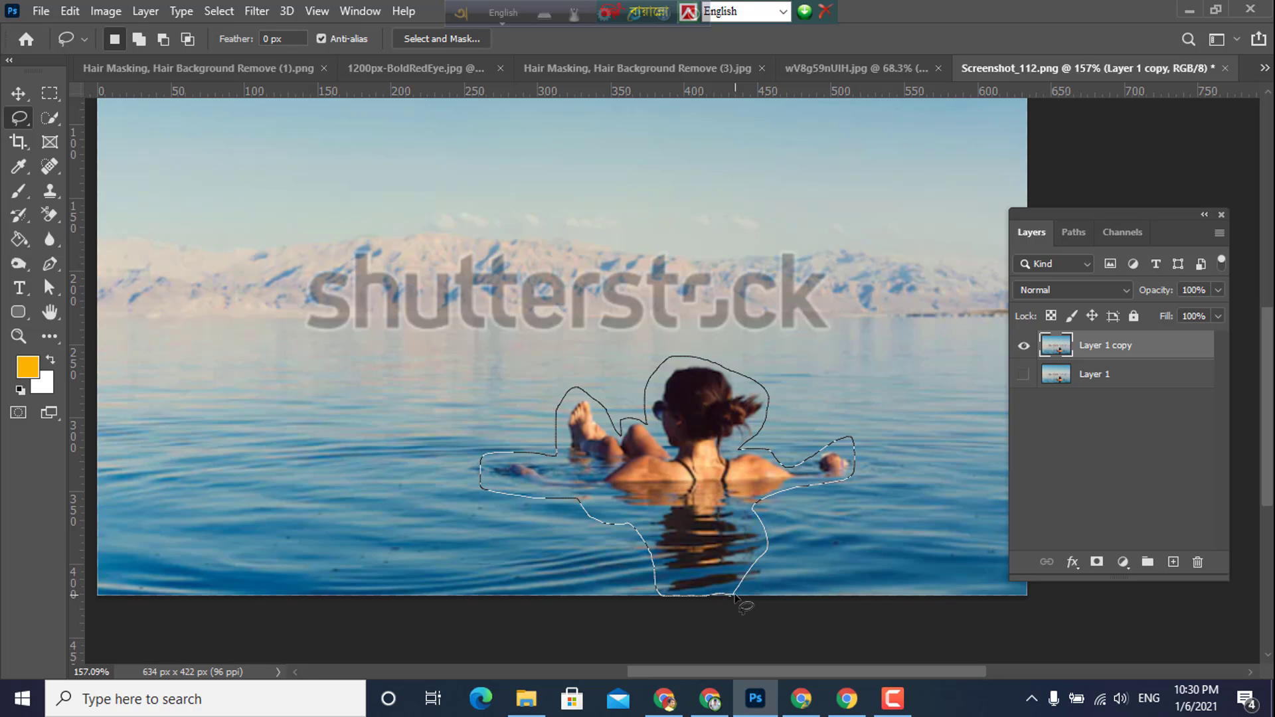
left_click_drag(735, 597, 733, 596)
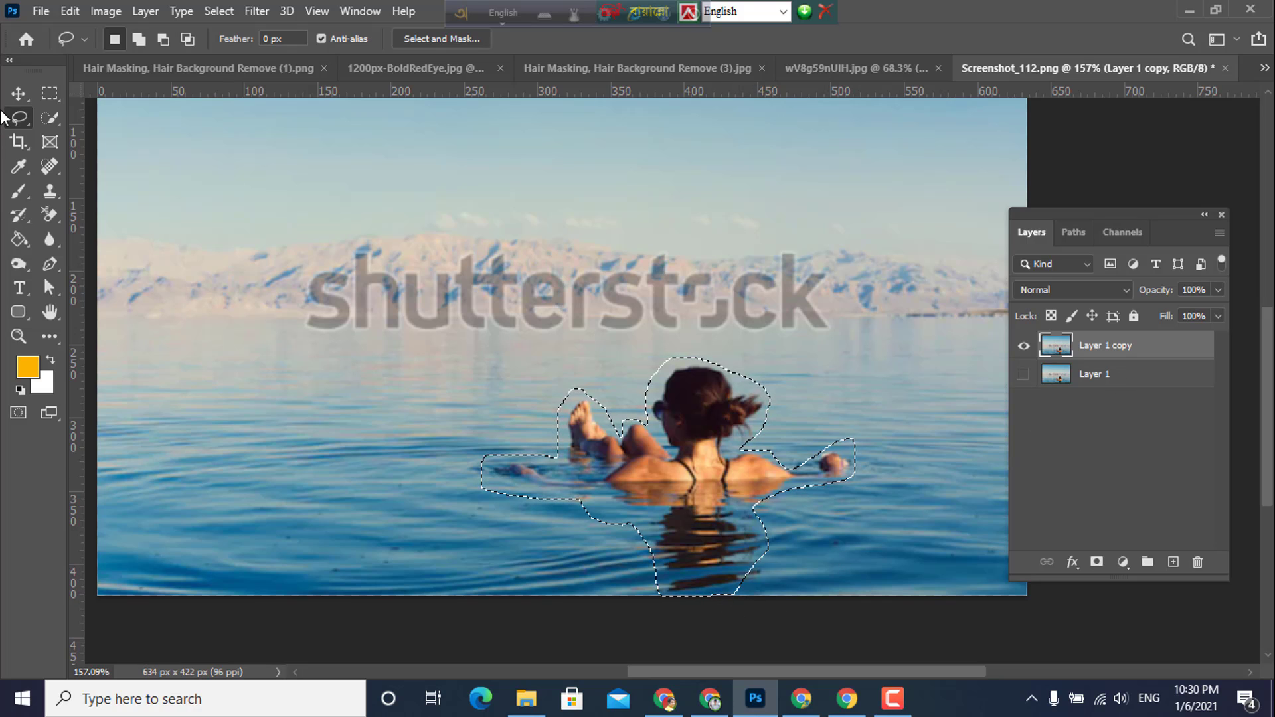
- Remove the selected woman with Content-Aware Fill, using Auto sampling and output to a duplicate layer, and deselect
left_click(70, 10)
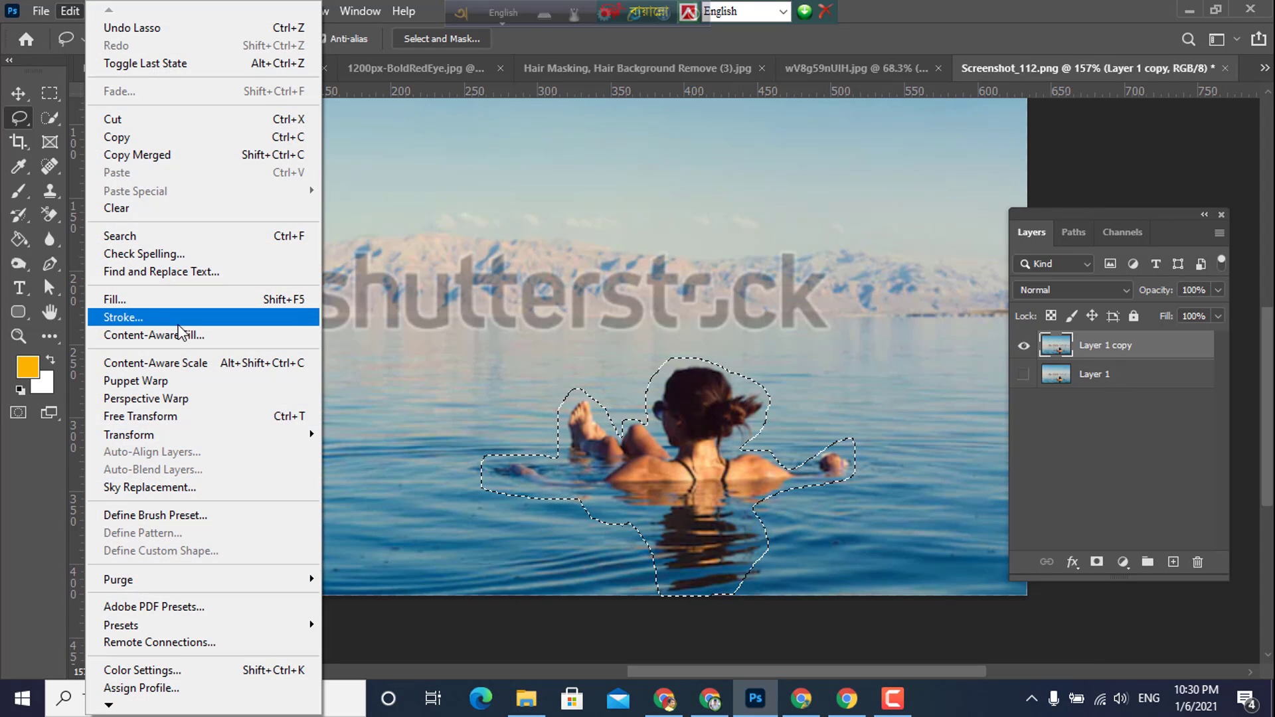
left_click(176, 335)
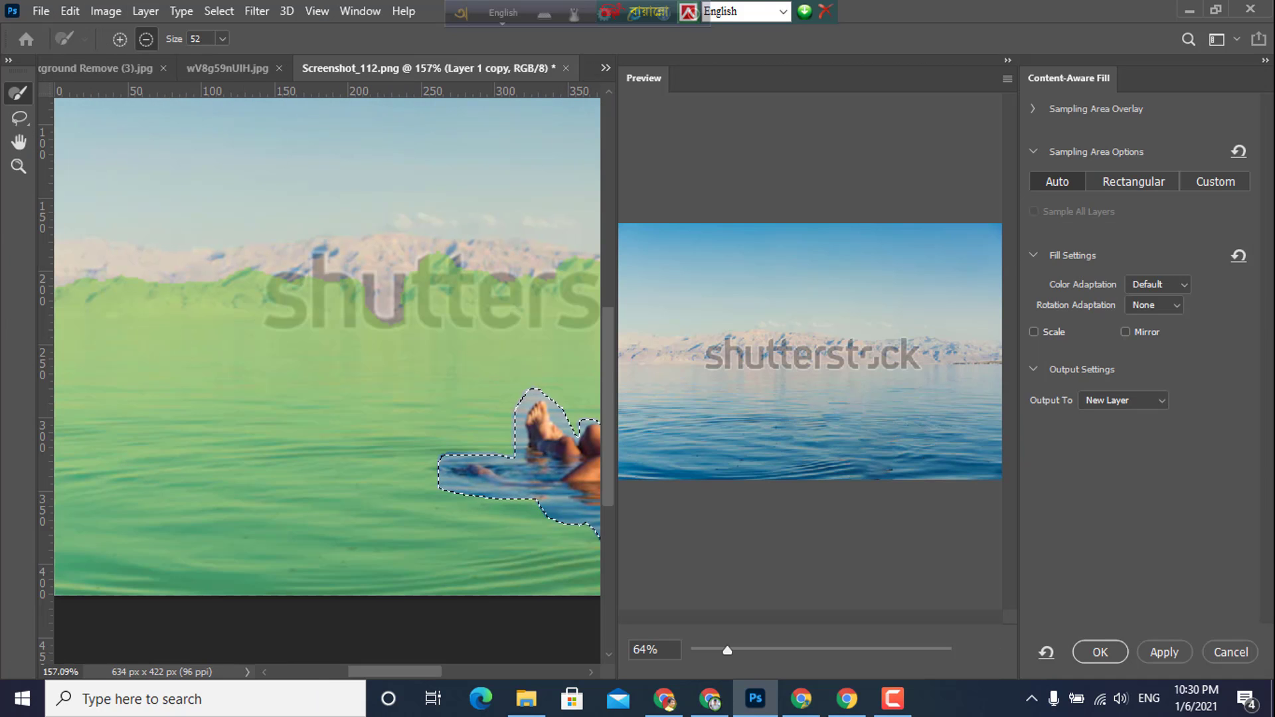
left_click(1140, 400)
left_click(1127, 445)
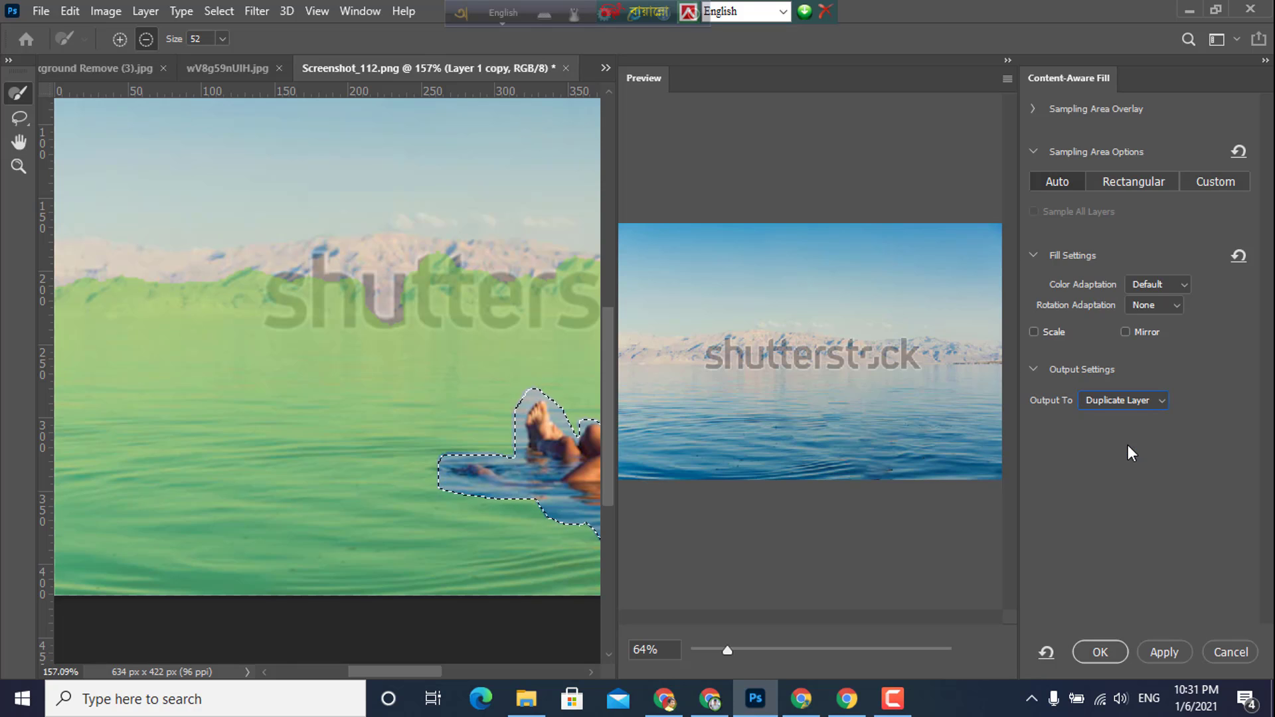
left_click(1105, 655)
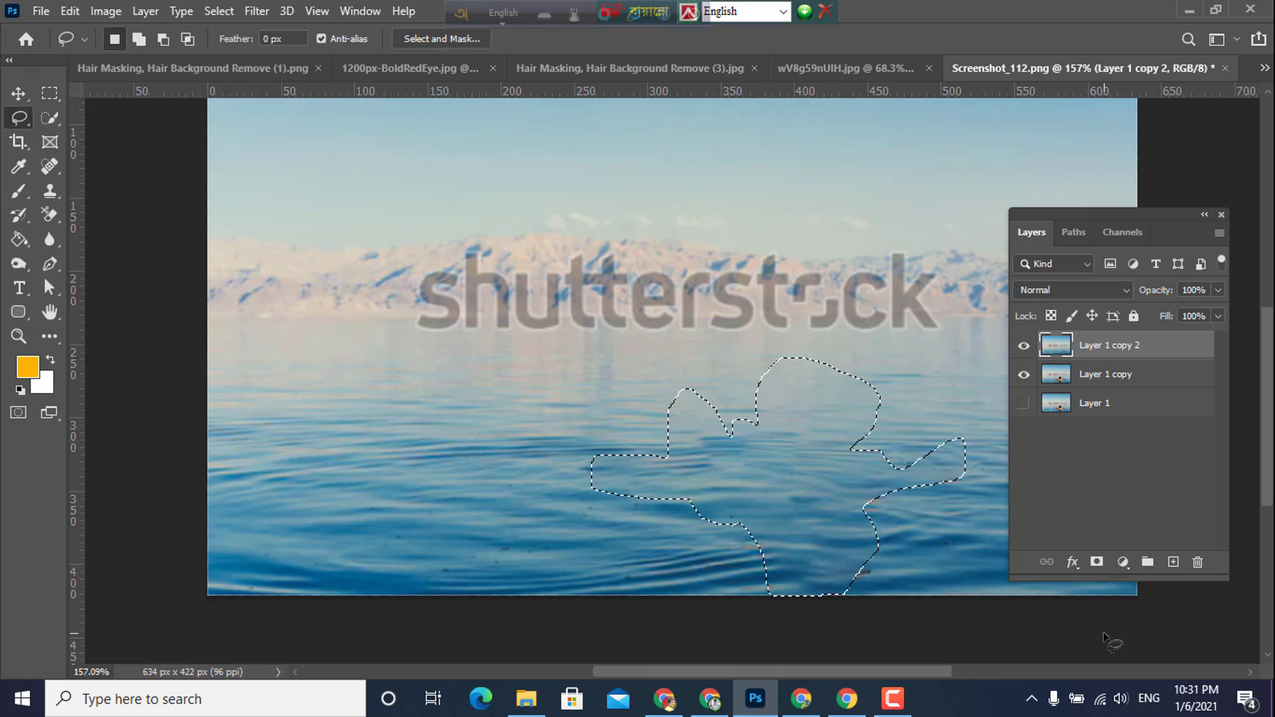
key("ctrl+d")
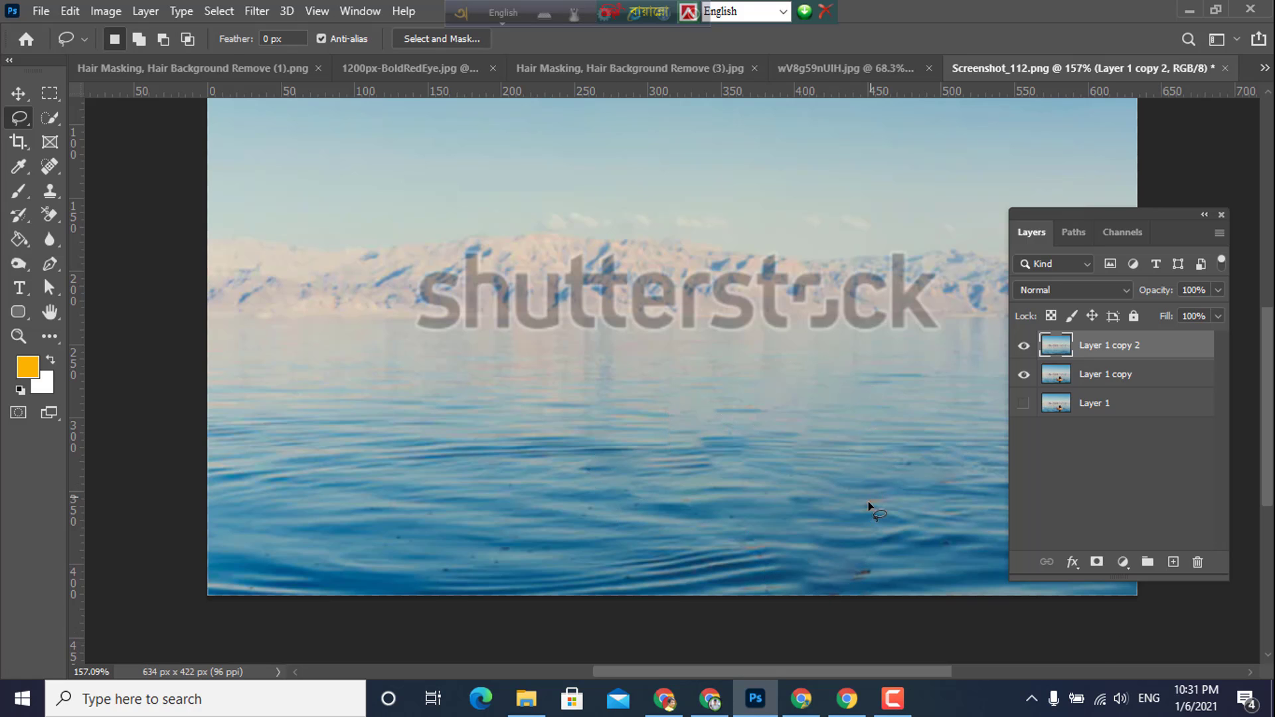
- Extend the water ripples rightward across the filled area on Layer 1 copy 2 with the Clone Stamp at size 17
scroll(856, 516, "up", 2)
scroll(854, 520, "down", 2)
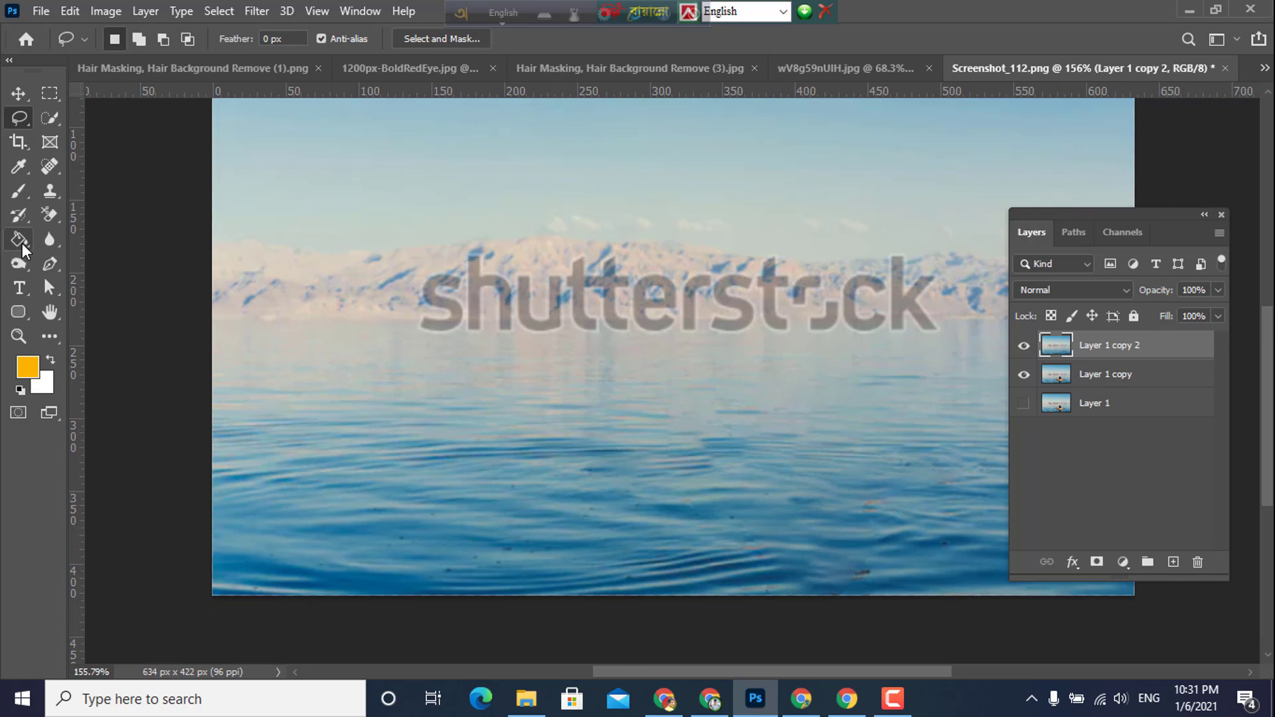
left_click(52, 196)
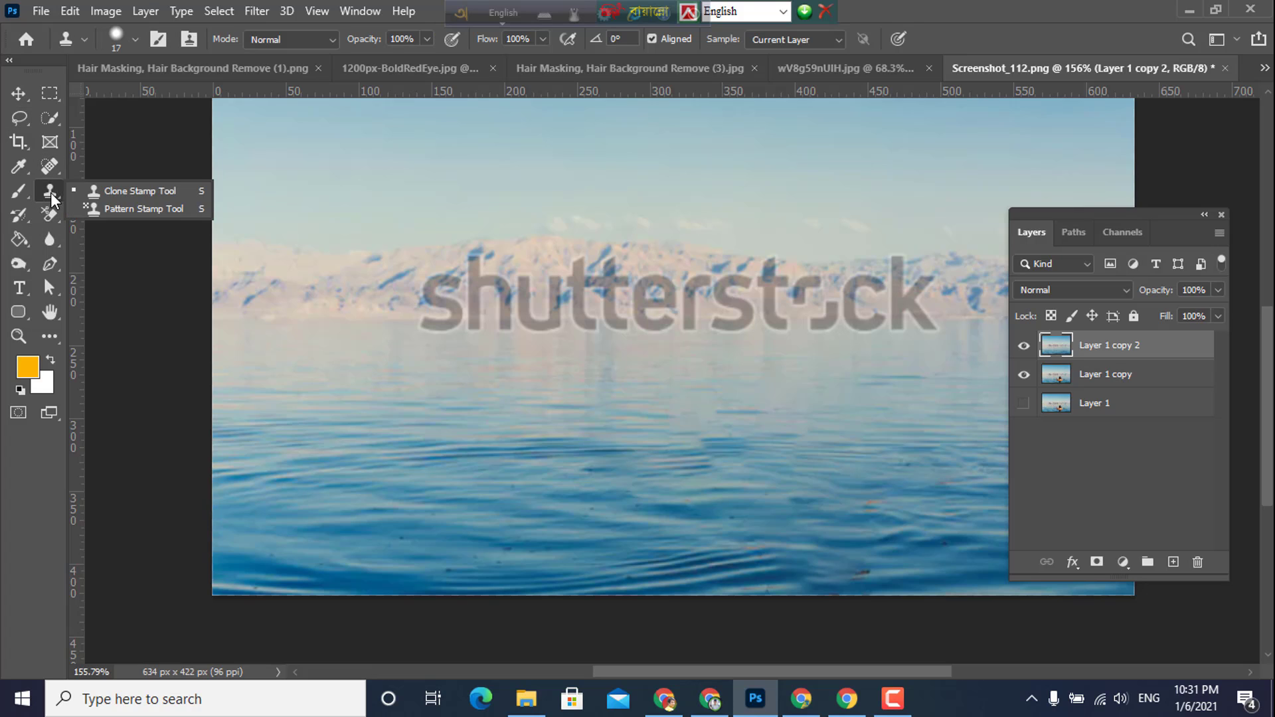
left_click(137, 193)
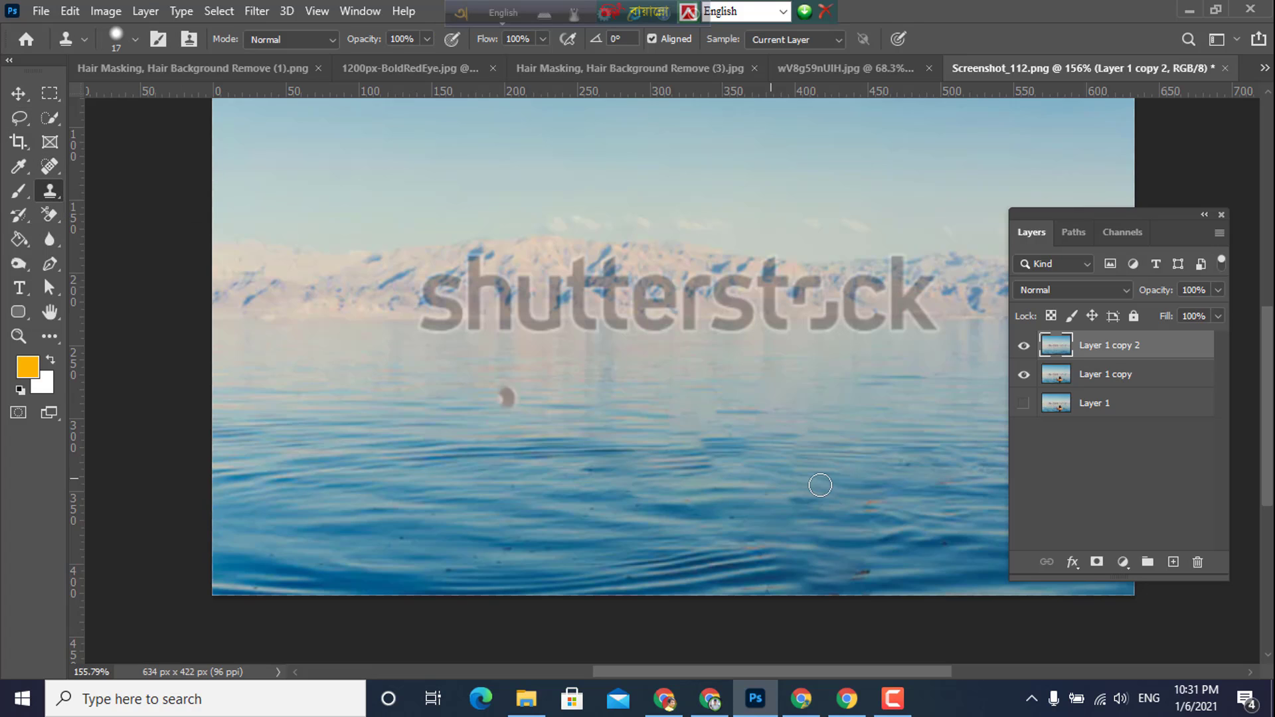
left_click(750, 569, "alt")
mouse_move(815, 556)
left_mouse_down()
mouse_move(860, 547)
mouse_move(751, 558)
mouse_move(908, 550)
left_mouse_up()
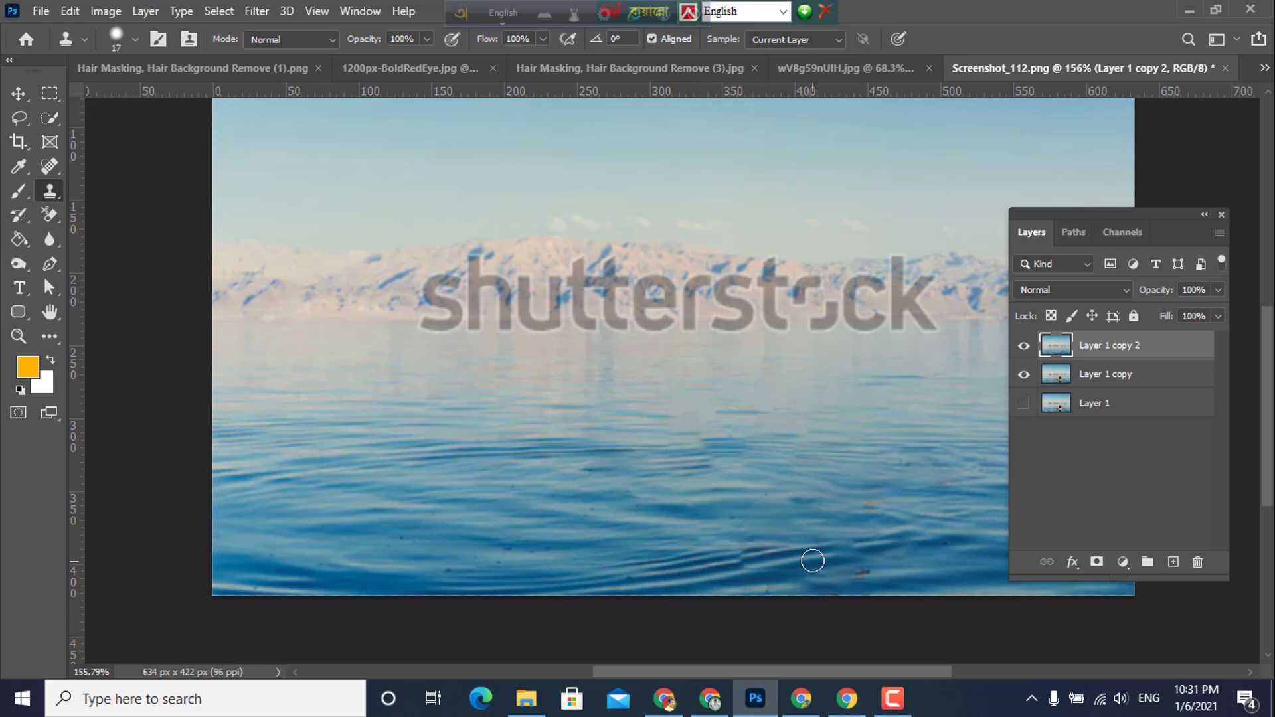
mouse_move(813, 561)
left_mouse_down()
mouse_move(943, 533)
mouse_move(1016, 549)
left_mouse_up()
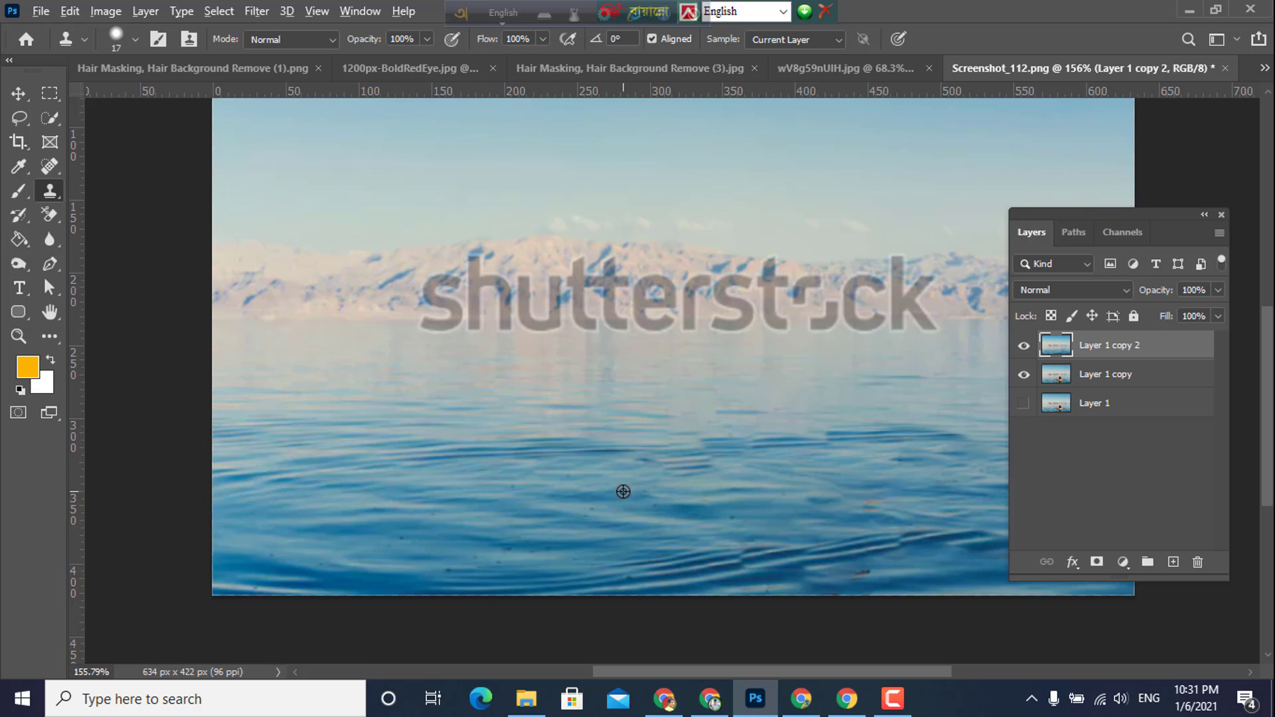
- Try cloning water over the dark specks near the photo's lower edge, and undo the stroke
scroll(785, 538, "down", 2)
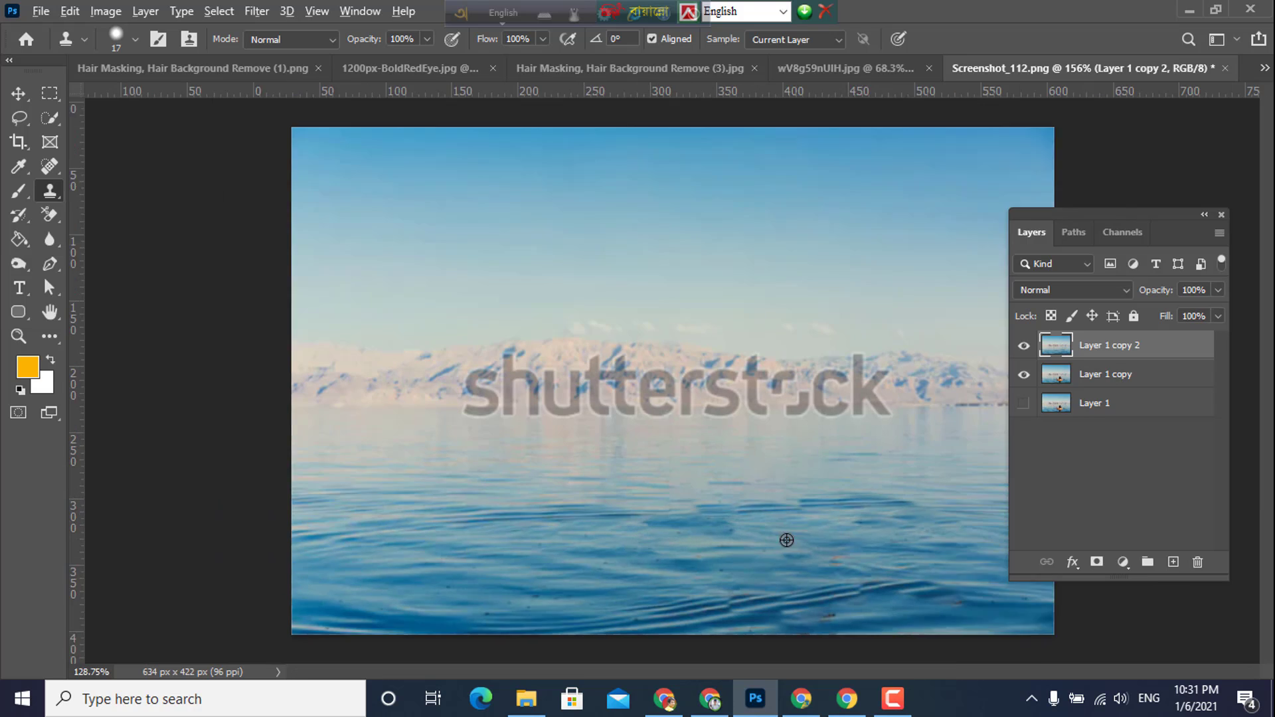
scroll(786, 539, "up", 1)
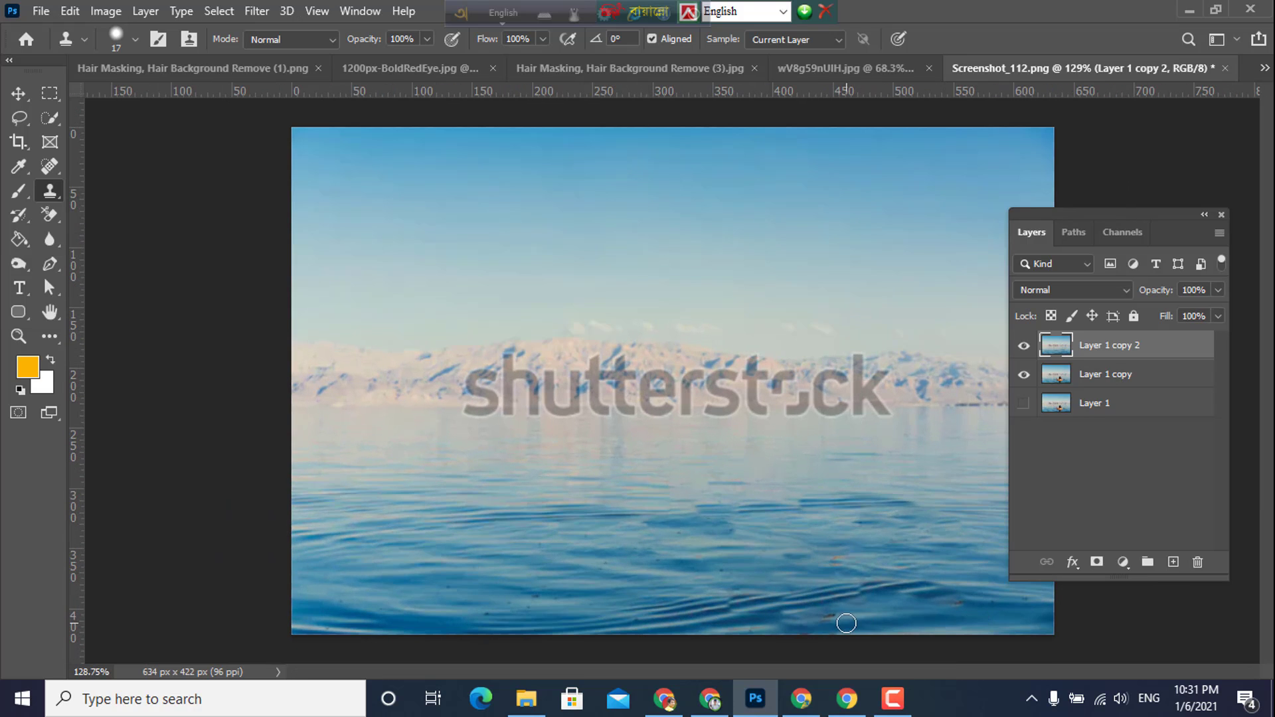
left_click_drag(845, 614, 813, 614)
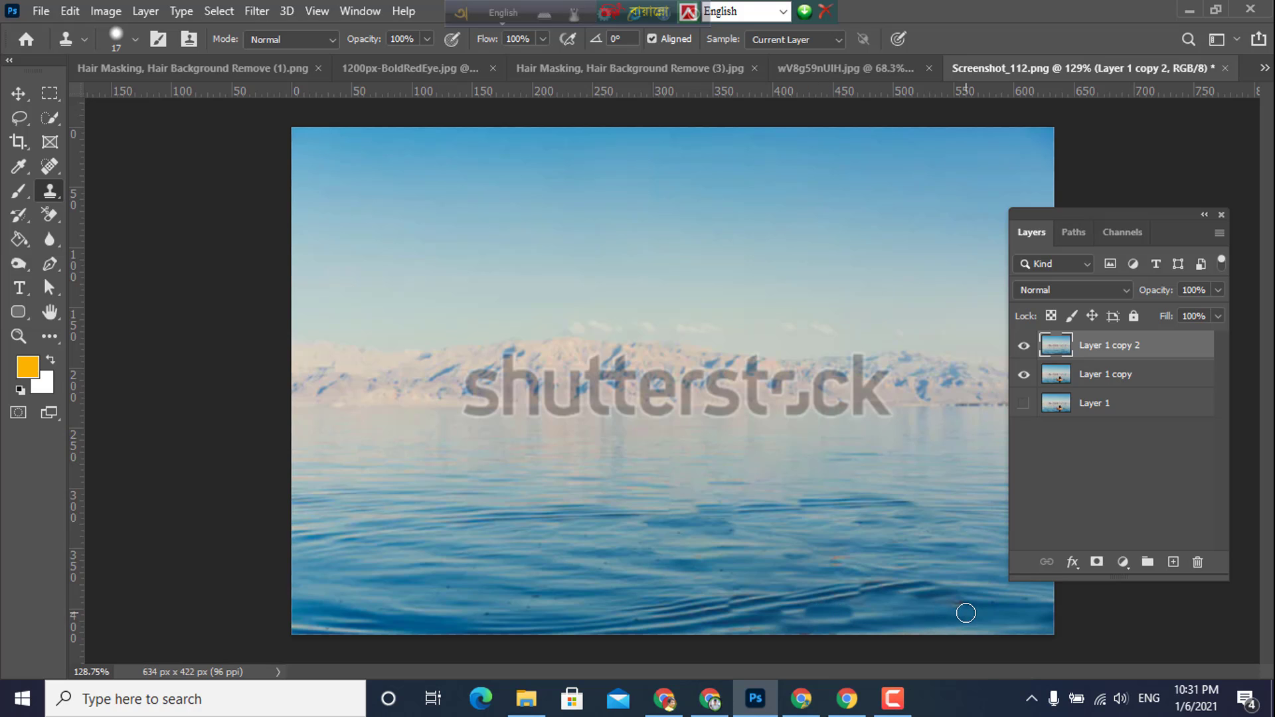
key("ctrl+z")
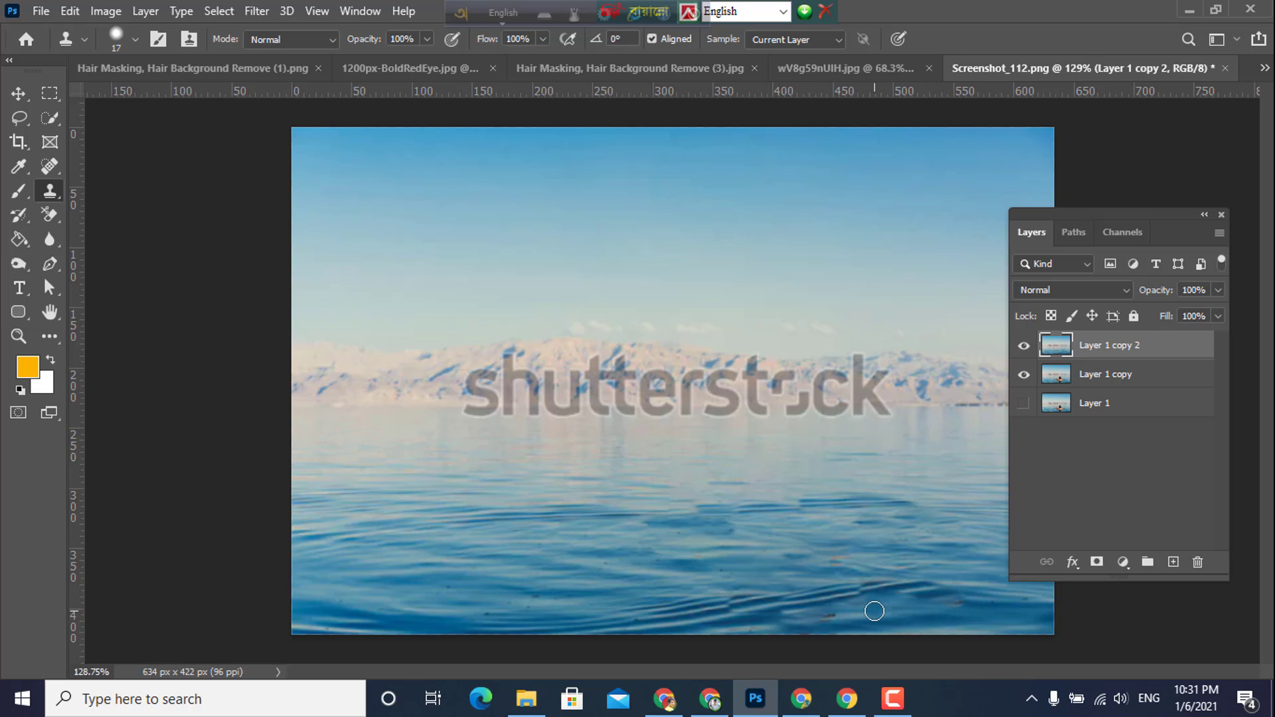
- Set the Clone Stamp's opacity to 42% for retouching the lower water area
scroll(864, 604, "up", 4)
mouse_move(816, 609)
left_mouse_down()
mouse_move(706, 499)
mouse_move(697, 514)
left_mouse_up()
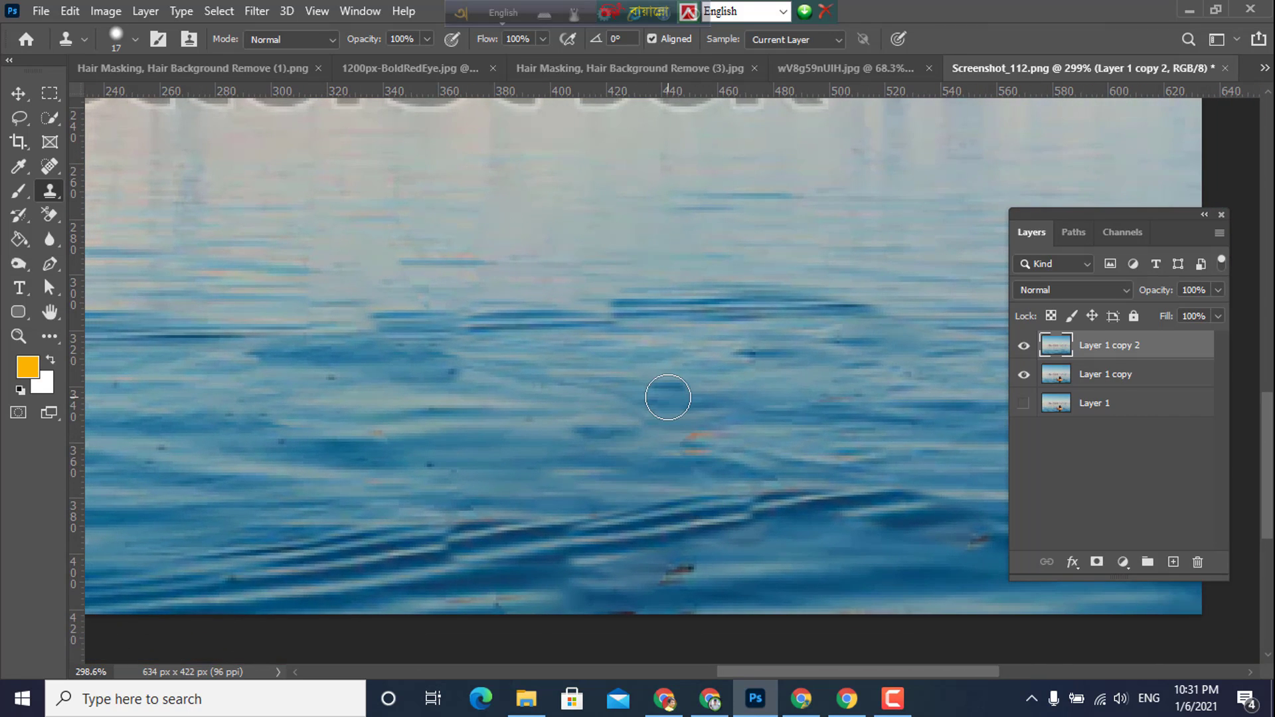
left_click(429, 39)
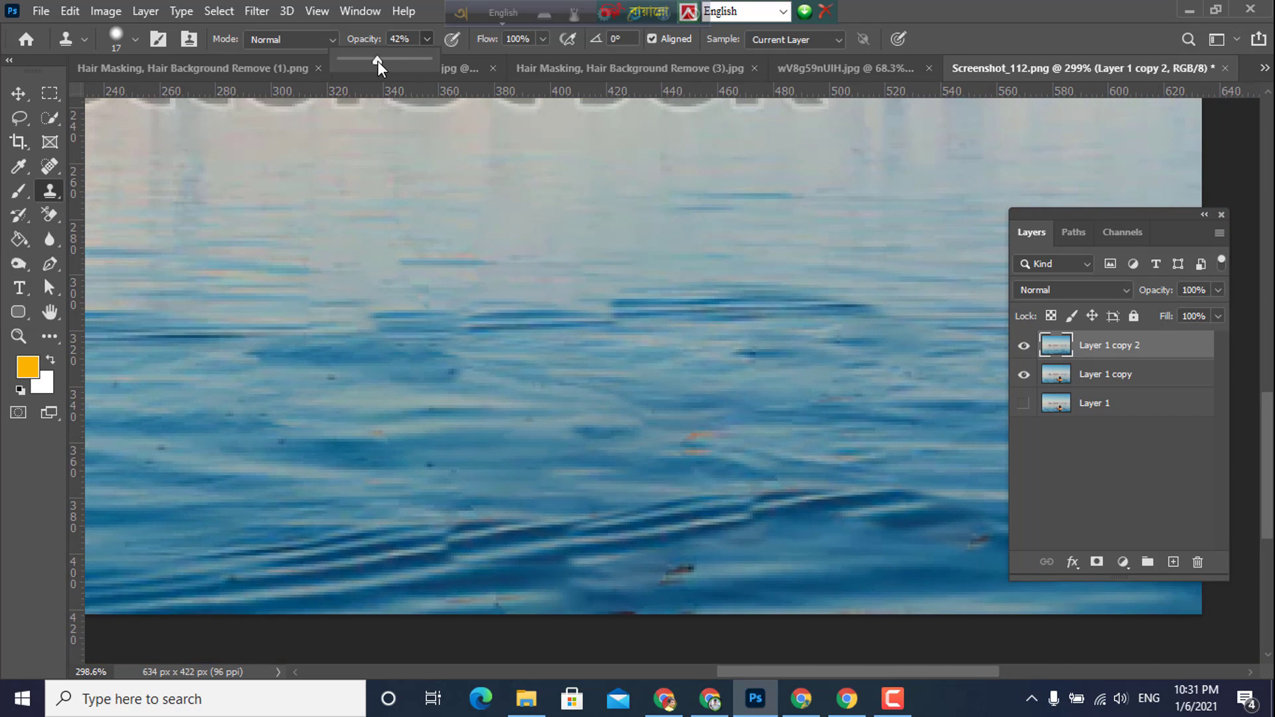
right_click(50, 191)
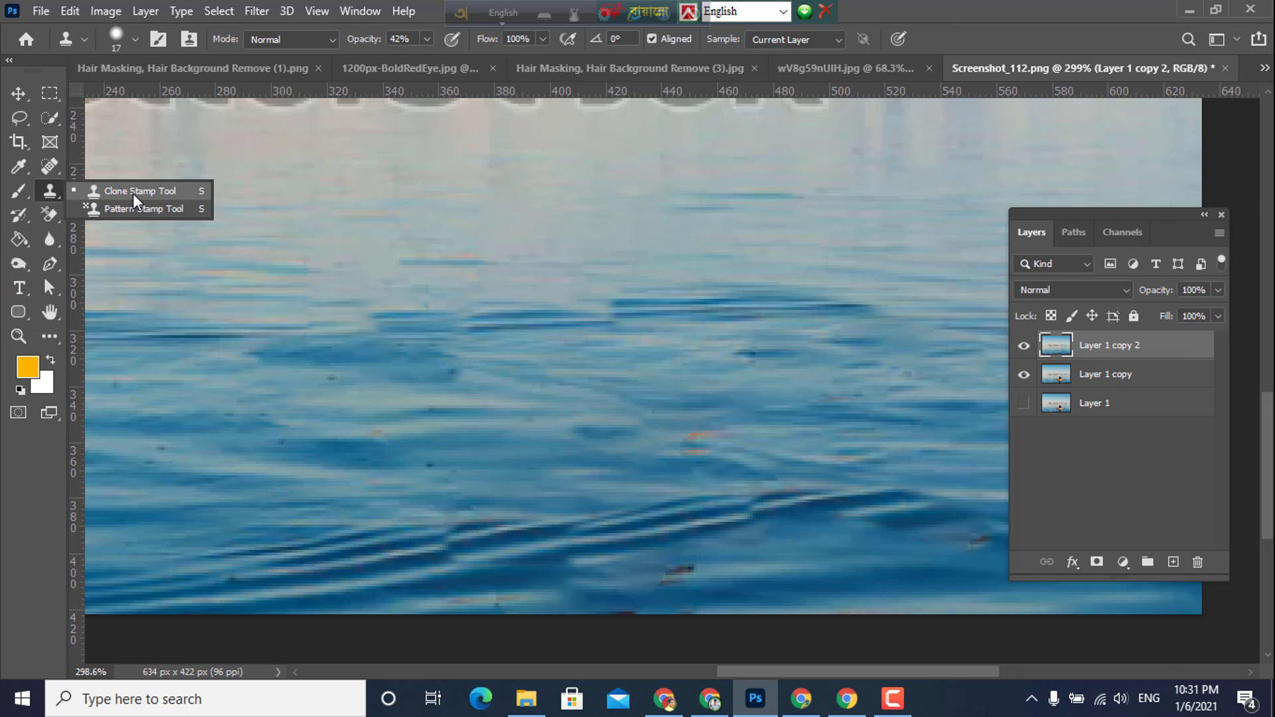
left_click(135, 192)
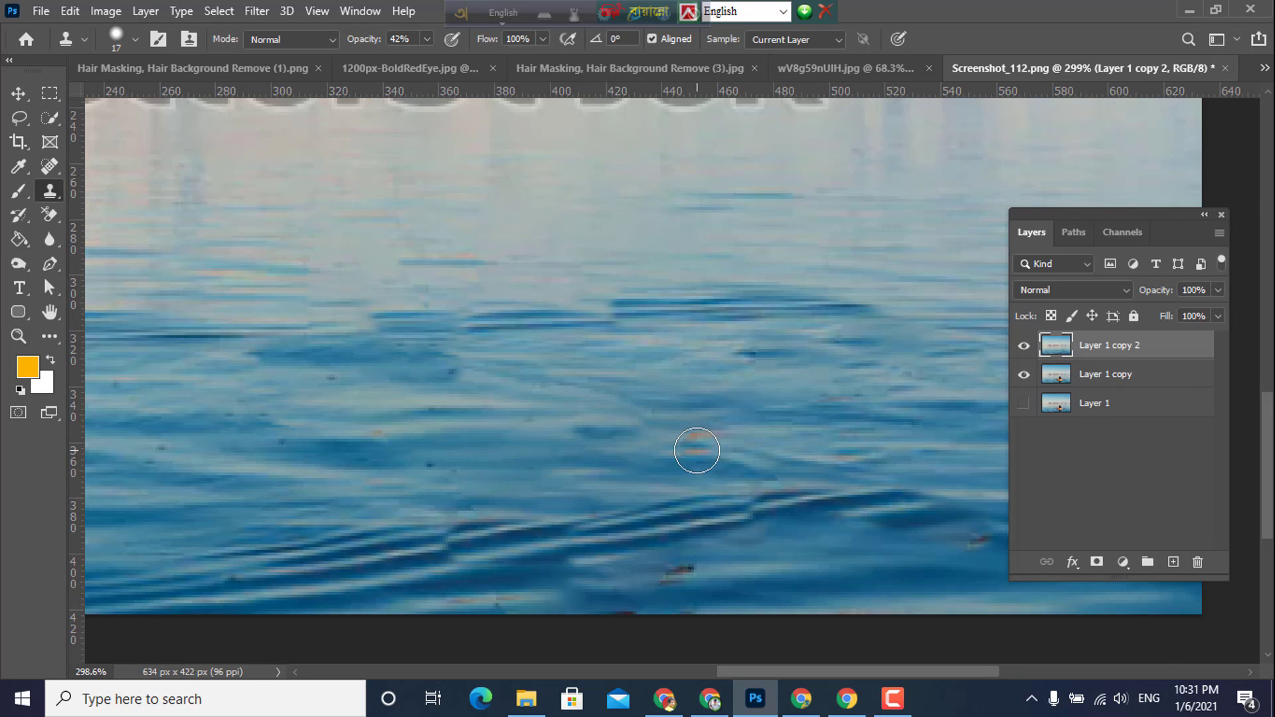
- Move the Layers panel clear of the photo's right side and clone water over the right end of the upper ripple
scroll(569, 470, "down", 2)
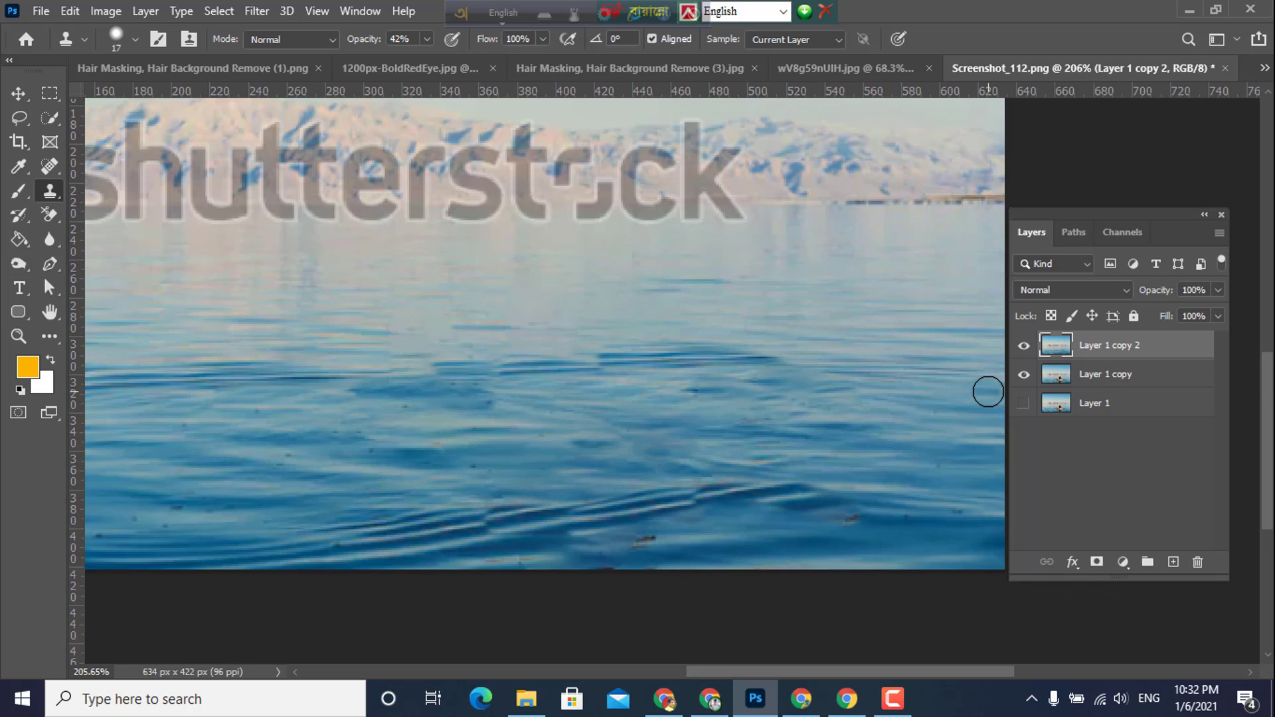
scroll(988, 392, "down", 2)
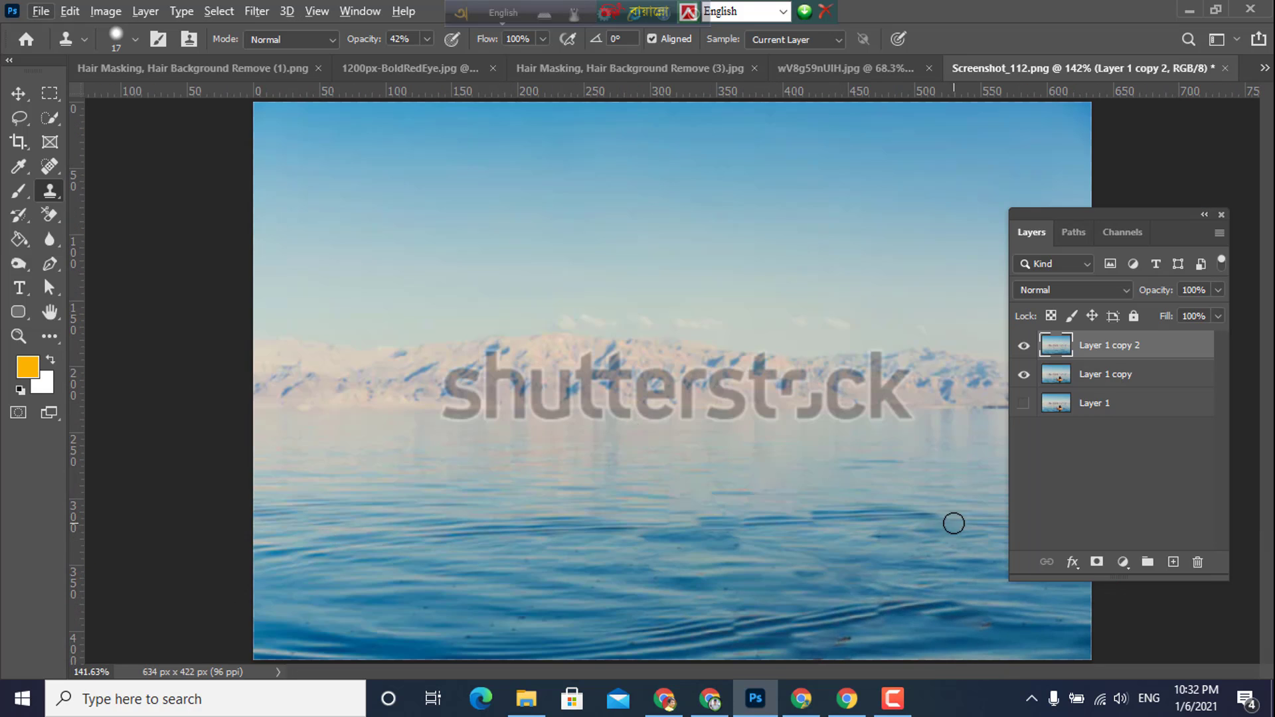
scroll(731, 461, "up", 1)
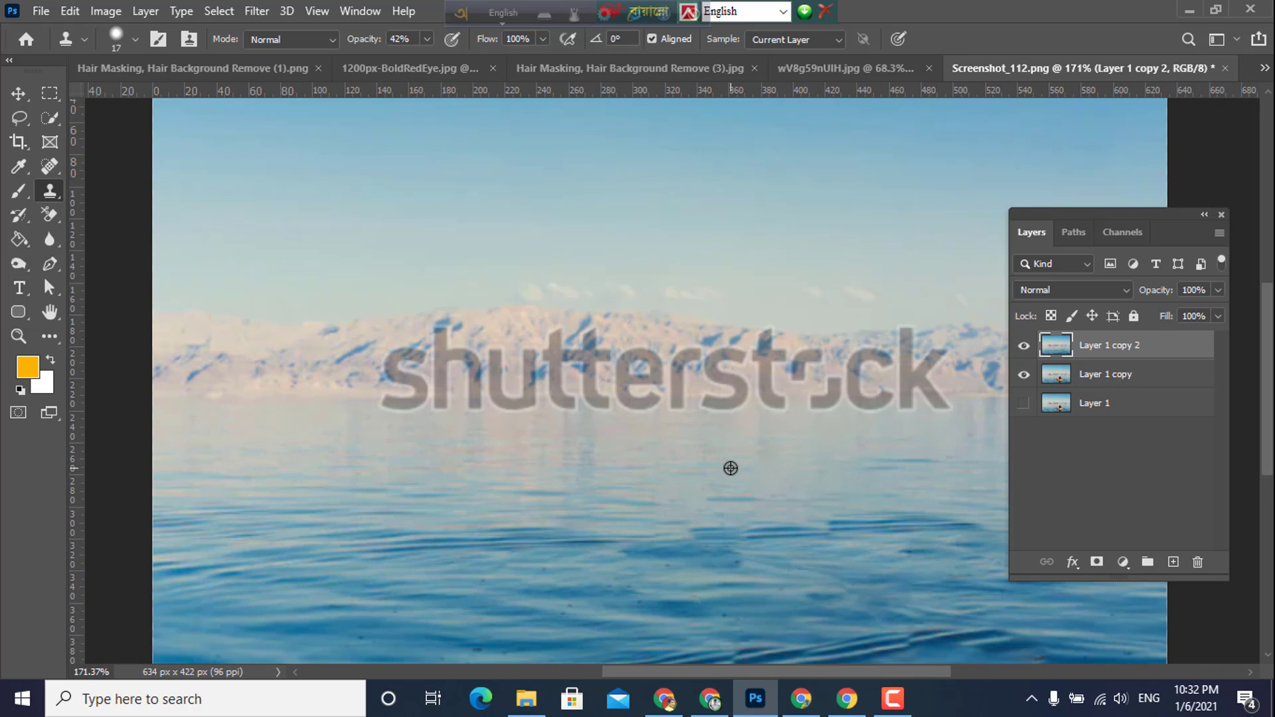
left_click_drag(1195, 228, 194, 114)
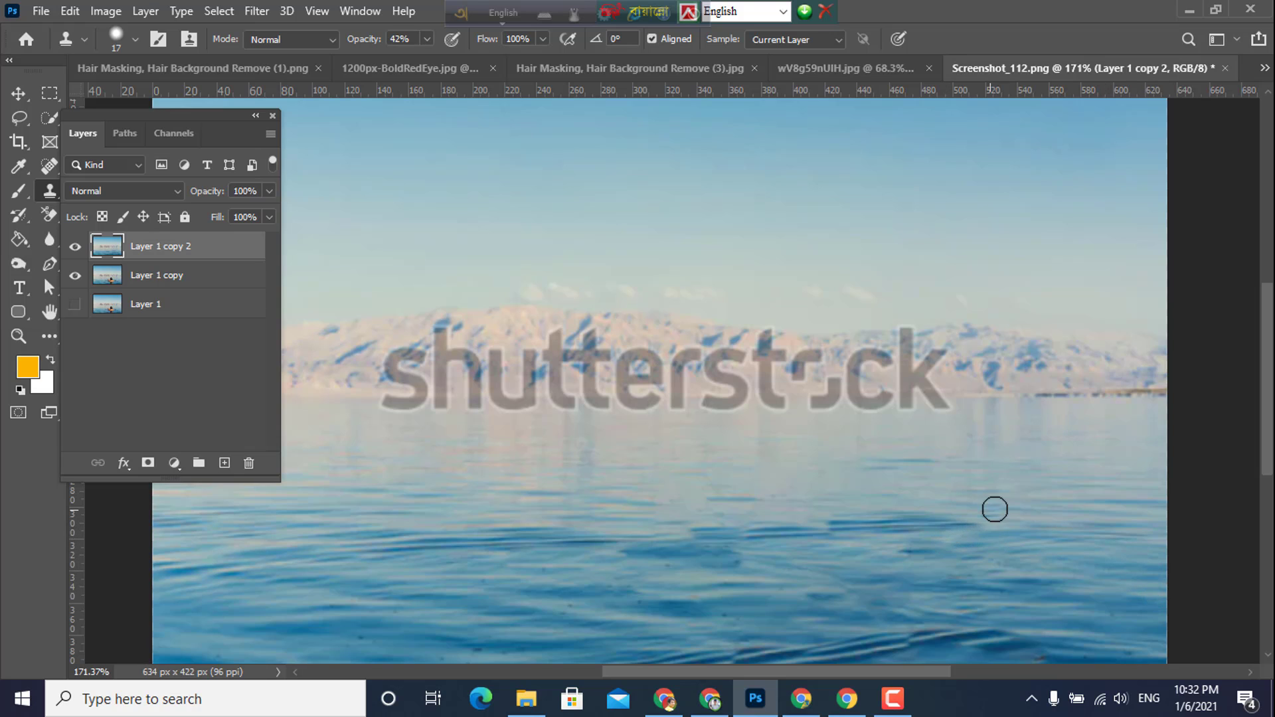
mouse_move(1034, 514)
left_mouse_down()
mouse_move(1158, 551)
mouse_move(949, 518)
mouse_move(1166, 584)
left_mouse_up()
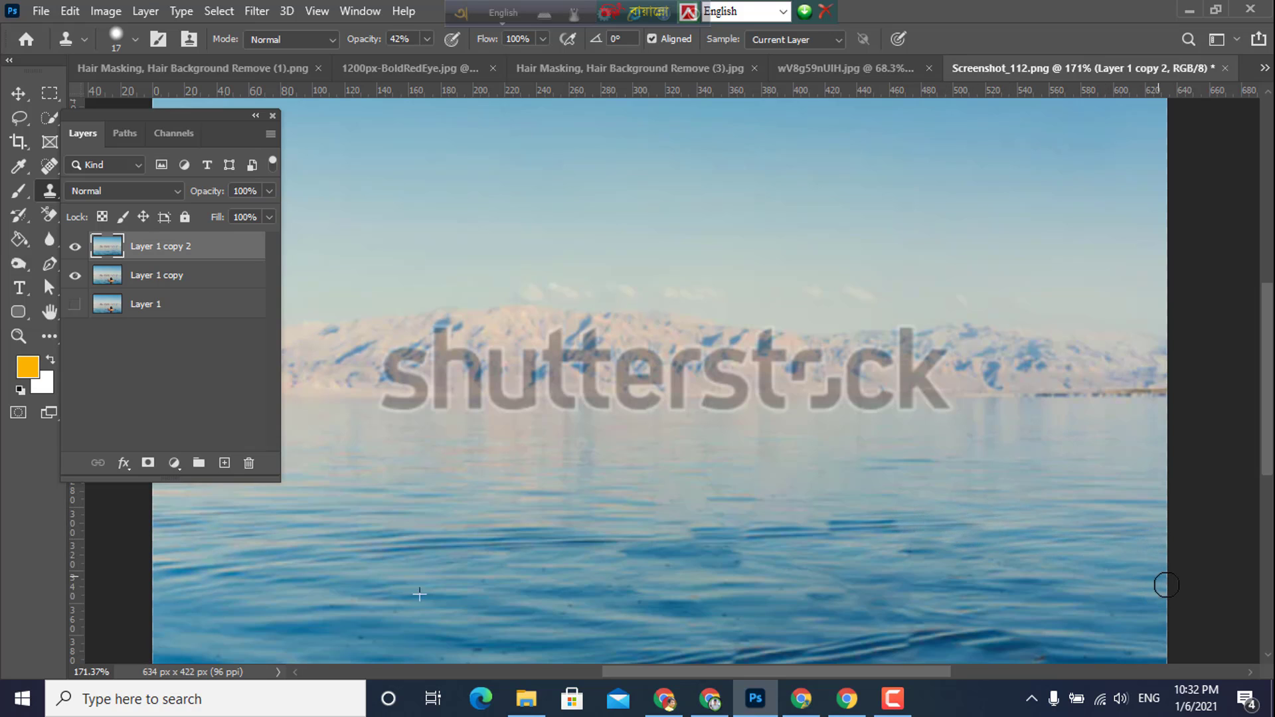
scroll(829, 603, "down", 3)
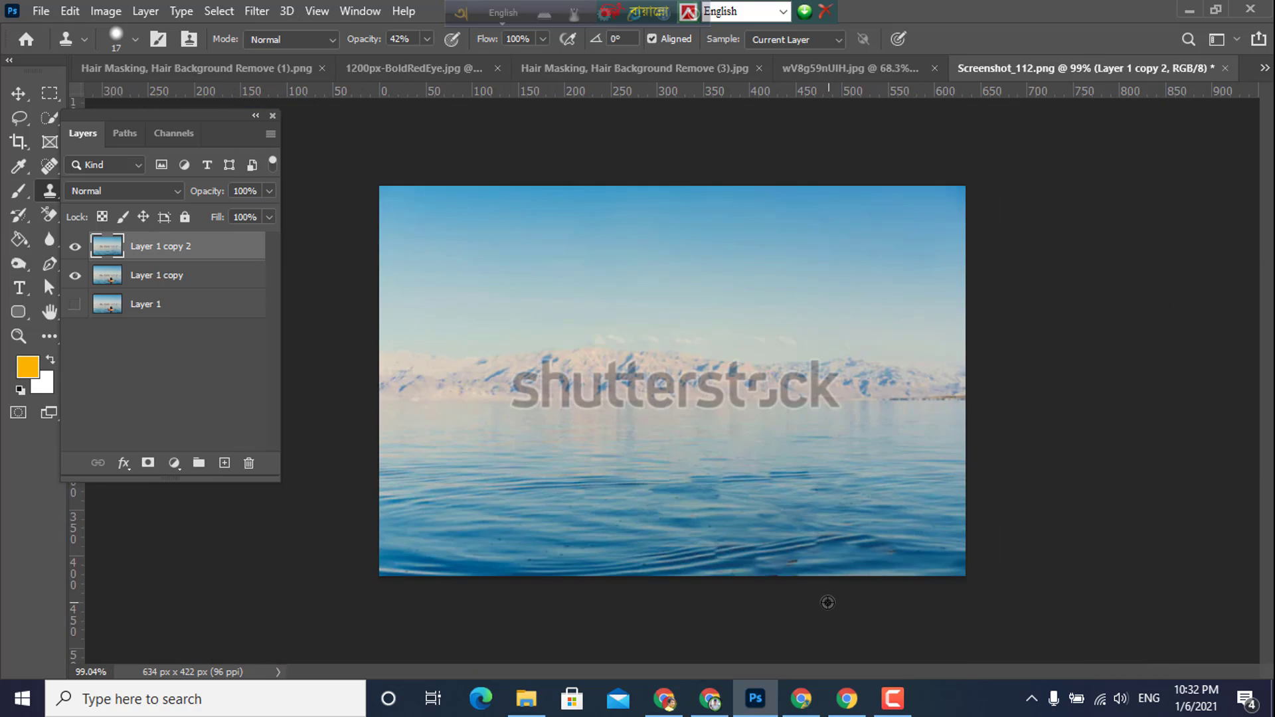
- Clone the pale water below the mountains over the lower part of the watermark's "tt" letters with the Clone Stamp at 42% opacity
scroll(824, 599, "up", 5)
key("space")
left_click_drag(515, 384, 604, 508)
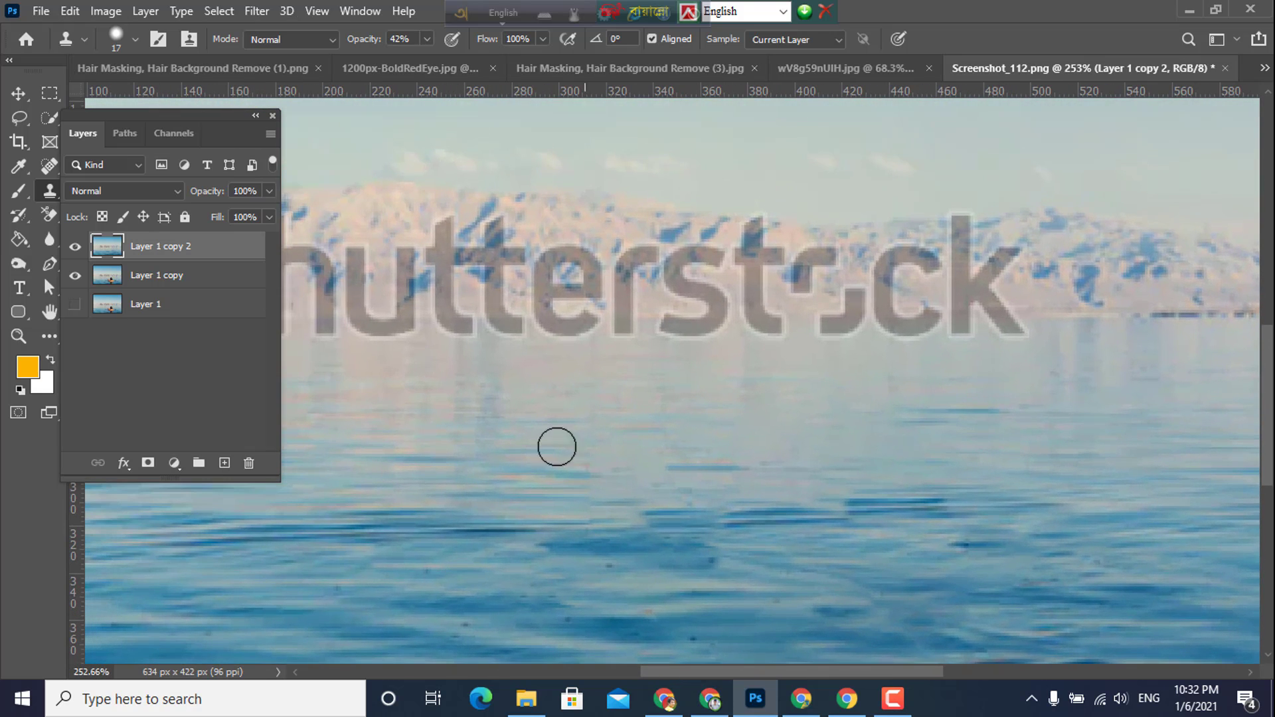
left_click(511, 369, "alt")
left_click(534, 378, "alt")
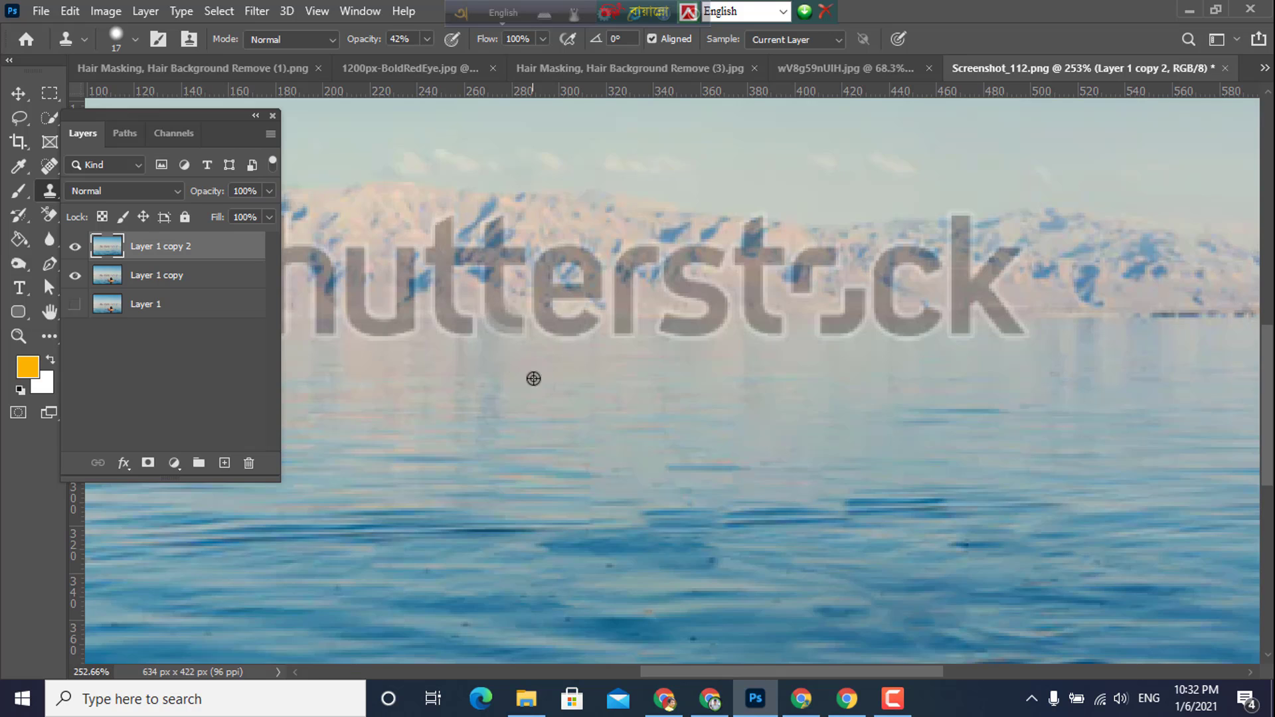
mouse_move(515, 329)
left_mouse_down()
mouse_move(503, 305)
mouse_move(503, 333)
mouse_move(490, 309)
mouse_move(452, 330)
mouse_move(456, 313)
mouse_move(472, 344)
mouse_move(445, 319)
left_mouse_up()
left_click(525, 379, "alt")
left_click(518, 374, "alt")
left_click(464, 391, "alt")
left_click(485, 385, "alt")
scroll(563, 401, "down", 4)
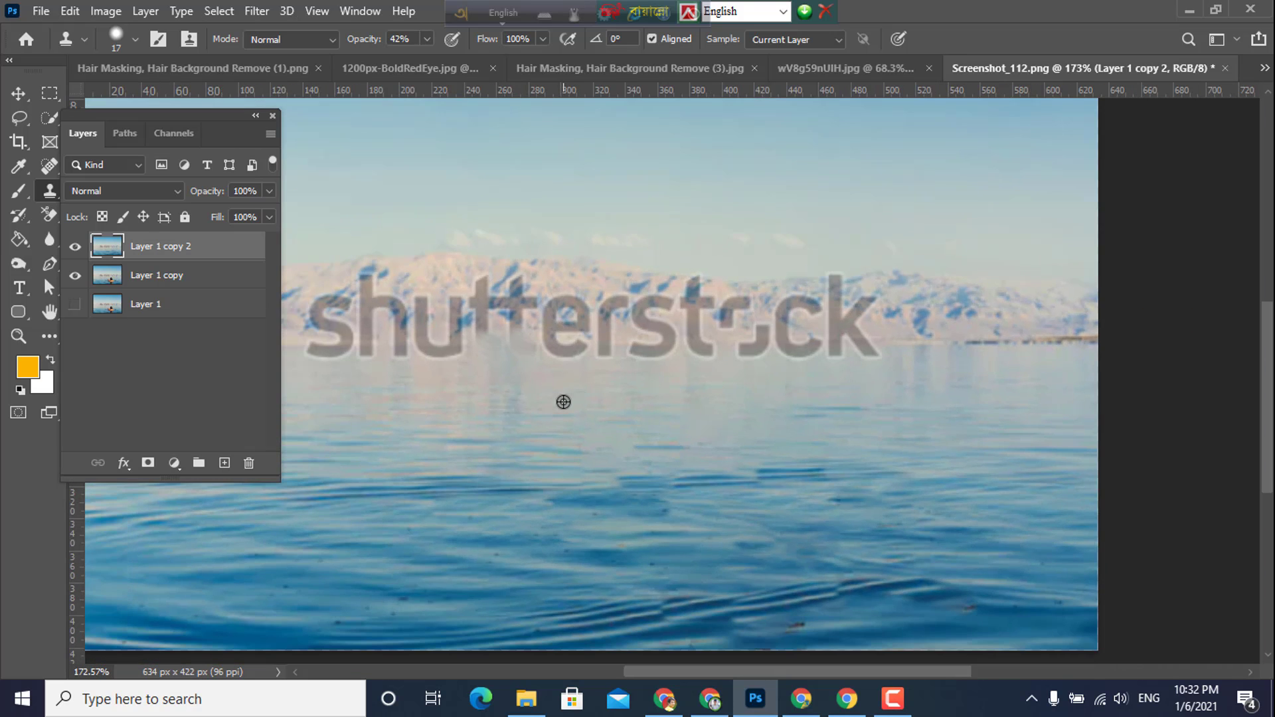
scroll(563, 402, "down", 3)
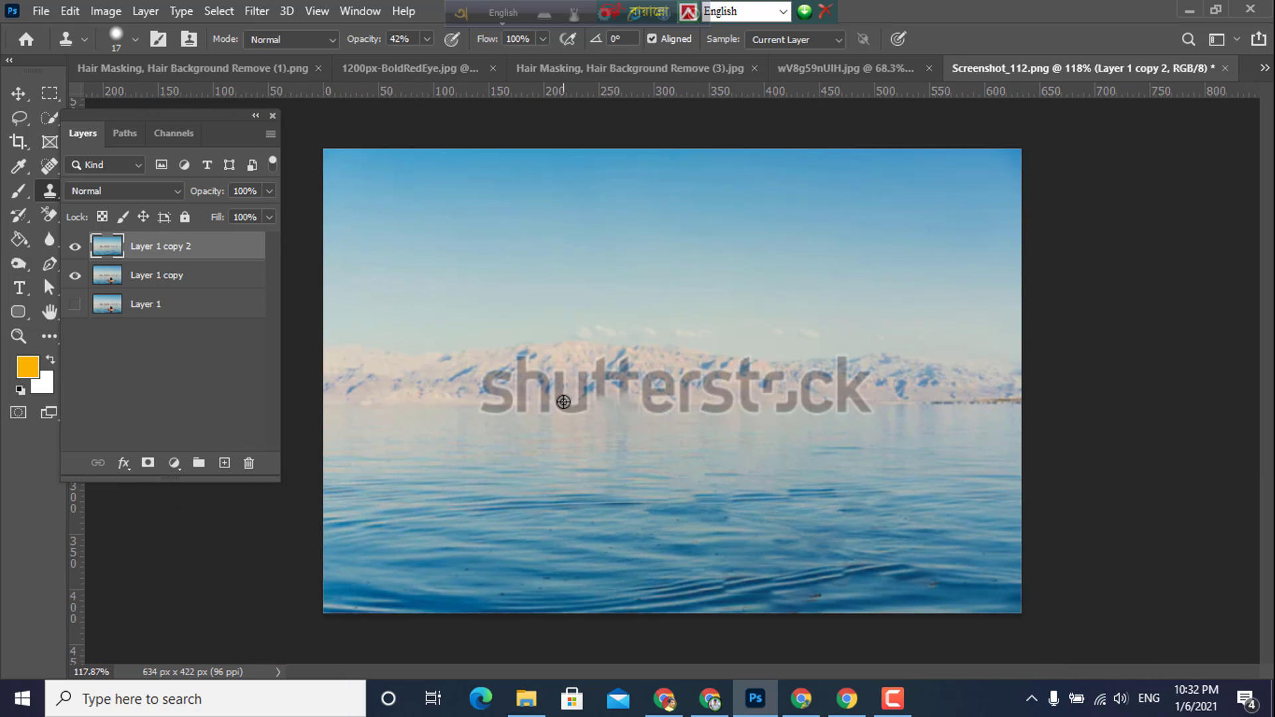
scroll(563, 401, "up", 1)
- Select a wide rectangle of rippled water in the photo's lower part with the Rectangular Marquee and copy it to a new layer
left_click(40, 92)
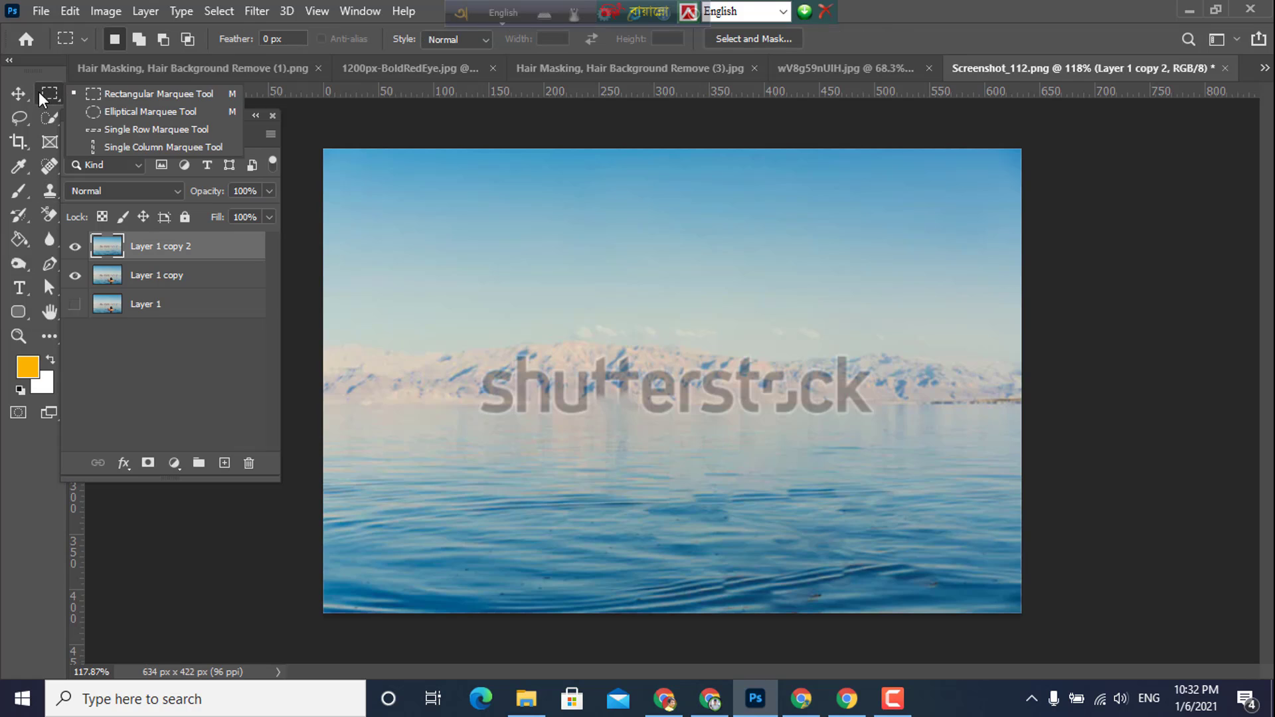
left_click(118, 97)
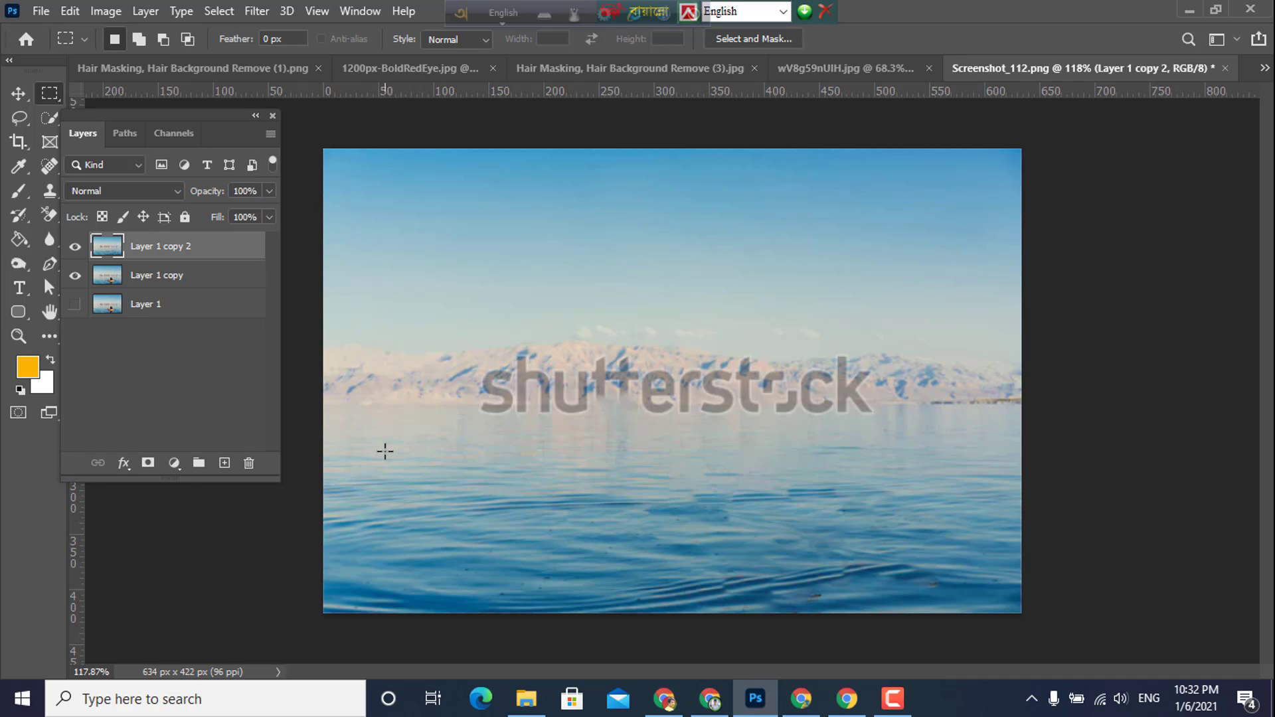
left_click_drag(430, 458, 987, 599)
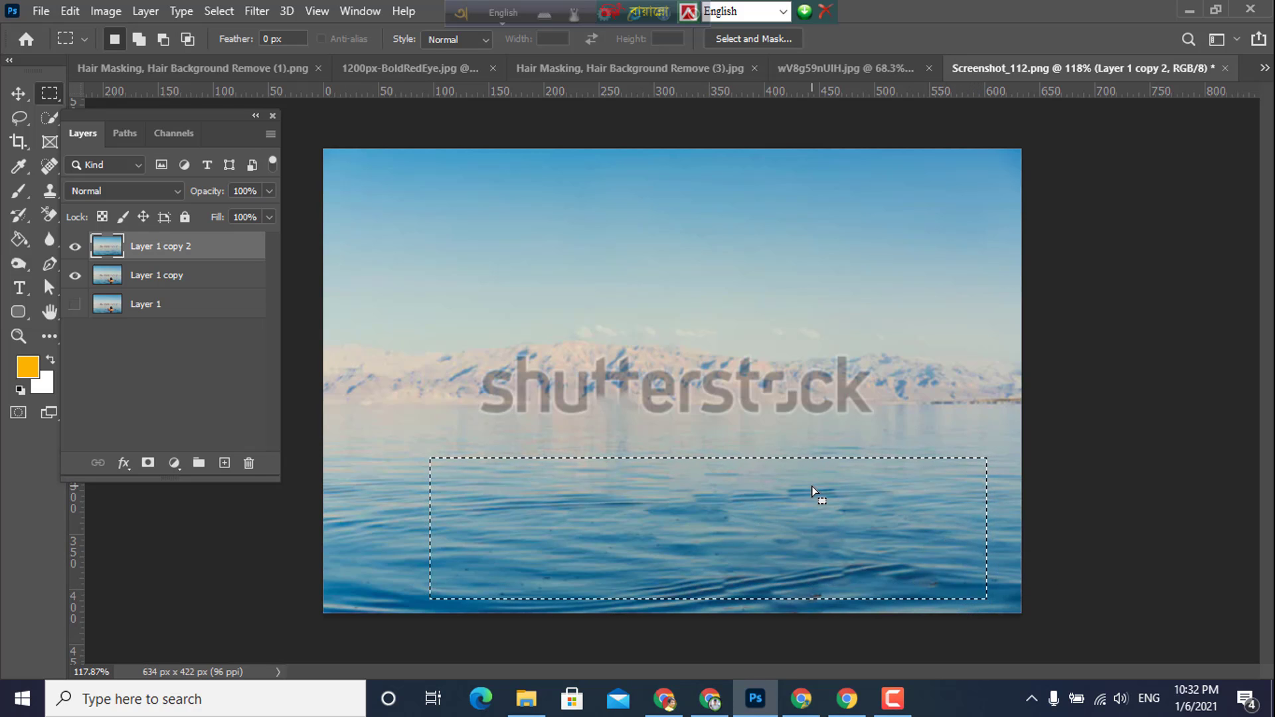
key("ctrl+j")
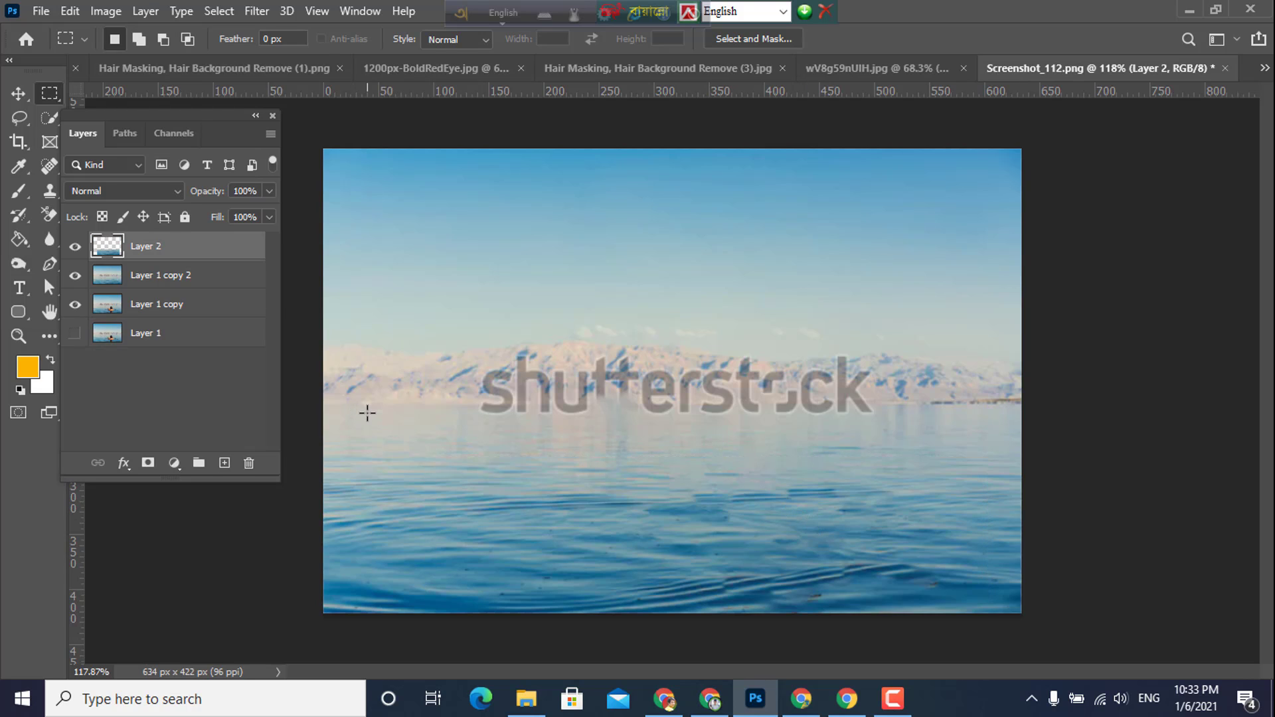
- Move the copied water strip on Layer 2 up over the mountains and the watermark, centered on the photo
key("ctrl+t")
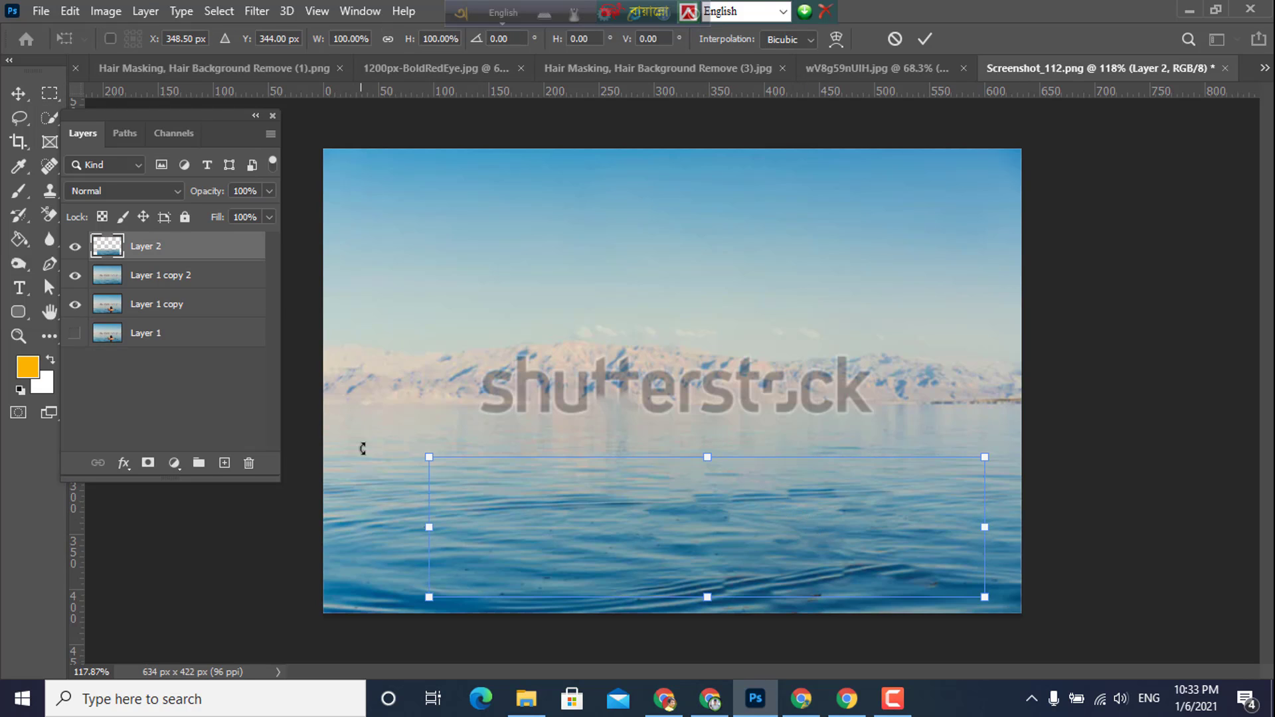
left_click_drag(732, 470, 721, 355)
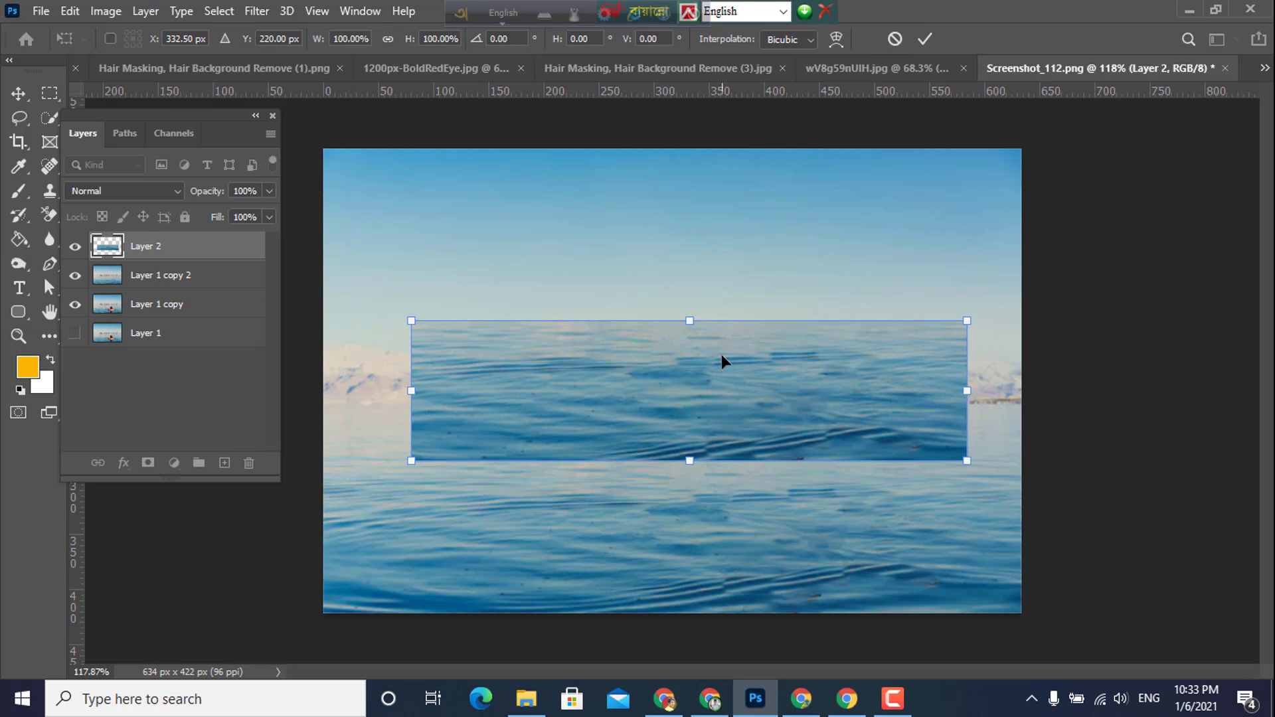
left_click(923, 41)
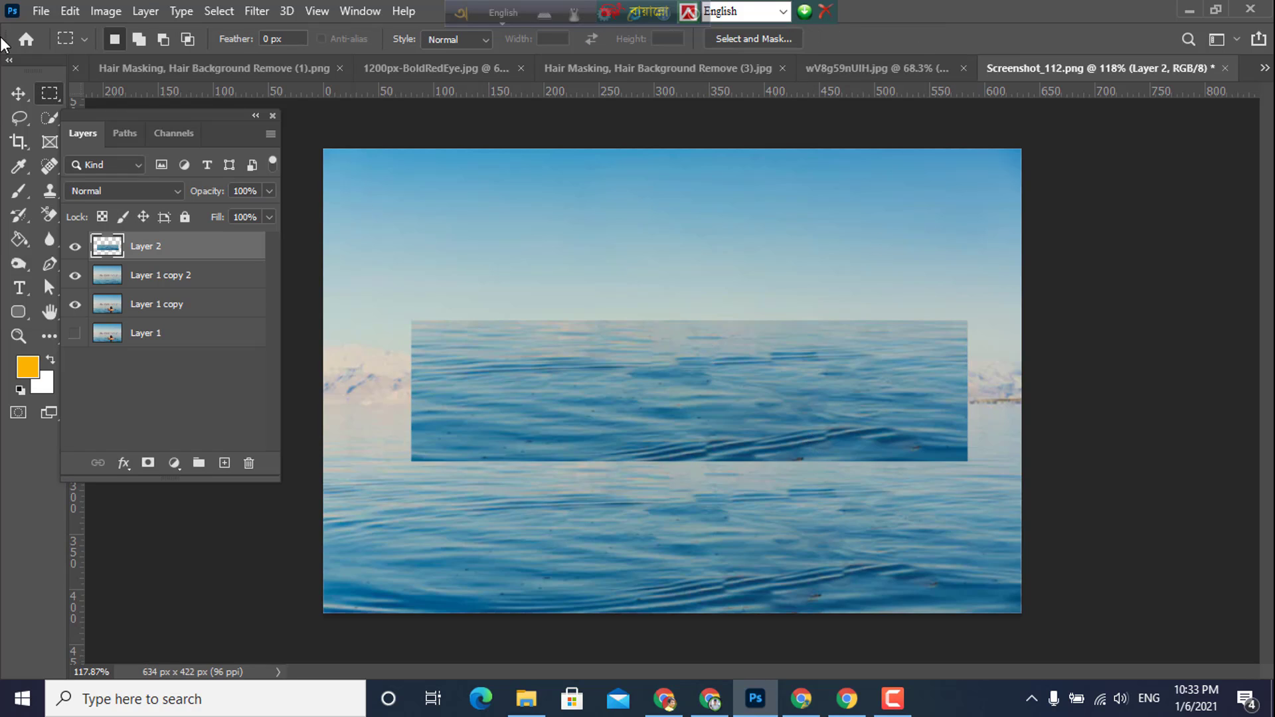
left_click(16, 96)
mouse_move(578, 350)
left_mouse_down()
mouse_move(421, 368)
mouse_move(615, 345)
mouse_move(558, 344)
left_mouse_up()
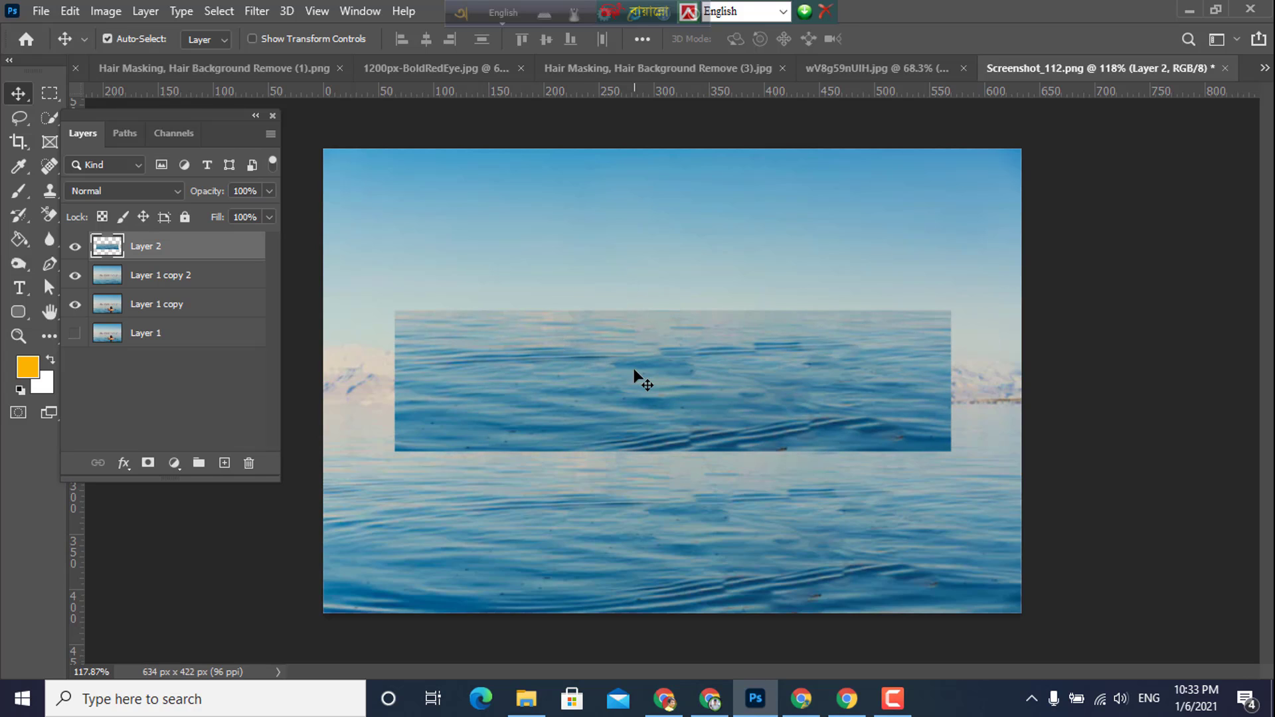
- Scale the water strip on Layer 2 to 126.99%, about 641 by 163 px, so it spans the photo's full width
key("ctrl")
key("ctrl+t")
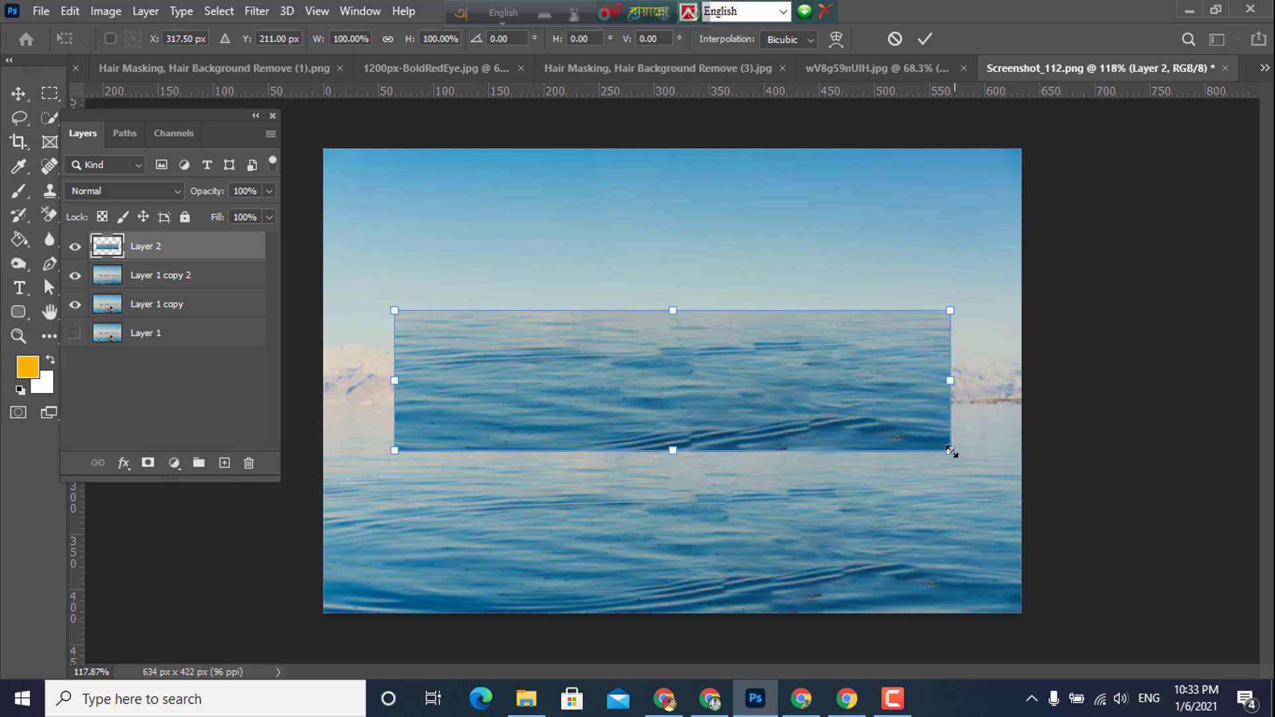
left_click_drag(950, 450, 1025, 469)
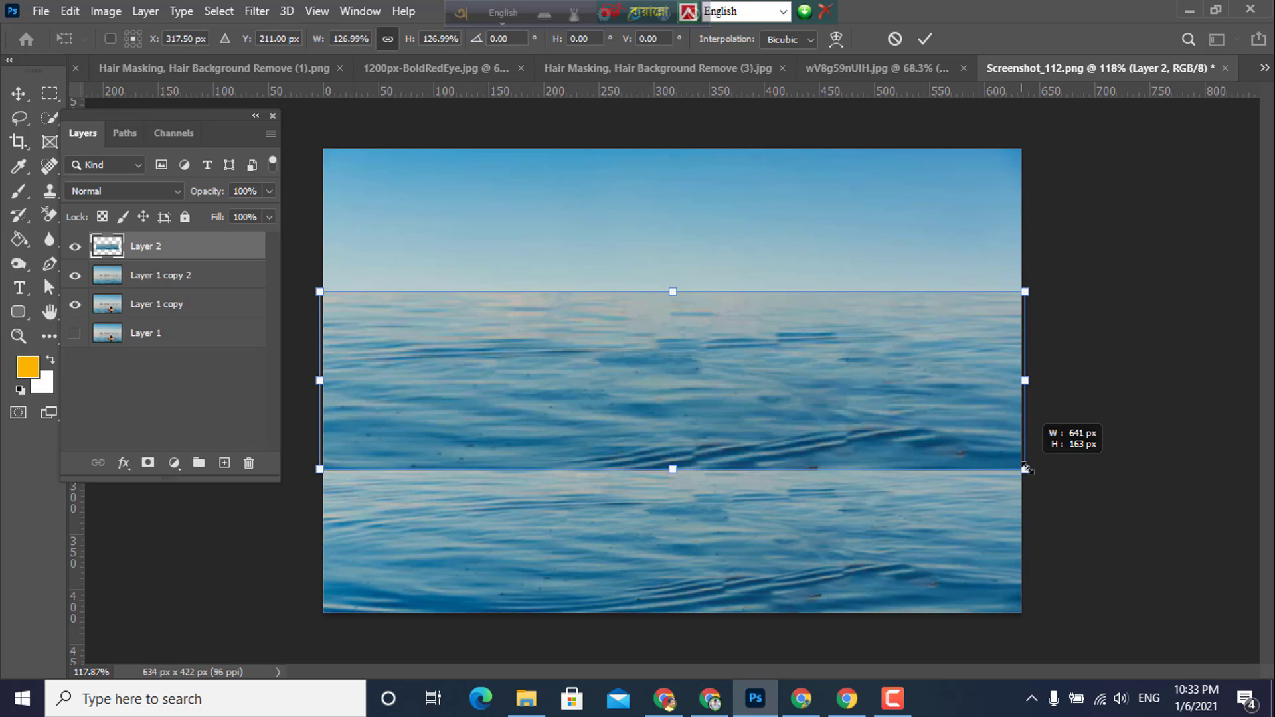
left_click(925, 40)
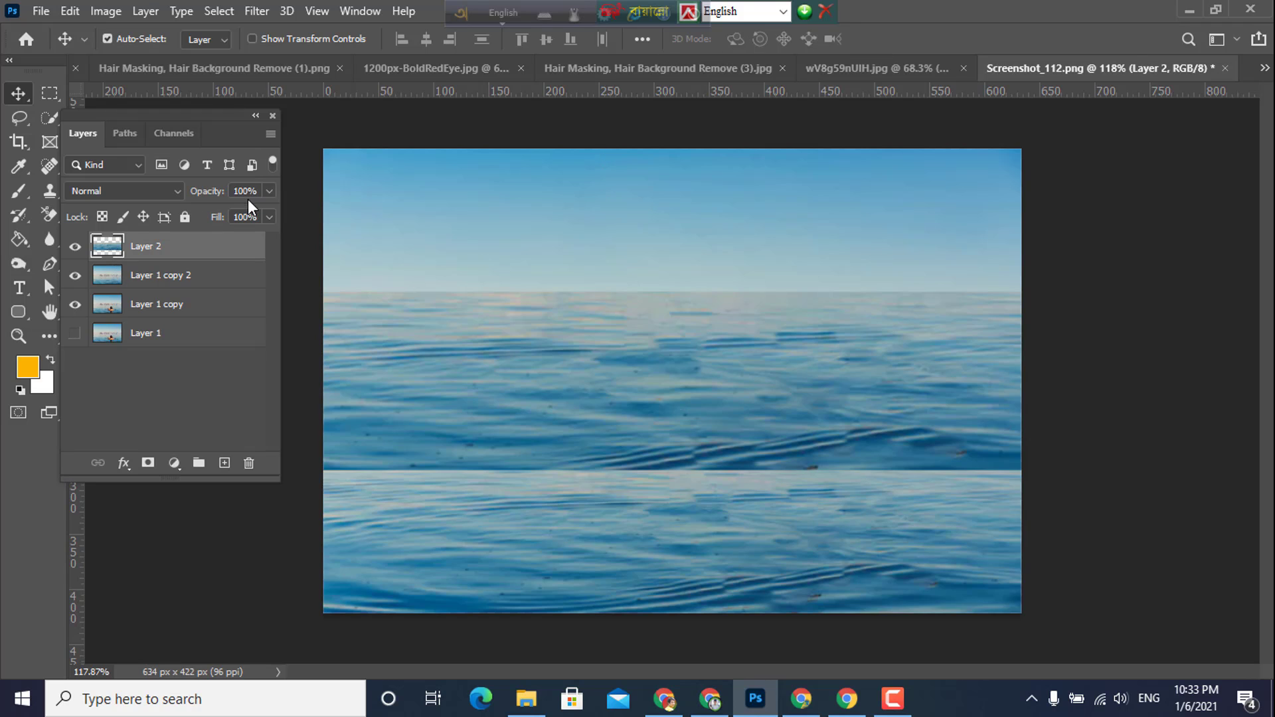
- Leave Layer 2 at 100% opacity and merge it with Layer 1 copy 2
left_click(267, 193)
left_click_drag(240, 211, 280, 212)
left_click(276, 256)
left_click(160, 282, "ctrl")
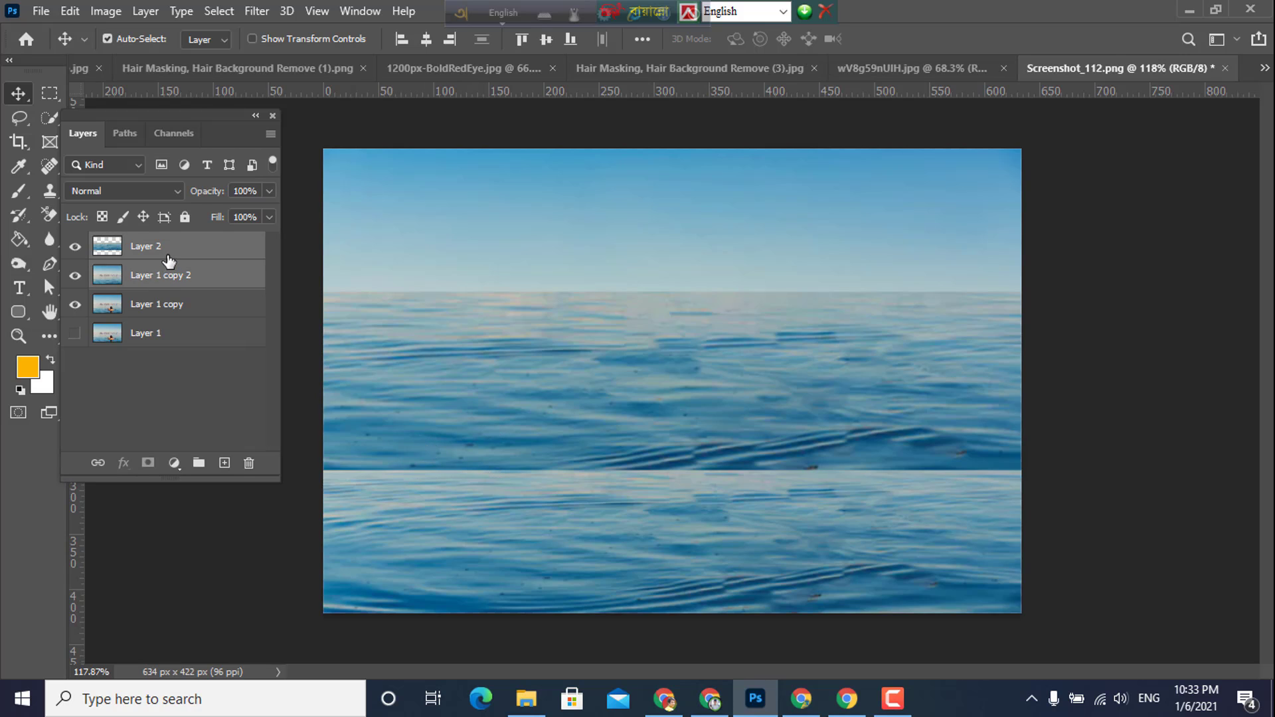
key("ctrl+e")
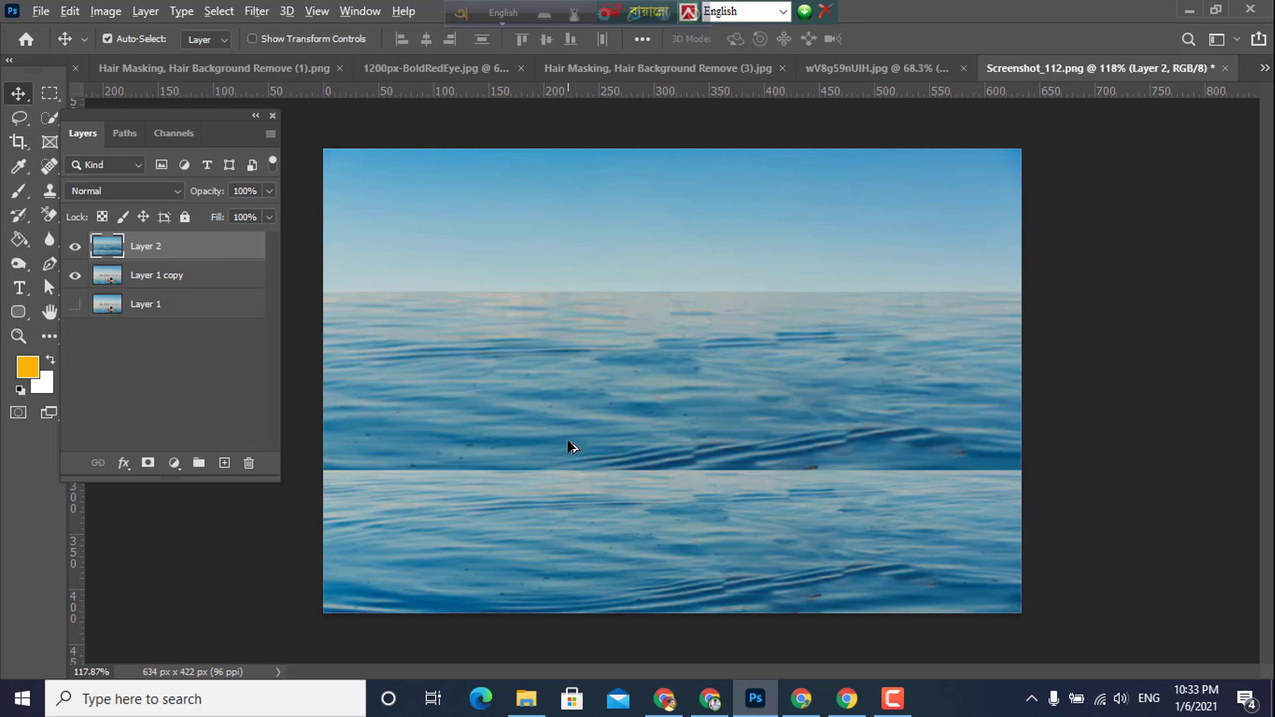
- Test the Brush at 47% opacity on the seam's left end and set the foreground color to the sampled water blue 5690a1
scroll(569, 446, "down", 1)
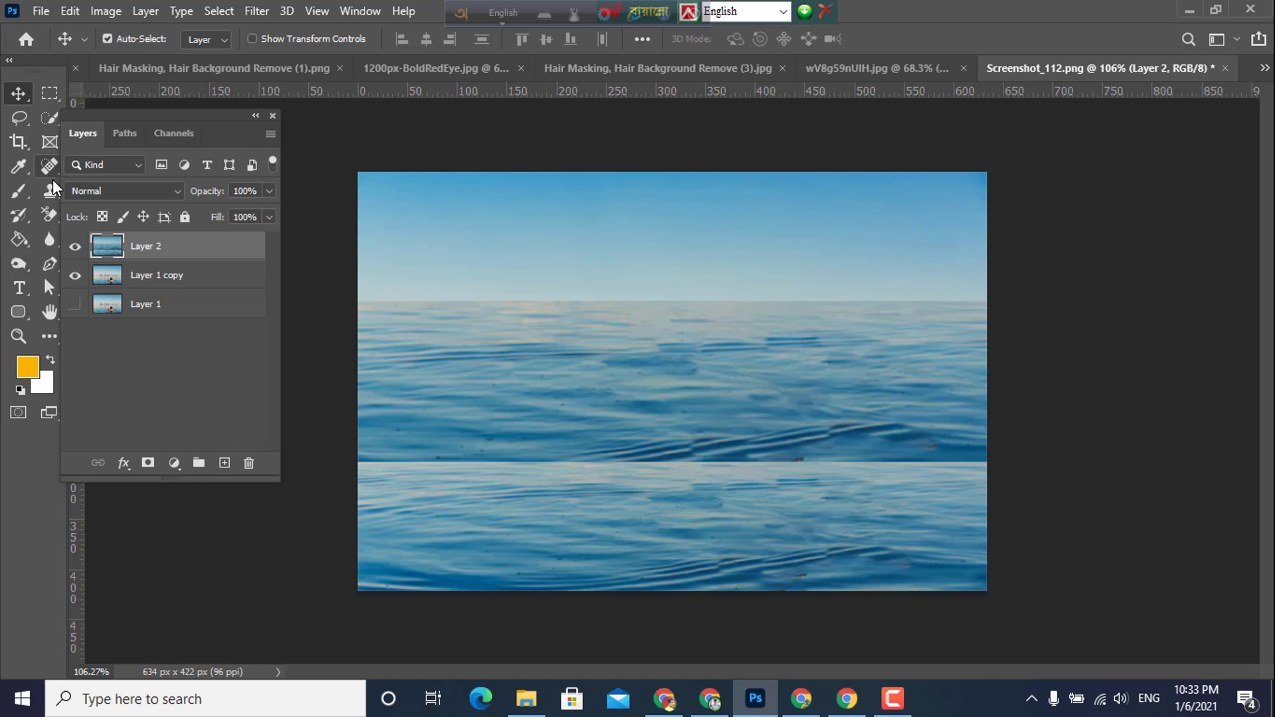
left_click(31, 191)
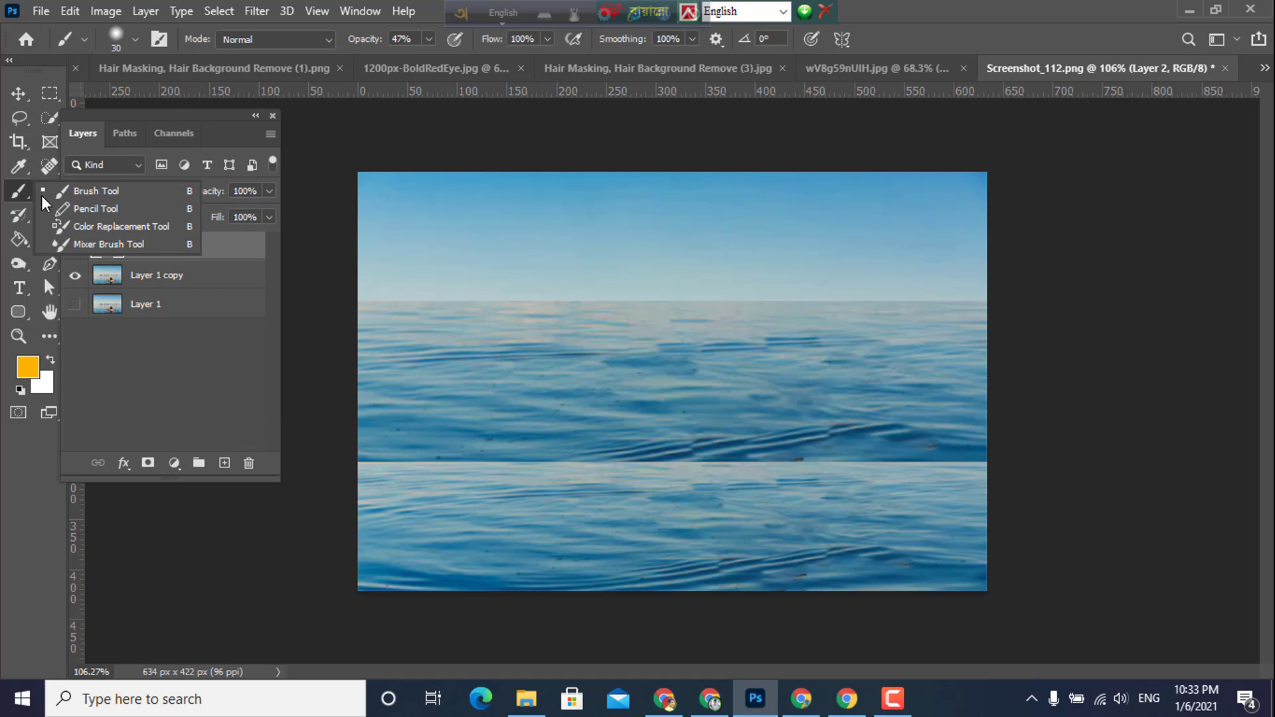
left_click_drag(390, 458, 413, 458)
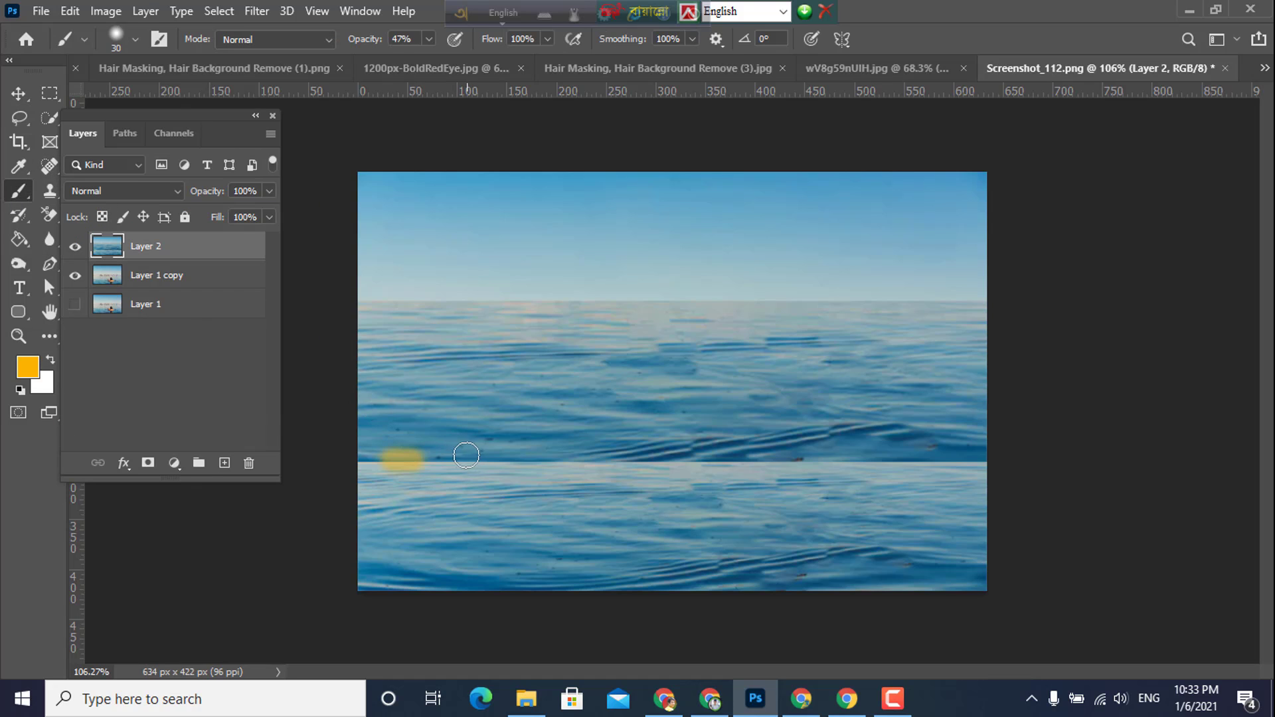
left_click(26, 366)
left_click(606, 393)
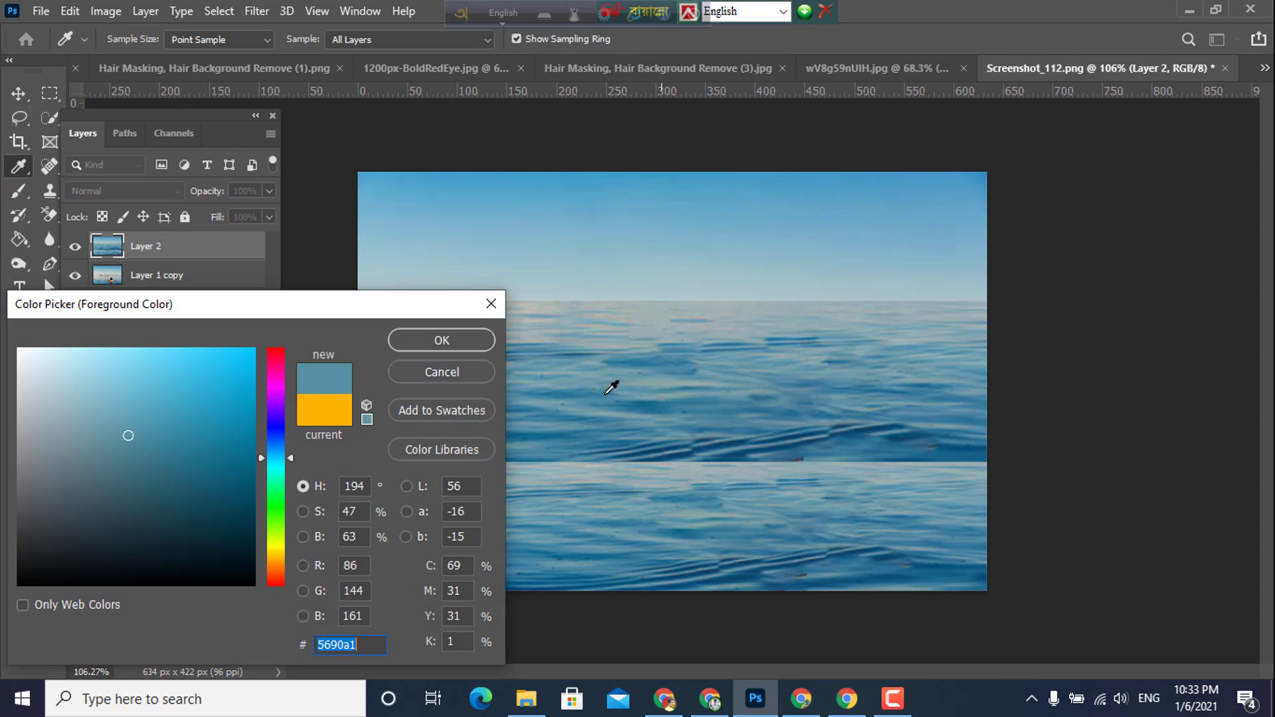
left_click(441, 346)
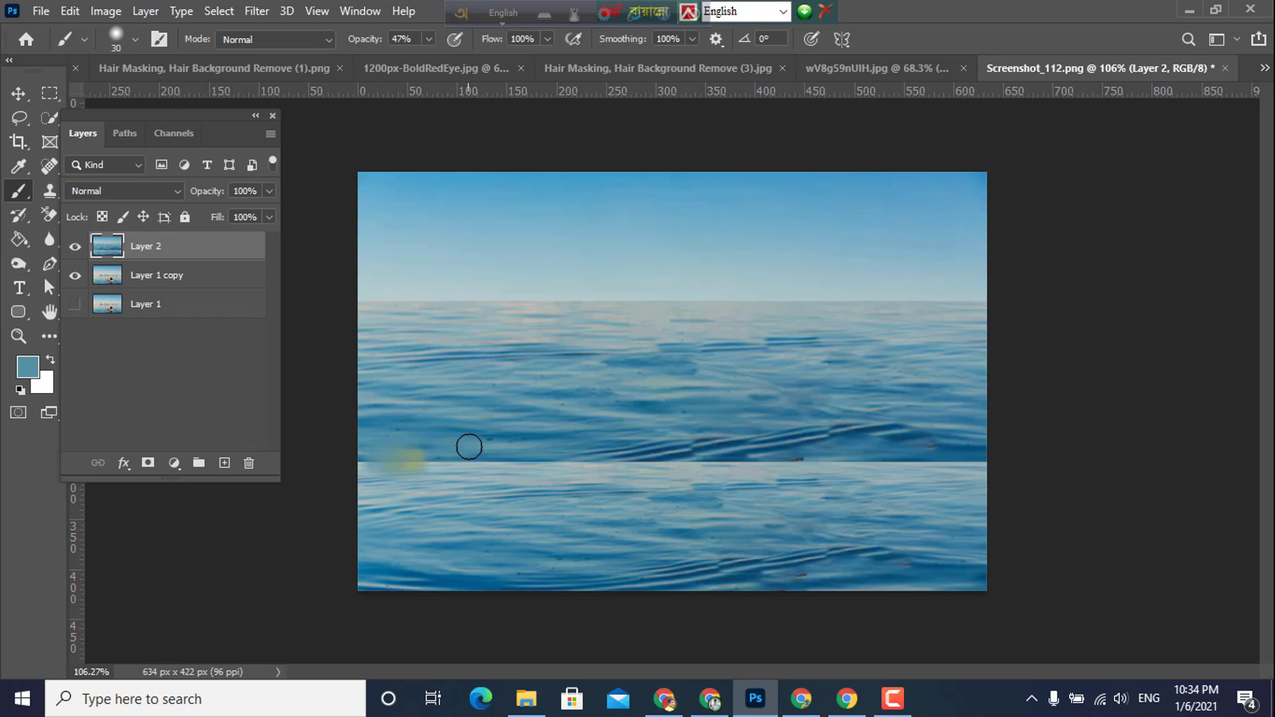
- Paint the sampled blue along the whole horizontal seam between the two water areas with the Brush at 47% opacity, enlarging it to size 40
left_click_drag(439, 470, 463, 456)
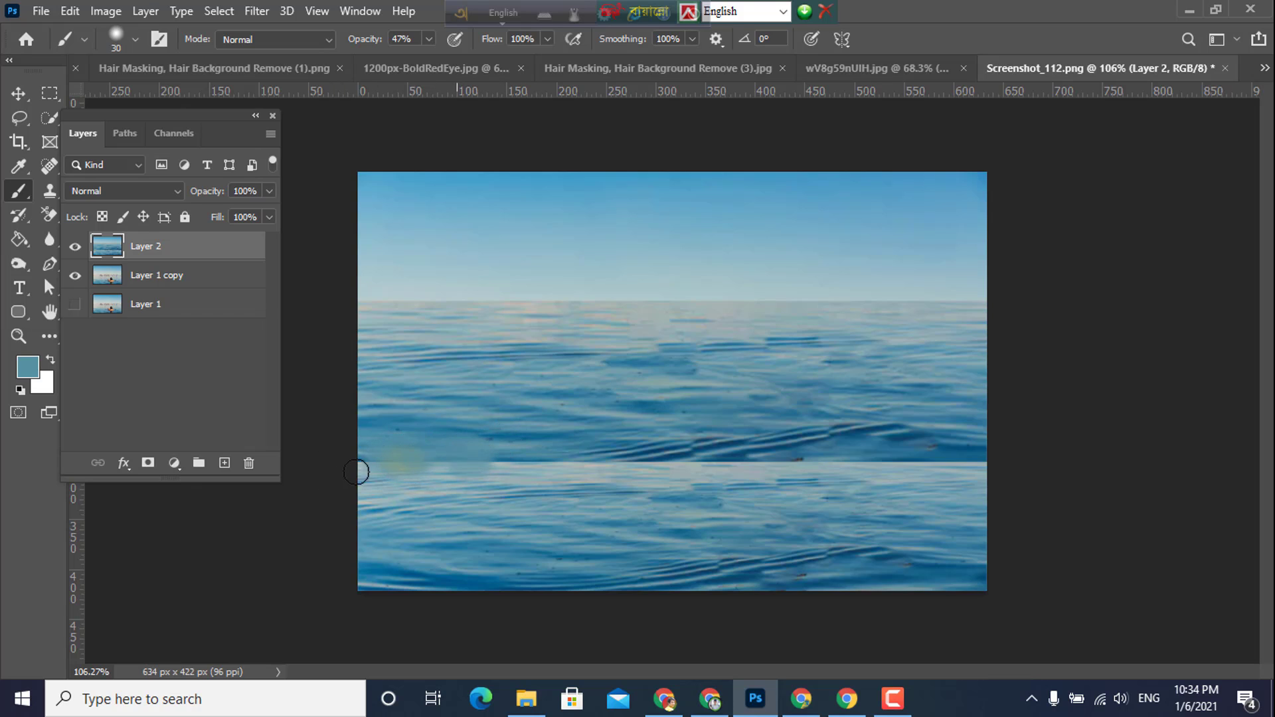
mouse_move(356, 472)
left_mouse_down()
mouse_move(308, 481)
mouse_move(657, 468)
mouse_move(364, 482)
mouse_move(475, 458)
left_mouse_up()
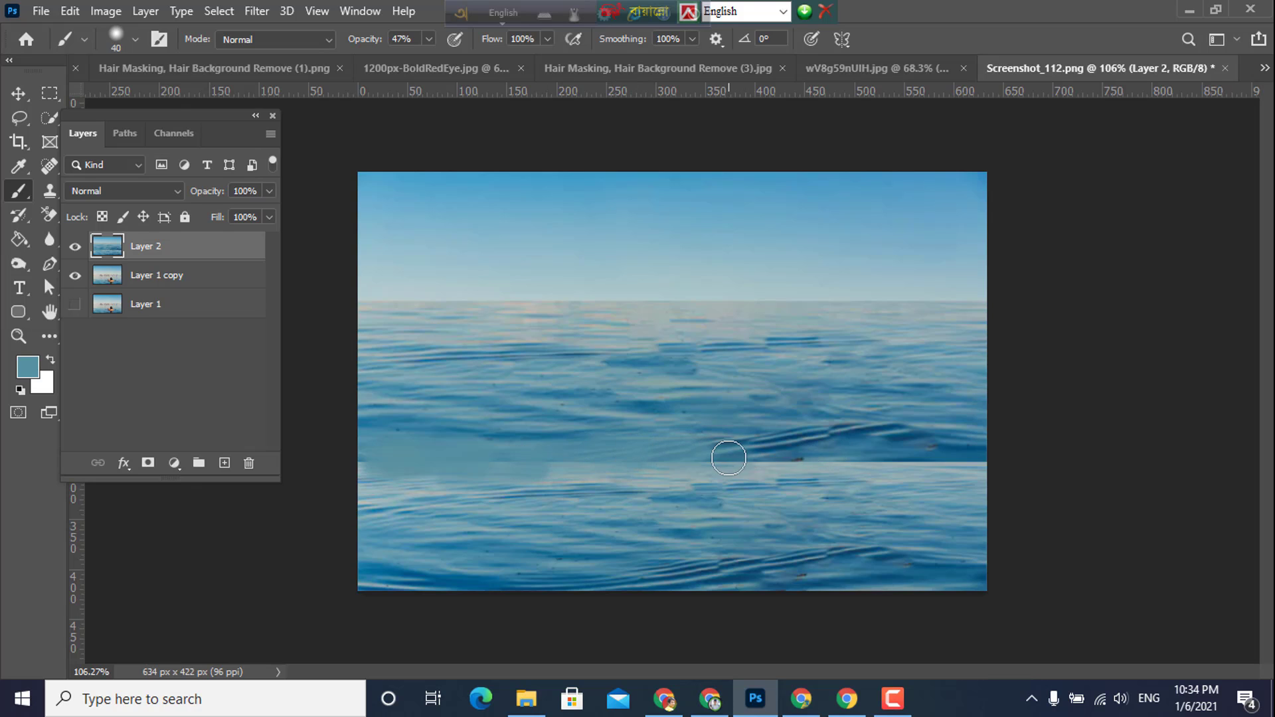
mouse_move(980, 466)
left_mouse_down()
mouse_move(988, 450)
mouse_move(862, 476)
mouse_move(460, 468)
mouse_move(433, 482)
left_mouse_up()
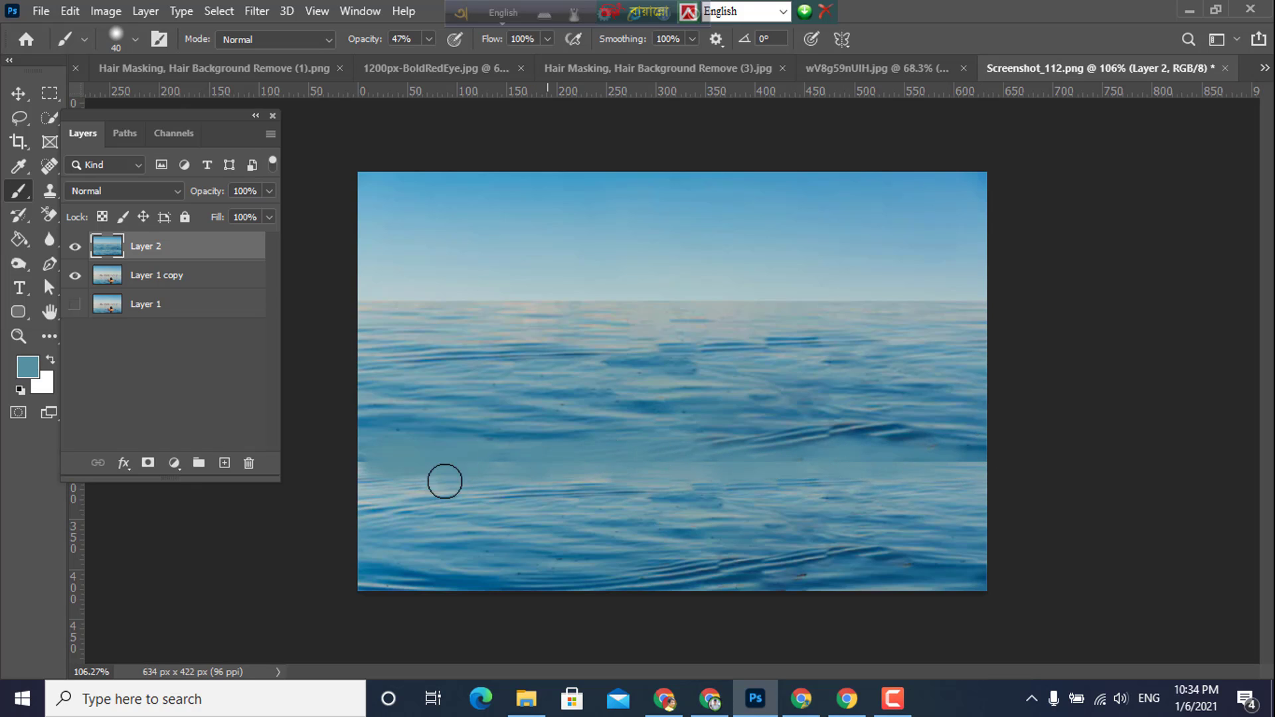
- Finish painting the seam's lower edge blue and clone nearby ripples over its right end with the Clone Stamp at 42% opacity
mouse_move(528, 494)
left_mouse_down()
mouse_move(313, 500)
mouse_move(559, 459)
mouse_move(1053, 456)
mouse_move(677, 483)
left_mouse_up()
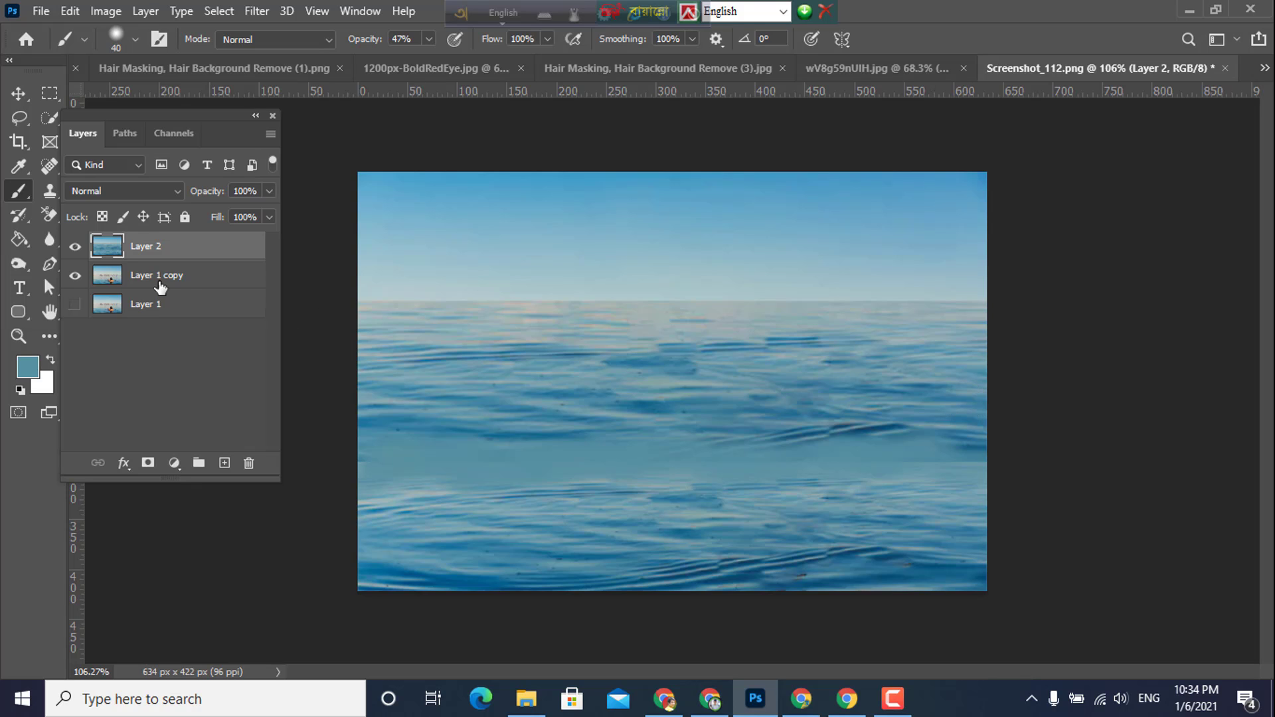
right_click(47, 208)
right_click(50, 191)
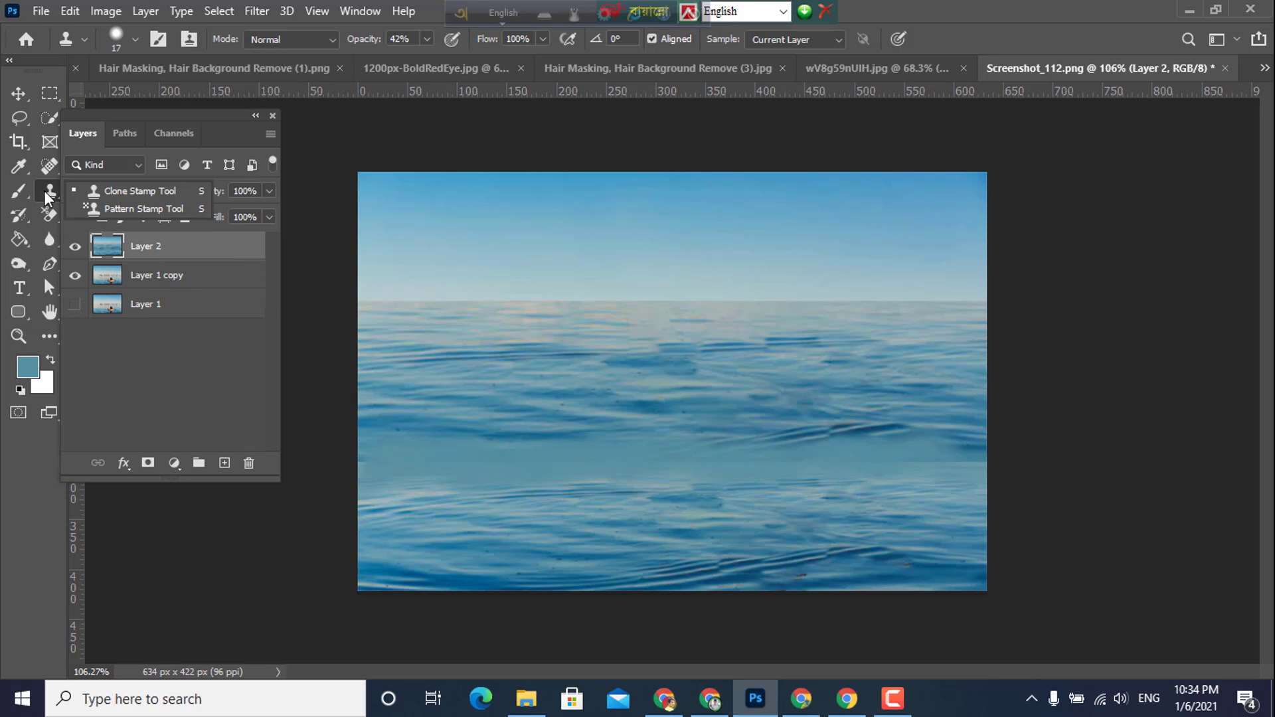
left_click(154, 186)
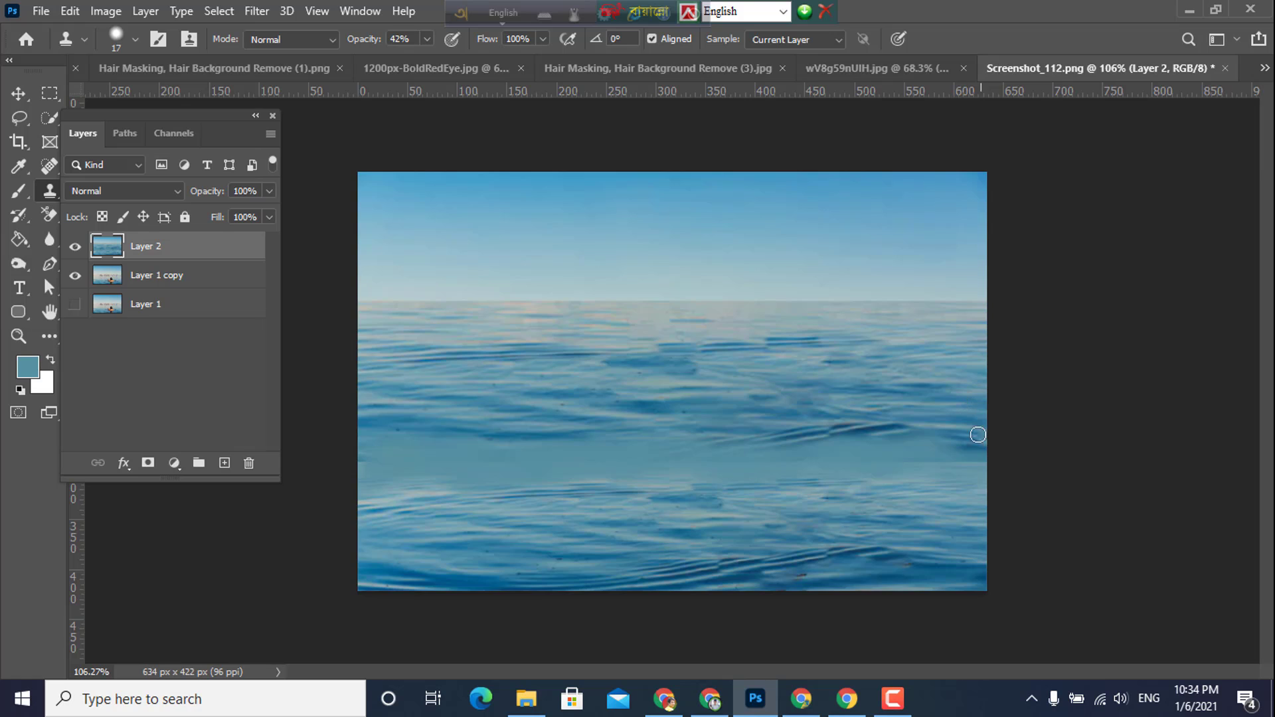
mouse_move(977, 435)
left_mouse_down()
mouse_move(965, 460)
mouse_move(981, 442)
mouse_move(924, 456)
mouse_move(953, 437)
mouse_move(900, 464)
left_mouse_up()
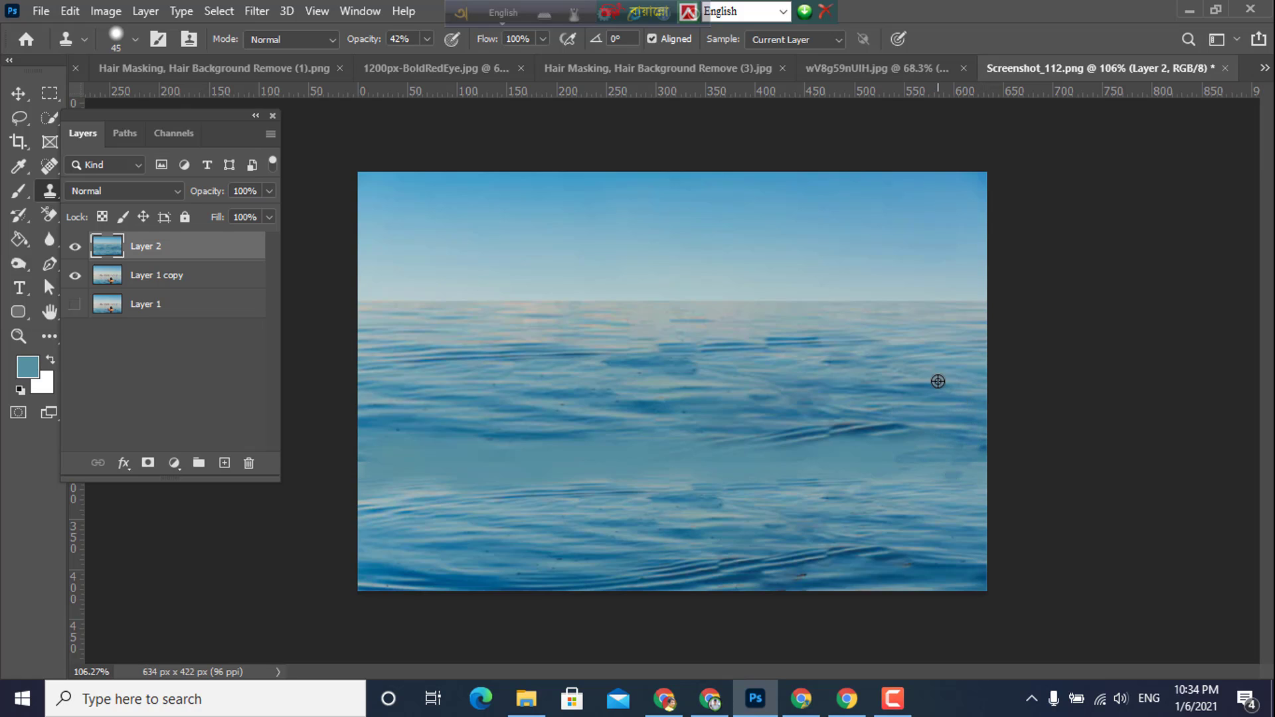
- Clone water ripples over the rest of the plain blue band with the Clone Stamp at size 50, and hide Layer 1 copy
key("bracketright")
mouse_move(958, 411)
left_mouse_down()
mouse_move(980, 459)
mouse_move(918, 464)
mouse_move(957, 442)
mouse_move(836, 455)
mouse_move(888, 419)
mouse_move(801, 440)
mouse_move(882, 433)
mouse_move(775, 465)
mouse_move(704, 461)
mouse_move(722, 439)
mouse_move(599, 434)
mouse_move(668, 448)
mouse_move(600, 452)
mouse_move(672, 474)
mouse_move(592, 477)
mouse_move(515, 446)
mouse_move(571, 458)
mouse_move(537, 464)
mouse_move(544, 484)
mouse_move(405, 448)
left_mouse_up()
left_click_drag(496, 450, 303, 435)
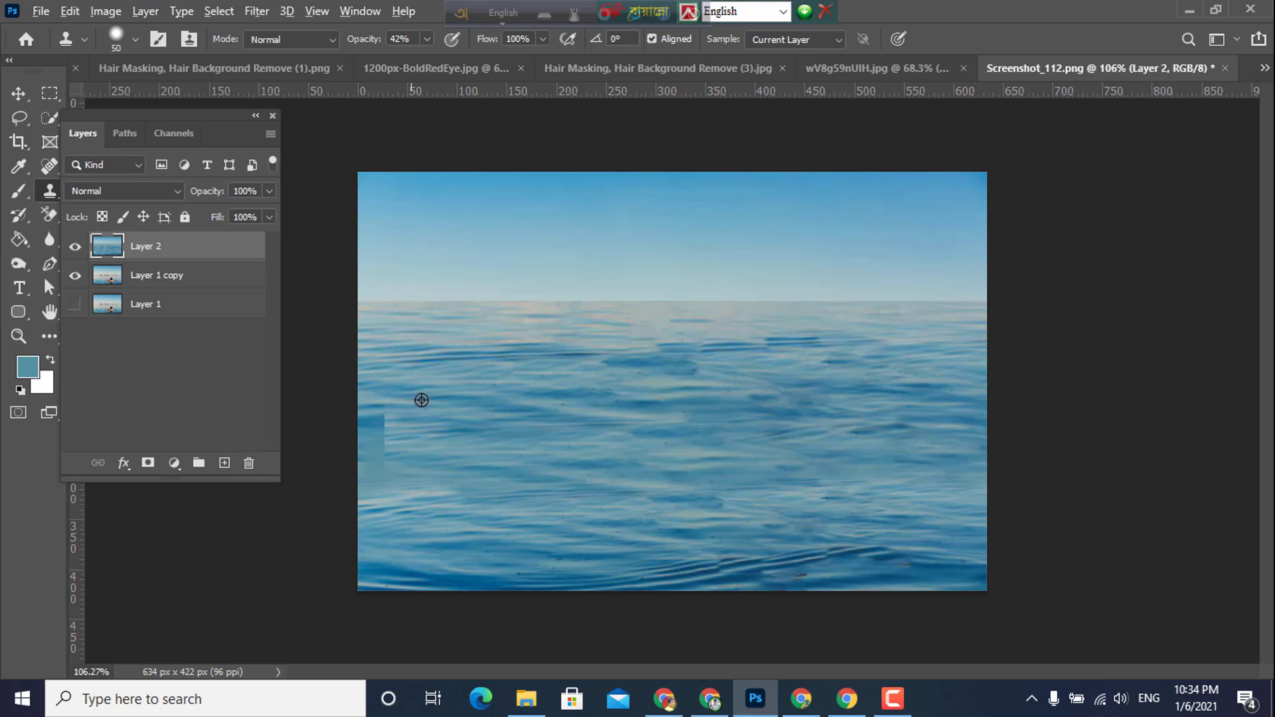
left_click(421, 400, "alt")
mouse_move(429, 419)
left_mouse_down()
mouse_move(370, 426)
mouse_move(361, 412)
mouse_move(363, 441)
mouse_move(372, 408)
left_mouse_up()
left_click(73, 277)
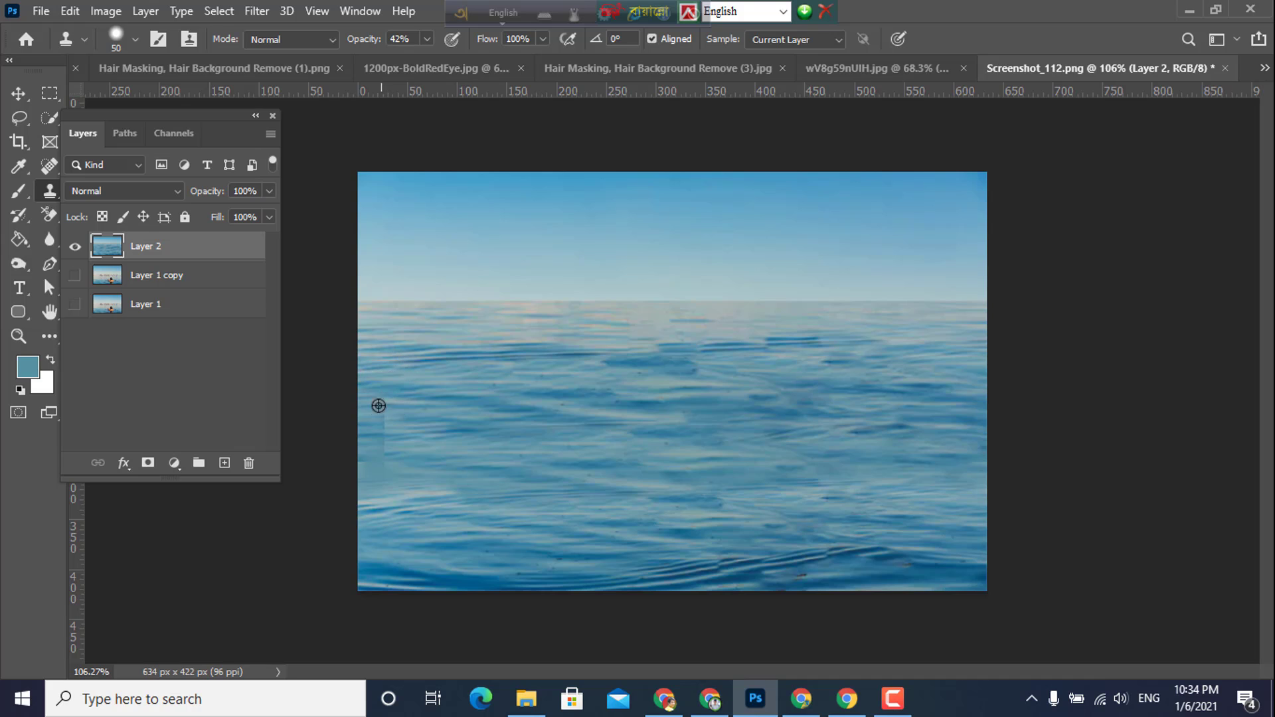
mouse_move(369, 440)
left_mouse_down()
mouse_move(380, 407)
mouse_move(381, 472)
mouse_move(364, 430)
mouse_move(378, 462)
mouse_move(607, 477)
left_mouse_up()
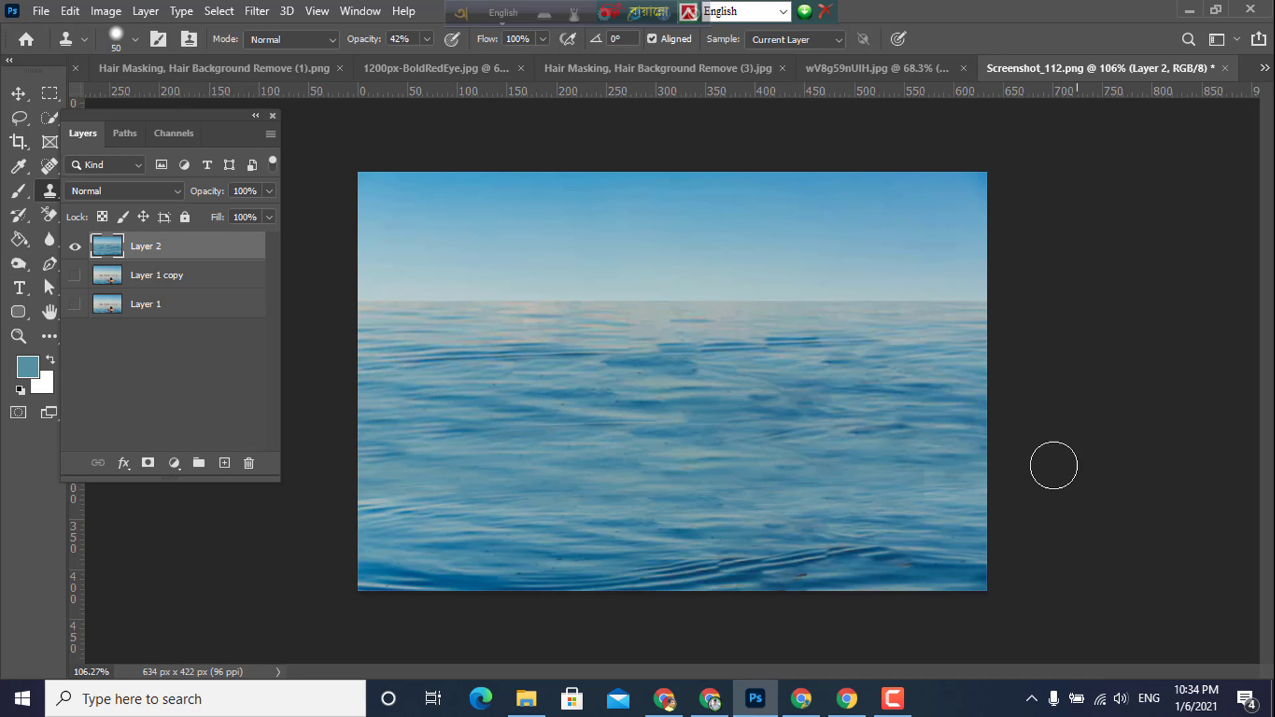
- Clone pale sky over the hard horizon line across the photo's full width with the Clone Stamp at 42% opacity
scroll(687, 346, "down", 3)
scroll(687, 346, "up", 4)
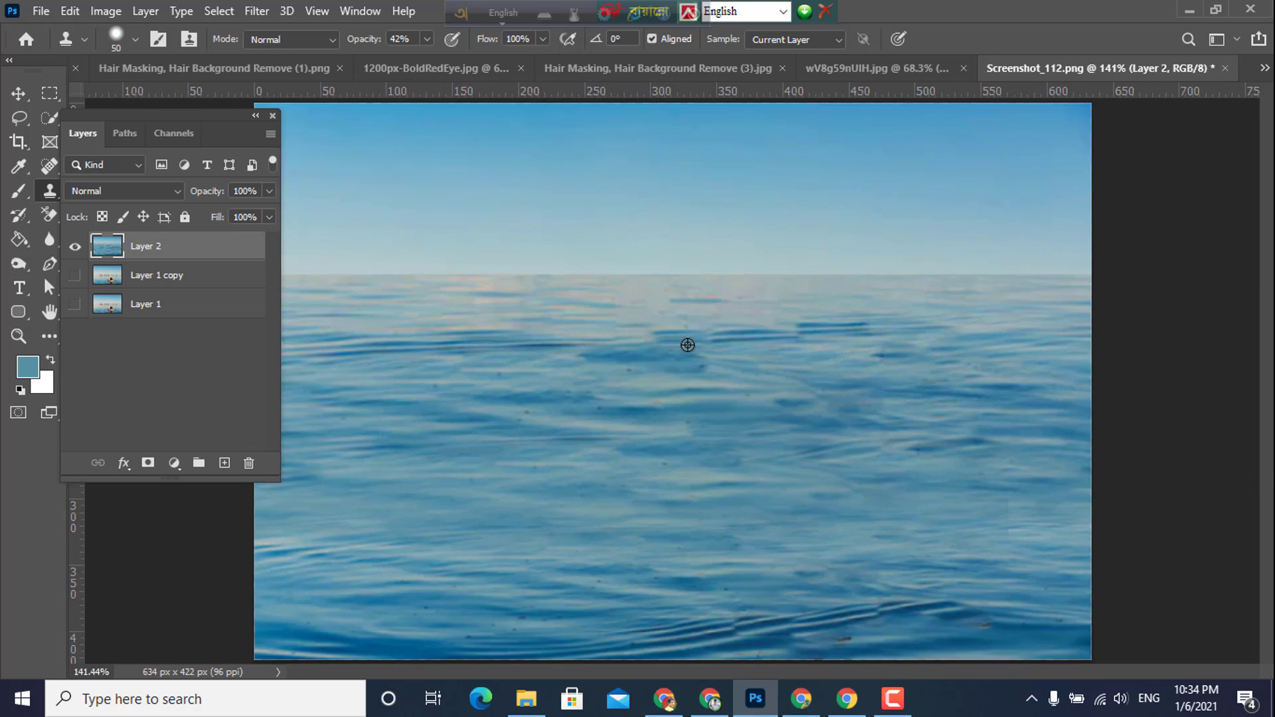
scroll(687, 346, "down", 3)
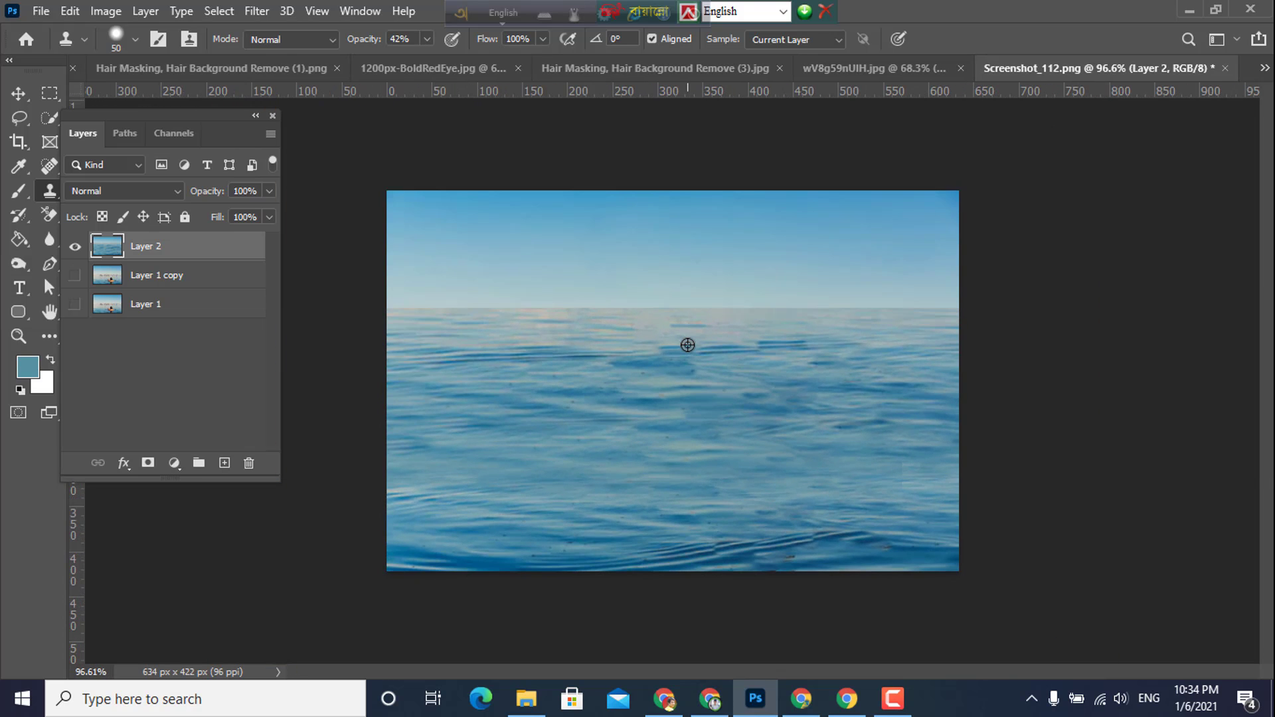
left_click(409, 254, "alt")
mouse_move(396, 288)
left_mouse_down()
mouse_move(517, 321)
mouse_move(390, 314)
mouse_move(640, 306)
left_mouse_up()
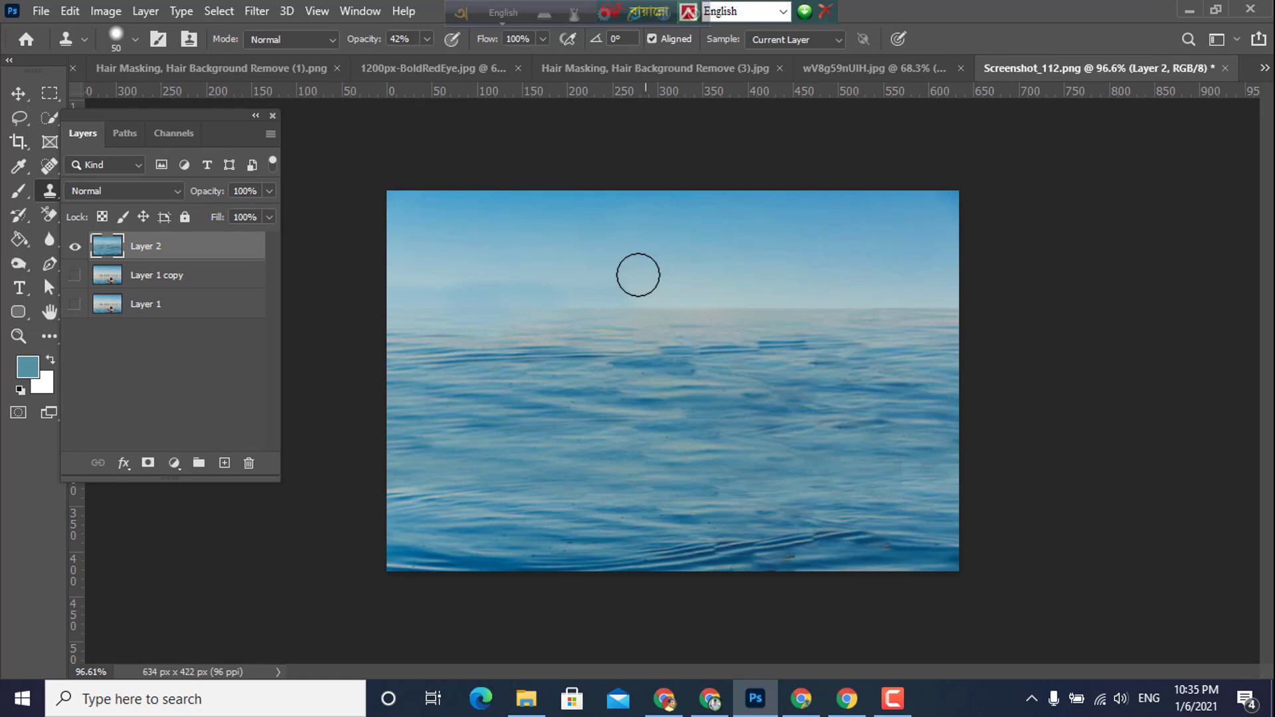
mouse_move(615, 299)
left_mouse_down()
mouse_move(702, 312)
mouse_move(865, 301)
mouse_move(820, 320)
mouse_move(834, 282)
mouse_move(846, 299)
mouse_move(925, 319)
left_mouse_up()
left_click(819, 259, "alt")
left_click(833, 284)
left_click(839, 273, "alt")
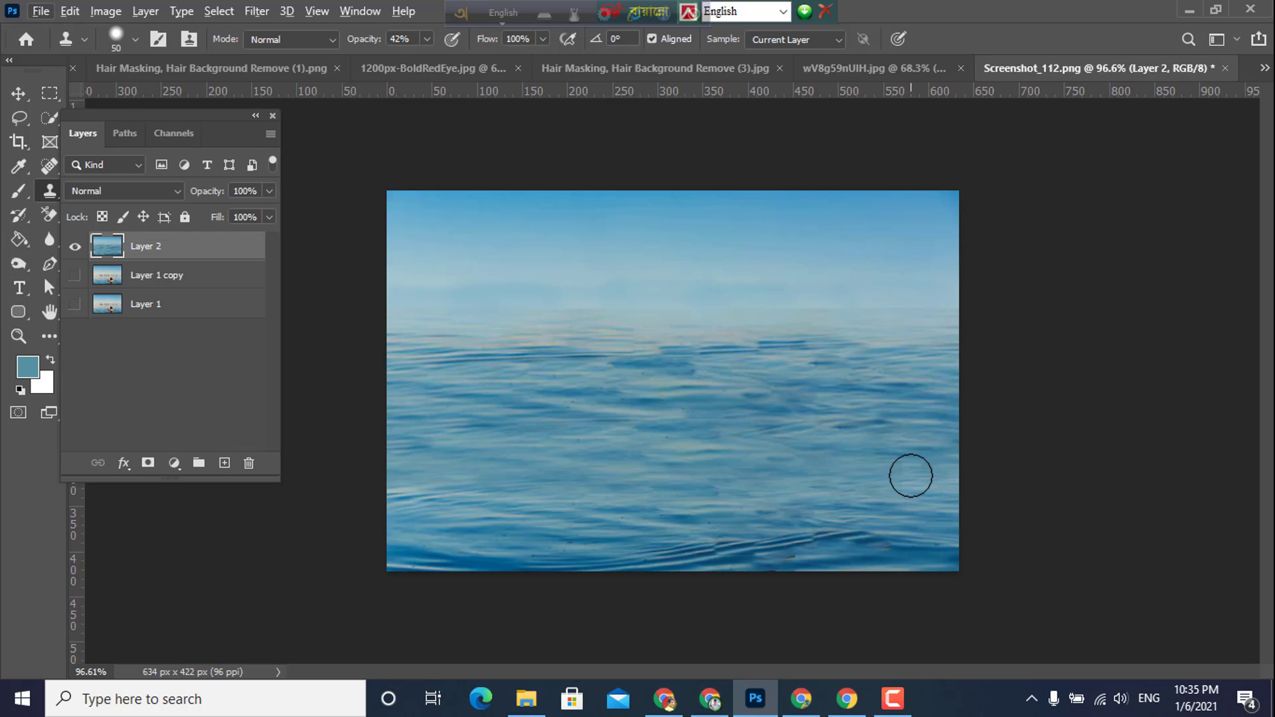
- Try to clone darker water over the hazy horizon at 42% opacity, and undo the strokes
left_click(937, 480, "alt")
left_click_drag(939, 319, 320, 309)
key("ctrl+z")
key("ctrl+z")
key("ctrl+z")
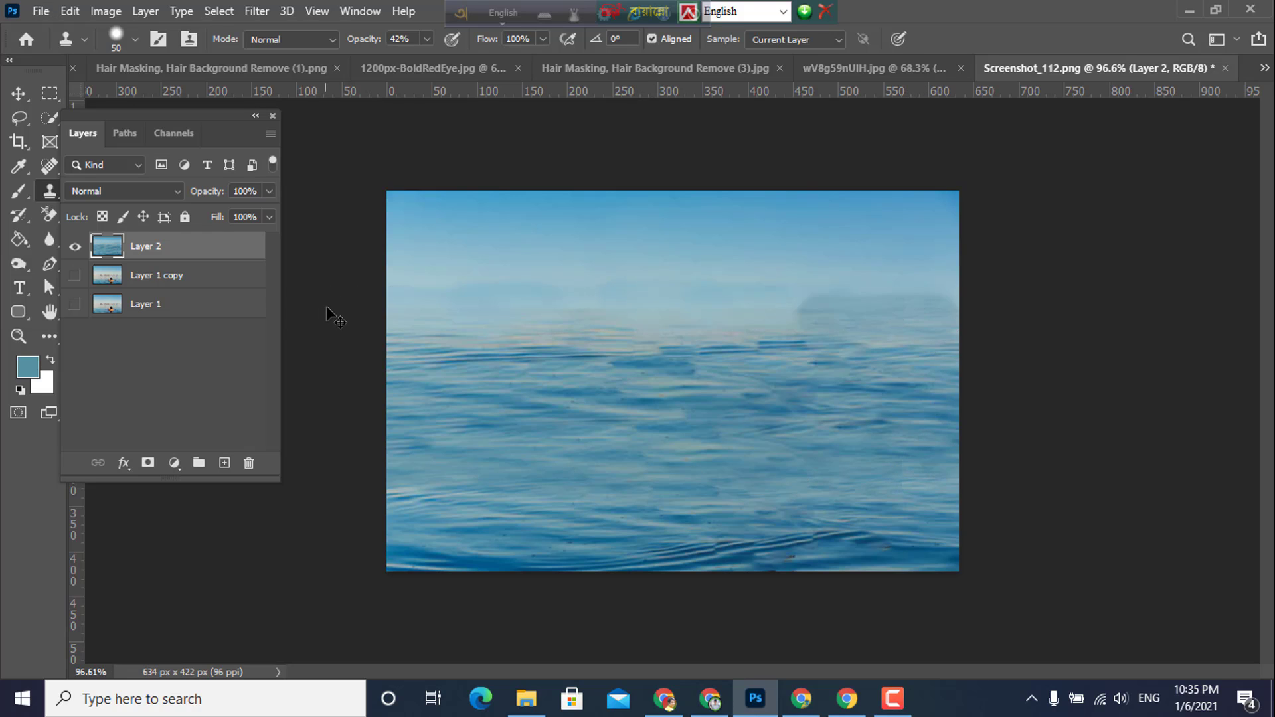
- Set the Clone Stamp opacity to 9% and clone faint water ripples across the hazy band above the horizon
left_click(427, 39)
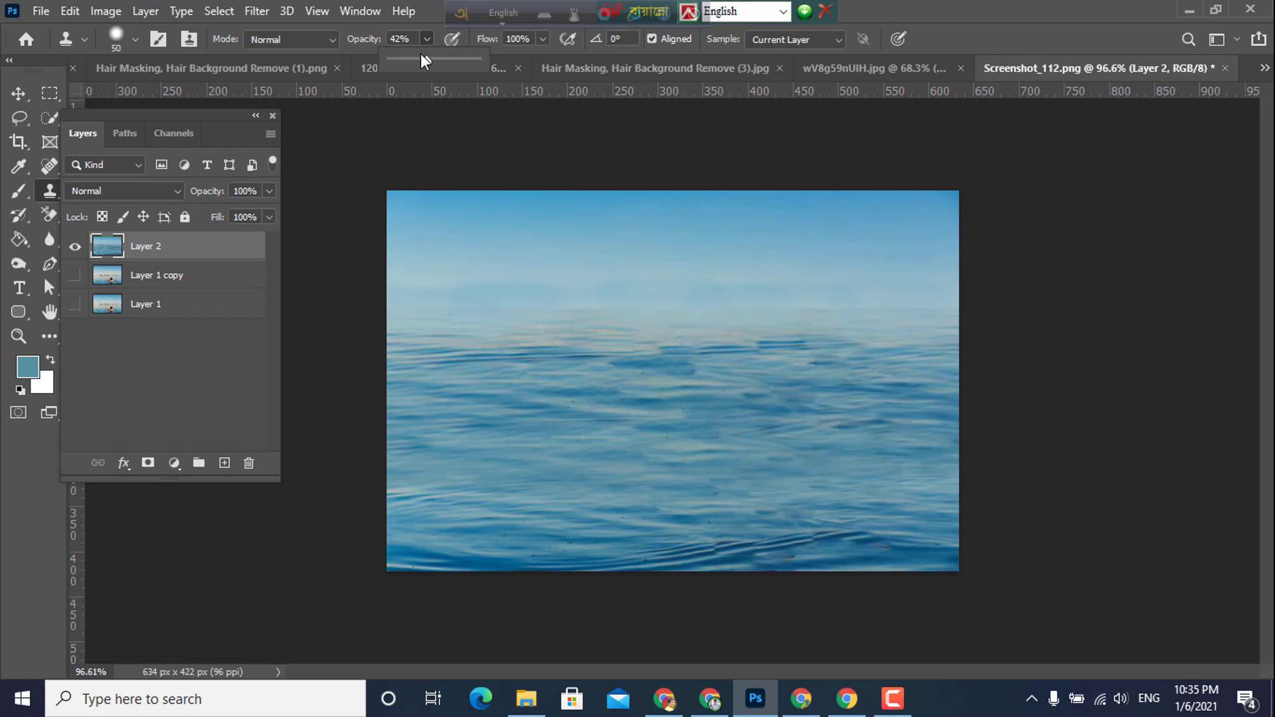
left_click(921, 524, "alt")
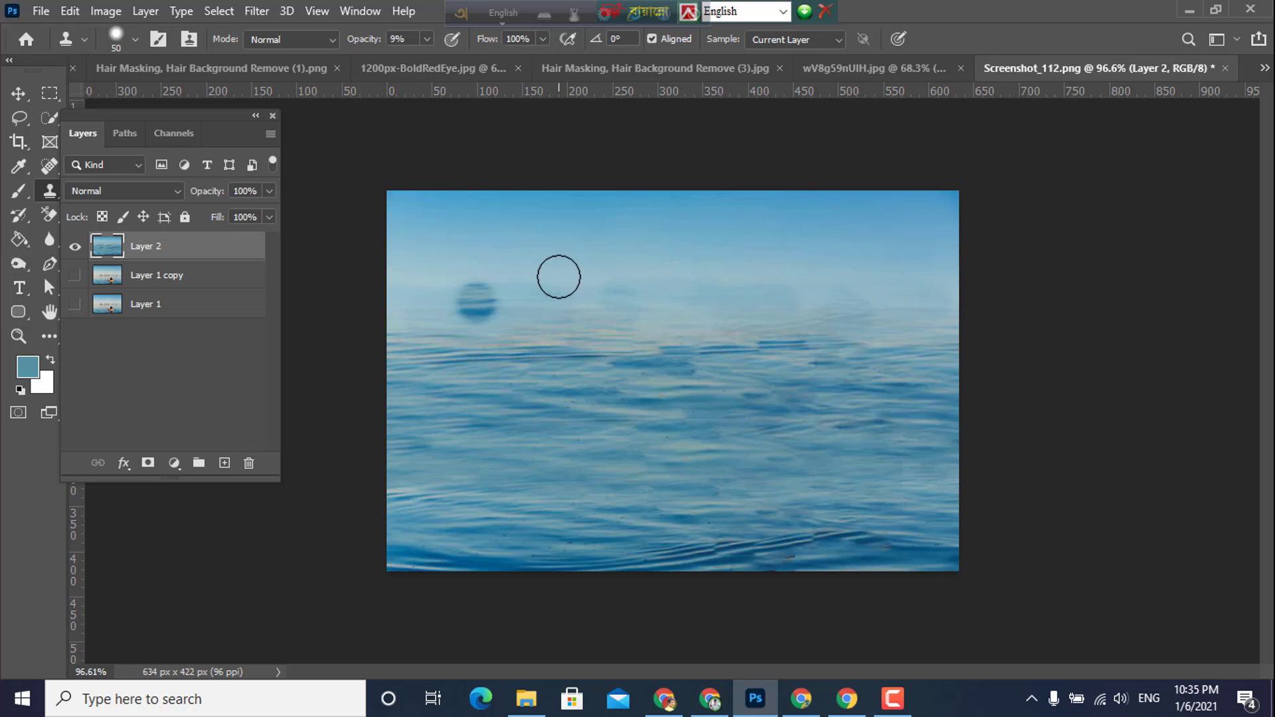
mouse_move(393, 270)
left_mouse_down()
mouse_move(606, 287)
mouse_move(526, 289)
mouse_move(792, 293)
mouse_move(700, 294)
mouse_move(924, 281)
left_mouse_up()
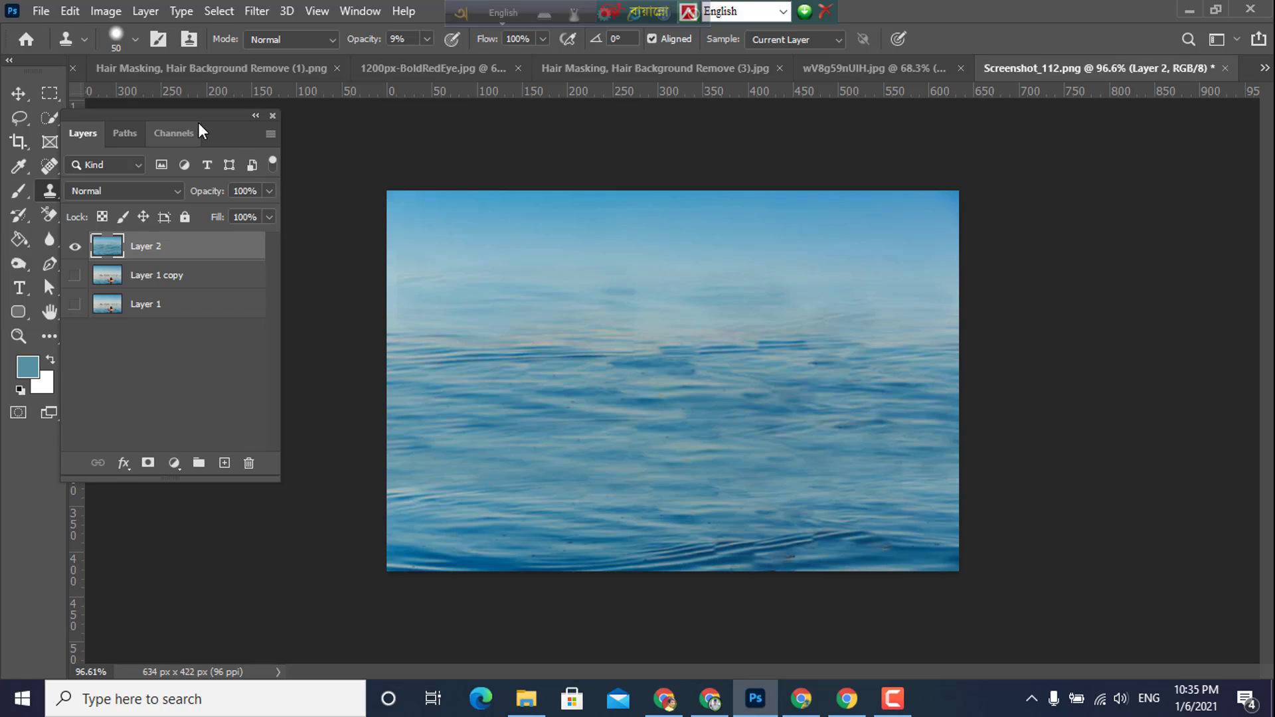
- Detach and close the Channels panel and move the Layers panel to the empty area right of the photo
left_click_drag(198, 124, 319, 154)
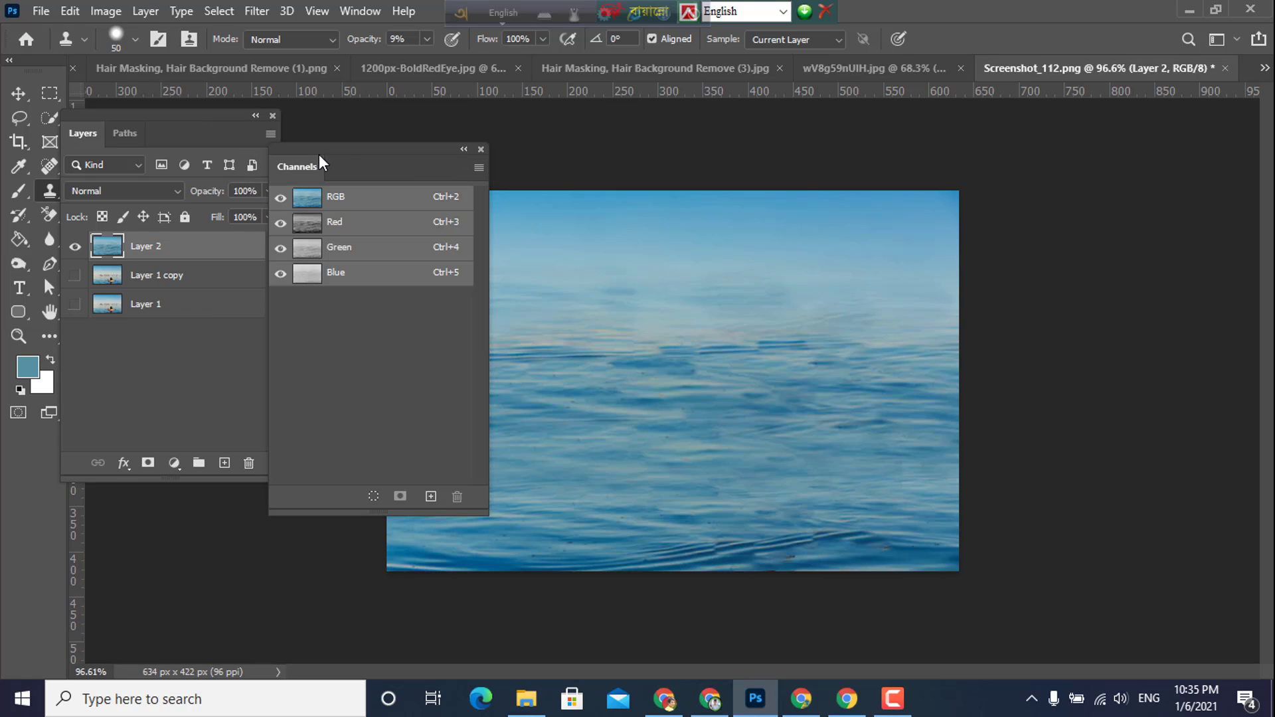
left_click(481, 150)
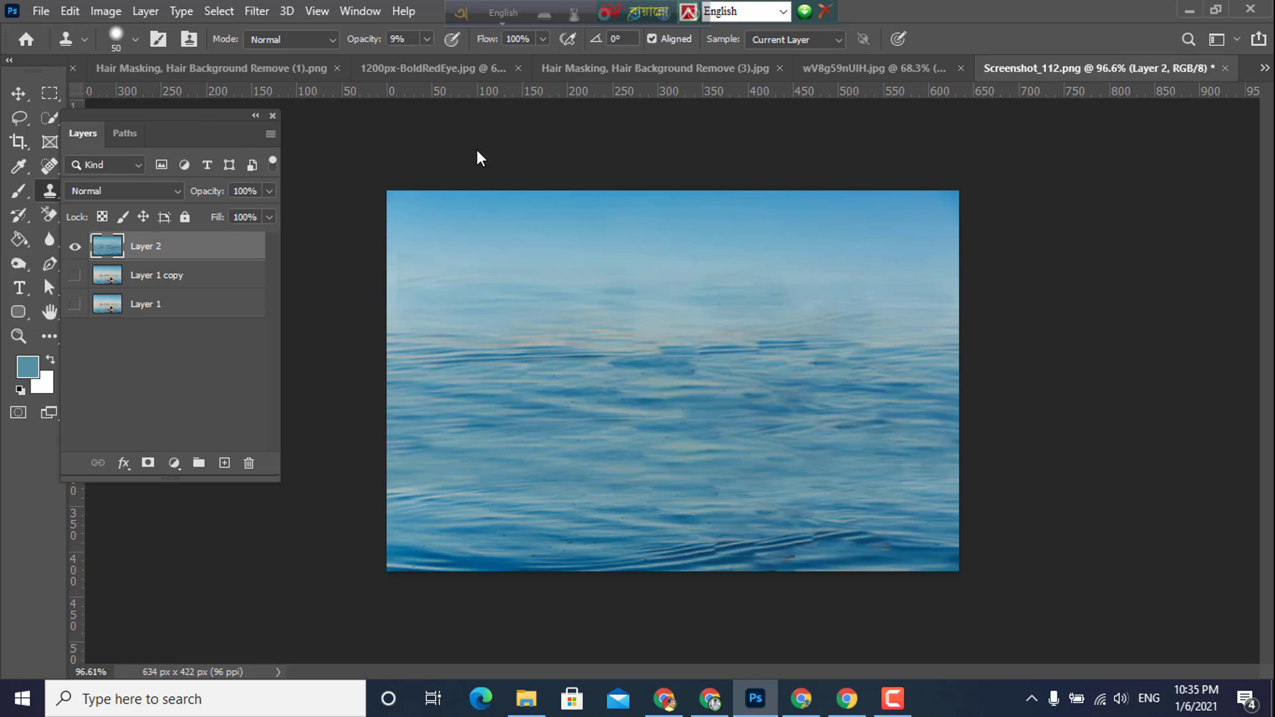
left_click_drag(181, 113, 1117, 184)
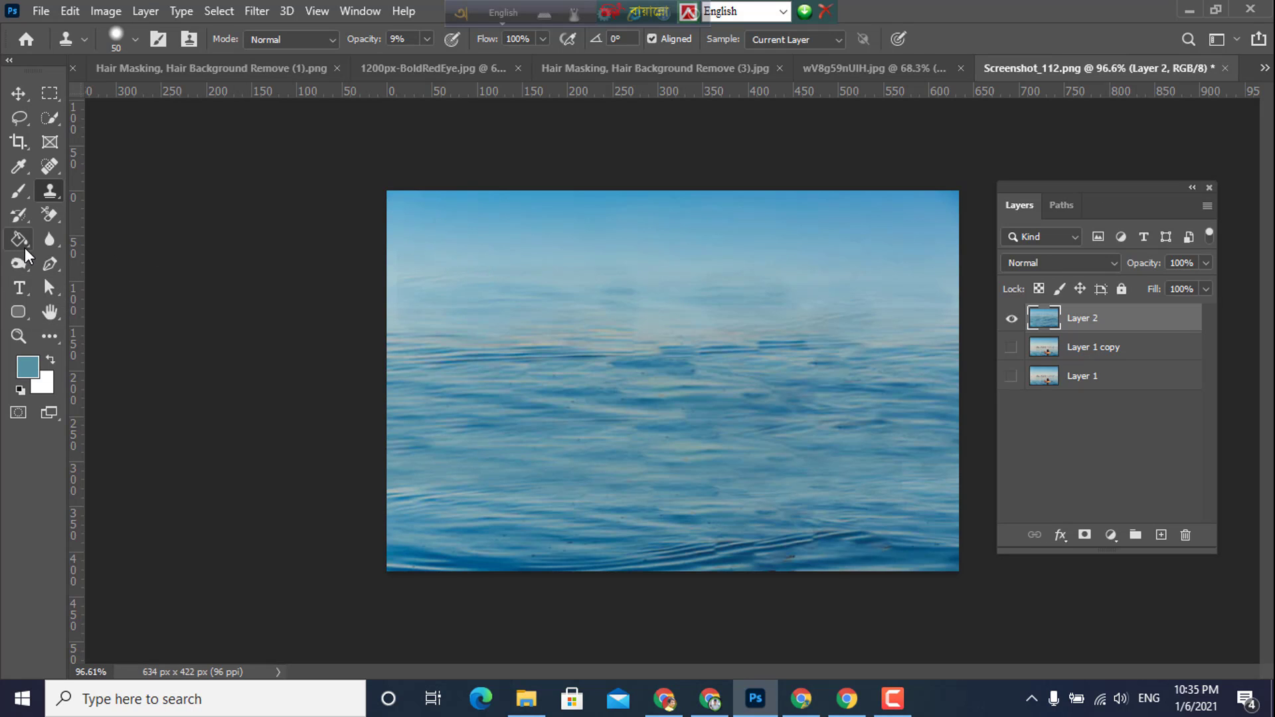
- Soften the rippled water on Layer 2 with the Blur tool at 50% strength and brush size 40
left_click(48, 244)
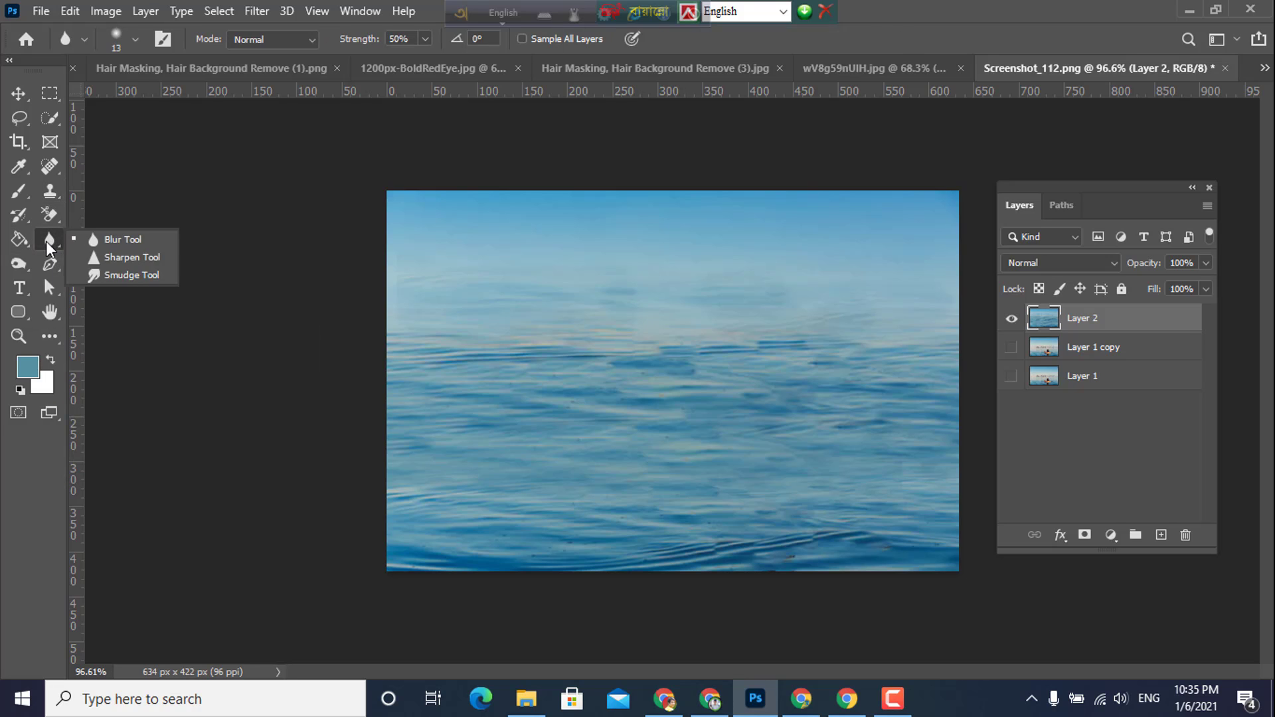
left_click(133, 244)
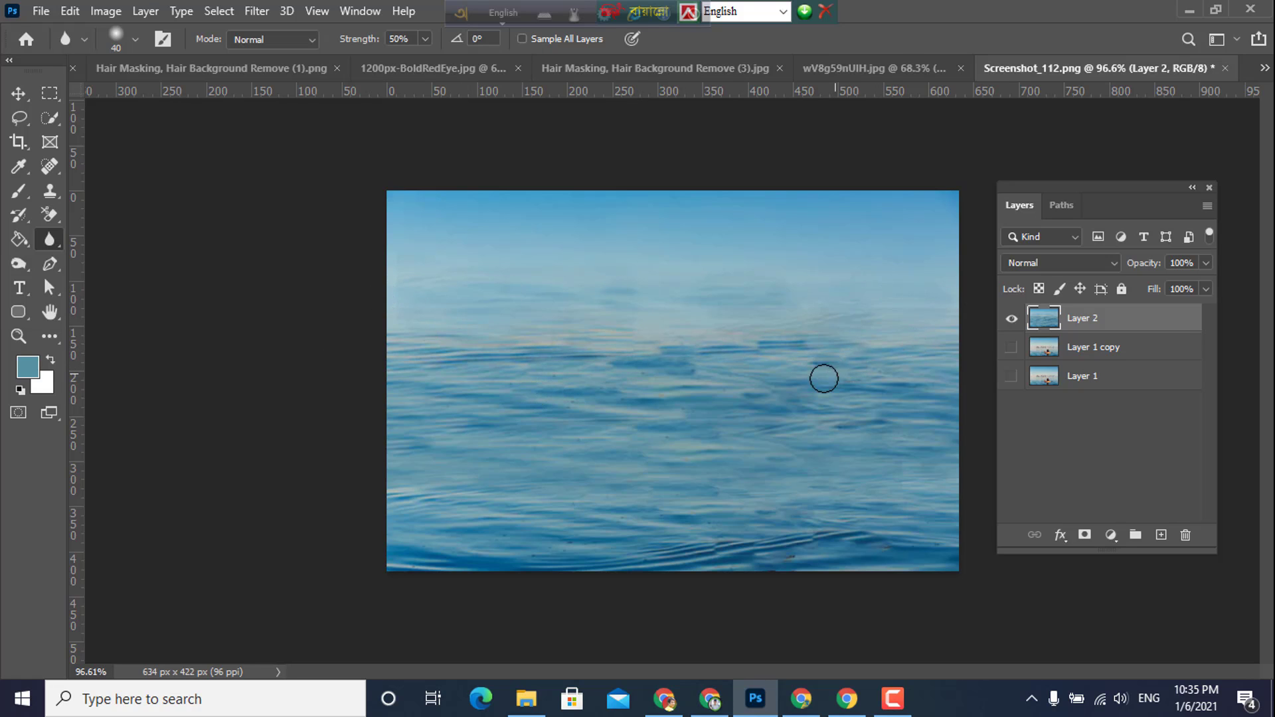
right_click(54, 235)
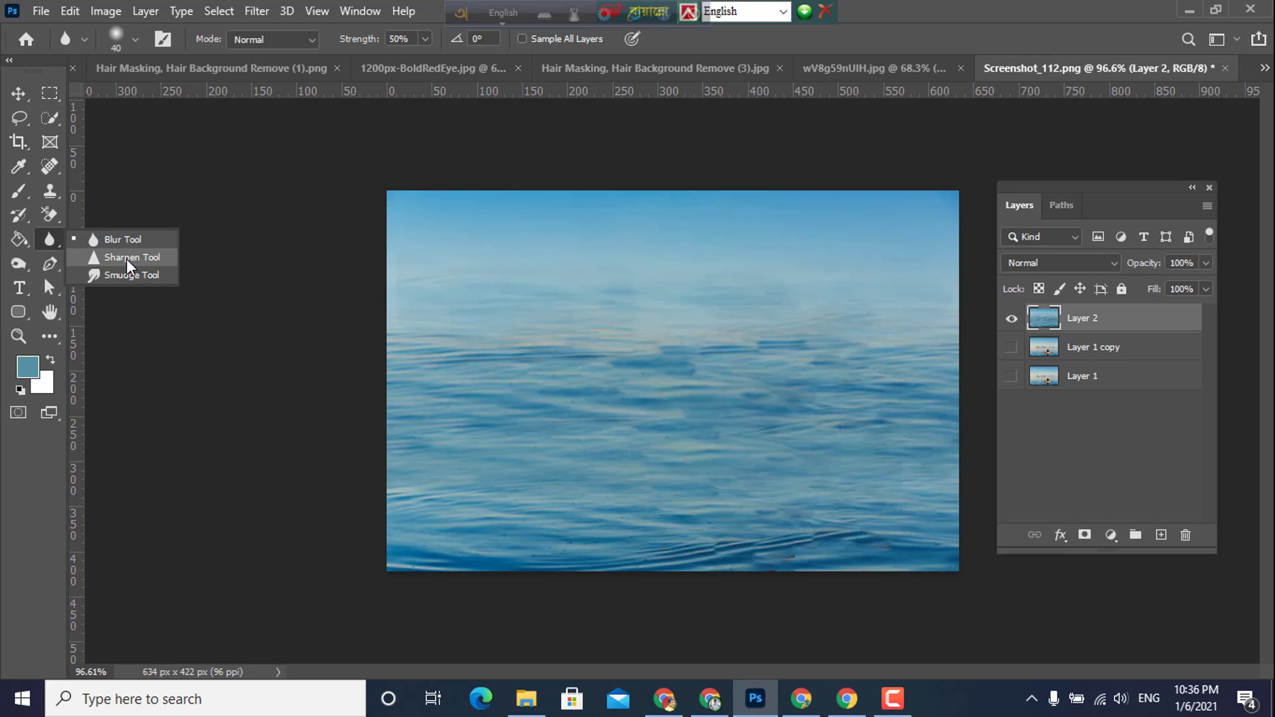
left_click(7, 241)
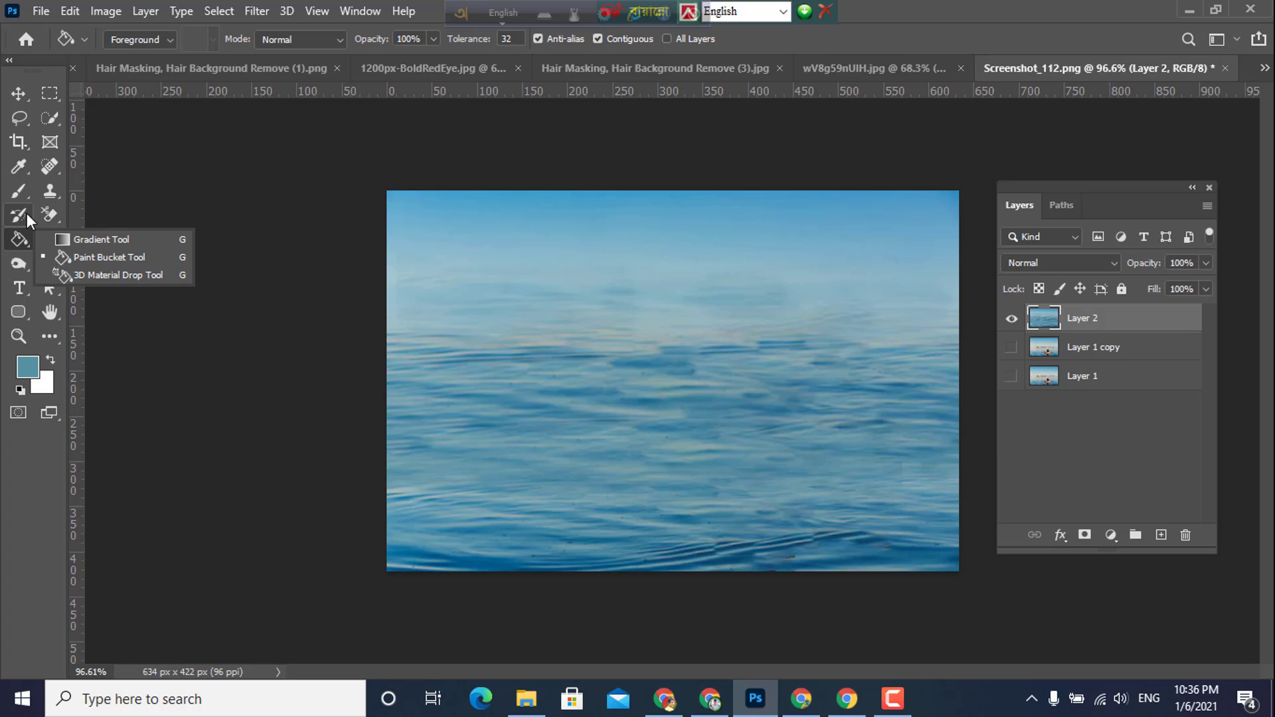
left_click(6, 261)
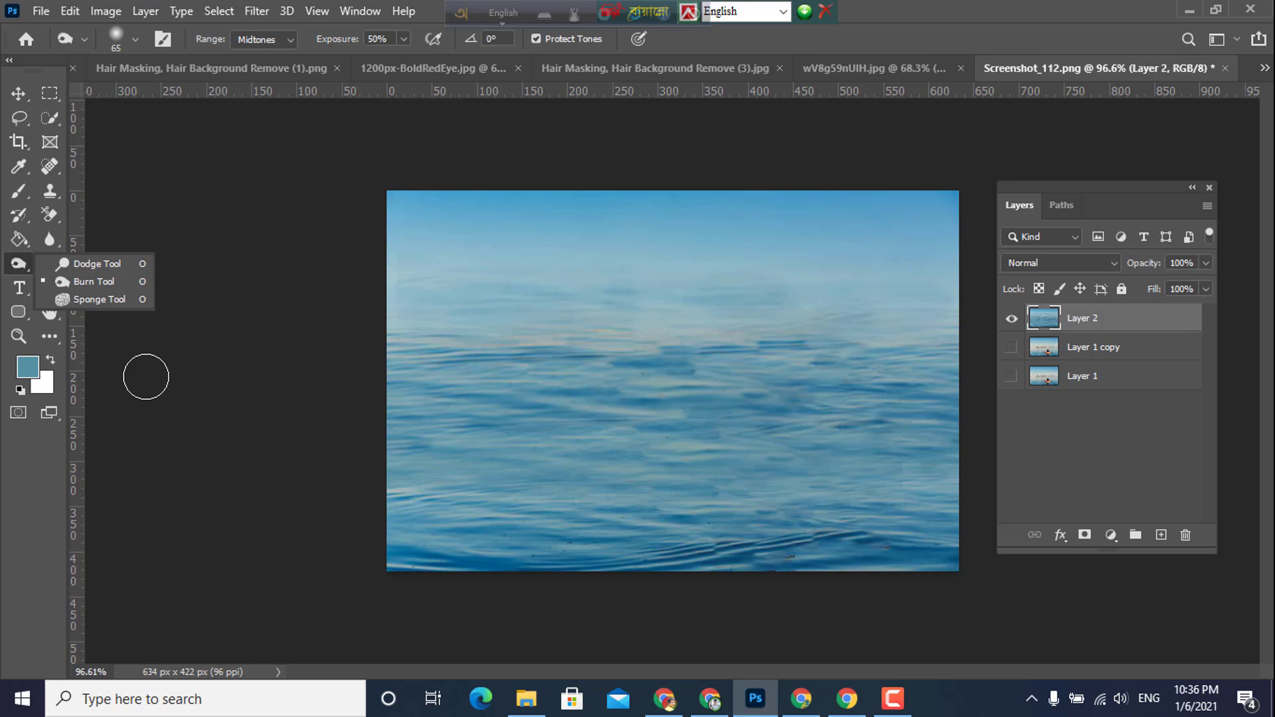
- Close Screenshot_112.png without saving and bring up the image Hair Masking, Hair Background Remove (1).jpg
left_click(18, 95)
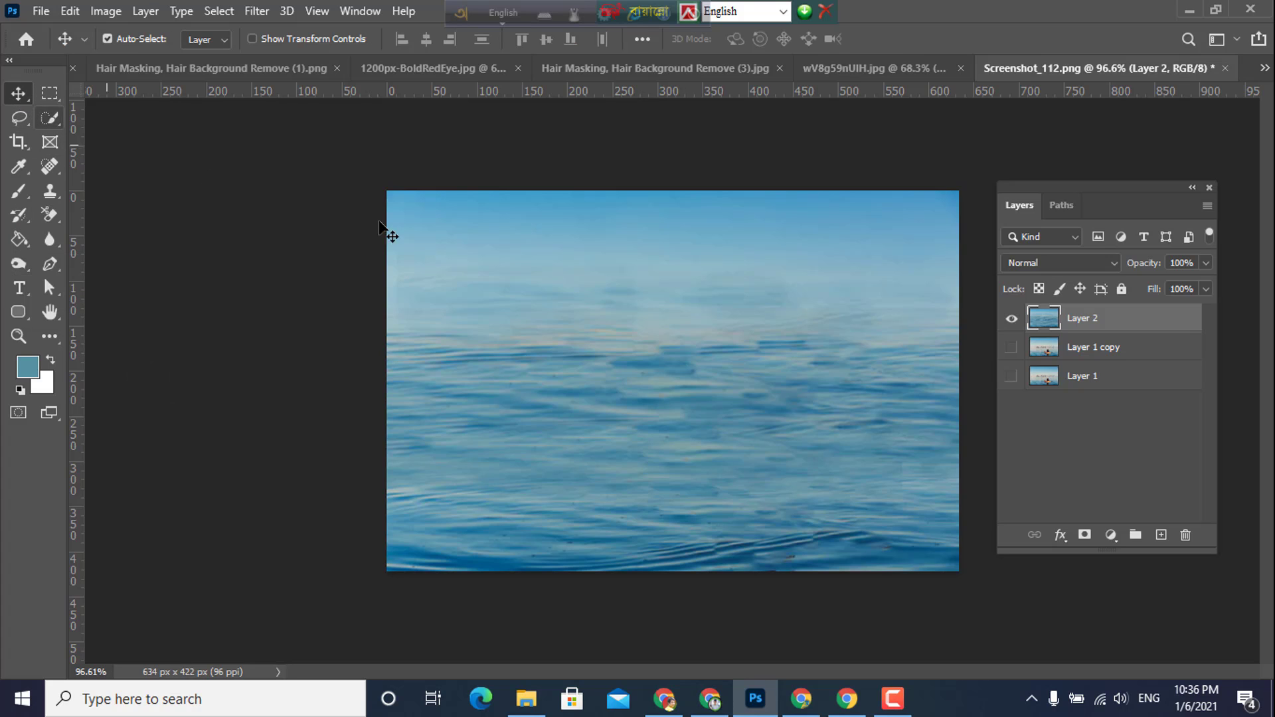
left_click(1225, 68)
left_click(633, 269)
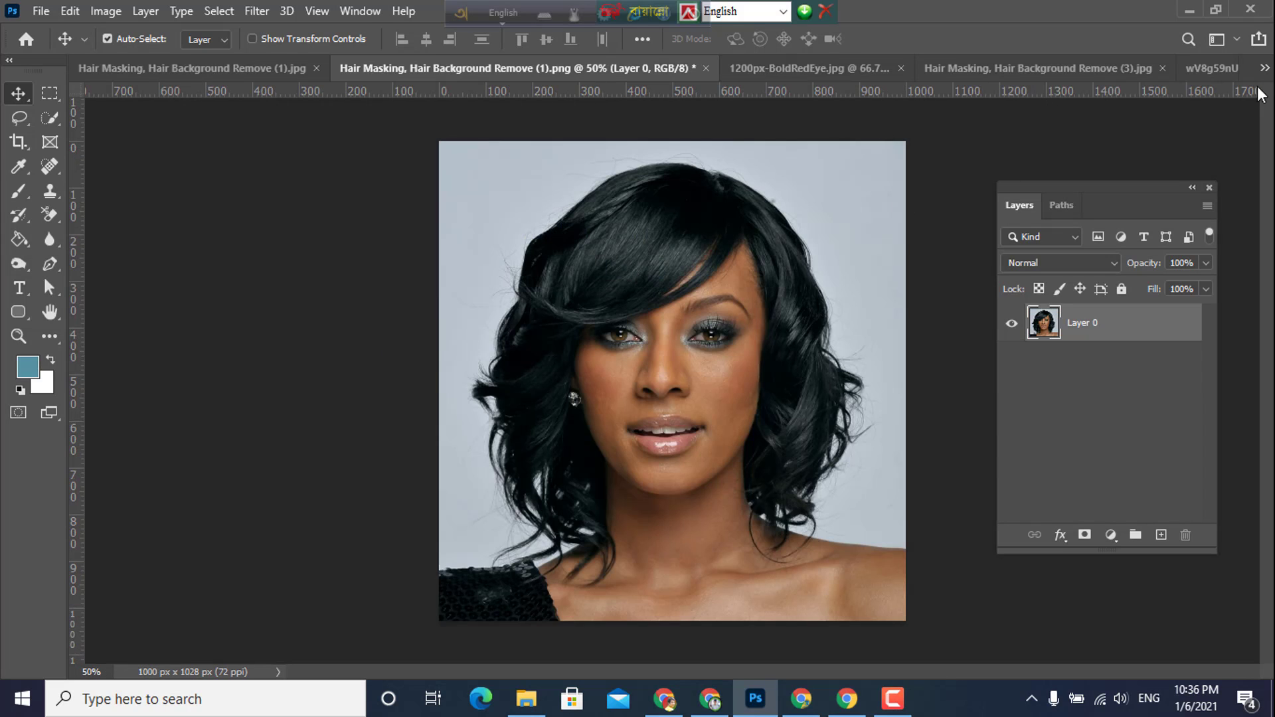
left_click(1218, 69)
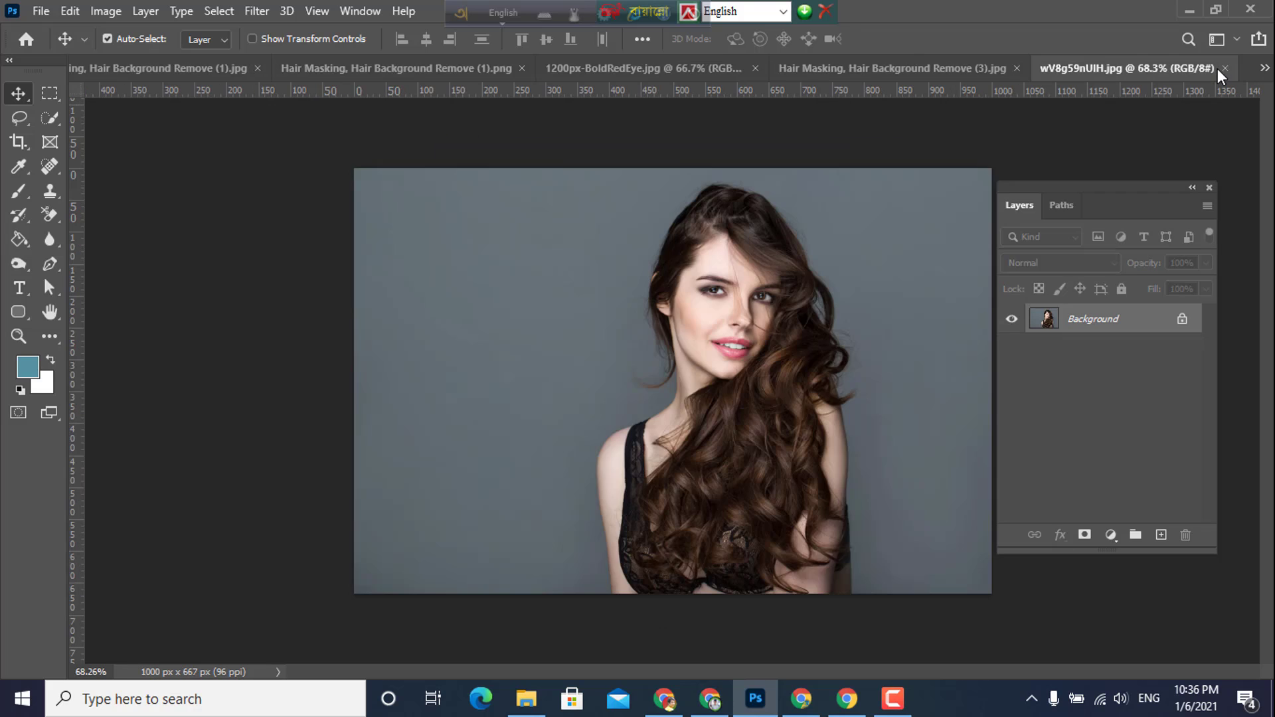
left_click(982, 66)
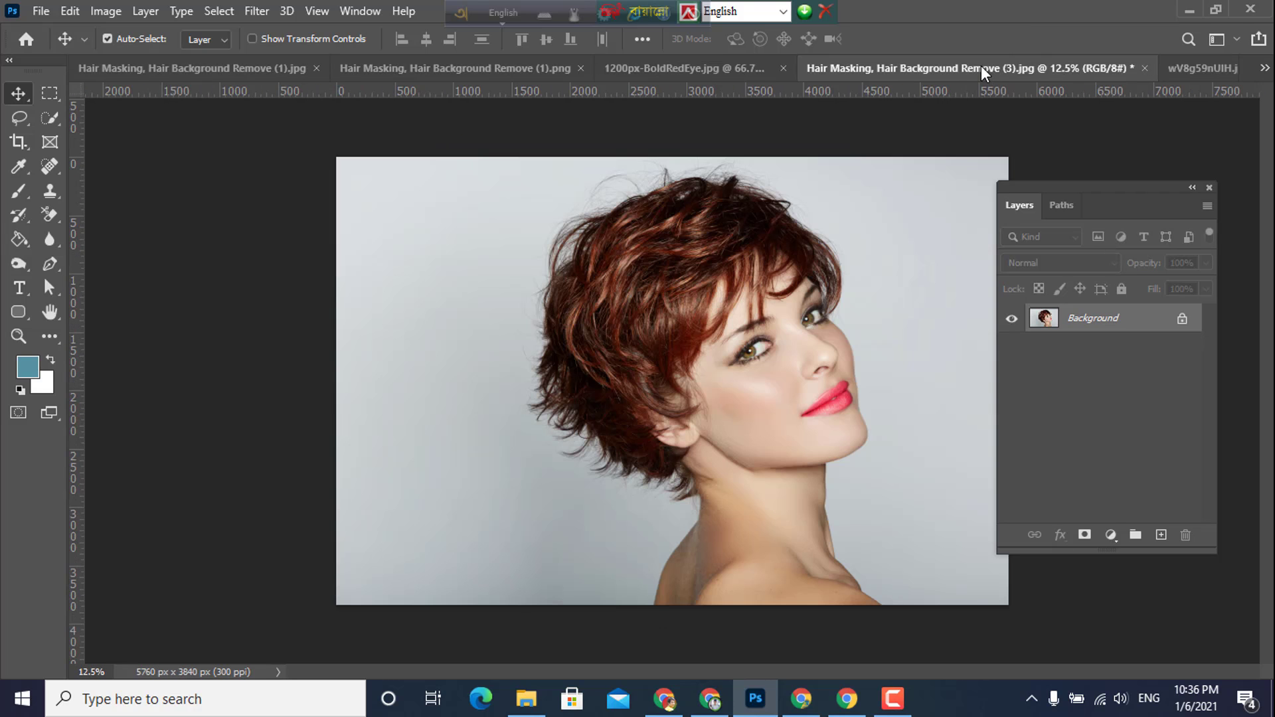
left_click(174, 67)
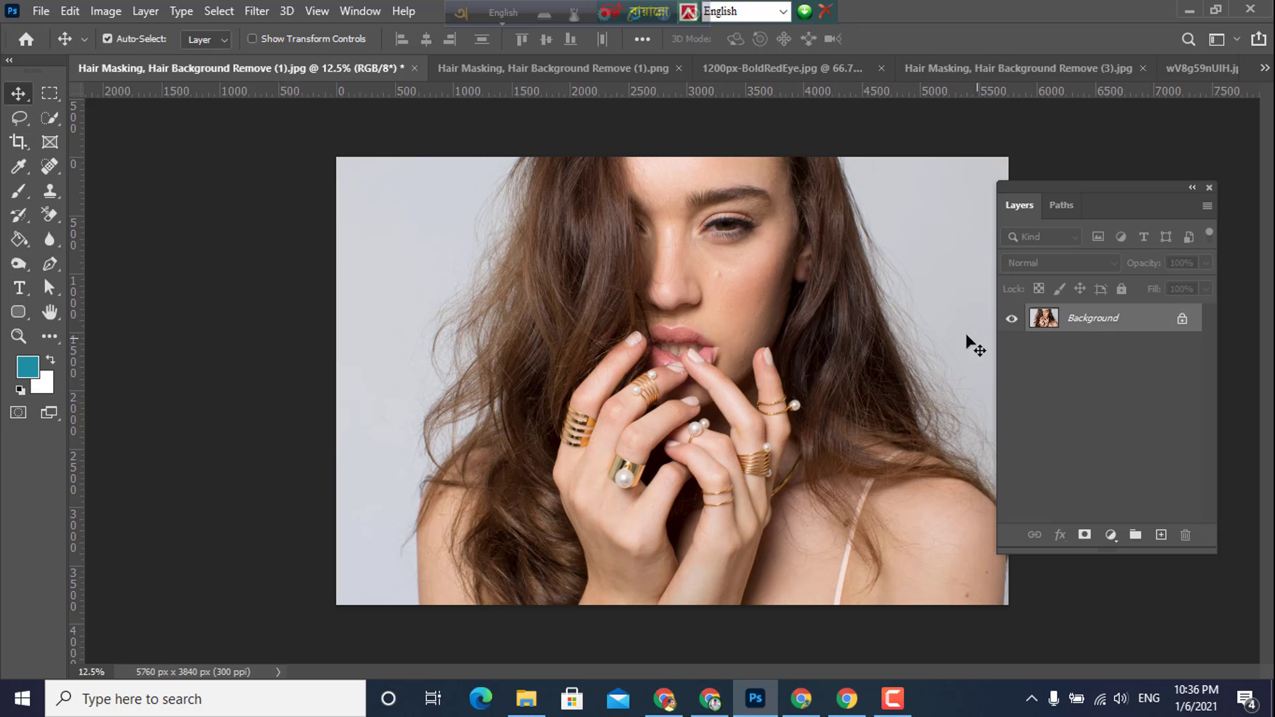
- Duplicate the Background layer, hide the original, and erase the copy's gray backdrop left of the hair with the Eraser at size 800
left_click_drag(1109, 332, 1161, 535)
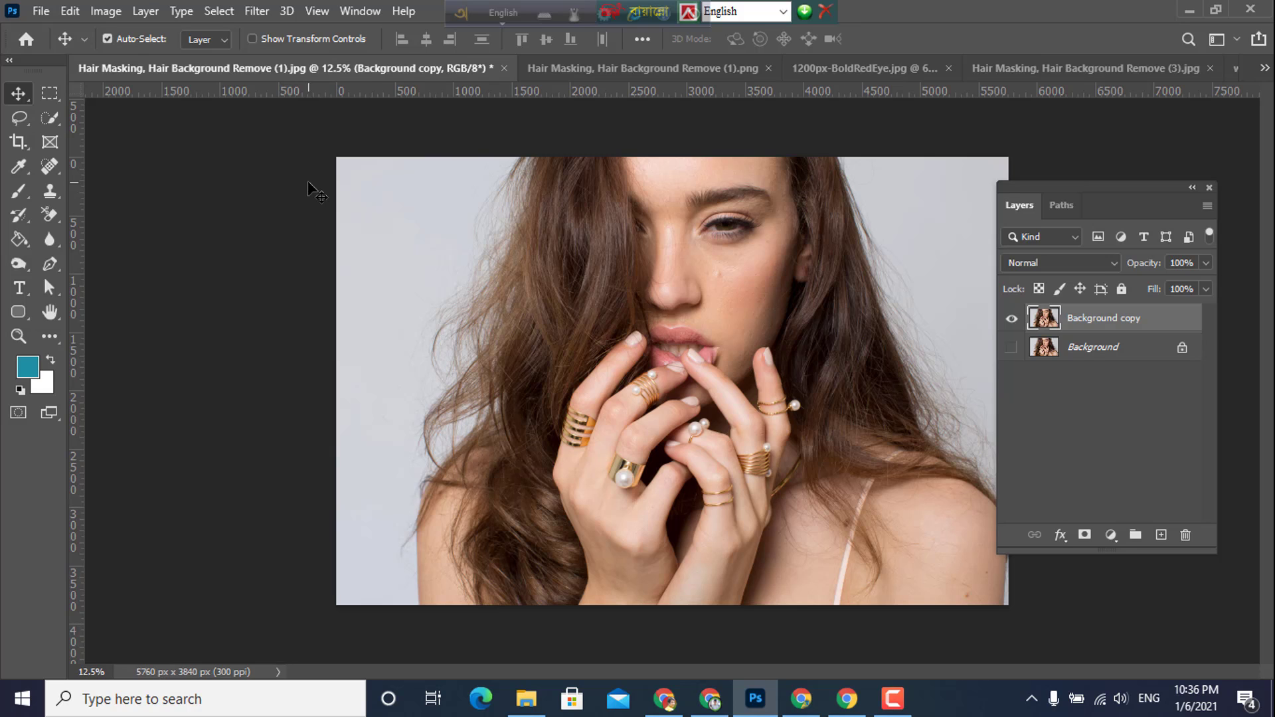
left_click(50, 214)
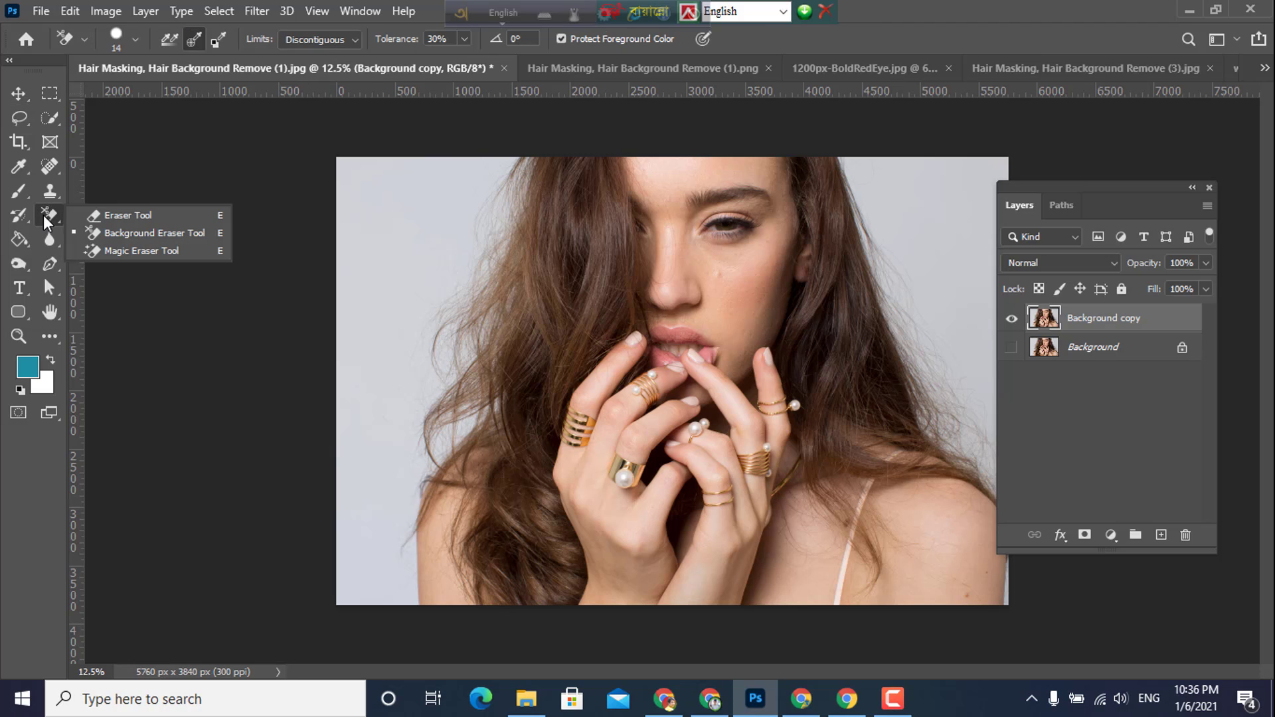
left_click(146, 221)
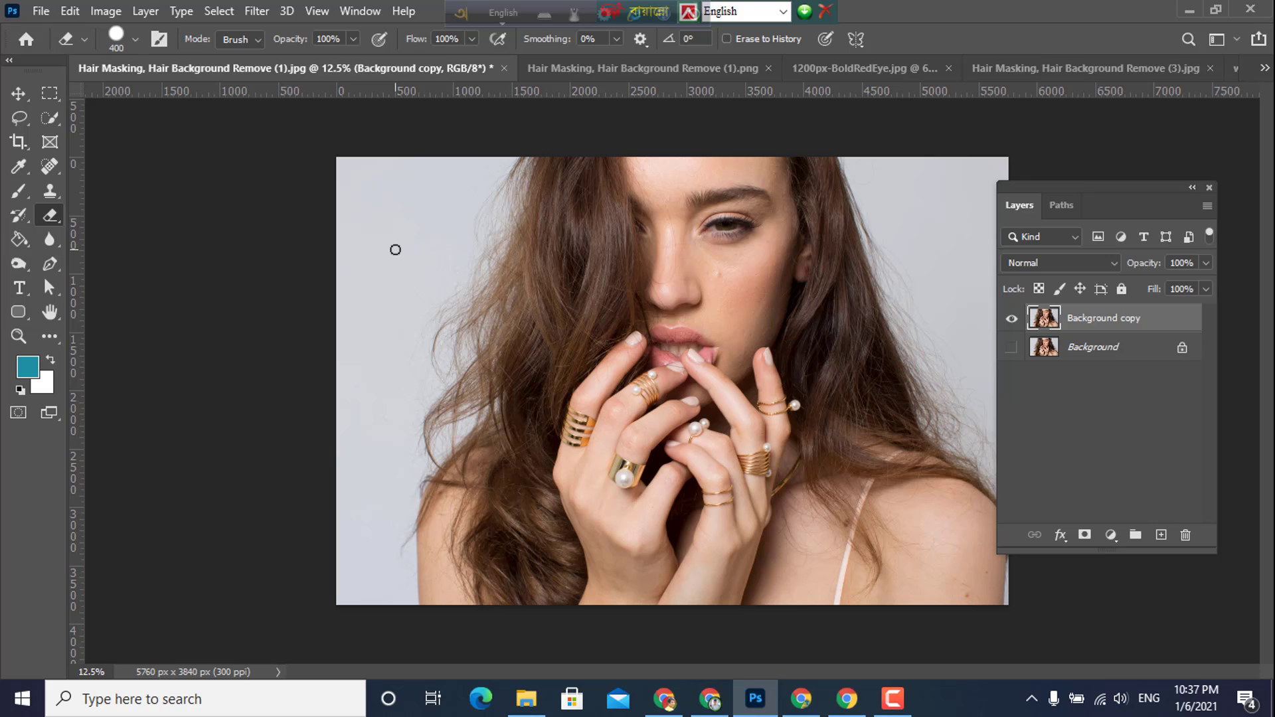
key("bracketright")
key("bracketright")
key("bracketright")
key("bracketright")
mouse_move(393, 248)
left_mouse_down()
mouse_move(355, 414)
mouse_move(386, 261)
mouse_move(432, 154)
mouse_move(346, 170)
mouse_move(305, 229)
mouse_move(312, 619)
mouse_move(371, 512)
mouse_move(467, 120)
mouse_move(451, 240)
mouse_move(388, 475)
mouse_move(375, 631)
mouse_move(375, 572)
left_mouse_up()
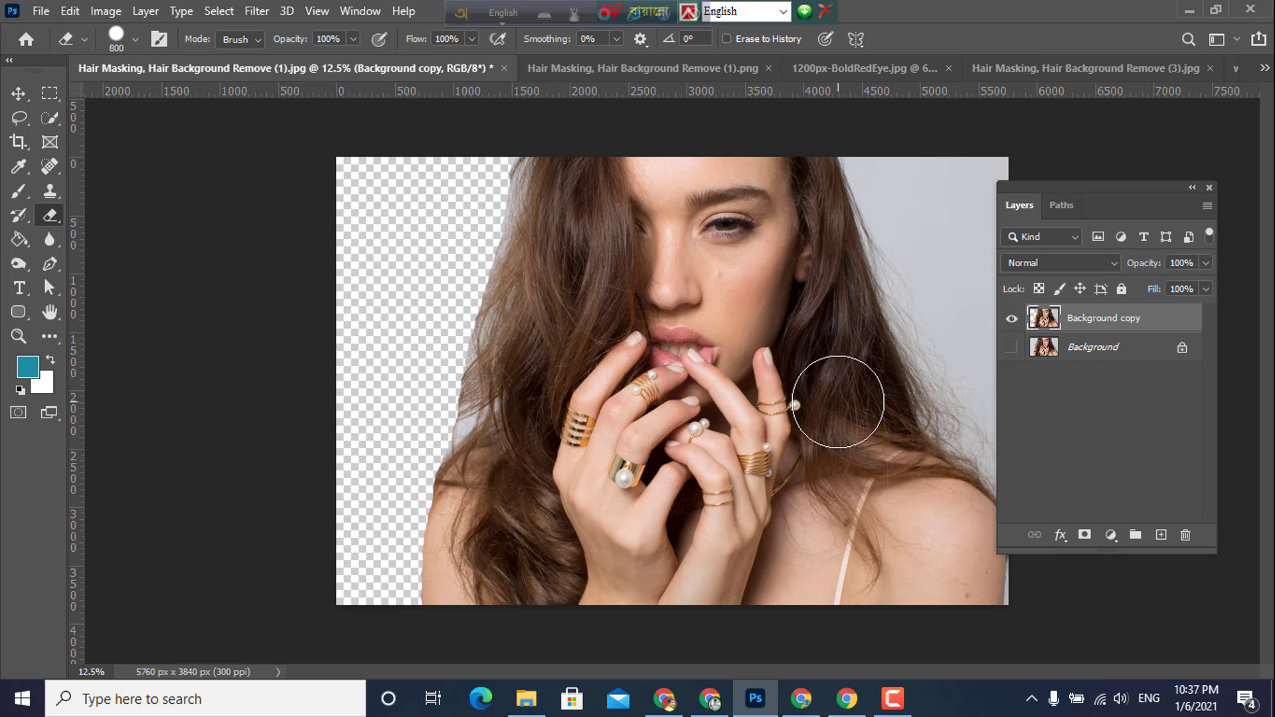
- Erase the gray backdrop right of the woman's hair on the Background copy layer with the Eraser at size 800
scroll(838, 402, "up", 4)
left_click_drag(850, 402, 498, 438)
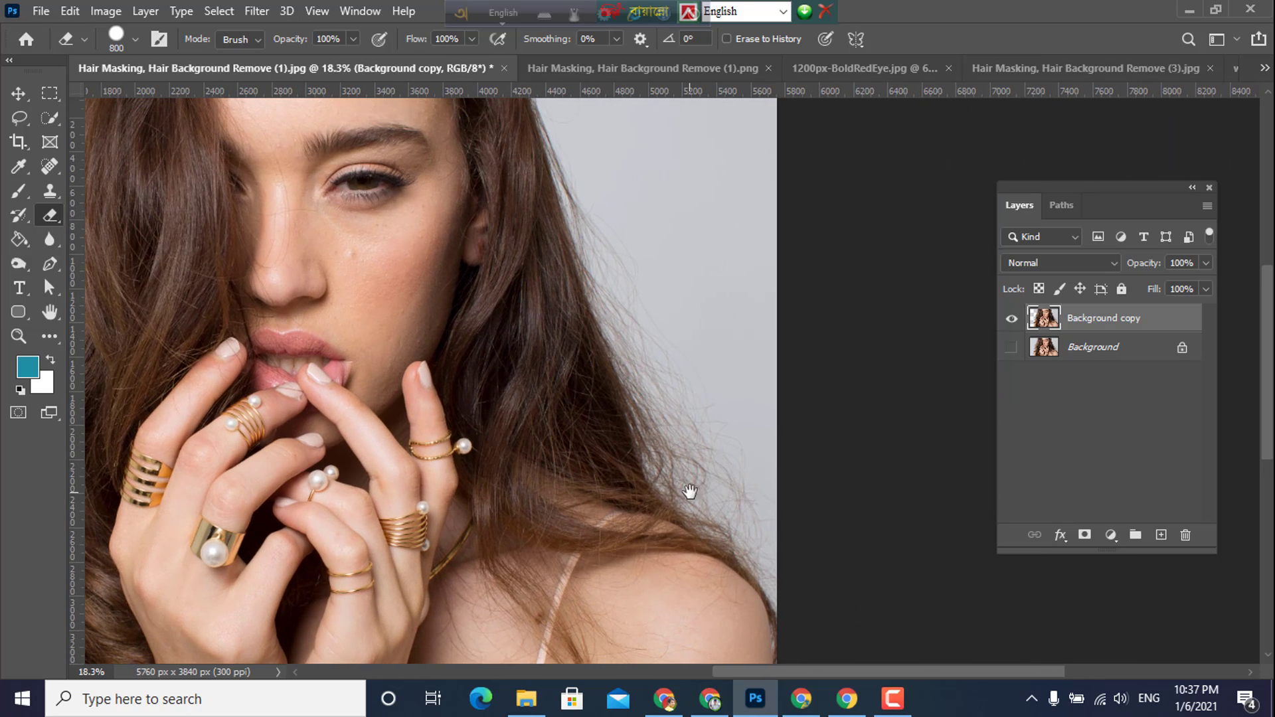
left_click_drag(640, 418, 642, 463)
left_click(764, 552)
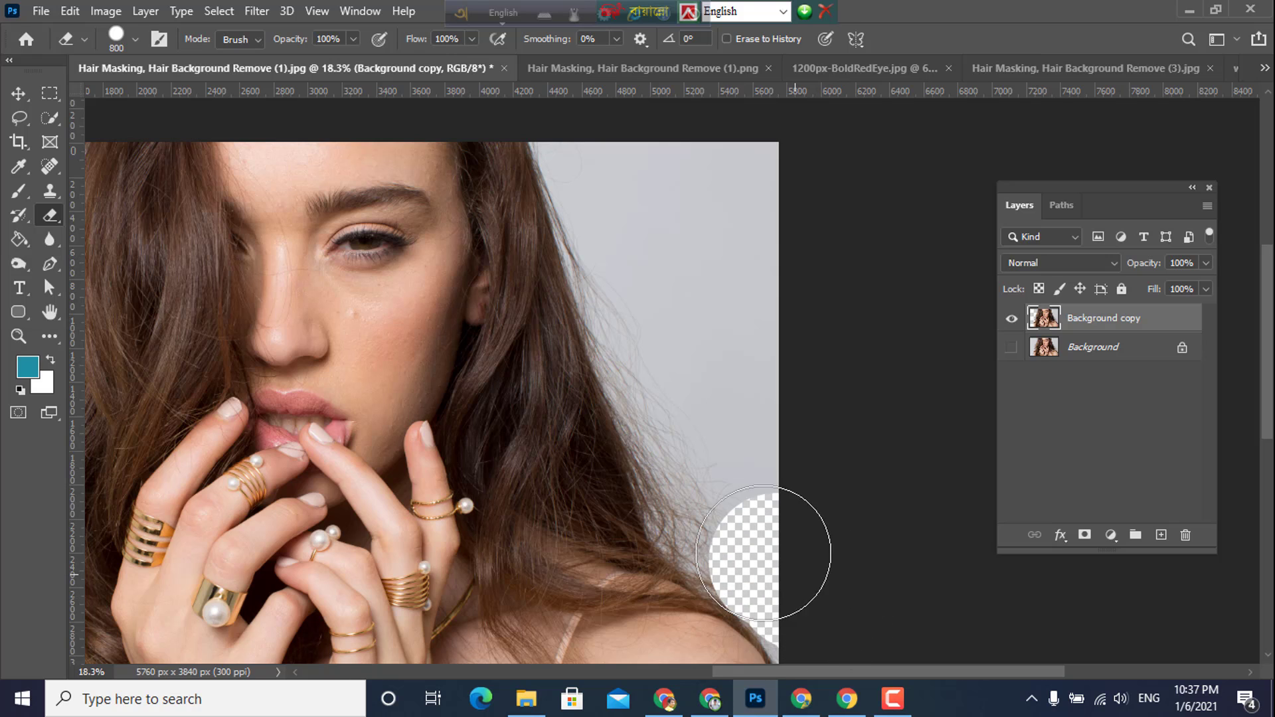
mouse_move(763, 552)
left_mouse_down()
mouse_move(711, 504)
mouse_move(638, 246)
mouse_move(578, 126)
mouse_move(660, 319)
mouse_move(677, 396)
left_mouse_up()
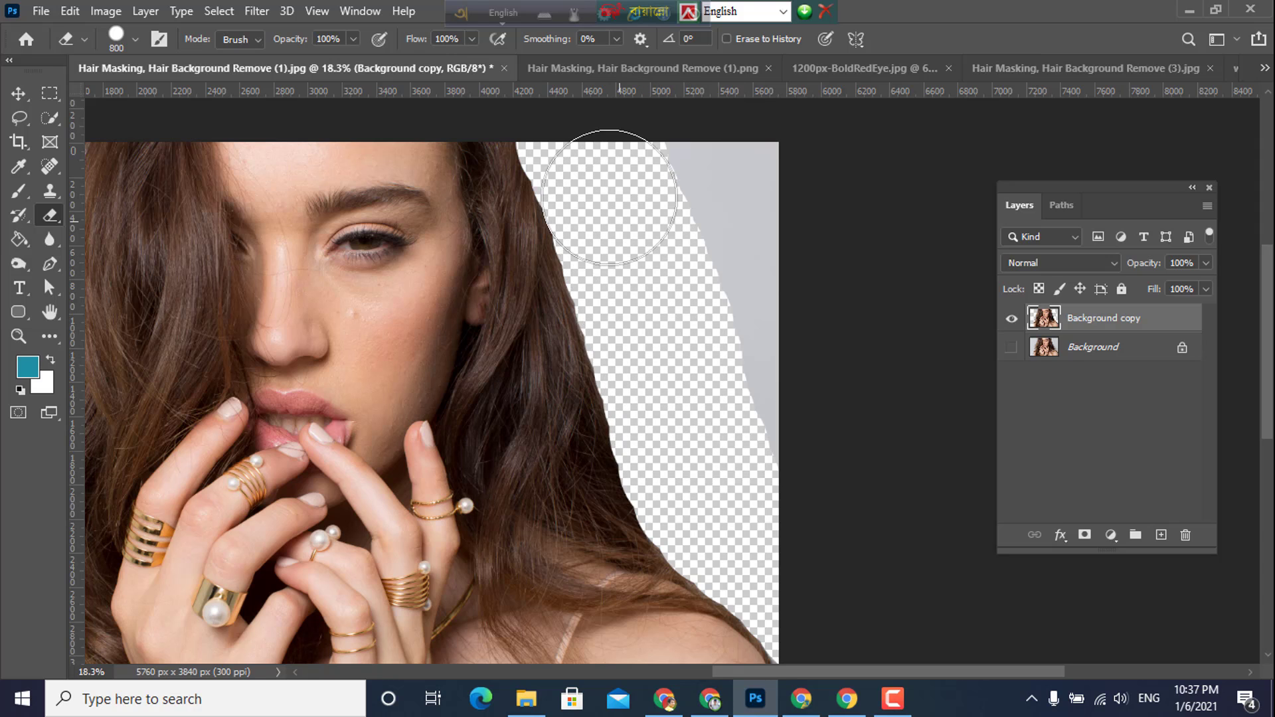
left_click_drag(697, 241, 727, 266)
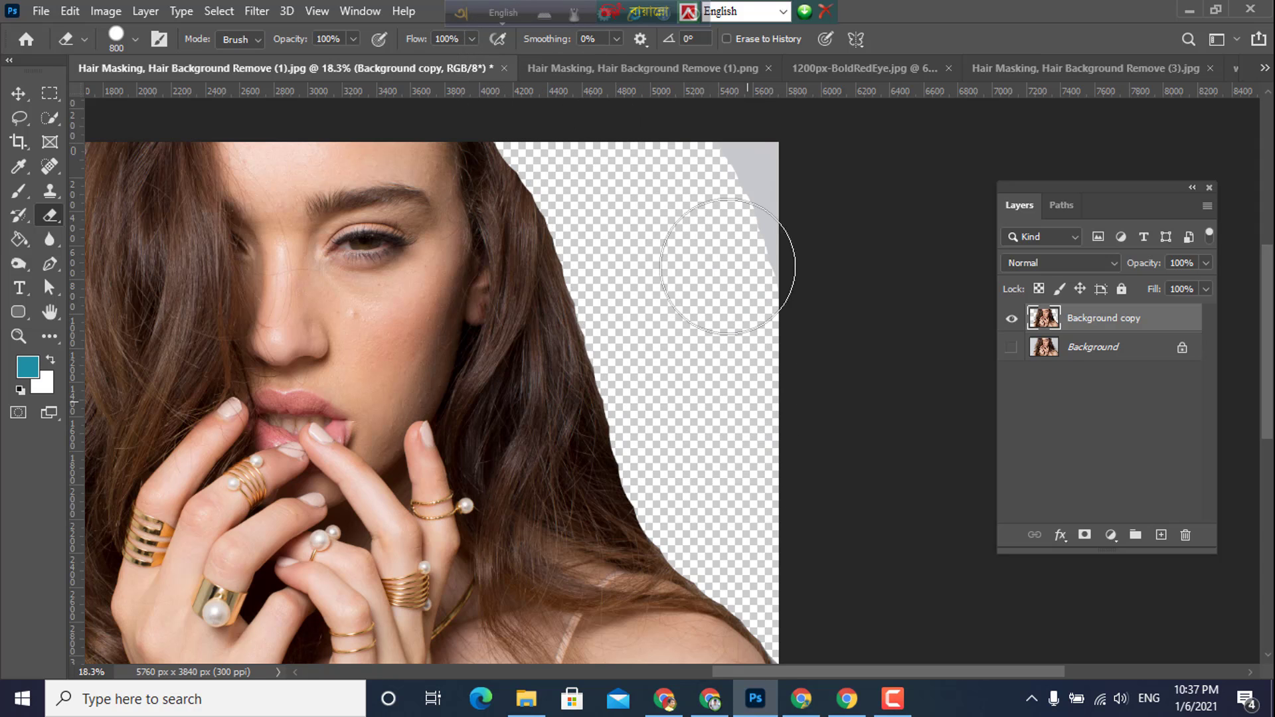
- Erase the stray hair fringe along the left edge of the hair down to the shoulder on the Background copy layer
scroll(744, 287, "down", 3)
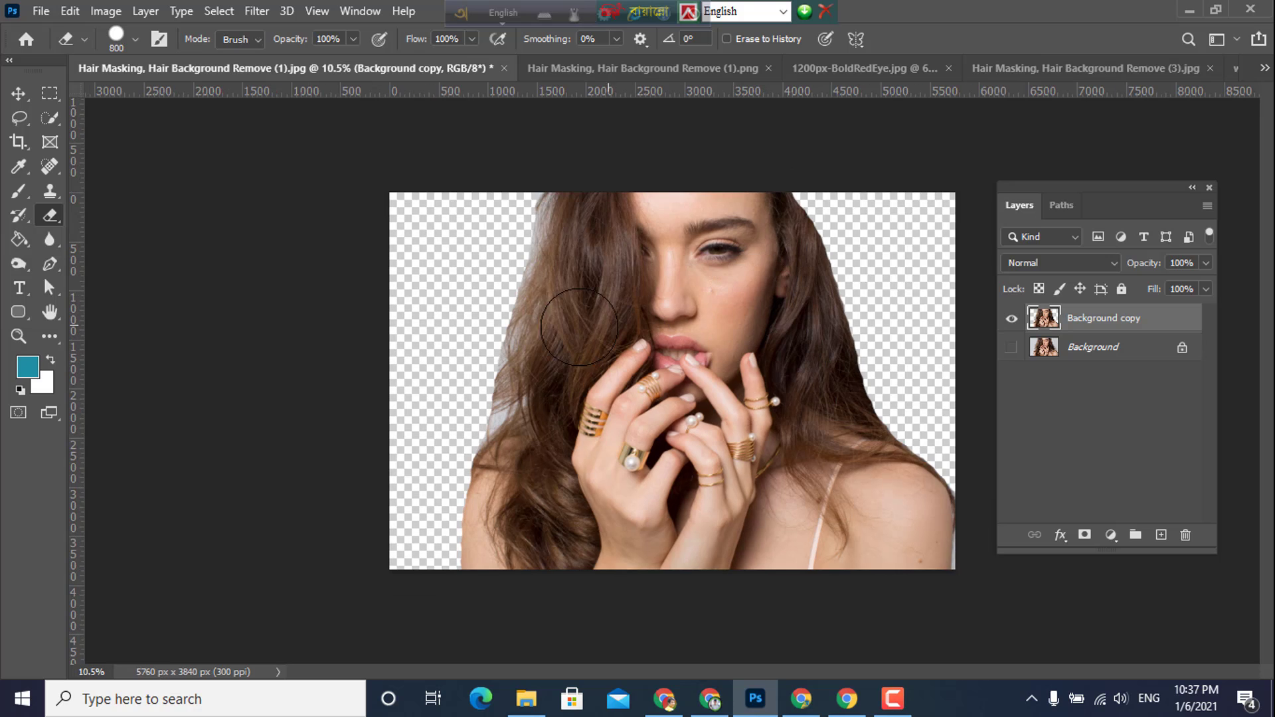
mouse_move(521, 206)
left_mouse_down()
mouse_move(533, 178)
mouse_move(472, 386)
mouse_move(427, 483)
mouse_move(420, 549)
left_mouse_up()
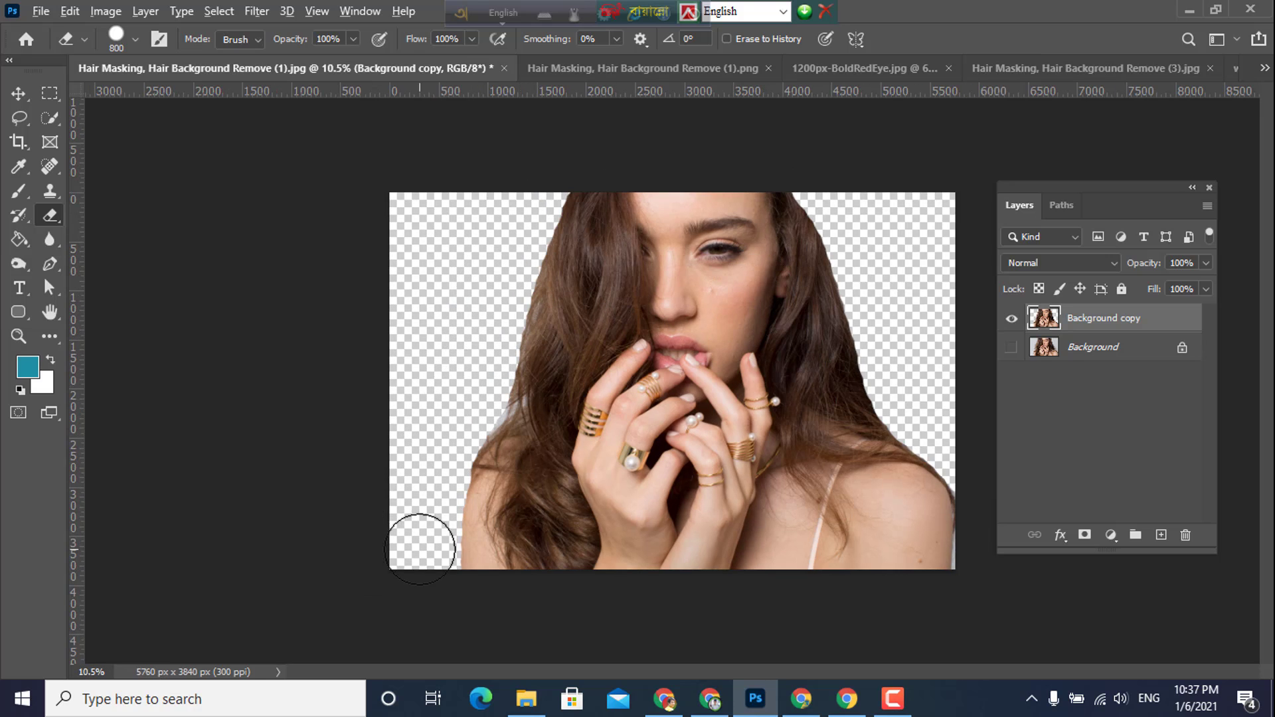
scroll(420, 549, "down", 2)
scroll(626, 413, "up", 5)
scroll(602, 396, "down", 3)
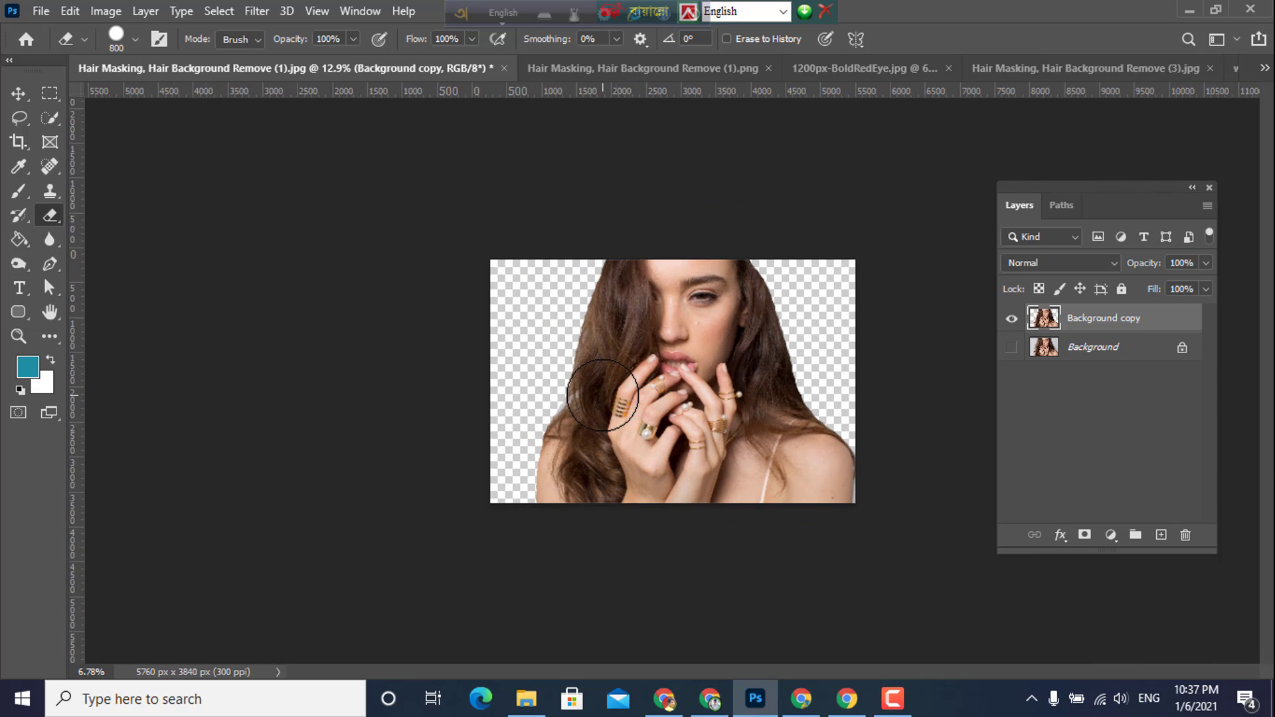
- Undo all the Eraser strokes on the Background copy layer, on both sides of the hair
key("ctrl+z")
key("ctrl+z")
key("ctrl+z")
key("ctrl+z")
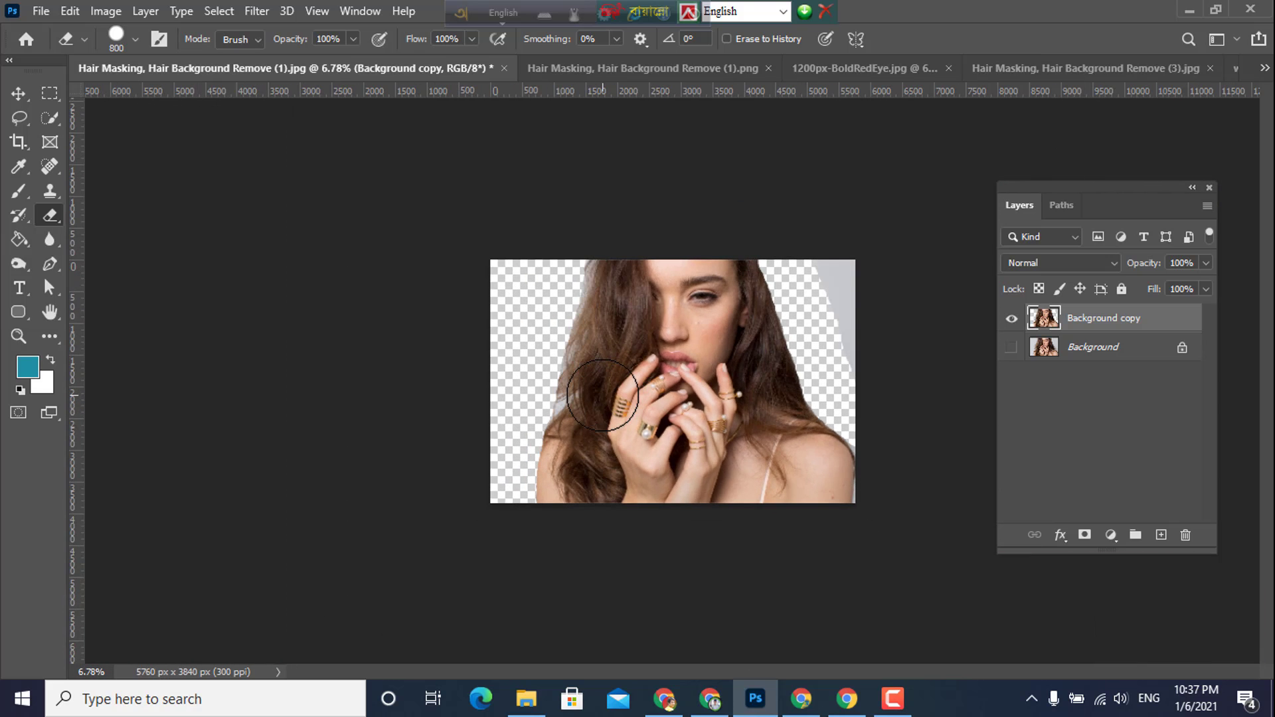
scroll(602, 395, "up", 4)
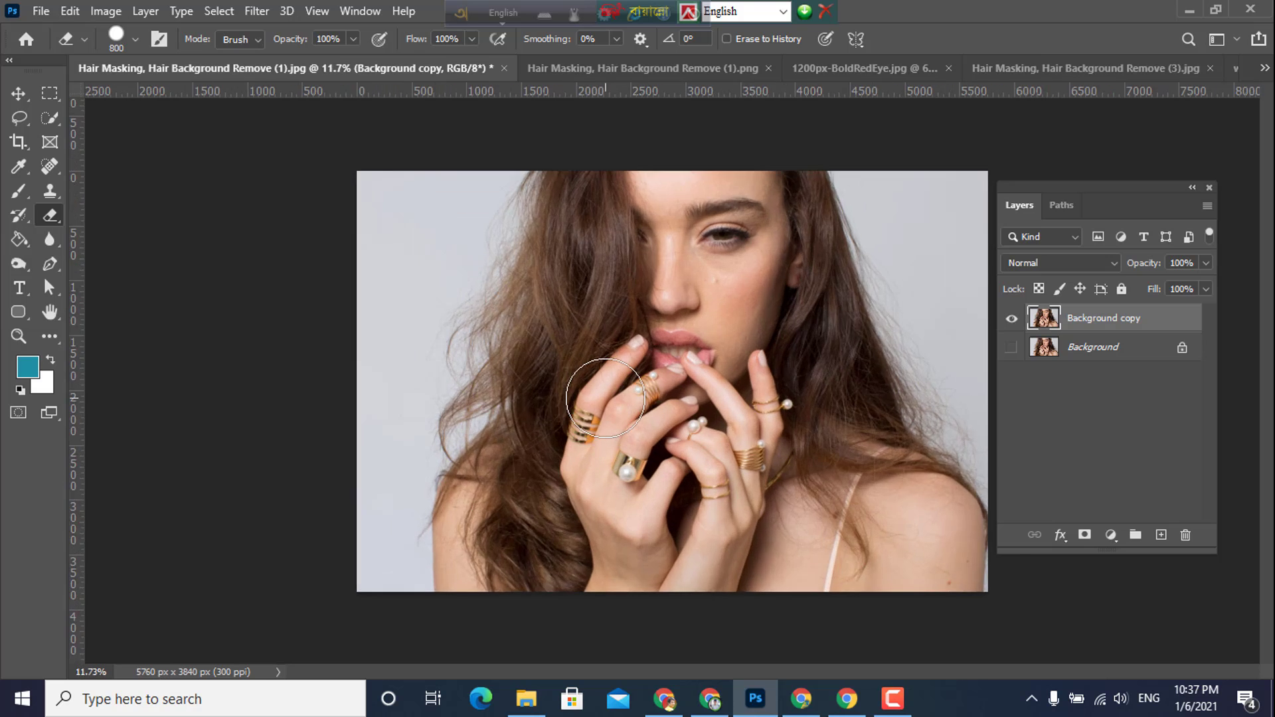
left_click_drag(572, 368, 532, 402)
scroll(532, 403, "down", 2)
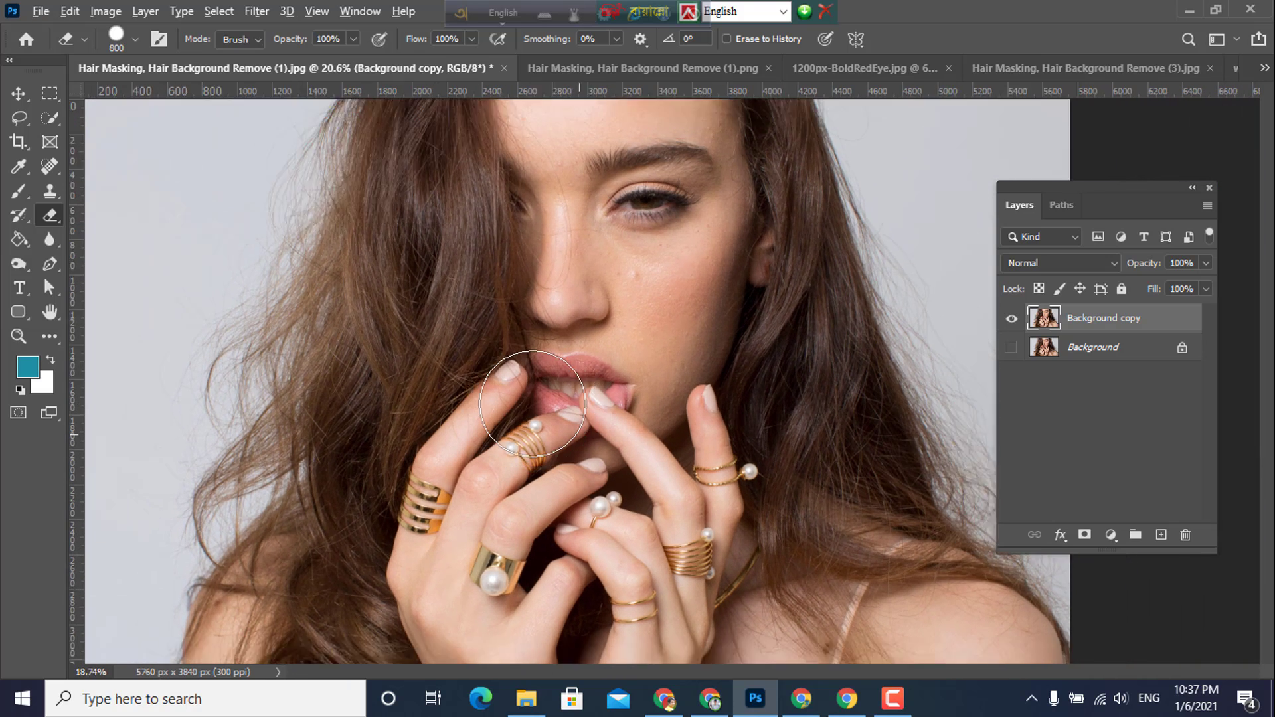
- Remove the gray backdrop on both sides of the hair with the Magic Eraser at tolerance 32
right_click(44, 216)
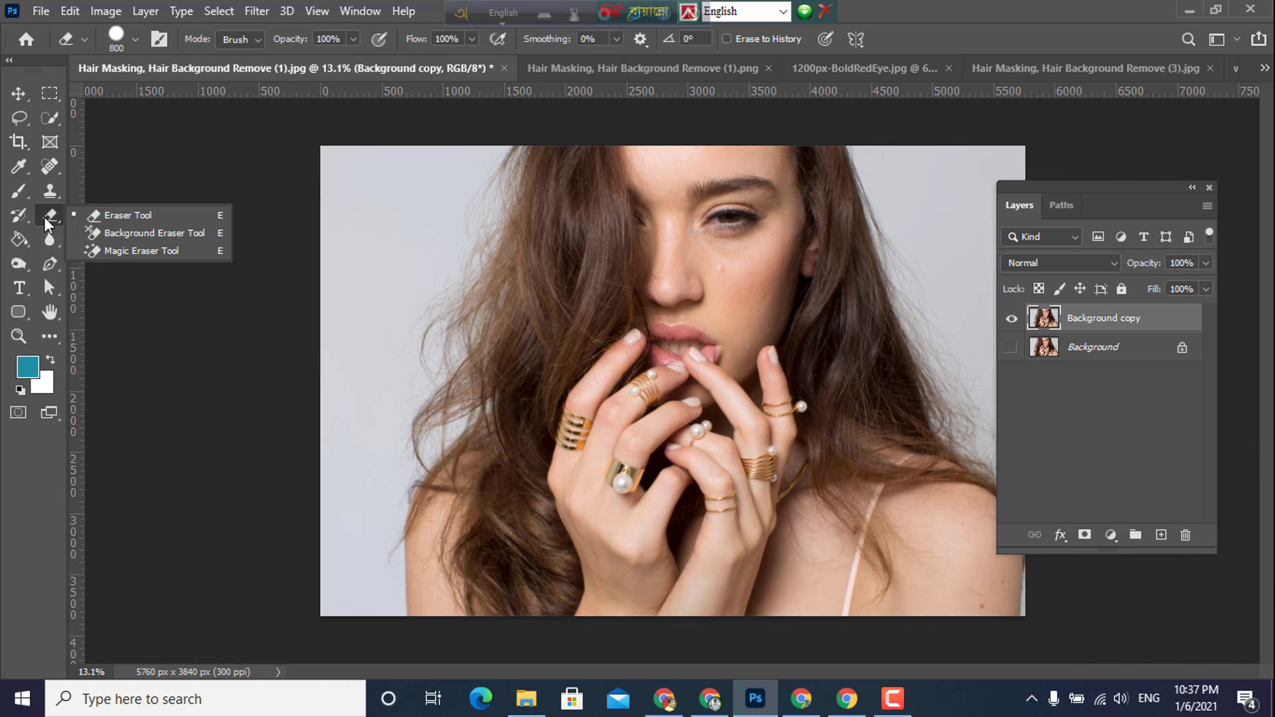
left_click(125, 251)
left_click(405, 234)
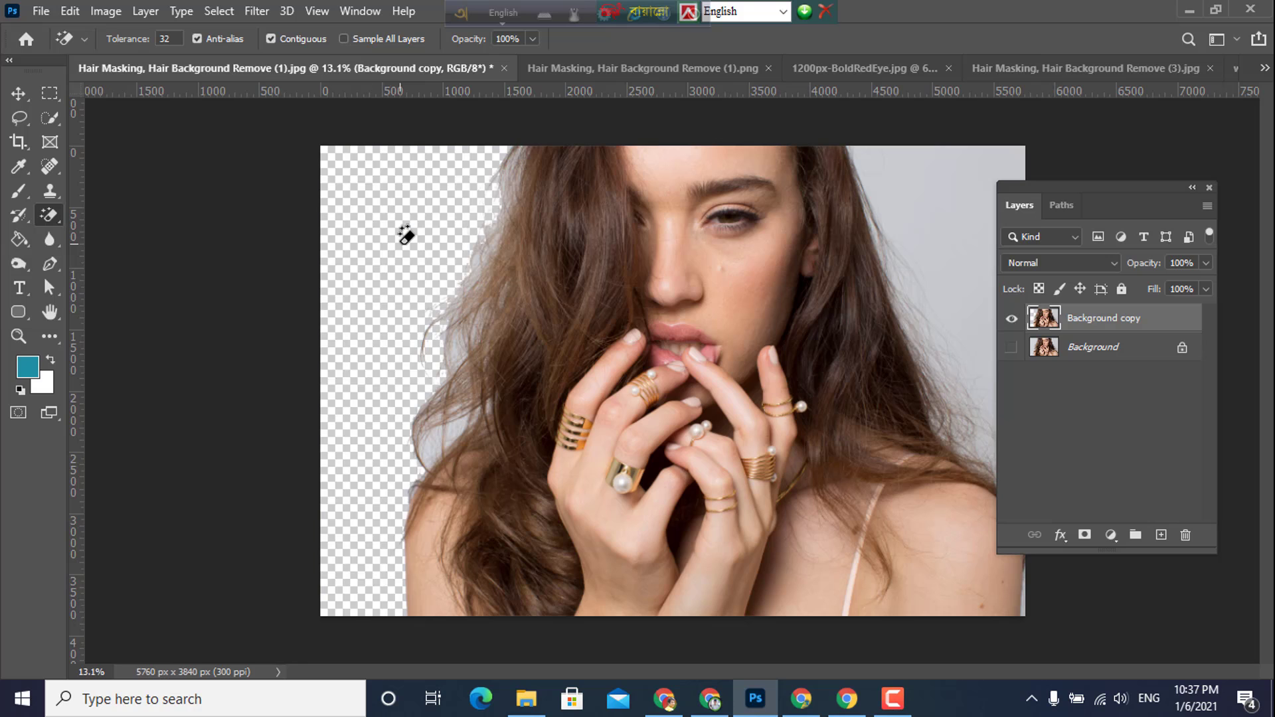
left_click(939, 223)
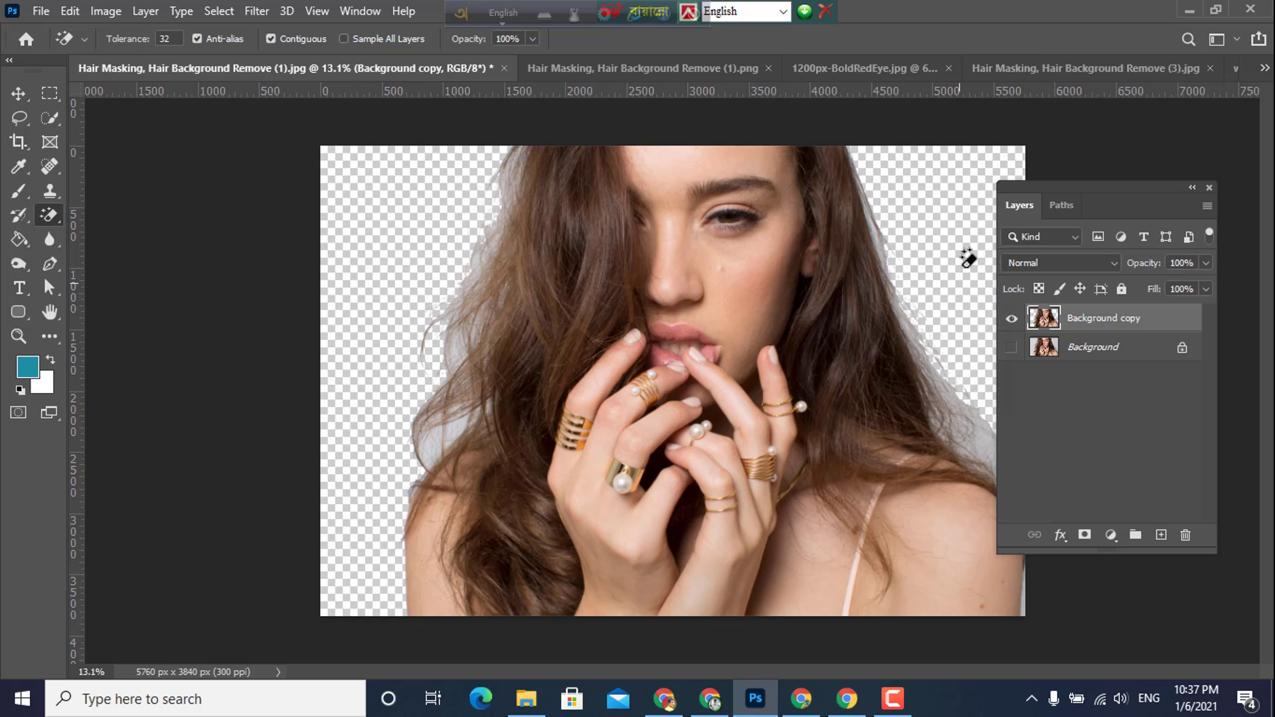
- Clear the leftover gray patches above the right shoulder and beside the upper-left hair with the Magic Eraser
scroll(906, 293, "up", 4)
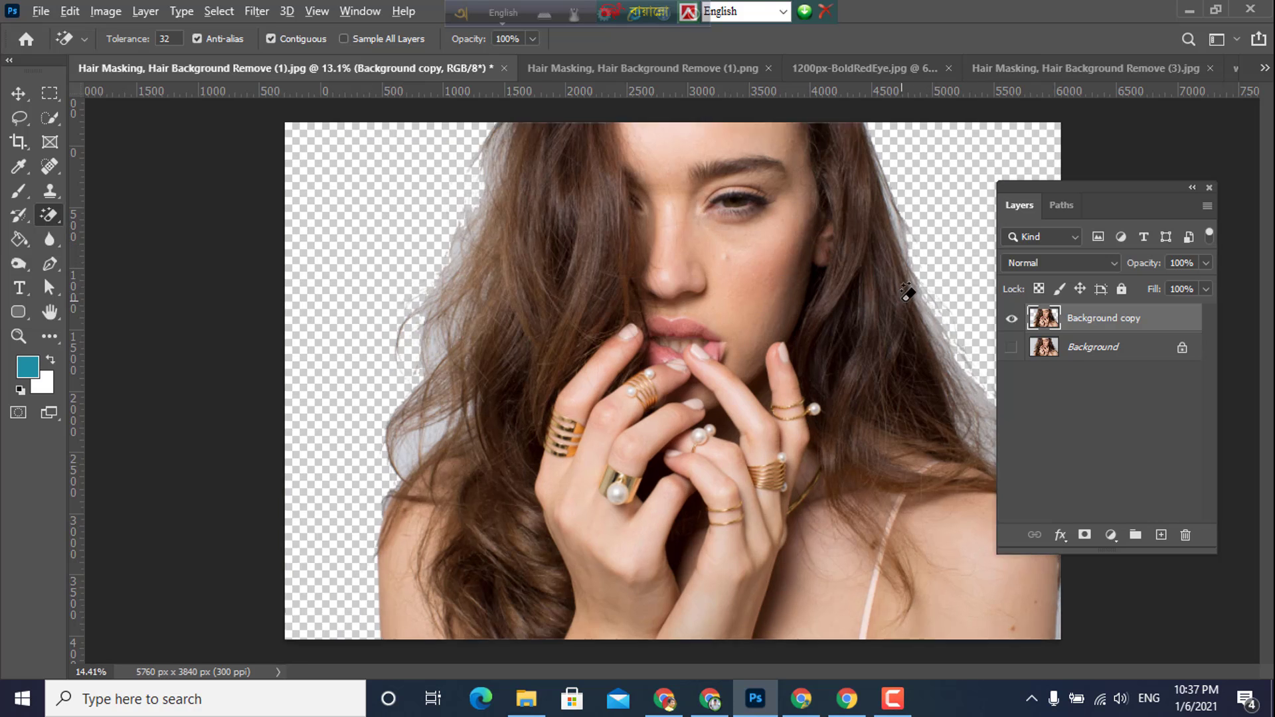
left_click_drag(912, 347, 422, 359)
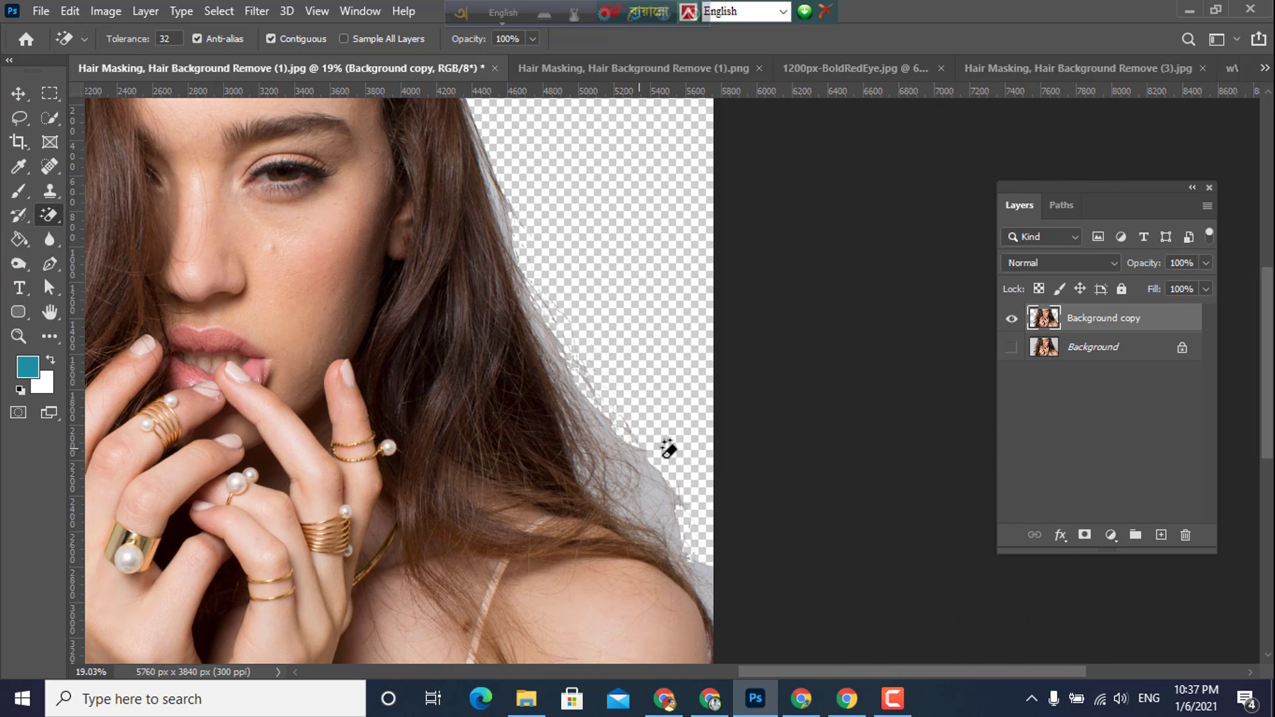
left_click(659, 493)
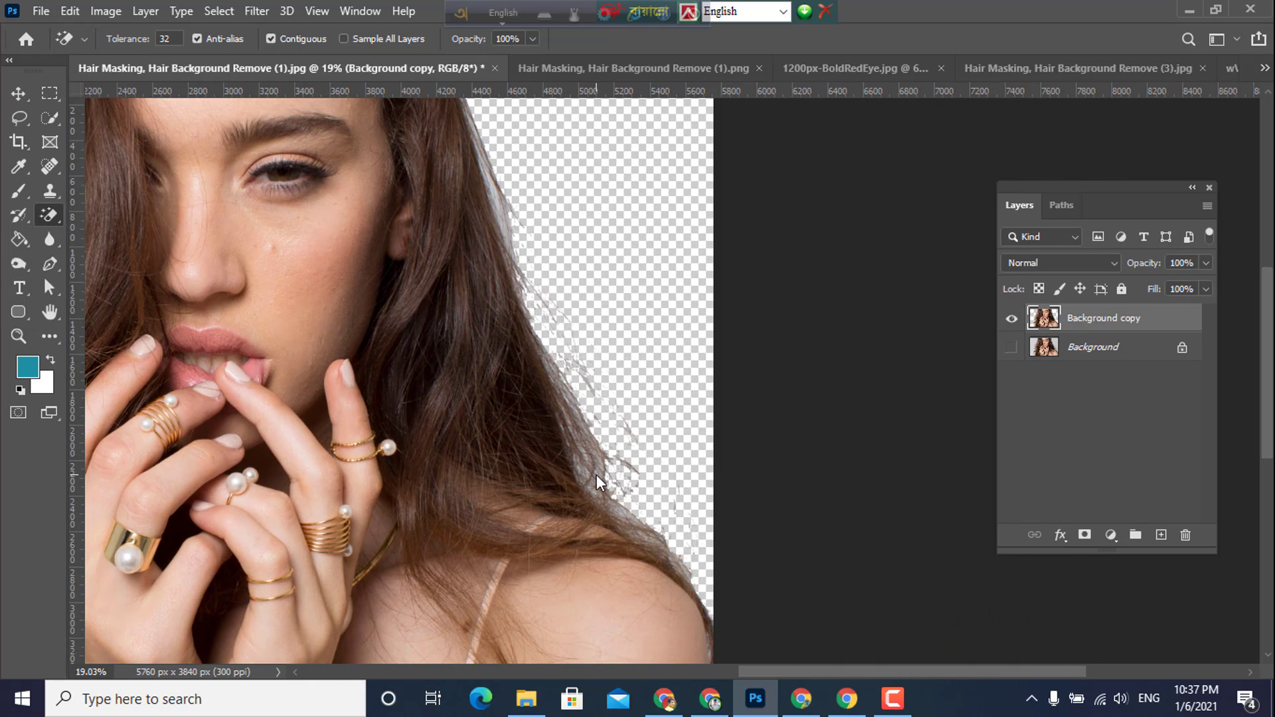
key("ctrl+0")
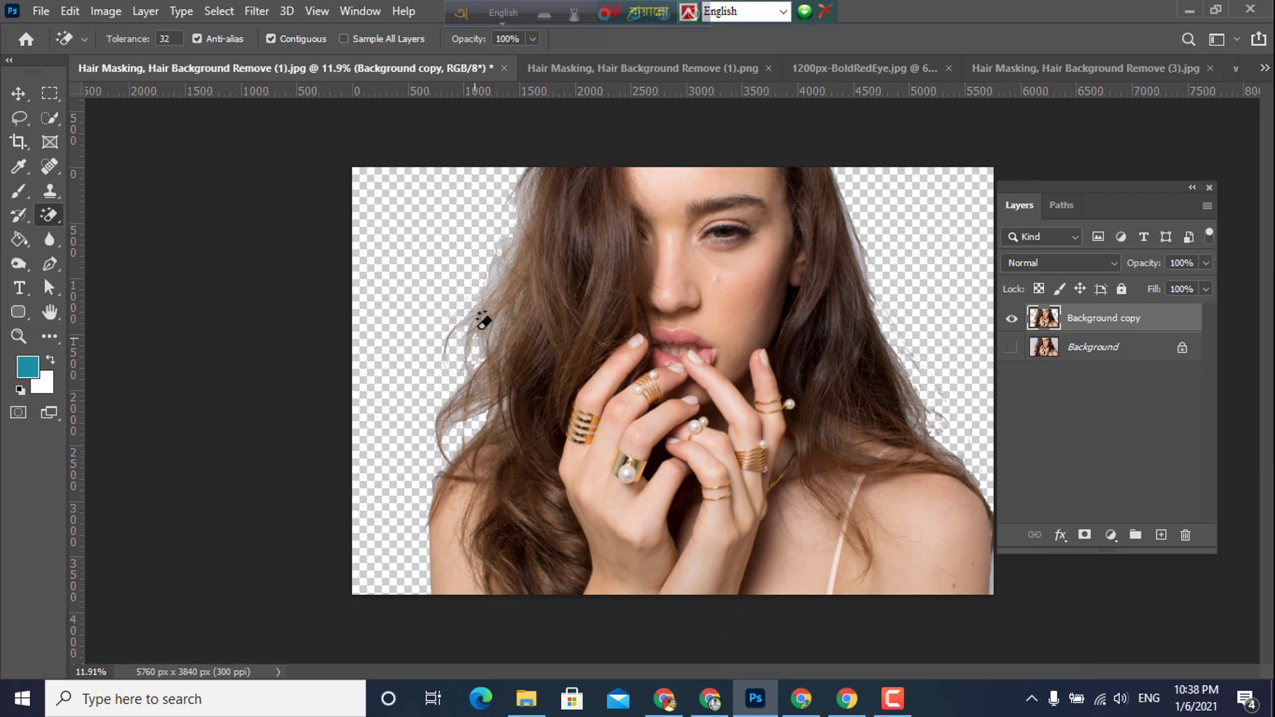
left_click(516, 200)
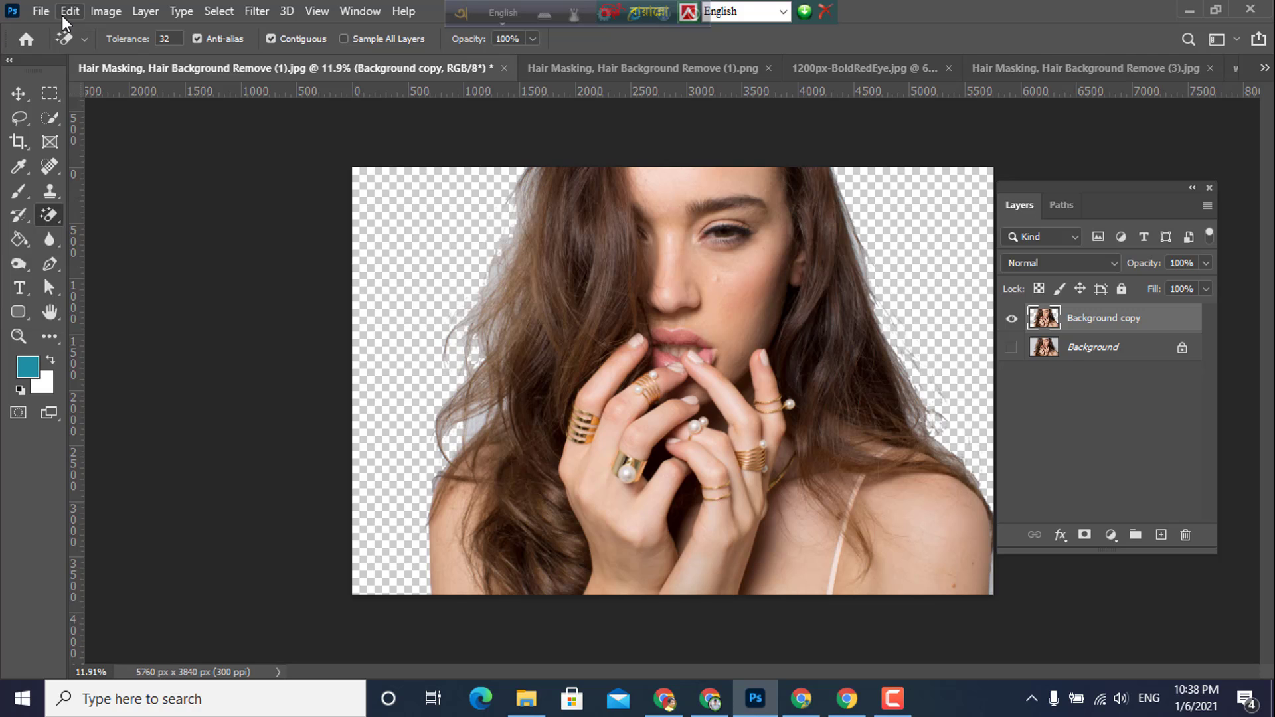
- Start opening a file and browse to the GD All Work Sample folder on the Graphic (G:) drive
left_click(42, 12)
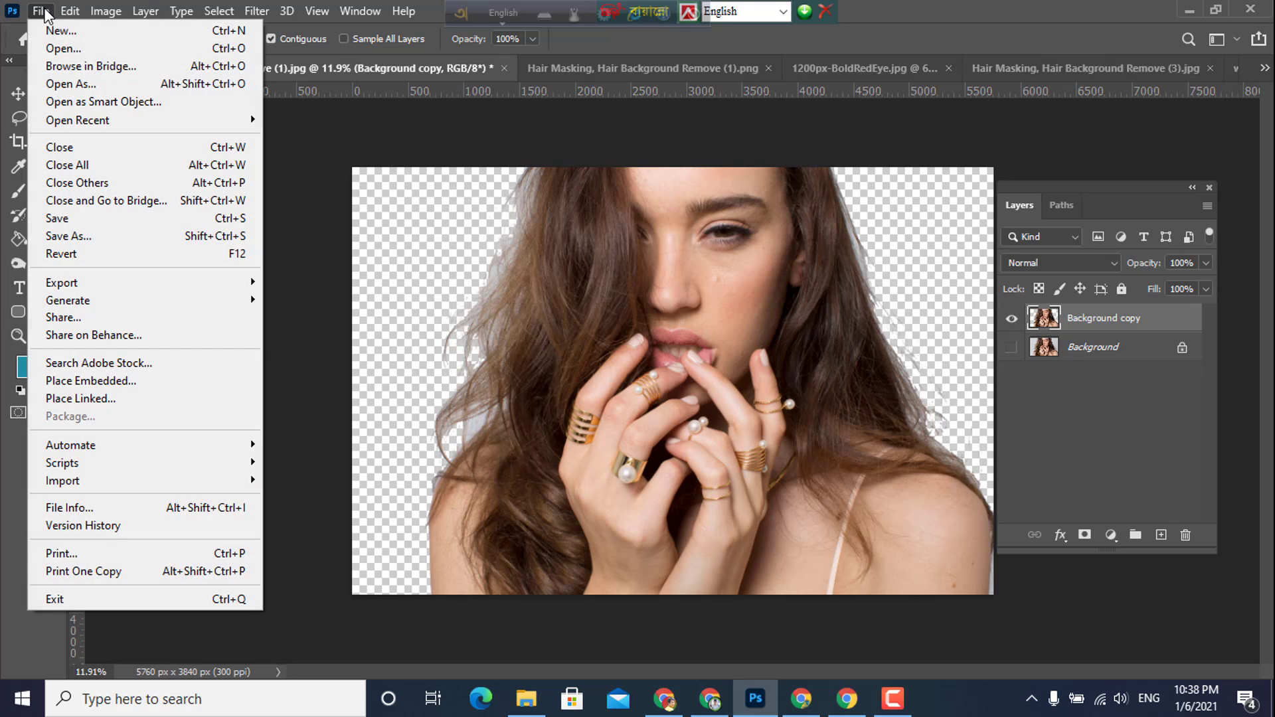
left_click(81, 51)
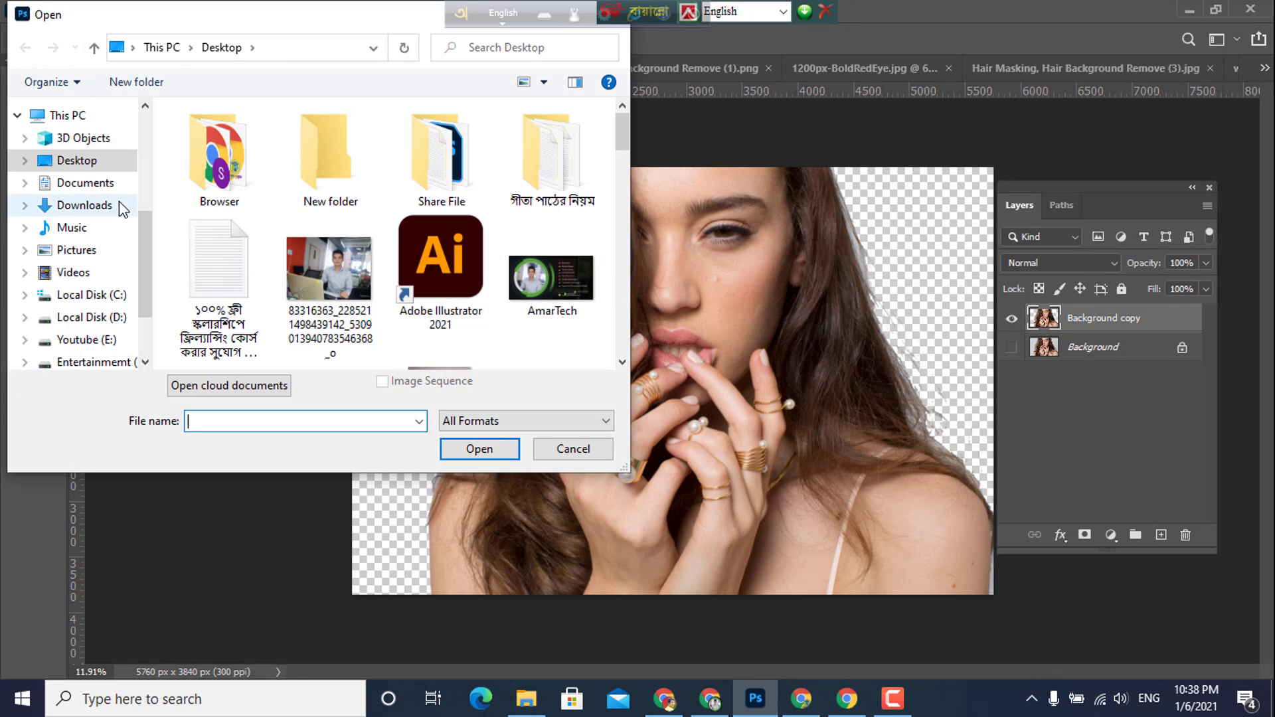
scroll(113, 266, "down", 1)
left_click(99, 334)
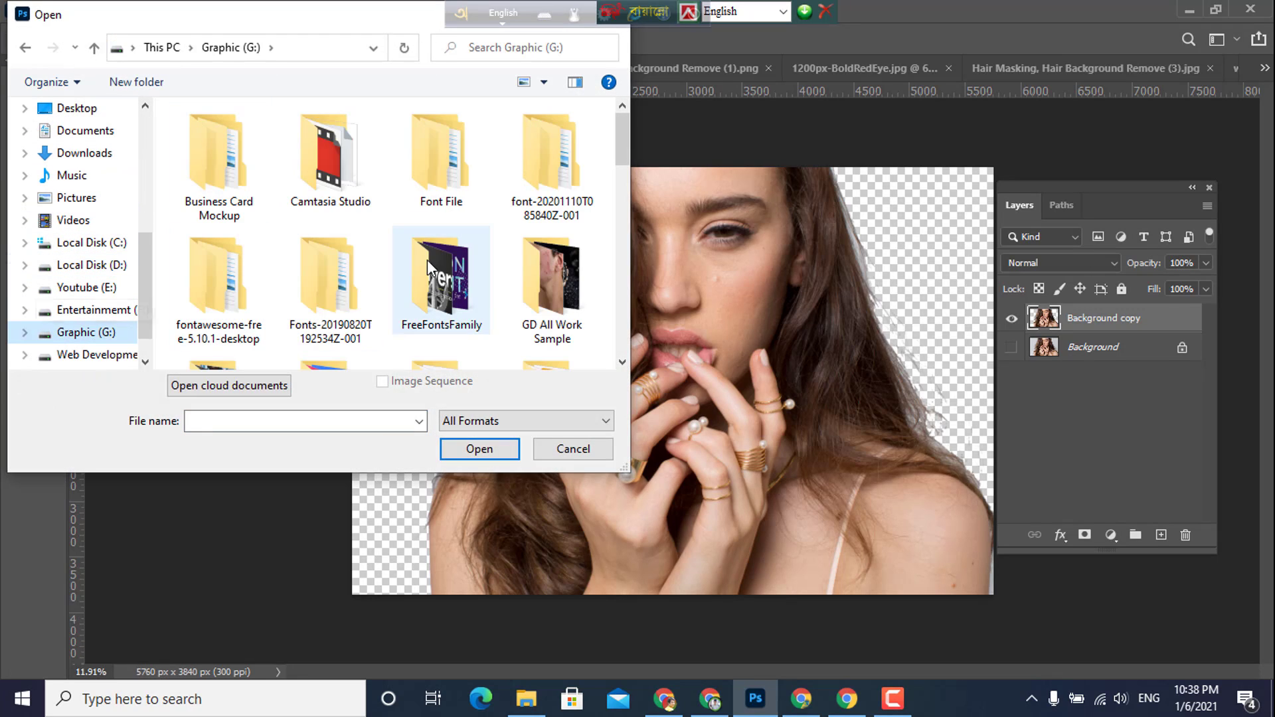
double_click(545, 298)
scroll(468, 295, "down", 2)
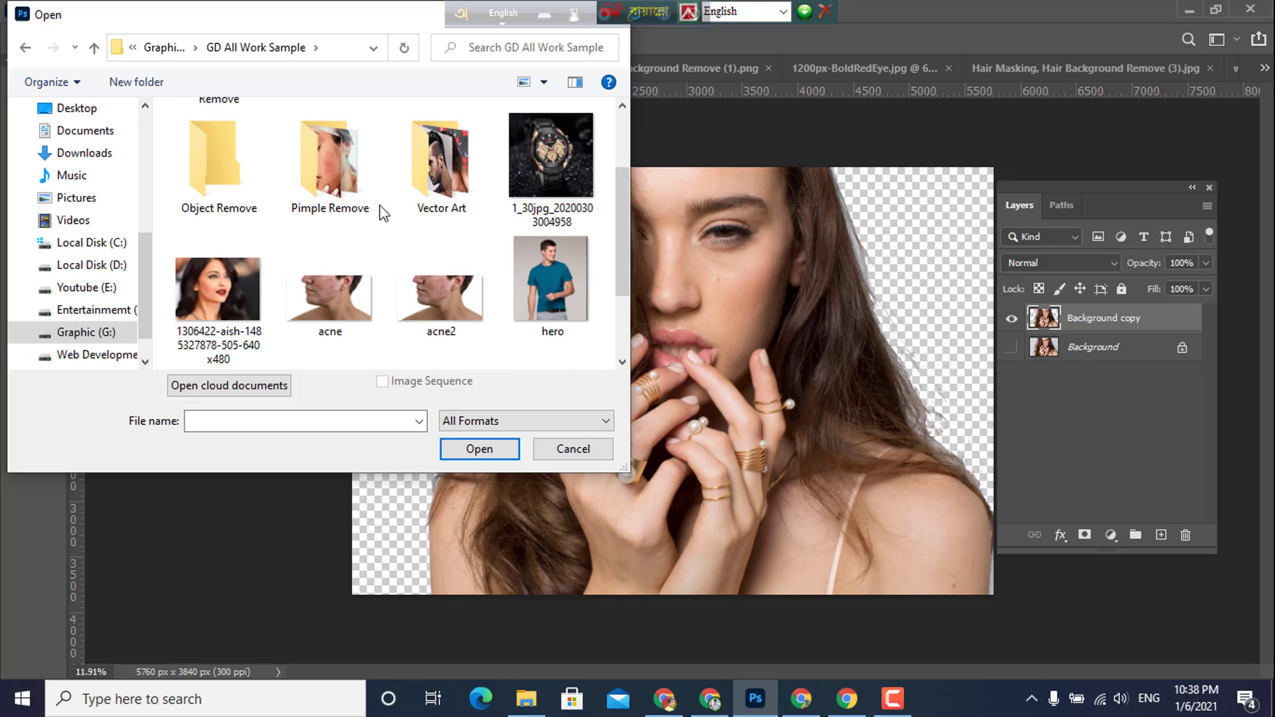
scroll(232, 197, "up", 2)
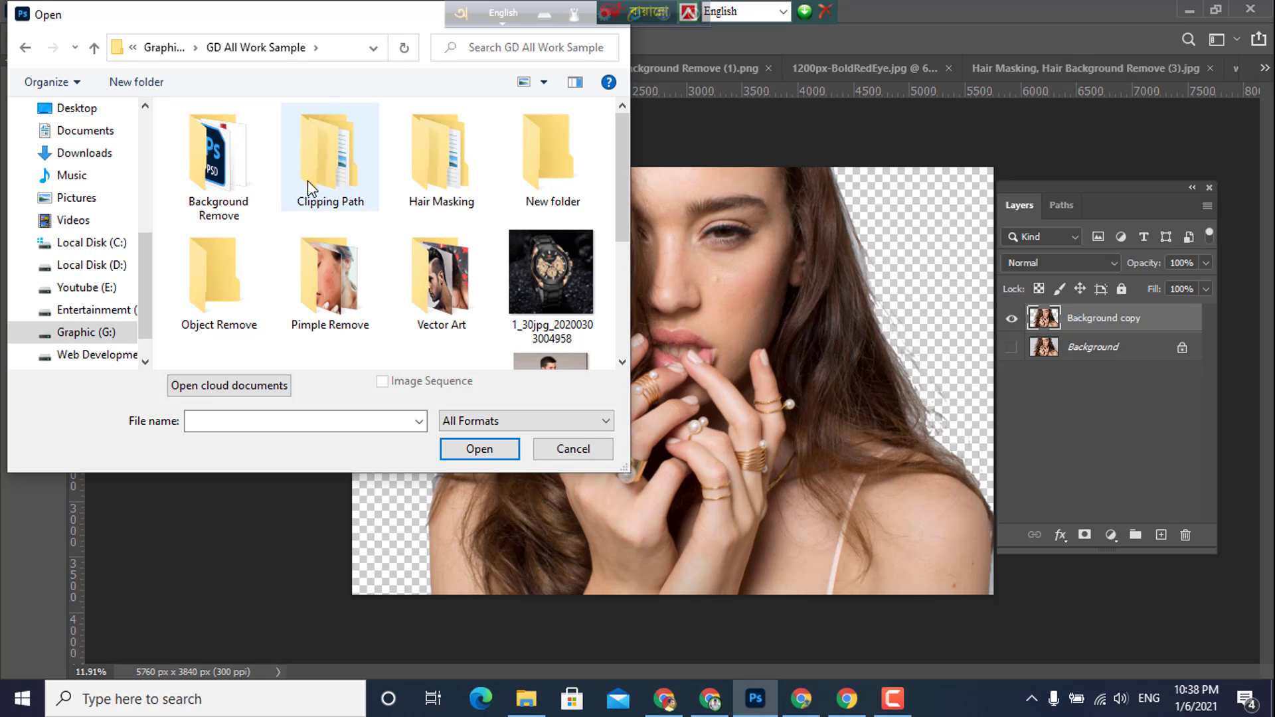
- Look through the Background Remove folder, its Basic subfolder and the Pimple Remove folder for sample images
left_click(226, 180)
double_click(226, 180)
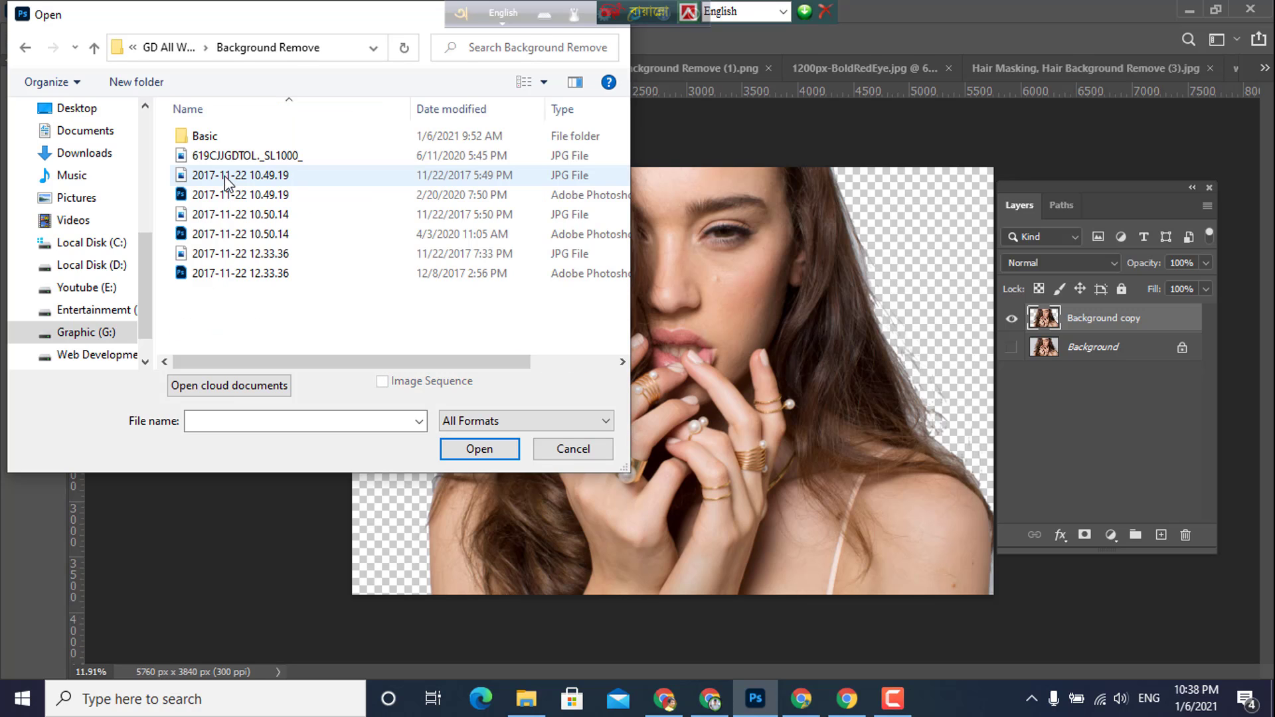
double_click(205, 136)
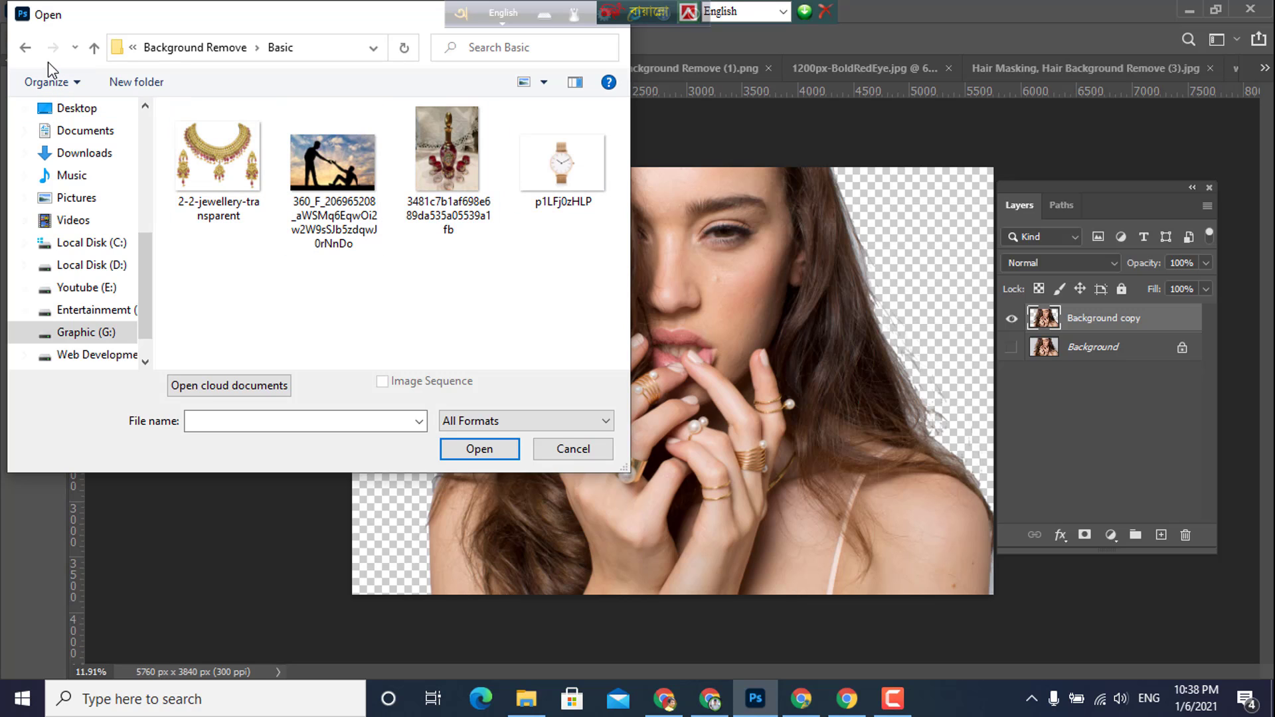
left_click(25, 48)
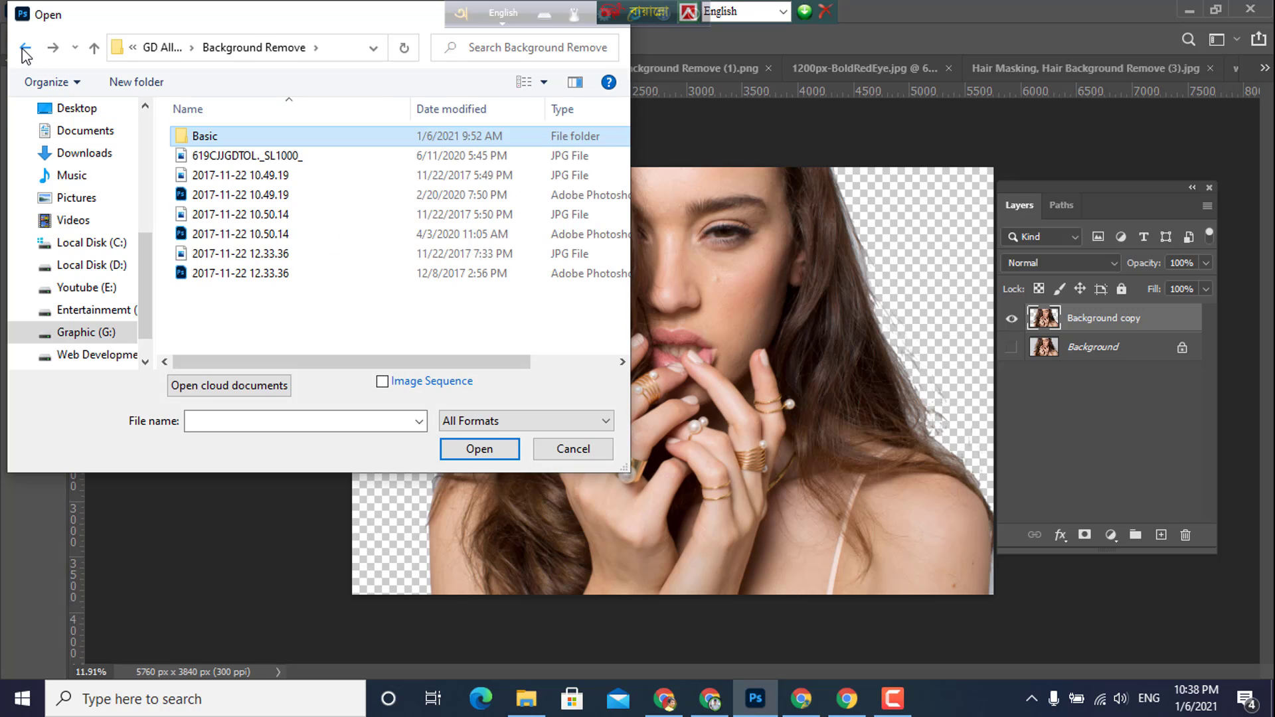
left_click(25, 48)
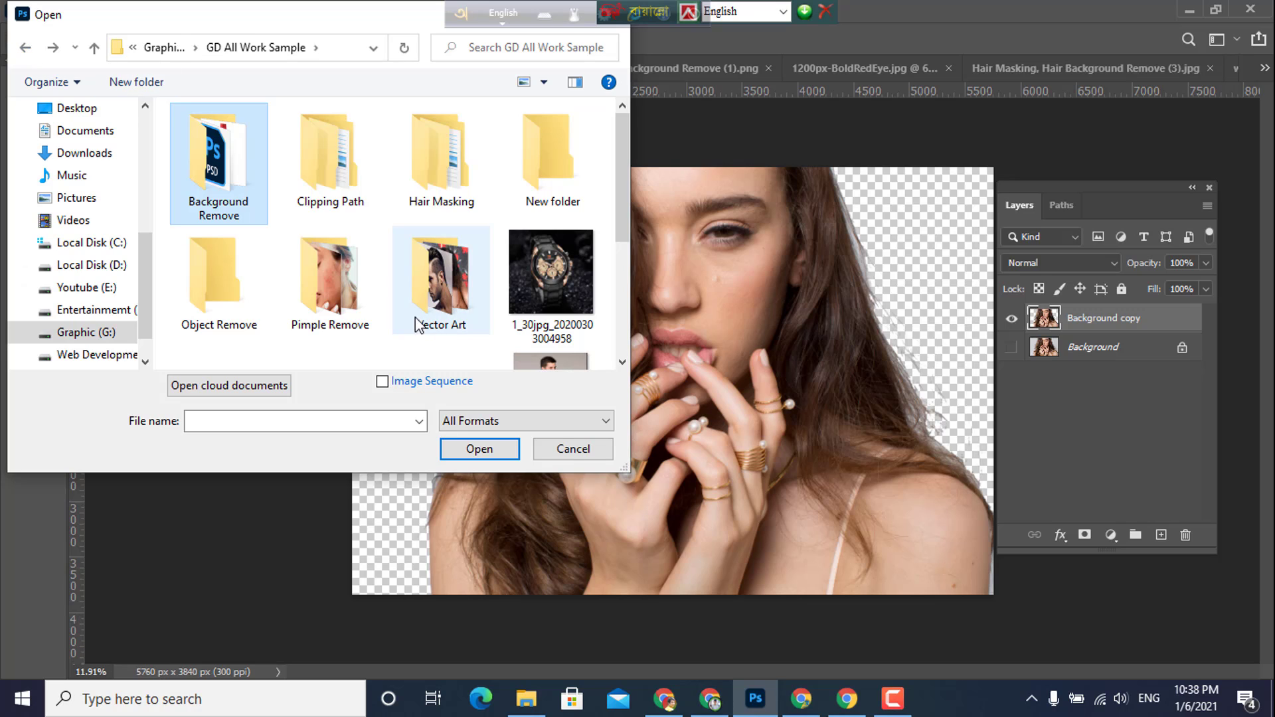
double_click(340, 280)
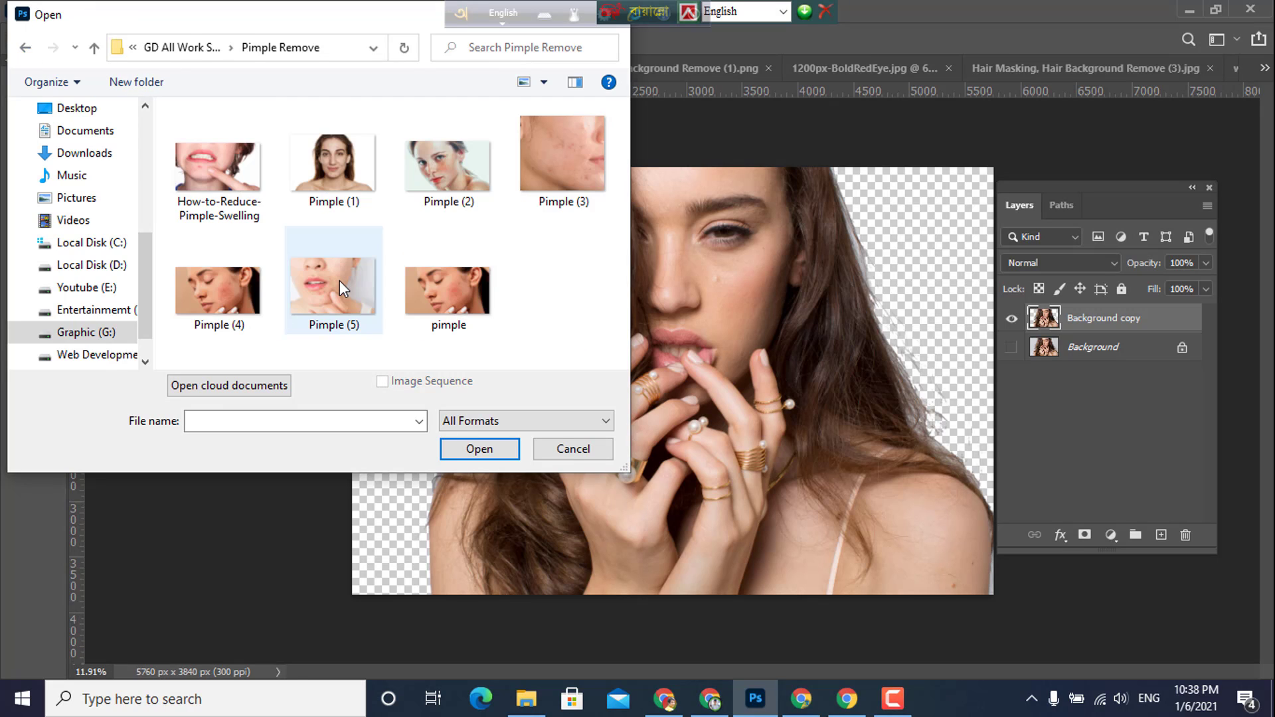
left_click(26, 47)
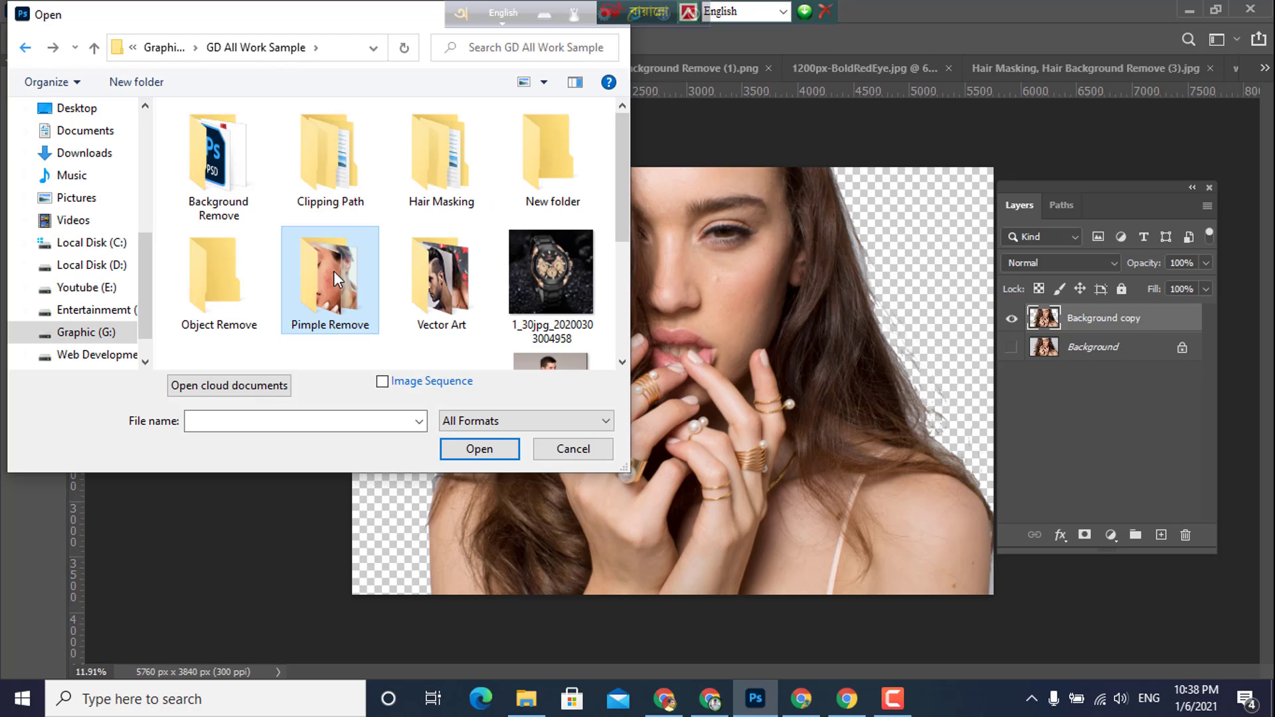
left_click(892, 698)
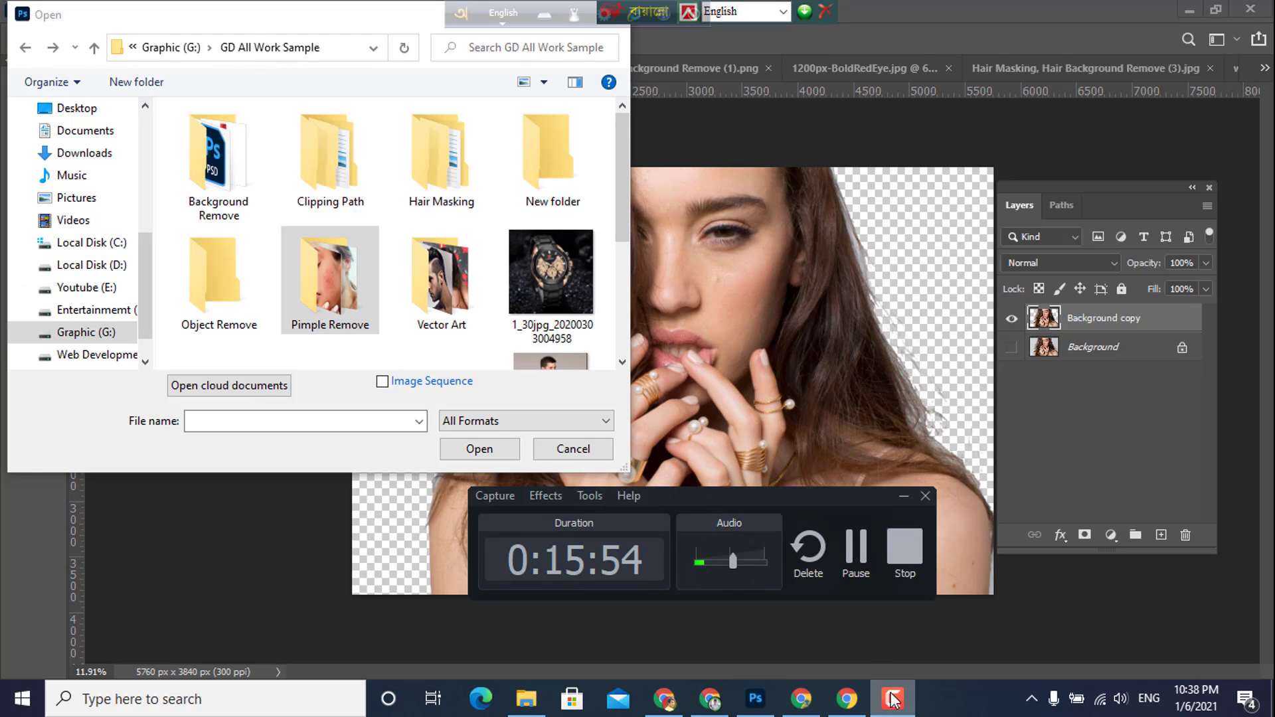
left_click(891, 698)
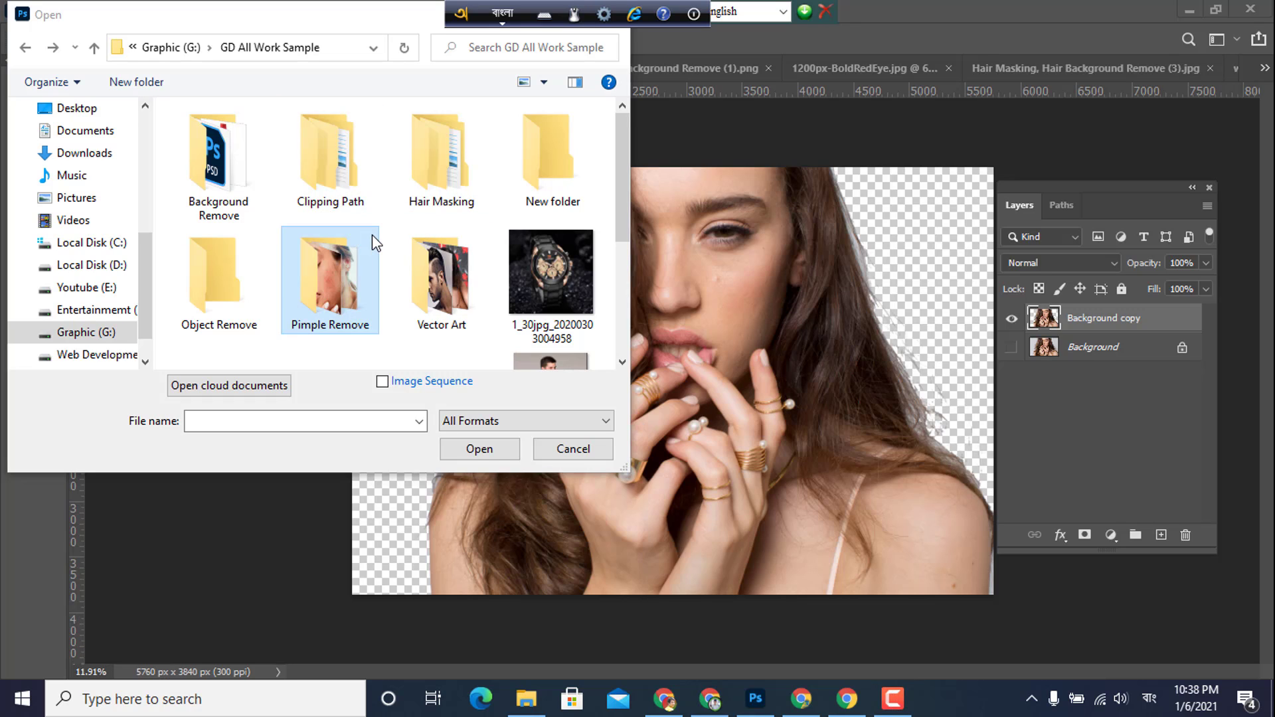
- Check the Object Remove folder for sample images and close the file browser without opening anything
scroll(428, 289, "down", 2)
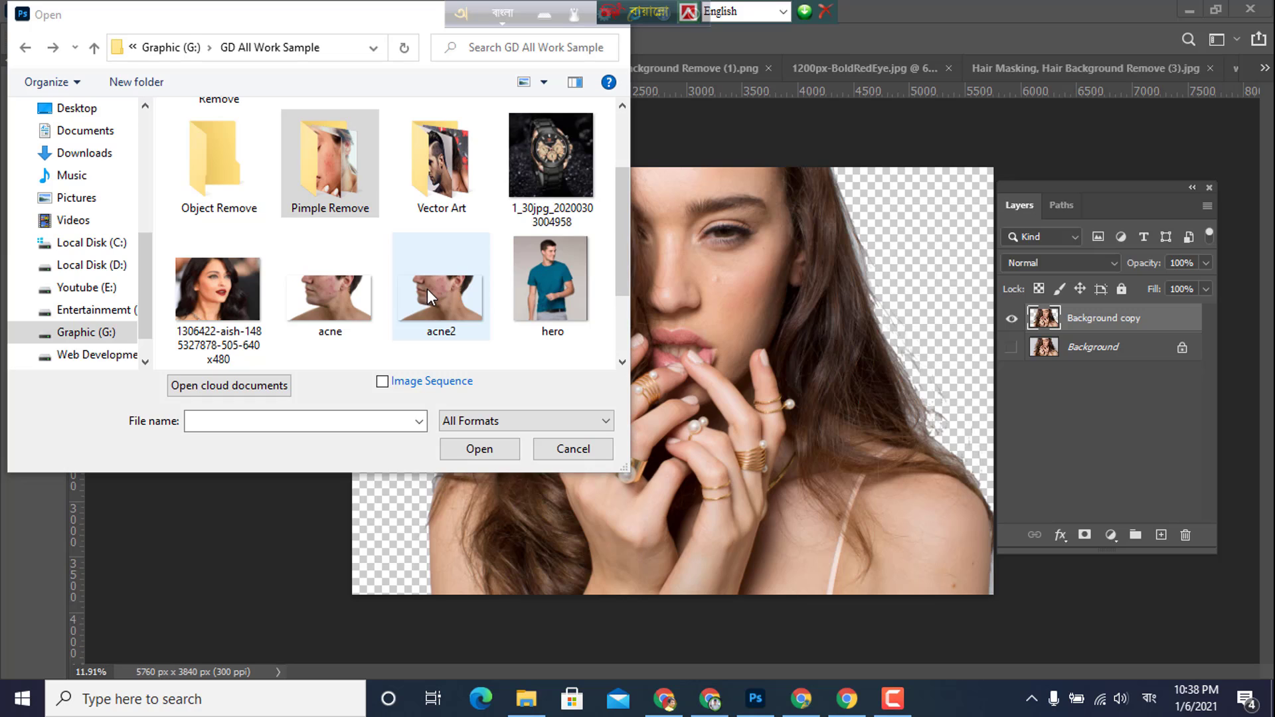
double_click(229, 160)
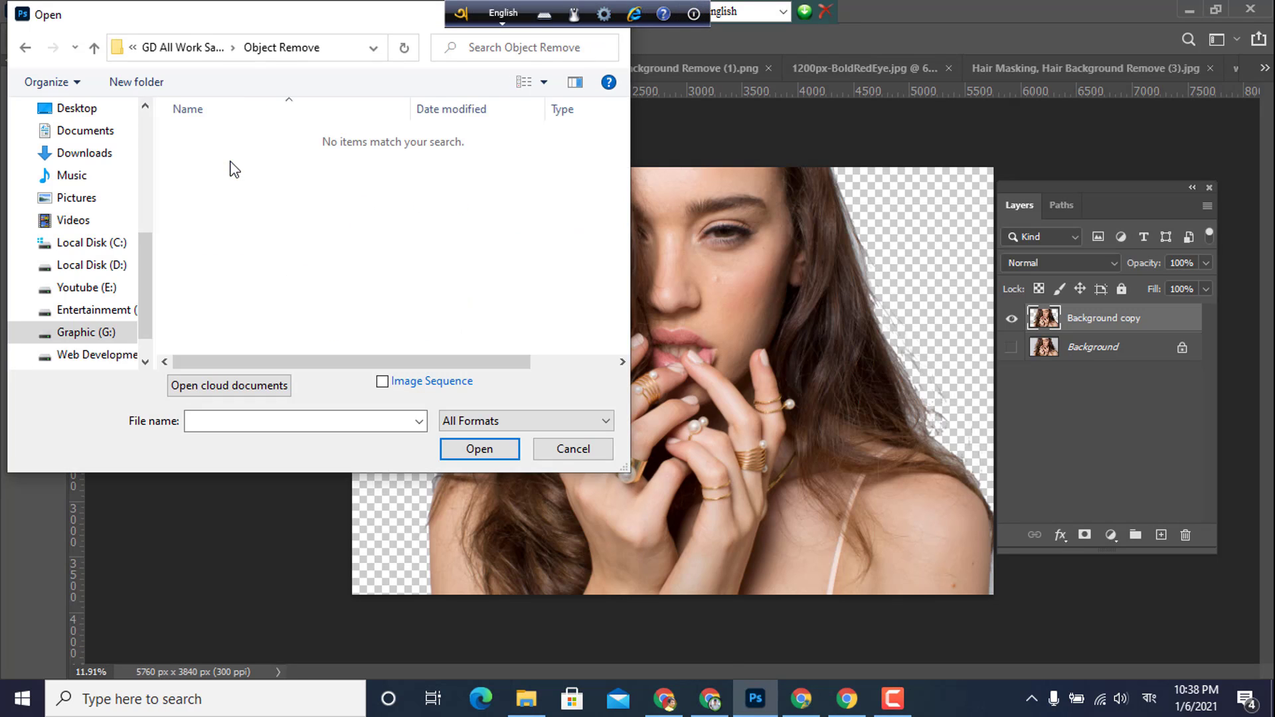
left_click(582, 446)
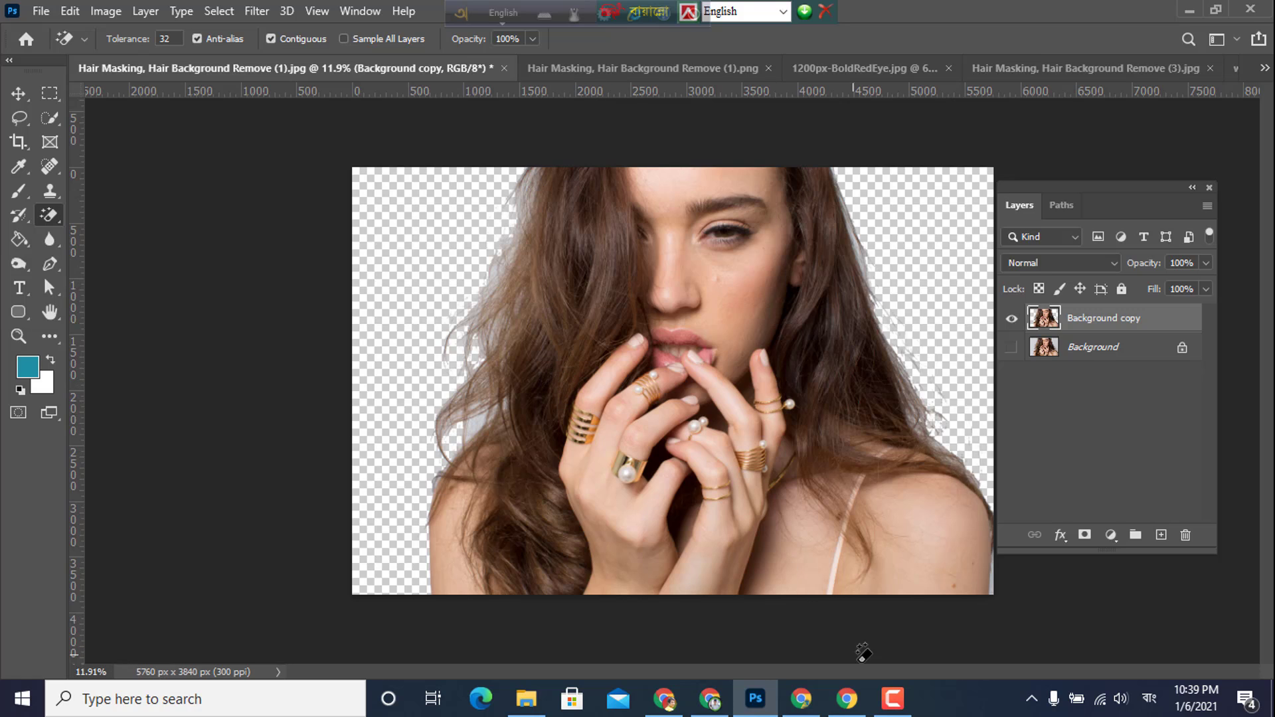
left_click(892, 698)
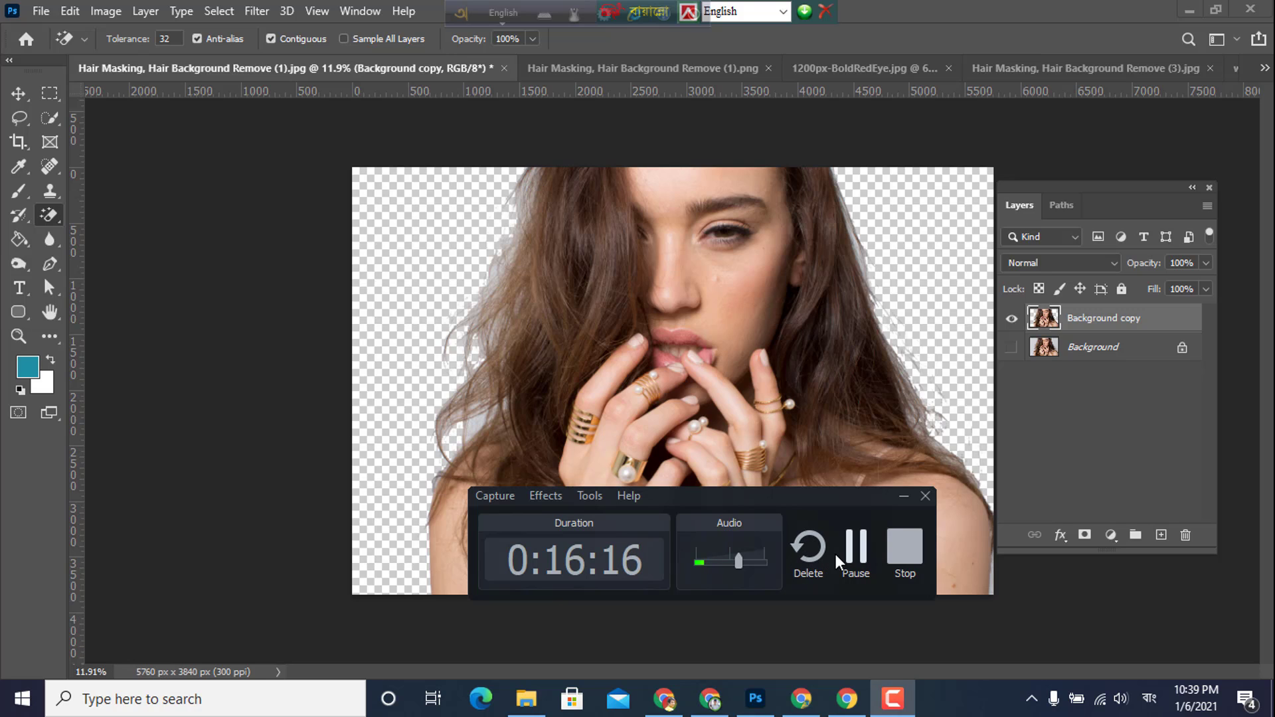
left_click(854, 554)
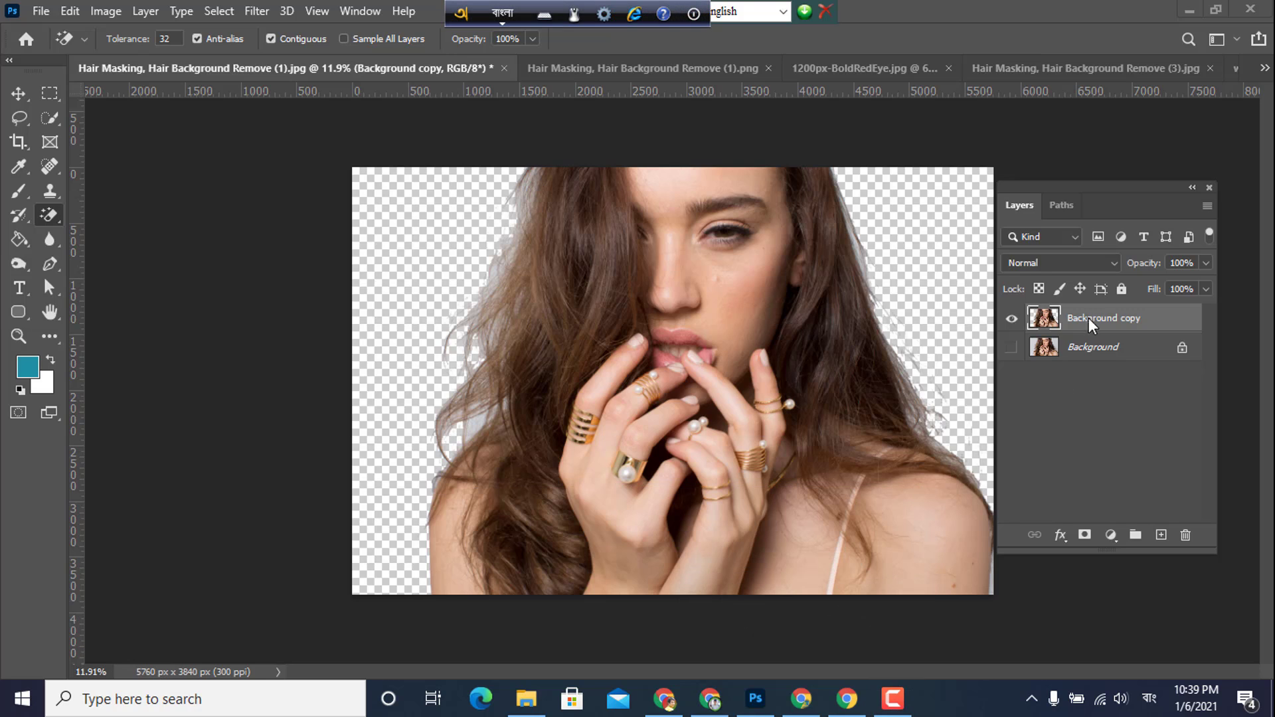
left_click(1089, 318)
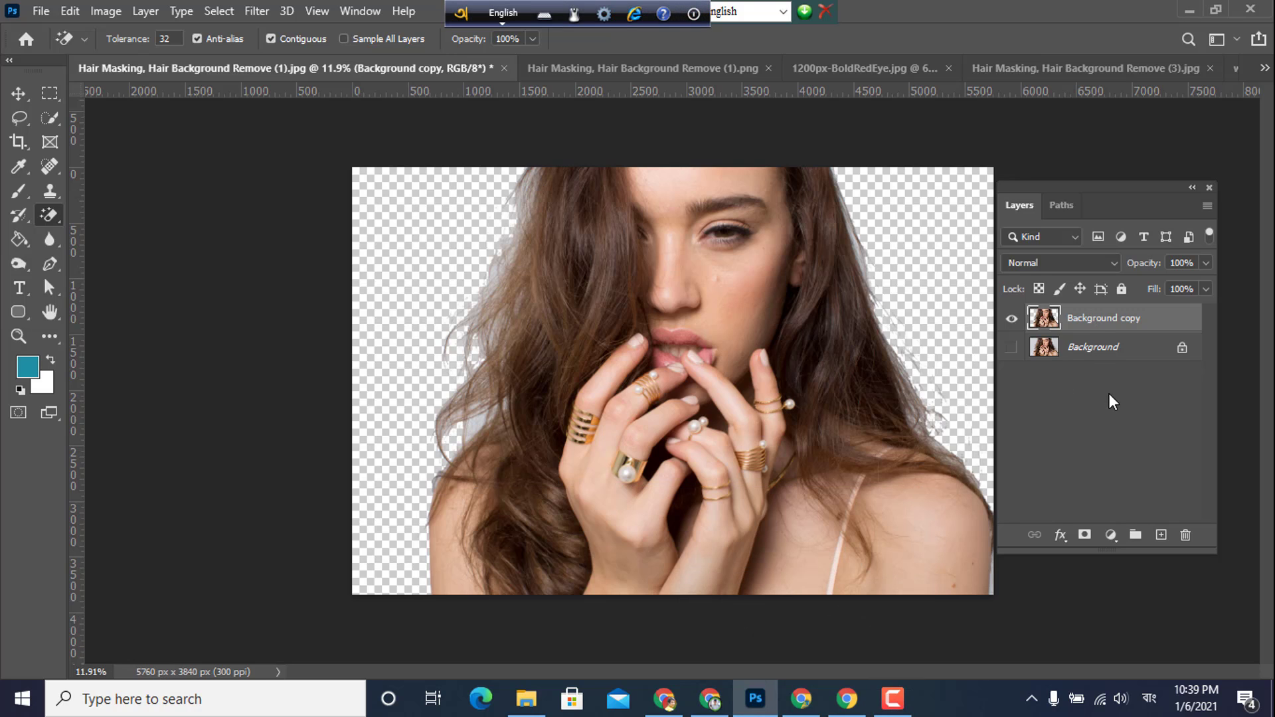
left_click_drag(1092, 321, 1161, 540)
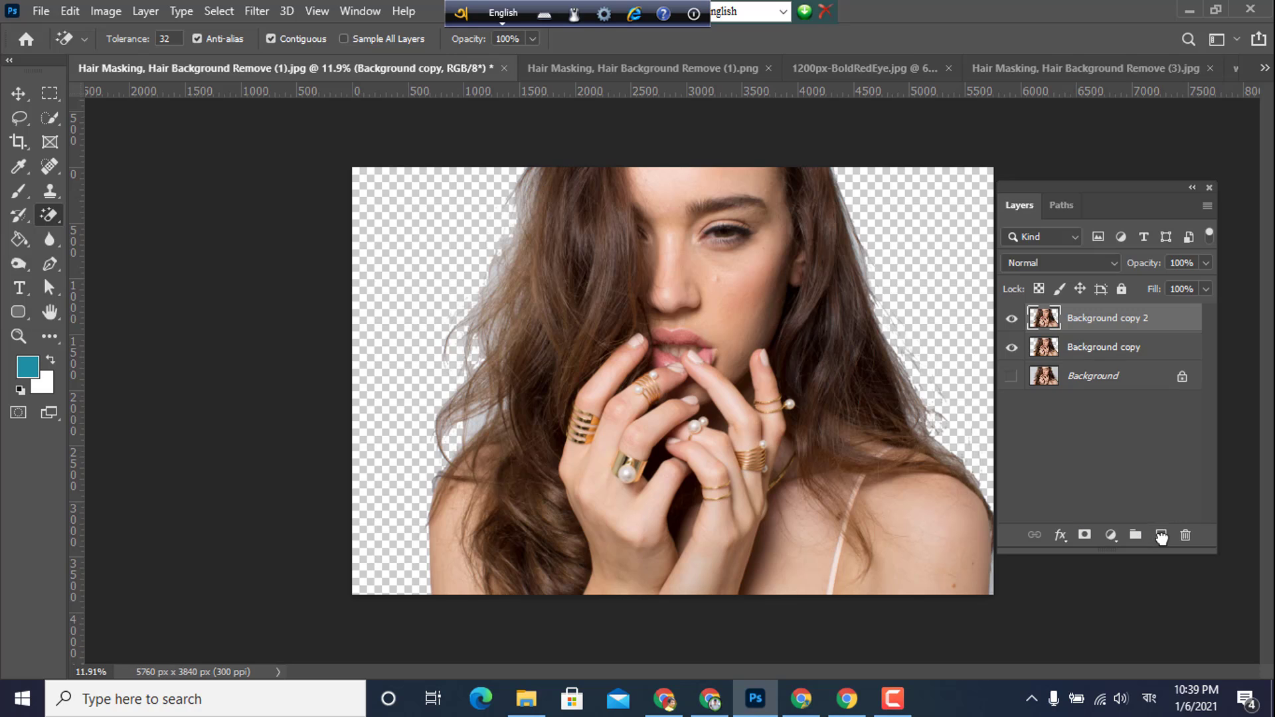
left_click_drag(1103, 319, 1185, 535)
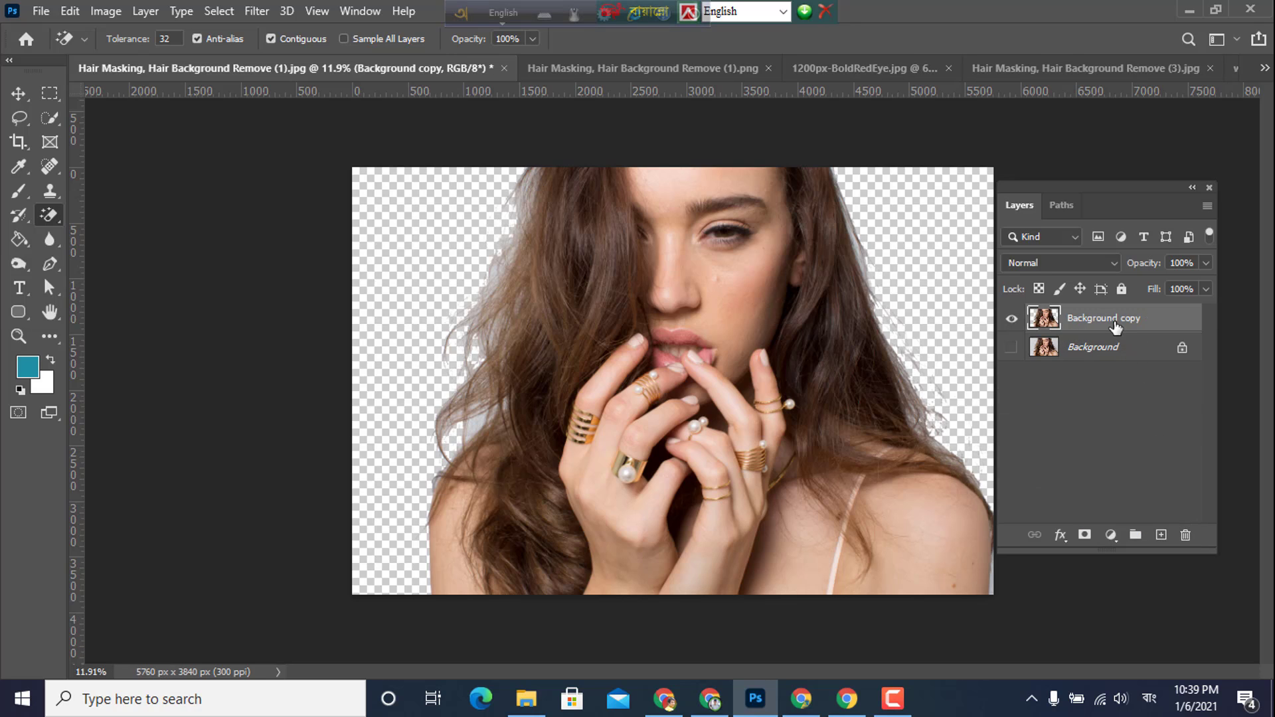
- Replace the erased Background copy layer with a fresh duplicate of the Background layer and hide the original
left_click_drag(1115, 326, 1185, 535)
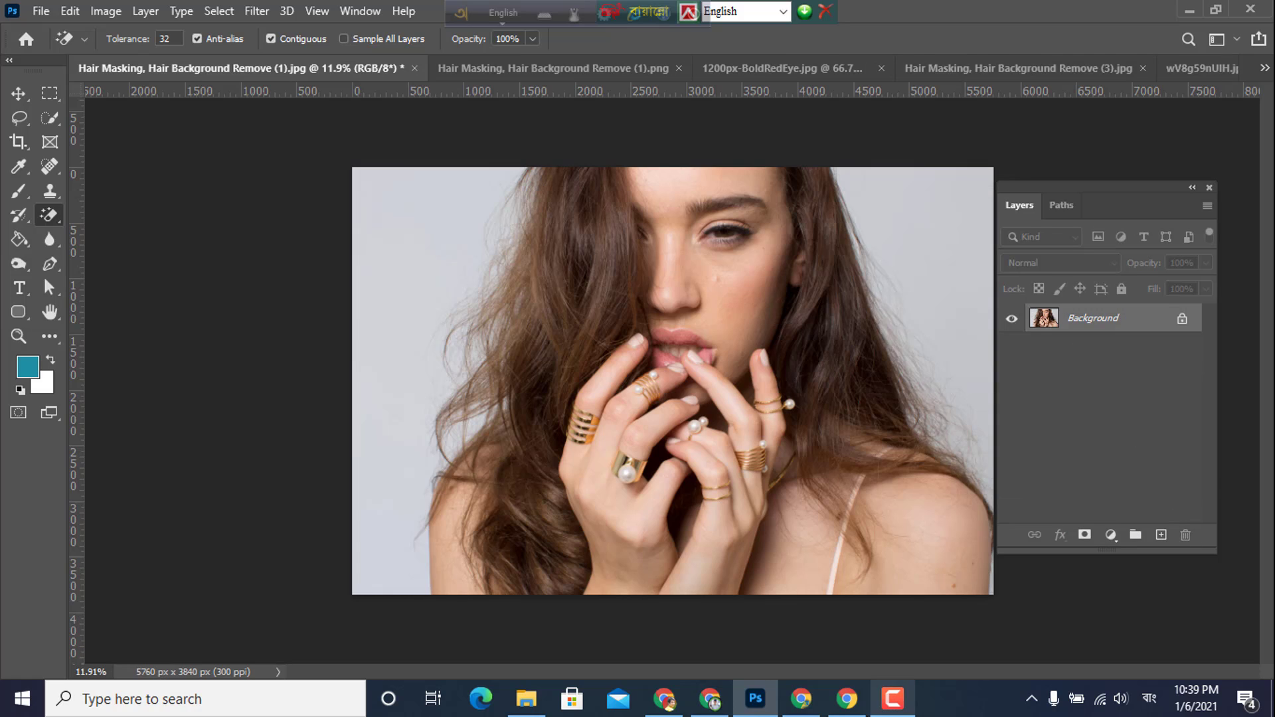
left_click(846, 701)
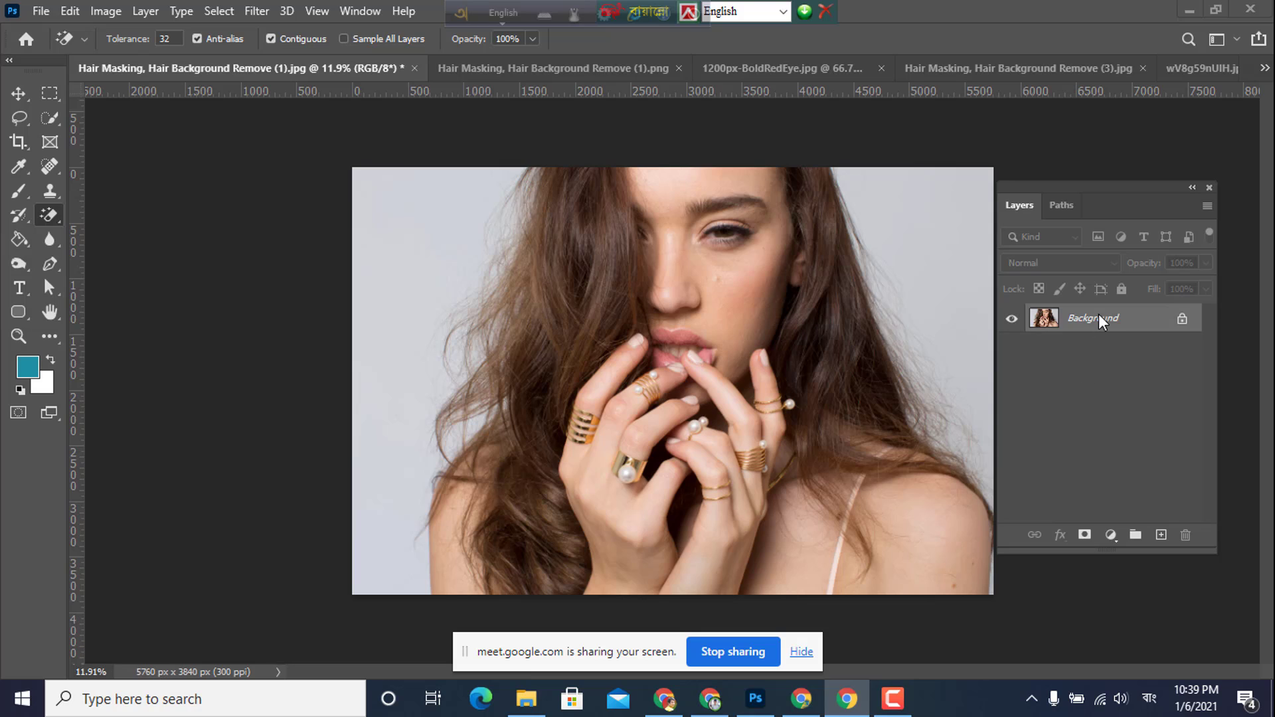
left_click_drag(1098, 314, 1161, 535)
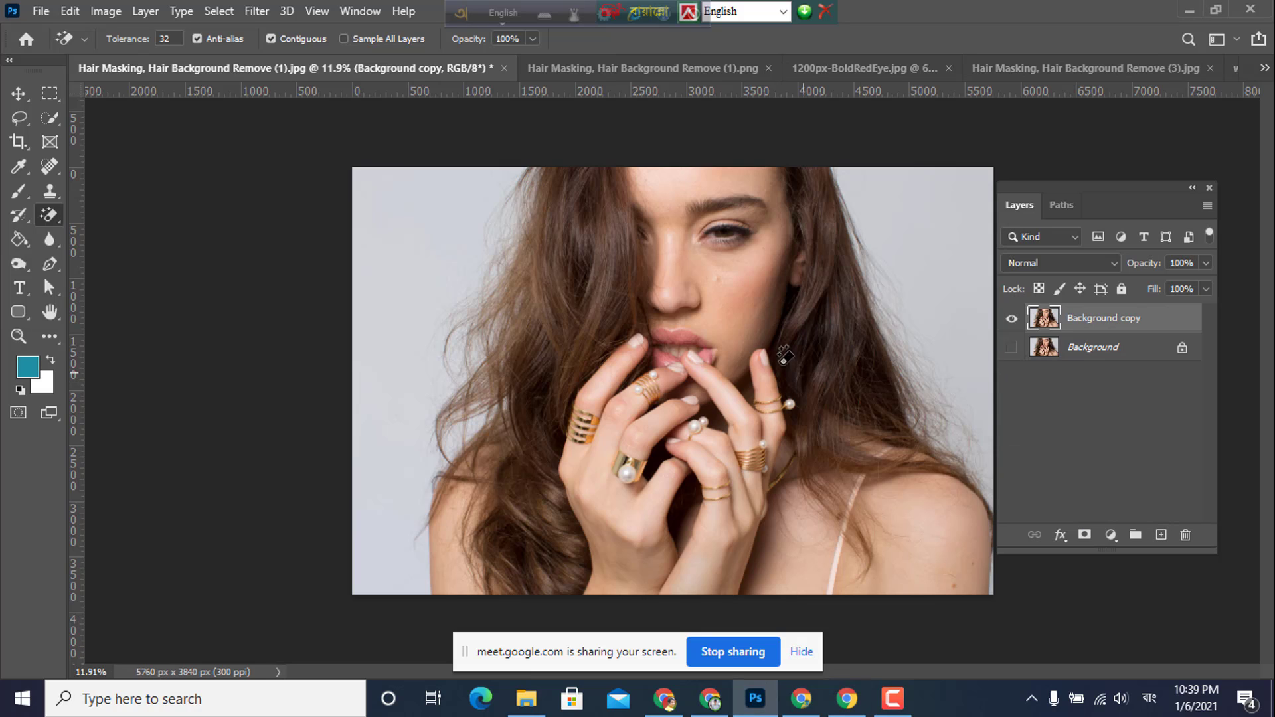
left_click(801, 652)
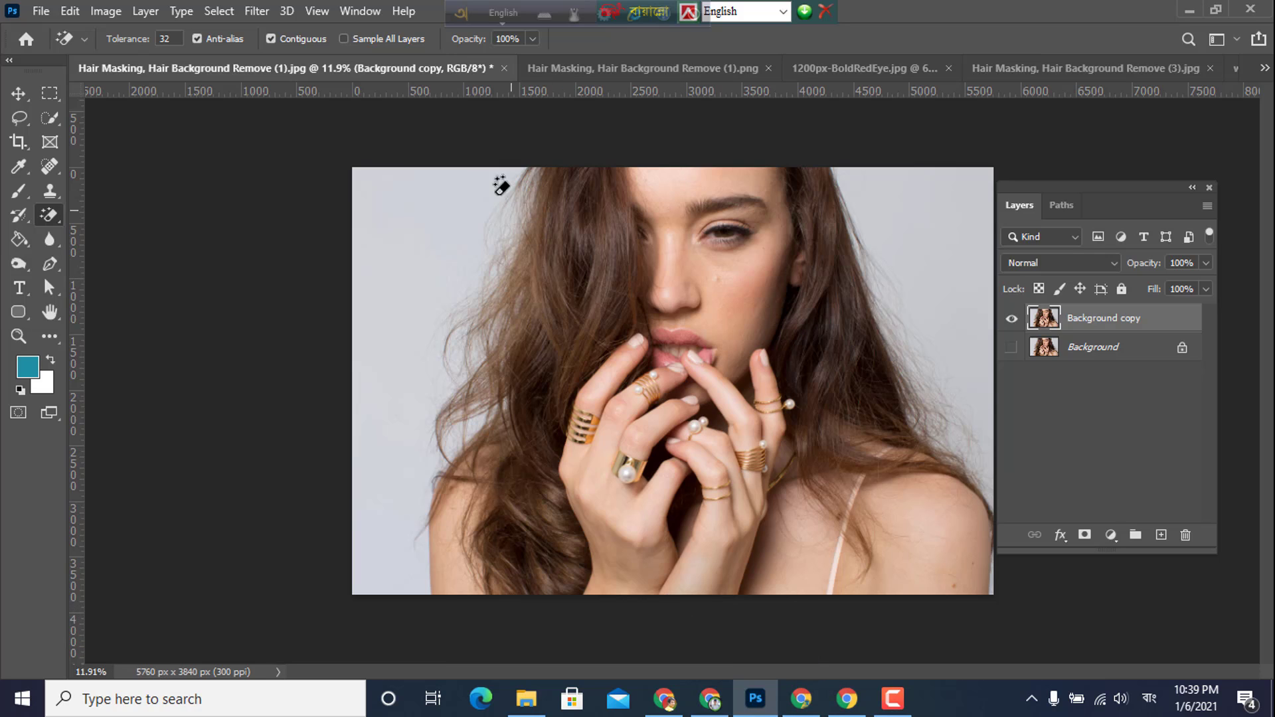
- Choose the Background Eraser tool with Discontiguous limits and set its tolerance to 58%
right_click(47, 214)
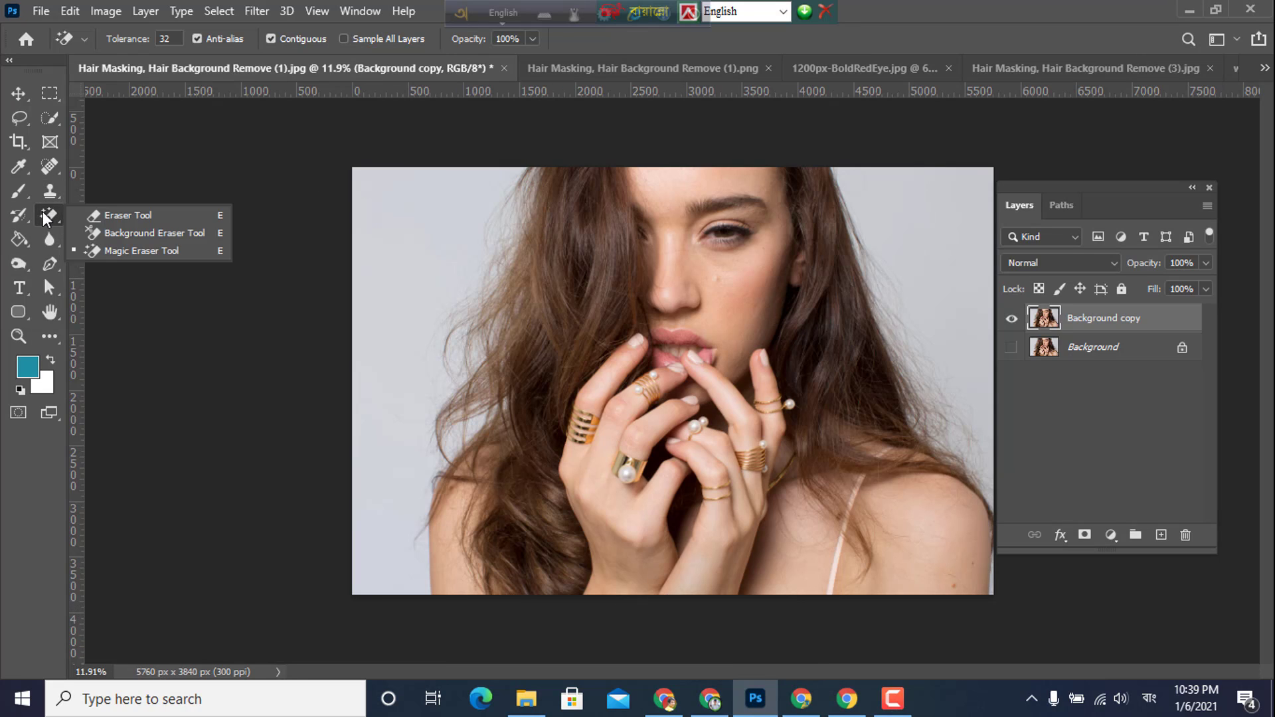
left_click(145, 234)
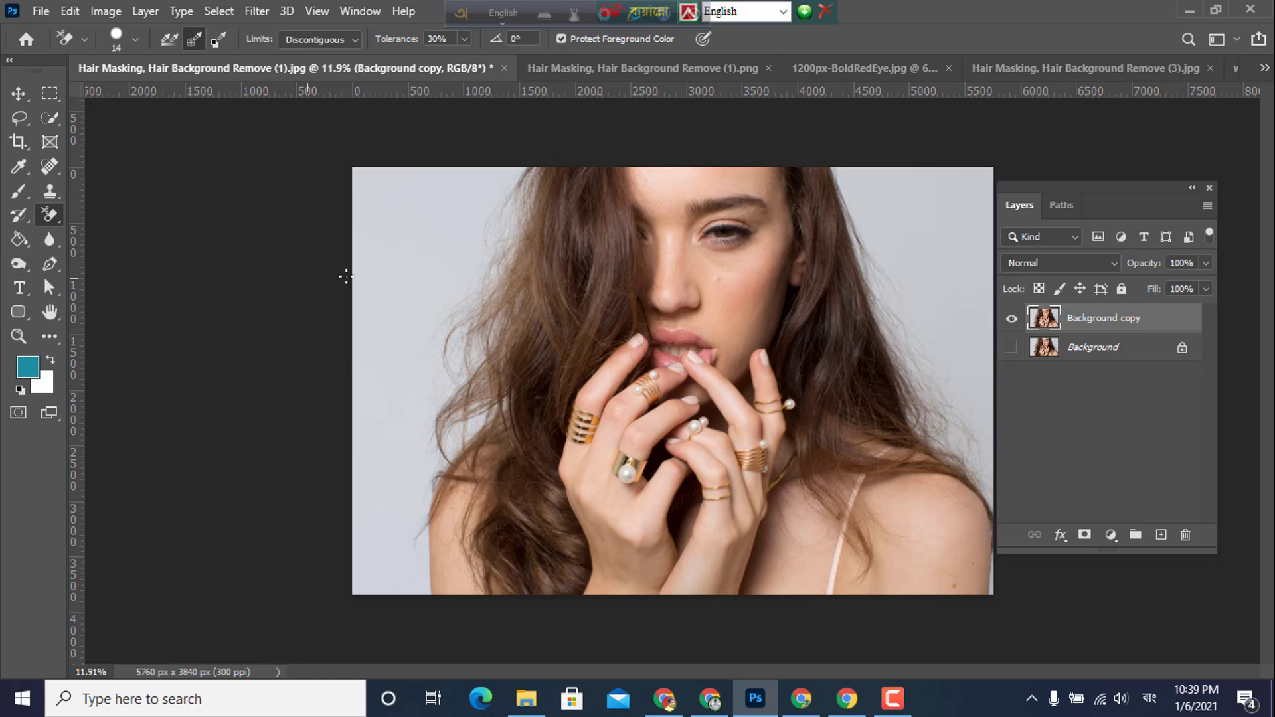
scroll(482, 319, "up", 8)
left_click_drag(436, 285, 289, 307)
scroll(288, 307, "down", 3)
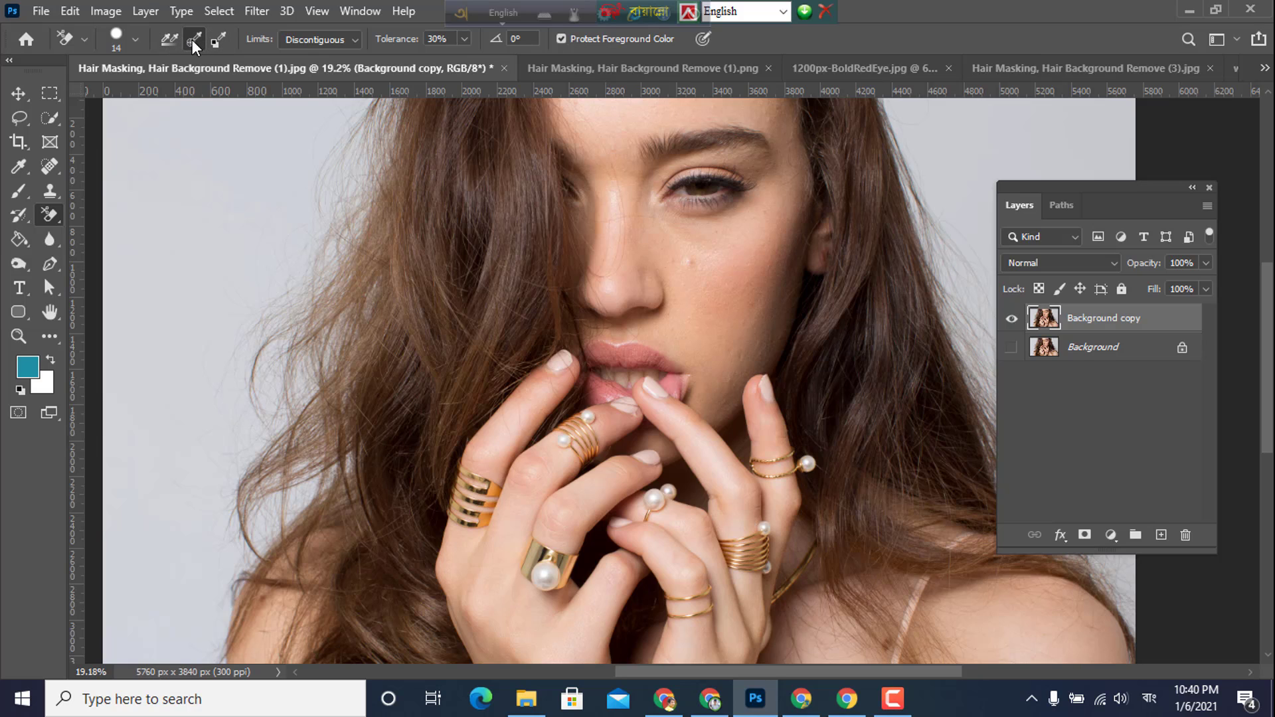
left_click(358, 40)
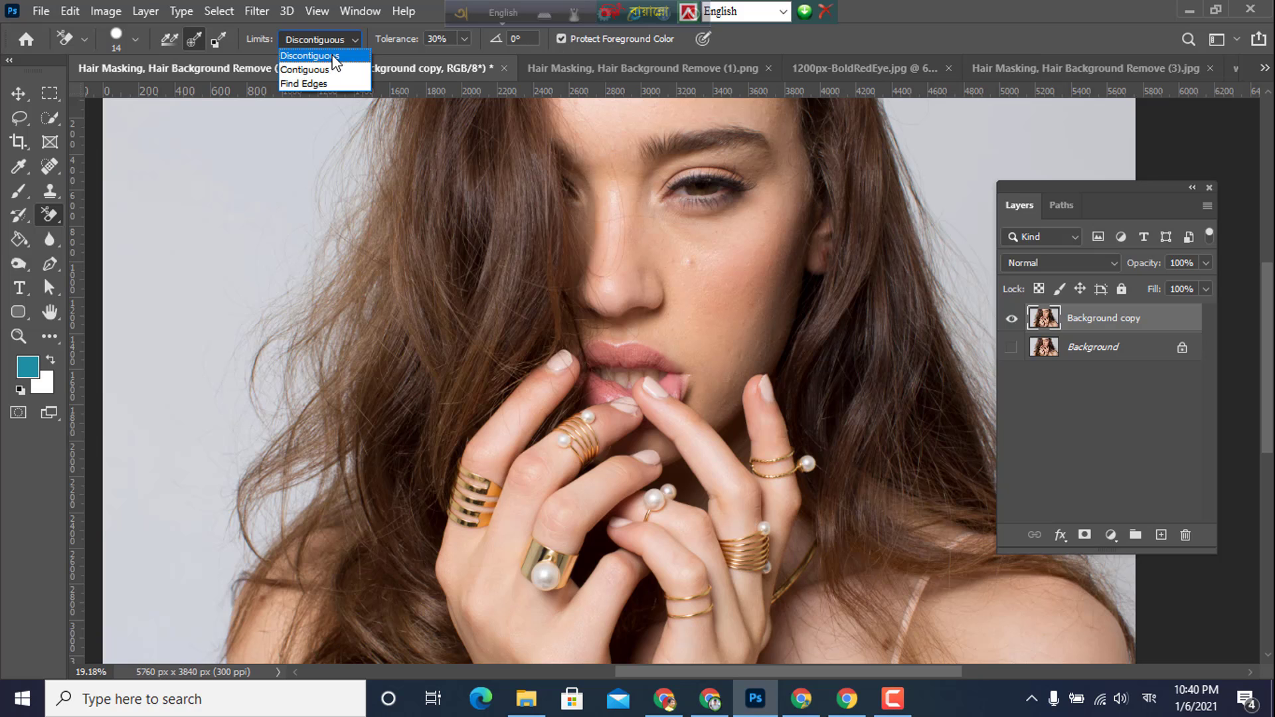
left_click(335, 57)
left_click(465, 38)
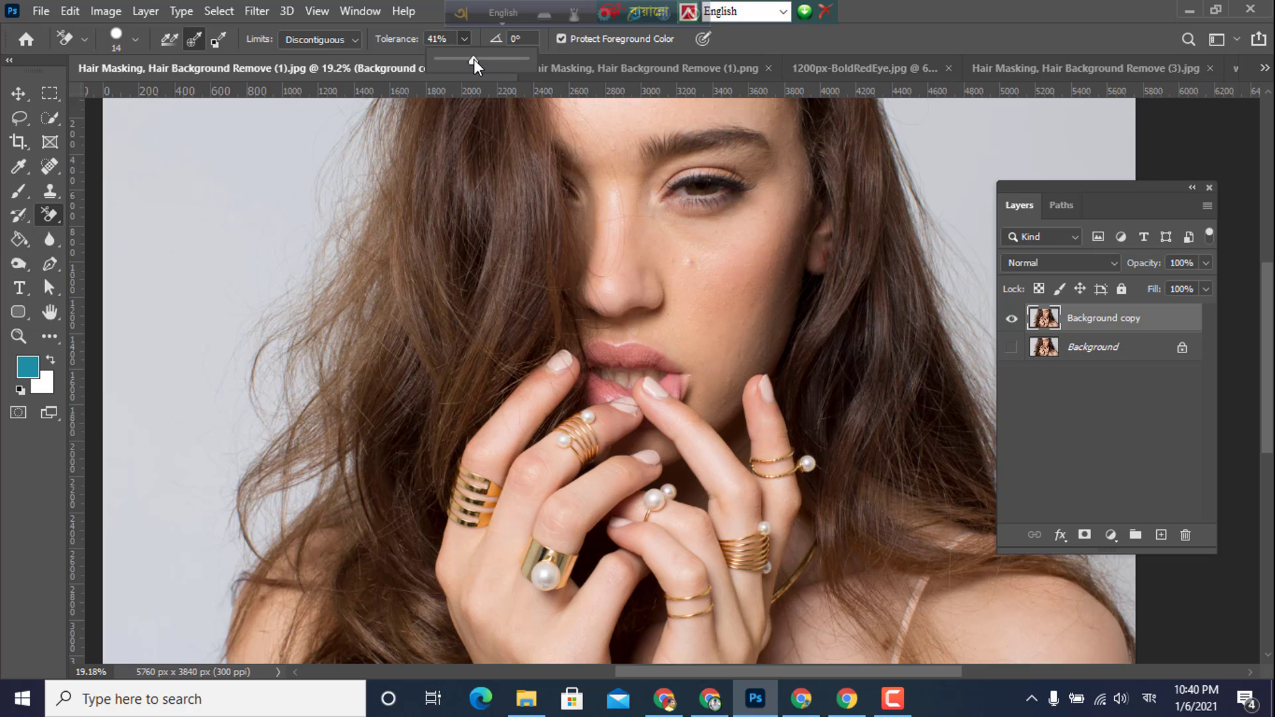
left_click_drag(473, 58, 484, 59)
left_click(18, 93)
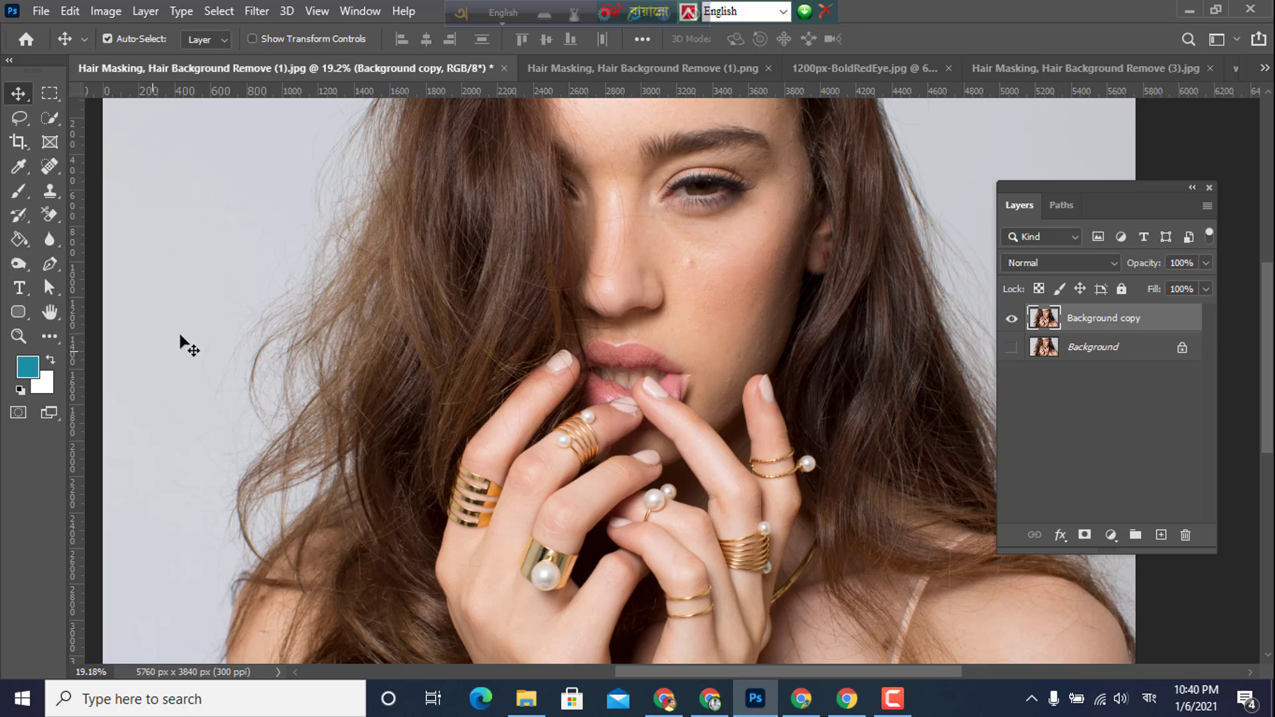
left_click(886, 704)
left_click(886, 704)
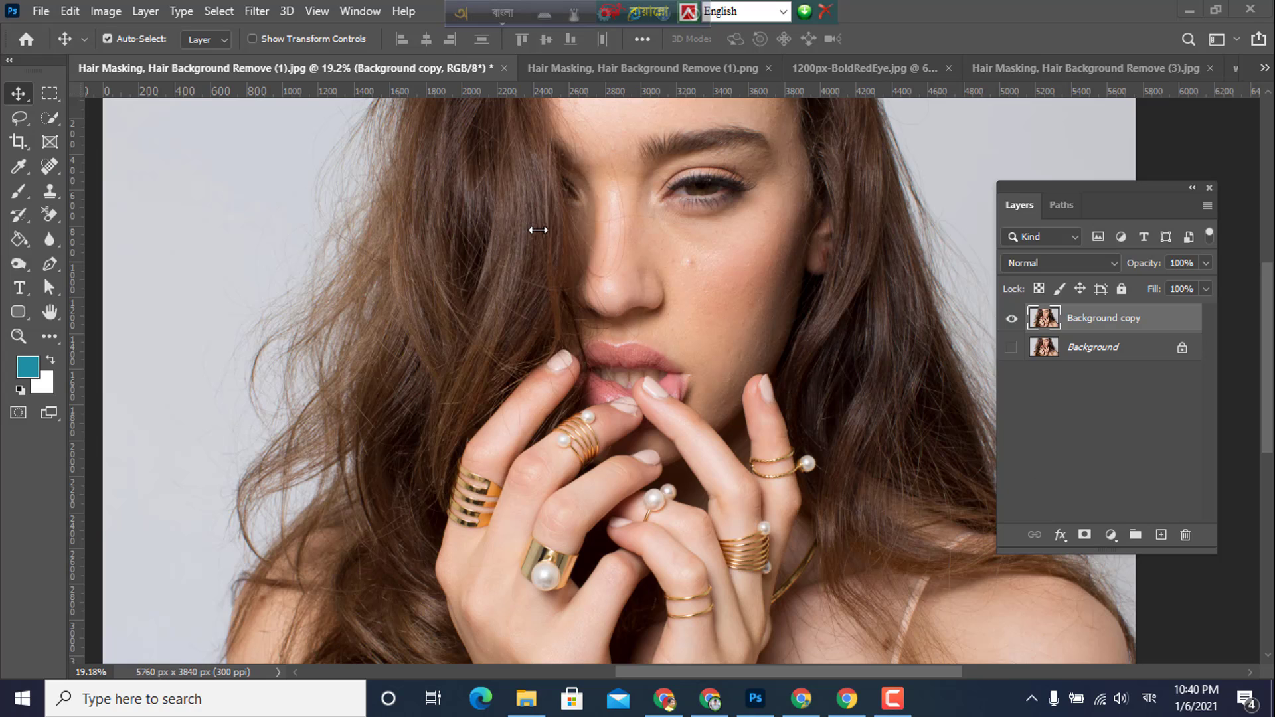
left_click(20, 92)
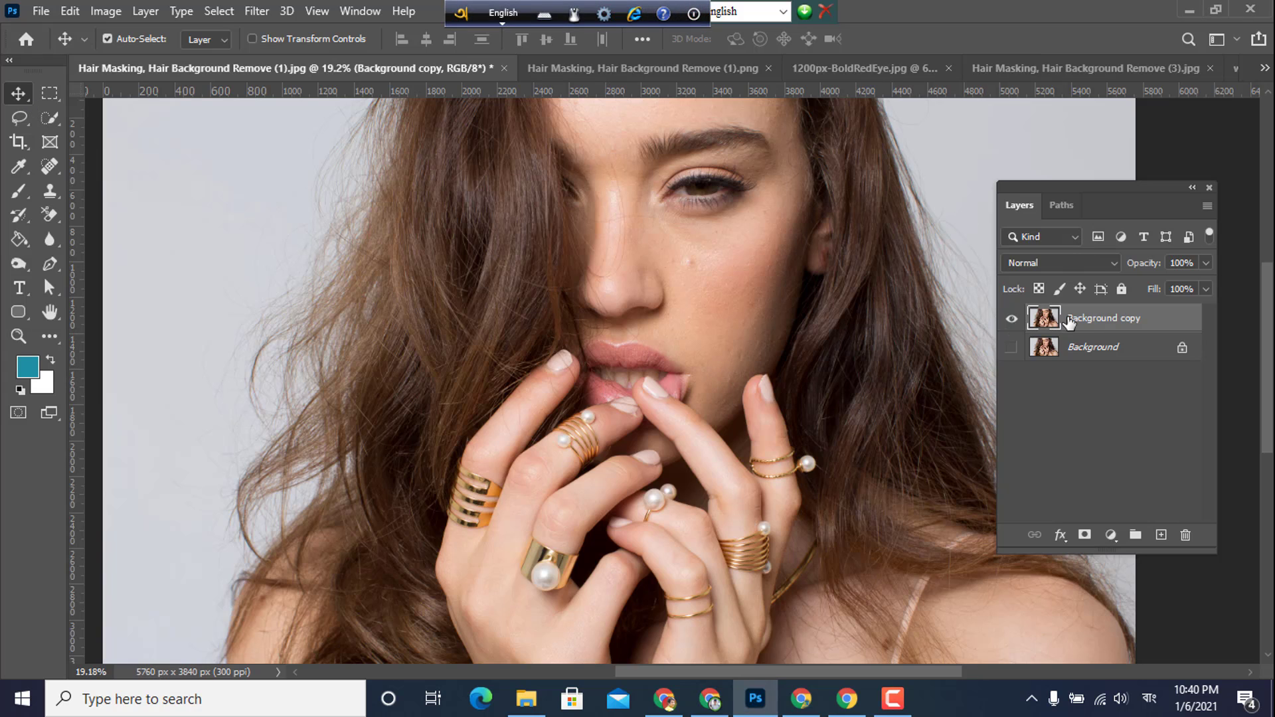
- Switch back to the Background Eraser tool for the Background copy layer
right_click(49, 223)
left_click(149, 238)
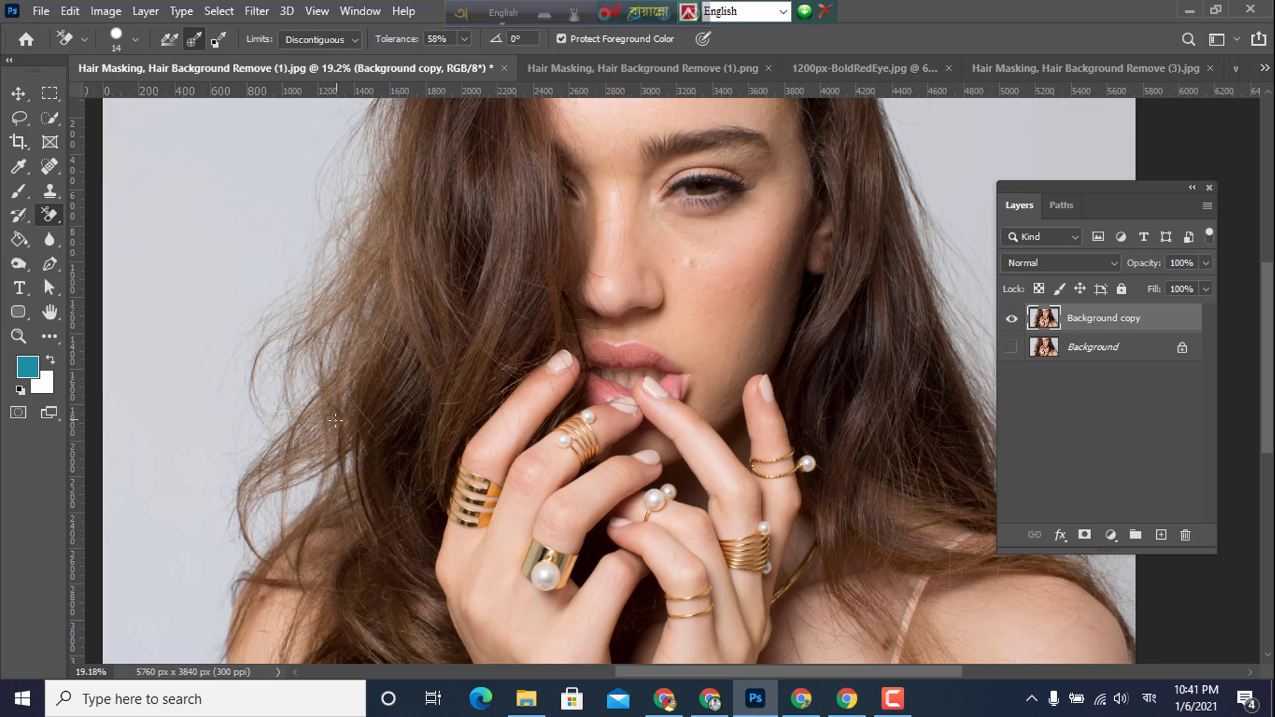
key("Return")
right_click(50, 214)
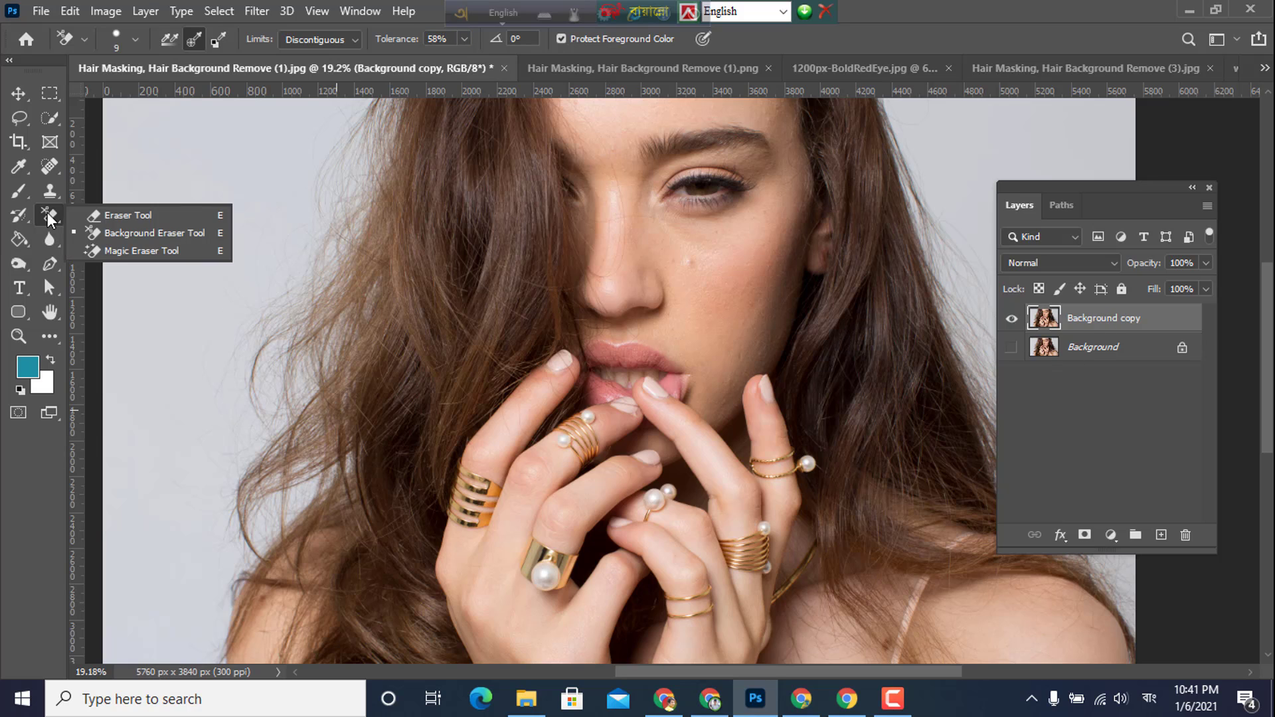
left_click(117, 232)
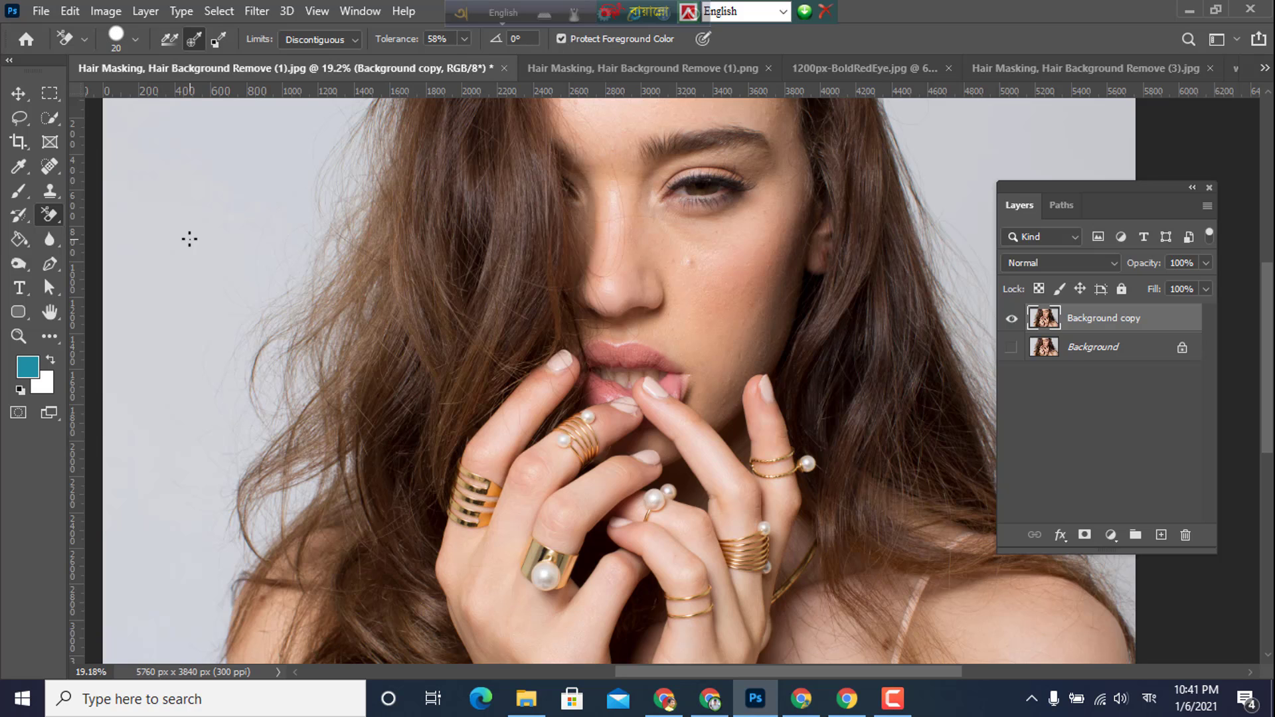
- Set the Background Eraser's brush size to 92 px and its tolerance to 31%
key("bracketright")
key("bracketright")
key("bracketright")
key("bracketright")
key("bracketright")
key("bracketright")
key("bracketright")
key("bracketright")
key("bracketright")
key("bracketright")
key("bracketright")
left_click(134, 46)
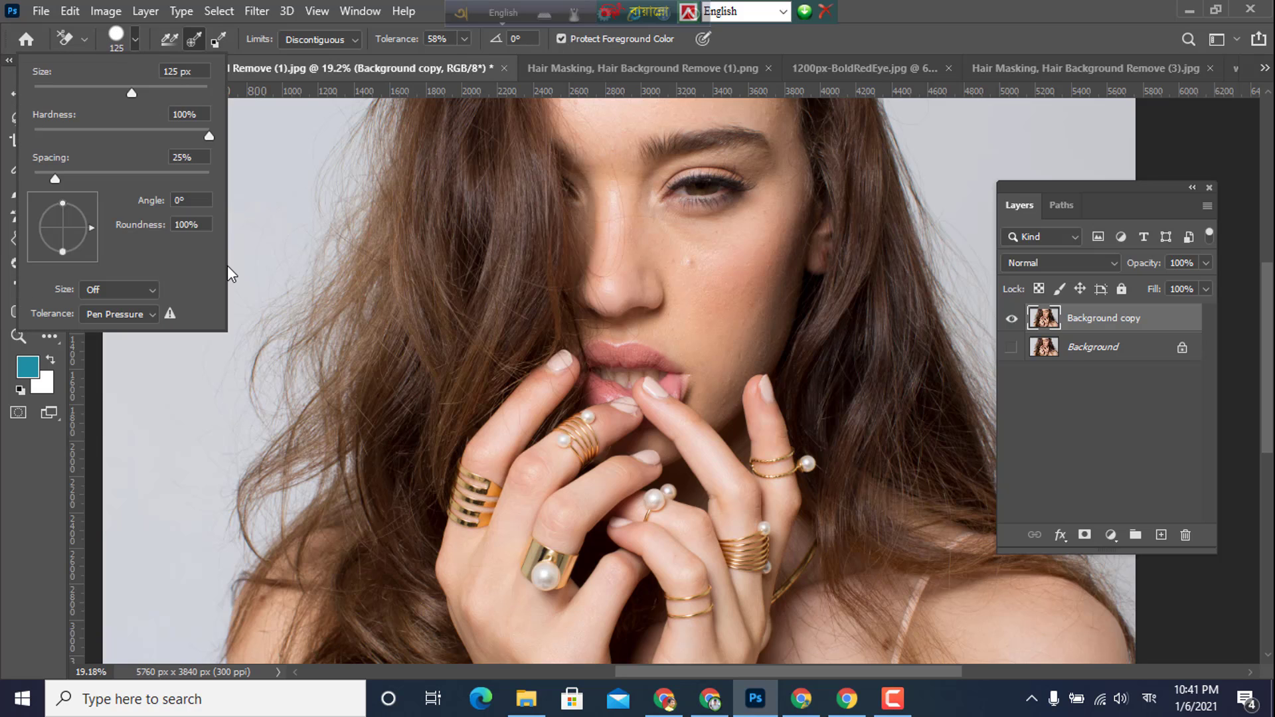
mouse_move(123, 97)
left_mouse_down()
mouse_move(98, 94)
mouse_move(113, 93)
left_mouse_up()
left_click(864, 44)
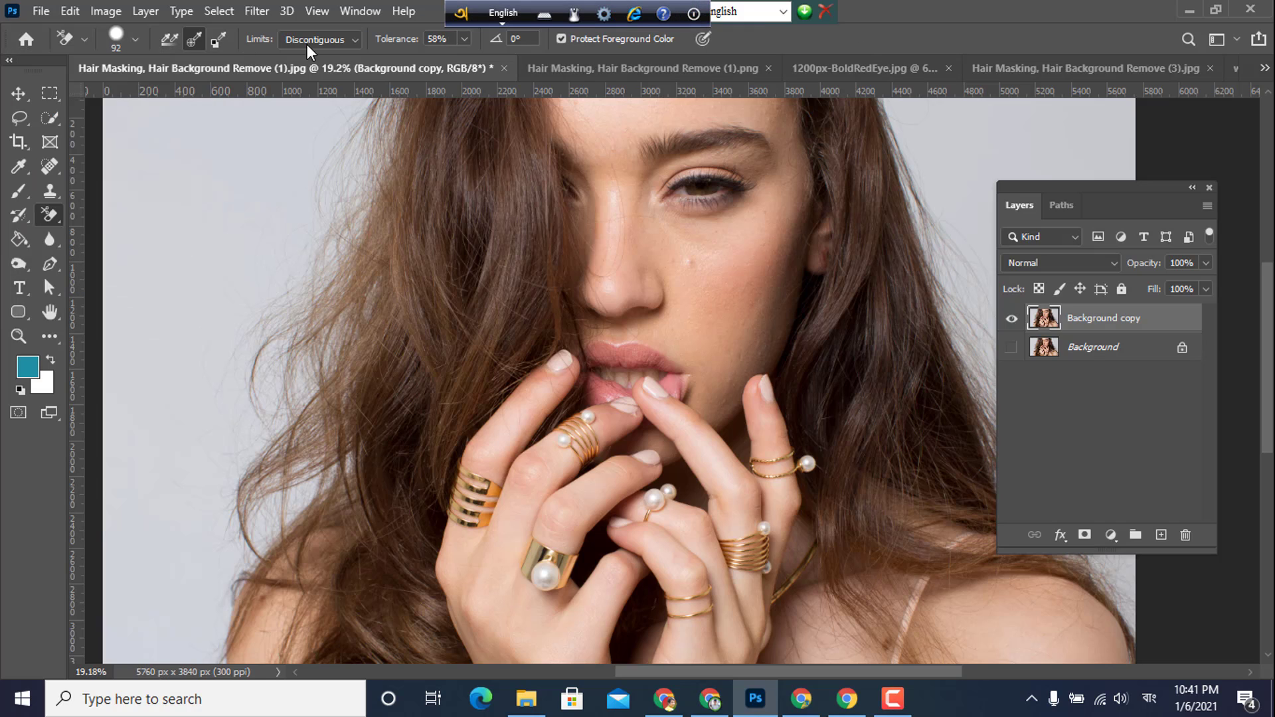
left_click(464, 39)
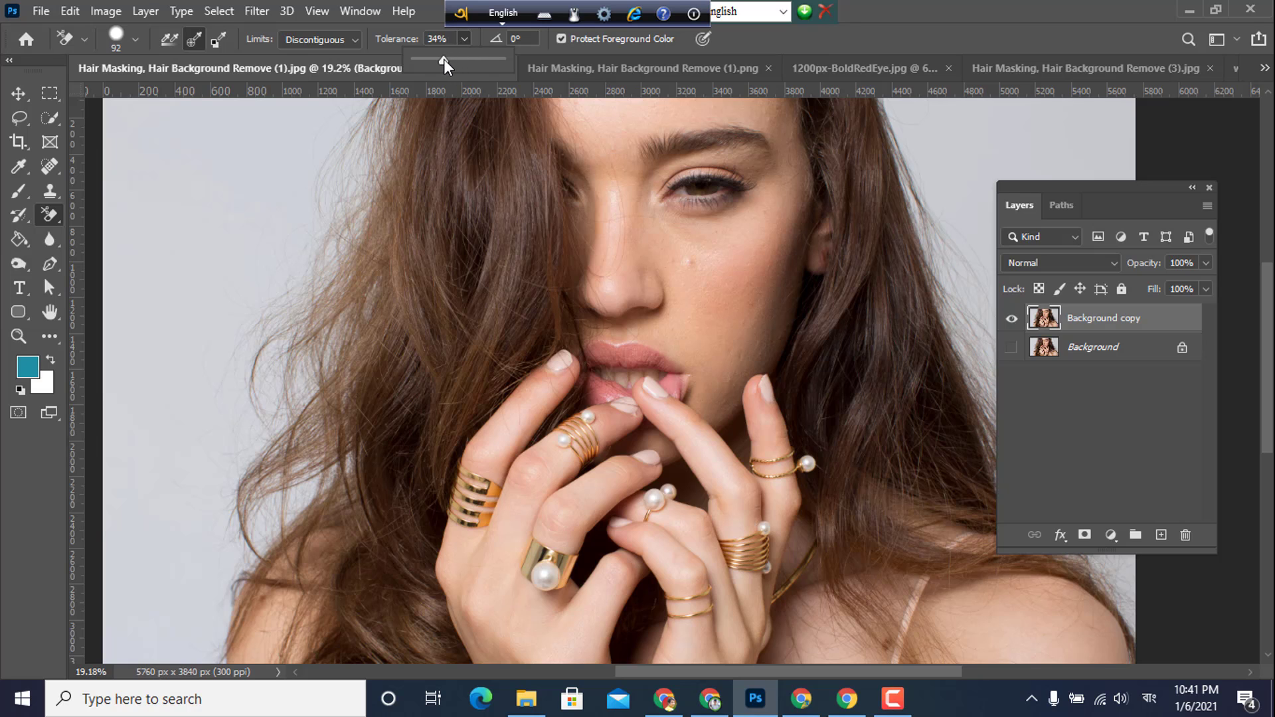
left_click_drag(444, 58, 440, 58)
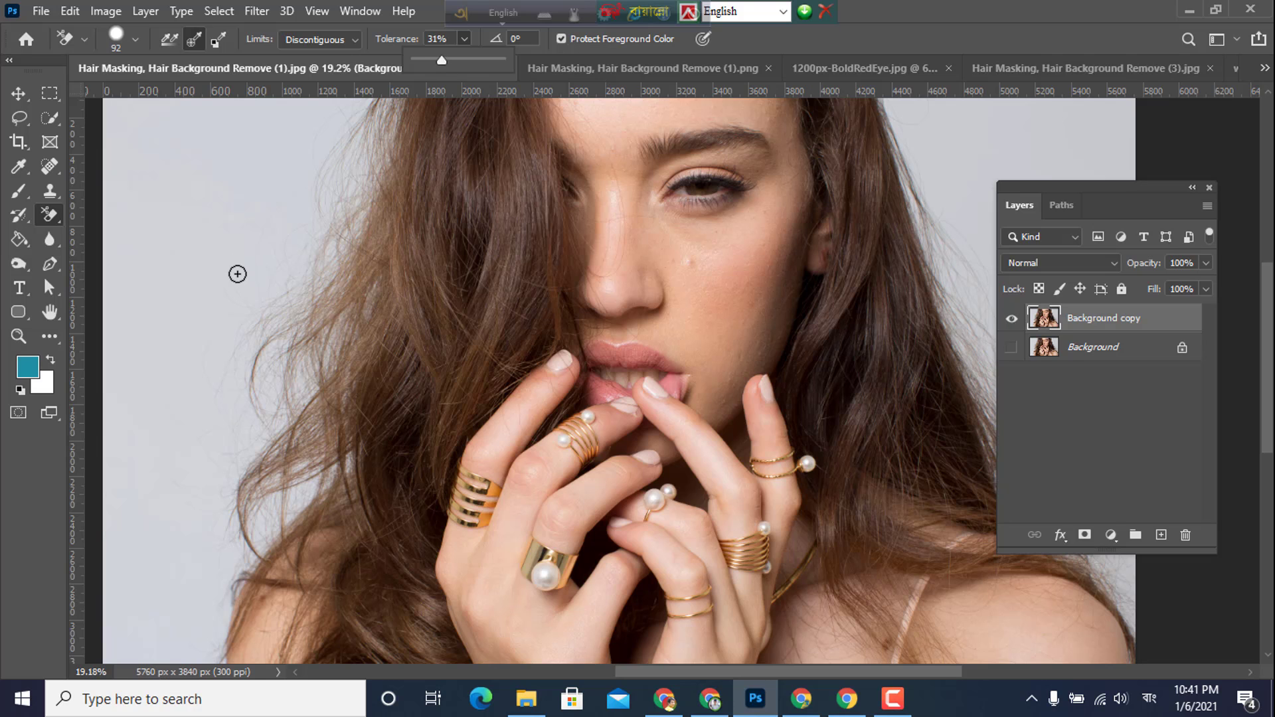
- Enlarge the eraser brush to 700 px and erase the gray backdrop beside the middle of the hair on the photo's left side
scroll(237, 273, "down", 2)
scroll(237, 271, "up", 2)
left_click_drag(518, 319, 349, 272)
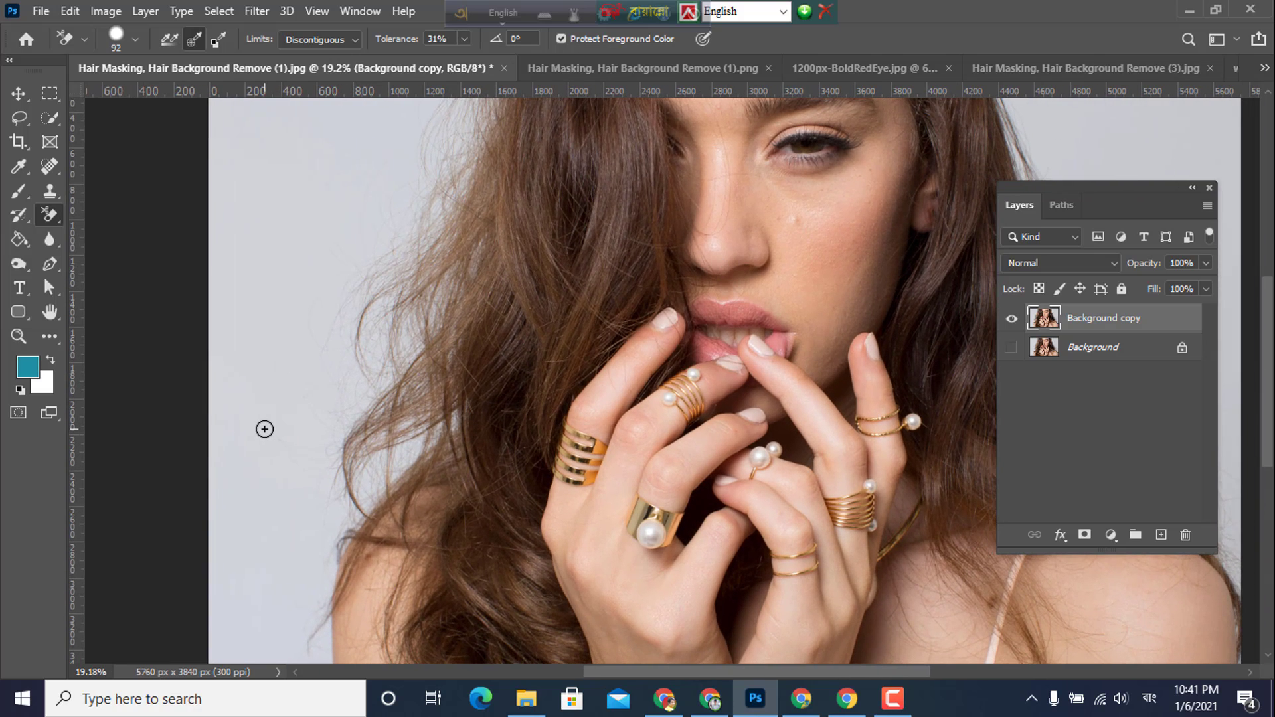
key("bracketright")
key("bracketright")
key("bracketright")
key("bracketright")
key("bracketright")
key("bracketright")
key("bracketright")
key("bracketright")
scroll(273, 449, "down", 3)
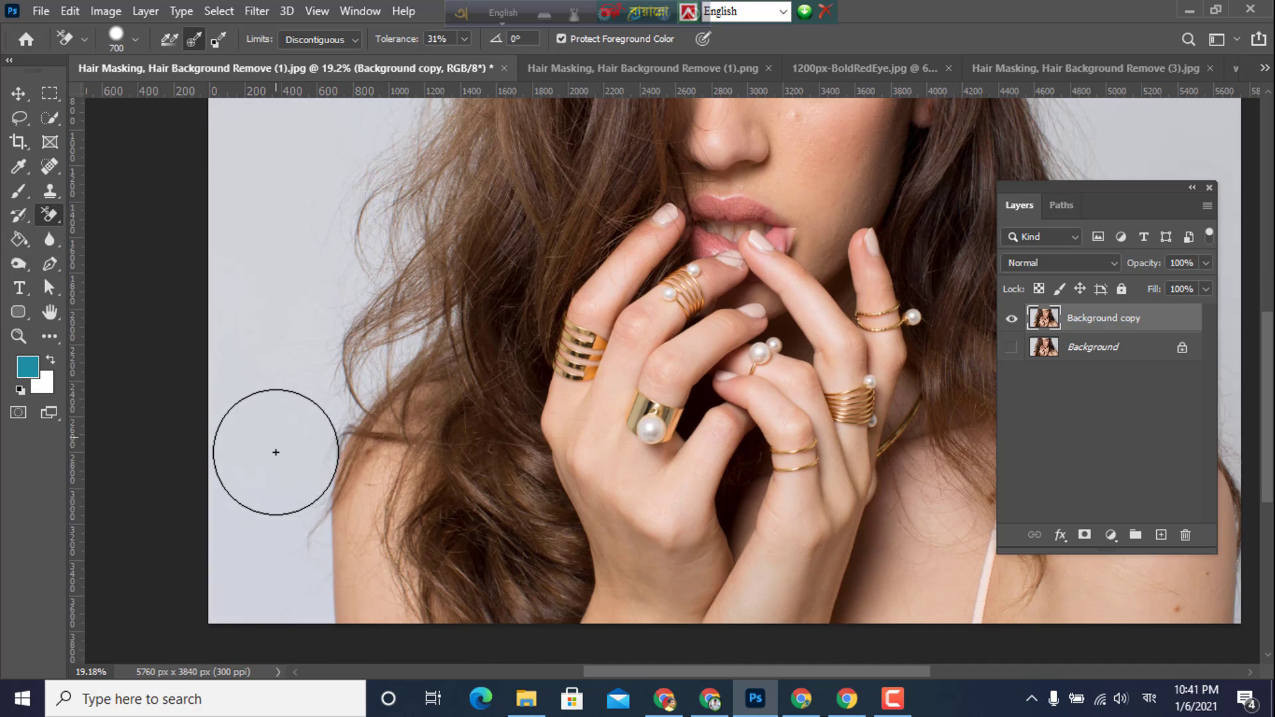
scroll(273, 449, "up", 2)
mouse_move(261, 388)
left_mouse_down()
mouse_move(399, 300)
mouse_move(445, 250)
mouse_move(405, 366)
mouse_move(372, 409)
mouse_move(292, 455)
mouse_move(203, 469)
left_mouse_up()
- Erase more gray backdrop along the upper-left hair and a patch beside the arm at the photo's lower-left edge
scroll(204, 468, "up", 1)
scroll(204, 468, "up", 2)
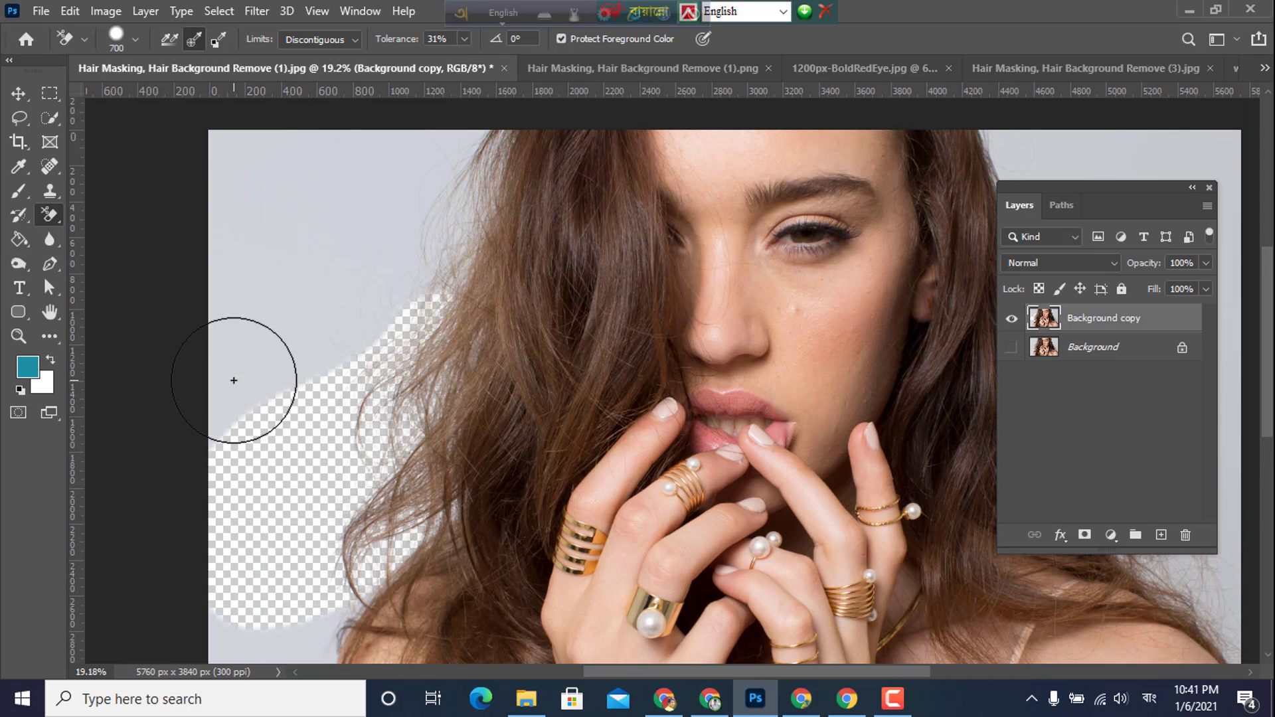
mouse_move(233, 378)
left_mouse_down()
mouse_move(427, 262)
mouse_move(484, 173)
left_mouse_up()
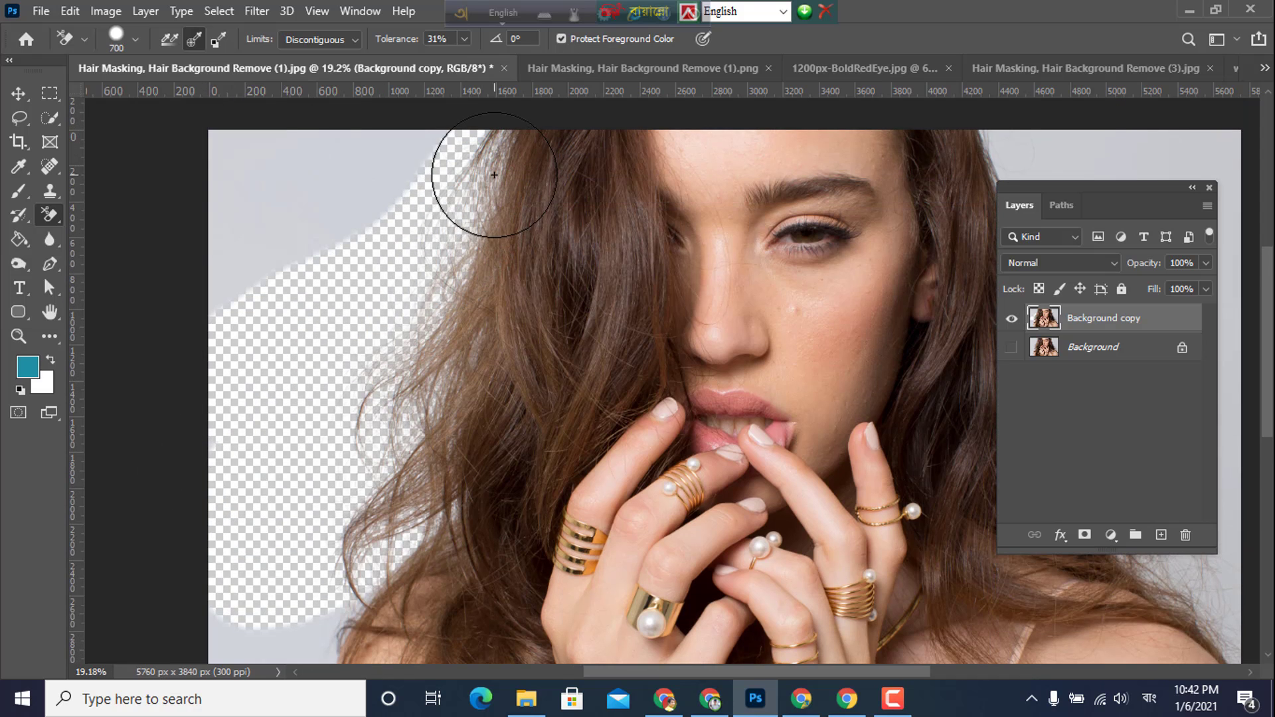
scroll(233, 341, "up", 2)
mouse_move(236, 313)
left_mouse_down()
mouse_move(220, 343)
mouse_move(344, 235)
mouse_move(344, 329)
mouse_move(383, 239)
mouse_move(409, 216)
mouse_move(269, 166)
mouse_move(167, 329)
left_mouse_up()
scroll(246, 322, "down", 10)
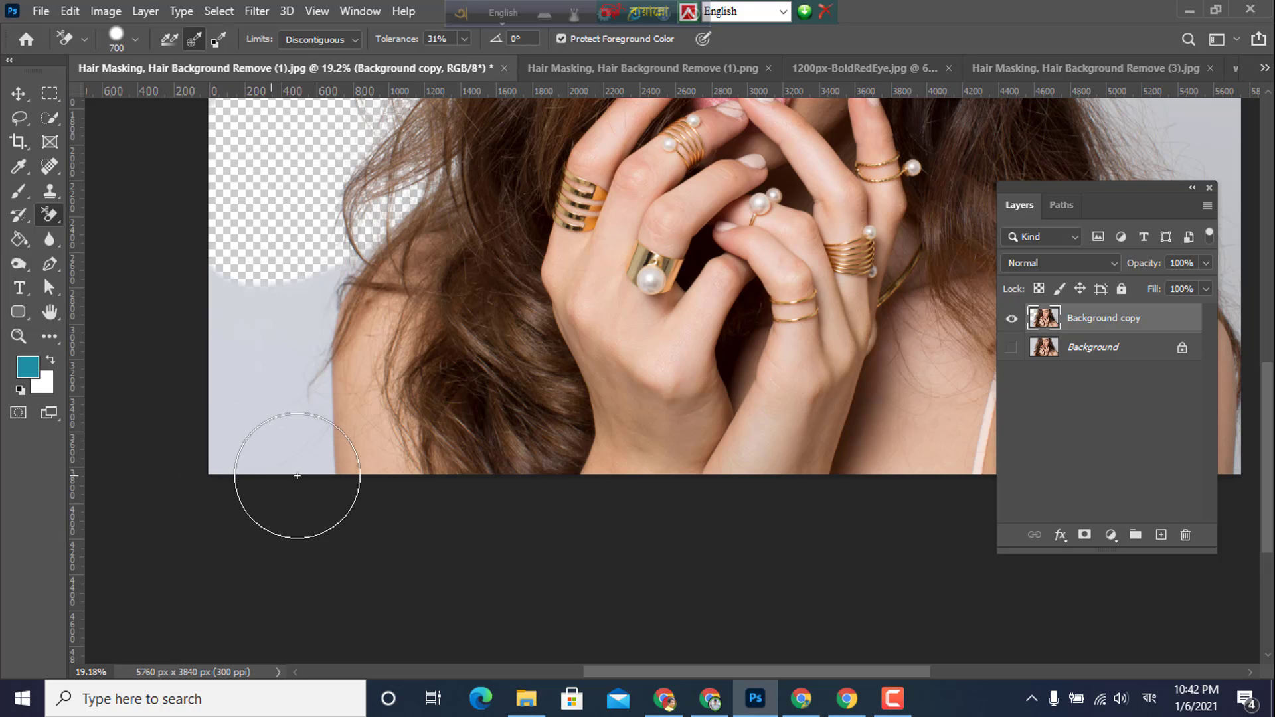
left_click(312, 454)
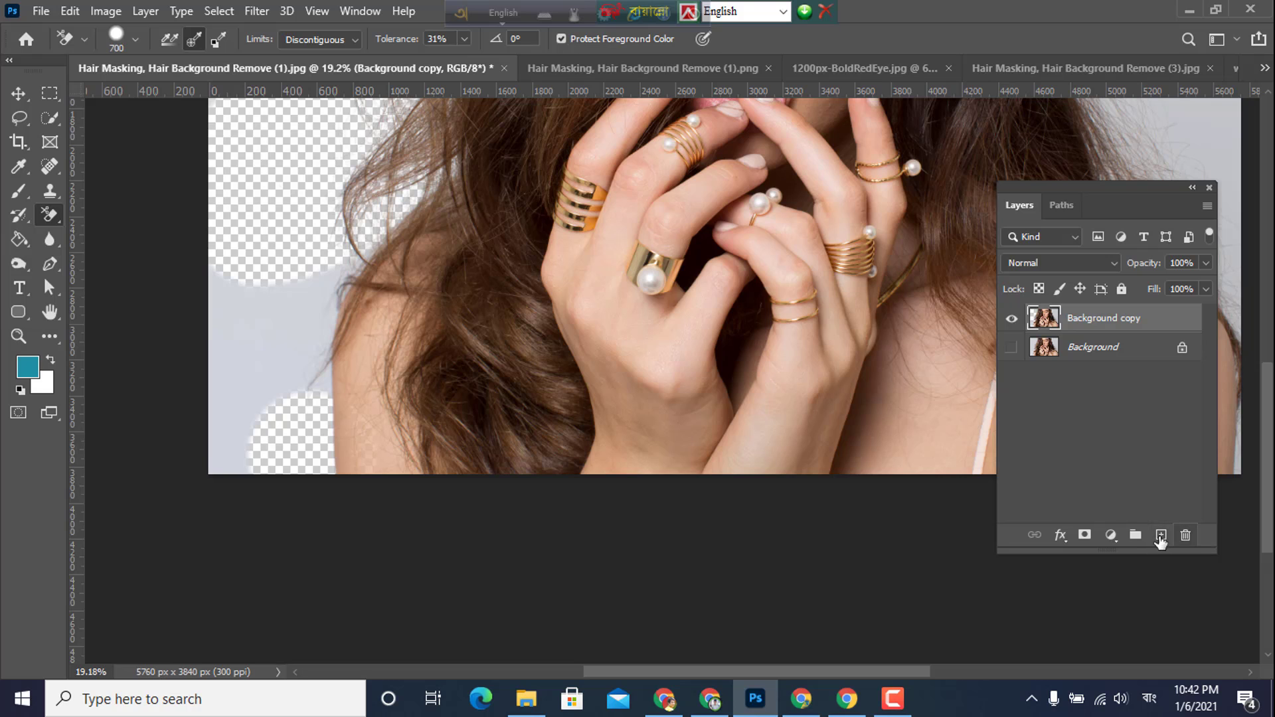
- Place a teal Solid Color fill layer (#5690a1) beneath Background copy, then hide the fill and reselect Background copy
left_click(1109, 535)
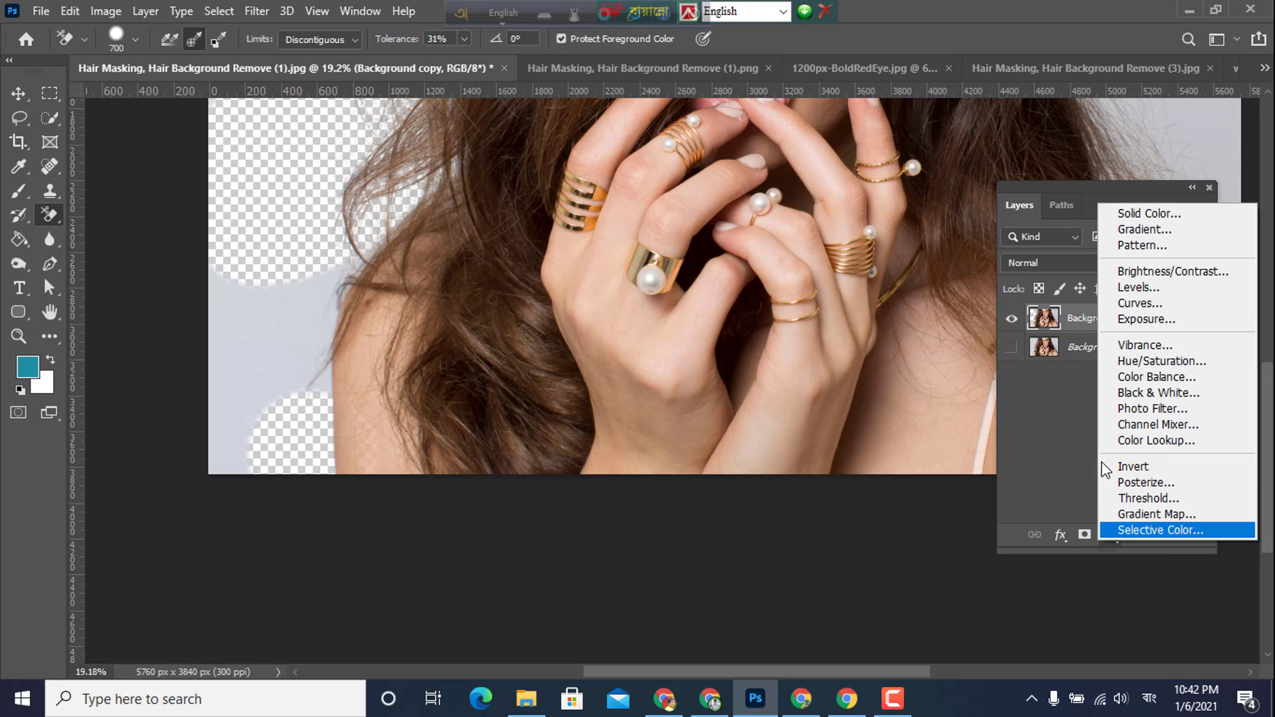
left_click(1138, 211)
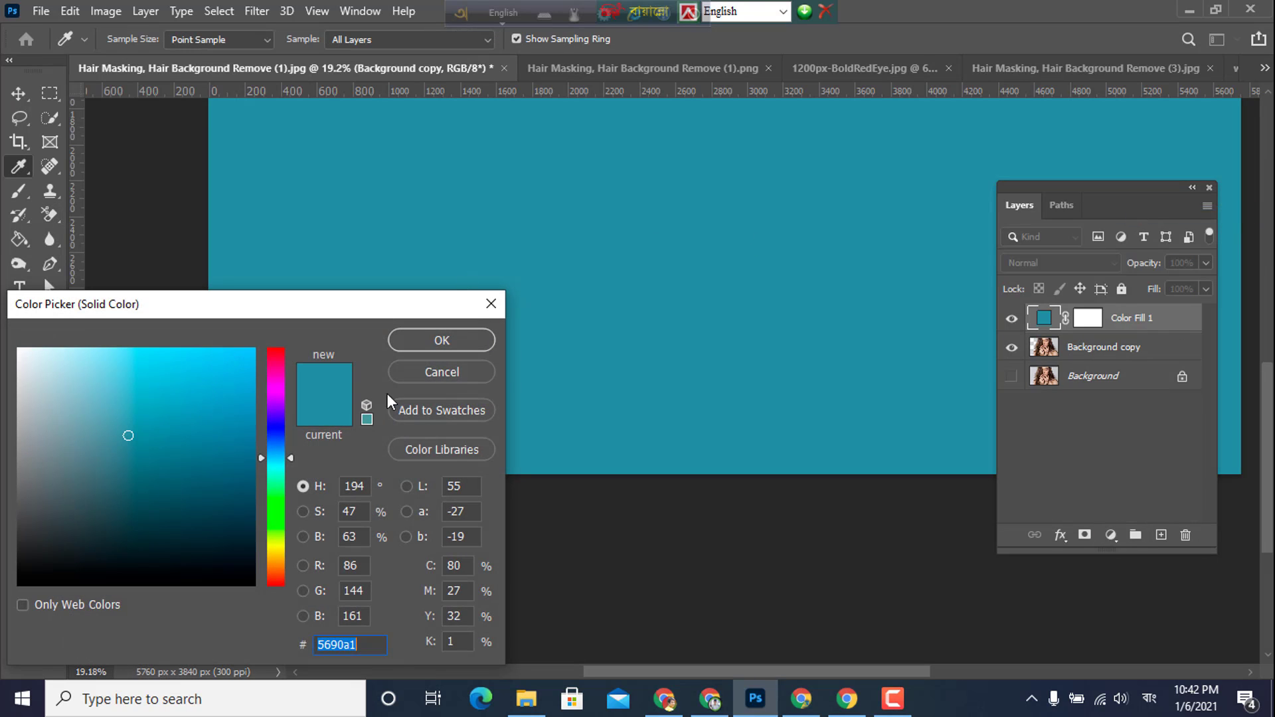
left_click(412, 349)
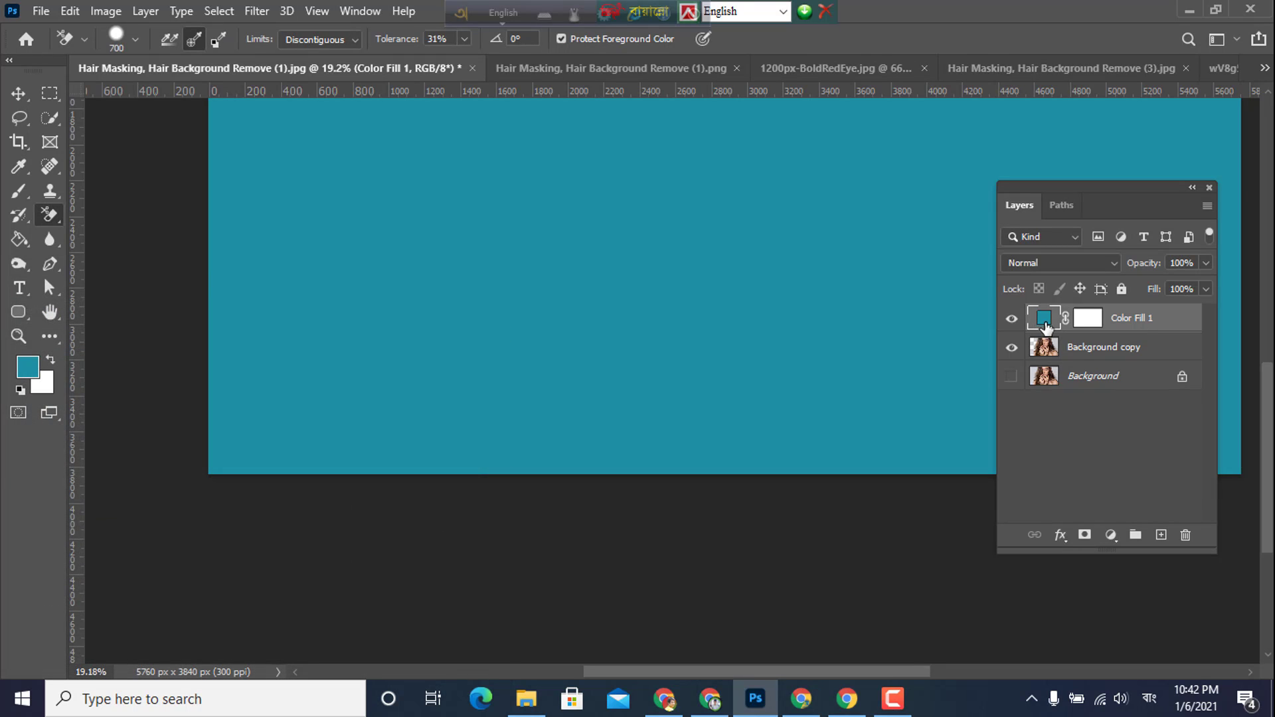
left_click_drag(1044, 321, 1044, 352)
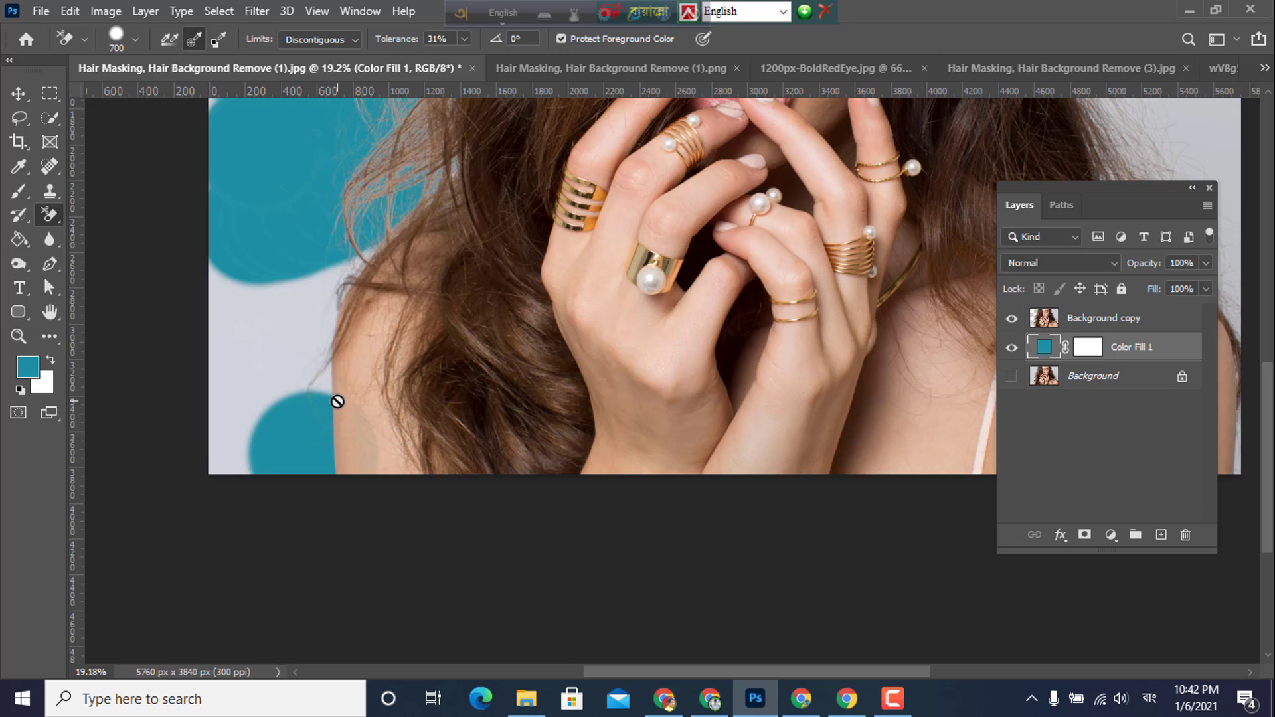
left_click(1011, 347)
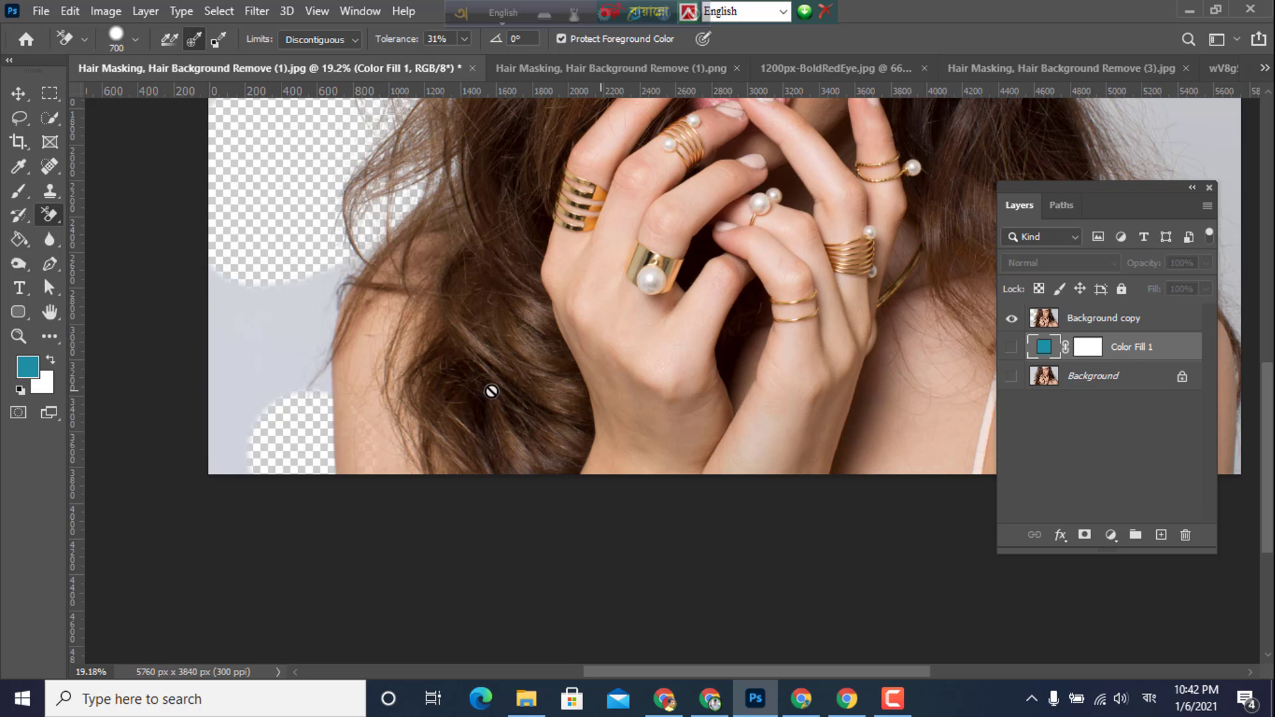
left_click(1103, 328)
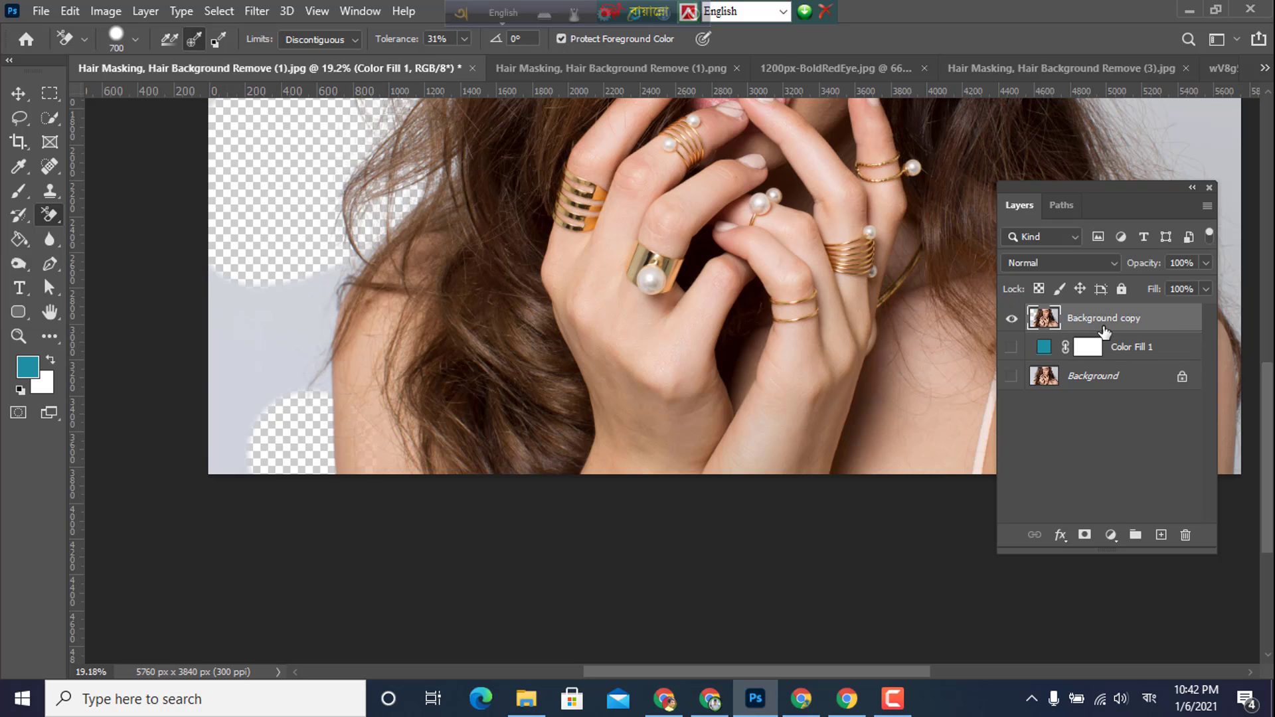
- Erase the remaining gray backdrop beside the hair and arm along the photo's left side
mouse_move(265, 399)
left_mouse_down()
mouse_move(237, 335)
mouse_move(211, 498)
mouse_move(278, 264)
mouse_move(253, 412)
mouse_move(265, 421)
mouse_move(286, 287)
mouse_move(376, 170)
mouse_move(366, 150)
mouse_move(258, 147)
mouse_move(216, 332)
left_mouse_up()
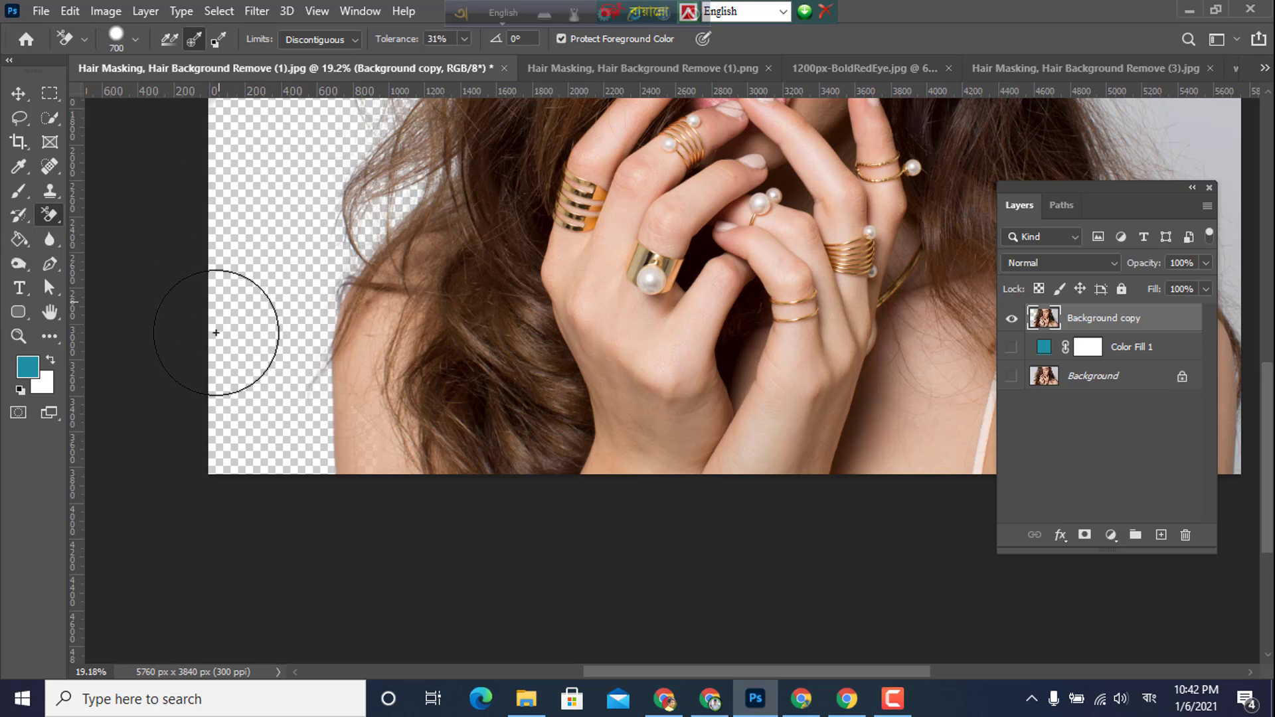
scroll(206, 432, "up", 5)
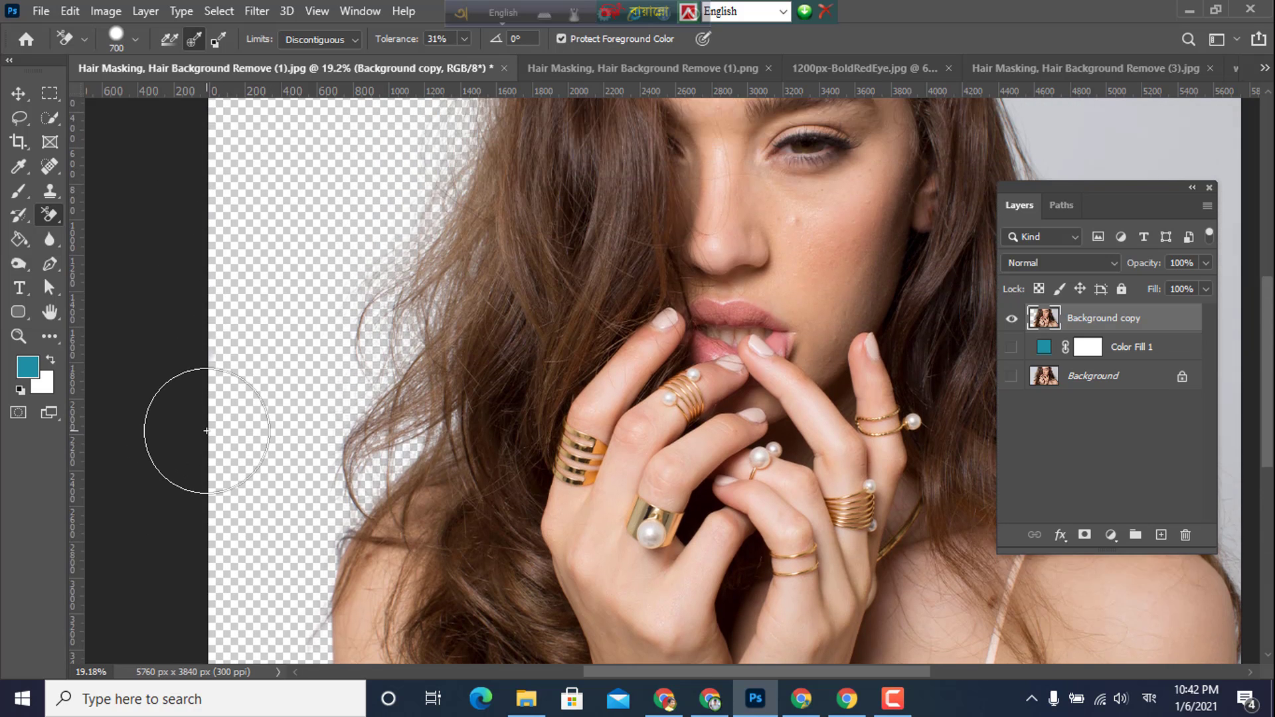
scroll(207, 431, "down", 1)
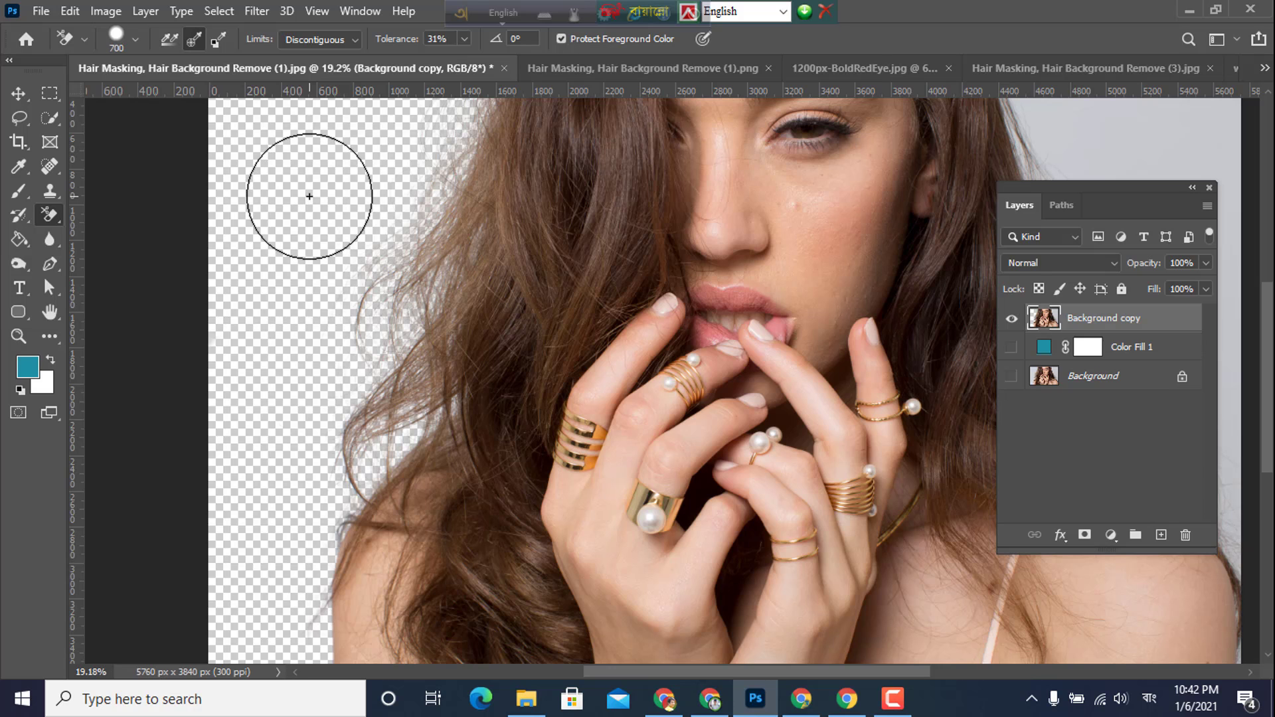
scroll(310, 197, "down", 2)
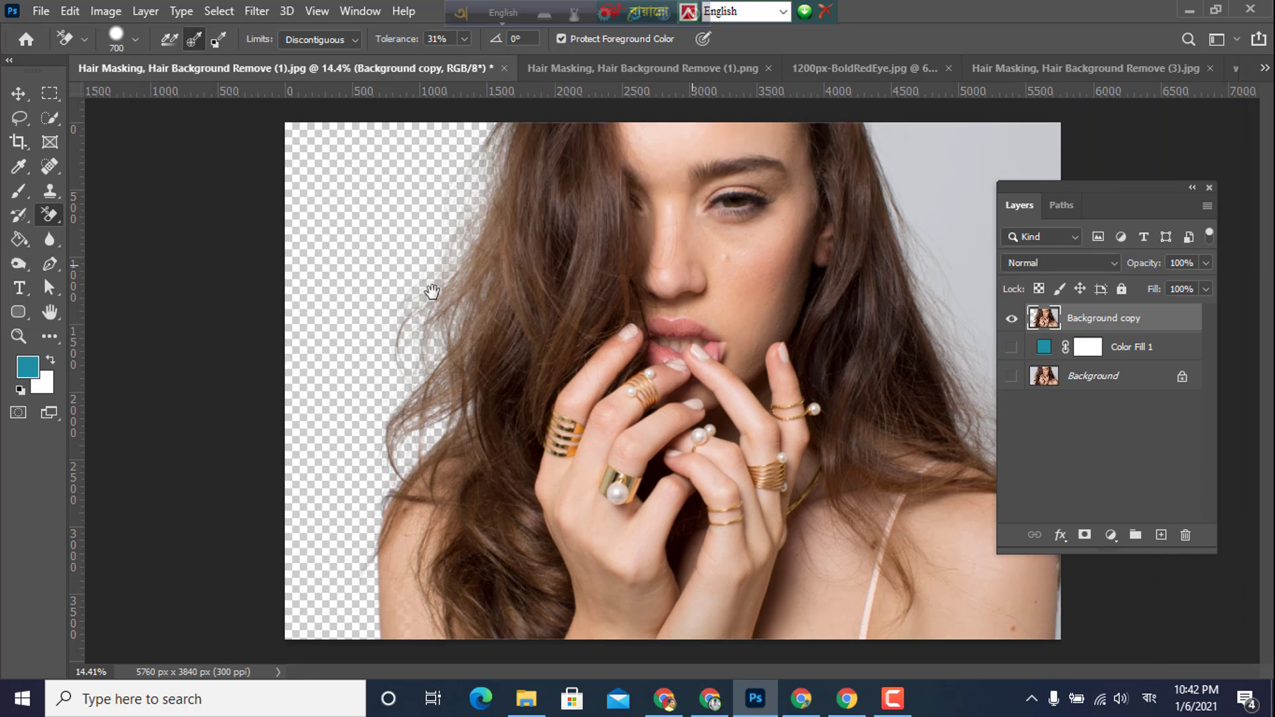
scroll(657, 312, "up", 1)
mouse_move(854, 308)
left_mouse_down()
mouse_move(622, 327)
mouse_move(467, 368)
mouse_move(480, 465)
mouse_move(562, 477)
mouse_move(562, 503)
mouse_move(545, 326)
mouse_move(545, 556)
left_mouse_up()
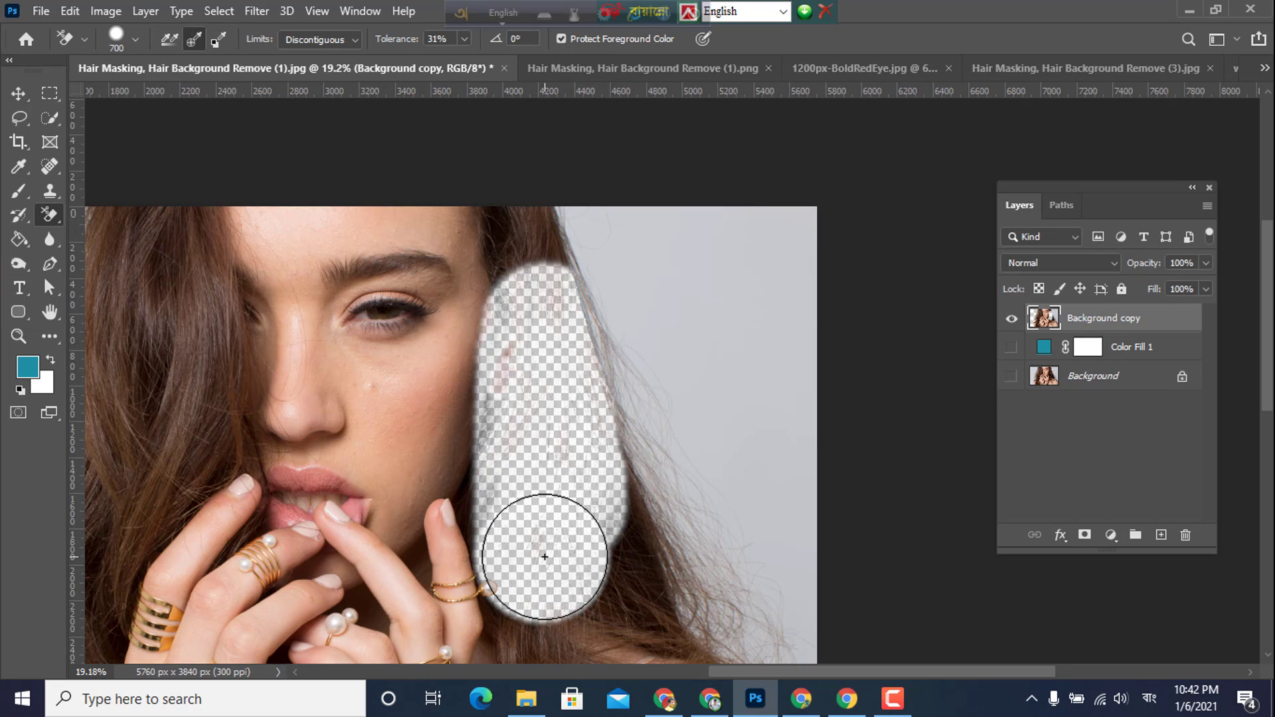
key("ctrl+z")
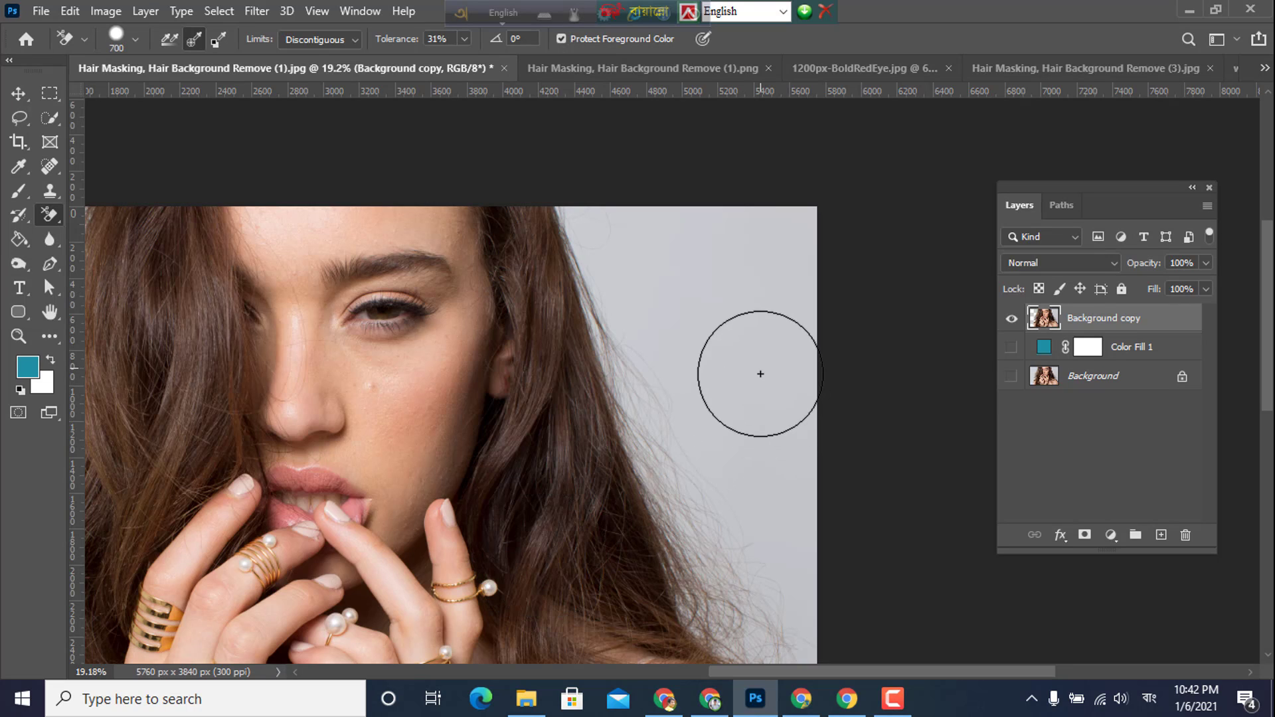
- Erase the gray backdrop between the hair and the photo's right edge, from the shoulder up to the upper-right corner
mouse_move(805, 545)
left_mouse_down()
mouse_move(796, 507)
mouse_move(703, 528)
mouse_move(674, 515)
mouse_move(612, 393)
left_mouse_up()
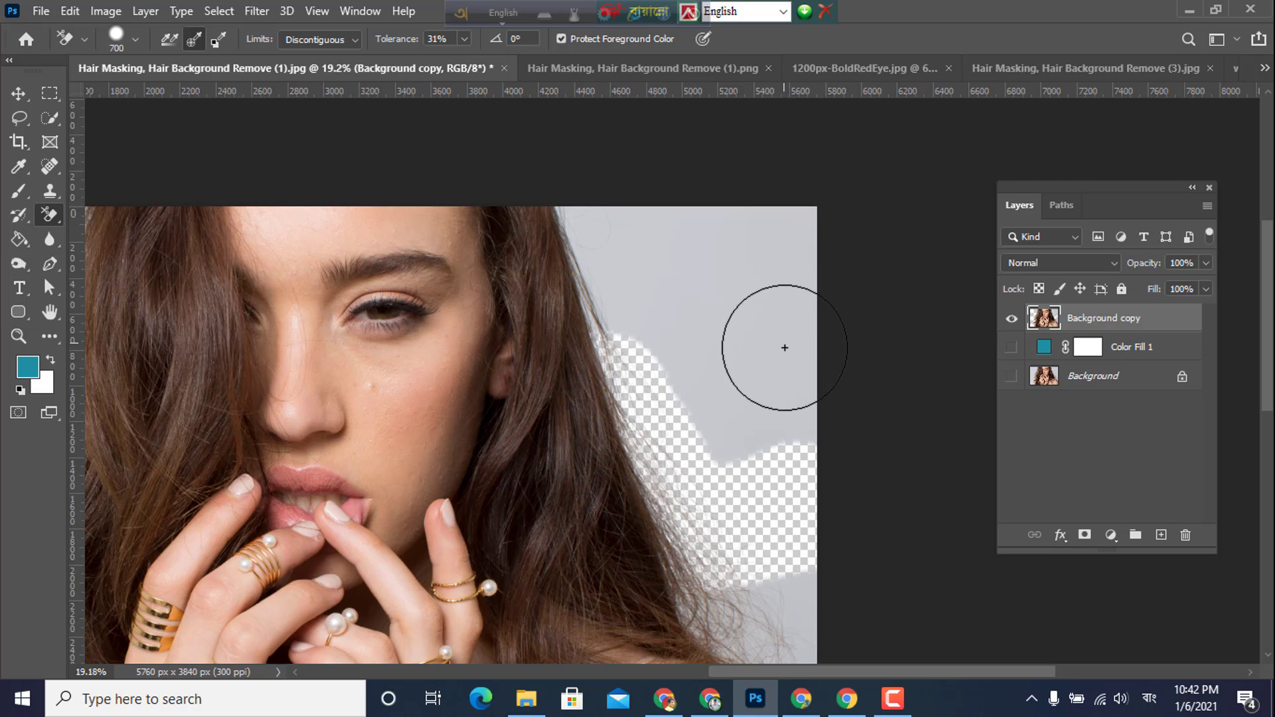
mouse_move(788, 427)
left_mouse_down()
mouse_move(701, 354)
mouse_move(649, 341)
left_mouse_up()
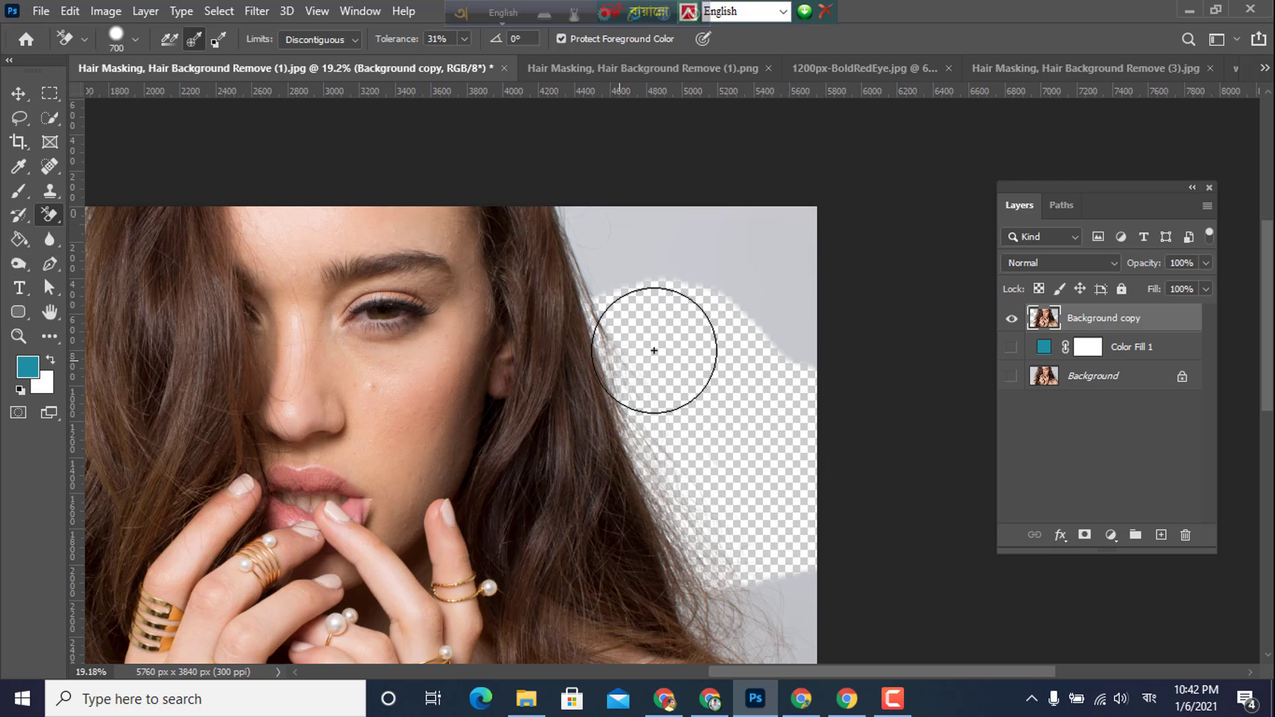
scroll(791, 525, "down", 3)
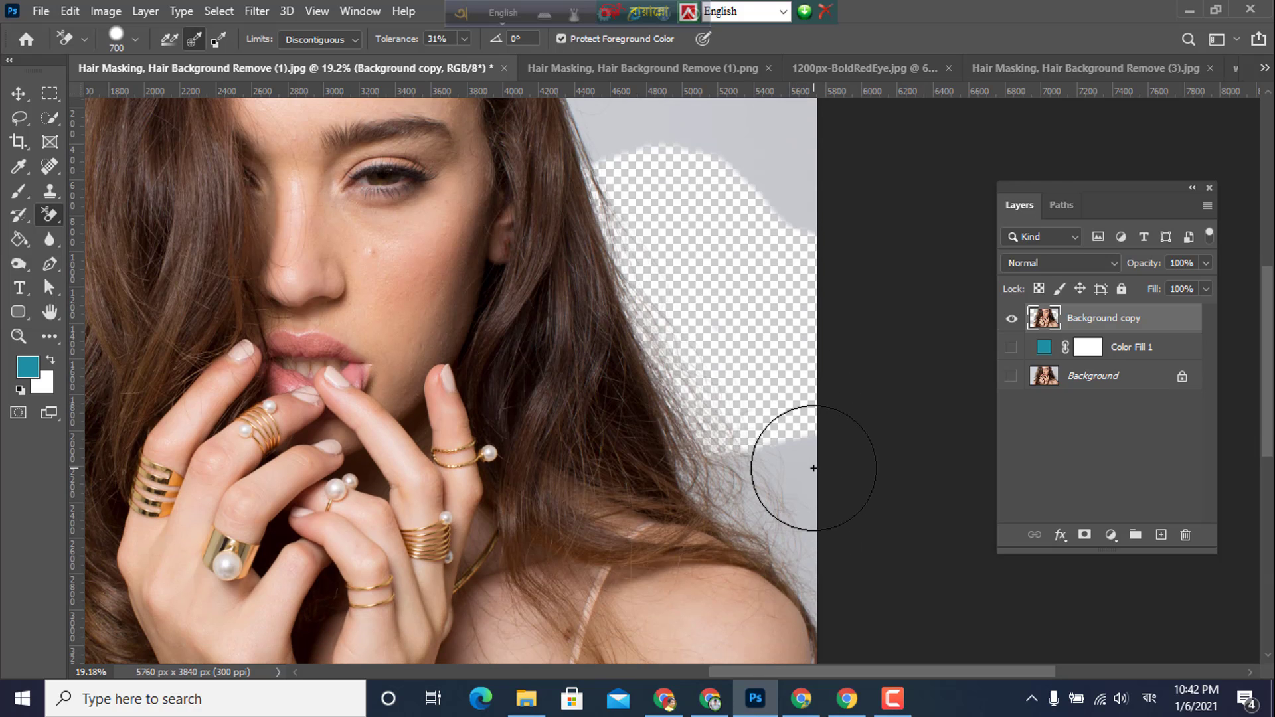
left_click(811, 467)
mouse_move(811, 468)
left_mouse_down()
mouse_move(810, 535)
mouse_move(832, 589)
mouse_move(680, 443)
mouse_move(635, 331)
left_mouse_up()
scroll(757, 388, "up", 2)
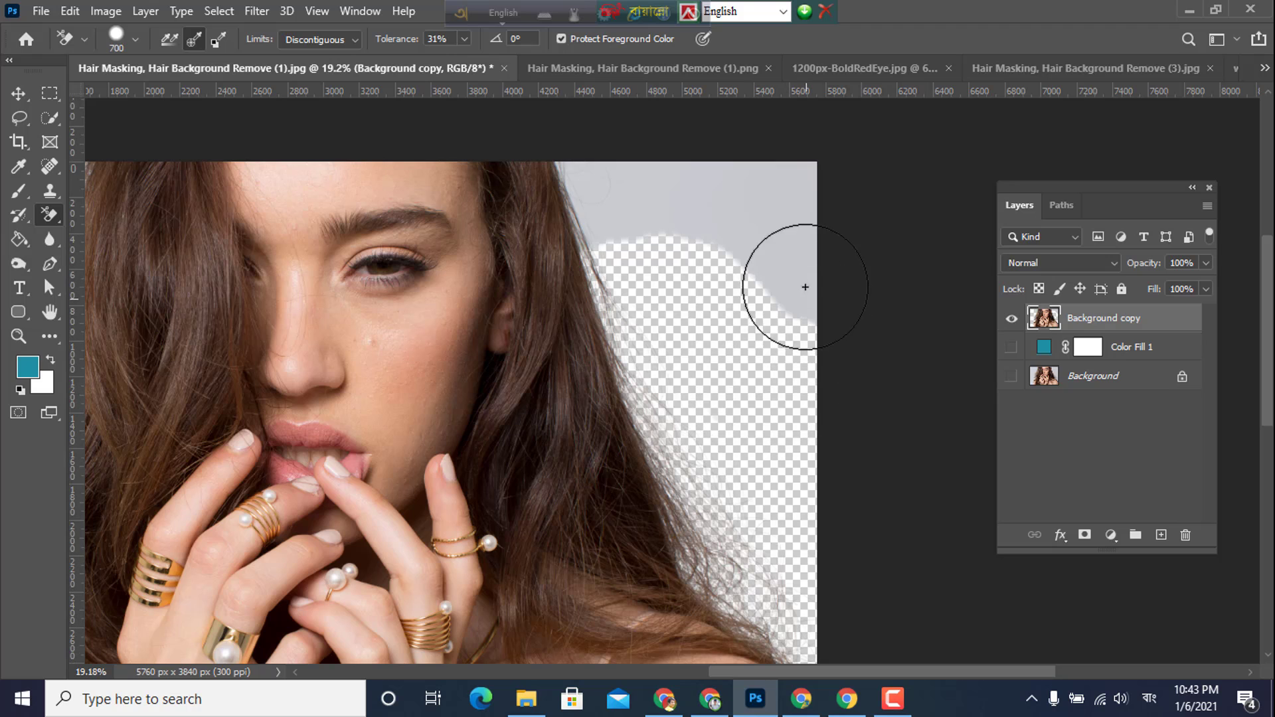
mouse_move(802, 303)
left_mouse_down()
mouse_move(770, 166)
mouse_move(765, 271)
mouse_move(672, 183)
mouse_move(662, 267)
left_mouse_up()
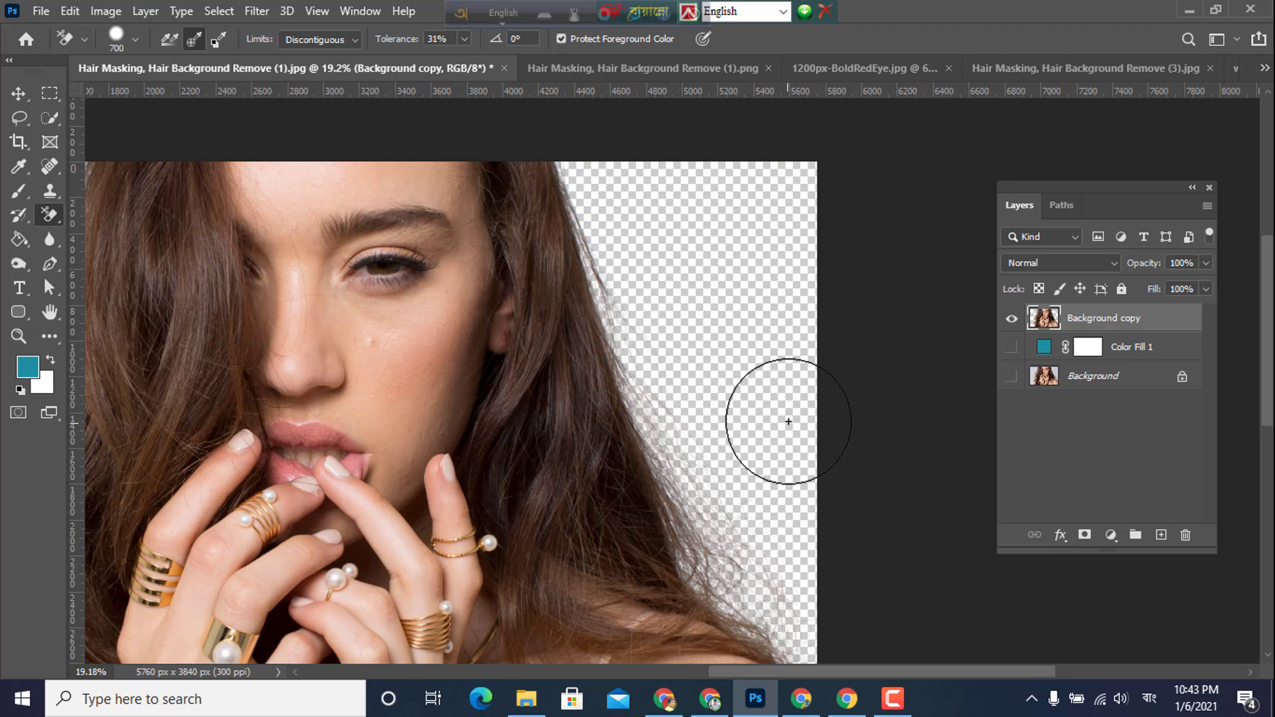
- Show the teal Color Fill 1 layer beneath Background copy and inspect the hair edges against it
scroll(788, 419, "down", 3)
scroll(788, 421, "down", 2)
scroll(788, 421, "down", 5)
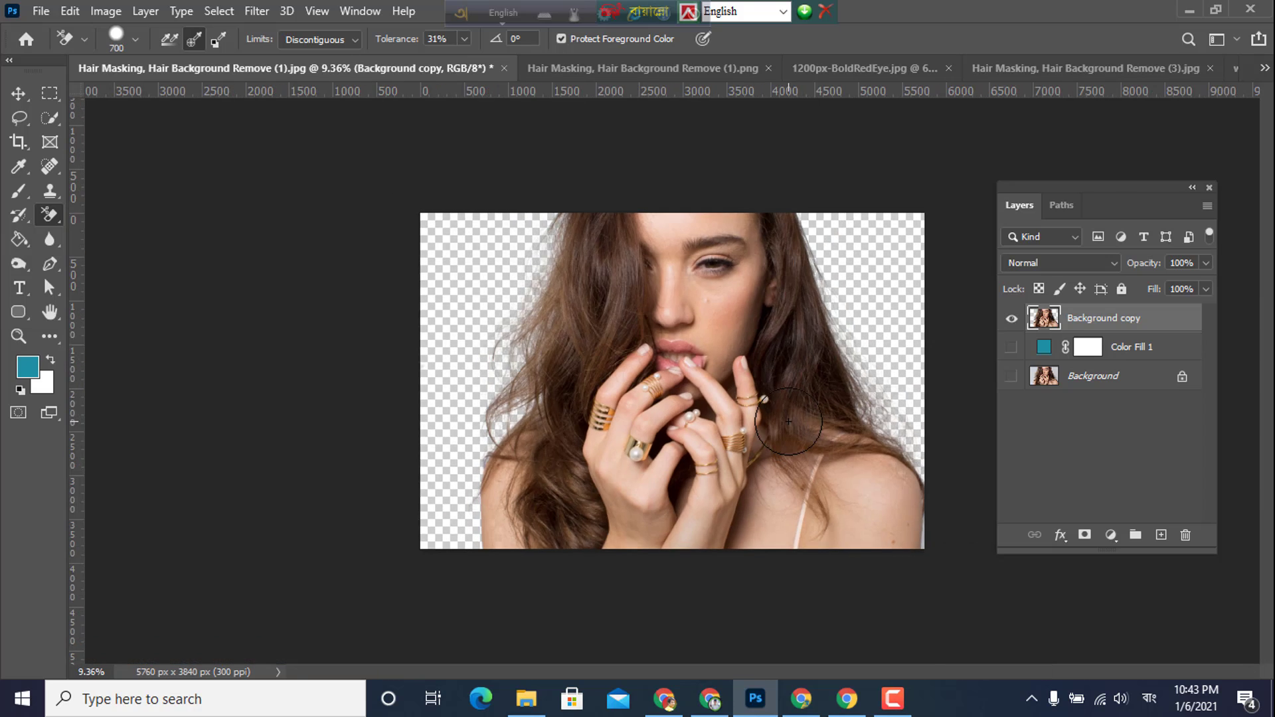
scroll(794, 415, "up", 5)
scroll(891, 455, "down", 3)
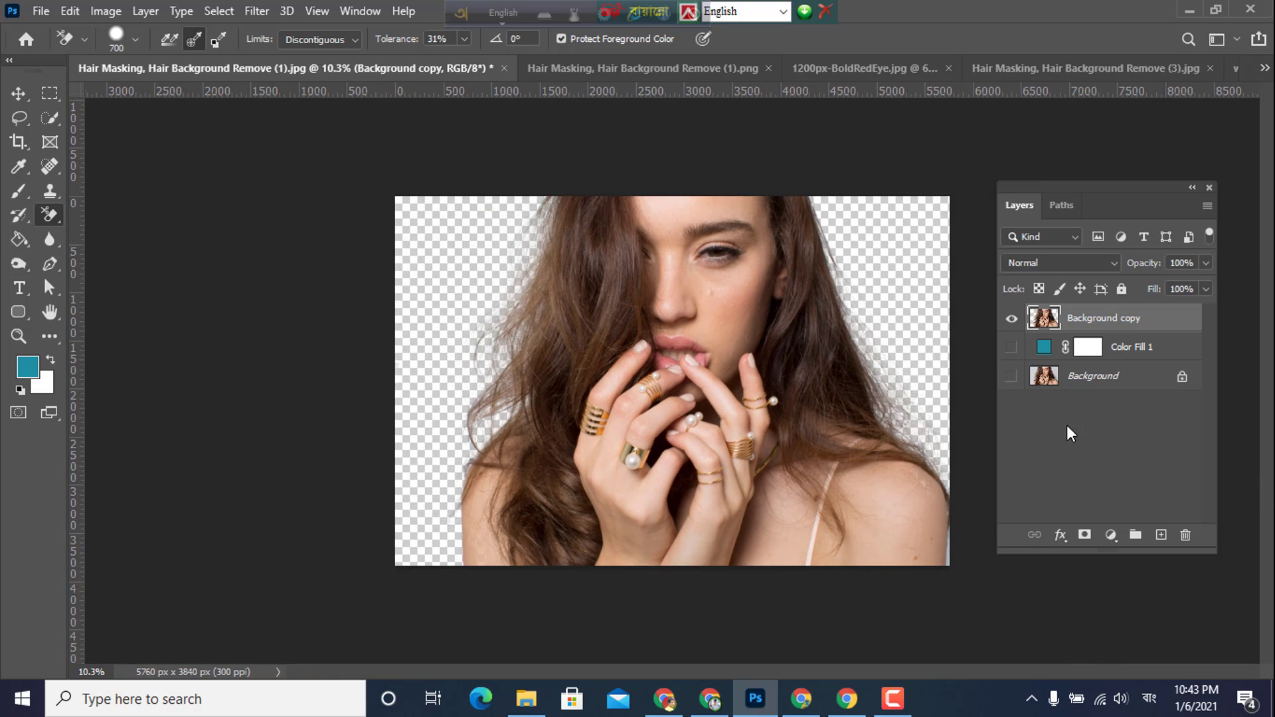
left_click(1011, 348)
scroll(829, 377, "up", 5)
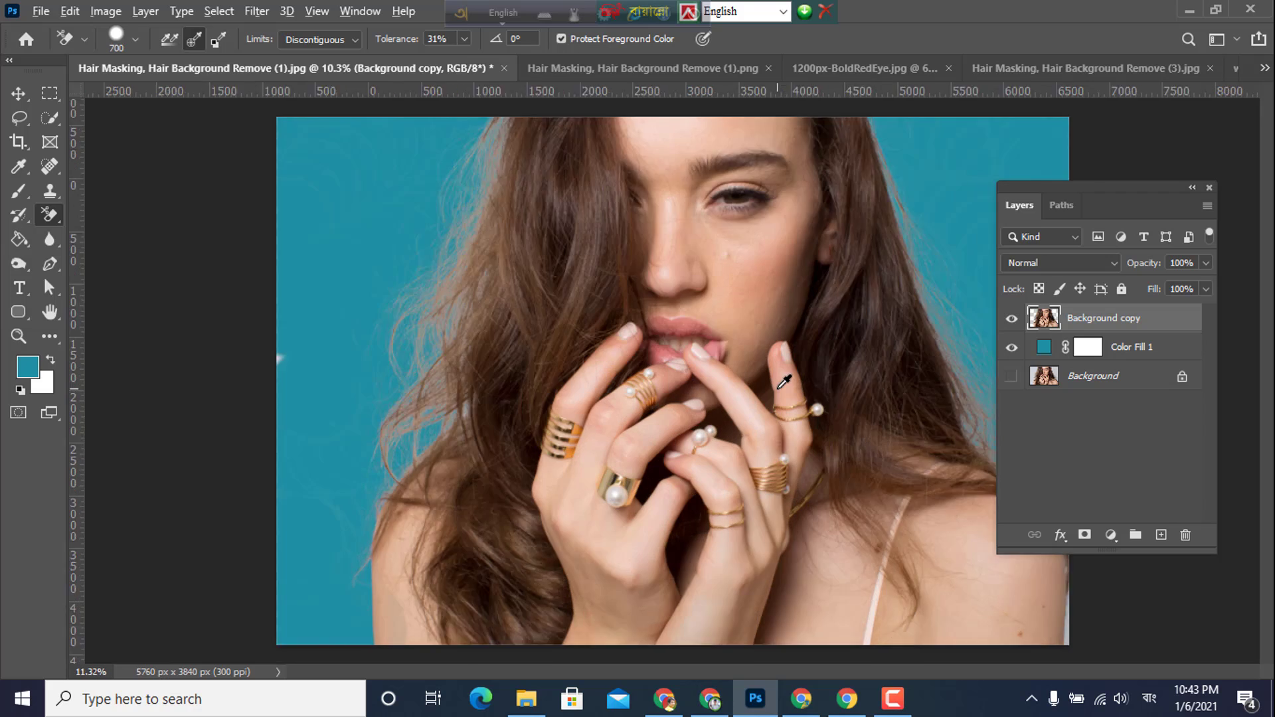
scroll(828, 377, "down", 2)
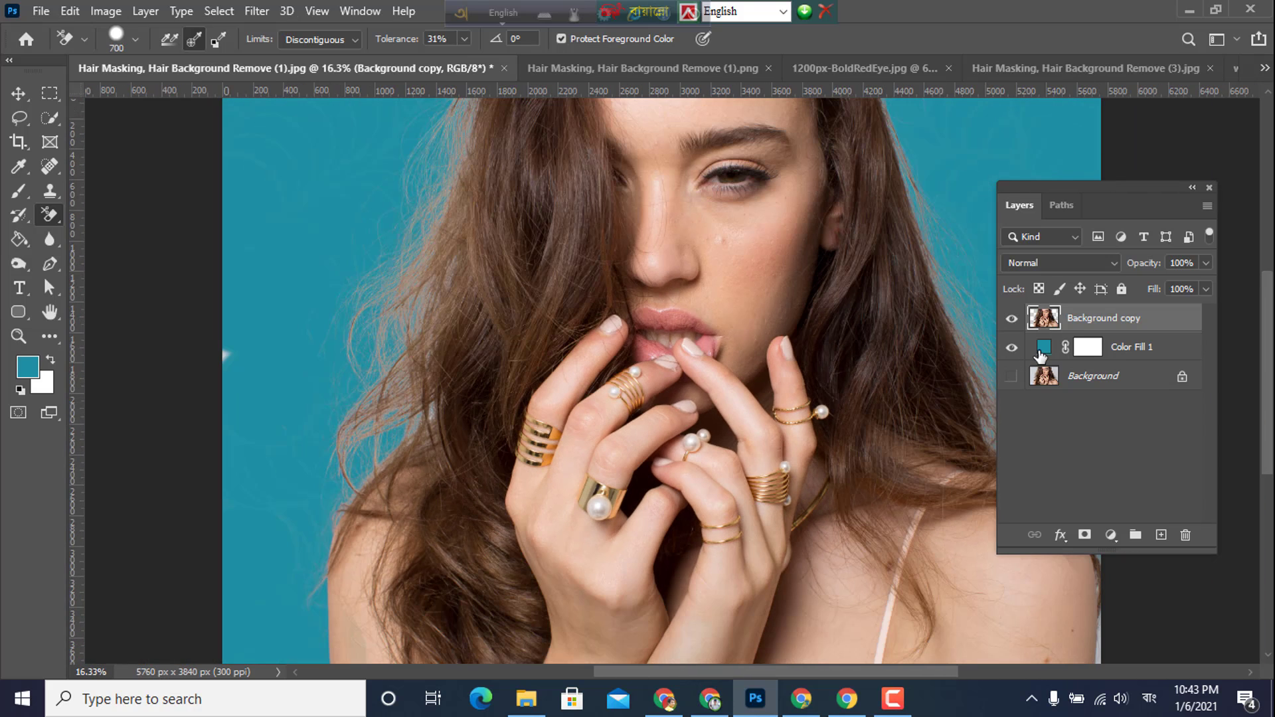
- Preview black (#000000) as the color of the Color Fill 1 layer, then cancel the color change
double_click(1044, 346)
mouse_move(83, 430)
left_mouse_down()
mouse_move(138, 425)
mouse_move(40, 458)
mouse_move(2, 636)
left_mouse_up()
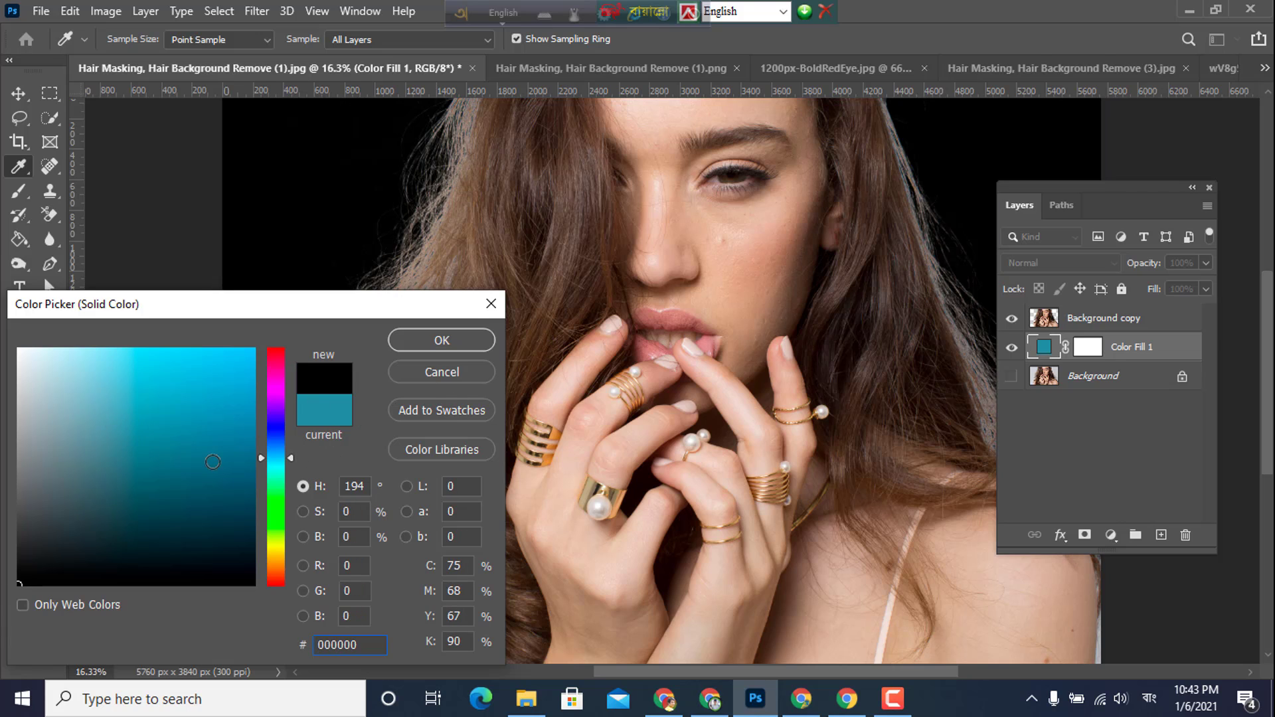
left_click_drag(377, 308, 562, 238)
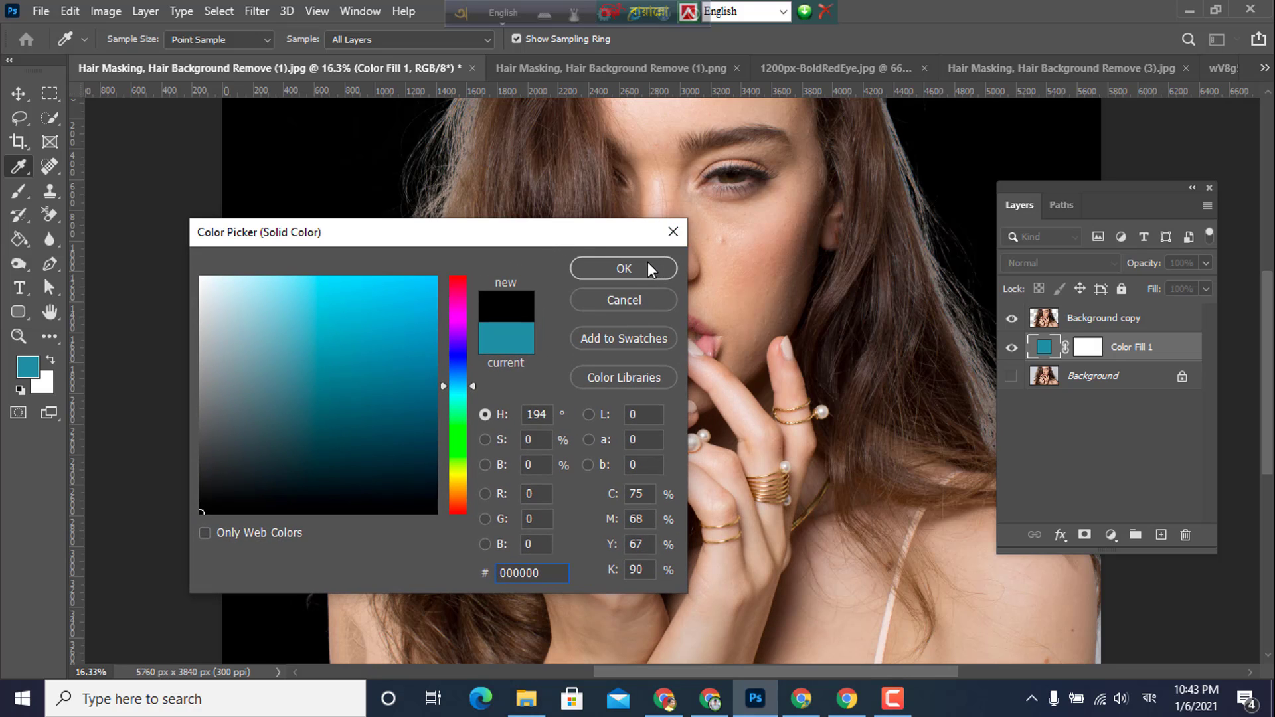
left_click(673, 234)
key("e")
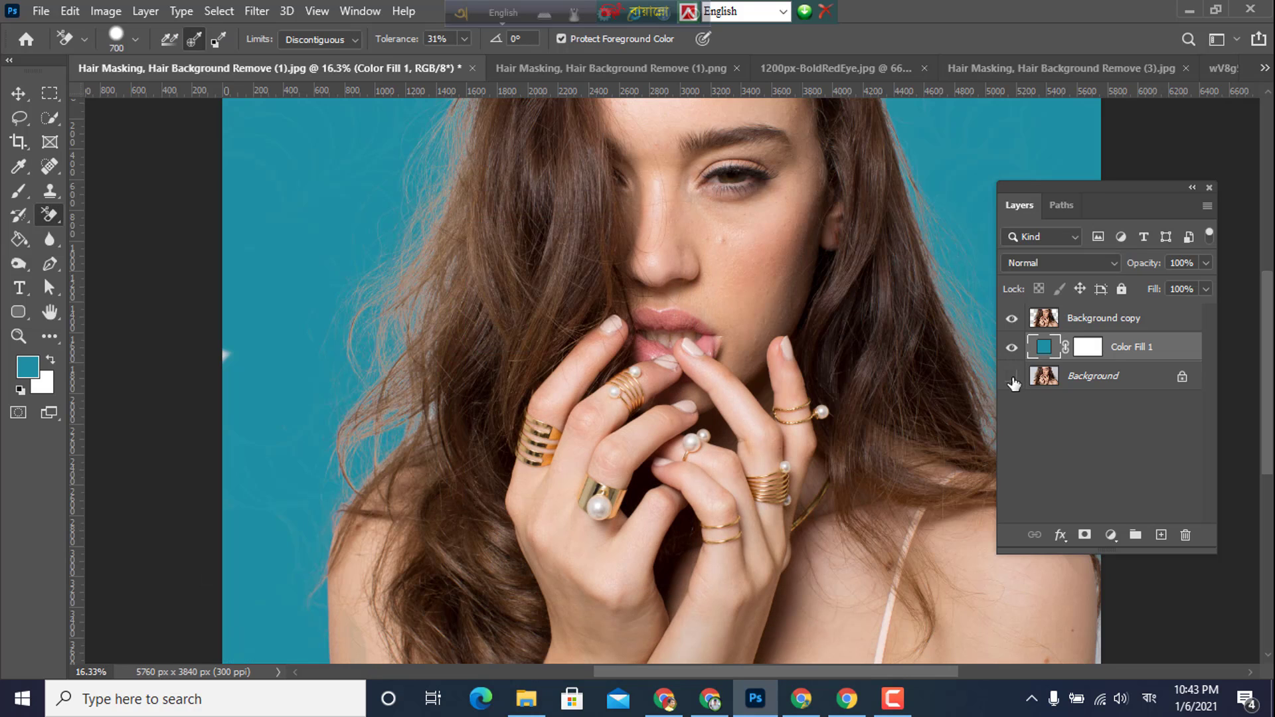
- Compare the original Background layer with the cutout, ending with only Background copy and Color Fill 1 visible
left_click(1011, 347)
left_click(1011, 320)
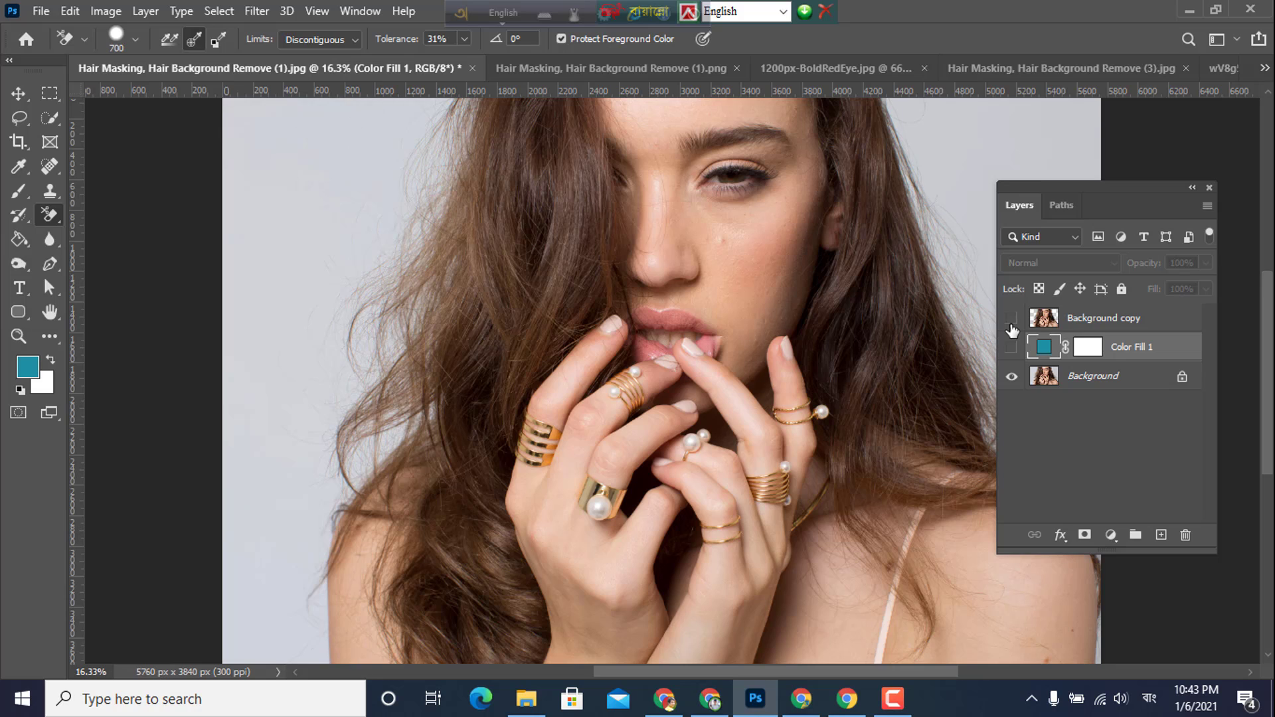
scroll(437, 292, "up", 2)
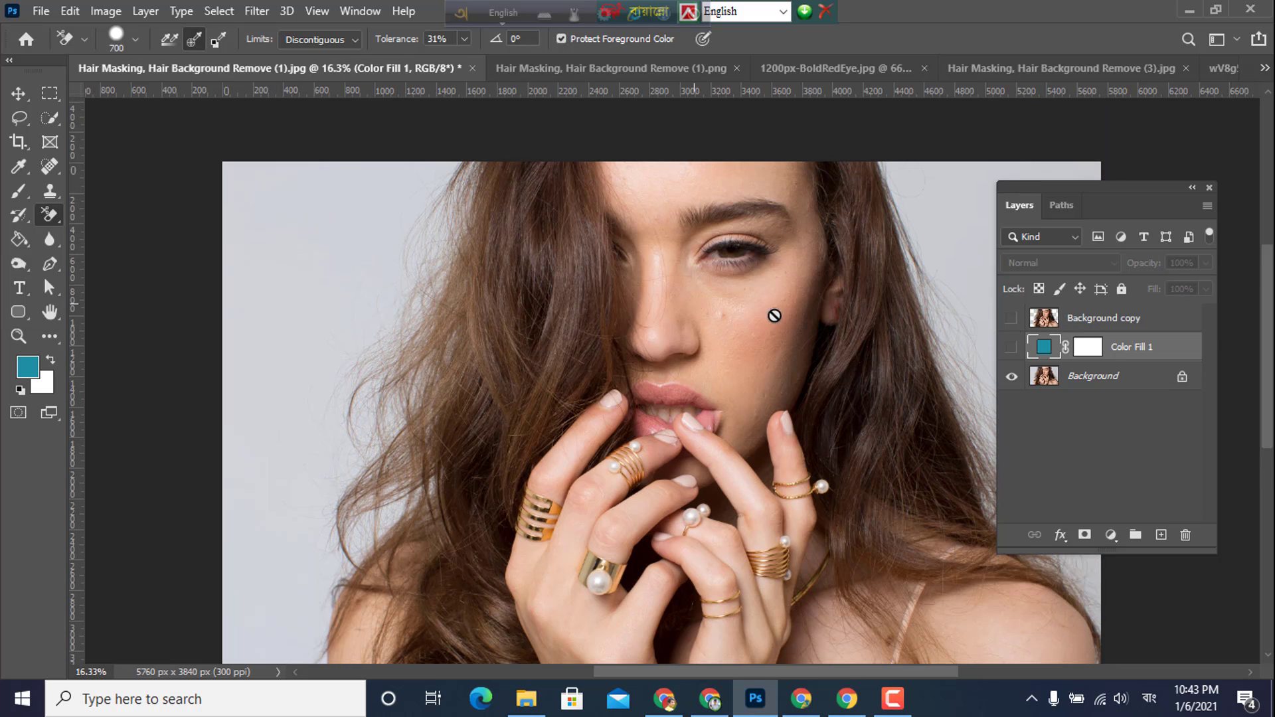
left_click(1012, 322)
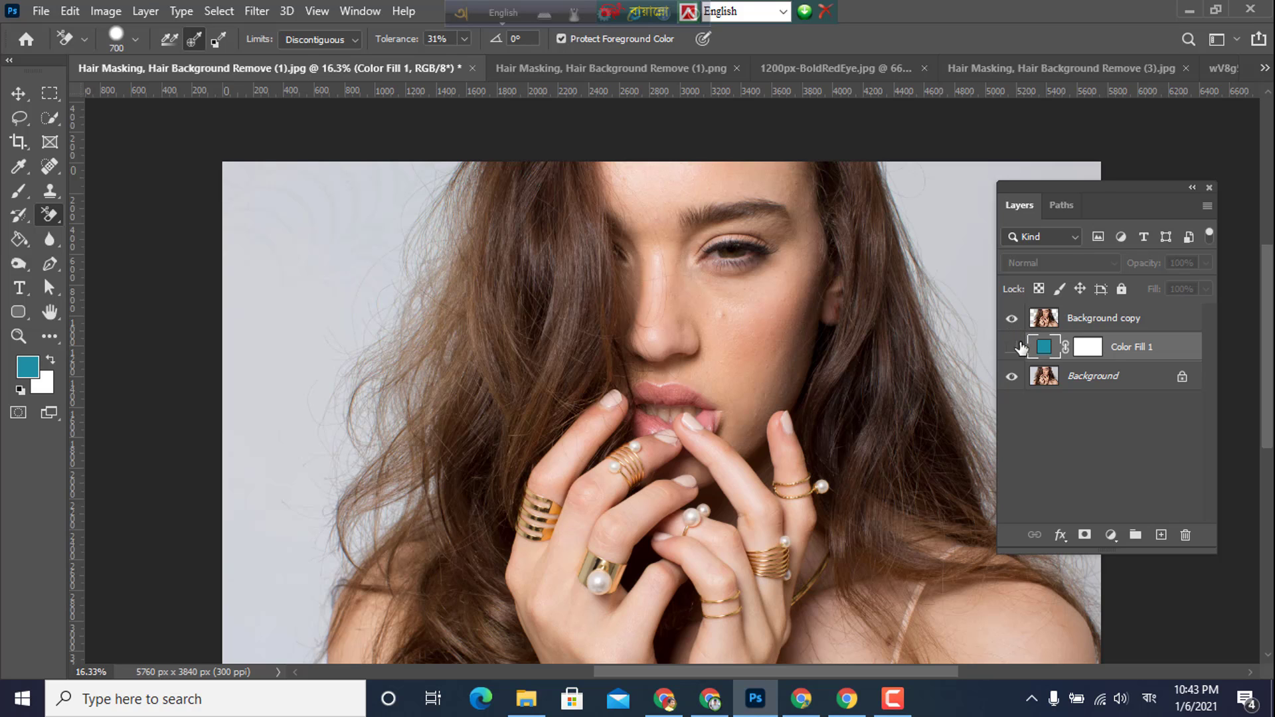
left_click(1012, 376)
left_click(1012, 348)
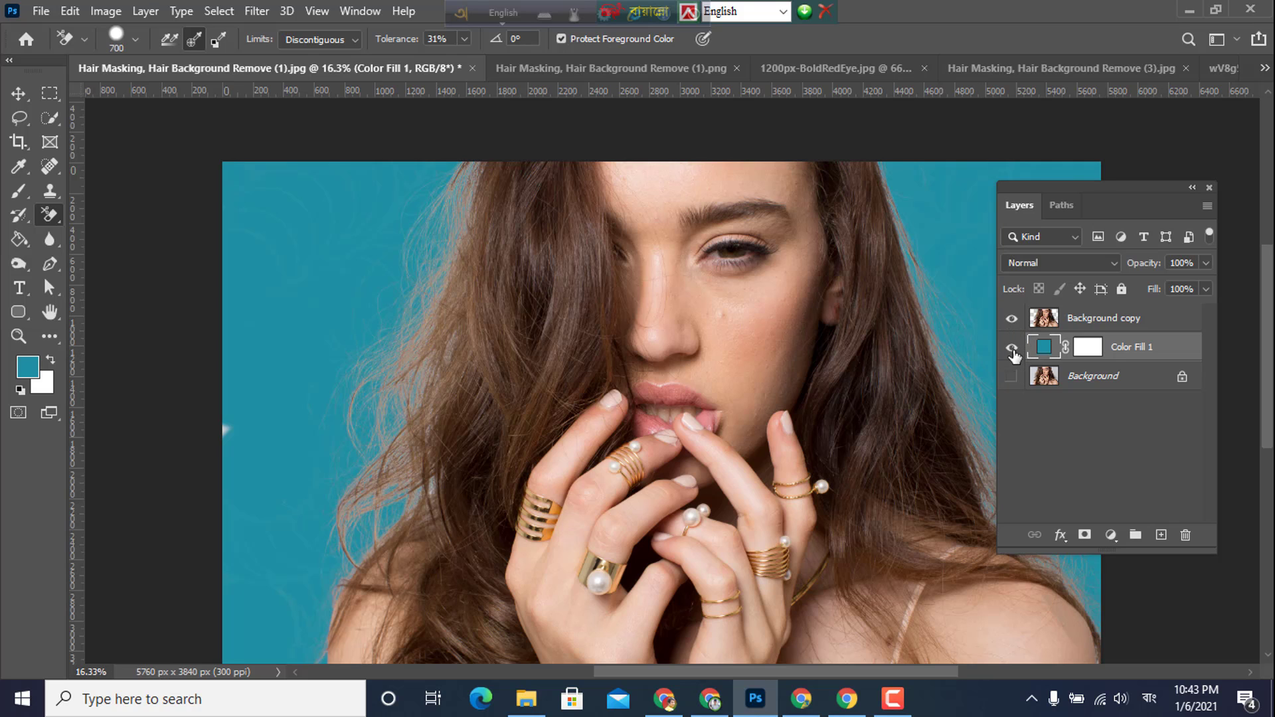
scroll(587, 272, "down", 3)
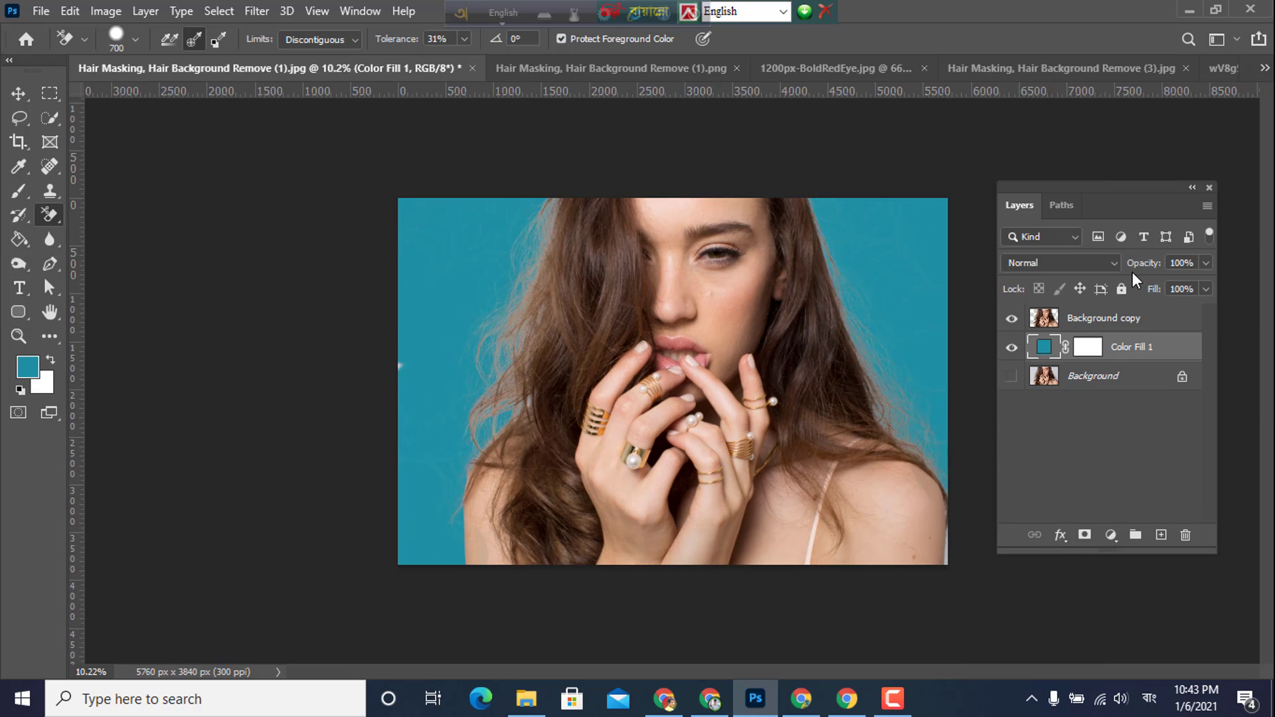
- Erase the leftover pale spot at the photo's left edge on Background copy with the regular Eraser tool
left_click(1056, 320)
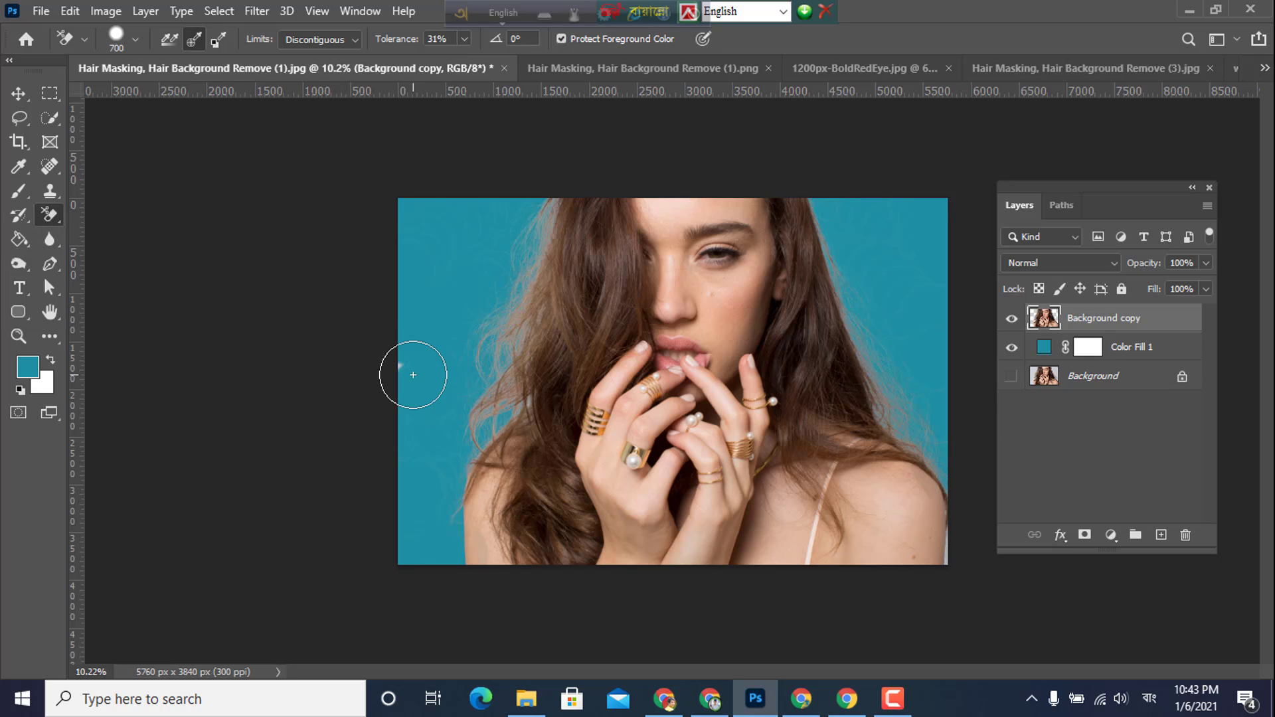
right_click(47, 215)
left_click(120, 215)
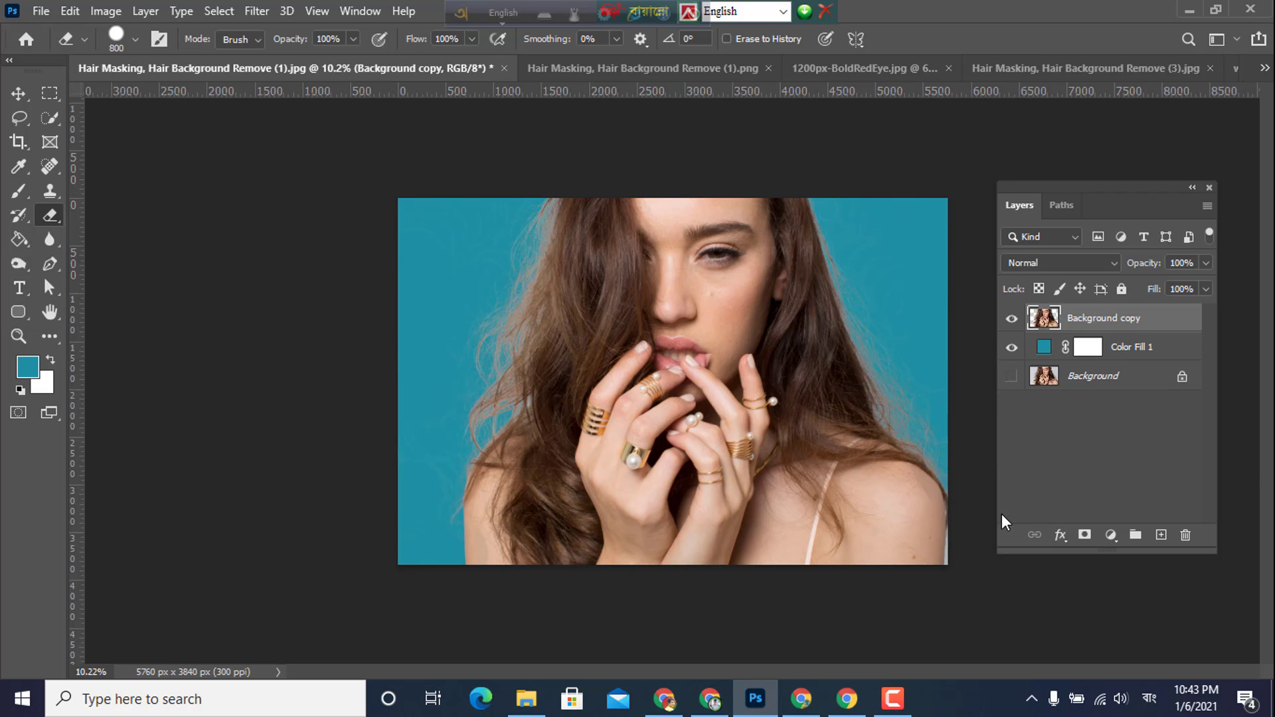
- Outline the gray sliver beside the shoulder in the photo's lower-right corner with the Pen tool, convert it to a selection and fill it with white
scroll(905, 484, "up", 5)
left_click_drag(754, 415, 294, 214)
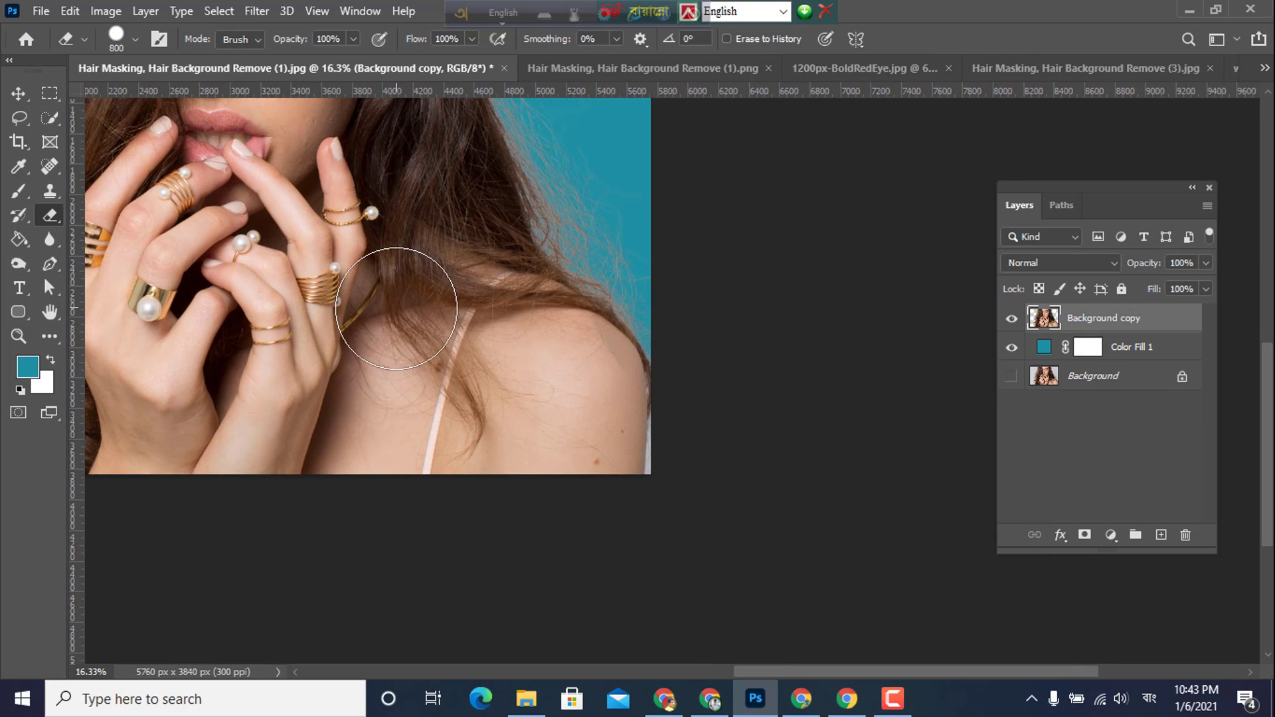
scroll(396, 308, "up", 6)
left_click_drag(748, 356, 712, 307)
scroll(756, 388, "up", 5)
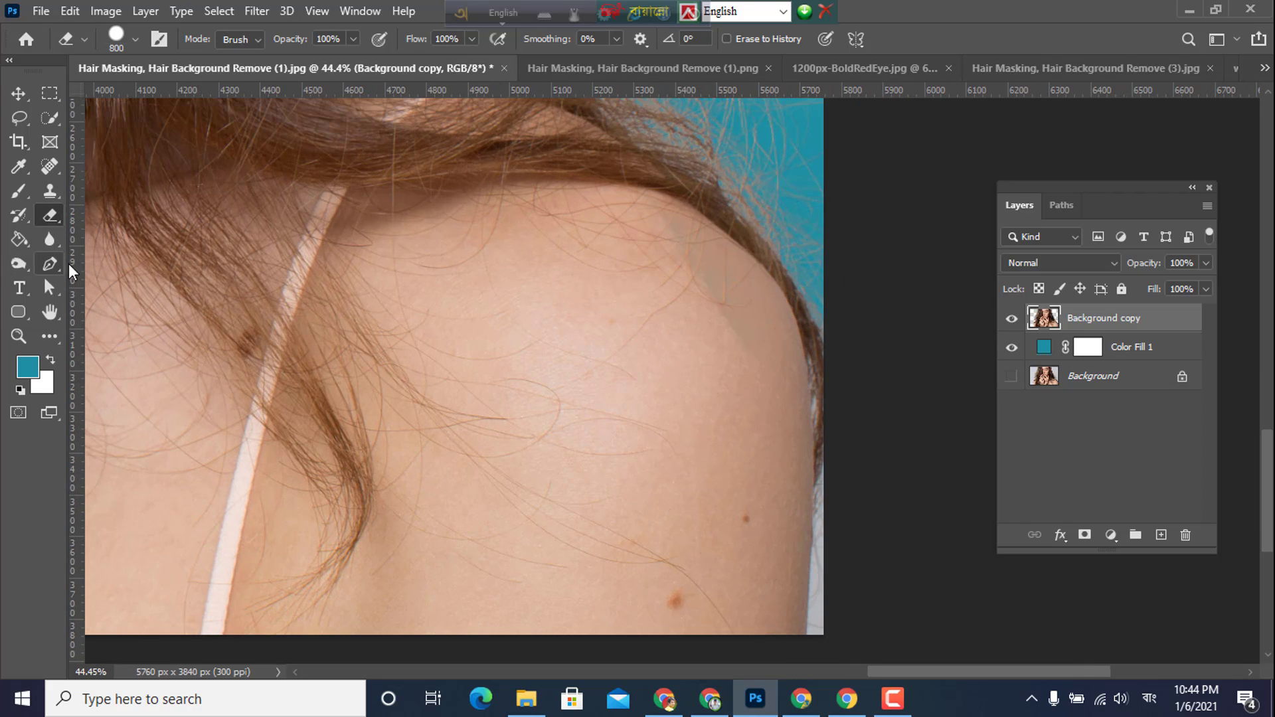
left_click(50, 265)
left_click(808, 634)
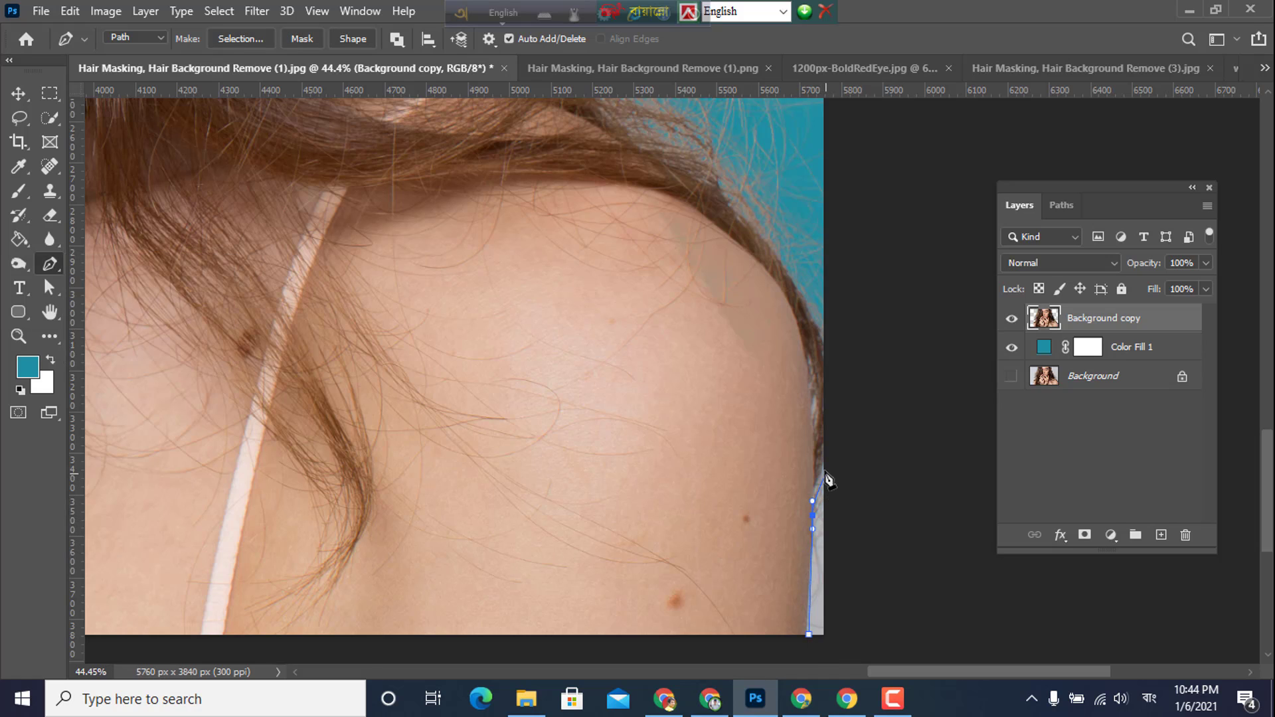
left_click_drag(824, 463, 868, 470)
left_click_drag(904, 589, 909, 609)
left_click_drag(909, 635, 907, 639)
left_click(829, 653)
key("ctrl+Return")
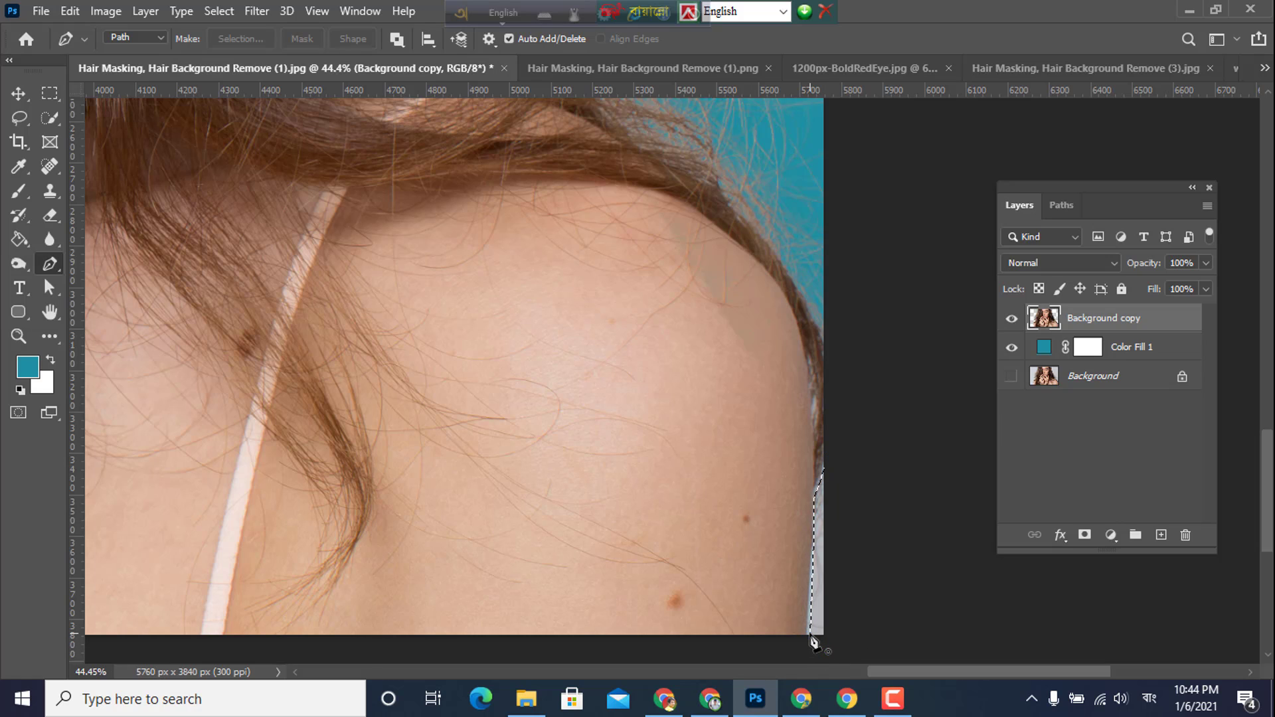
key("ctrl+BackSpace")
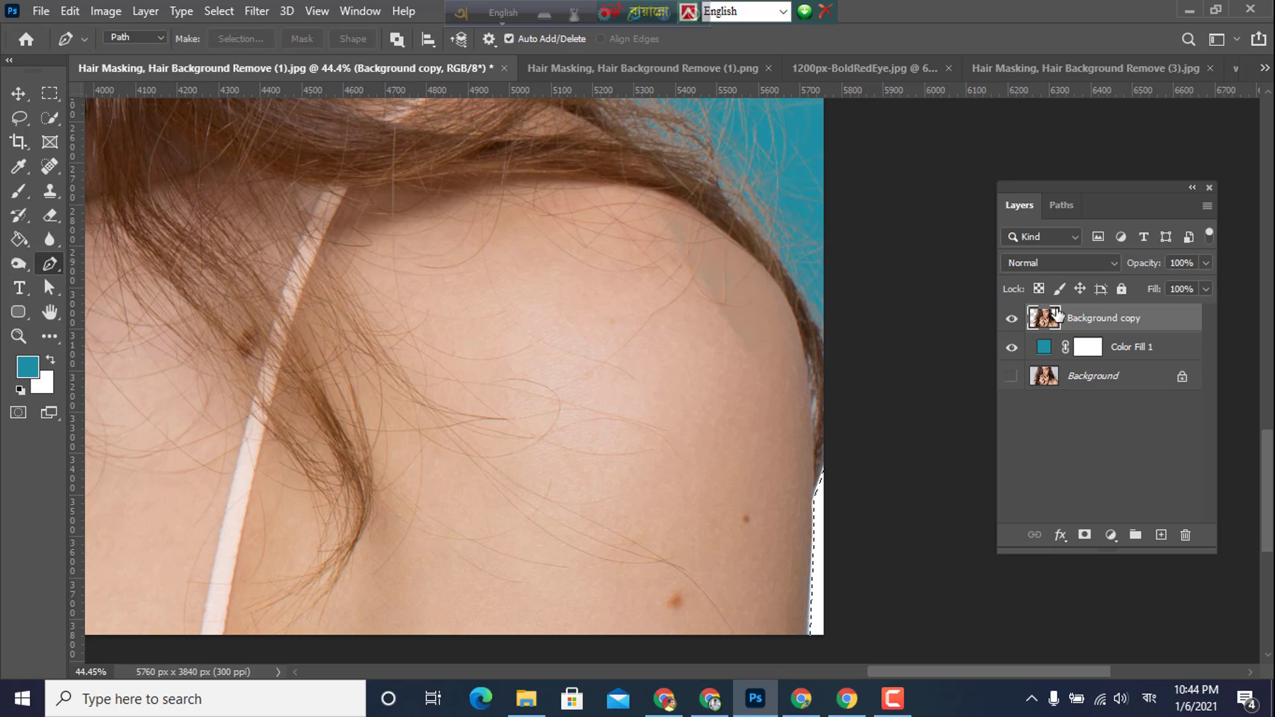
- Try to delete the selected sliver area from the Color Fill 1 layer
left_click(1012, 349)
left_click(1043, 348)
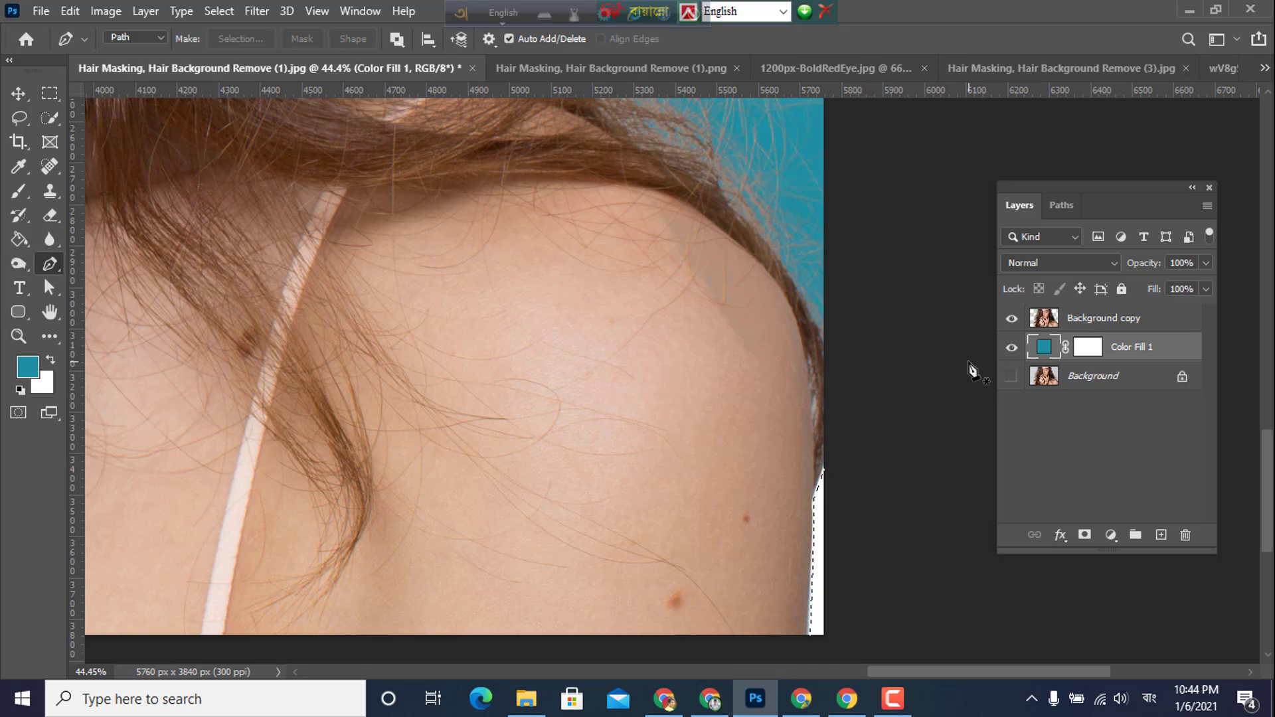
key("Delete")
key("Return")
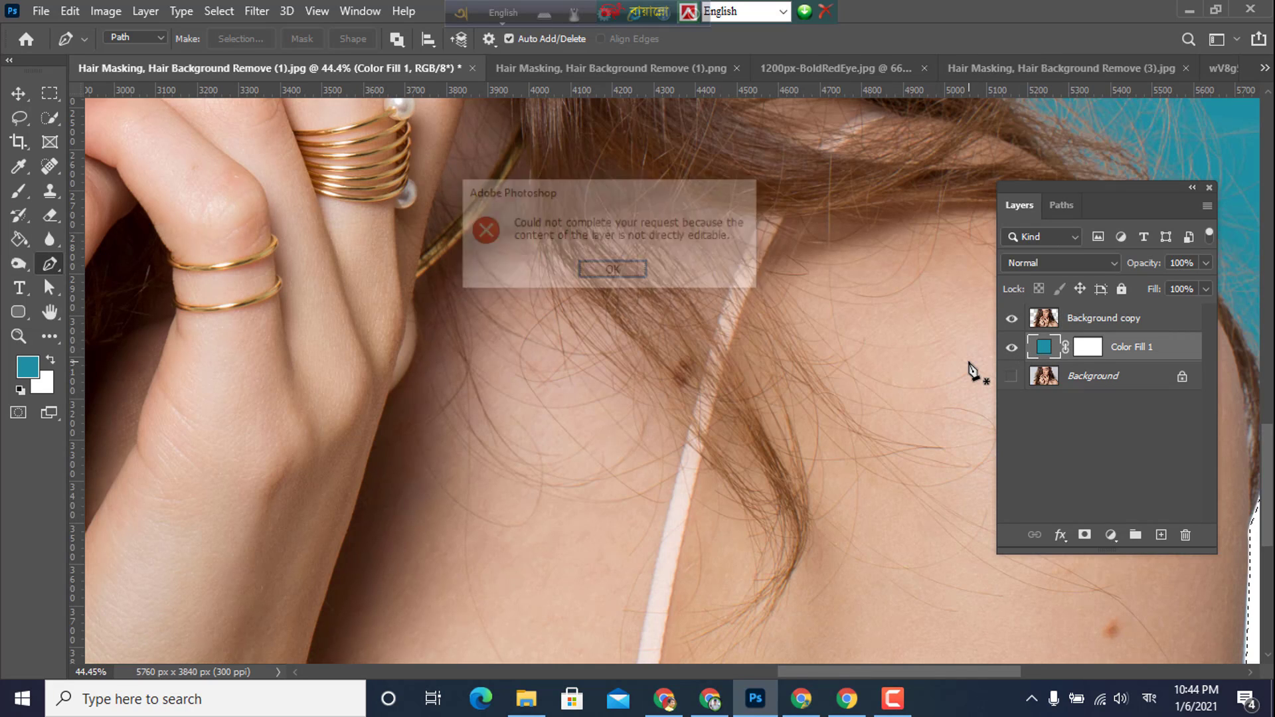
scroll(970, 369, "down", 5)
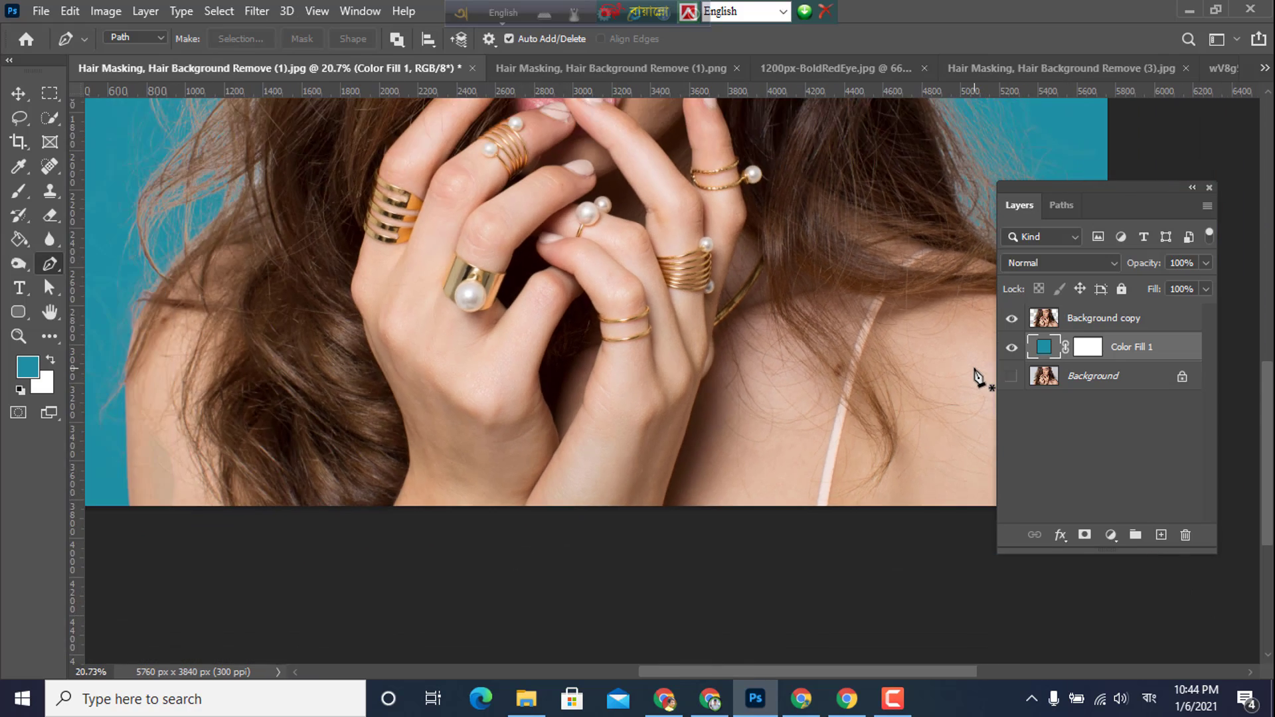
scroll(867, 378, "down", 4)
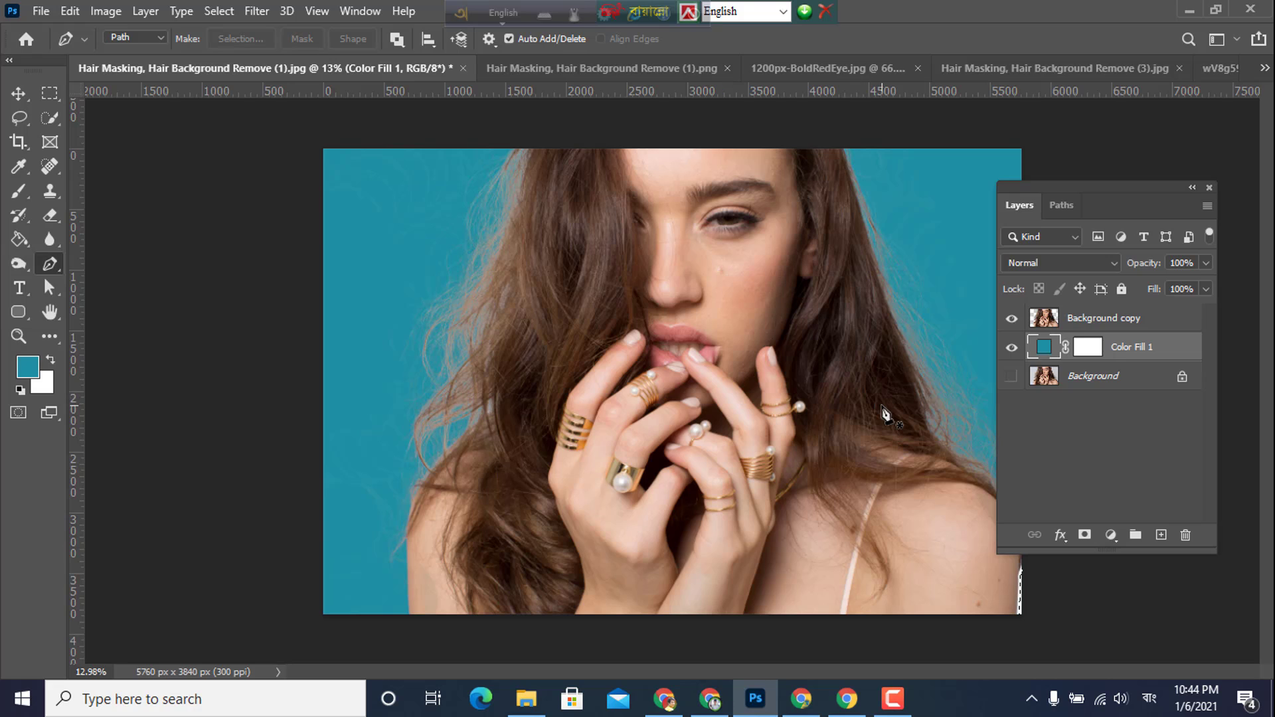
key("ctrl+f")
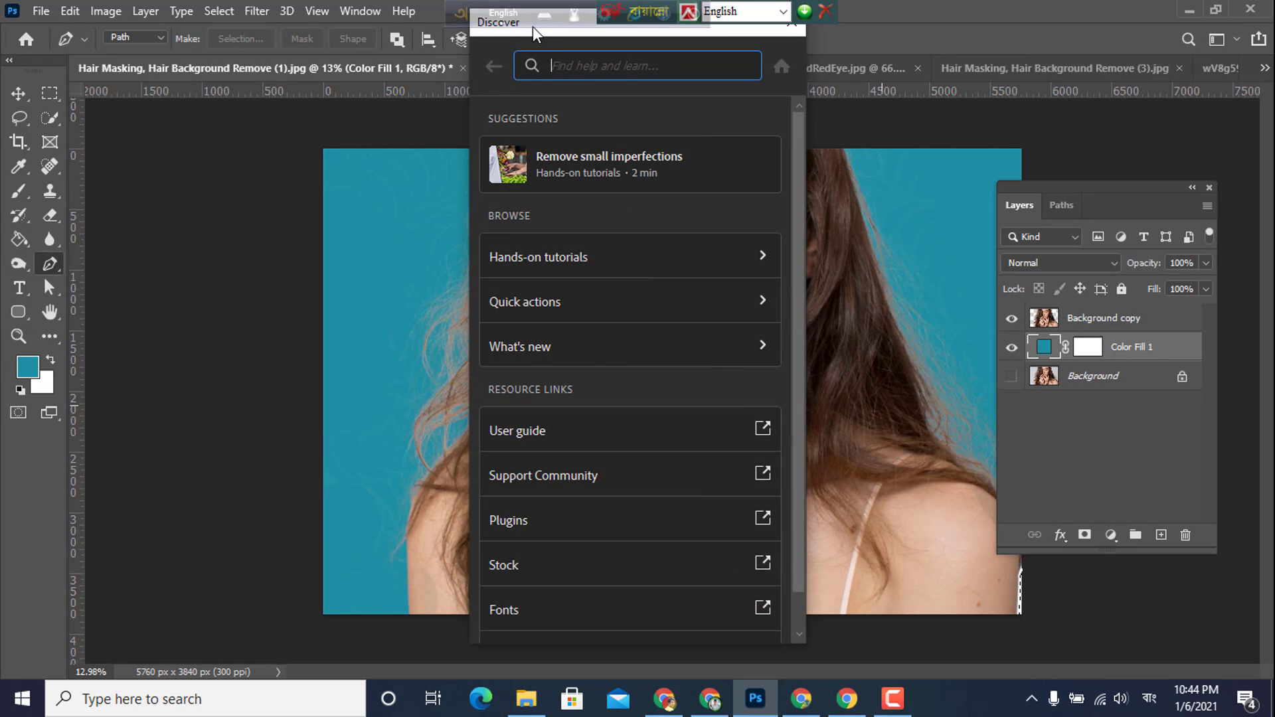
- Close the Discover help window and move the Layers panel clear of the photo
left_click_drag(709, 30, 779, 115)
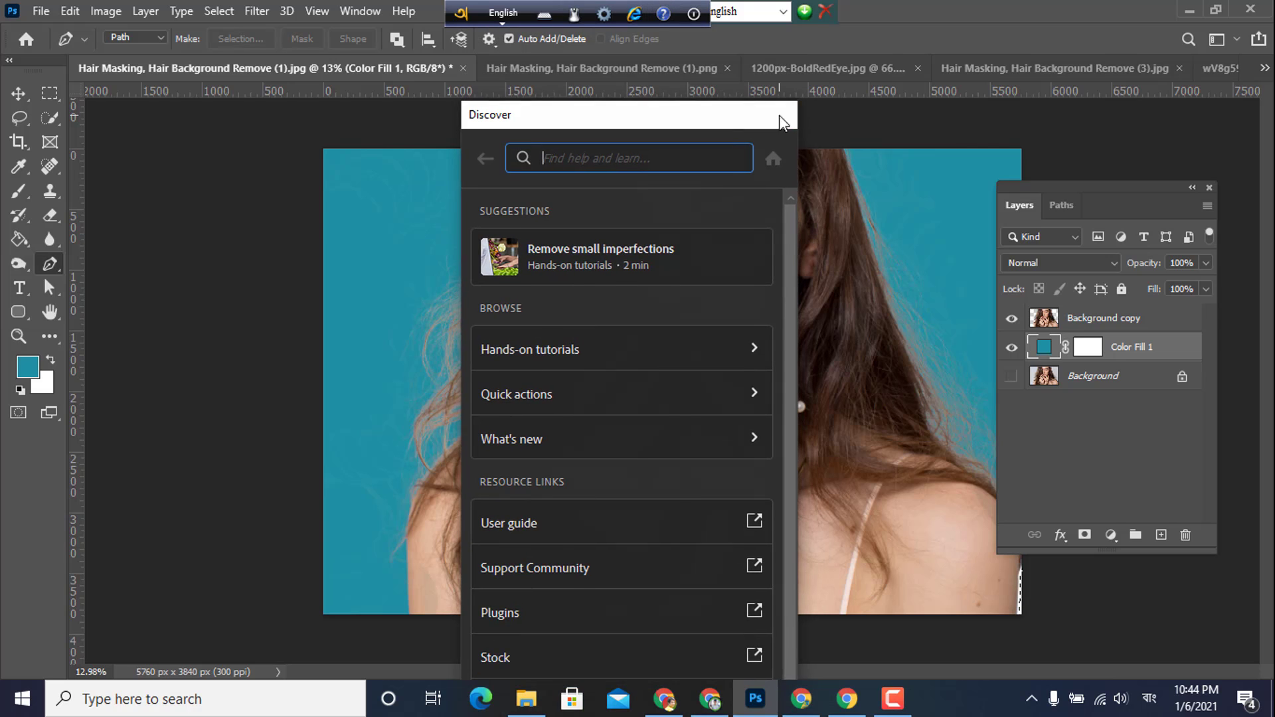
left_click(779, 114)
left_click_drag(1130, 184, 1184, 190)
- Delete the selected sliver beside the shoulder in the photo's lower-right corner from the Background copy layer
scroll(907, 440, "up", 2)
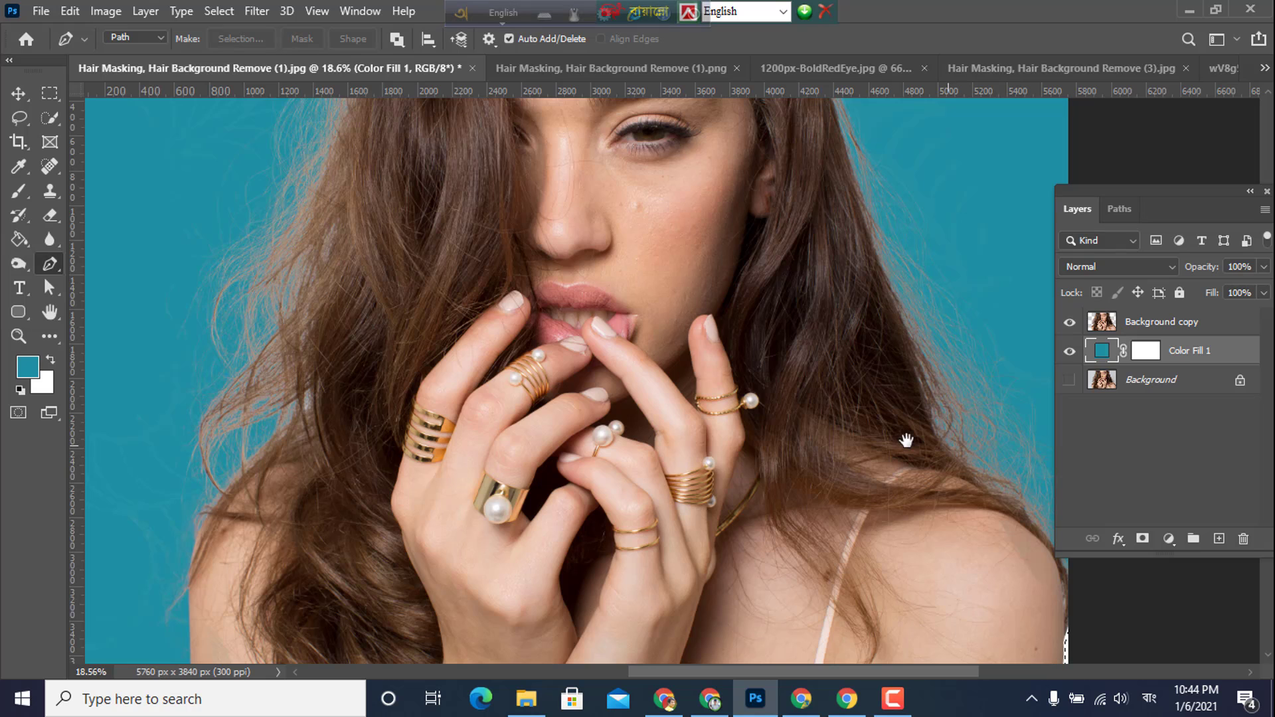
left_click_drag(906, 440, 731, 299)
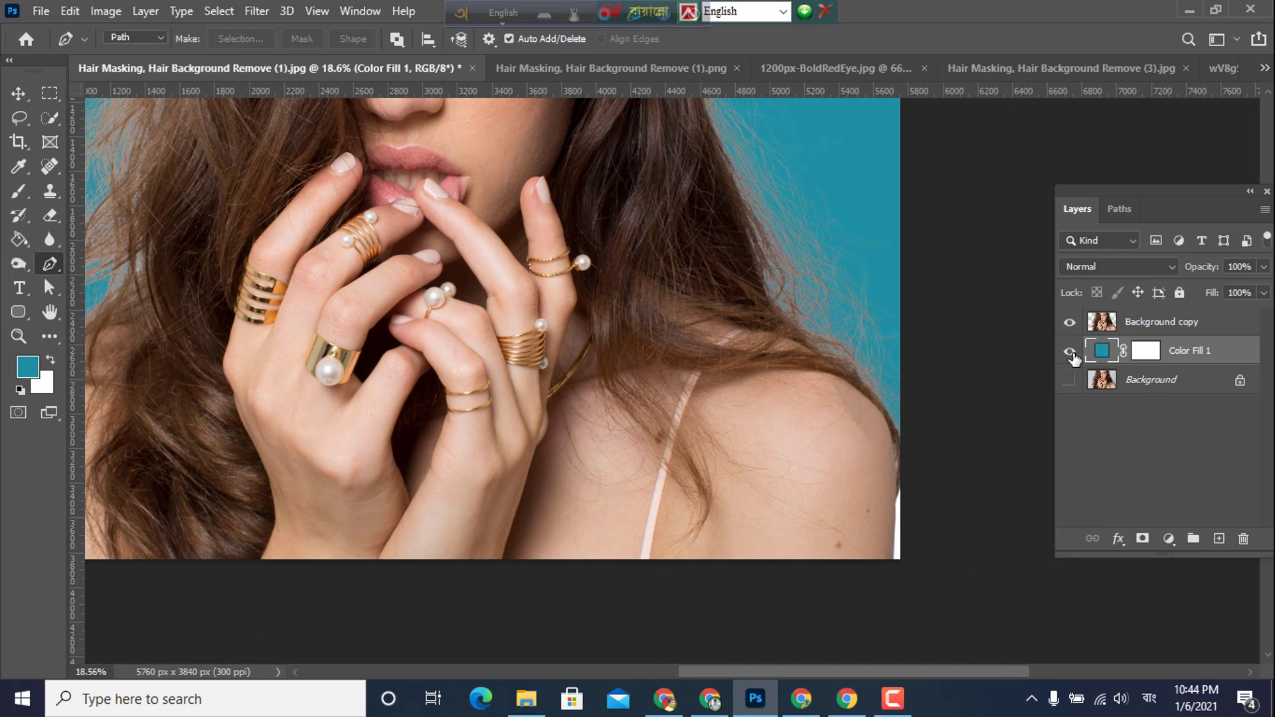
left_click(1121, 325)
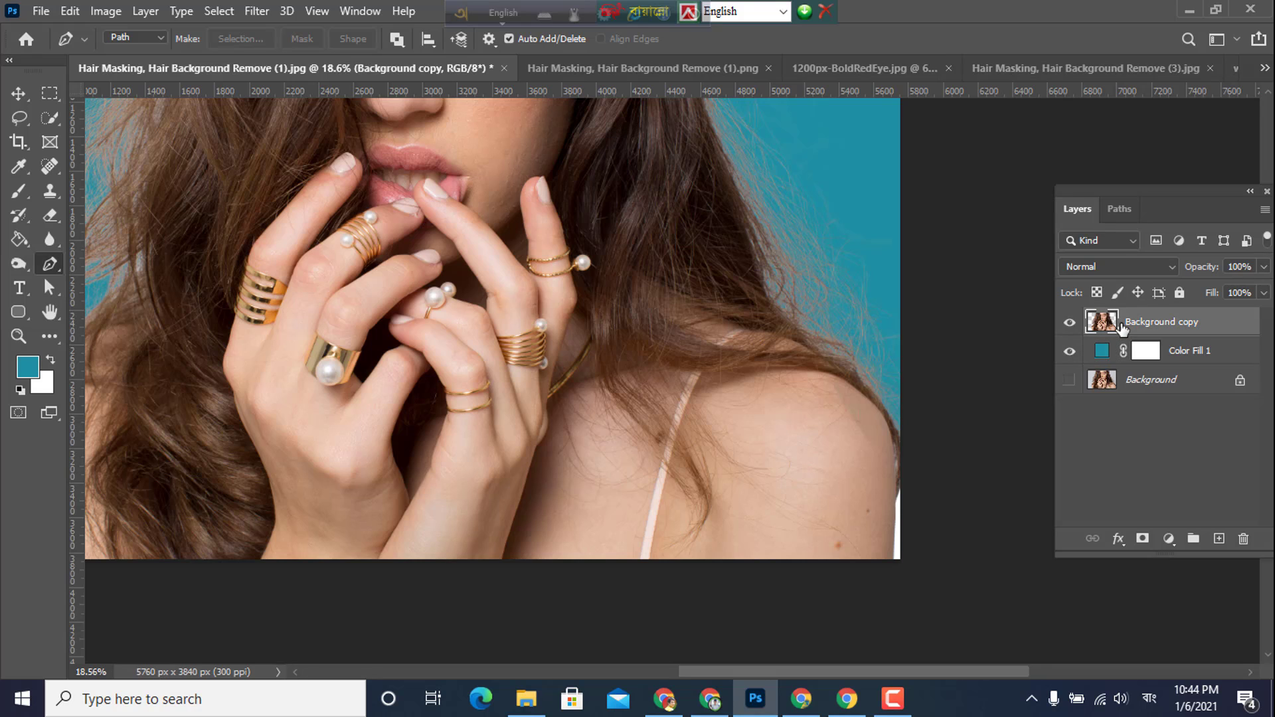
key("ctrl+z")
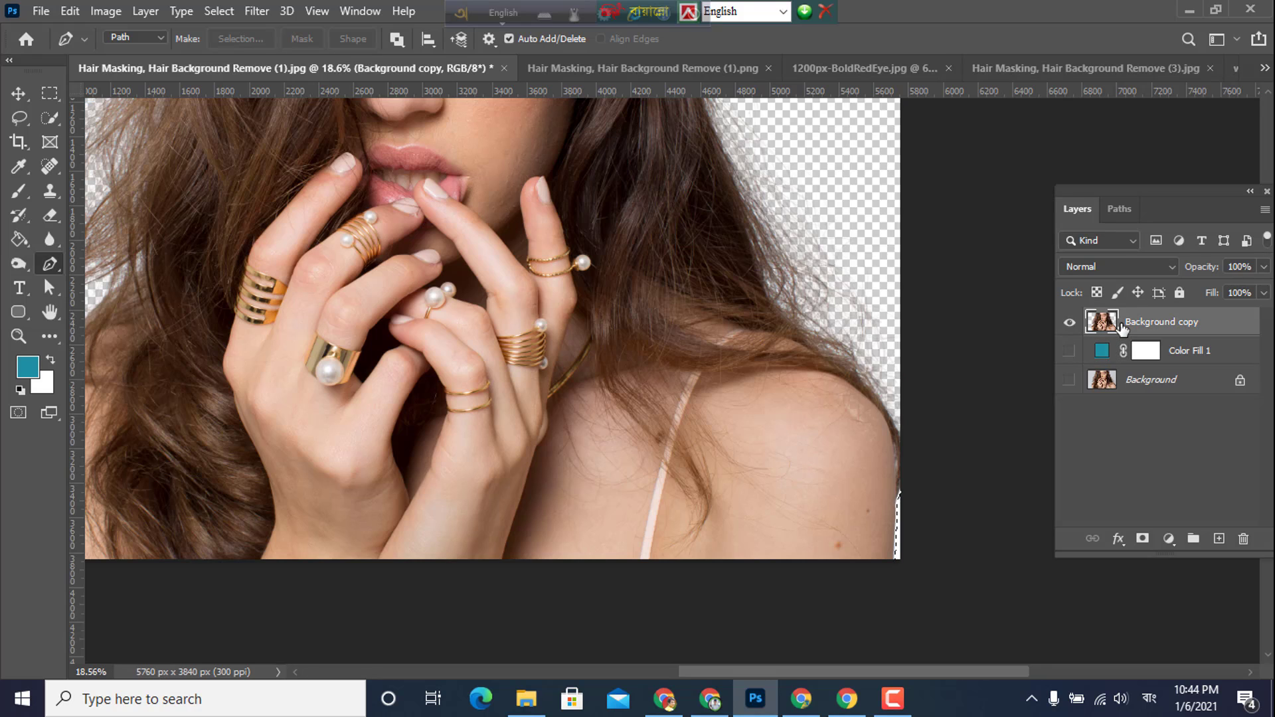
key("ctrl+shift+z")
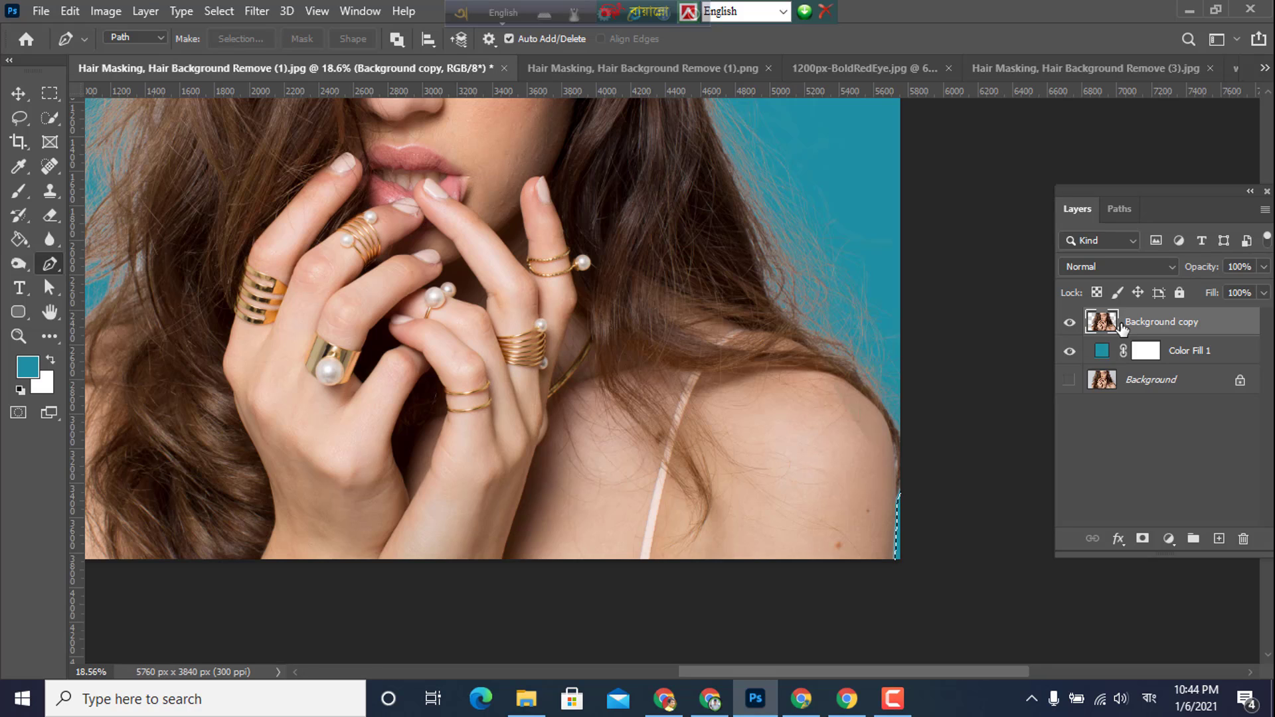
- Inspect the hair edges and shoulder of the cutout against the teal fill at several magnifications
scroll(931, 421, "down", 3)
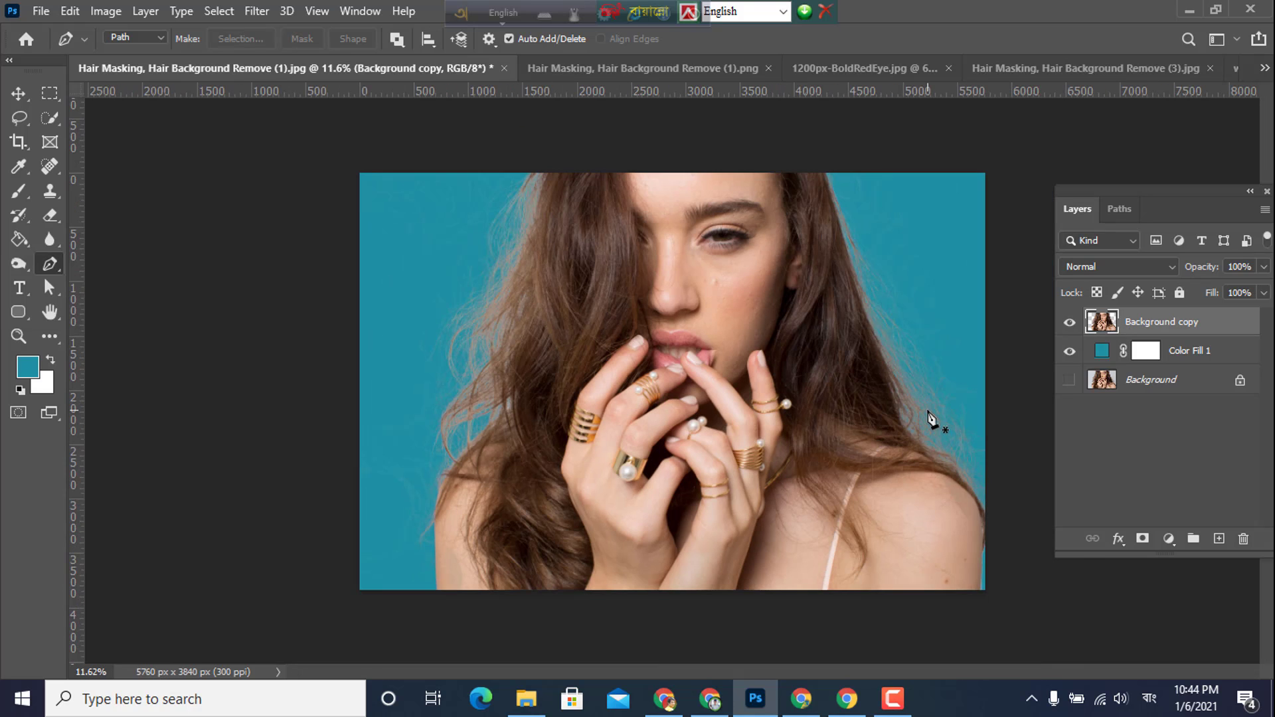
scroll(930, 421, "up", 1)
scroll(932, 420, "down", 2)
scroll(930, 421, "up", 3)
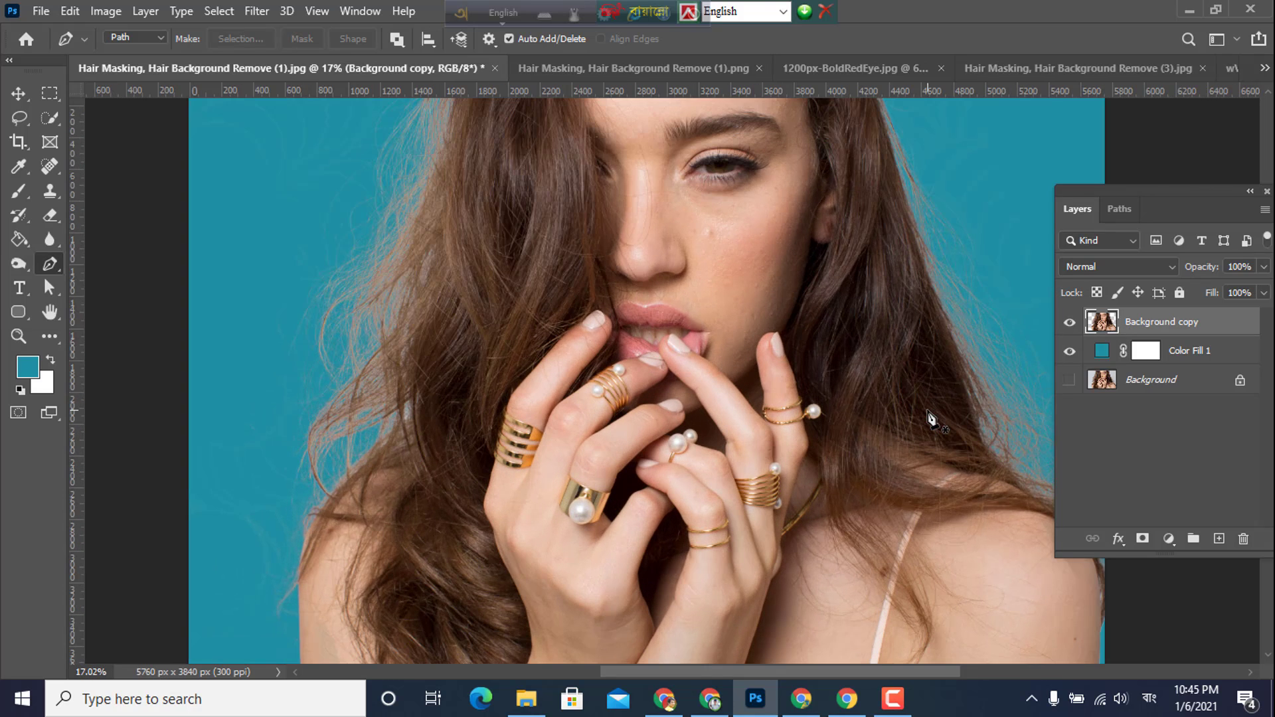
scroll(931, 421, "down", 2)
scroll(563, 273, "up", 2)
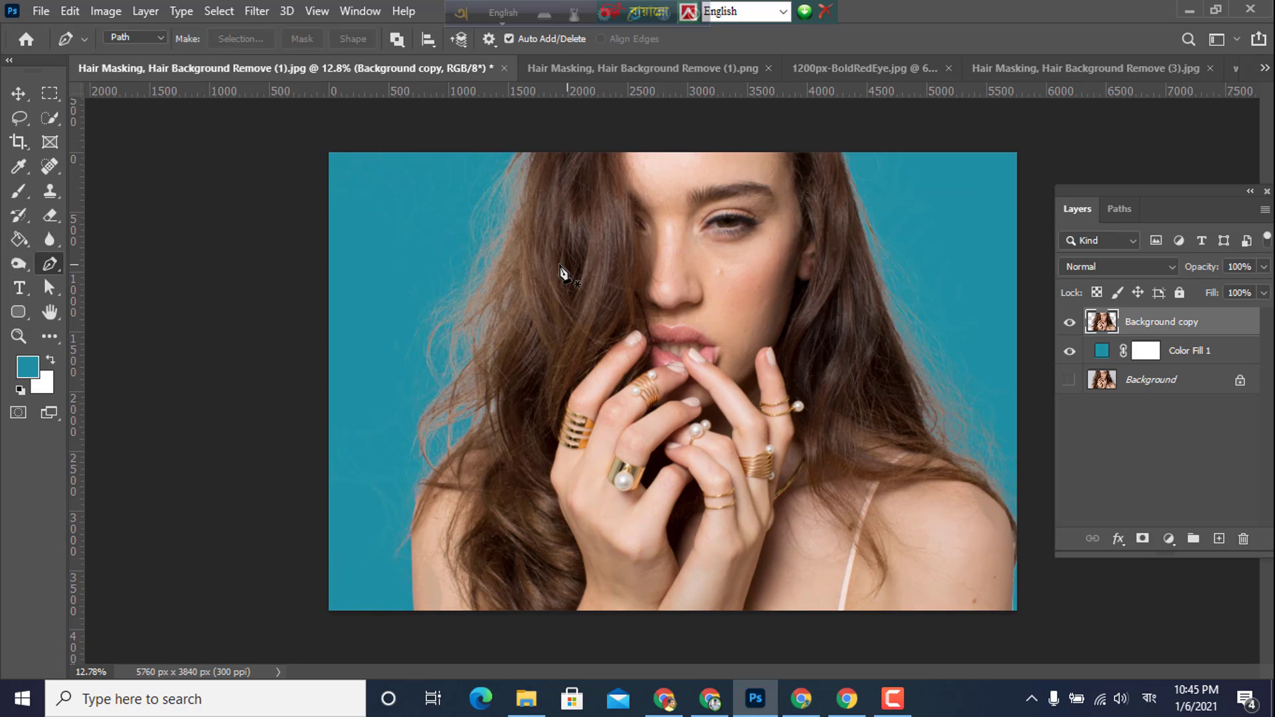
scroll(438, 319, "up", 1)
scroll(439, 319, "down", 1)
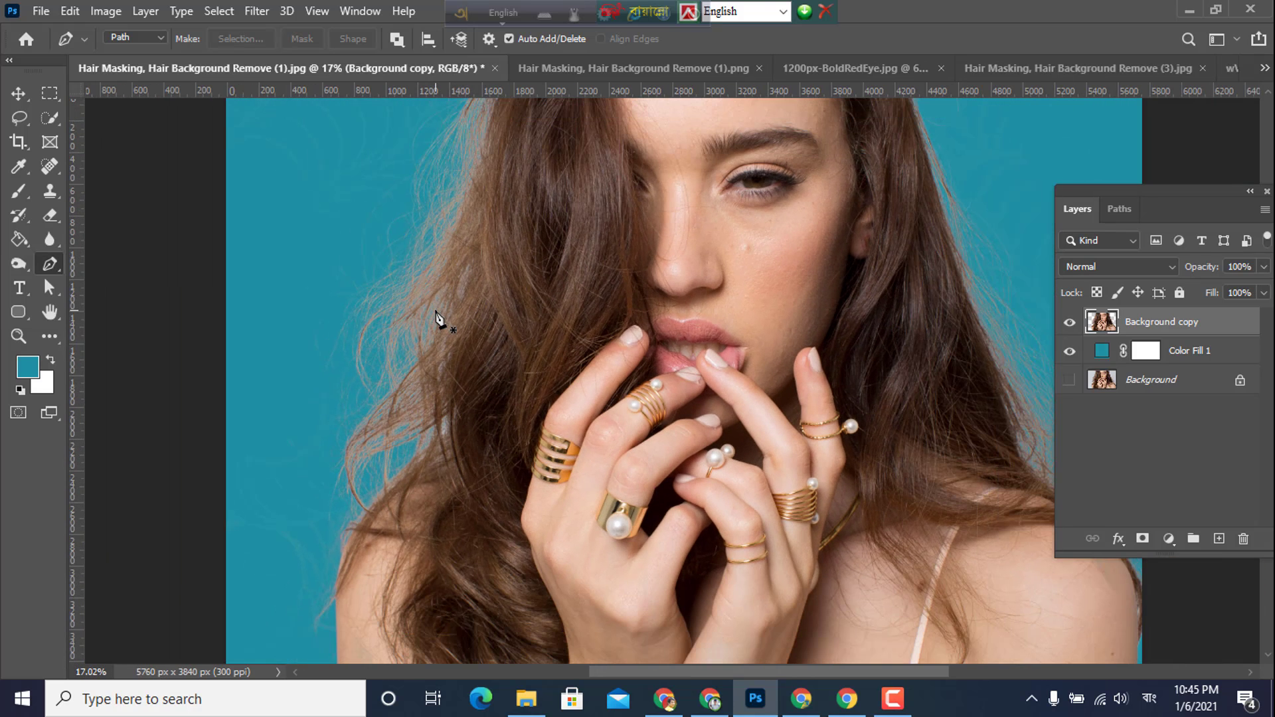
- Darken the light hair strands along the photo's left side with the Burn tool, size 200, Midtones range and 50% exposure
left_click(16, 266)
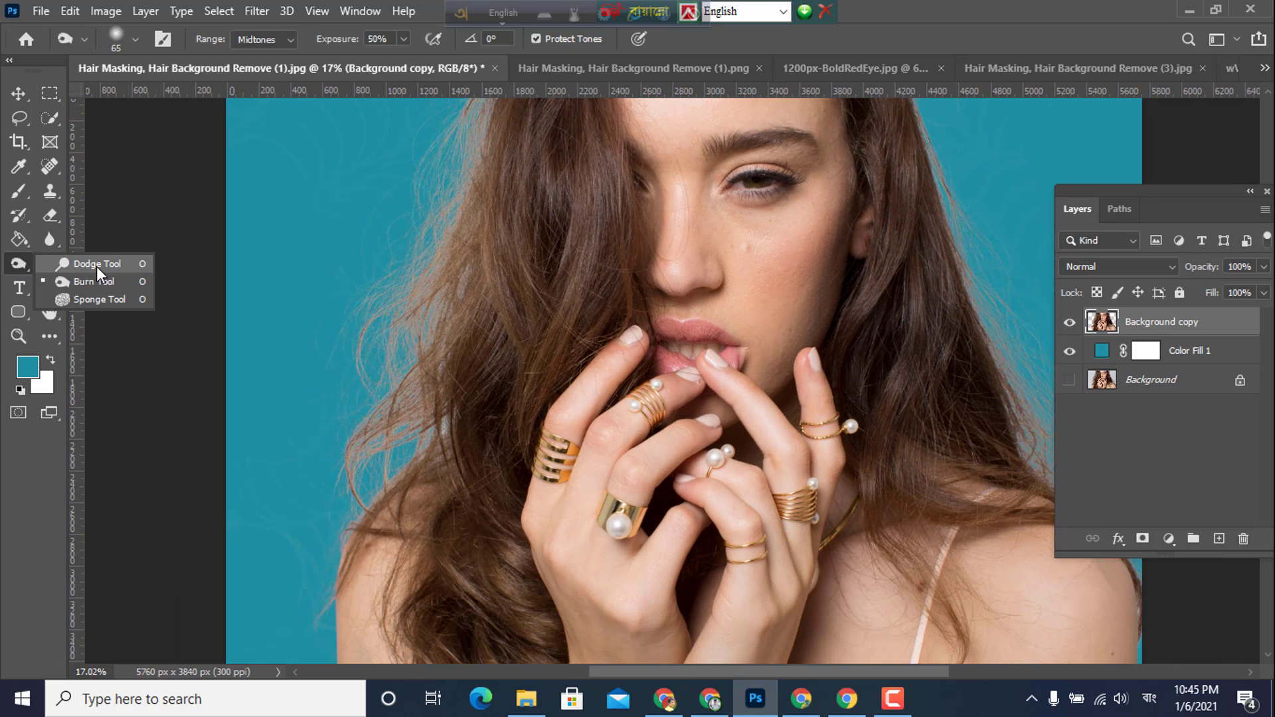
left_click(109, 280)
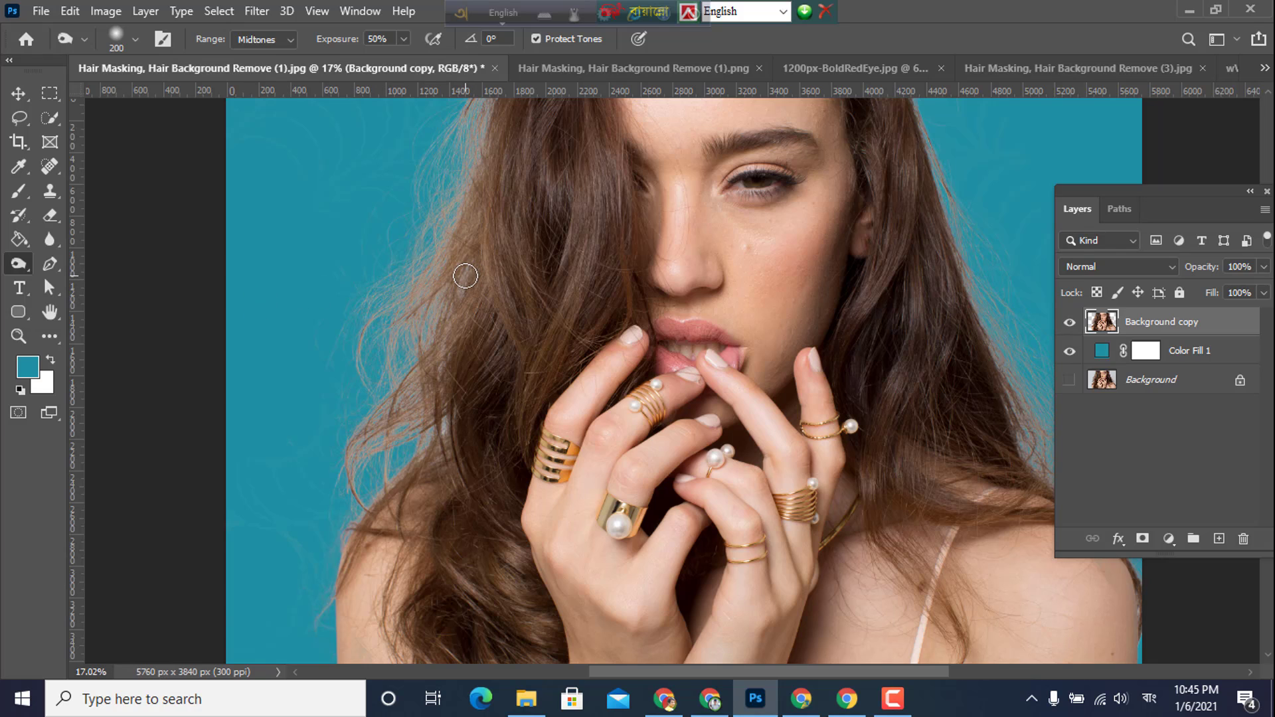
mouse_move(461, 275)
left_mouse_down()
mouse_move(491, 216)
mouse_move(464, 214)
mouse_move(402, 313)
left_mouse_up()
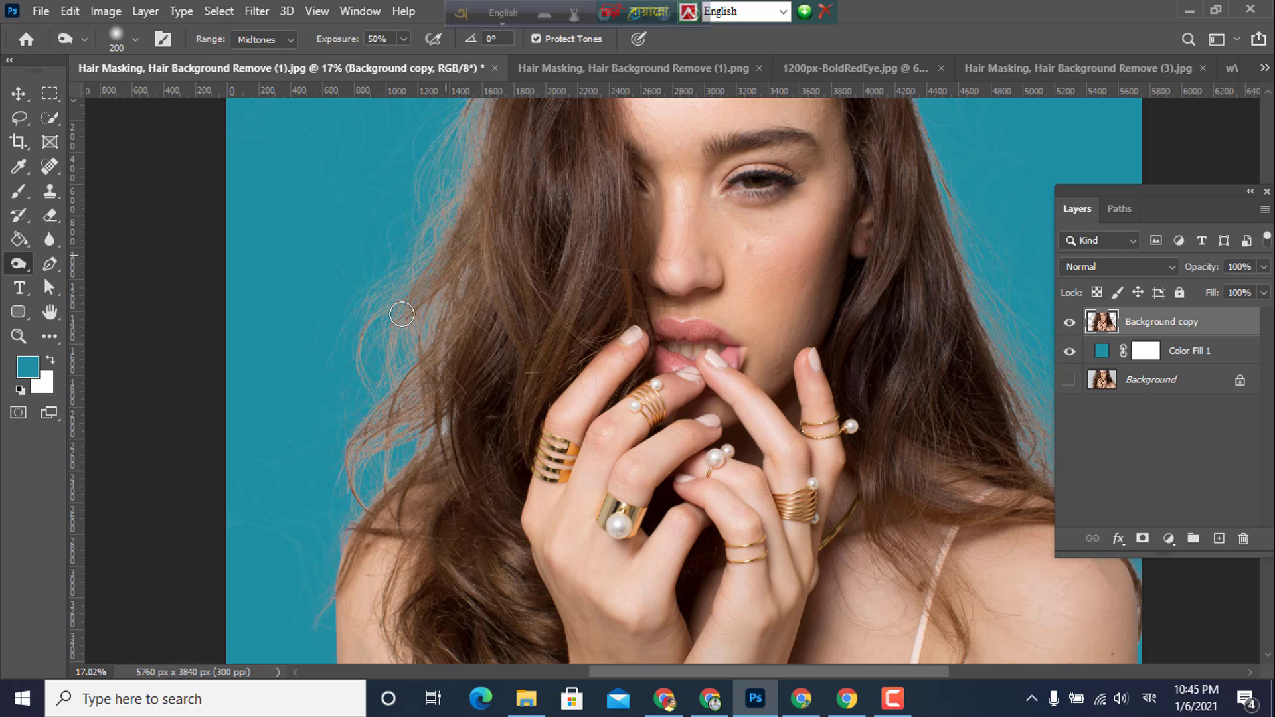
left_click_drag(467, 193, 425, 260)
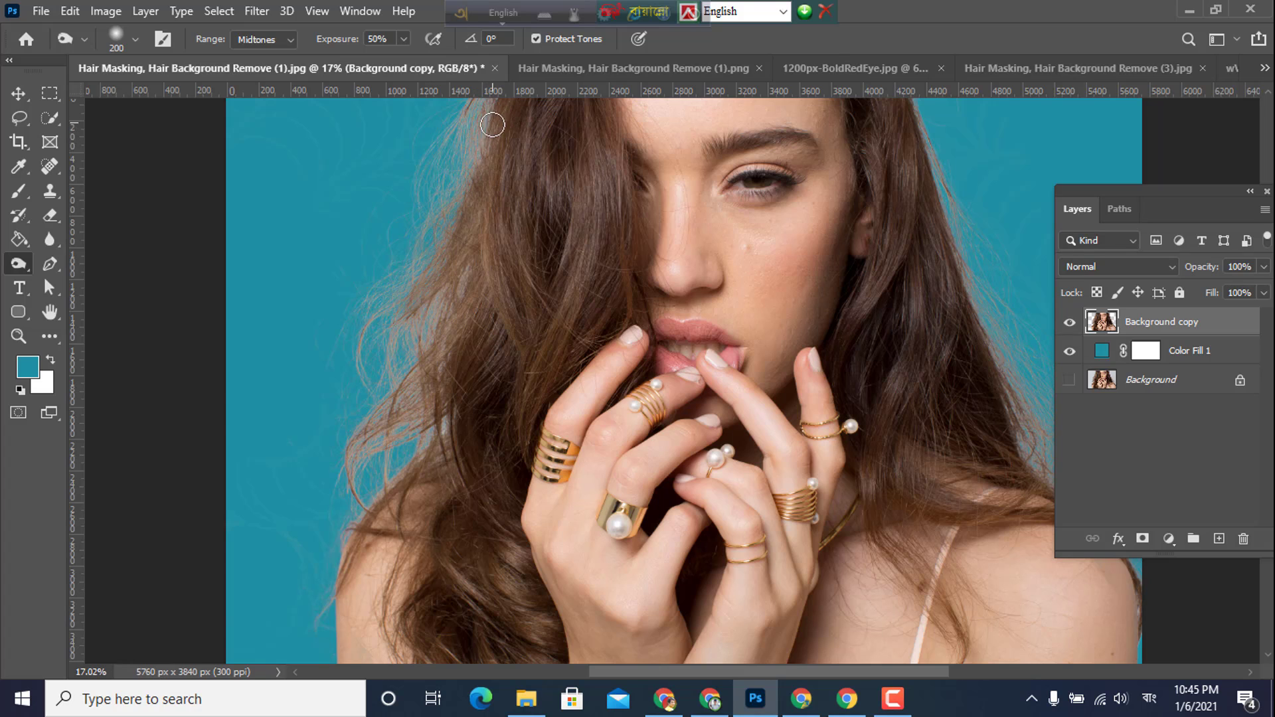
mouse_move(492, 123)
left_mouse_down()
mouse_move(460, 193)
mouse_move(477, 106)
mouse_move(436, 170)
left_mouse_up()
left_click_drag(491, 113, 420, 262)
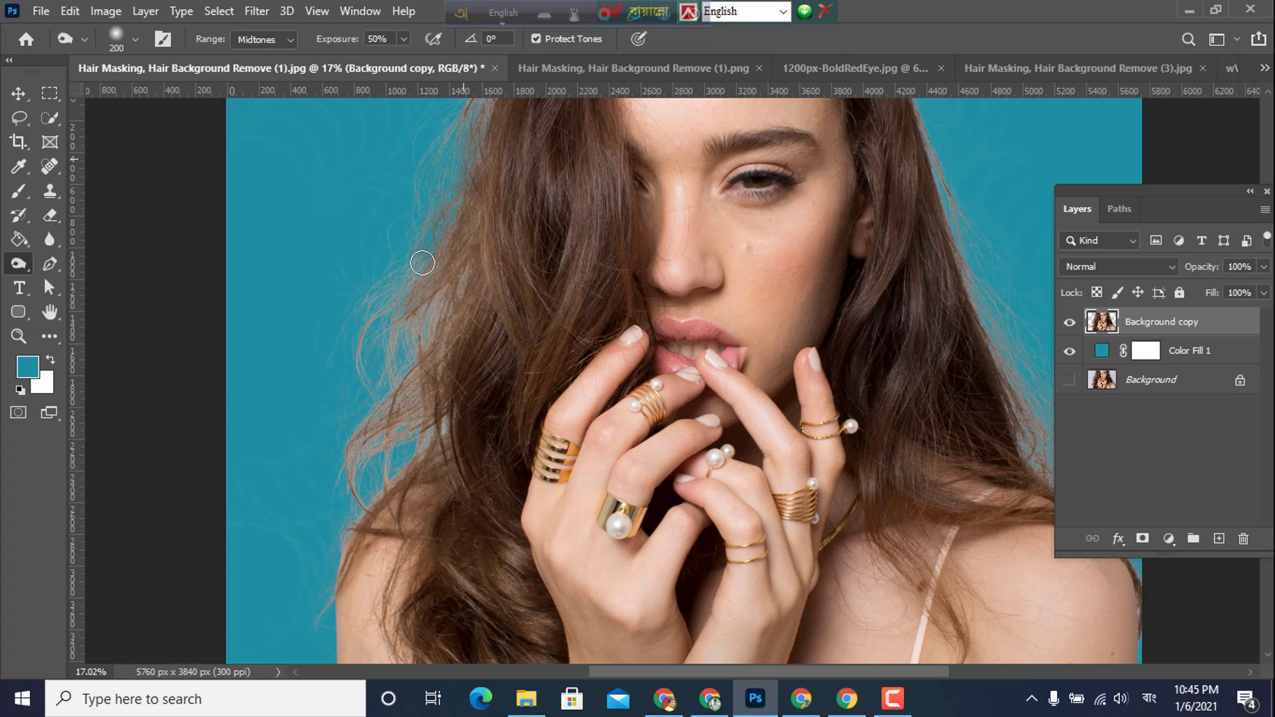
left_click_drag(476, 209, 411, 436)
mouse_move(429, 289)
left_mouse_down()
mouse_move(383, 330)
mouse_move(362, 379)
left_mouse_up()
left_click_drag(407, 320, 372, 413)
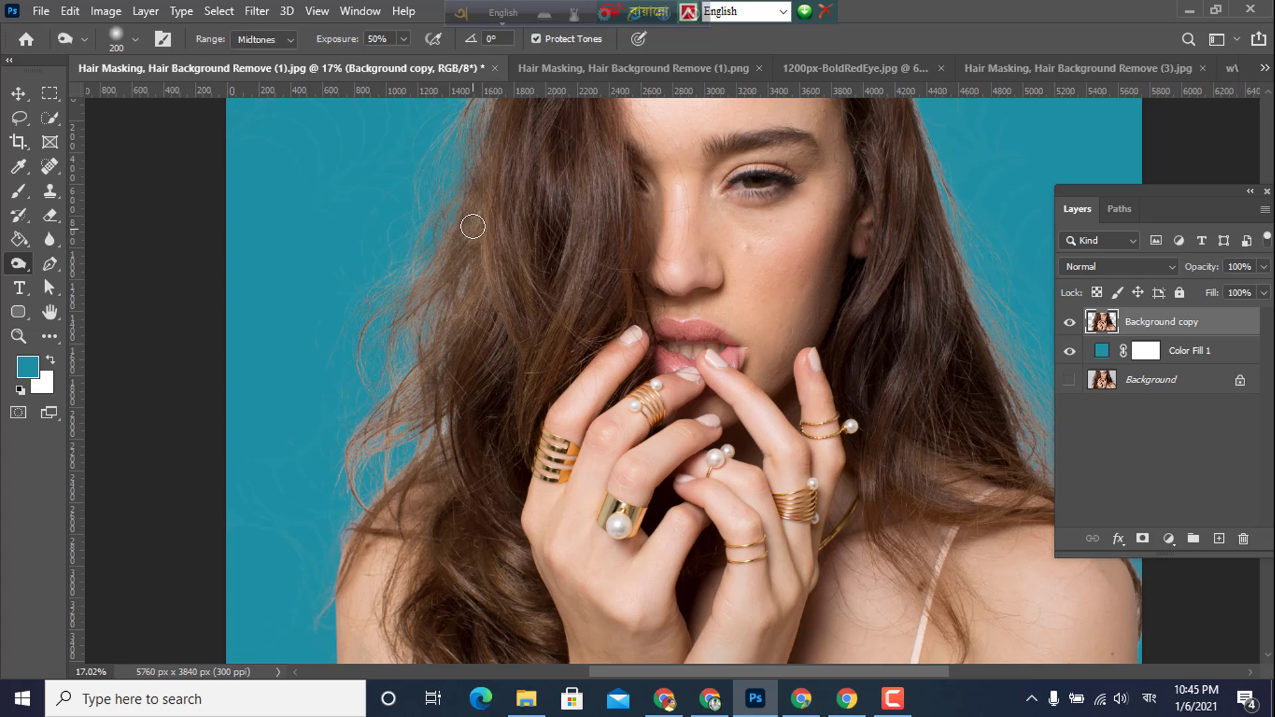
left_click_drag(472, 222, 384, 340)
mouse_move(464, 343)
left_mouse_down()
mouse_move(411, 423)
mouse_move(352, 436)
mouse_move(360, 423)
mouse_move(347, 489)
left_mouse_up()
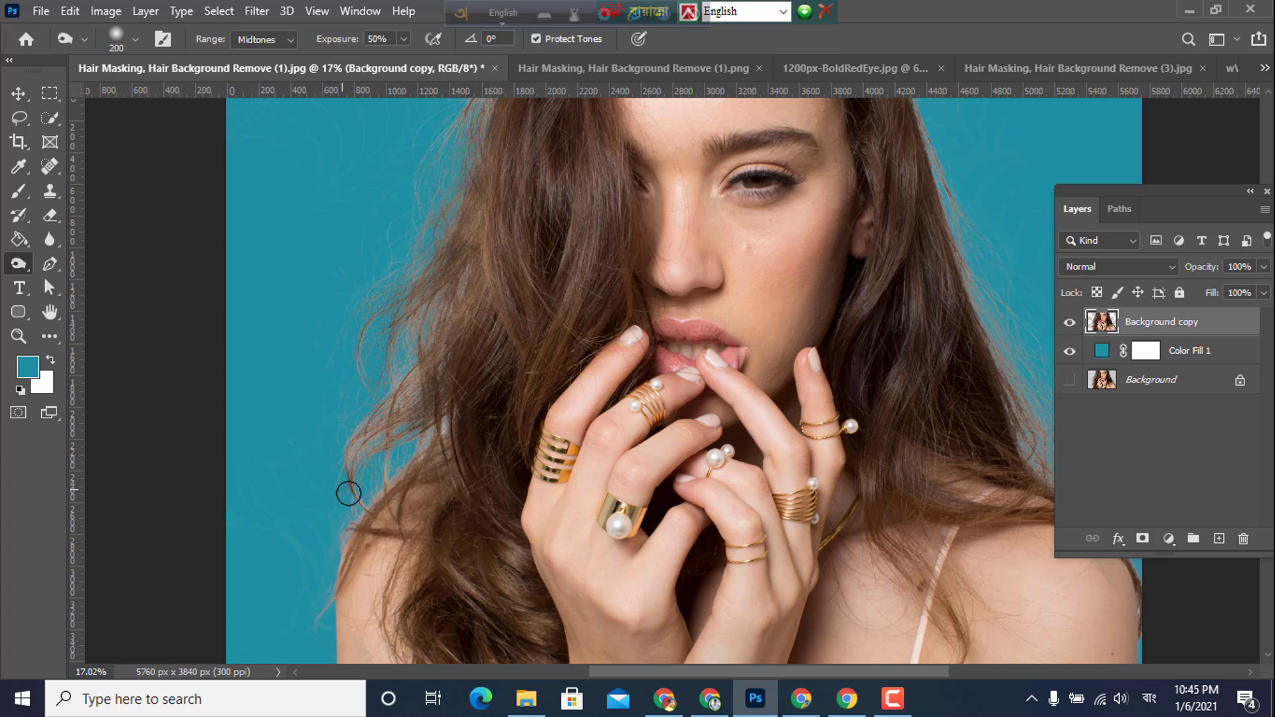
left_click_drag(462, 332, 369, 434)
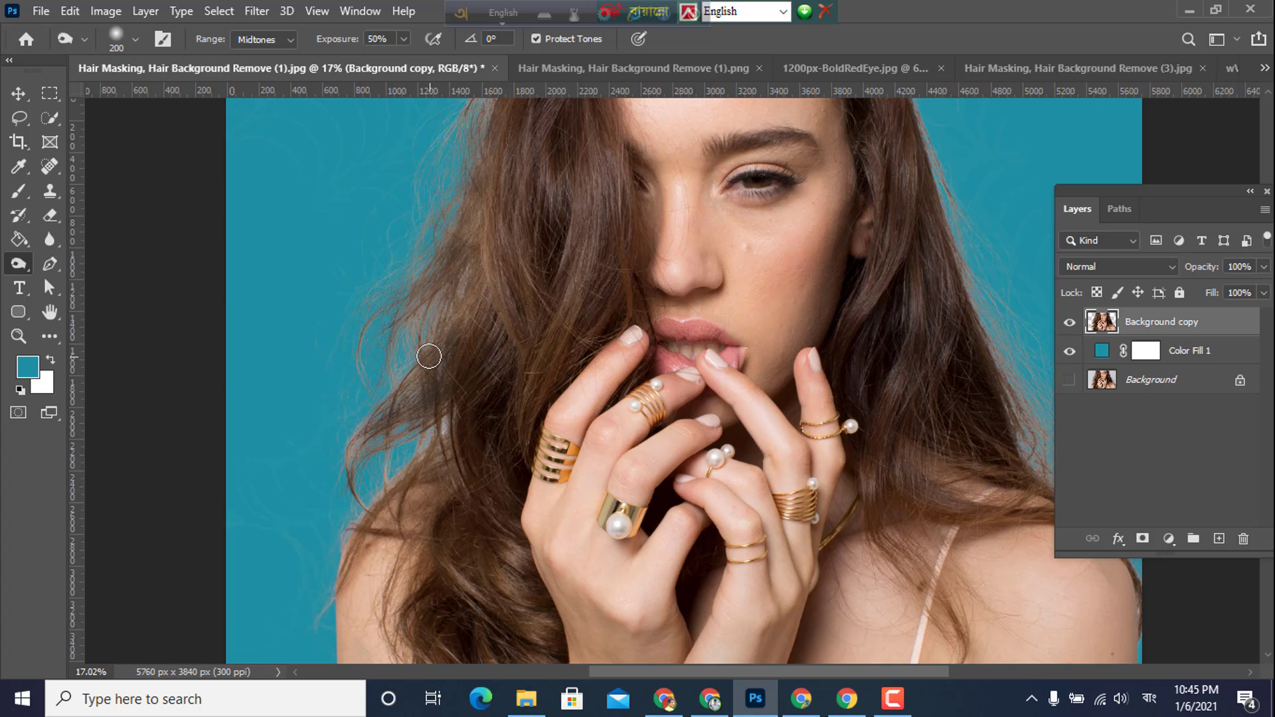
mouse_move(427, 355)
left_mouse_down()
mouse_move(440, 288)
mouse_move(418, 265)
left_mouse_up()
mouse_move(403, 314)
left_mouse_down()
mouse_move(436, 196)
mouse_move(473, 133)
left_mouse_up()
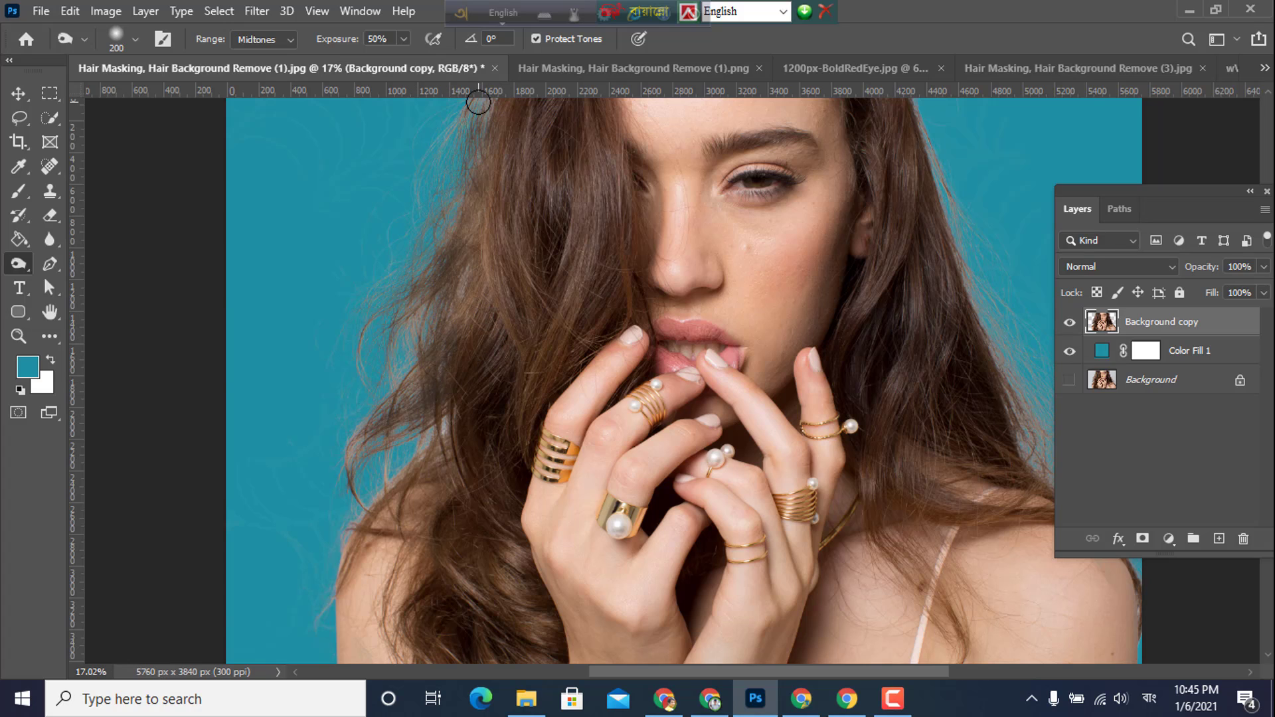
- Undo the last several Burn strokes on the hair
key("ctrl+z")
key("ctrl+z")
key("ctrl+z")
key("ctrl+z")
key("ctrl+z")
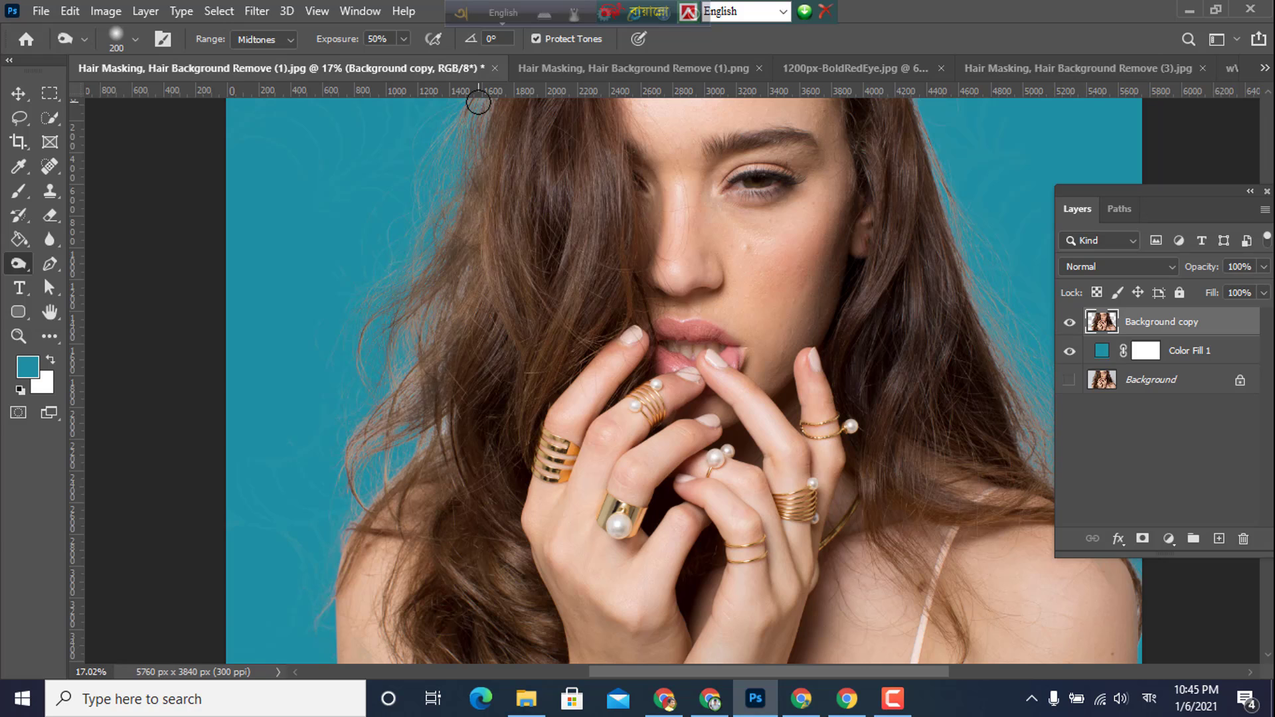
key("ctrl+z")
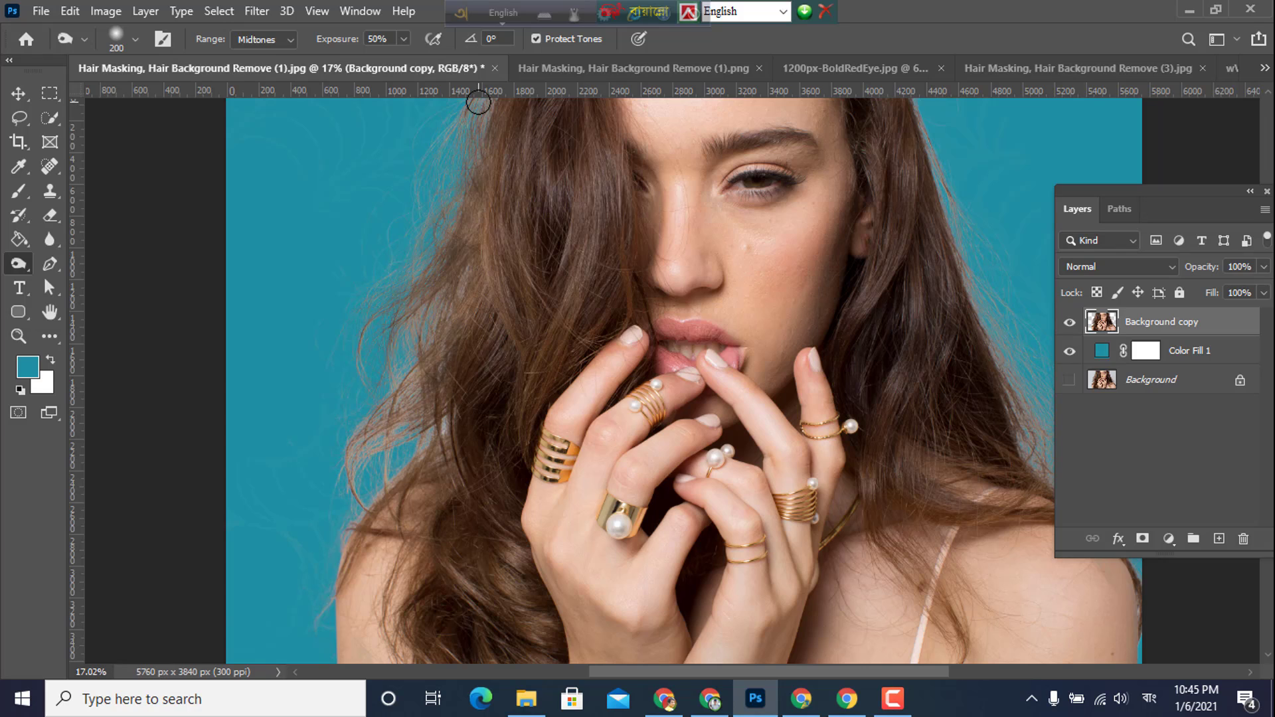
- Set the Burn exposure to 22% and darken the outer hair strands on the photo's left side
left_click(402, 39)
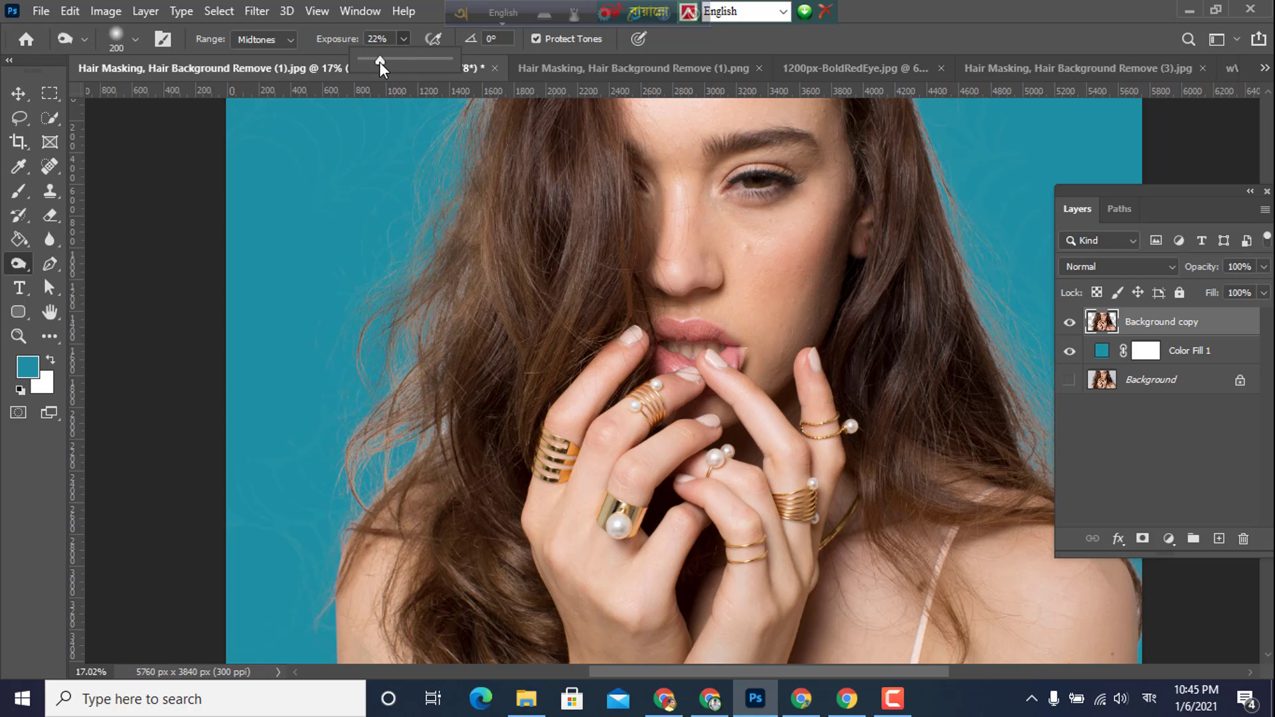
left_click_drag(440, 299, 367, 424)
mouse_move(464, 313)
left_mouse_down()
mouse_move(333, 451)
mouse_move(437, 395)
mouse_move(370, 449)
mouse_move(363, 500)
mouse_move(468, 412)
mouse_move(436, 427)
mouse_move(465, 265)
mouse_move(429, 279)
mouse_move(481, 124)
left_mouse_up()
scroll(480, 210, "up", 1)
scroll(480, 211, "up", 1)
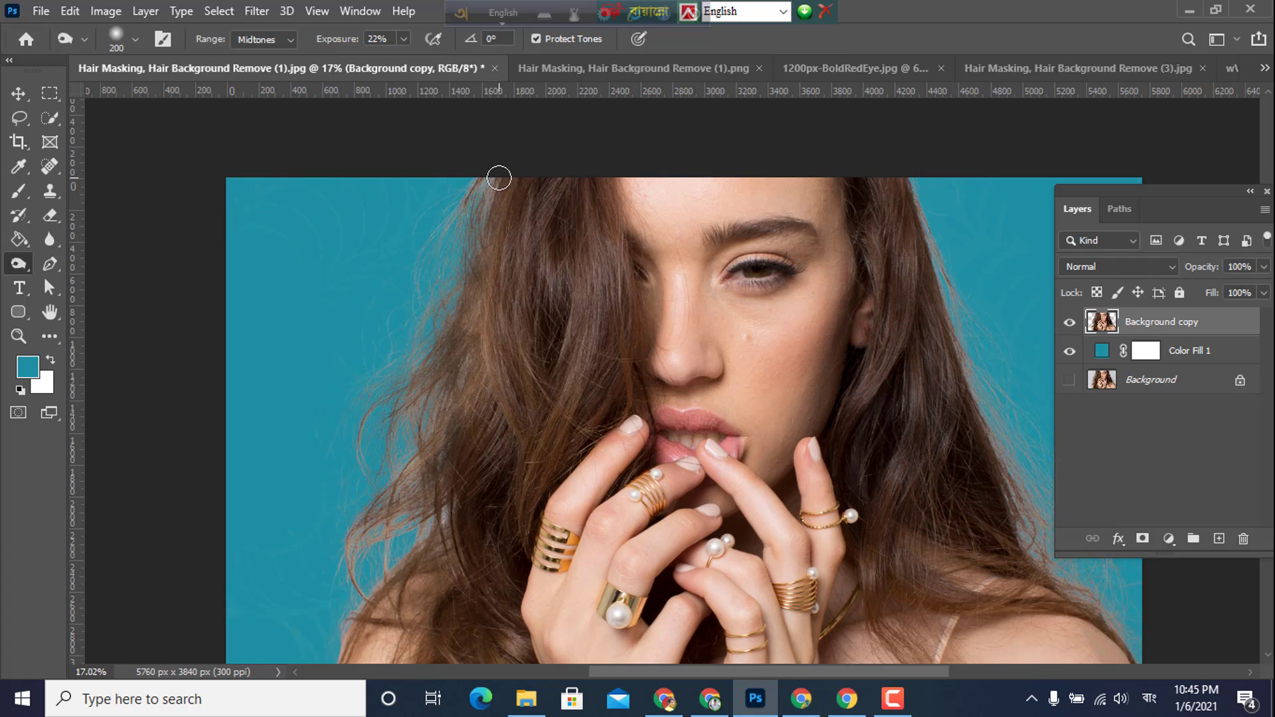
- Change the Color Fill 1 layer's color to black and check the hair edges against it
double_click(1100, 351)
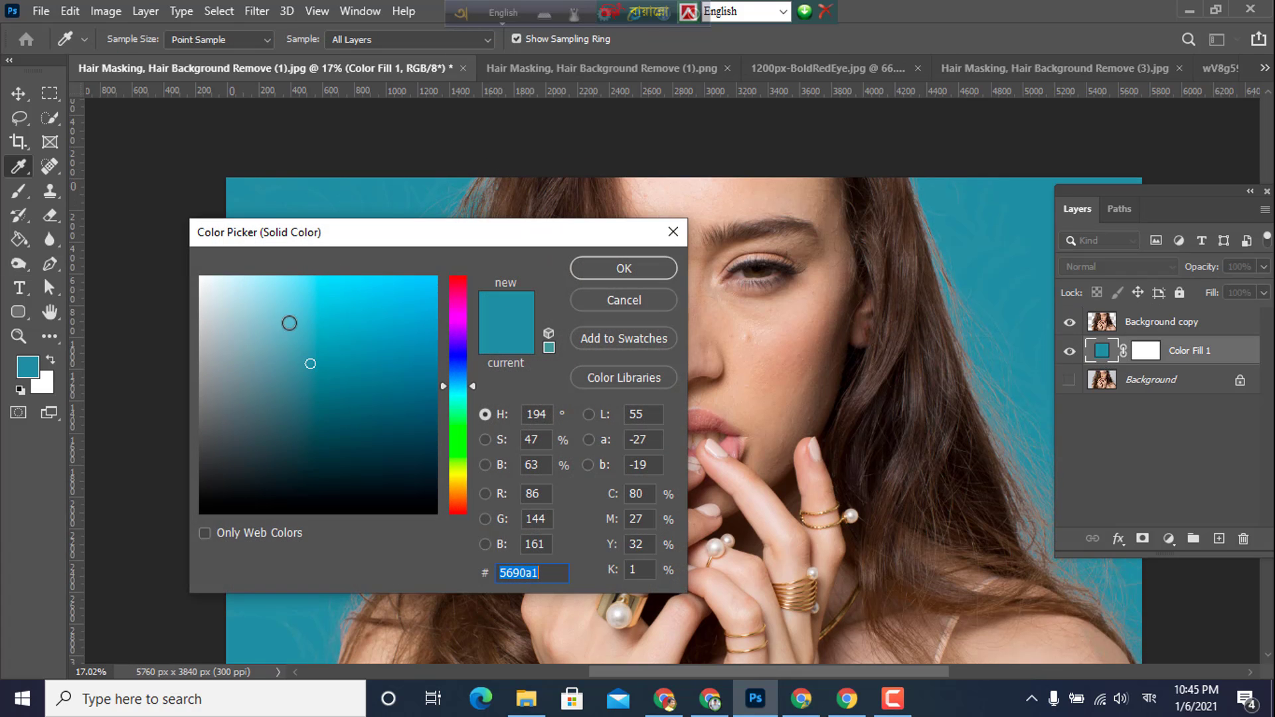
mouse_move(377, 416)
left_mouse_down()
mouse_move(330, 490)
mouse_move(297, 507)
left_mouse_up()
left_click_drag(478, 232, 442, 256)
left_click(605, 291)
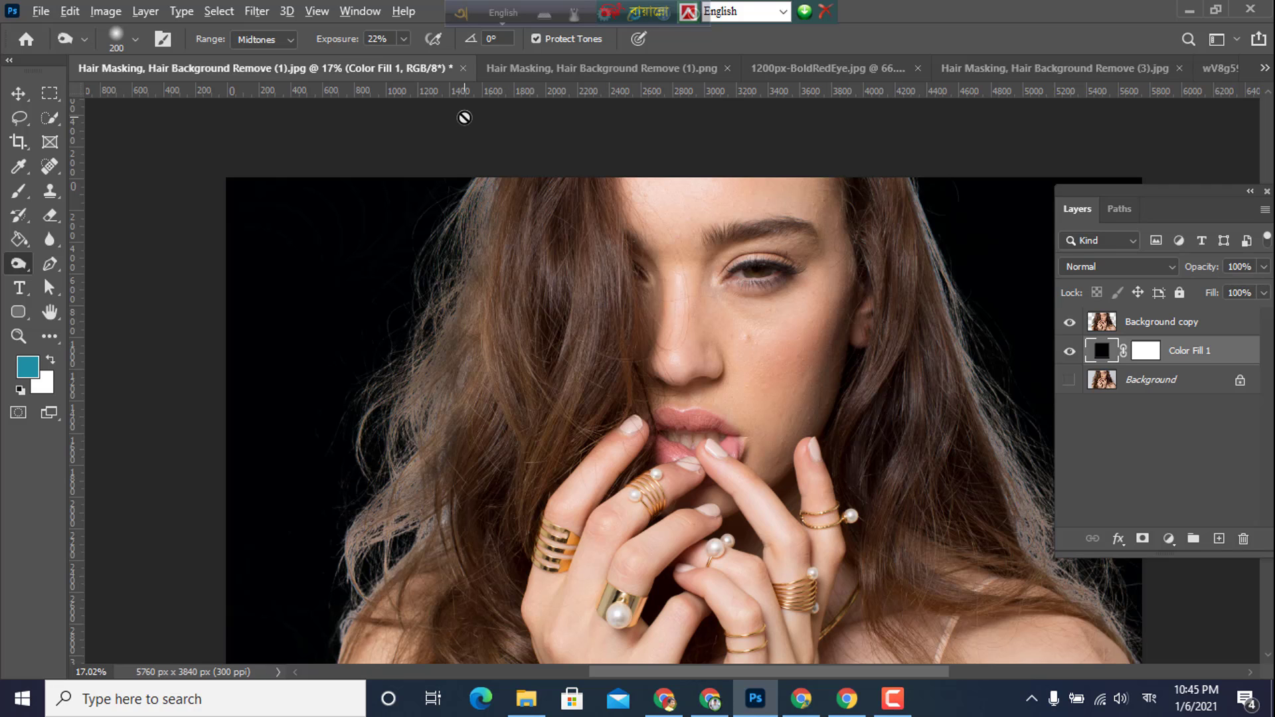
scroll(465, 117, "down", 2)
scroll(464, 117, "up", 1)
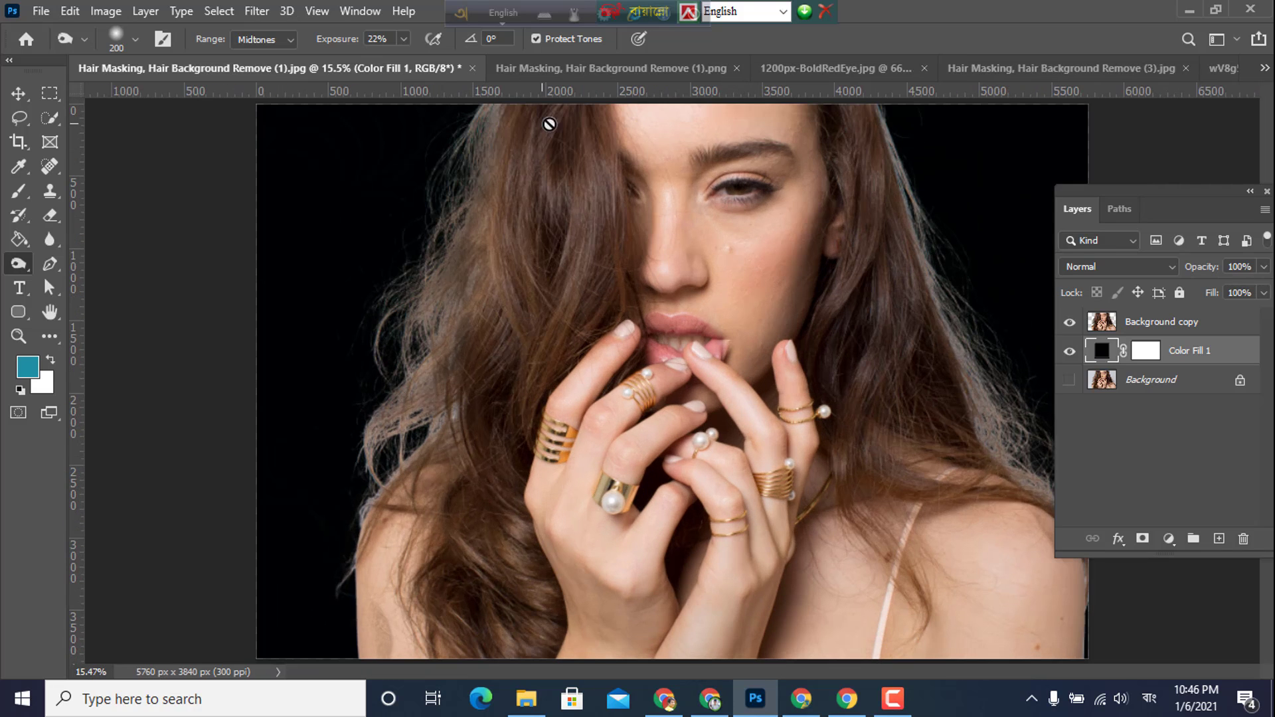
- Delete the retouched Background copy layer, and undo the deletion of the original Background layer
left_click_drag(1174, 327, 1243, 539)
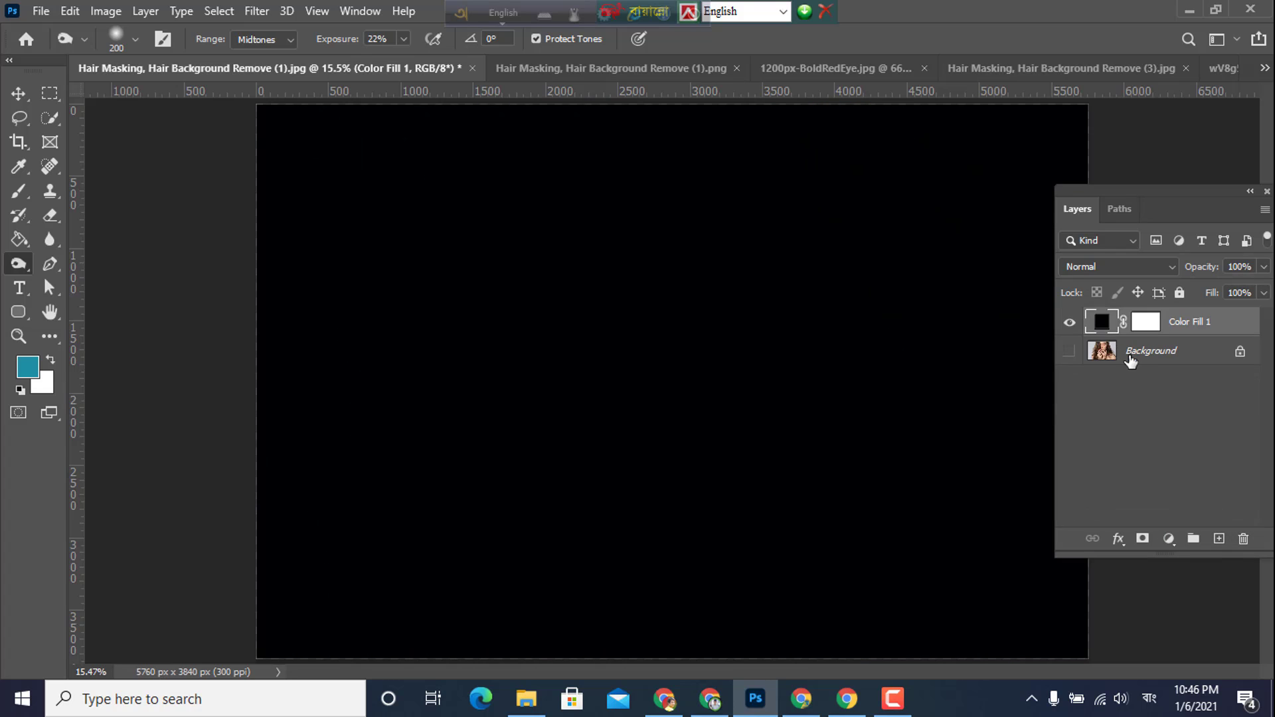
left_click_drag(1131, 360, 1247, 539)
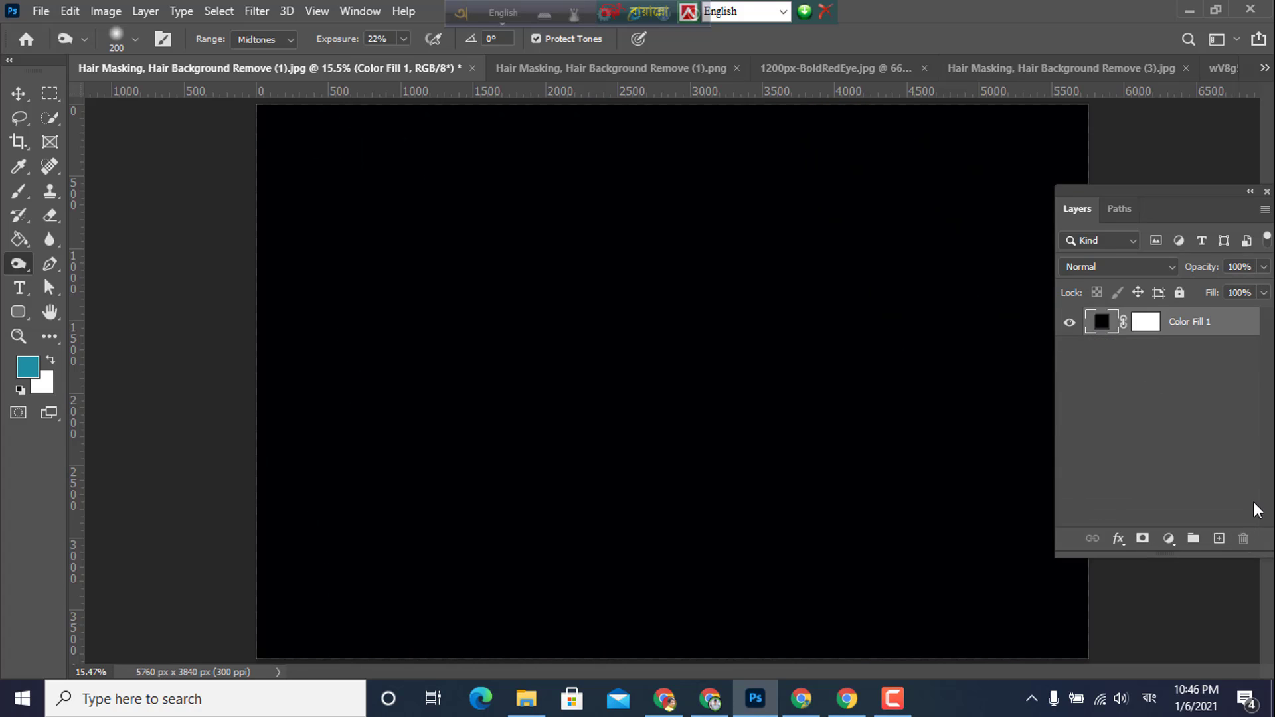
key("ctrl+z")
- Duplicate the Background layer, place the copy above Color Fill 1 and make it visible
left_click_drag(1179, 365, 1218, 538)
left_click_drag(1132, 363, 1120, 318)
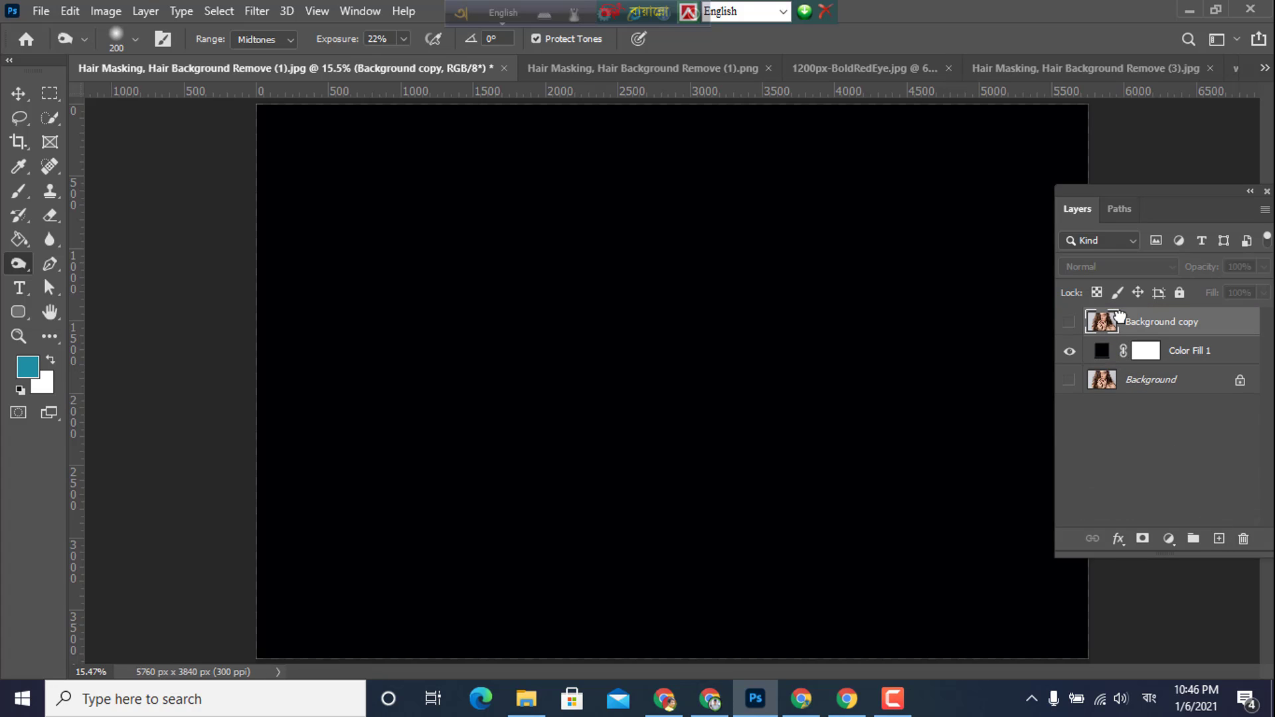
left_click(1069, 324)
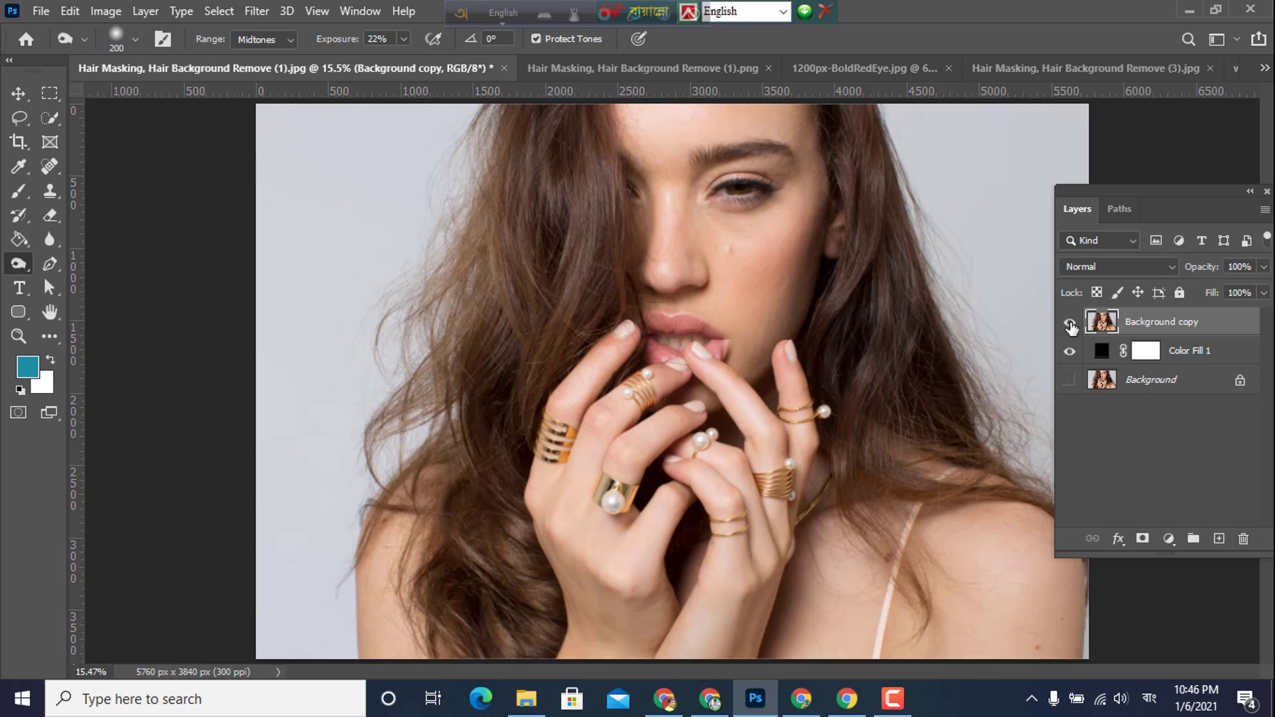
- Choose the Background Eraser for the Background copy layer and set its tolerance to 47%
scroll(535, 296, "up", 2)
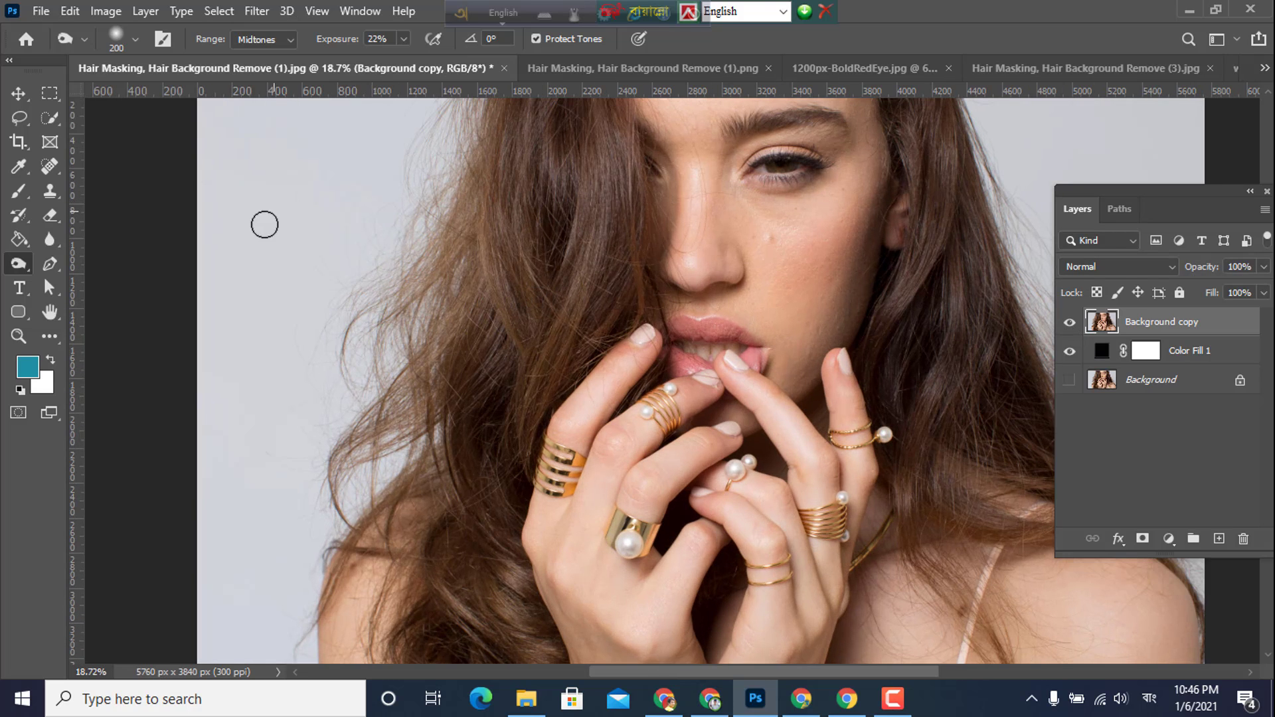
left_click(50, 215)
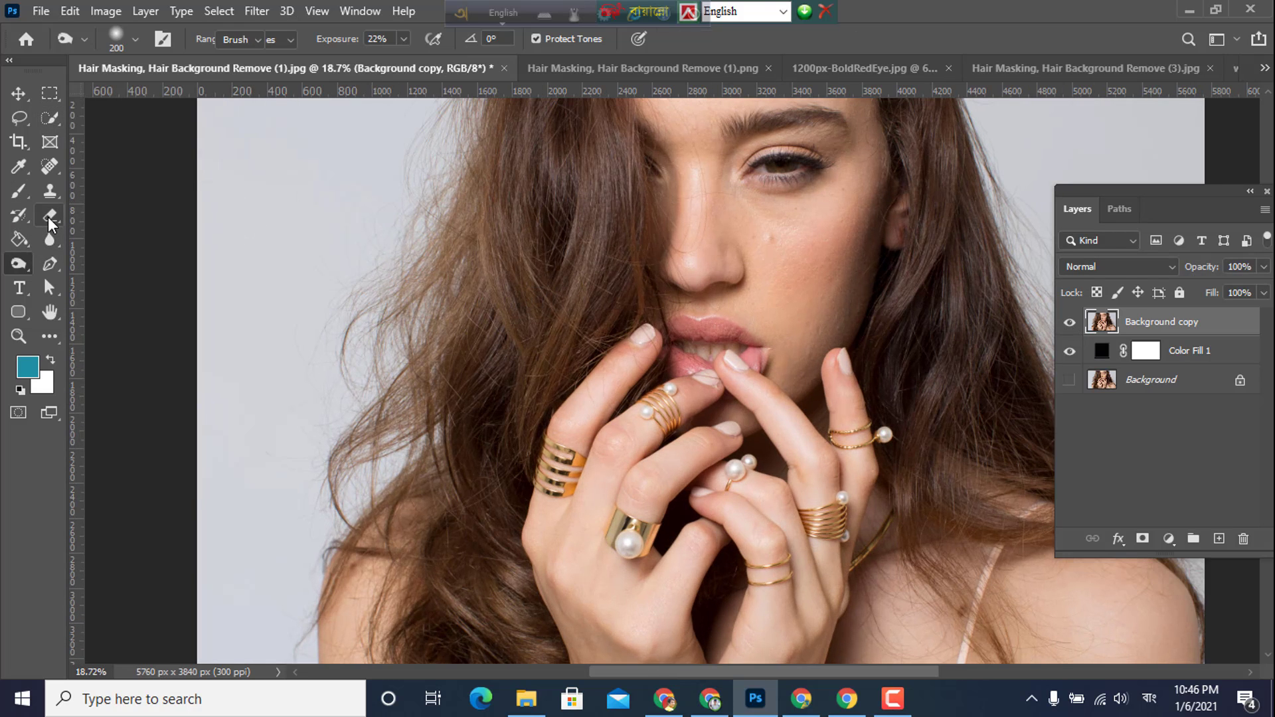
left_click(115, 234)
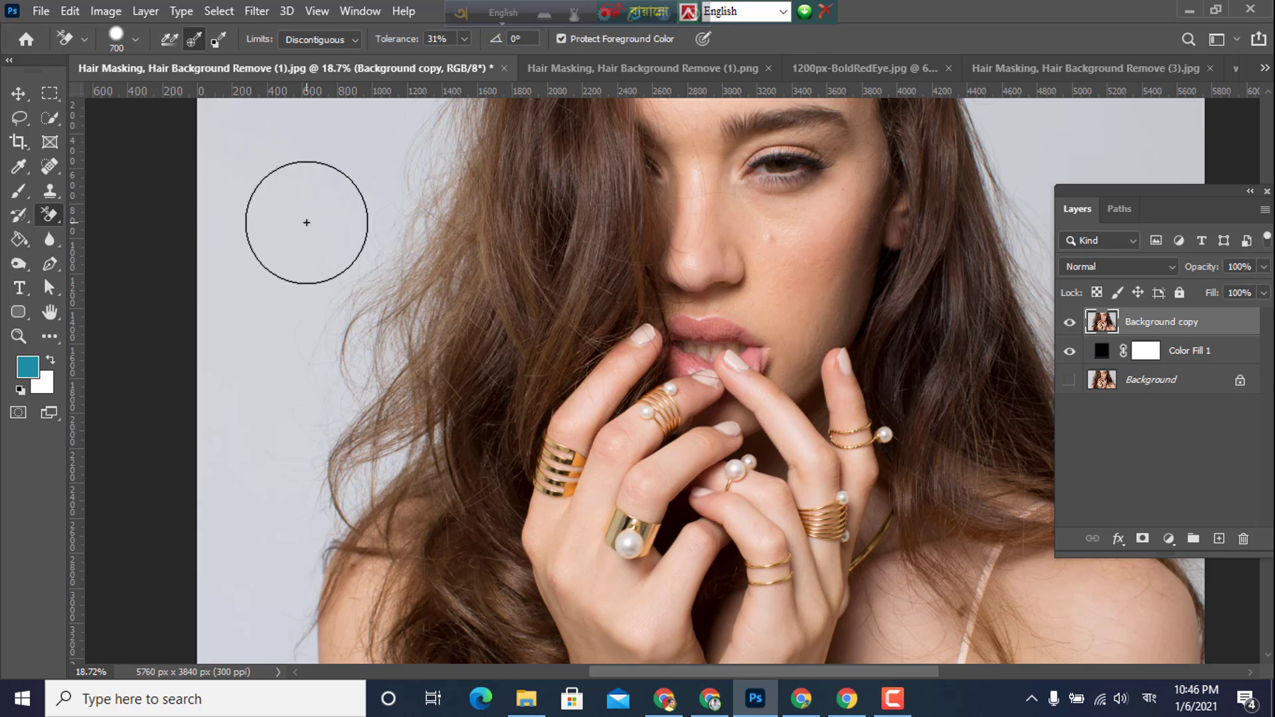
left_click(464, 39)
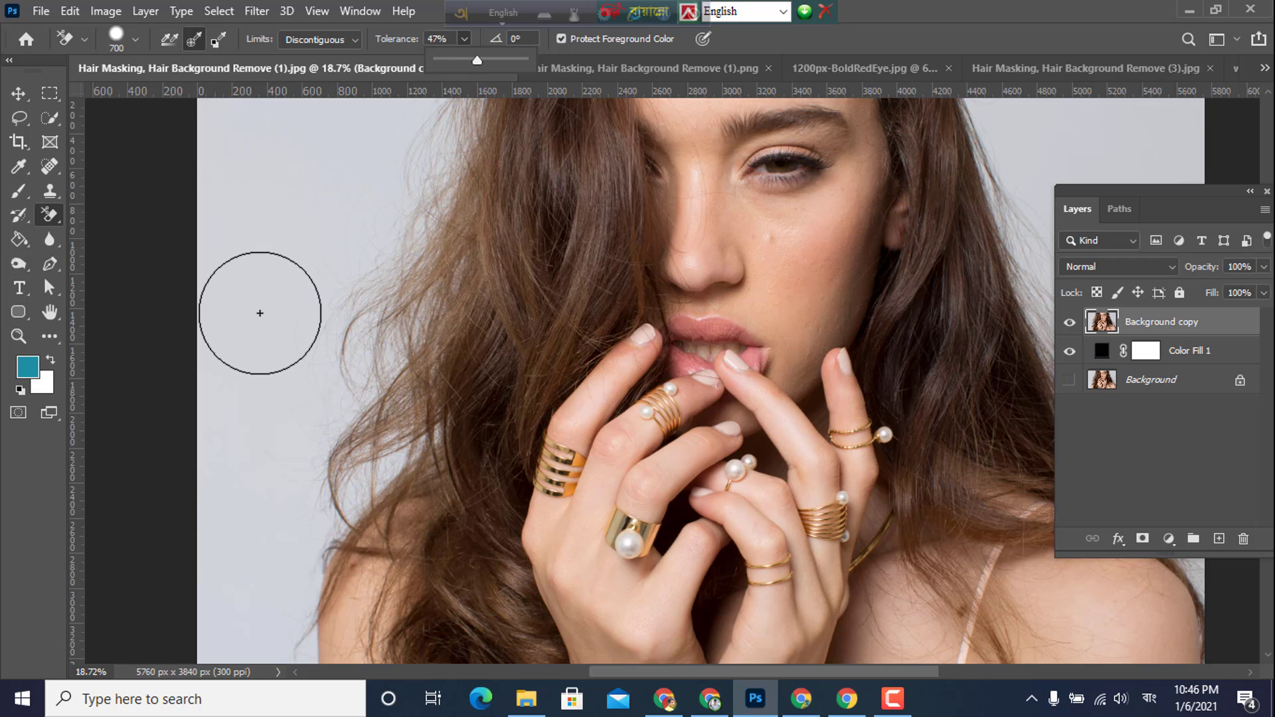
- Erase the gray background around the upper and middle hair strands on the photo's left side
left_click(250, 354)
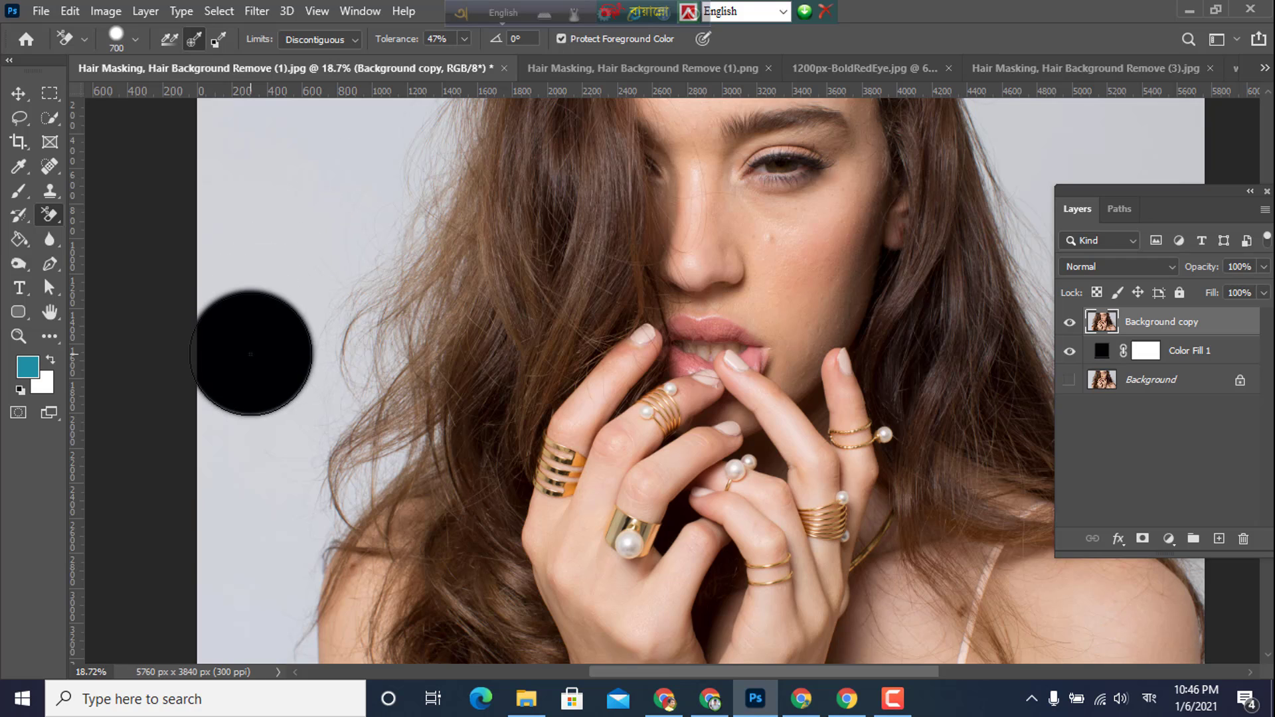
mouse_move(250, 354)
left_mouse_down()
mouse_move(412, 340)
mouse_move(498, 285)
left_mouse_up()
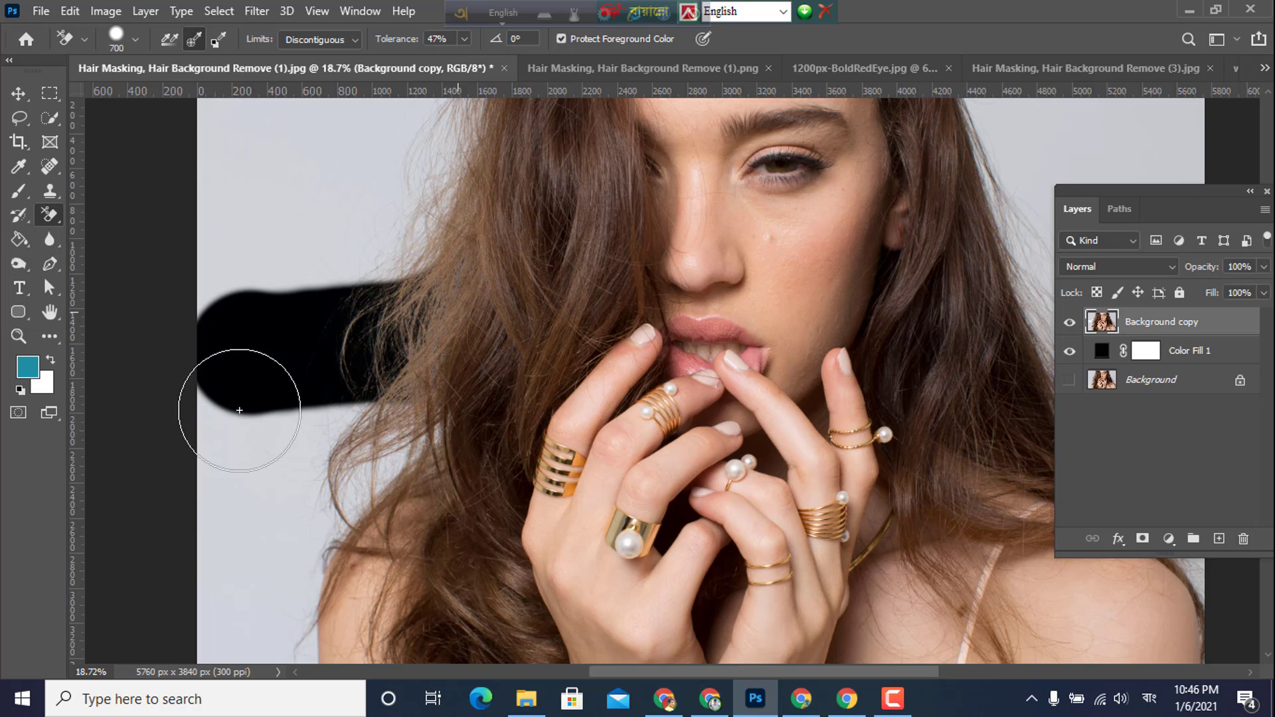
scroll(205, 370, "up", 2)
mouse_move(205, 370)
left_mouse_down()
mouse_move(199, 342)
mouse_move(441, 299)
left_mouse_up()
scroll(199, 319, "up", 2)
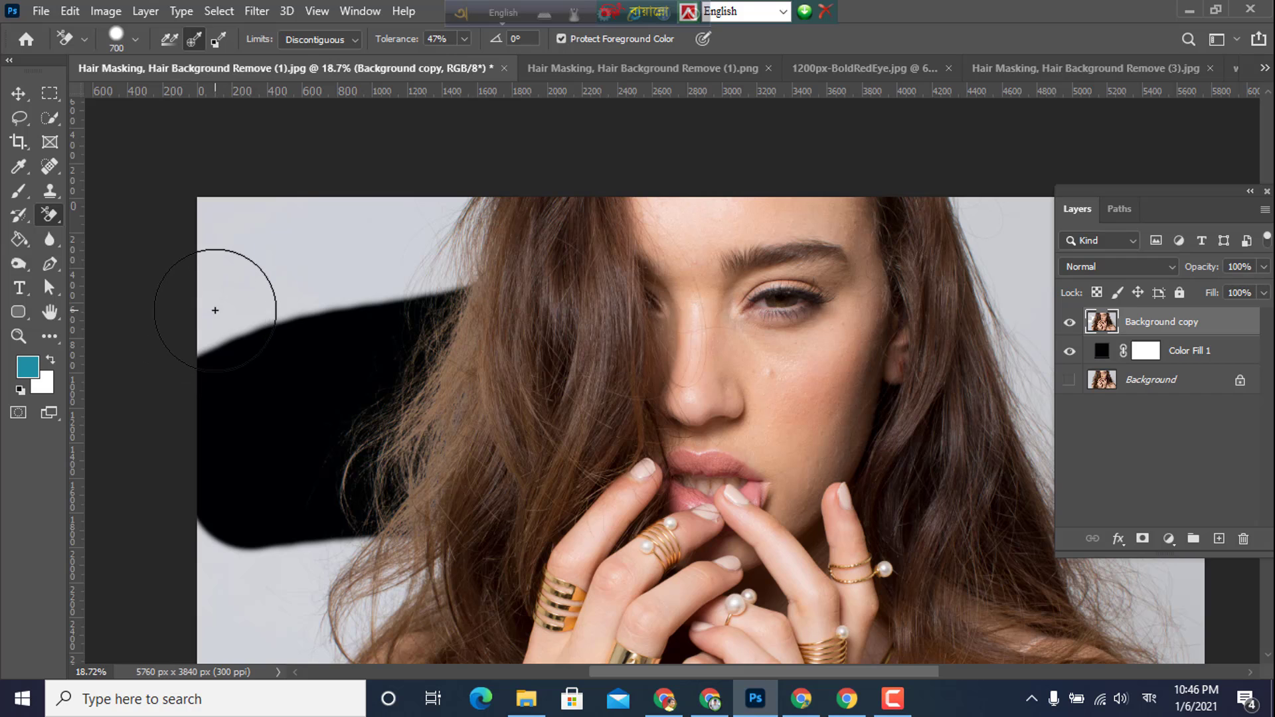
left_click_drag(216, 310, 494, 259)
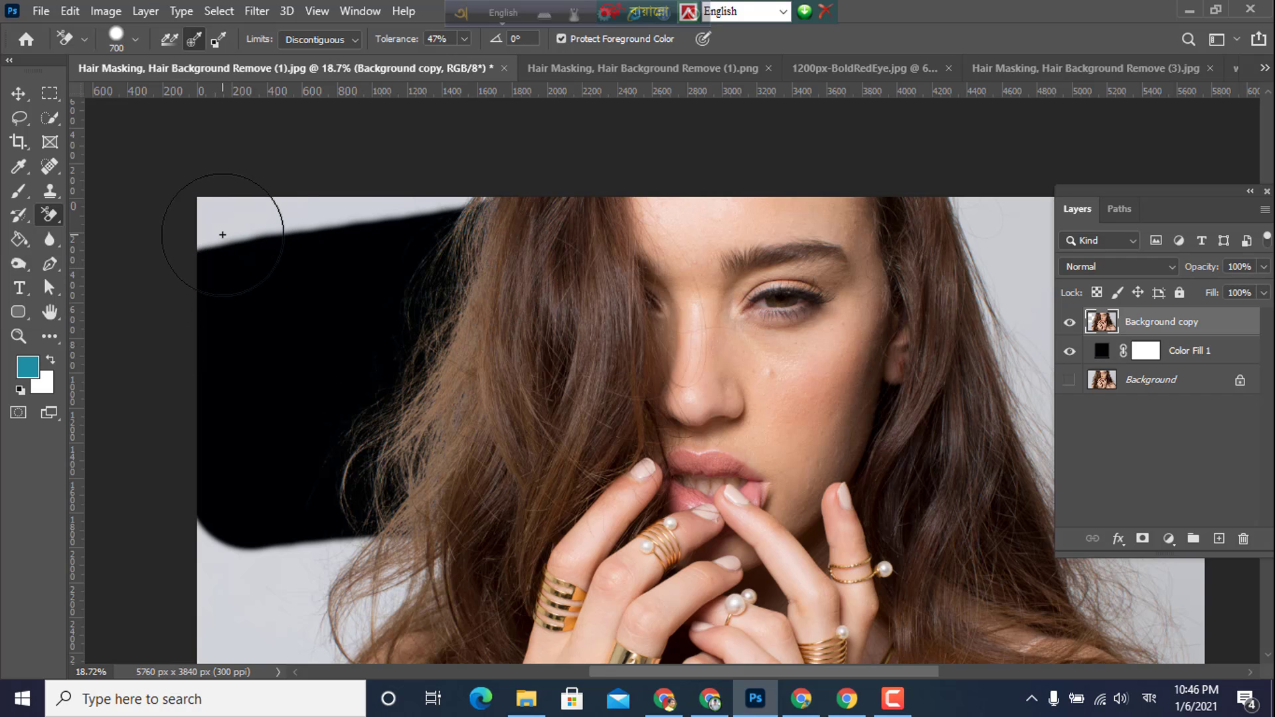
left_click_drag(223, 235, 507, 241)
scroll(287, 385, "down", 3)
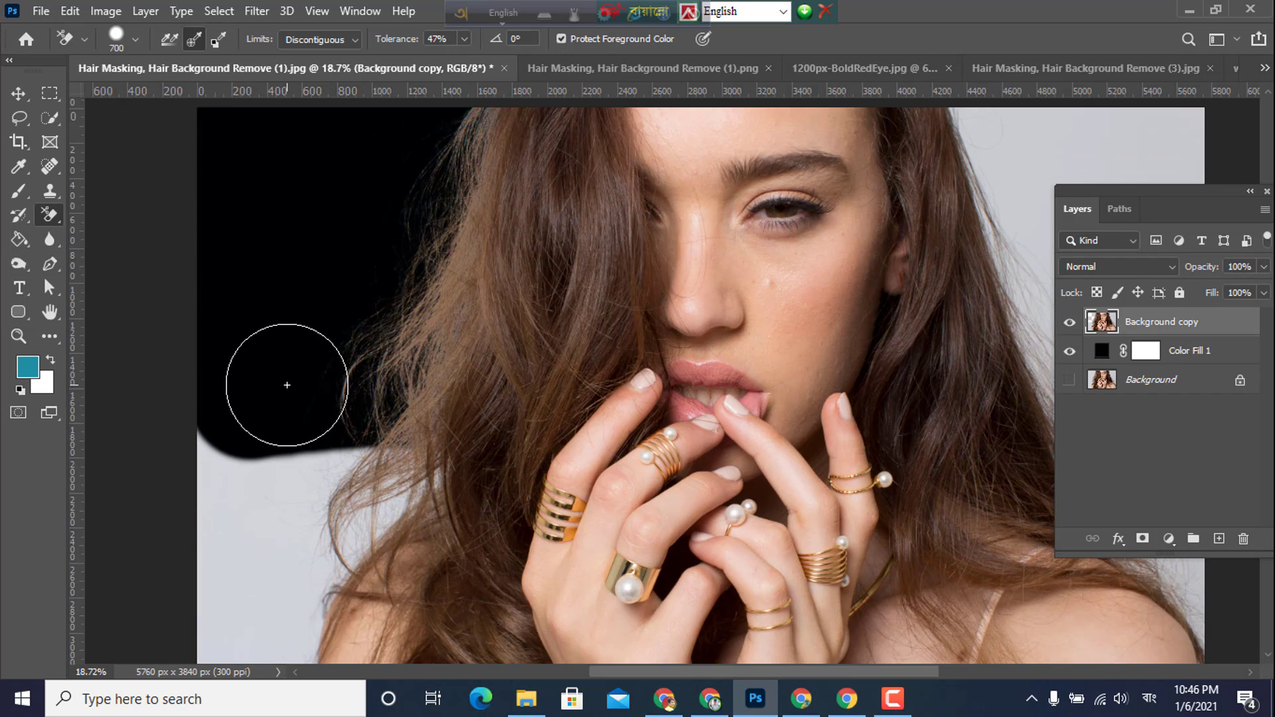
scroll(287, 385, "down", 4)
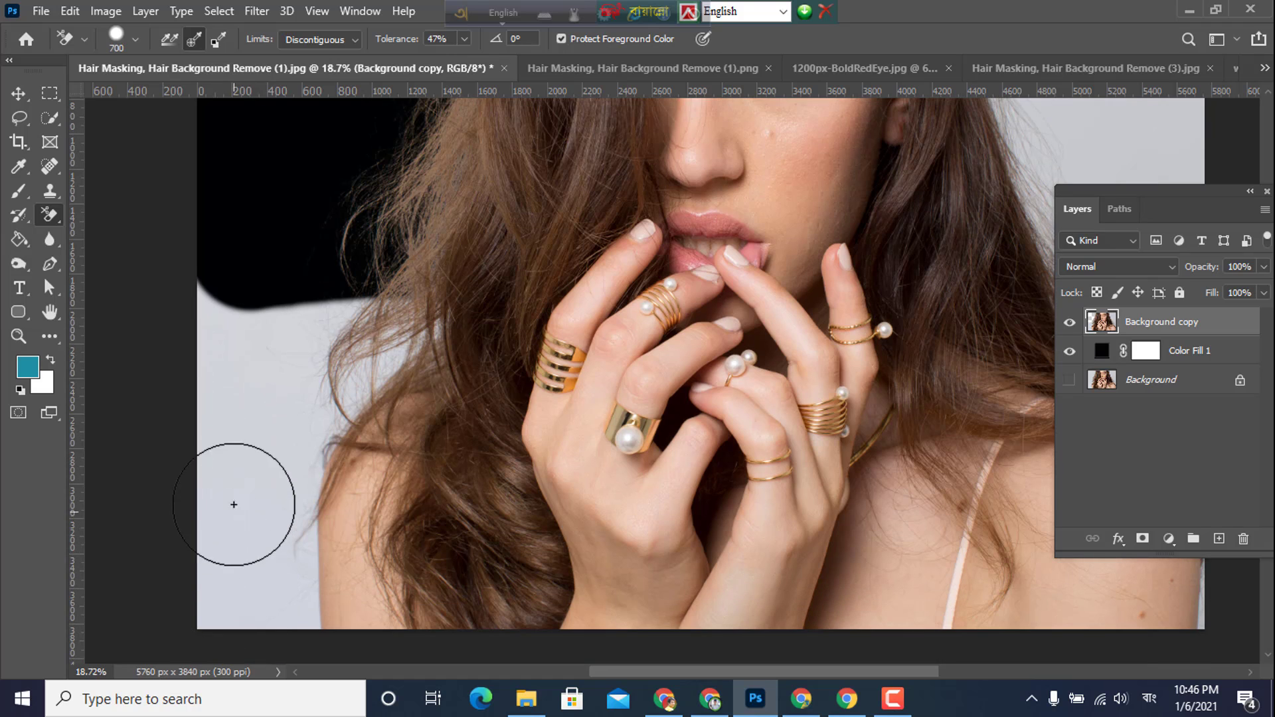
mouse_move(245, 584)
left_mouse_down()
mouse_move(268, 440)
mouse_move(342, 360)
mouse_move(447, 314)
mouse_move(248, 307)
left_mouse_up()
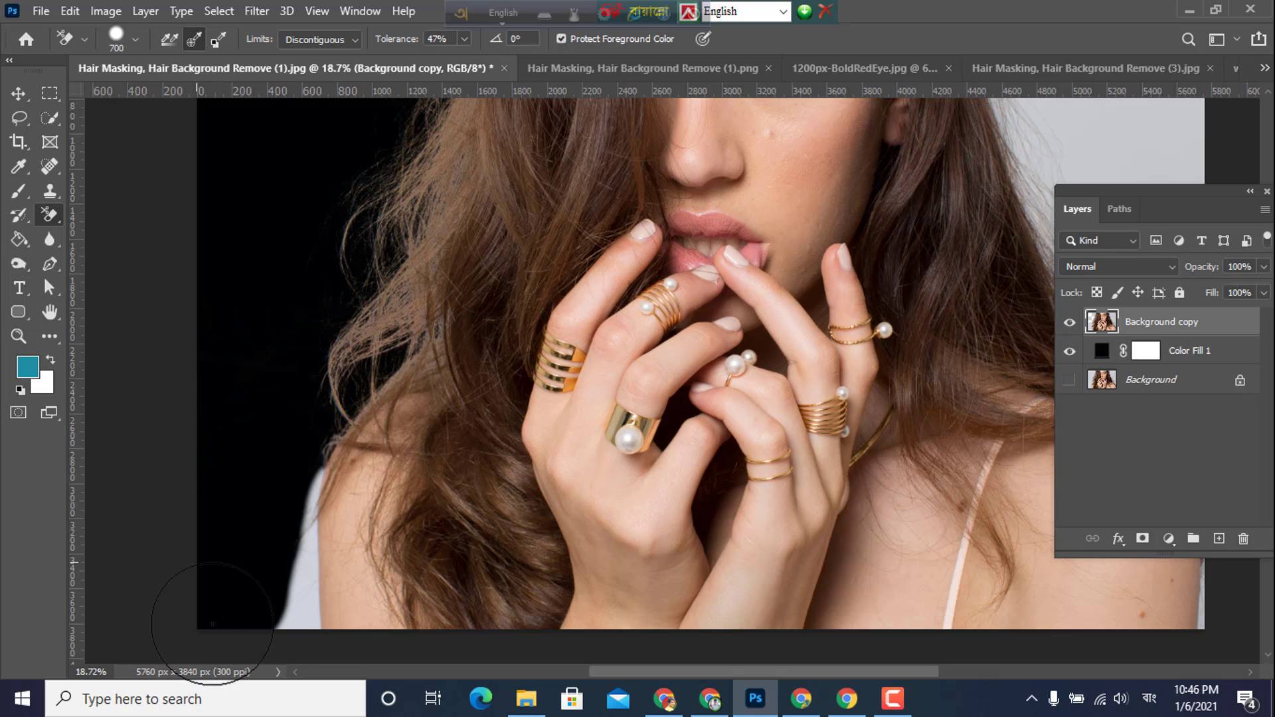
mouse_move(252, 657)
left_mouse_down()
mouse_move(306, 585)
mouse_move(339, 491)
mouse_move(301, 436)
left_mouse_up()
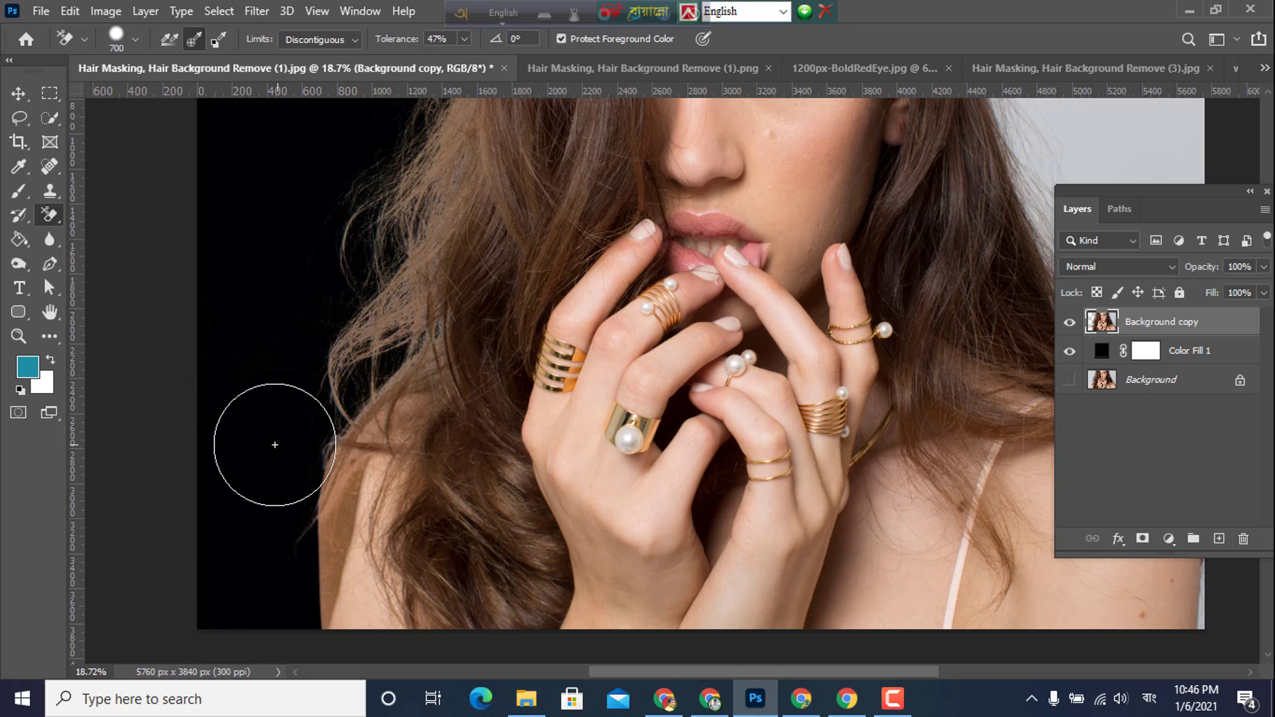
key("ctrl+z")
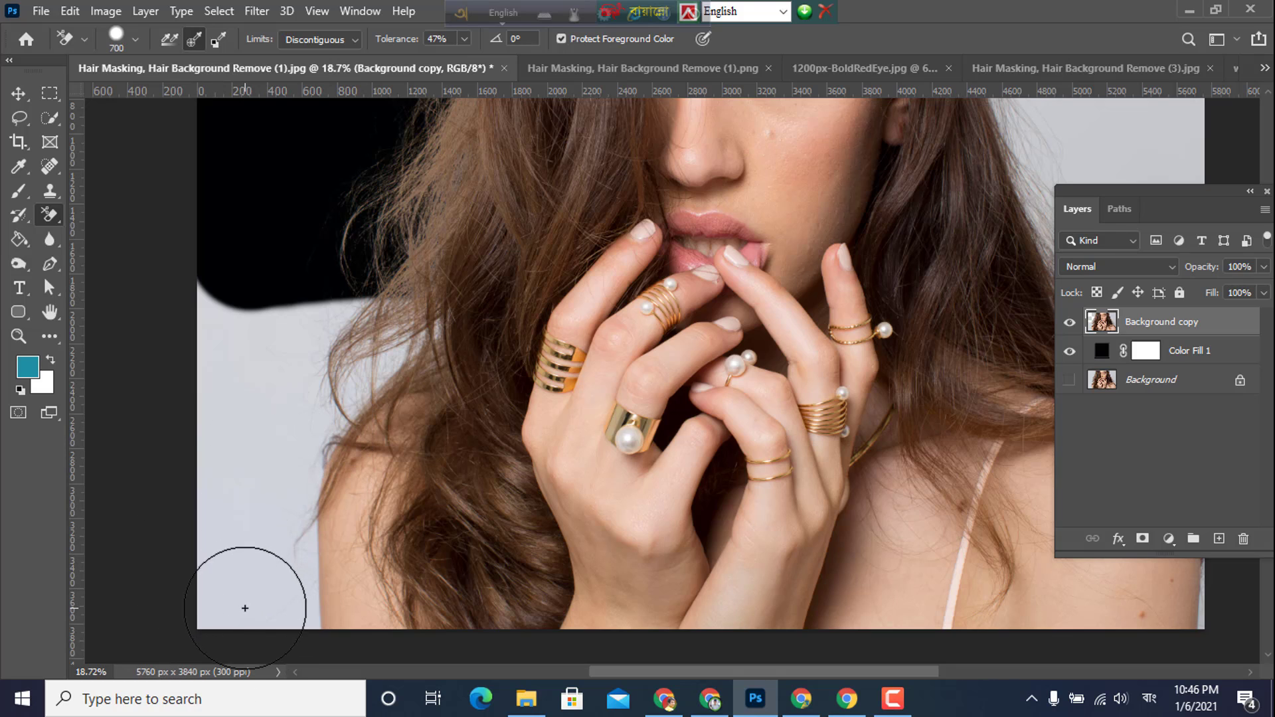
- Erase the gray background beside the lower hair on the photo's left side, leaving a narrow strip along the shoulder and arm
mouse_move(256, 591)
left_mouse_down()
mouse_move(262, 454)
mouse_move(287, 388)
mouse_move(321, 343)
mouse_move(423, 303)
mouse_move(268, 284)
mouse_move(214, 358)
mouse_move(198, 531)
mouse_move(333, 376)
left_mouse_up()
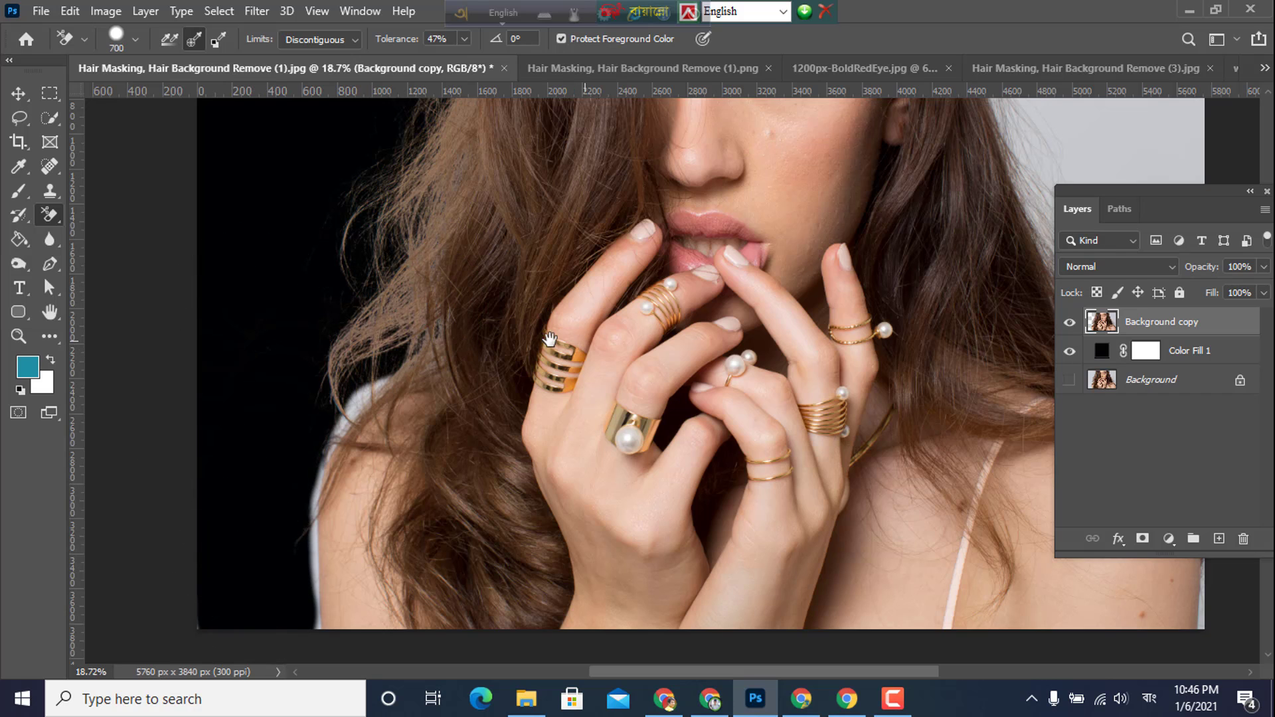
- Sample several background spots on the photo's right side in the foreground color picker to compare their gray tones, and discard the color change
left_click_drag(583, 340, 300, 394)
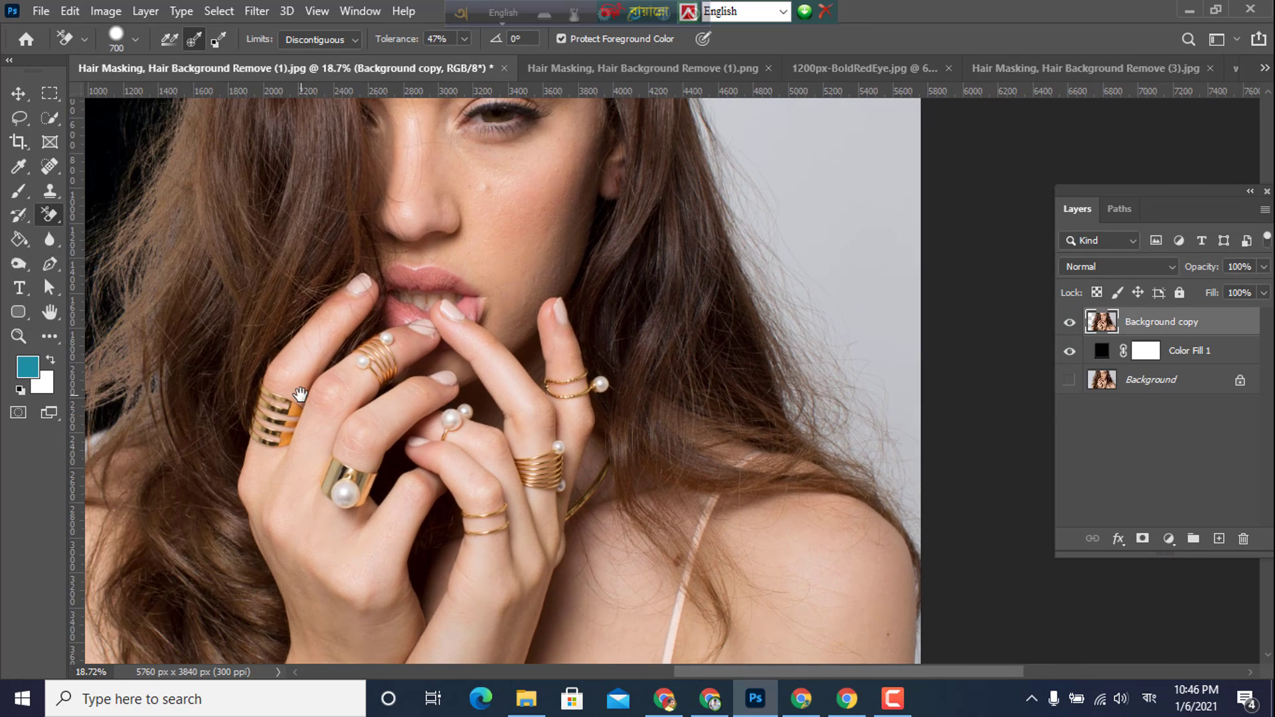
left_click(28, 370)
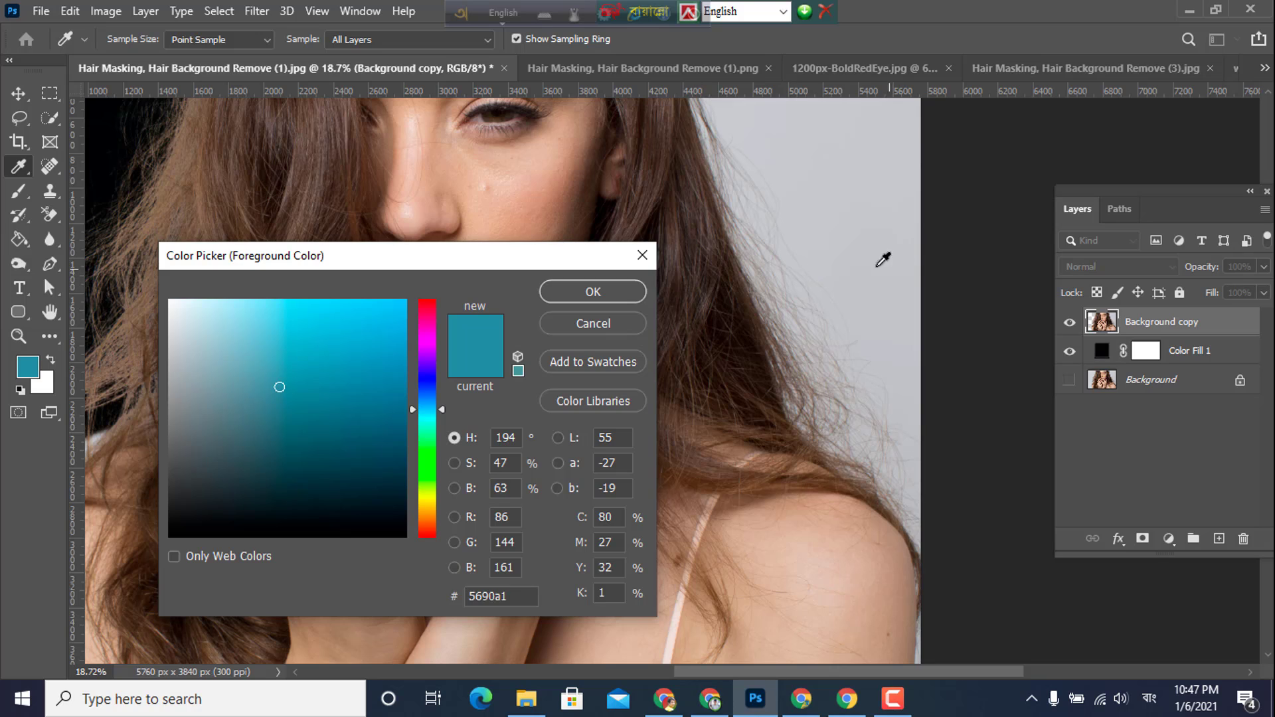
left_click(773, 115)
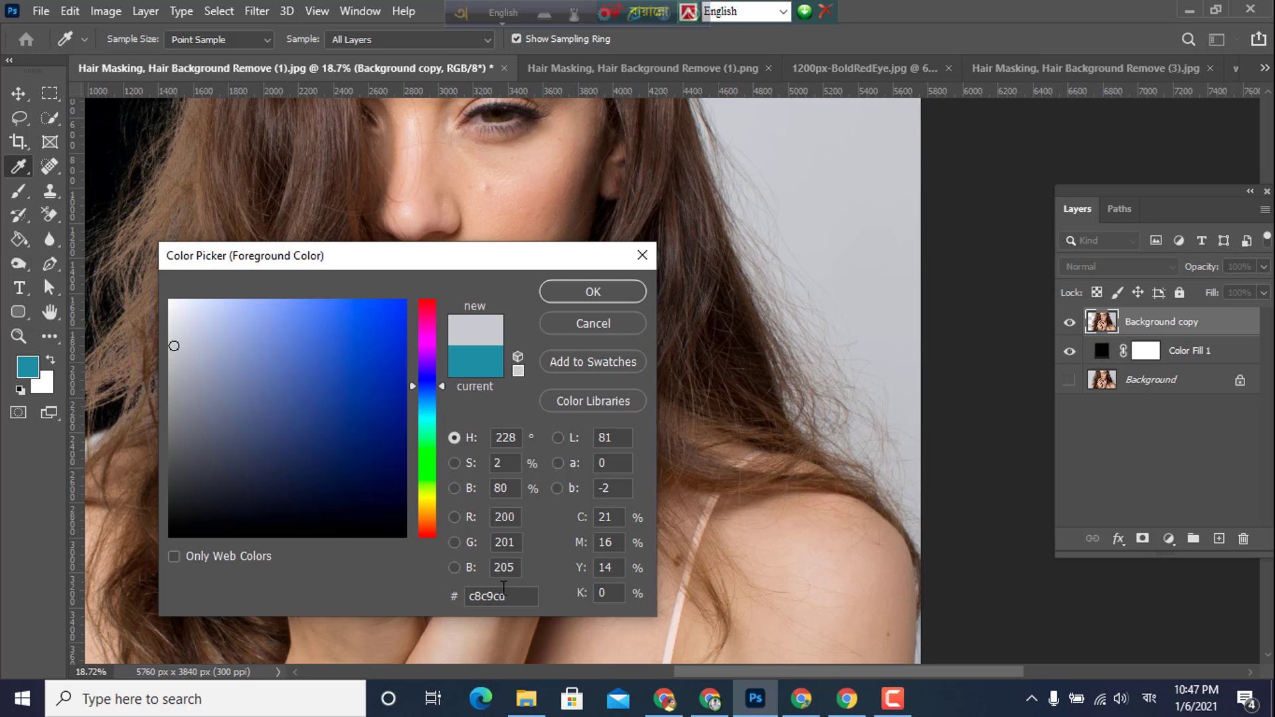
left_click(909, 451)
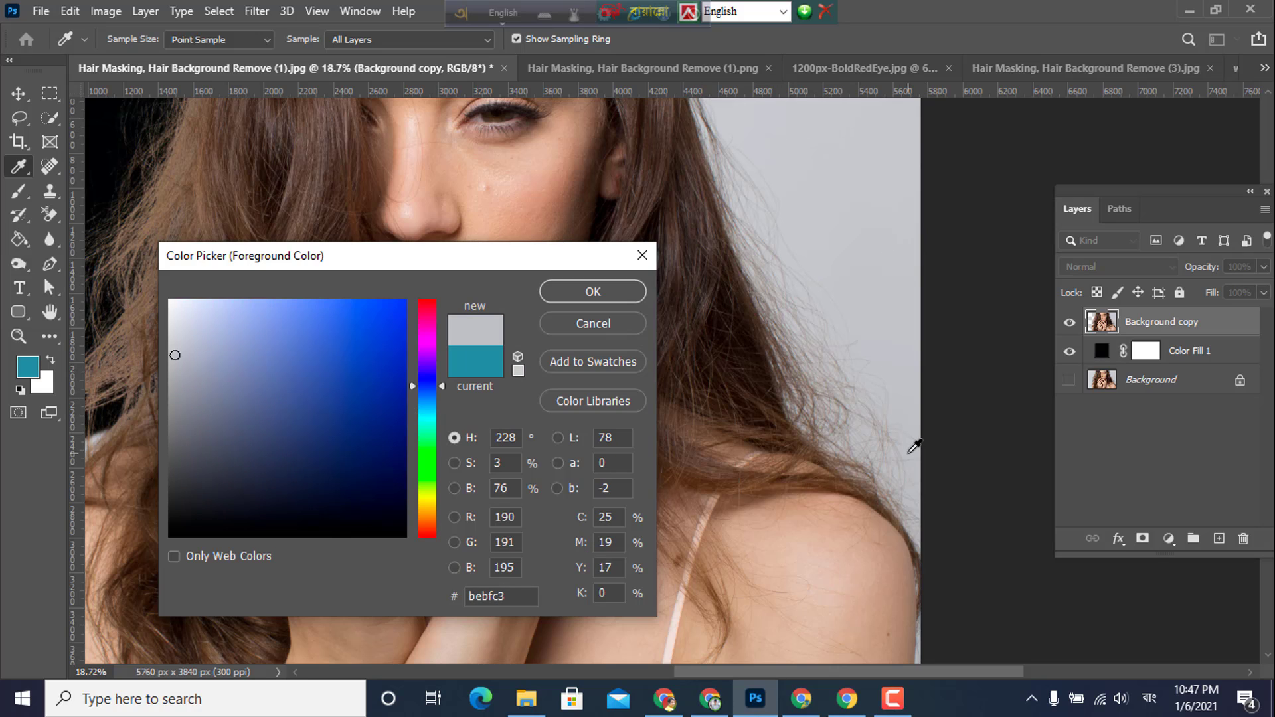
left_click(922, 644)
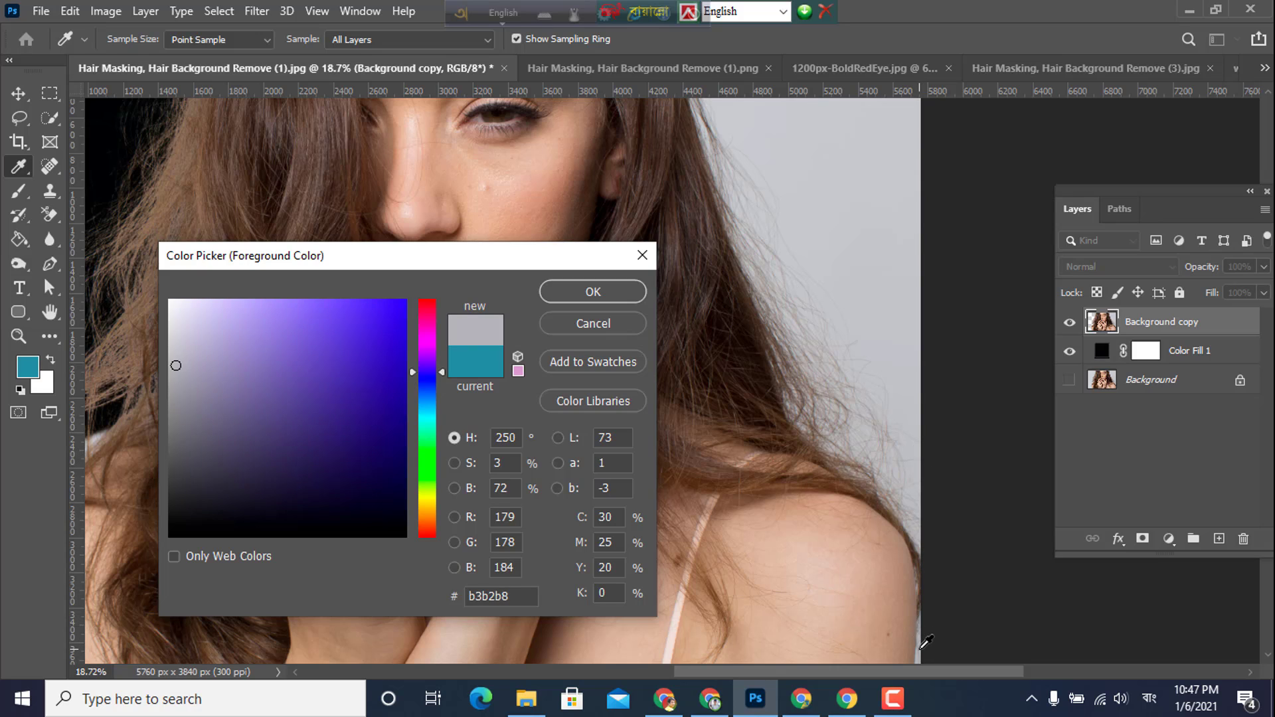
left_click(901, 425)
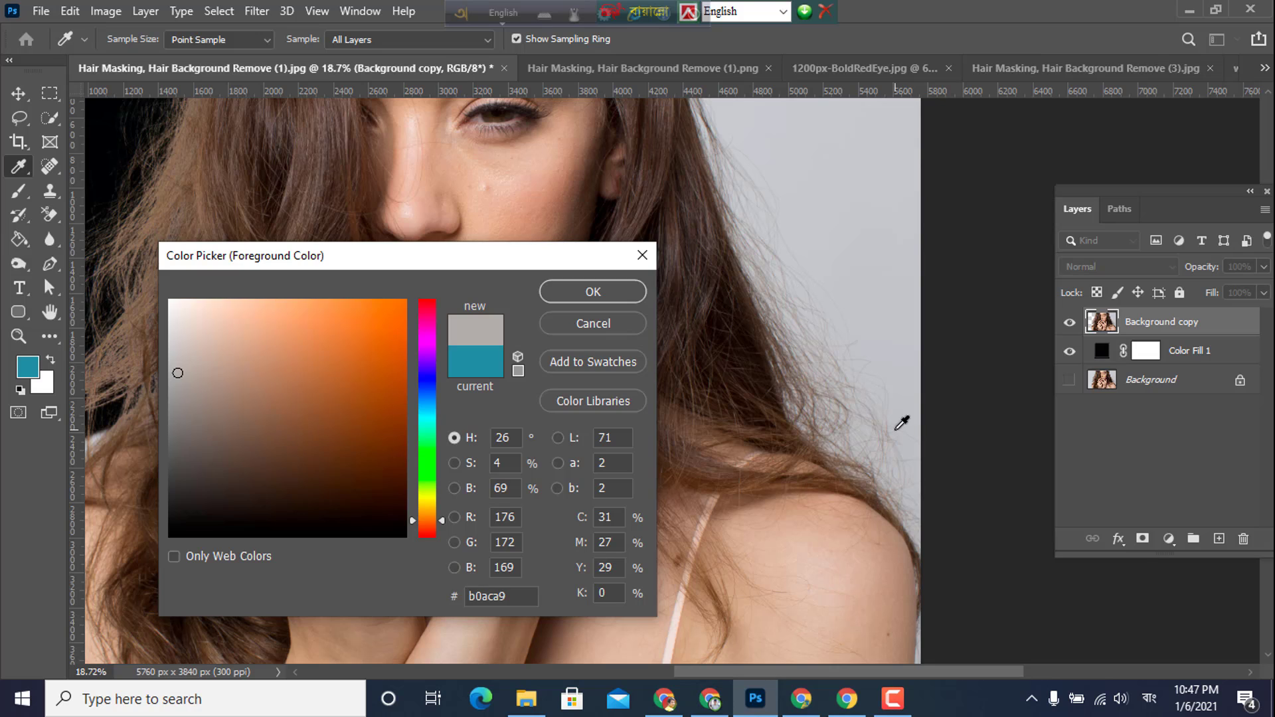
left_click(897, 423)
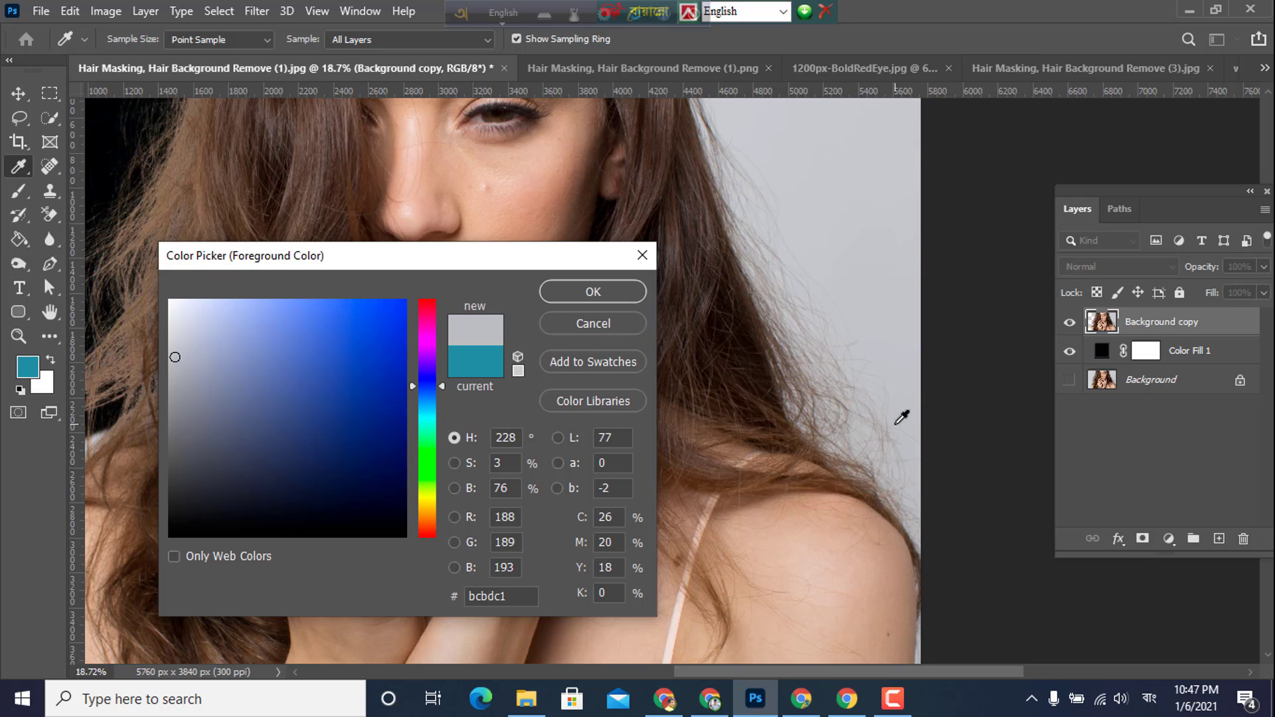
left_click(806, 151)
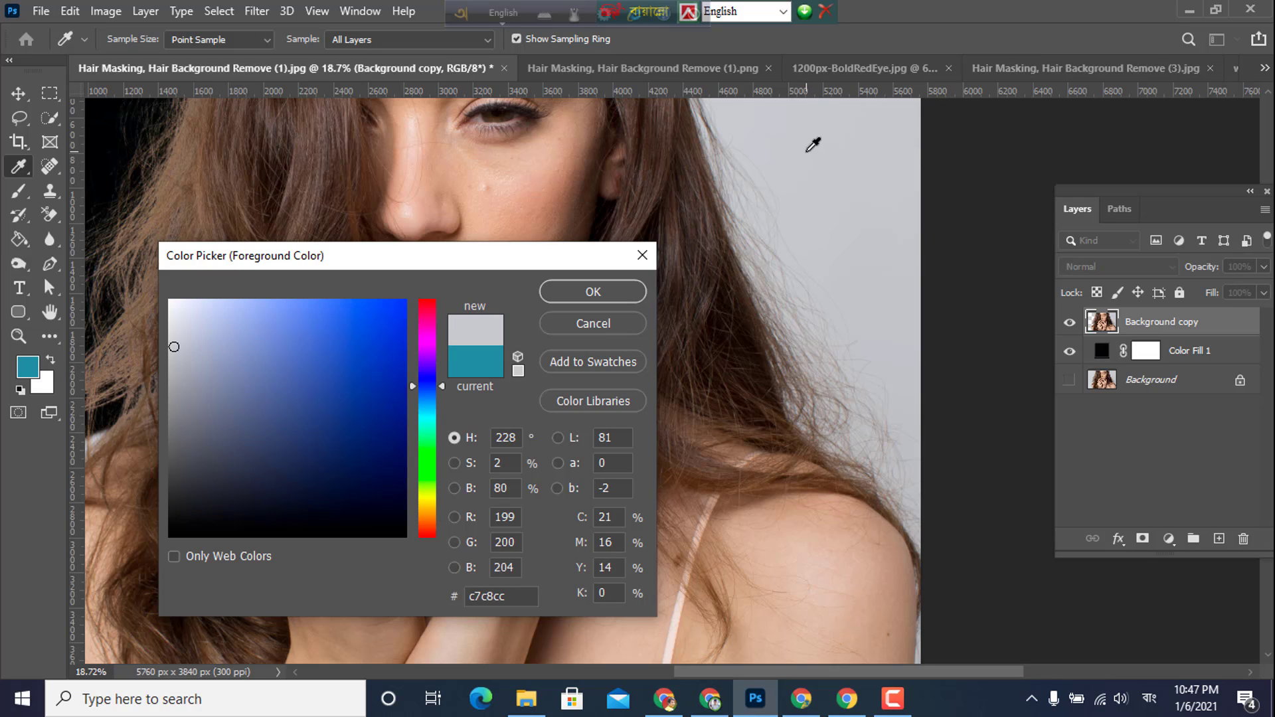
left_click(730, 112)
left_click(772, 144)
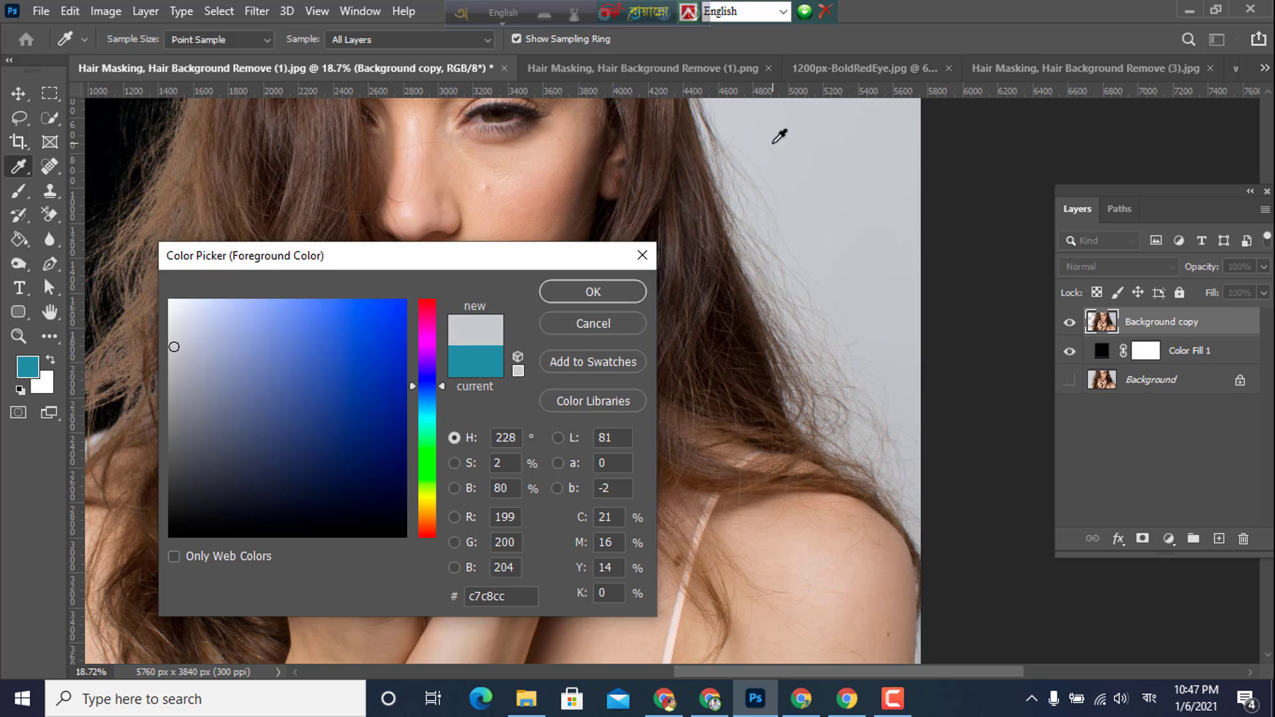
left_click(807, 203)
left_click(641, 255)
- Erase the gray background beside the face and upper hair on the photo's right side with the Background Eraser
key("e")
scroll(897, 271, "up", 2)
scroll(900, 271, "up", 2)
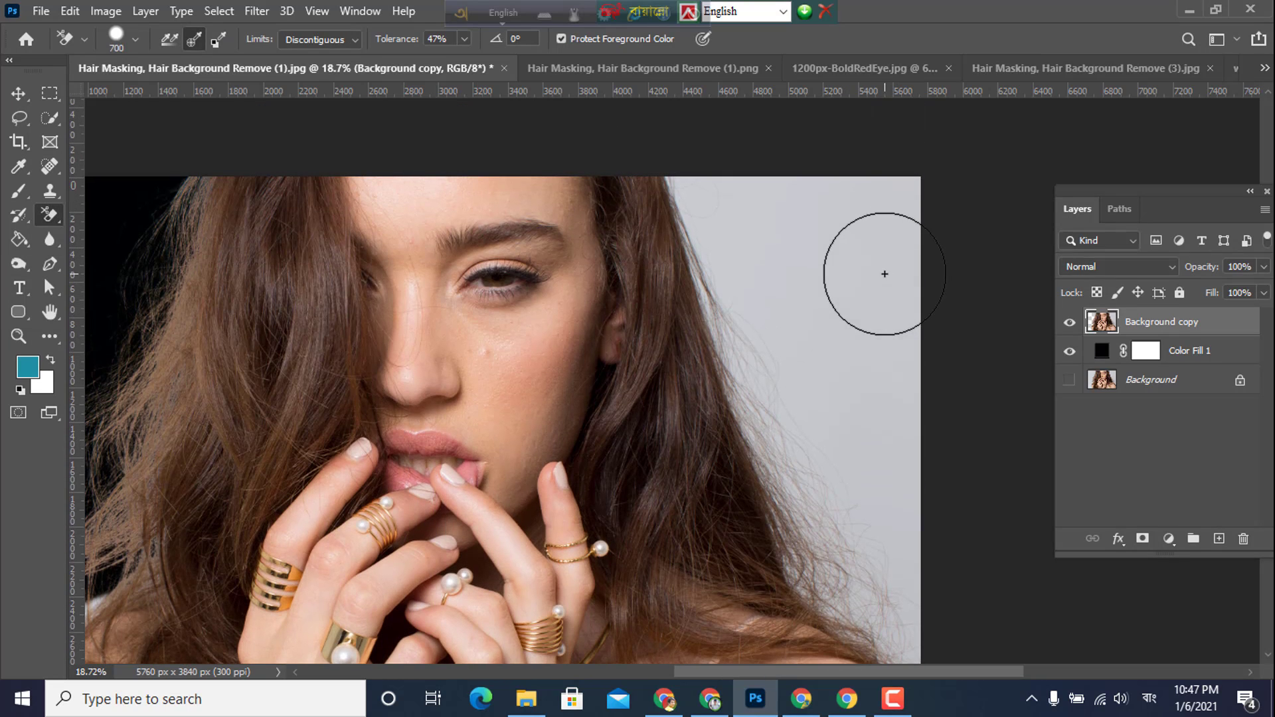
mouse_move(863, 285)
left_mouse_down()
mouse_move(882, 394)
mouse_move(881, 208)
mouse_move(717, 164)
mouse_move(785, 377)
mouse_move(909, 506)
mouse_move(771, 436)
mouse_move(747, 375)
left_mouse_up()
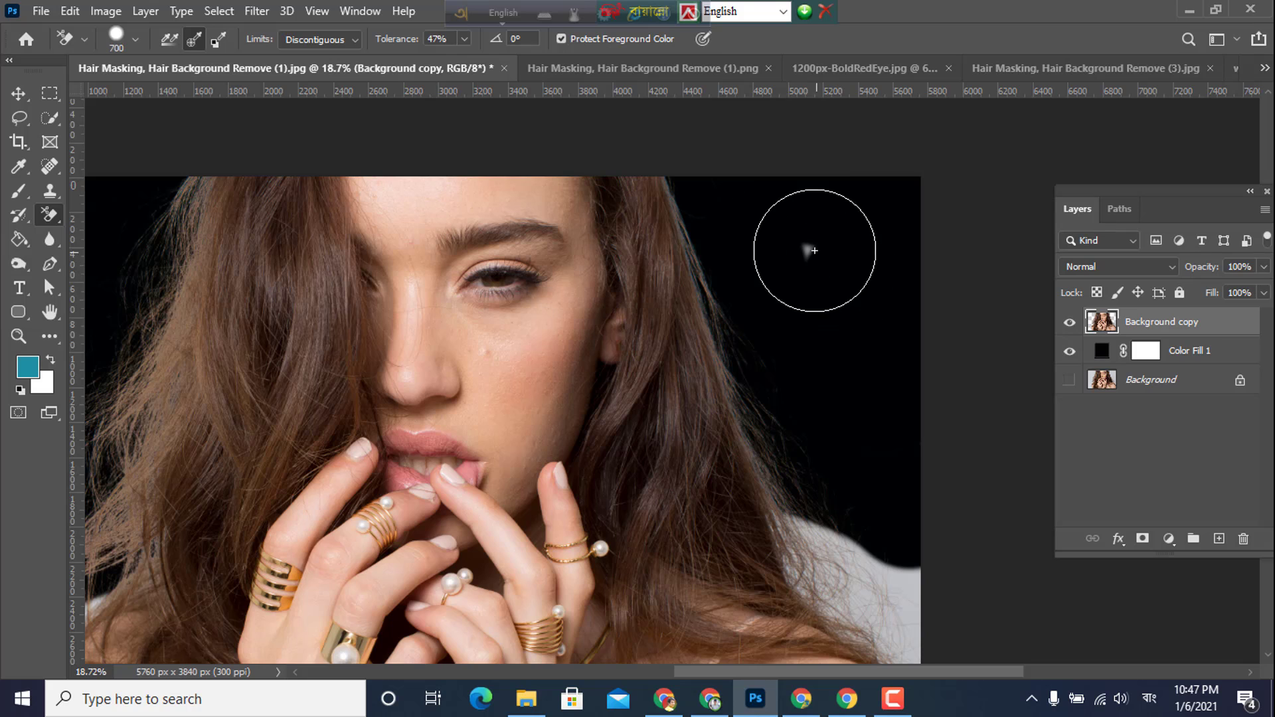
- Erase the remaining gray background around the hair ends above the shoulder on the photo's right side, undoing and repeating the erasing once
scroll(894, 407, "down", 3)
mouse_move(903, 501)
left_mouse_down()
mouse_move(930, 520)
mouse_move(933, 571)
mouse_move(784, 415)
mouse_move(840, 443)
left_mouse_up()
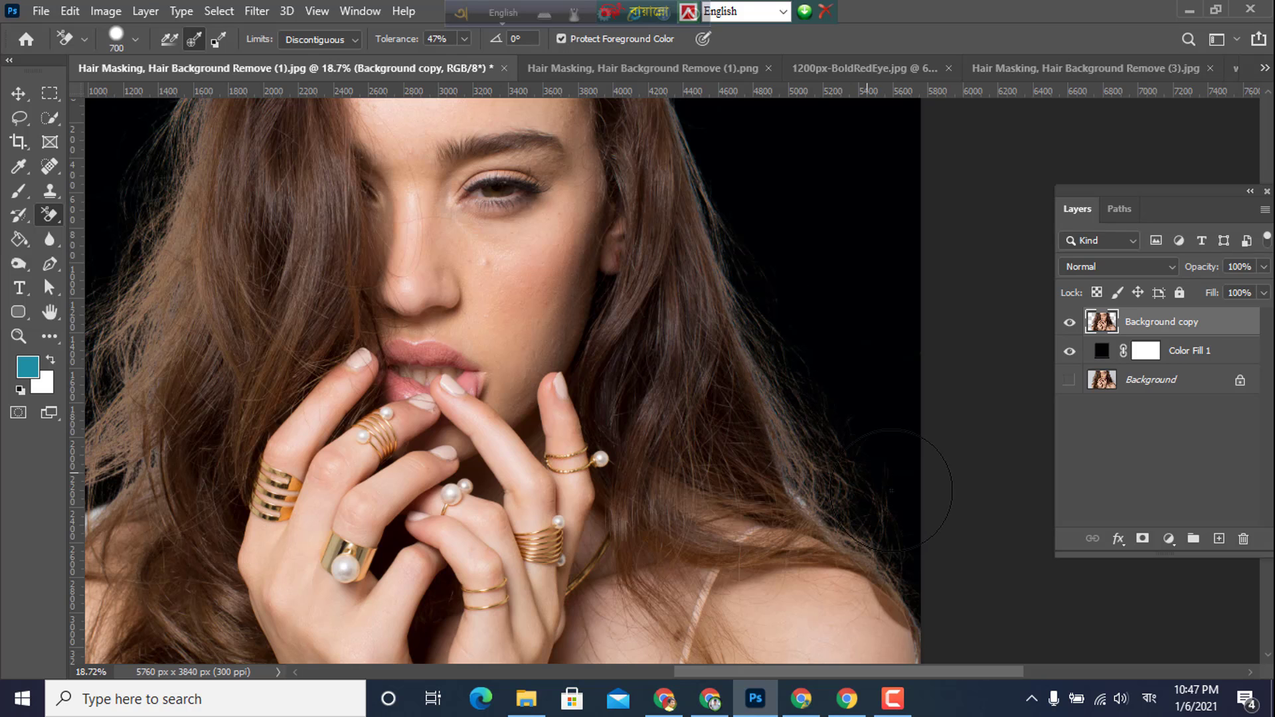
scroll(950, 491, "down", 3)
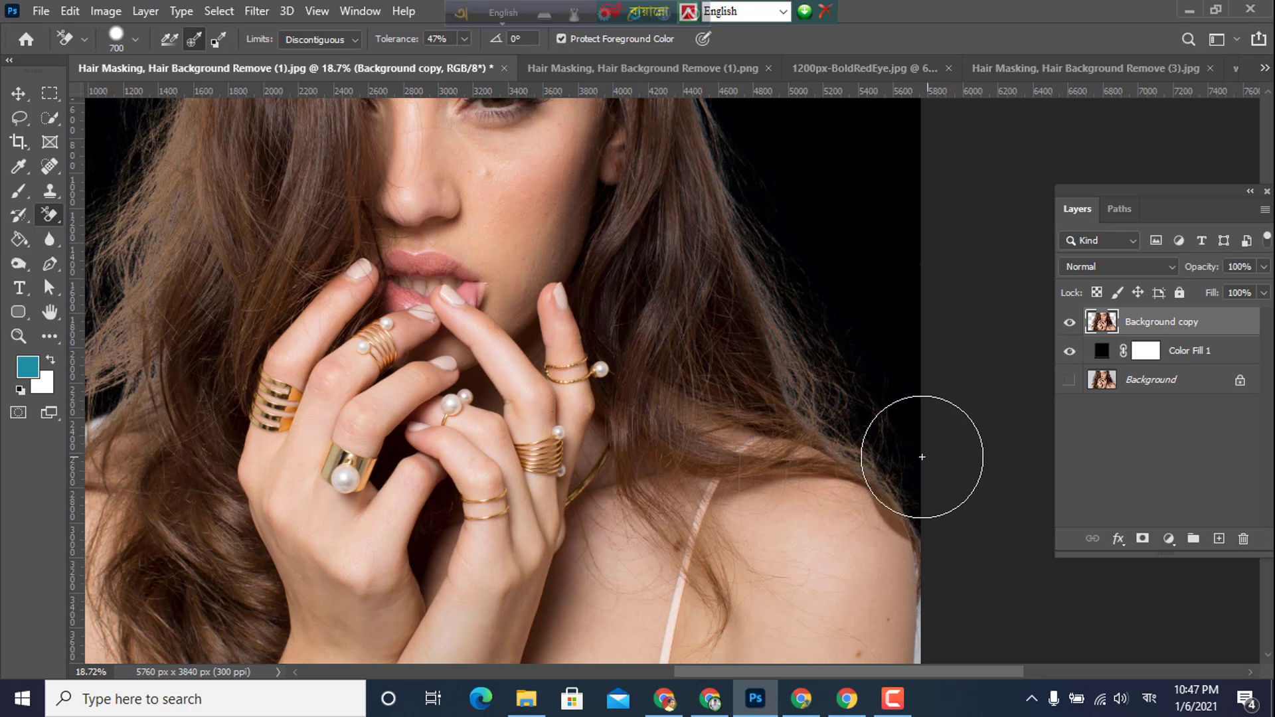
key("ctrl+z")
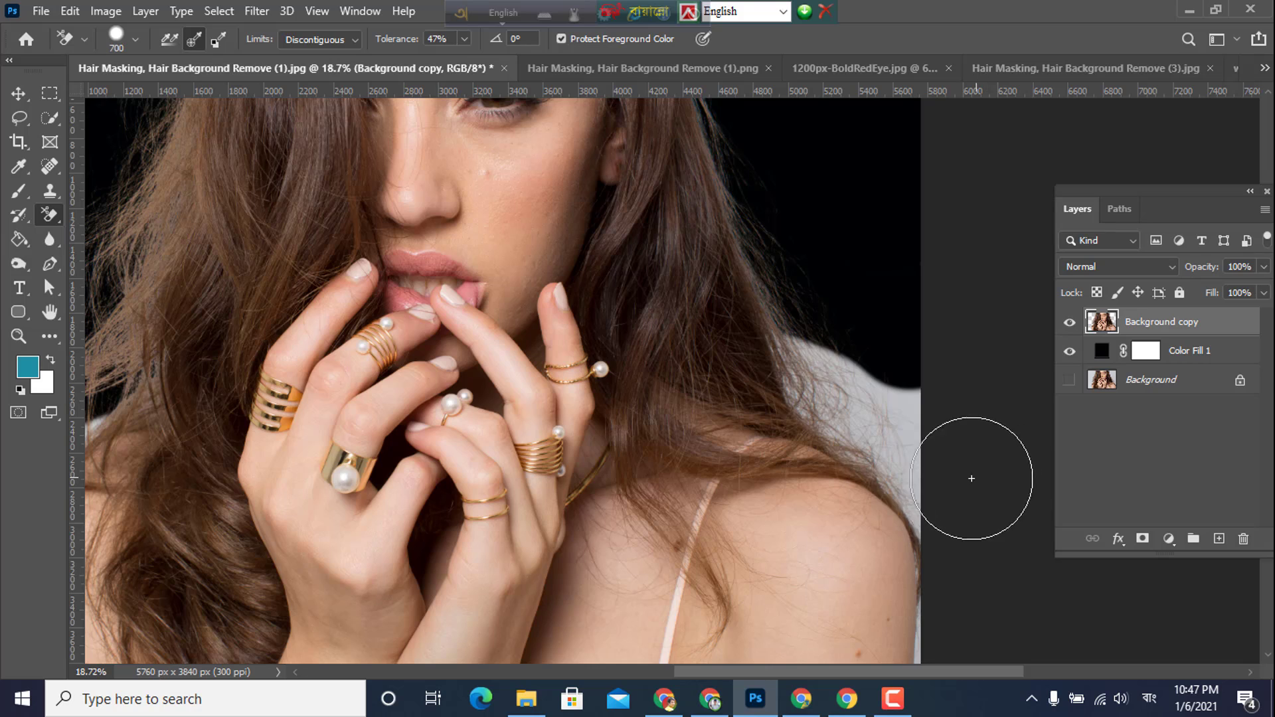
mouse_move(942, 419)
left_mouse_down()
mouse_move(915, 419)
mouse_move(957, 481)
mouse_move(949, 454)
mouse_move(860, 405)
mouse_move(820, 351)
left_mouse_up()
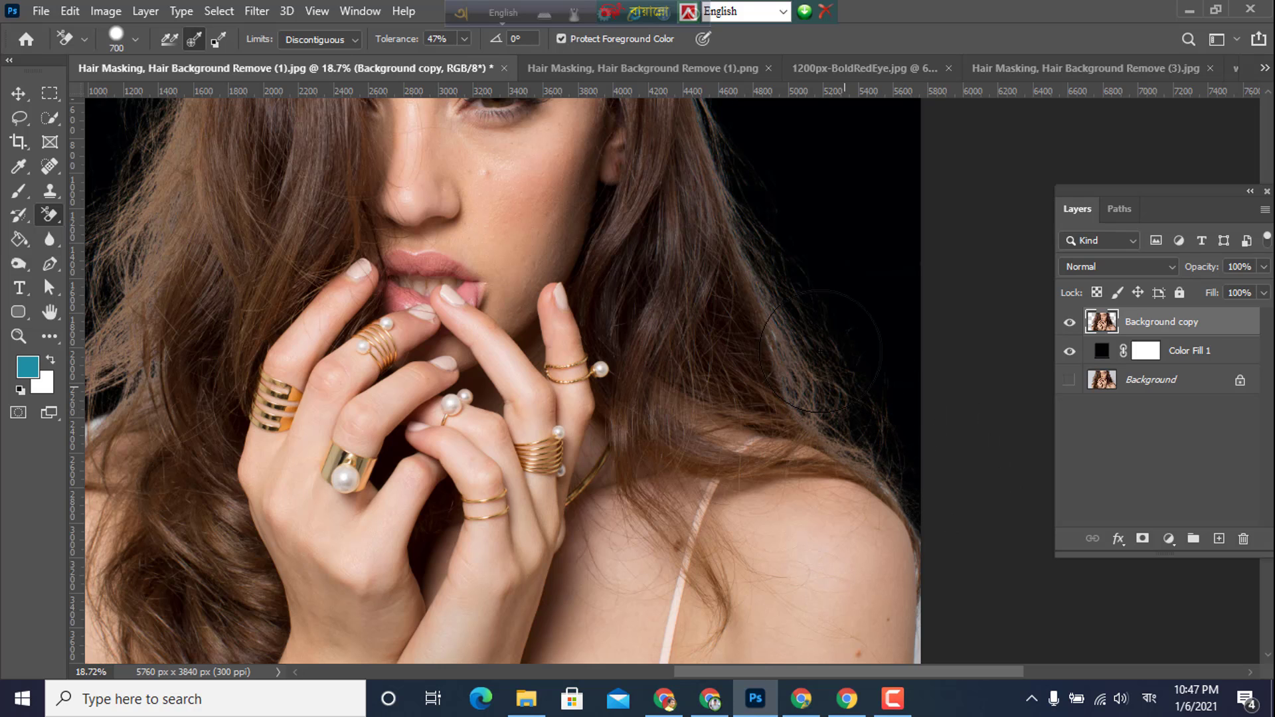
scroll(789, 259, "down", 5)
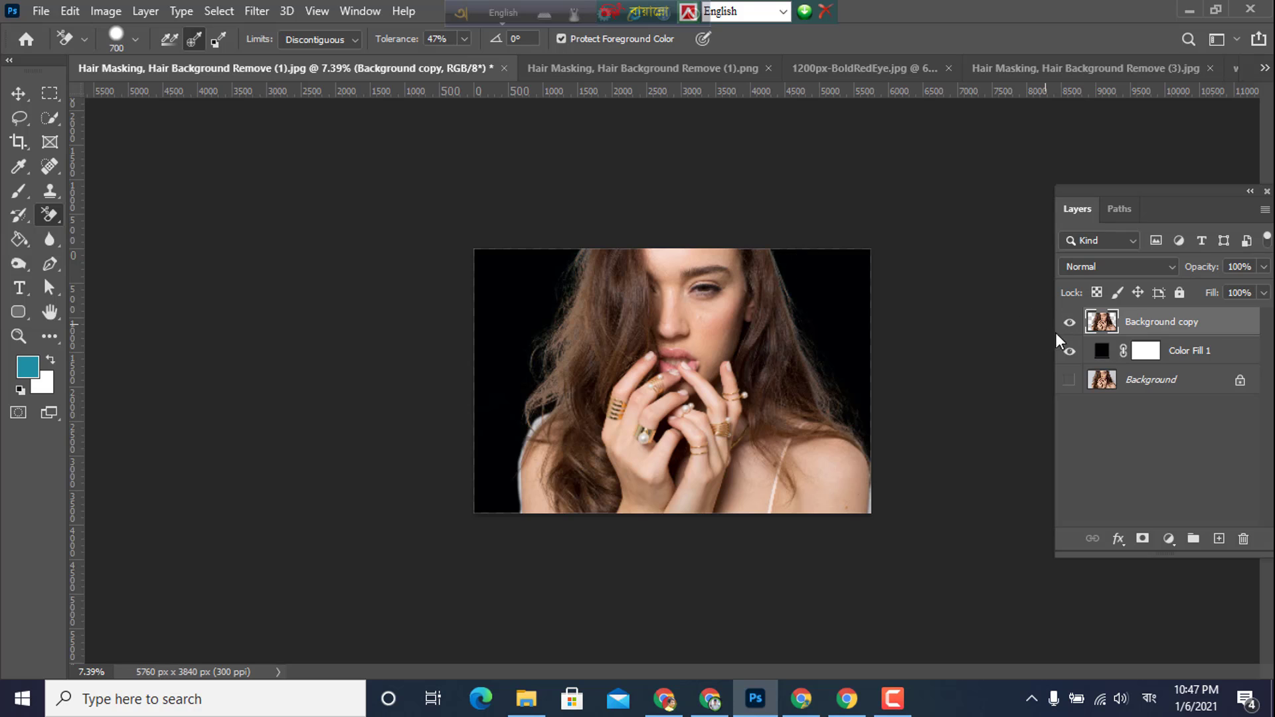
double_click(1102, 351)
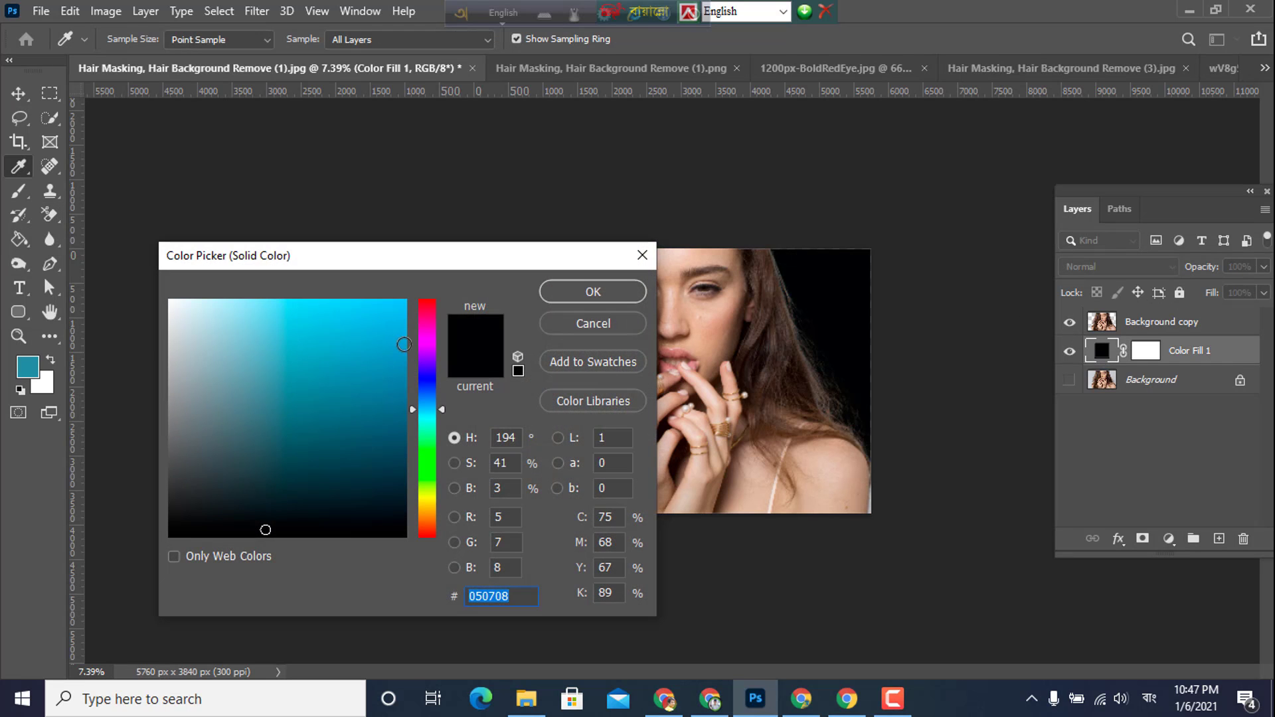
left_click(366, 330)
left_click(643, 255)
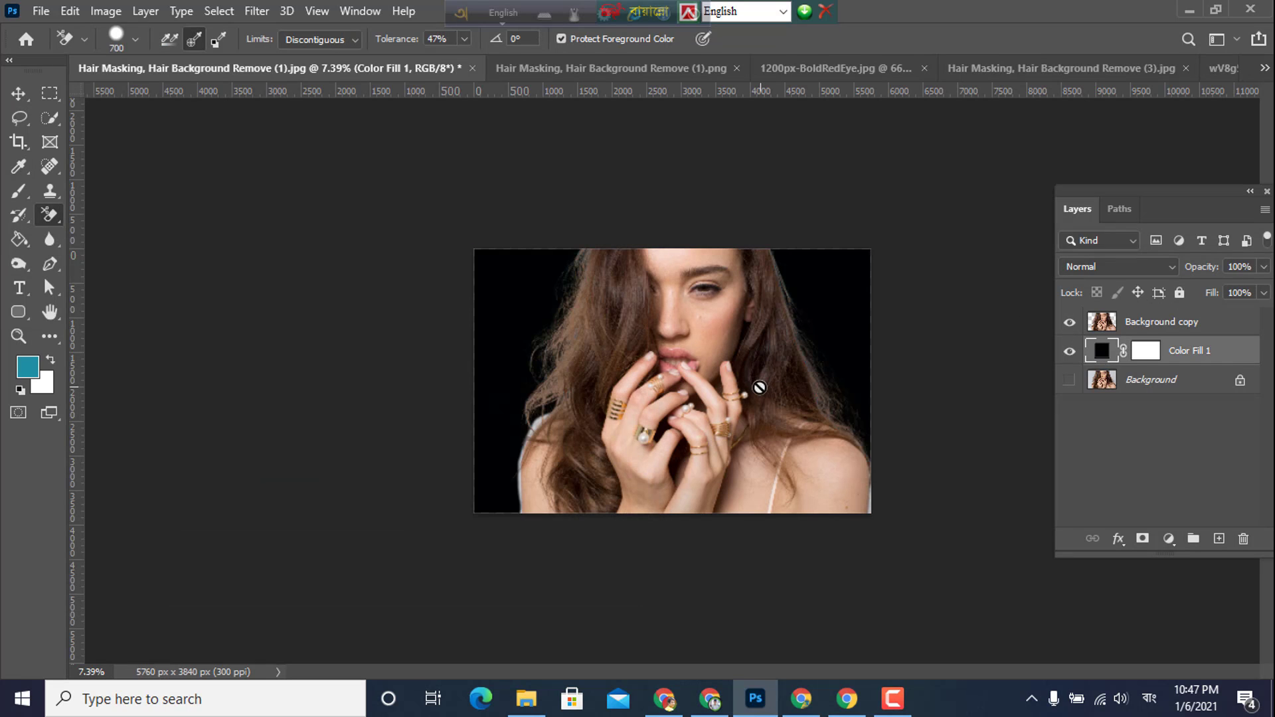
- Preview Color Fill 1 in bright blue 00c5ff and magenta f00193 to check the hair edges, and cancel the color change
scroll(757, 385, "up", 3)
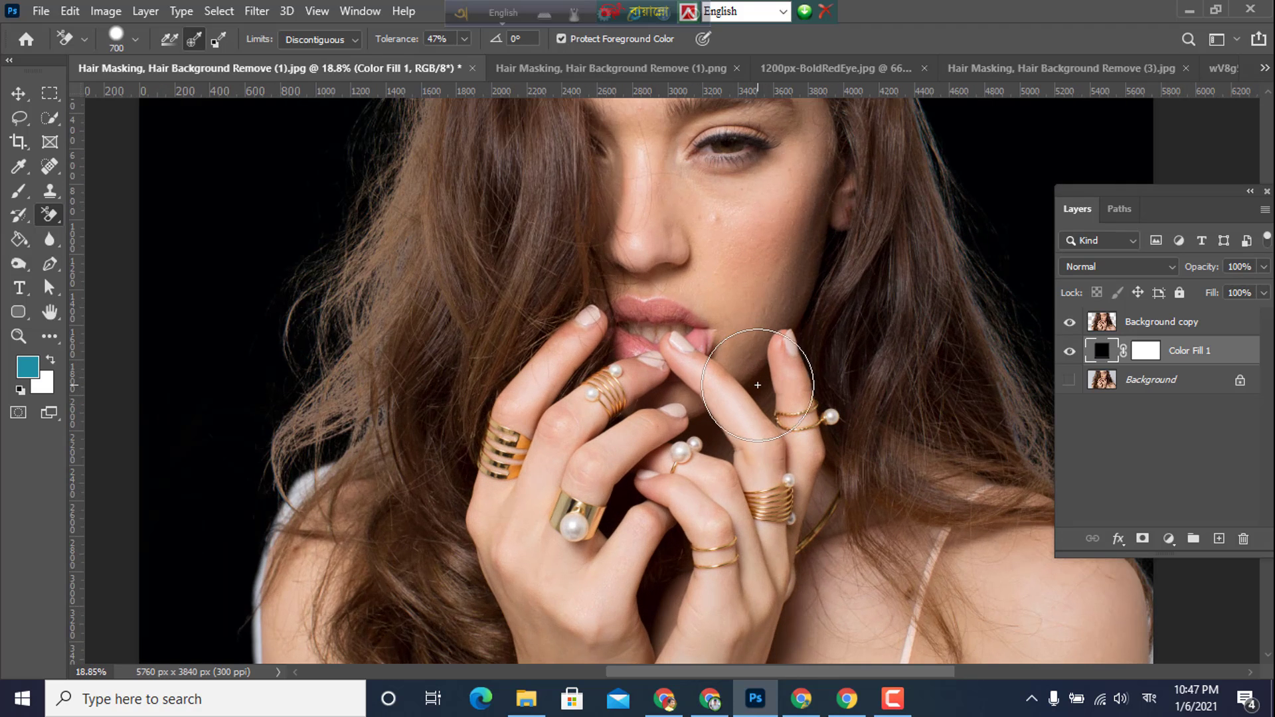
double_click(1102, 350)
mouse_move(369, 385)
left_mouse_down()
mouse_move(384, 427)
mouse_move(381, 358)
left_mouse_up()
mouse_move(397, 268)
left_mouse_down()
mouse_move(657, 310)
mouse_move(984, 326)
left_mouse_up()
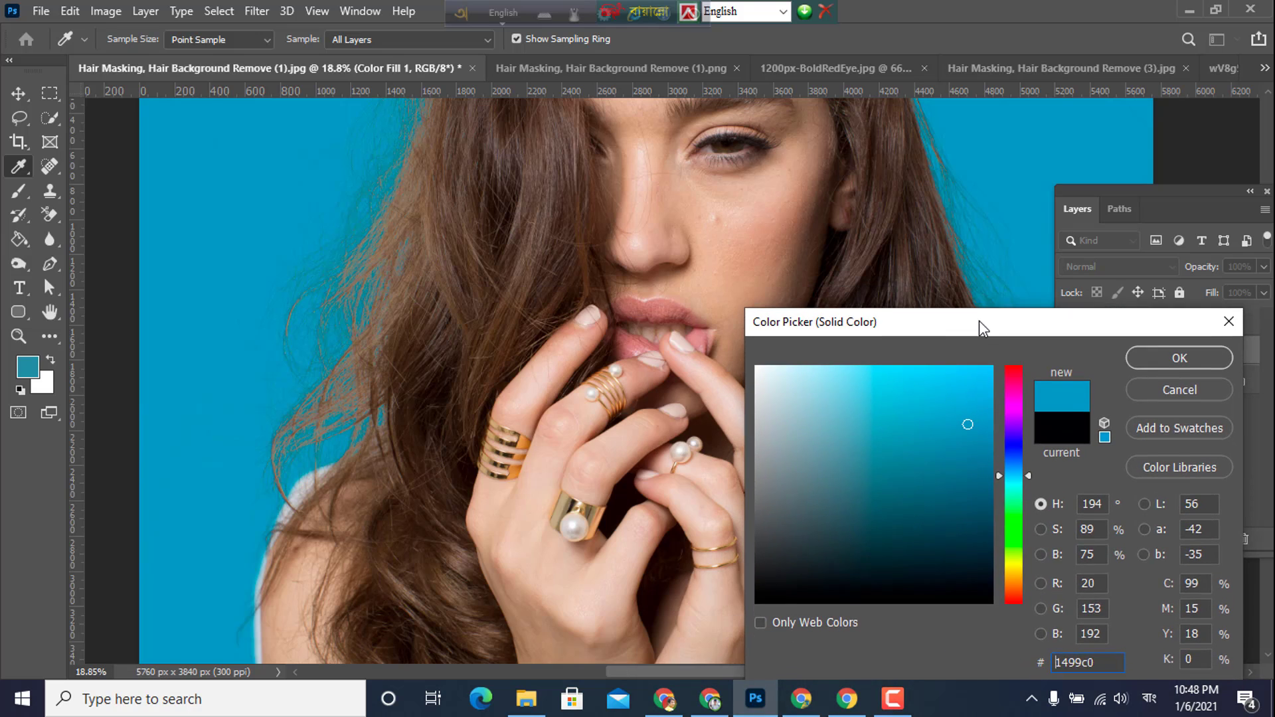
mouse_move(948, 421)
left_mouse_down()
mouse_move(919, 513)
mouse_move(800, 529)
mouse_move(757, 399)
mouse_move(968, 358)
mouse_move(740, 387)
mouse_move(965, 373)
mouse_move(989, 582)
mouse_move(994, 353)
left_mouse_up()
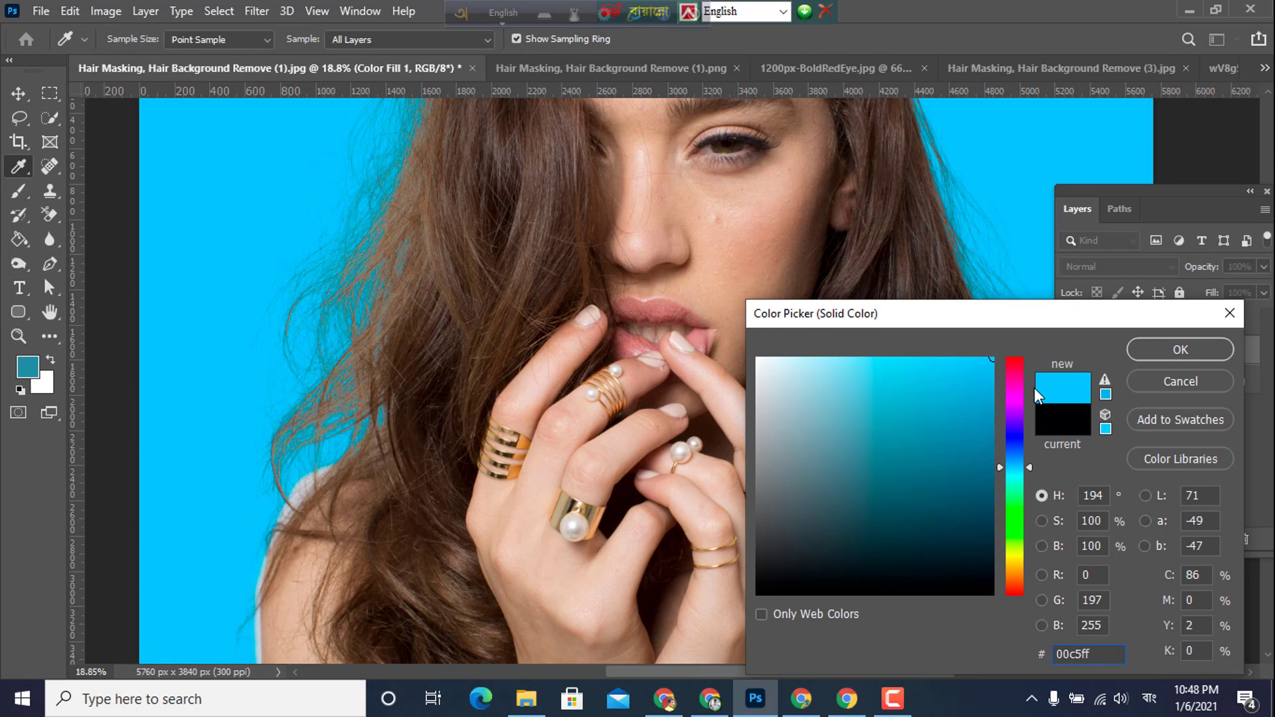
mouse_move(1000, 469)
left_mouse_down()
mouse_move(1006, 381)
mouse_move(974, 345)
mouse_move(992, 361)
mouse_move(994, 535)
mouse_move(991, 371)
left_mouse_up()
left_click_drag(1011, 319, 513, 307)
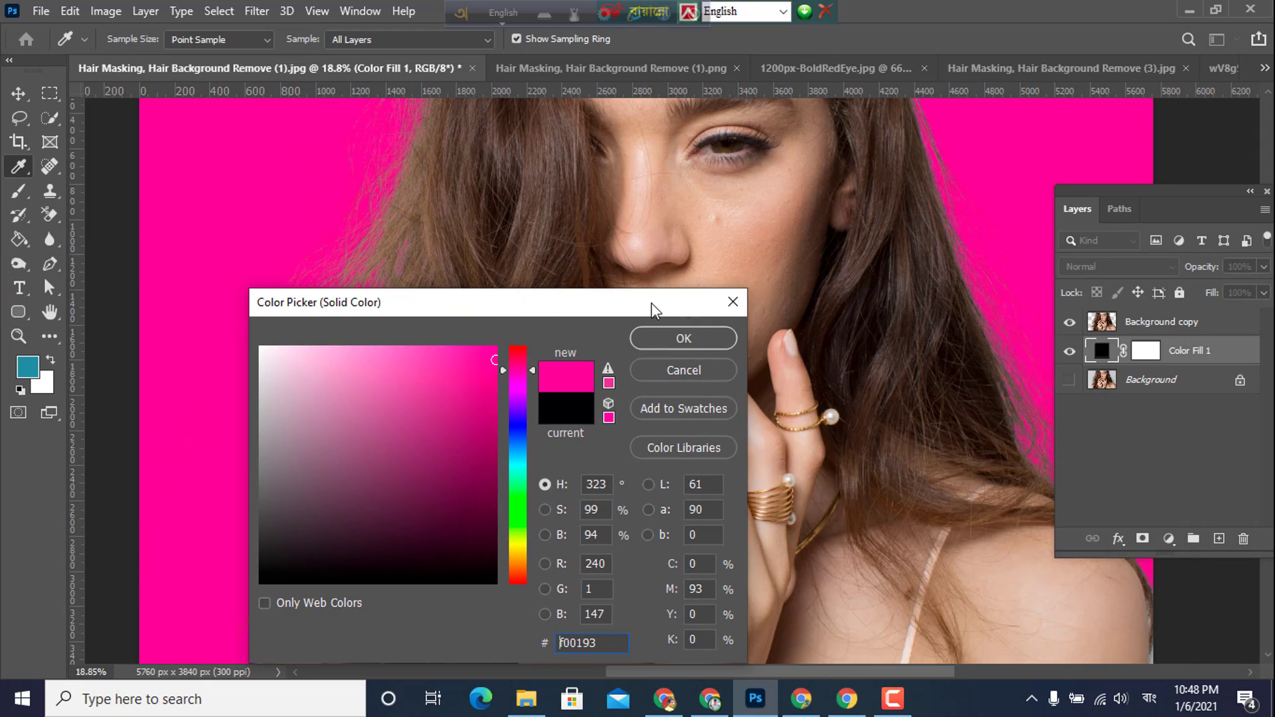
left_click(732, 303)
key("e")
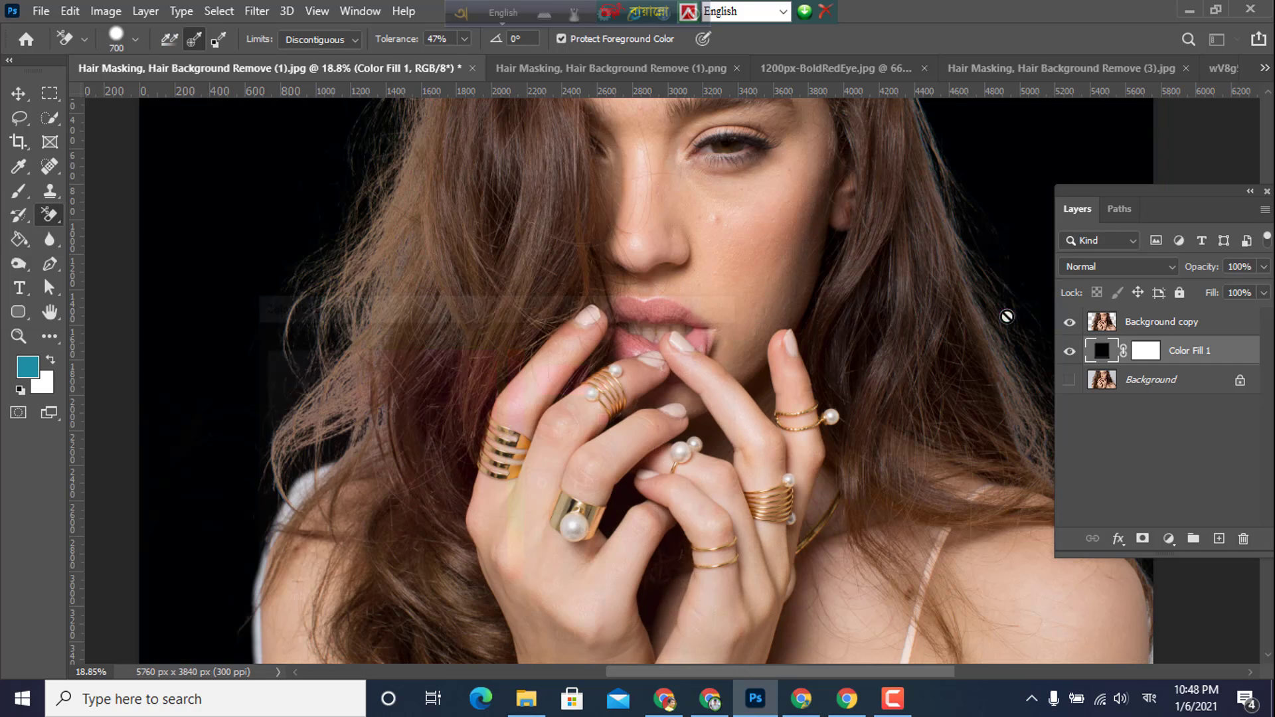
- Hide the Color Fill 1 layer to show the cutout on transparency
left_click(1069, 351)
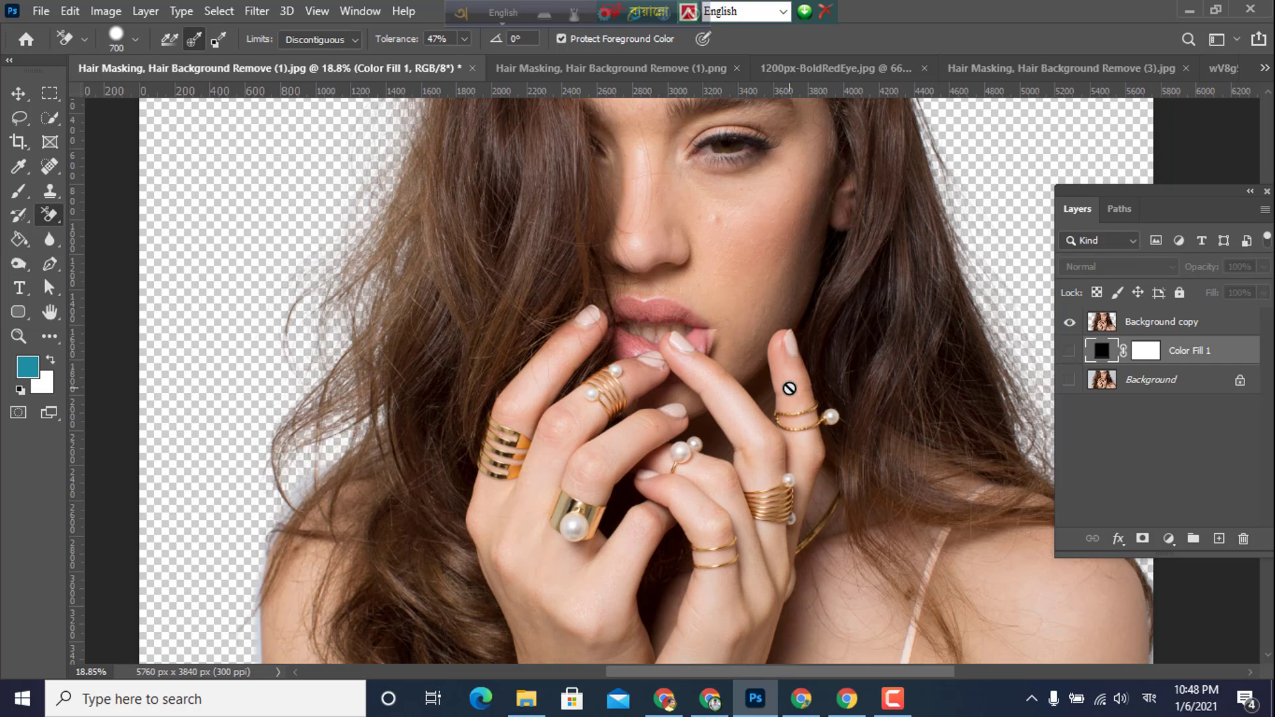
- On the Background copy layer, trace the outer edge of the bare arm with the Pen tool from the canvas bottom up to the hair strands
scroll(788, 389, "down", 3)
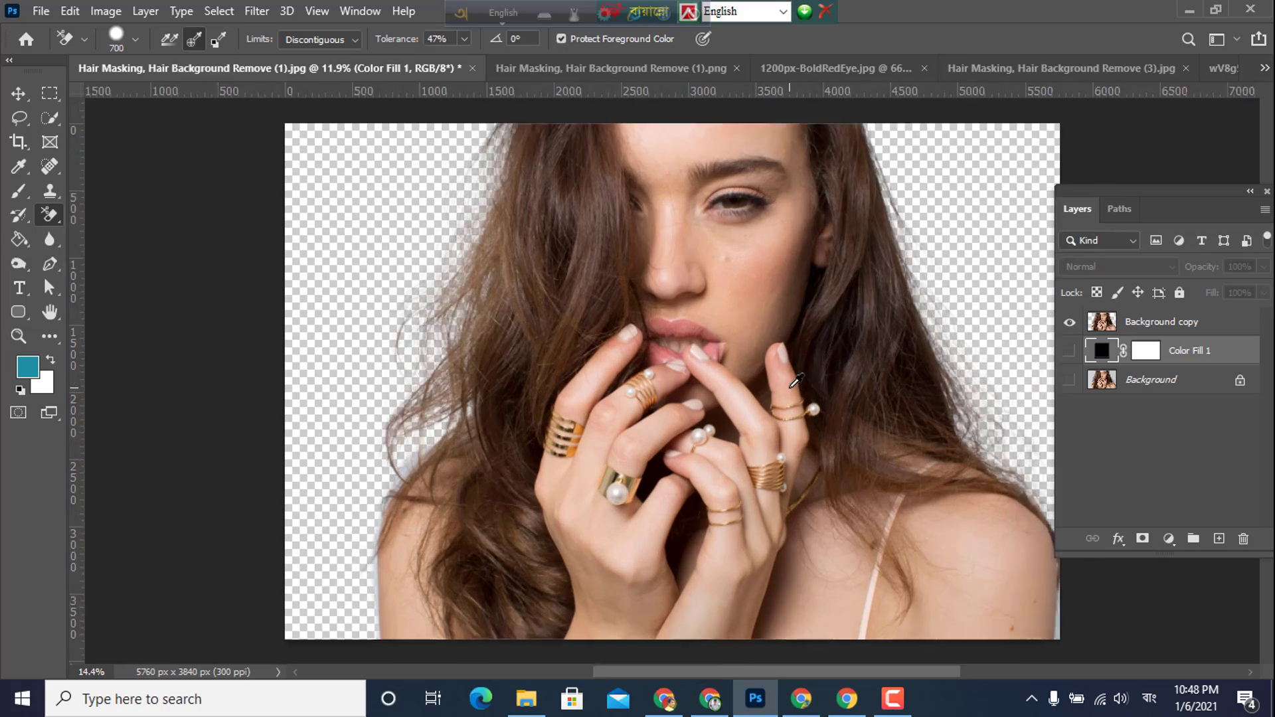
scroll(796, 380, "up", 2)
scroll(493, 528, "up", 3)
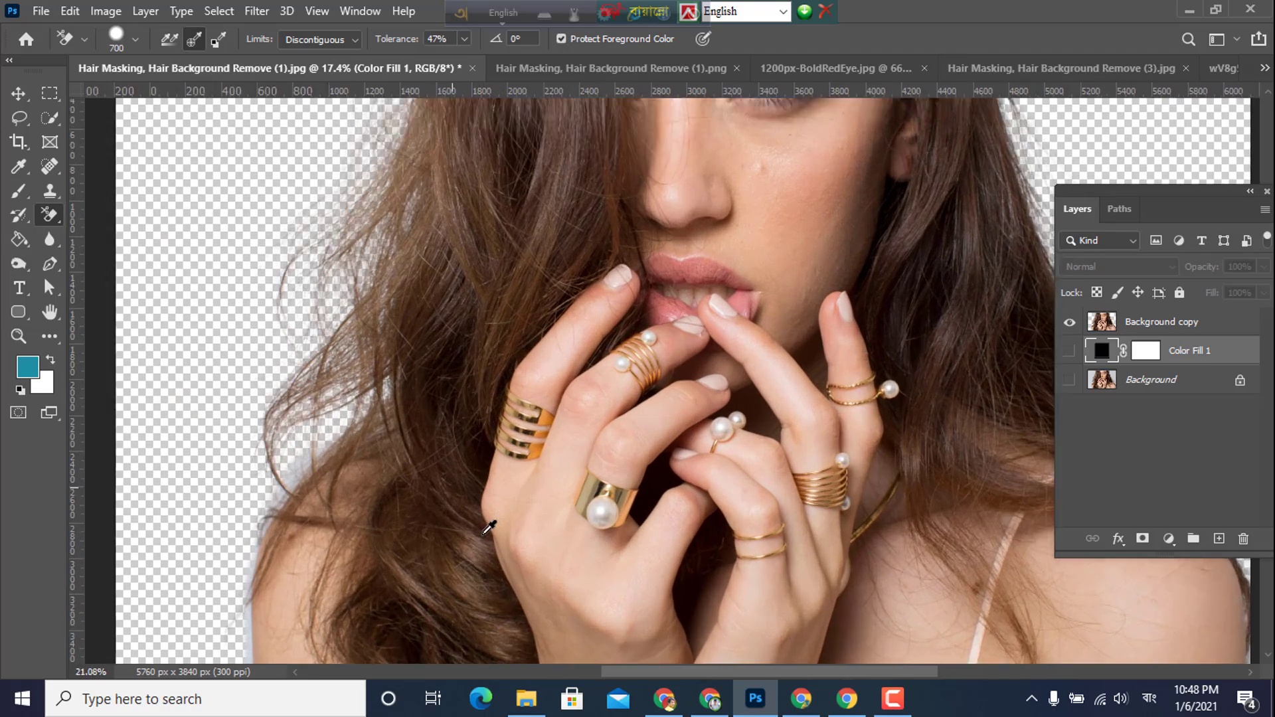
scroll(352, 538, "up", 2)
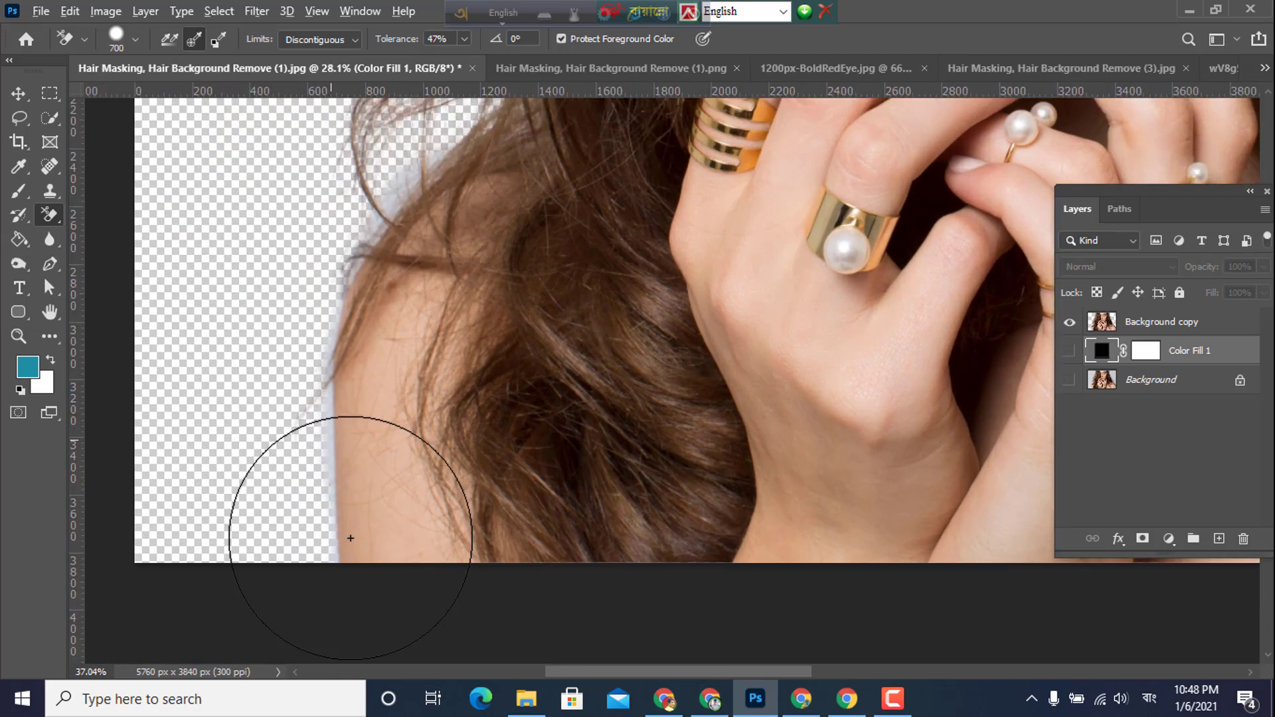
left_click(1121, 332)
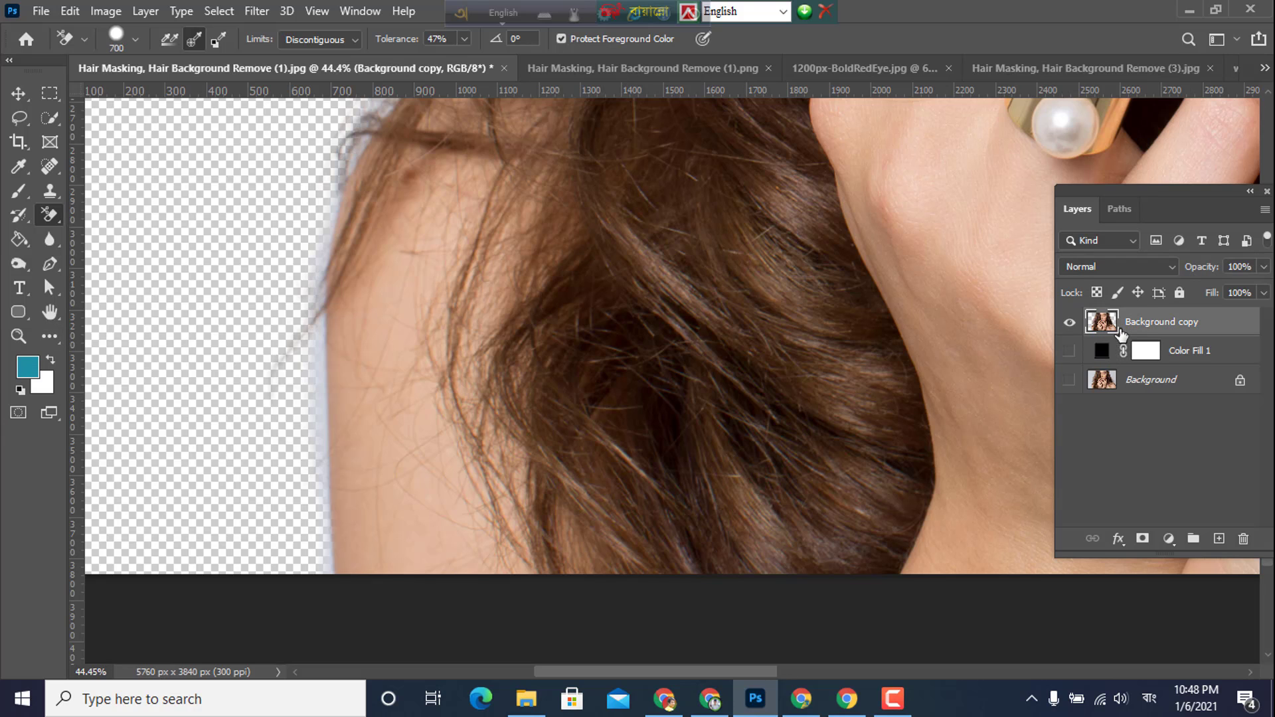
left_click(49, 264)
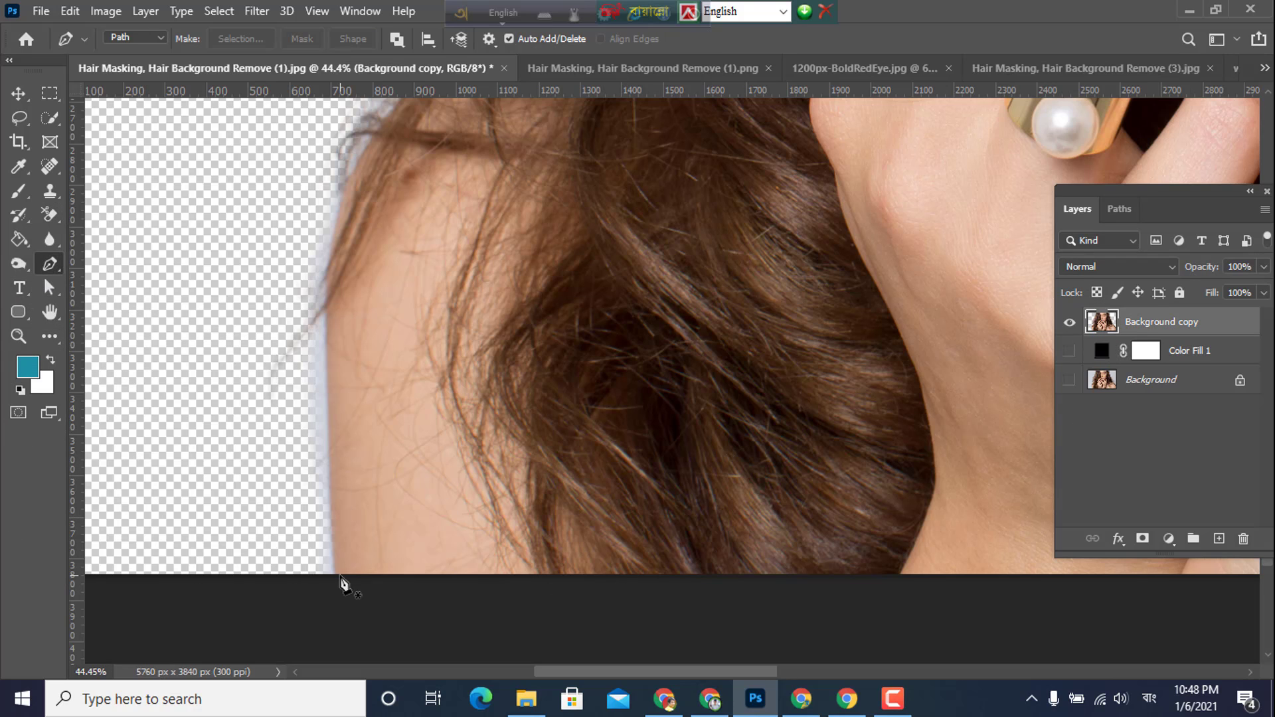
scroll(340, 584, "up", 2)
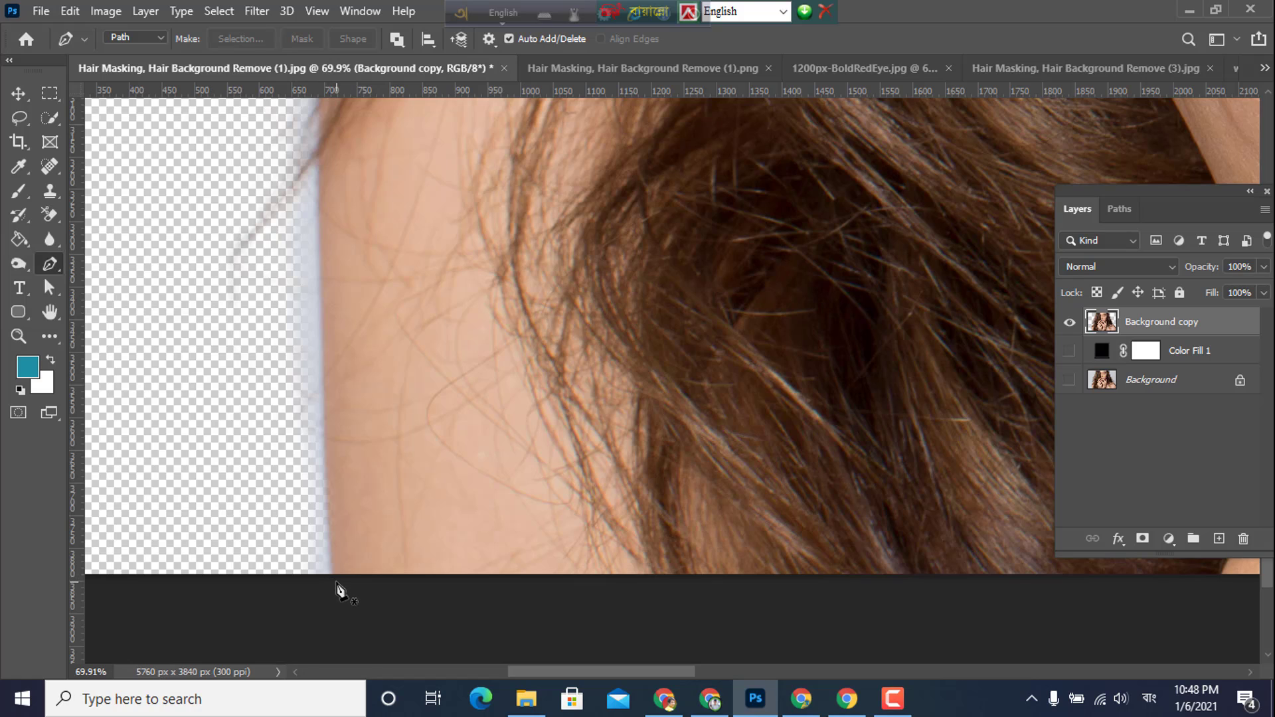
left_click(336, 582)
left_click_drag(326, 452, 324, 418)
left_click(325, 347)
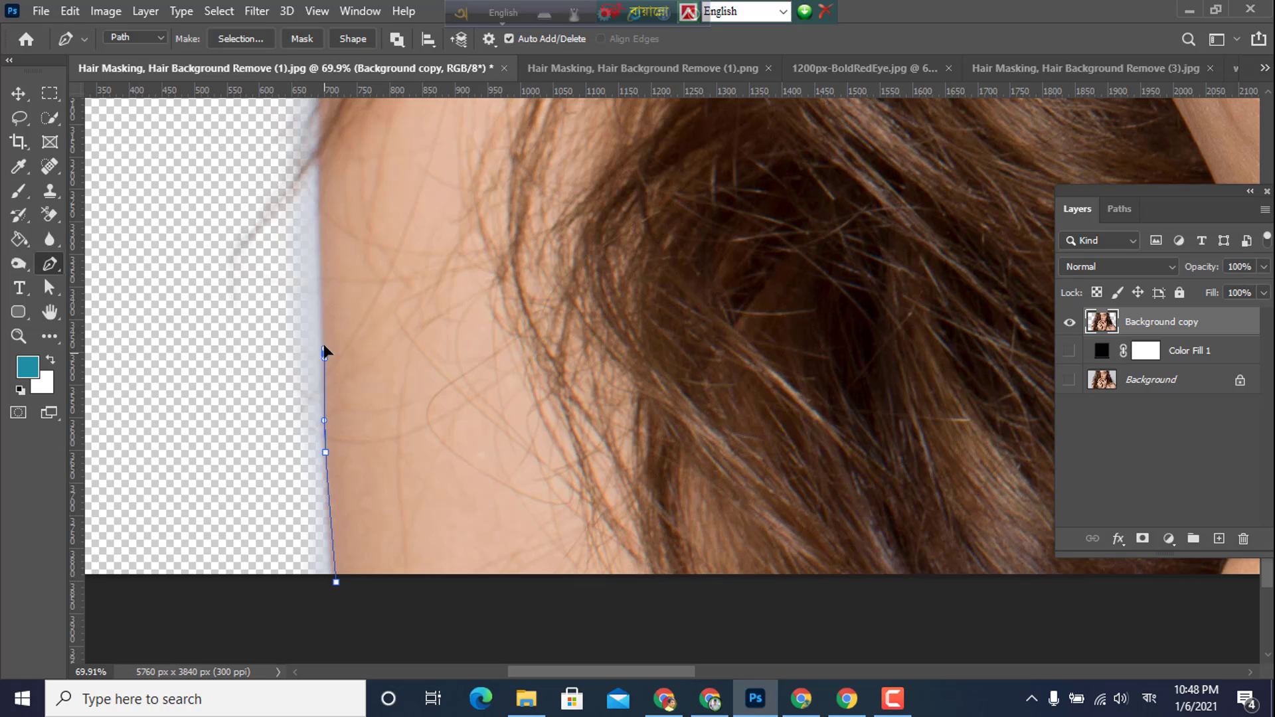
left_click_drag(320, 270, 320, 266)
left_click(318, 165)
- Continue the path through the transparent area outside the arm and close it around the pale fringe
left_click_drag(245, 211, 167, 222)
left_click_drag(99, 260, 103, 297)
left_click_drag(168, 497, 171, 502)
left_click(316, 617)
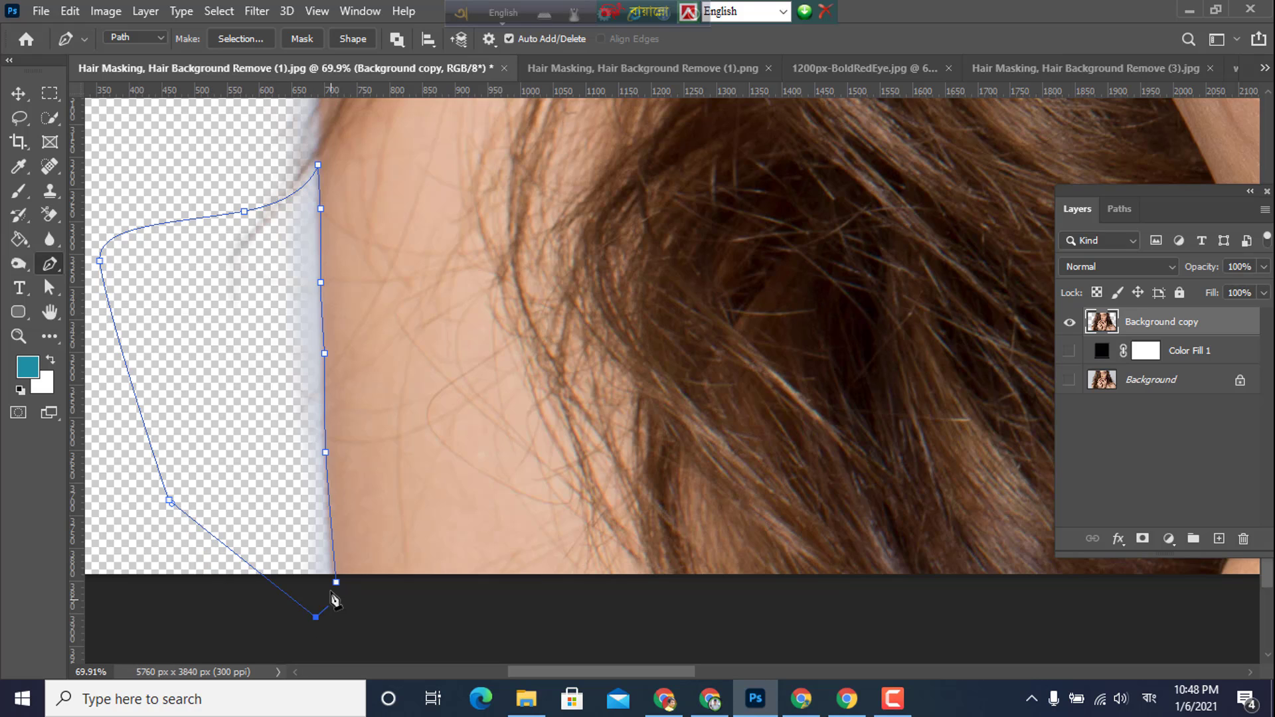
left_click(336, 583)
key("ctrl+Return")
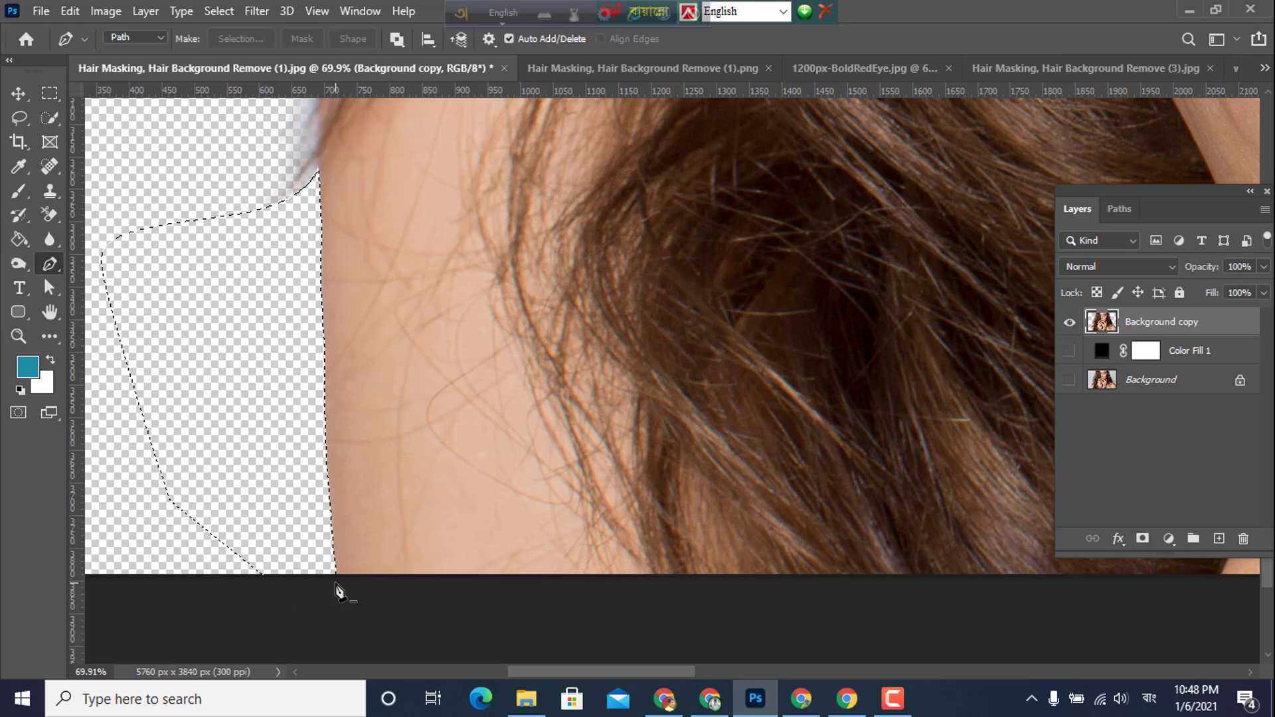
key("ctrl+z")
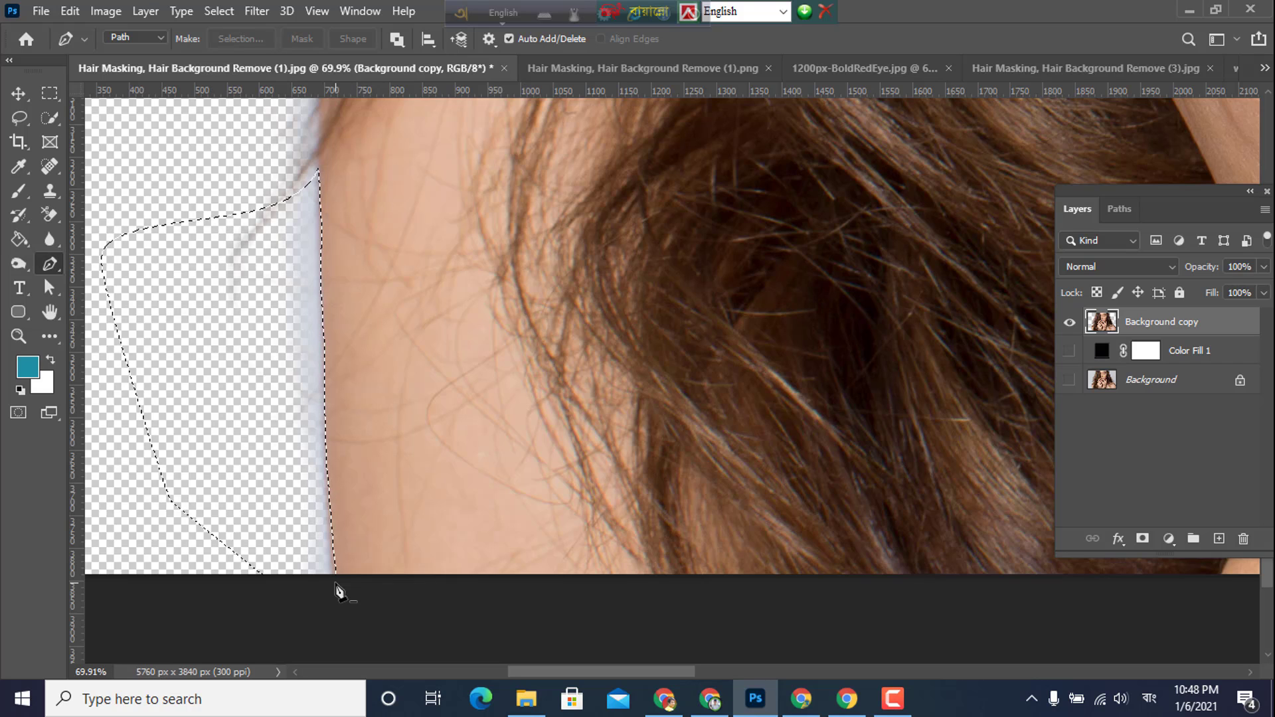
right_click(285, 423)
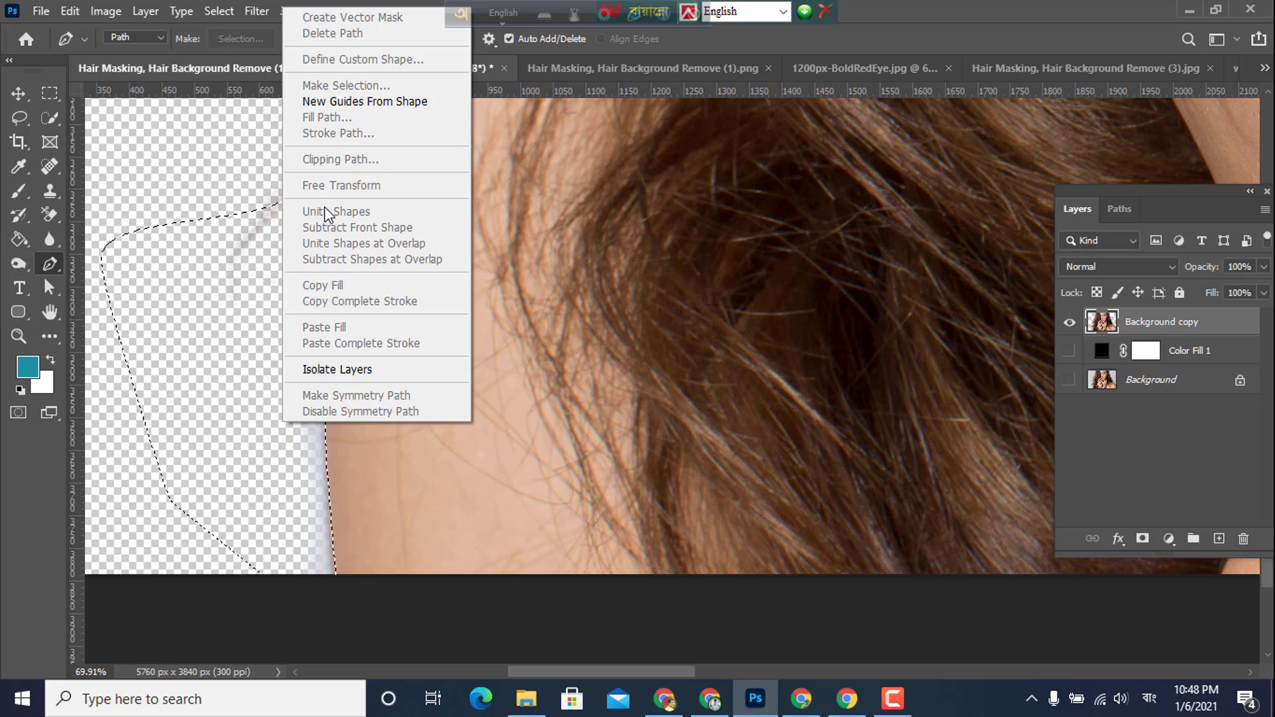
left_click(209, 313)
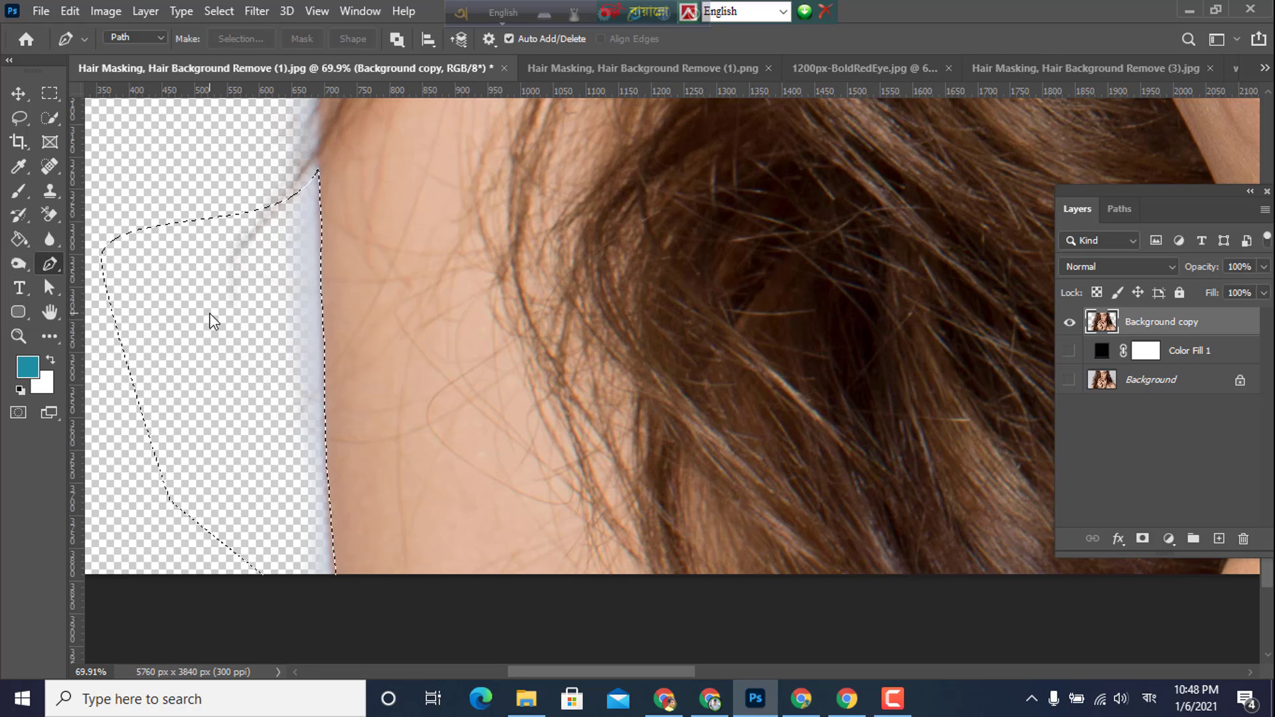
right_click(329, 420)
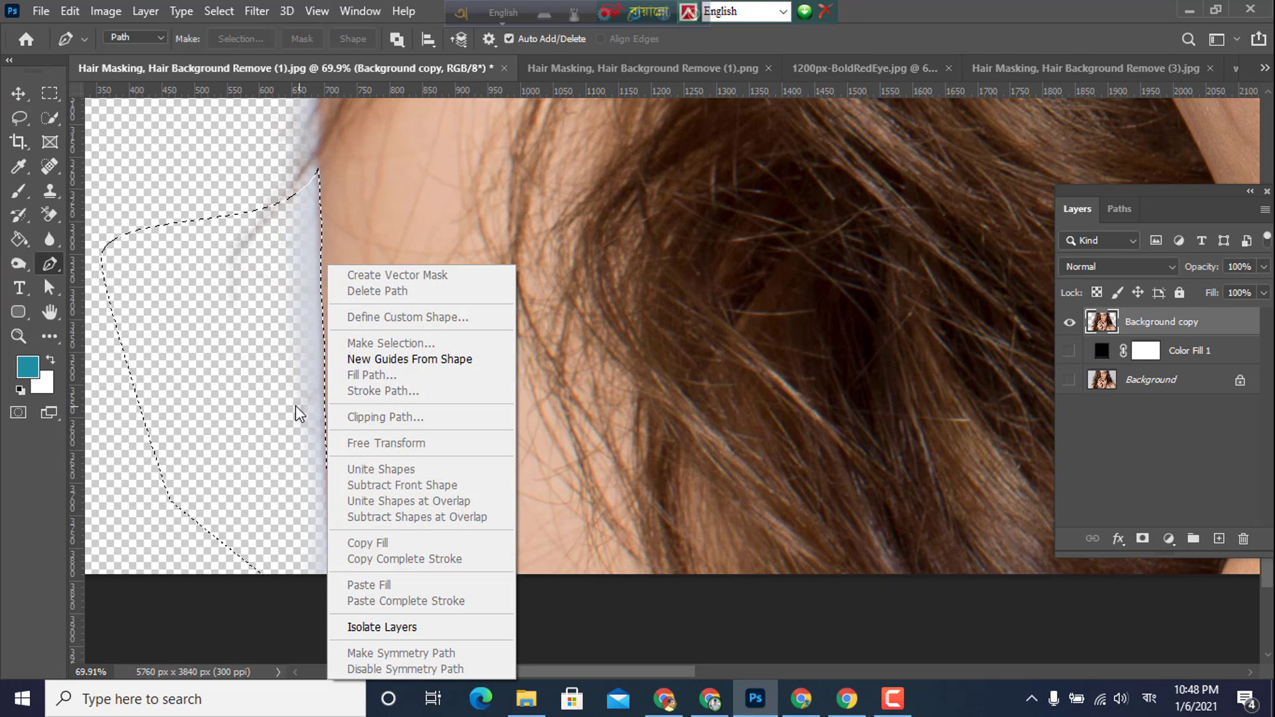
left_click(296, 411)
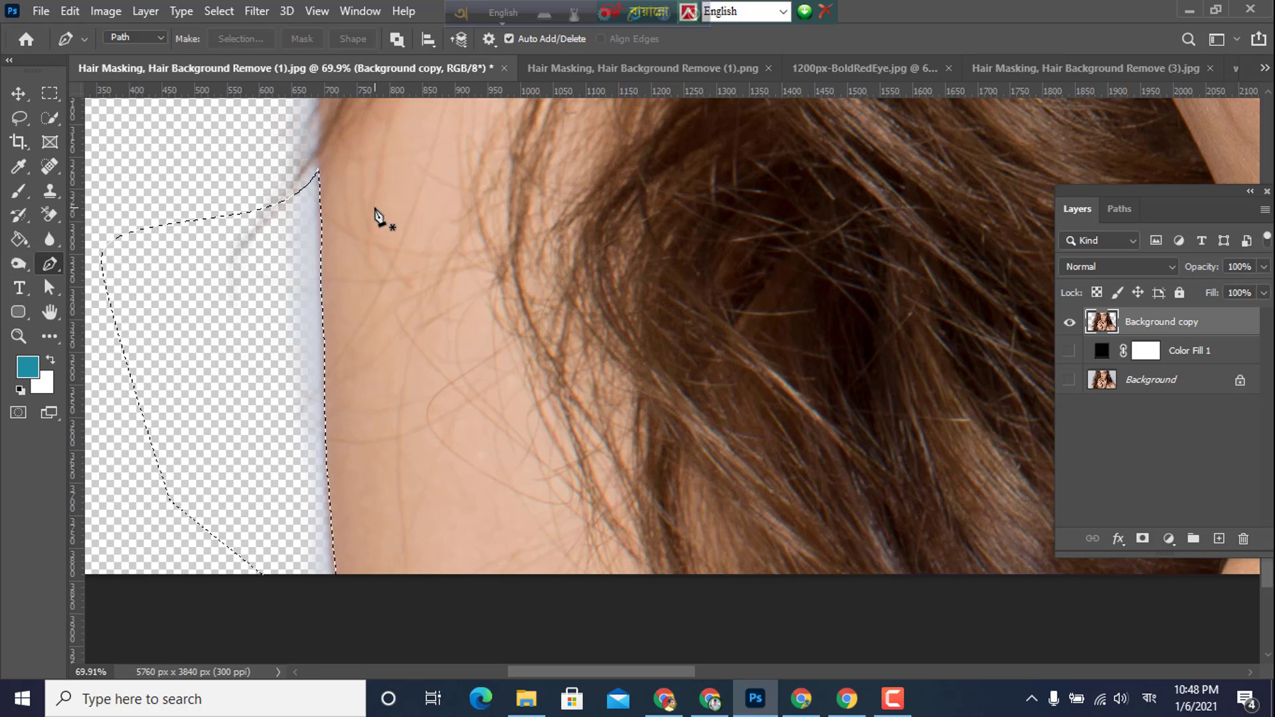
key("ctrl+z")
- Turn the closed path into a selection with a 1-pixel feather radius, delete the fringe beside the arm, and deselect
right_click(326, 339)
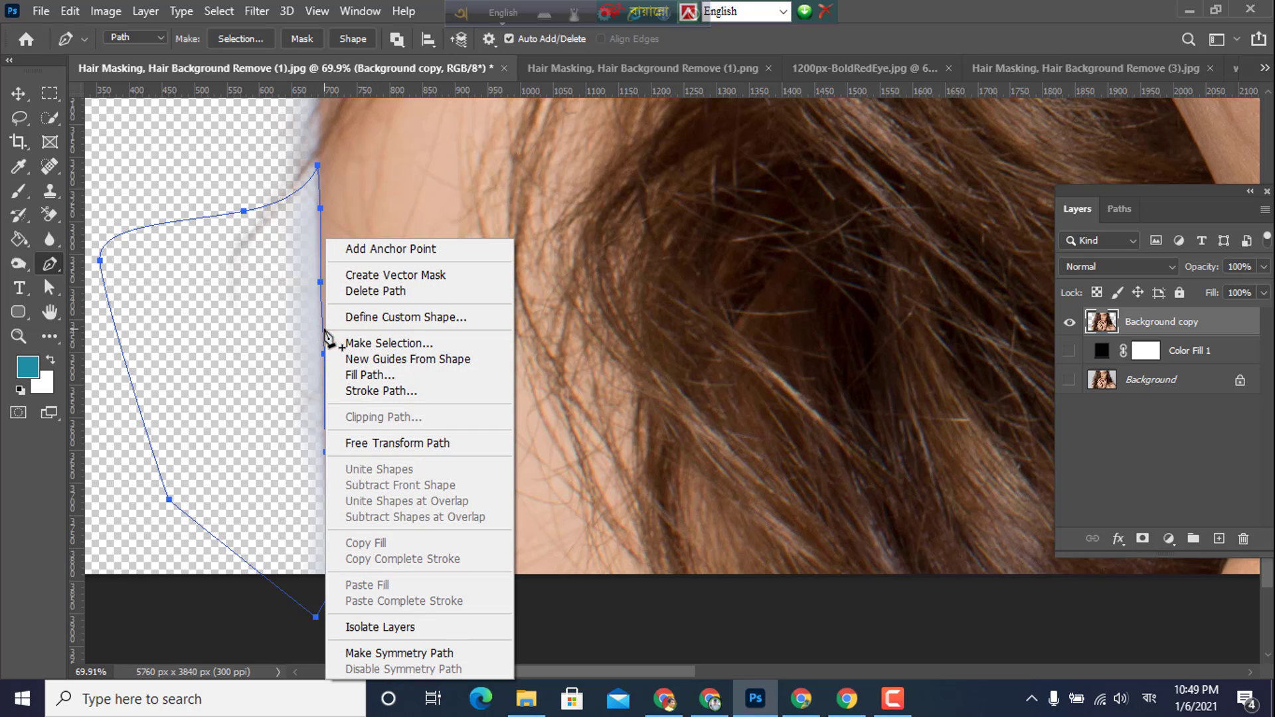
left_click(391, 344)
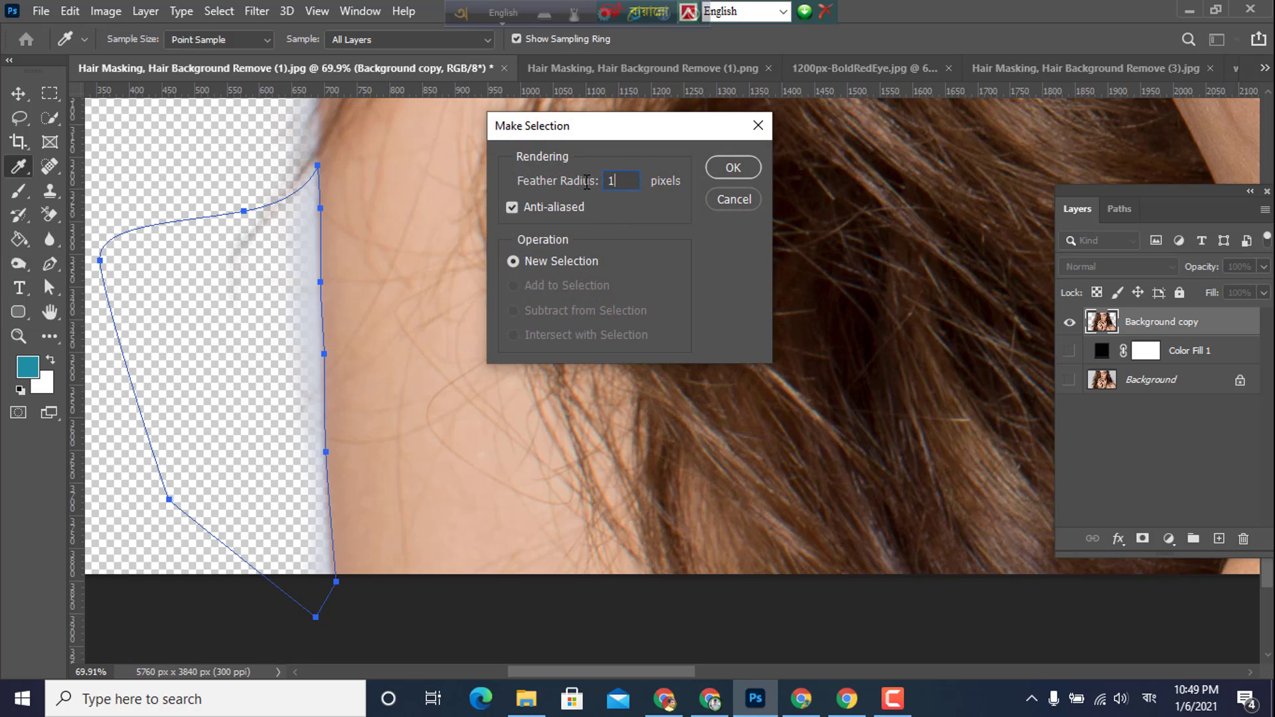
left_click(733, 168)
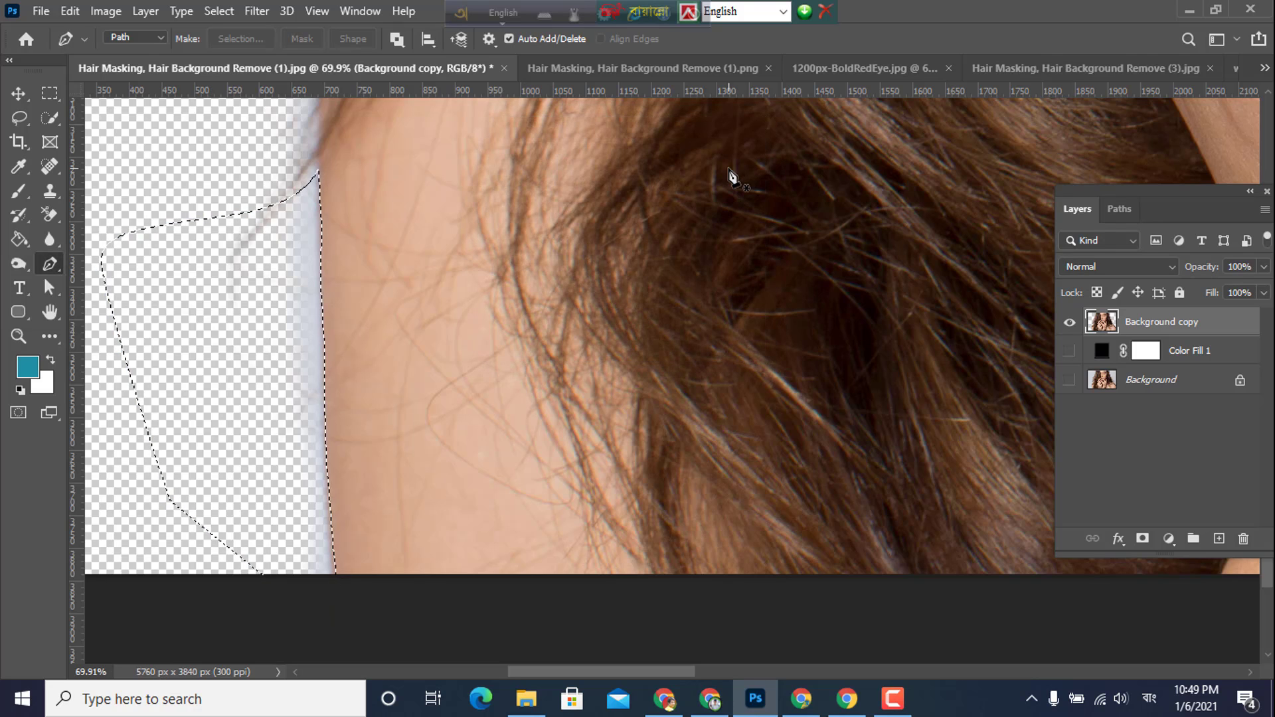
key("Delete")
key("ctrl+d")
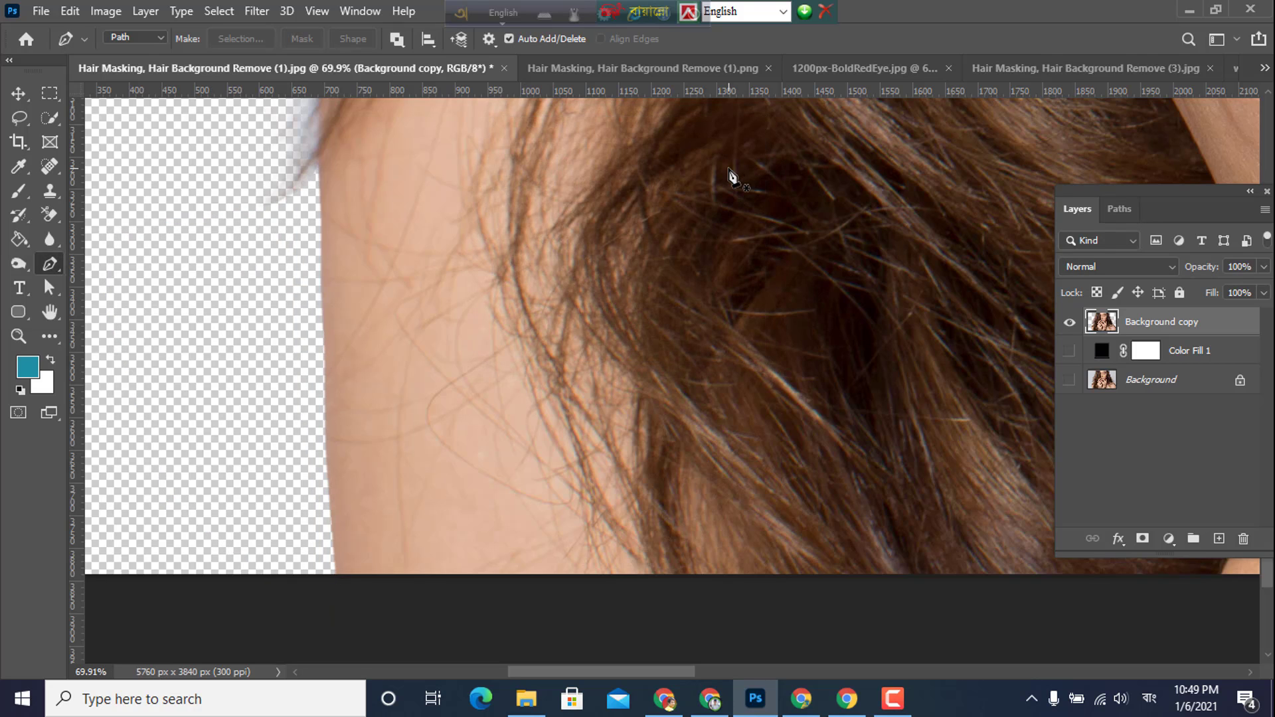
- Check the cleaned arm edge up close and switch to the Blur tool
scroll(265, 378, "up", 3)
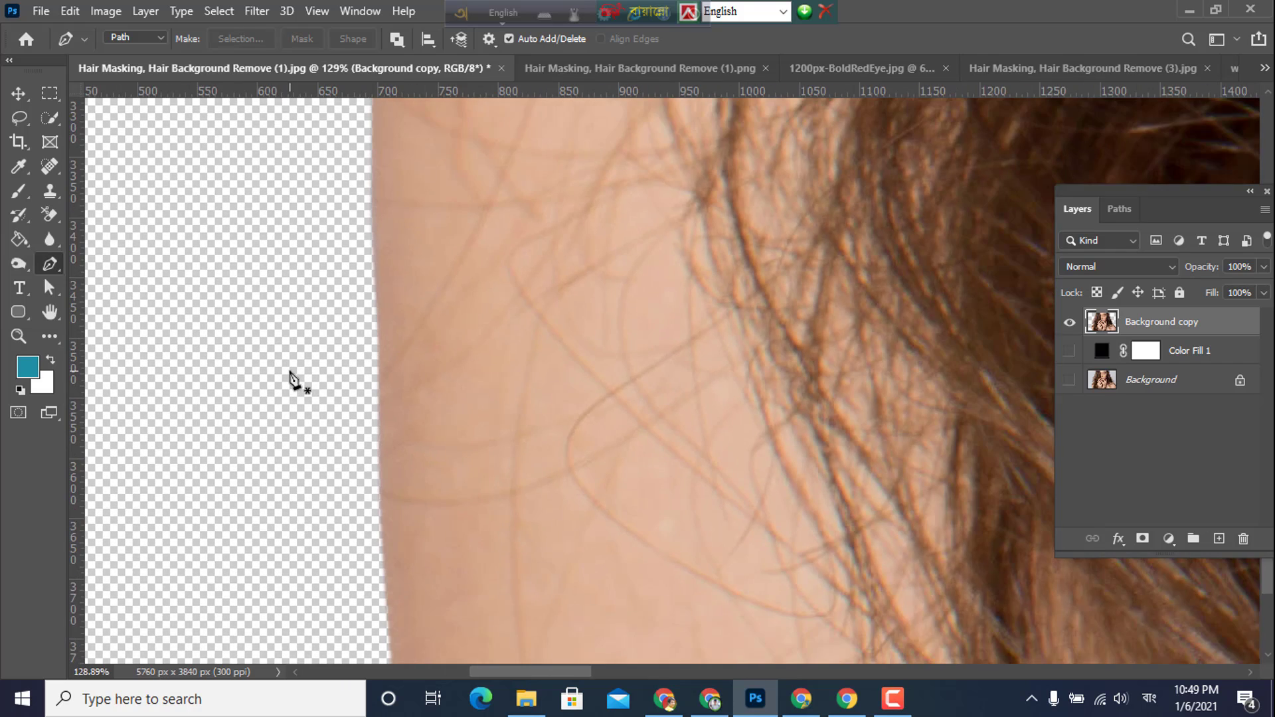
scroll(292, 382, "down", 3)
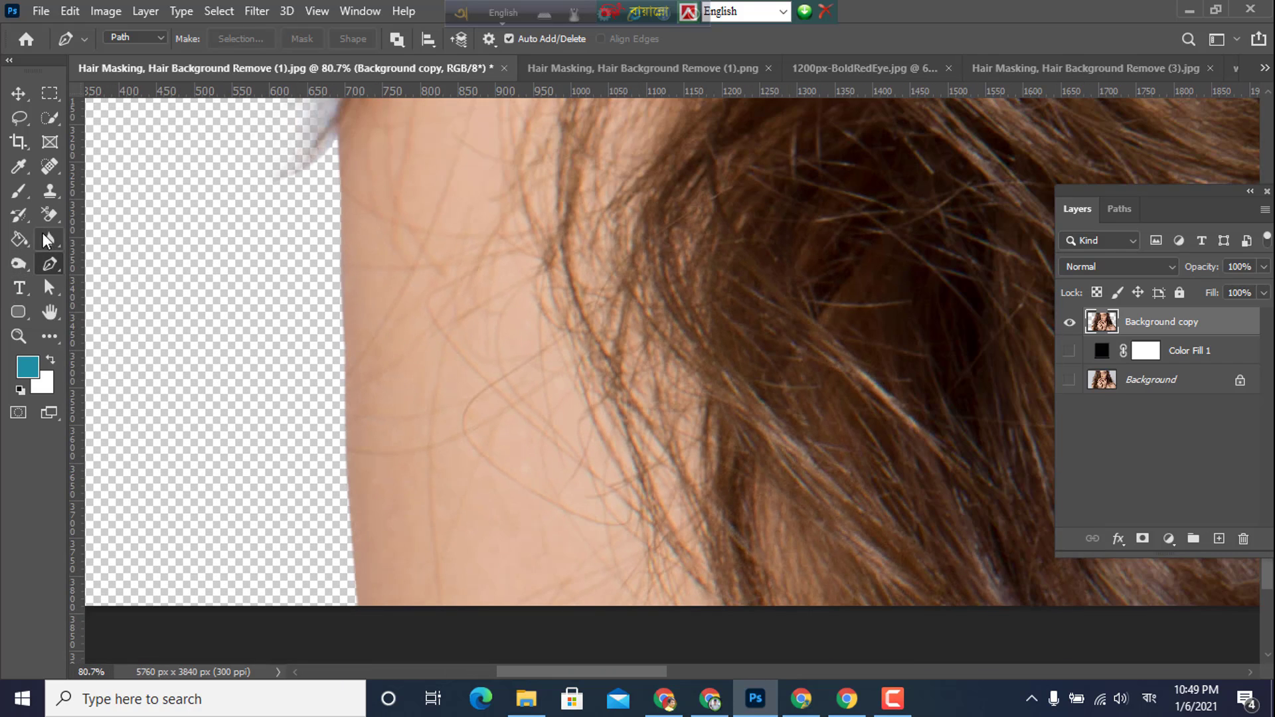
left_click_drag(46, 239, 105, 239)
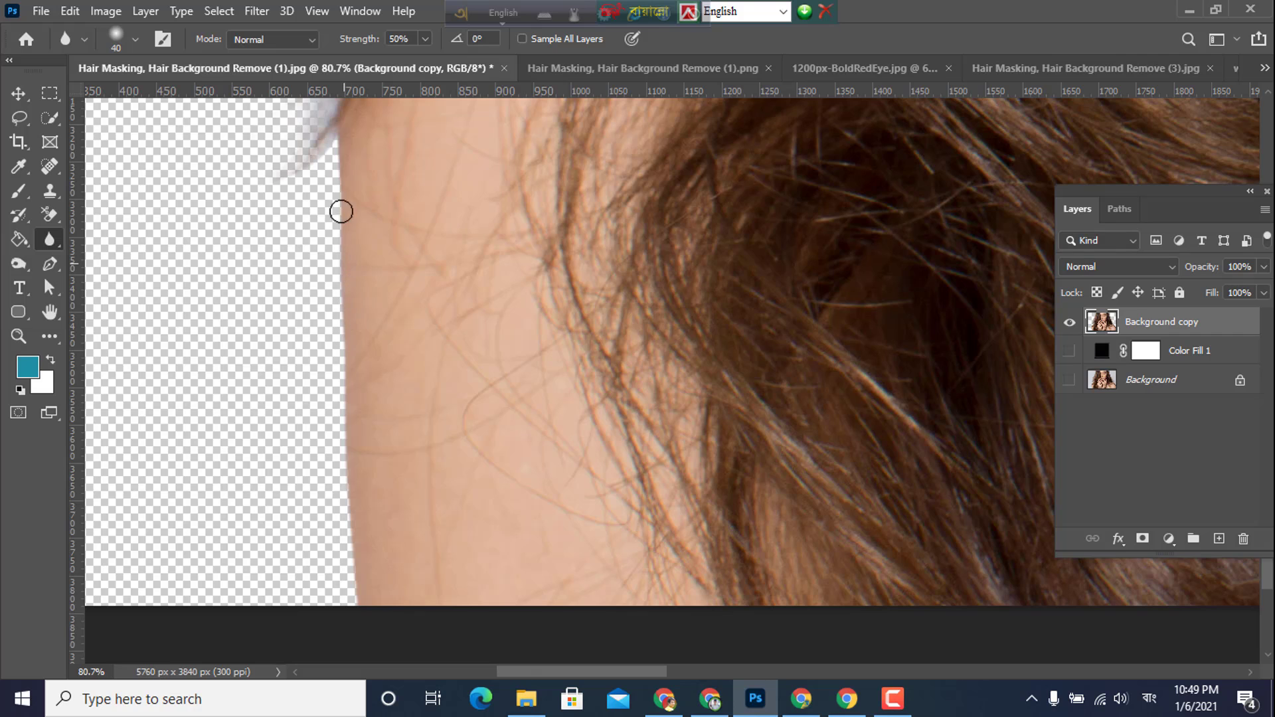
- Close the Hair Masking, Hair Background Remove (1).jpg document without saving its changes
scroll(341, 341, "down", 2)
scroll(343, 344, "down", 8)
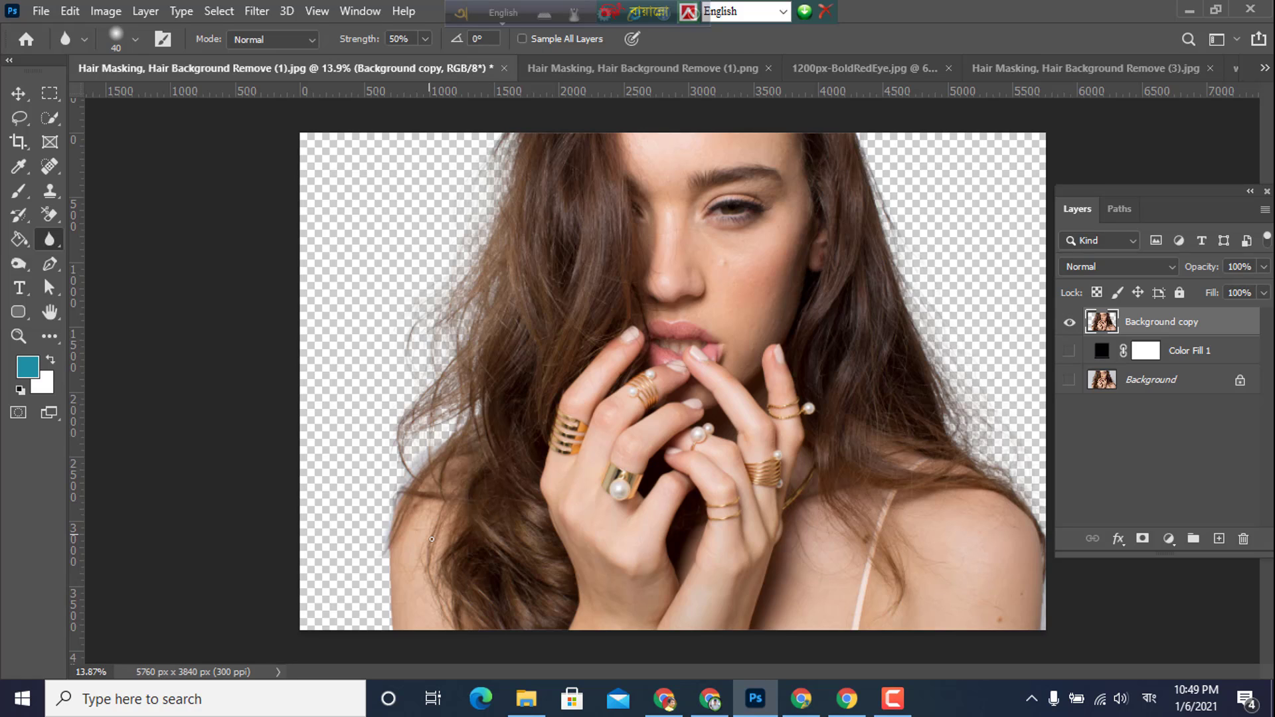
left_click(504, 67)
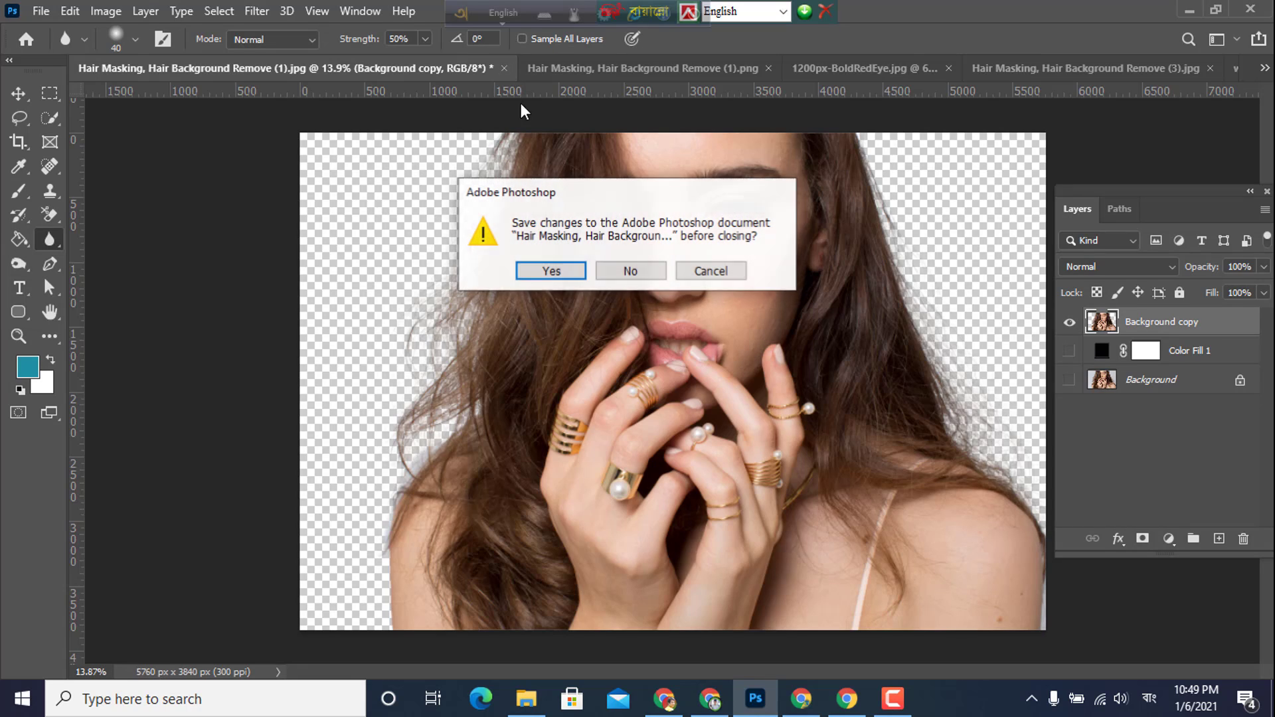
left_click(631, 271)
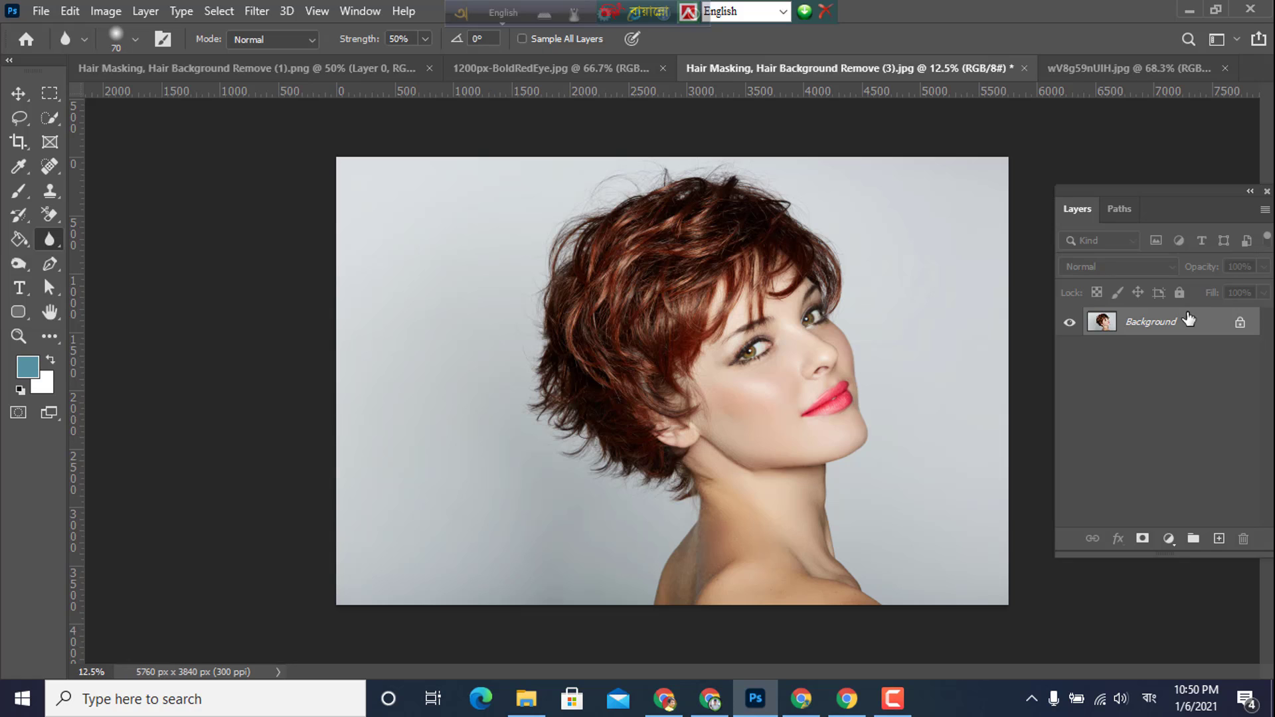
- Duplicate the Background layer in Hair Masking, Hair Background Remove (3).jpg and hide the original Background layer
left_click_drag(1185, 324, 1225, 523)
left_click_drag(1219, 539, 1219, 539)
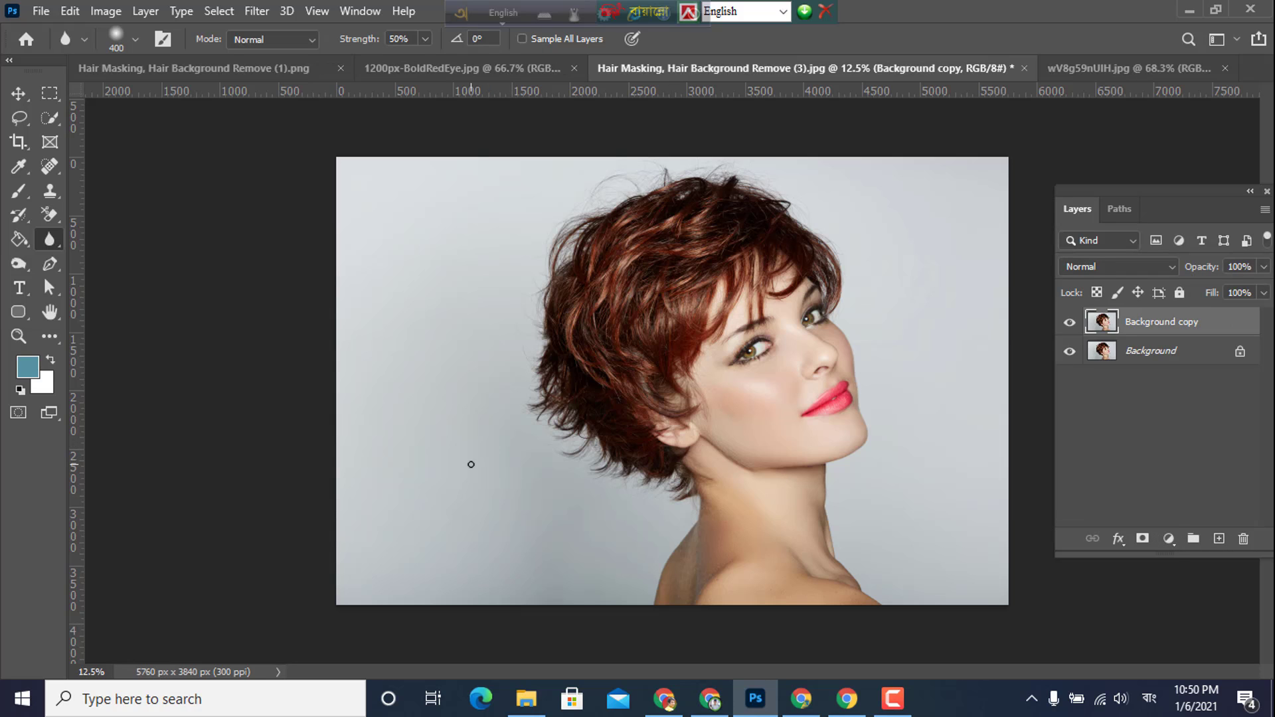
key("bracketright")
key("bracketright")
scroll(607, 531, "up", 4)
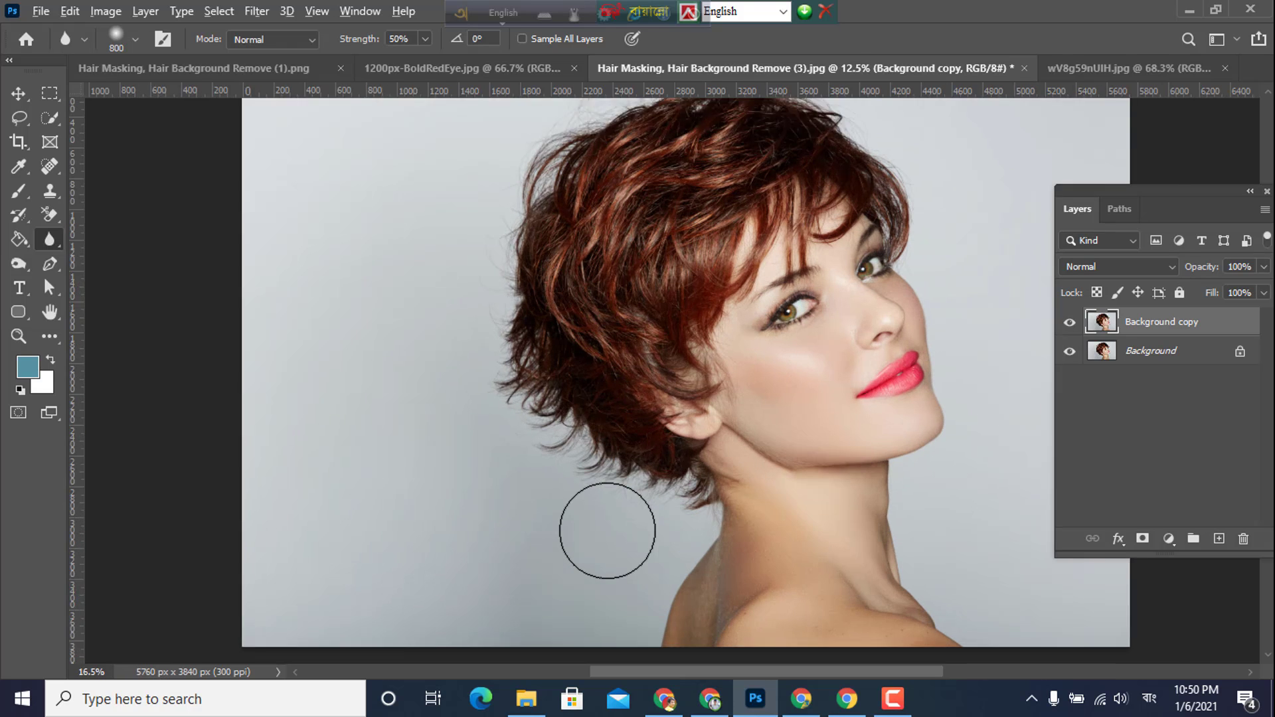
left_click_drag(788, 477, 658, 396)
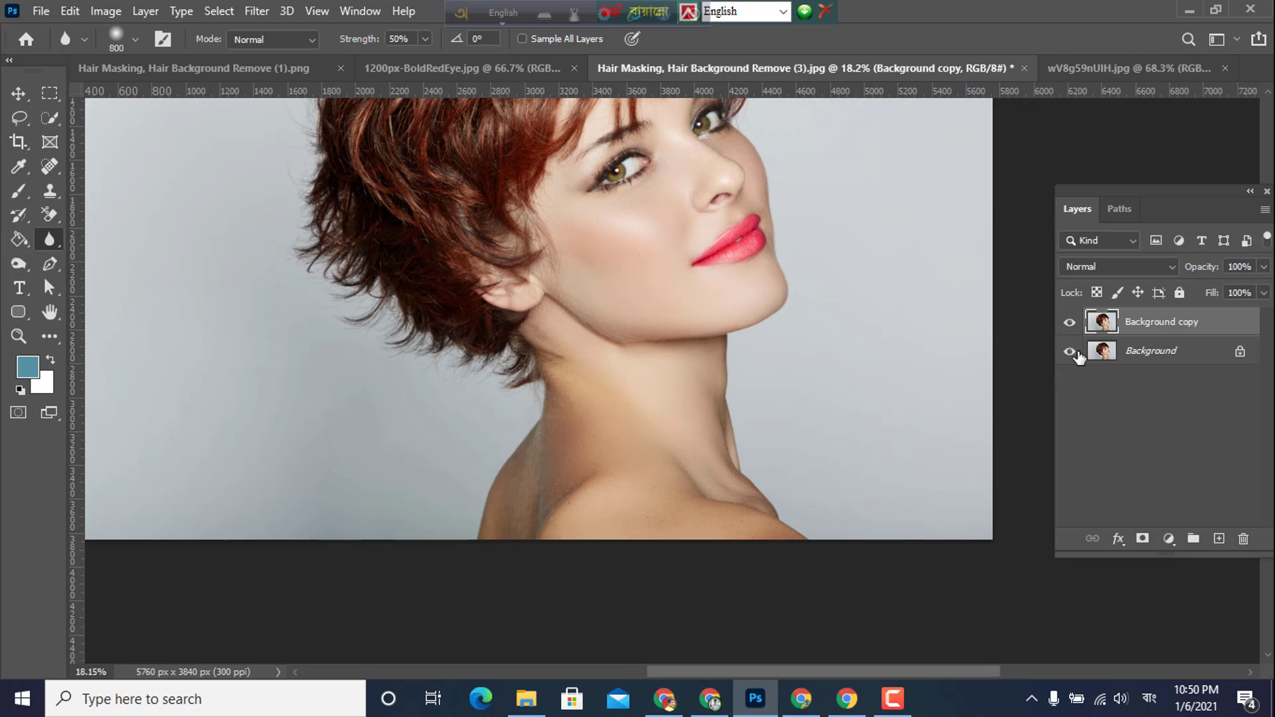
left_click(1069, 351)
- Begin a Pen tool path on the Background copy layer where the nape meets the back shoulder
scroll(552, 515, "up", 5)
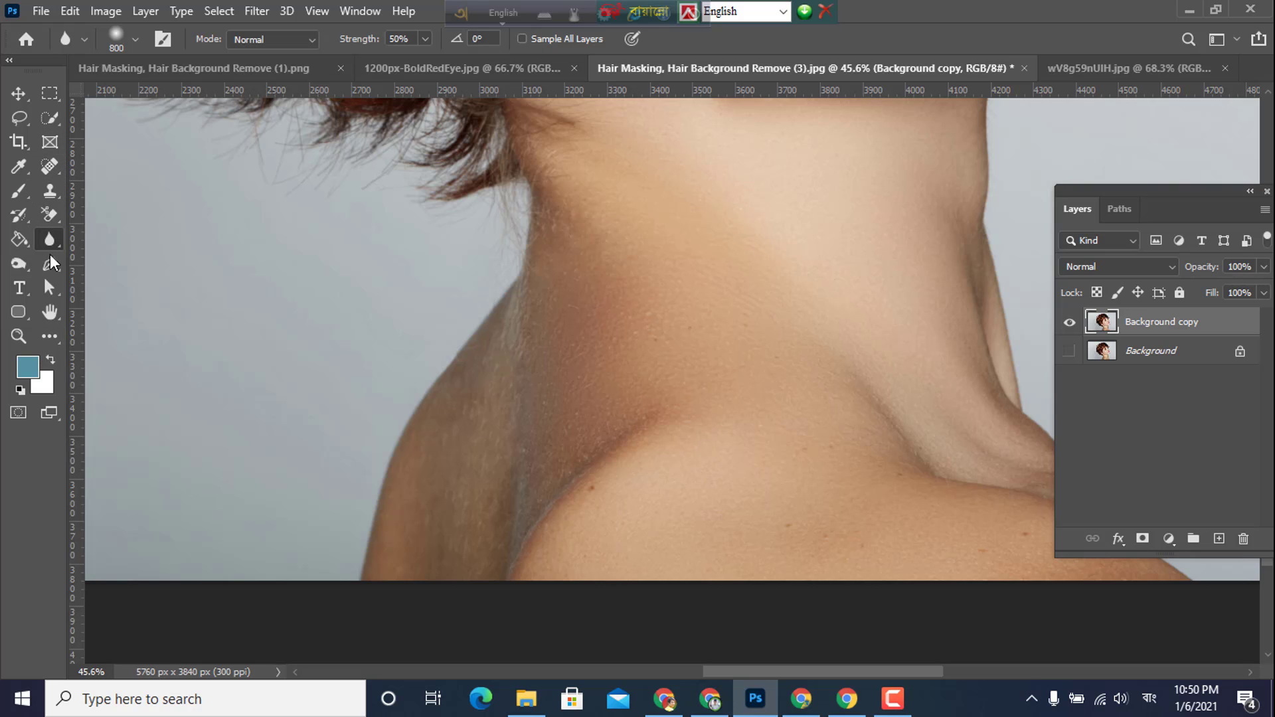
left_click(50, 264)
scroll(412, 312, "up", 2)
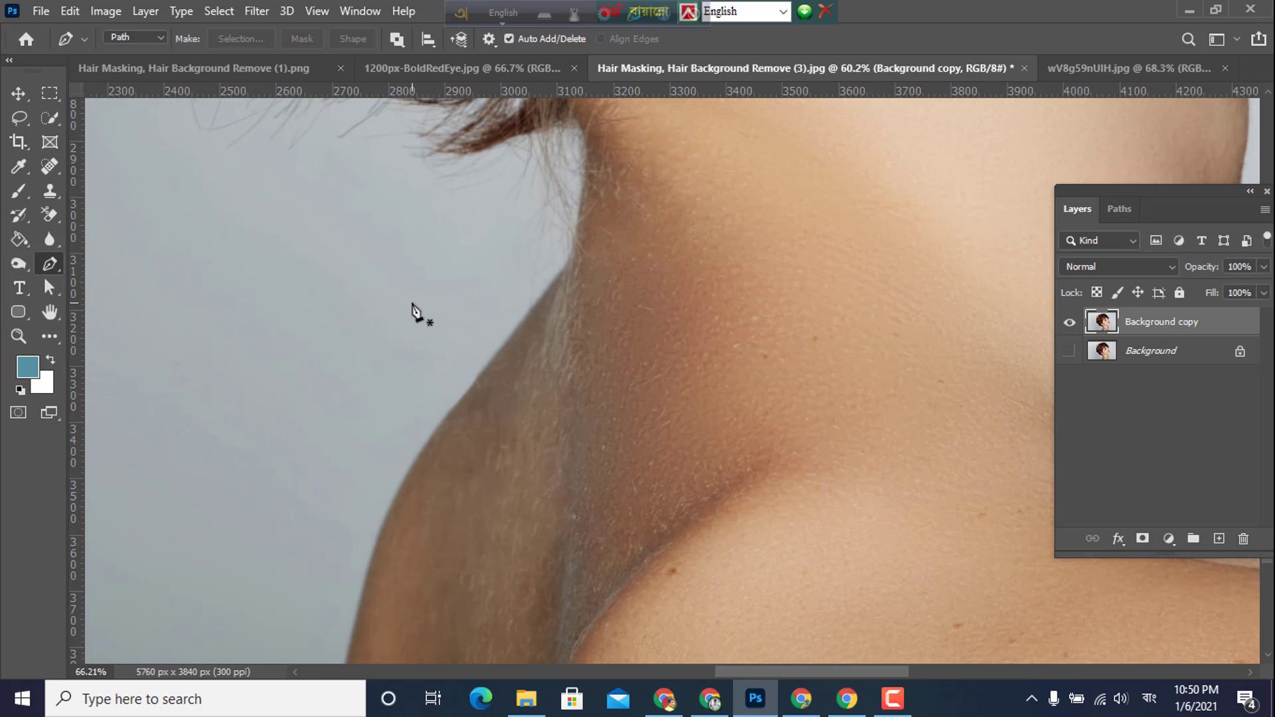
scroll(549, 288, "up", 3)
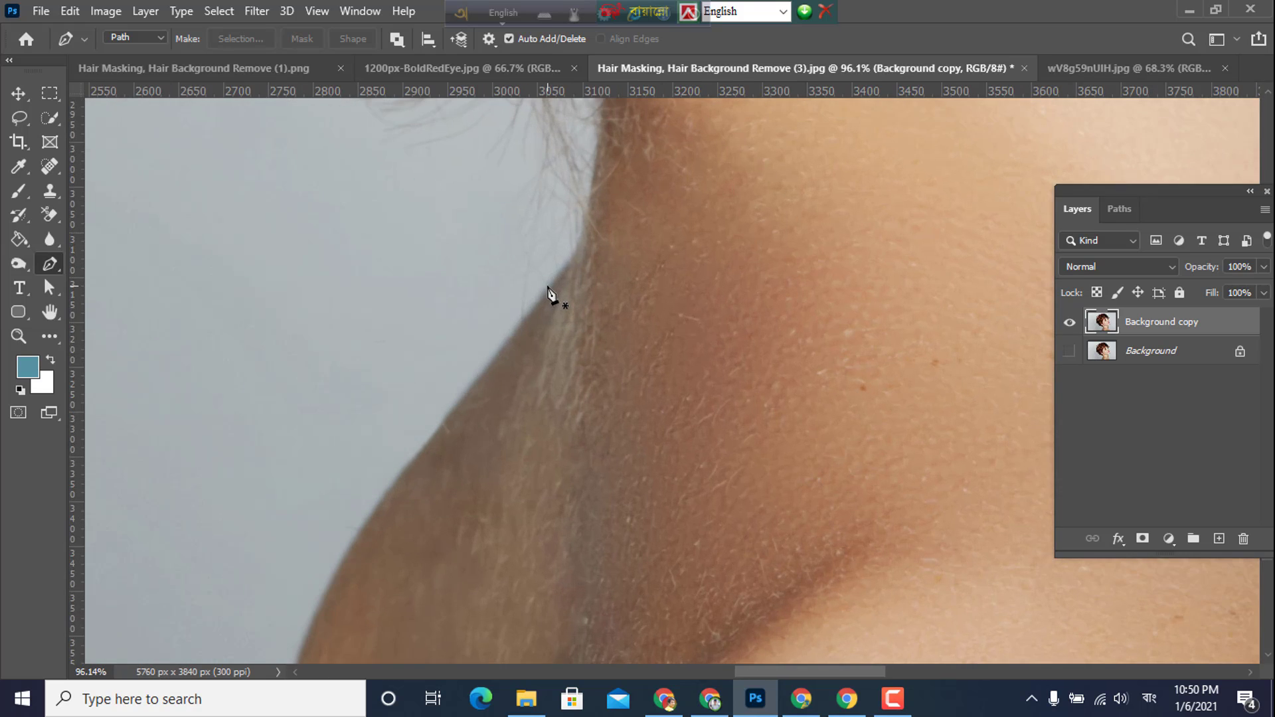
scroll(549, 289, "down", 2)
scroll(534, 312, "down", 3)
scroll(535, 314, "down", 2)
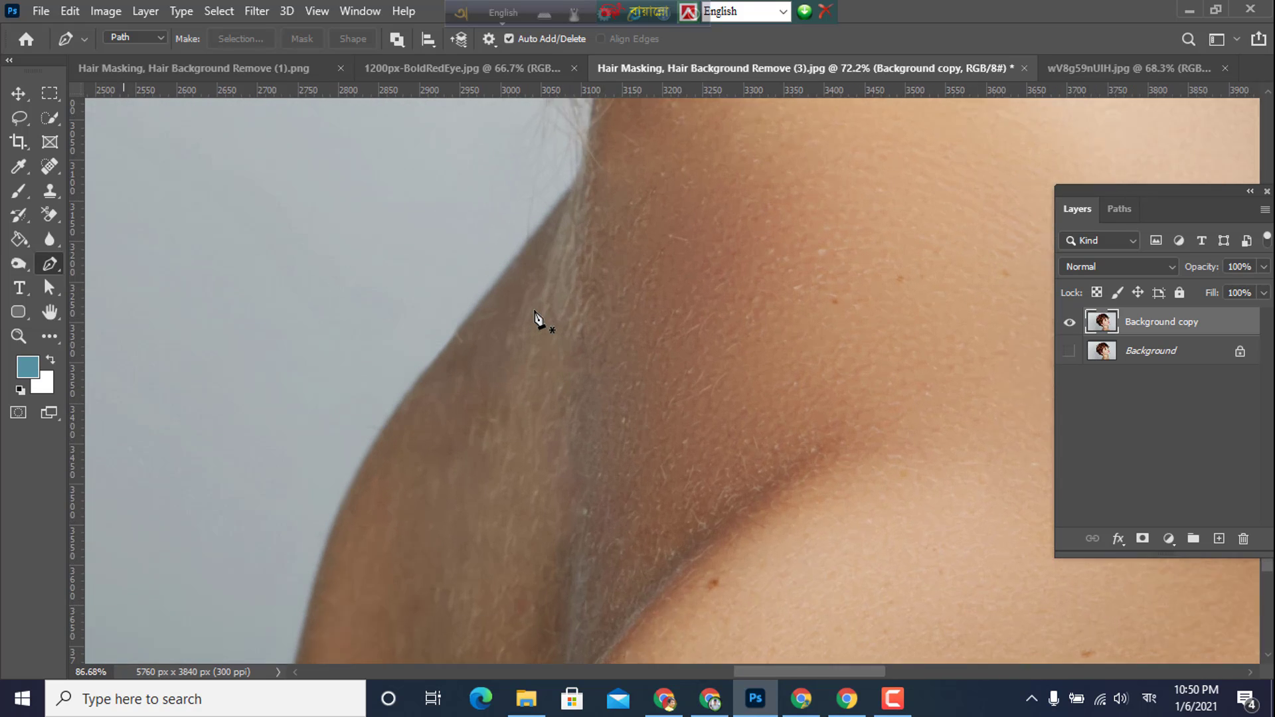
scroll(538, 321, "up", 2)
scroll(538, 322, "down", 4)
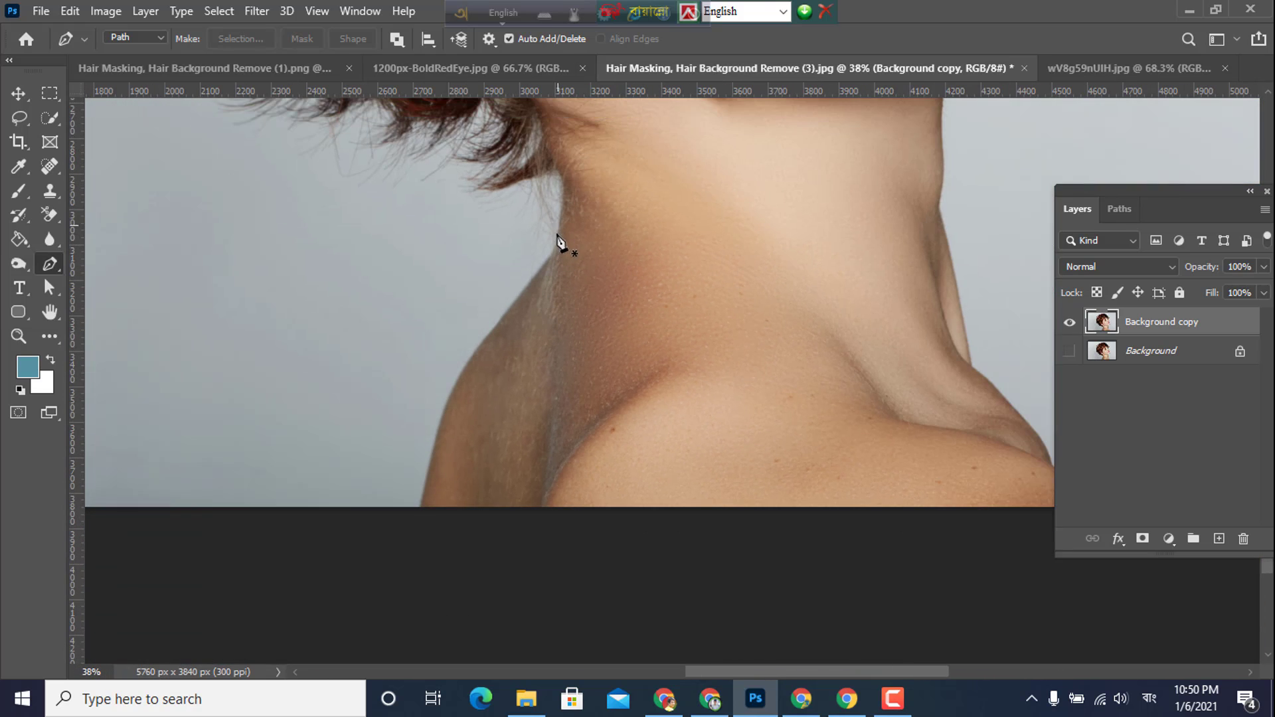
scroll(560, 247, "up", 2)
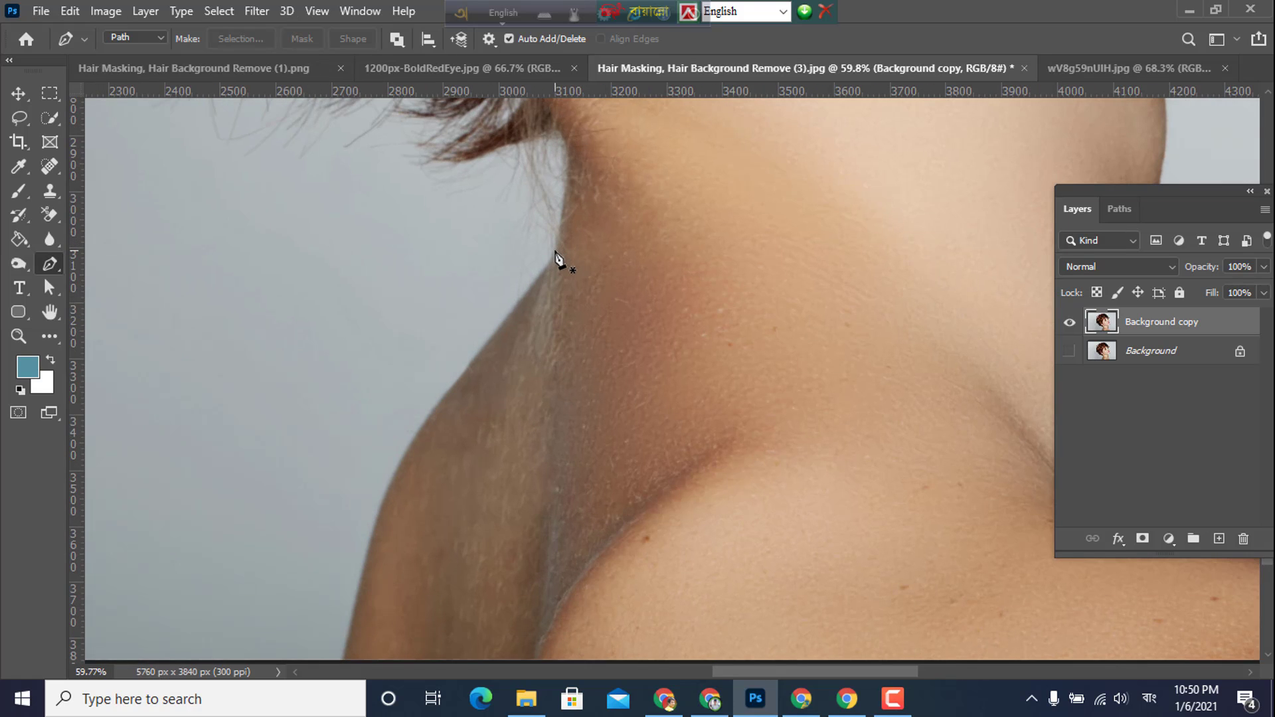
left_click(558, 253)
- Trace the upper curve of the back shoulder with path anchors, undoing the misplaced ones
scroll(498, 353, "up", 2)
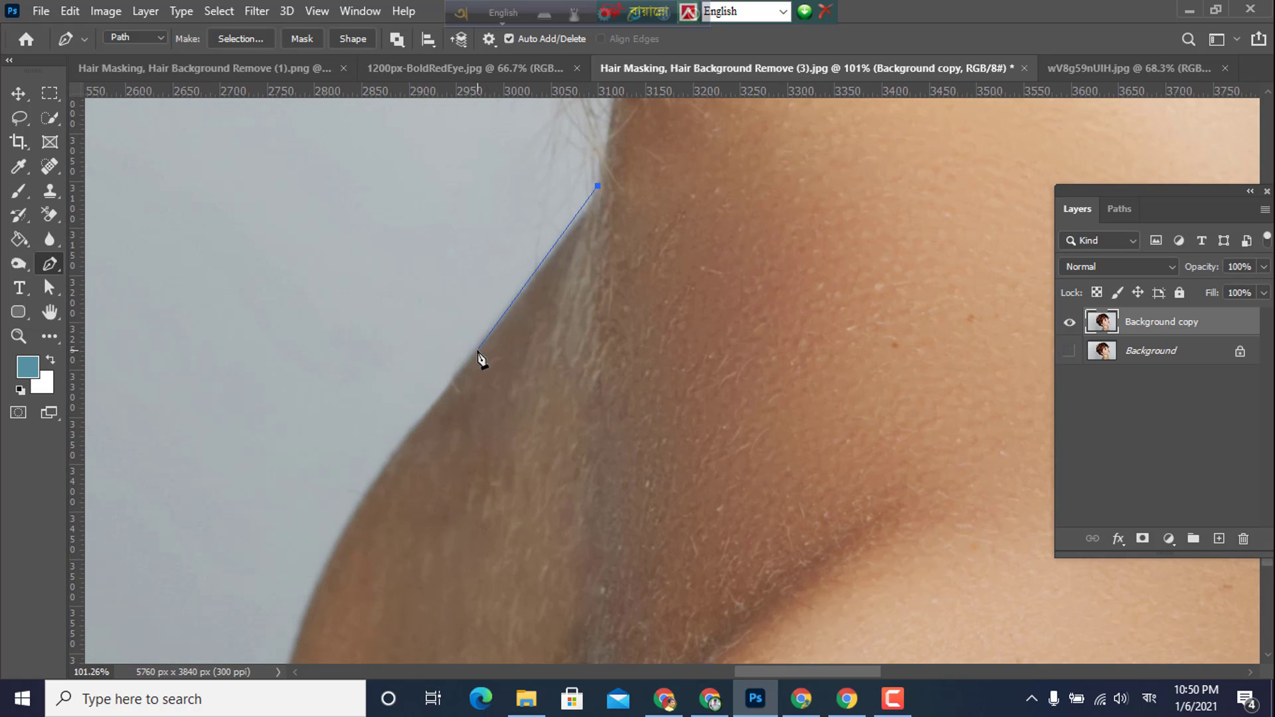
left_click_drag(478, 349, 440, 384)
key("ctrl+z")
left_click(568, 235)
left_click_drag(457, 372, 524, 245)
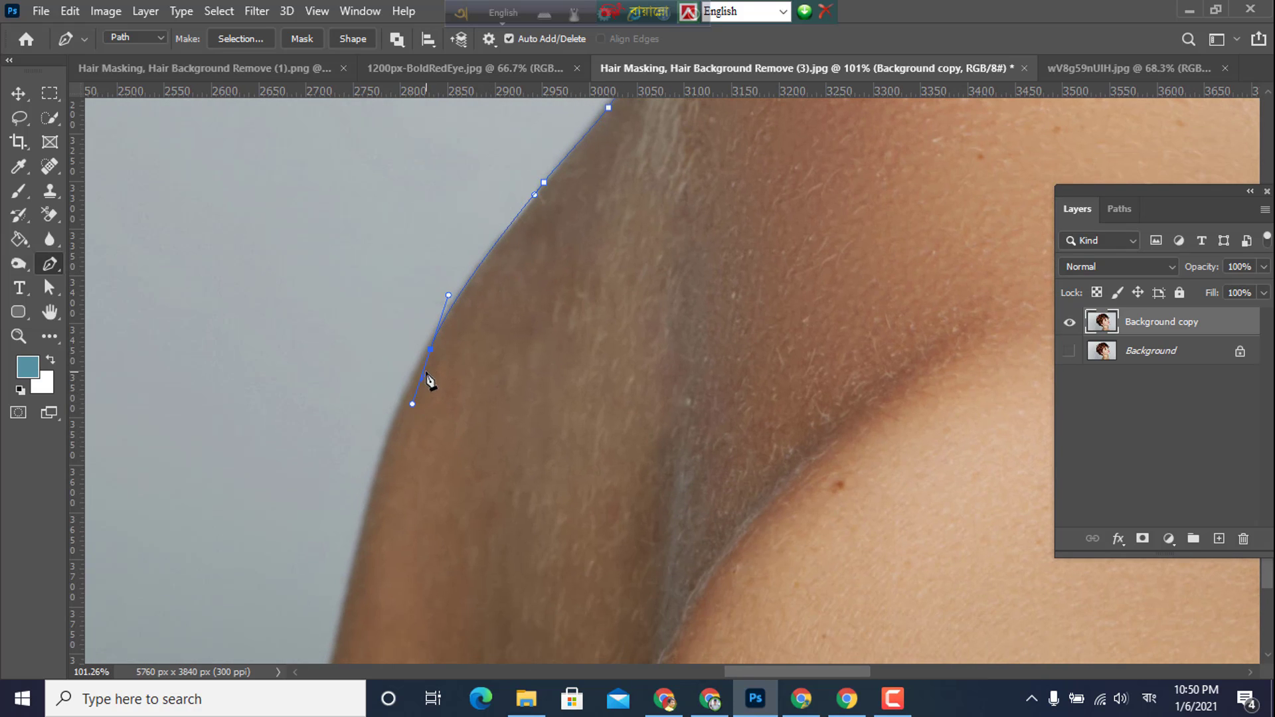
key("ctrl+z")
left_click_drag(416, 369, 408, 409)
key("ctrl+z")
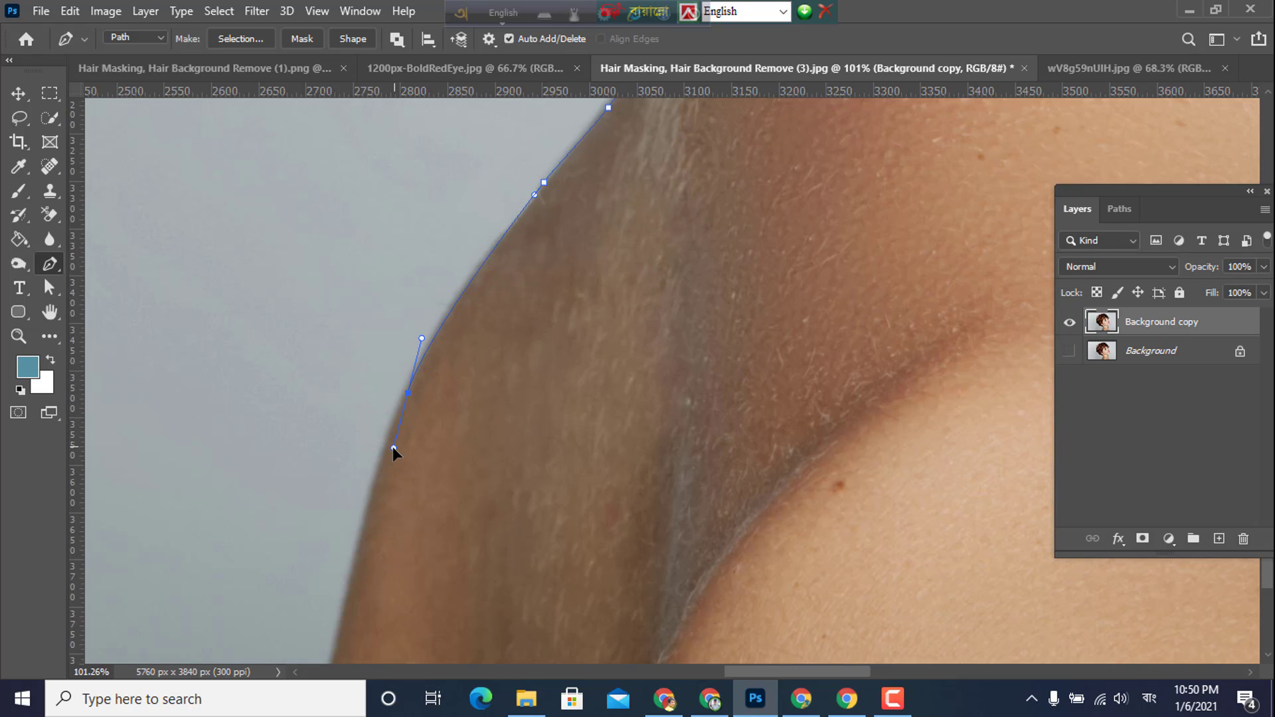
- Change the path display color to Light Red in the Pen tool's path options
left_click(460, 41)
left_click(484, 40)
left_click(491, 41)
left_click(507, 101)
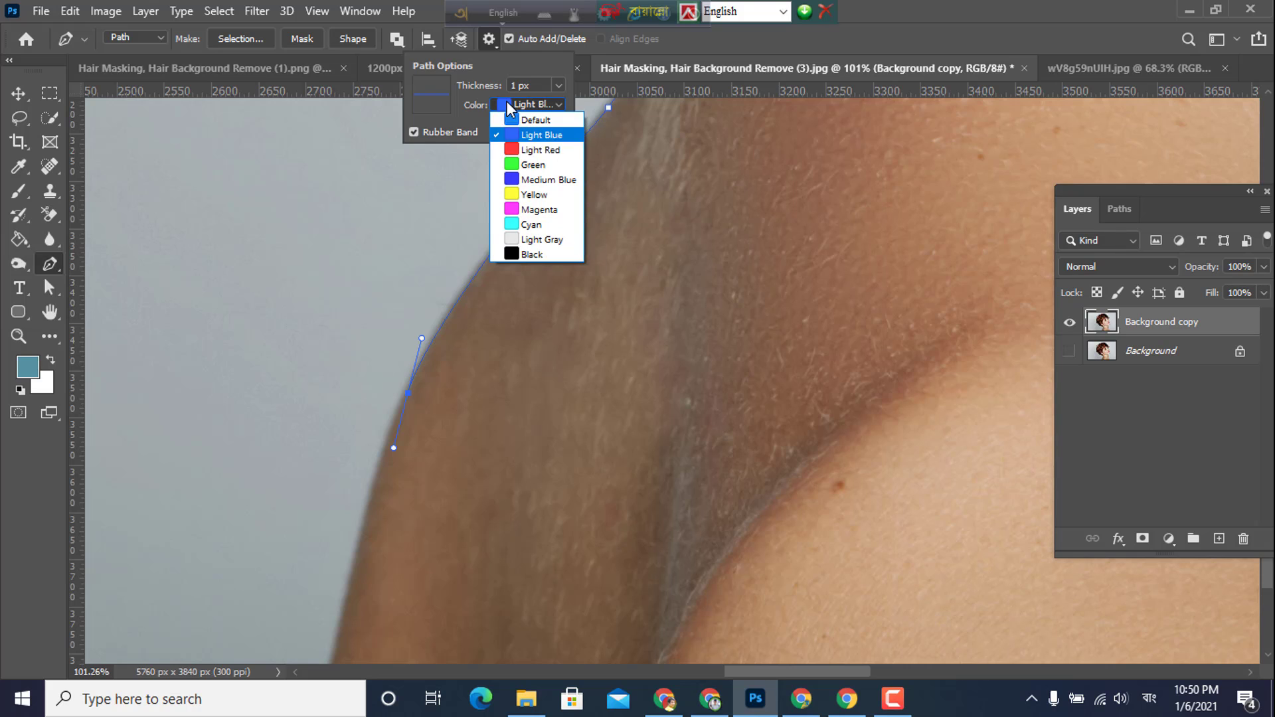
left_click(516, 142)
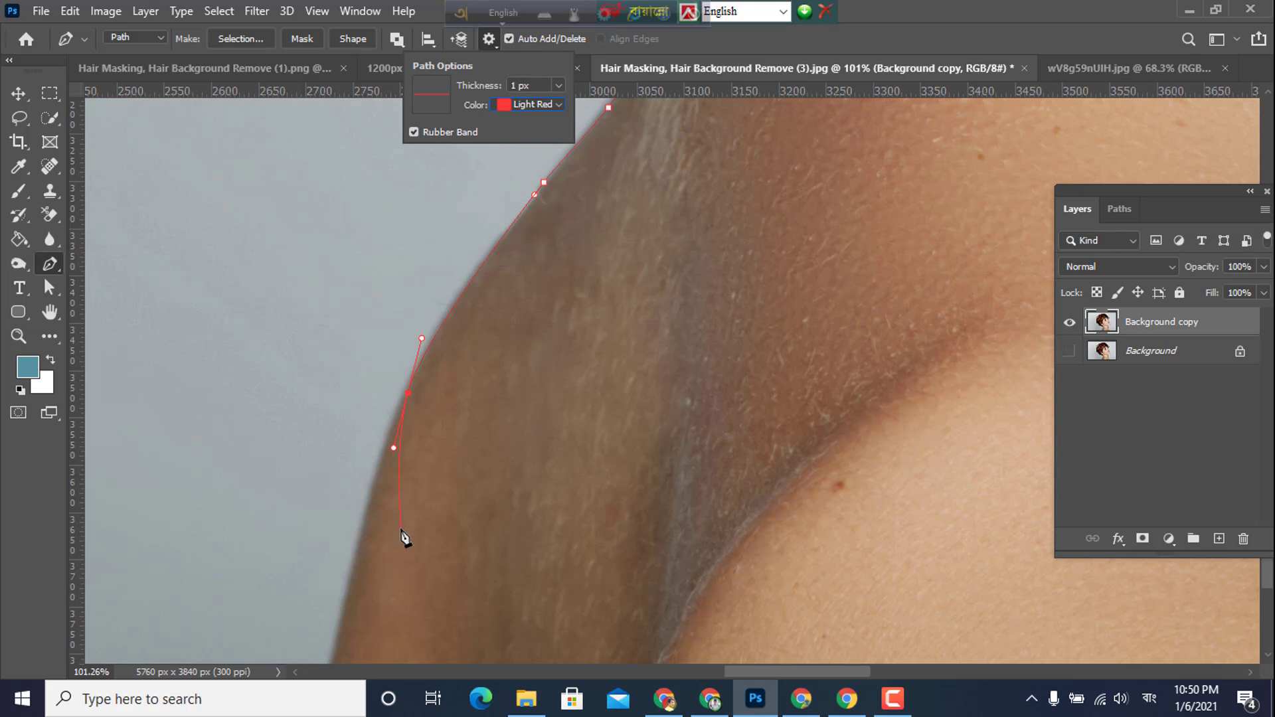
- Continue the path down the back shoulder past the image's lower border and across to the front shoulder's bottom corner
mouse_move(393, 449)
left_mouse_down()
mouse_move(379, 445)
mouse_move(385, 454)
left_mouse_up()
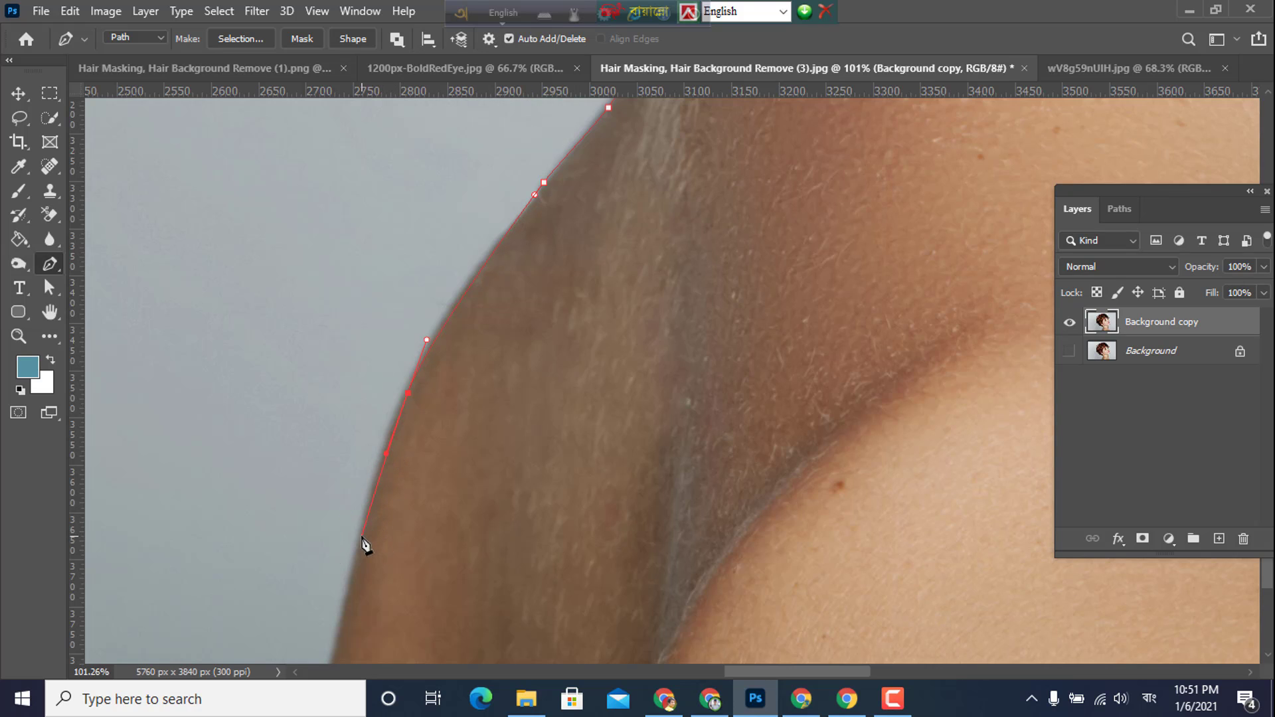
left_click_drag(405, 604, 456, 426)
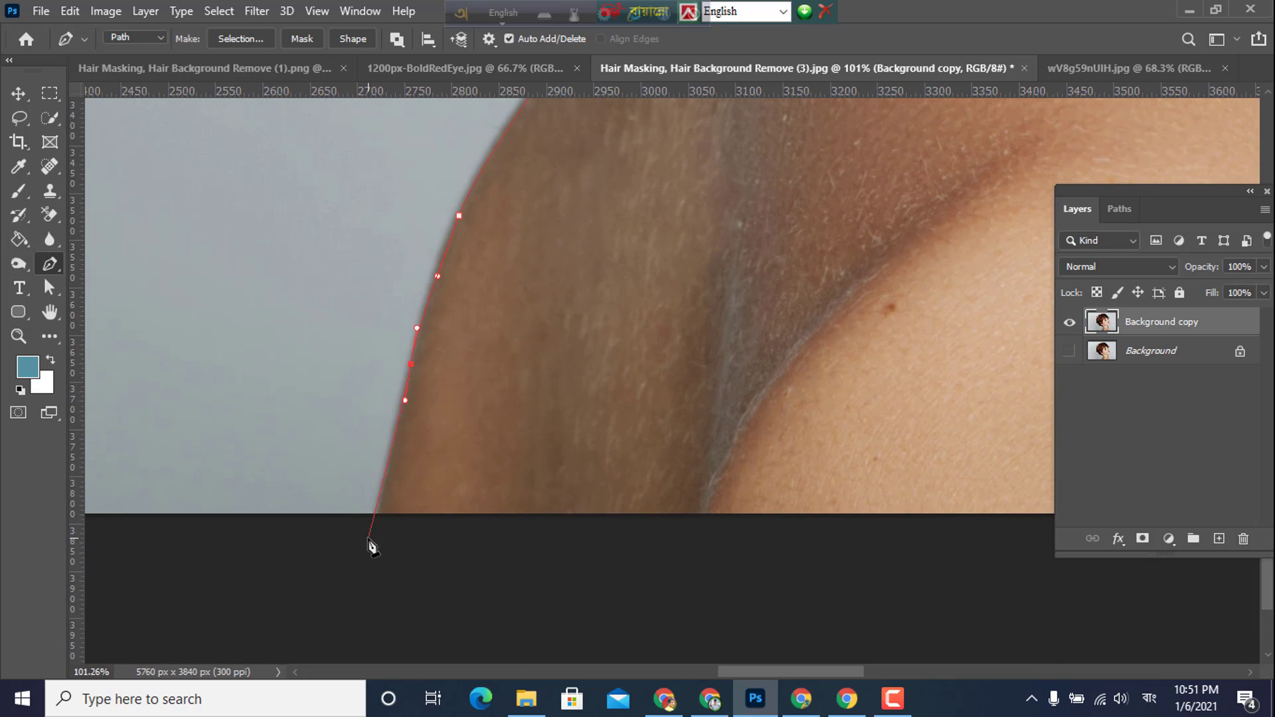
scroll(374, 551, "down", 5)
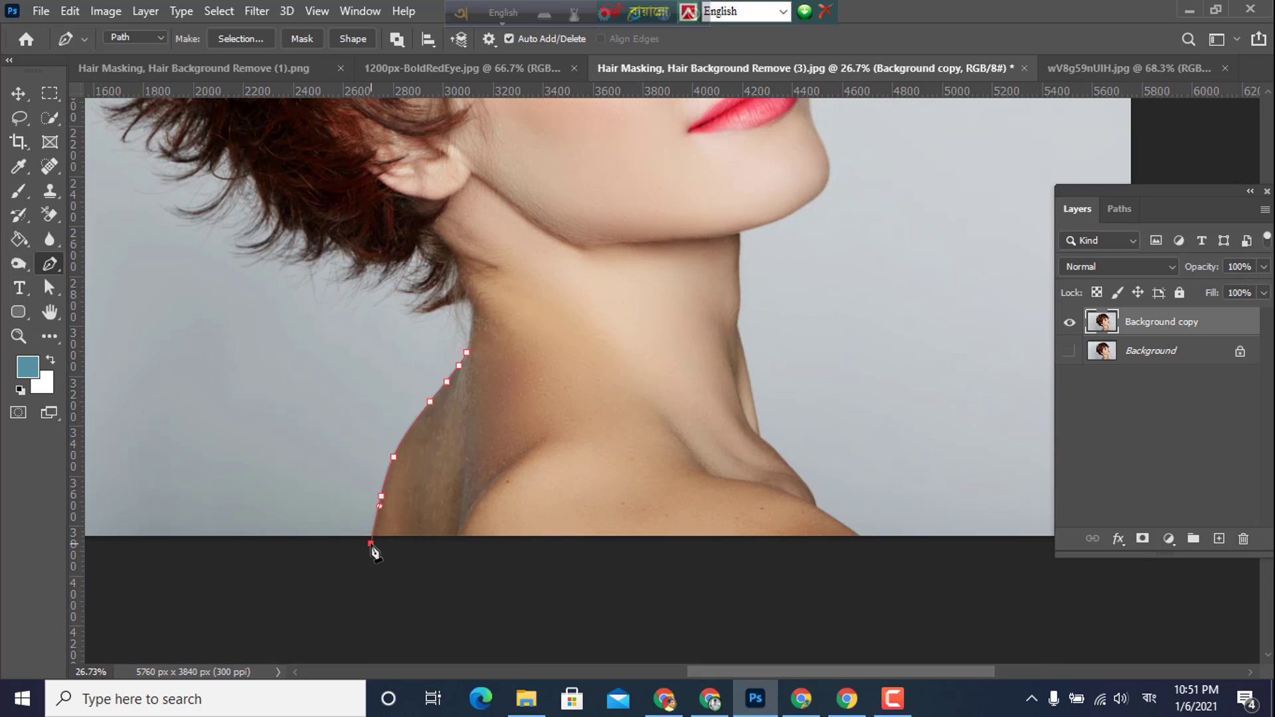
scroll(900, 561, "up", 5)
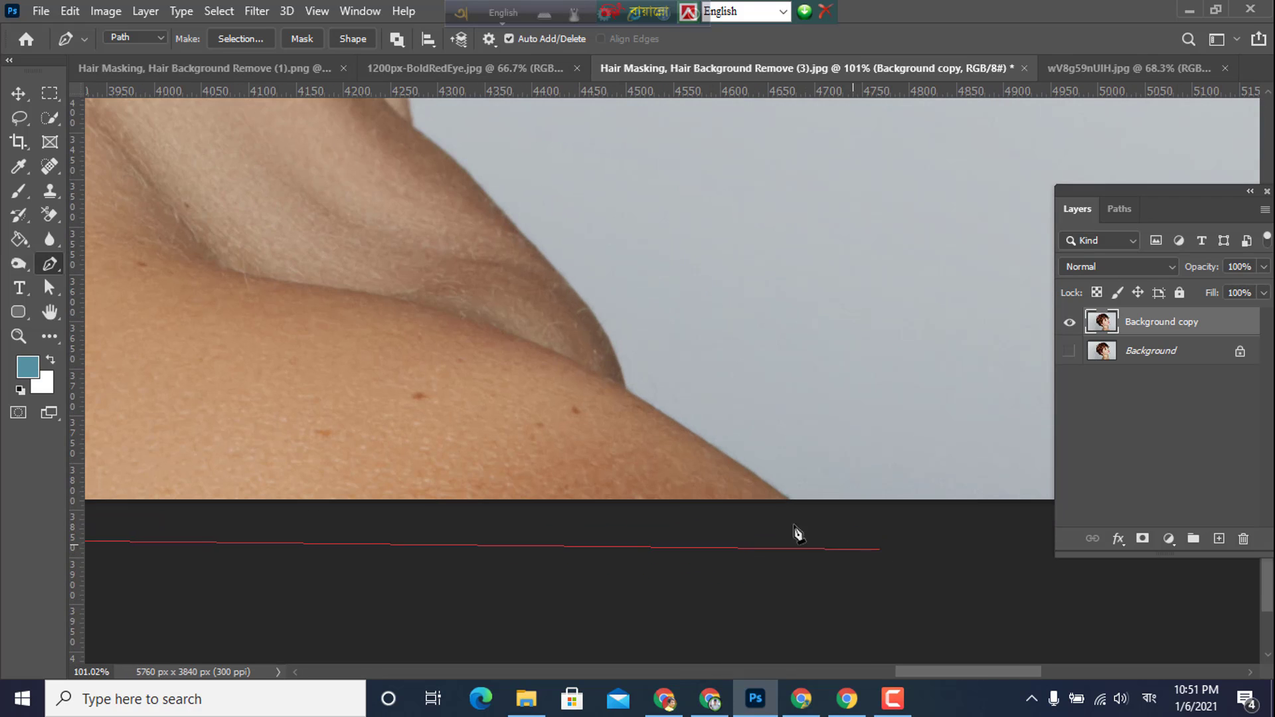
left_click(796, 602)
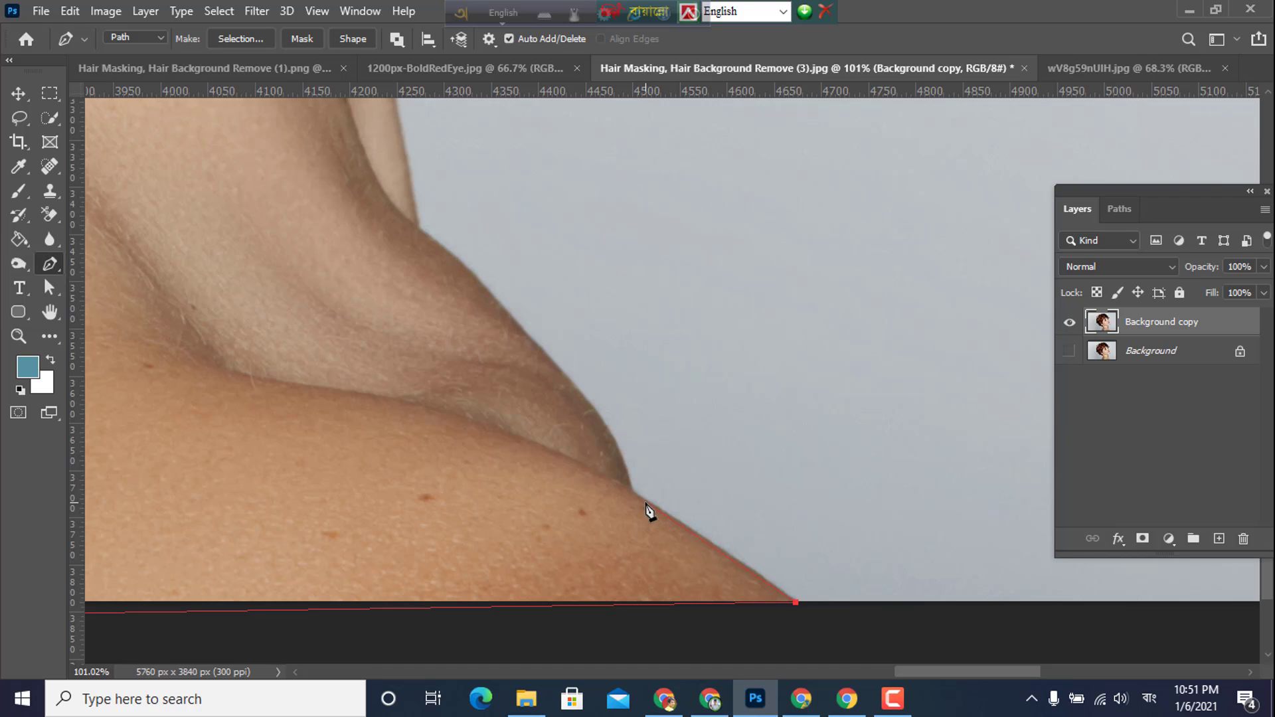
- Trace the front shoulder's slope up to the skin fold and convert that anchor into a corner
scroll(620, 485, "up", 3)
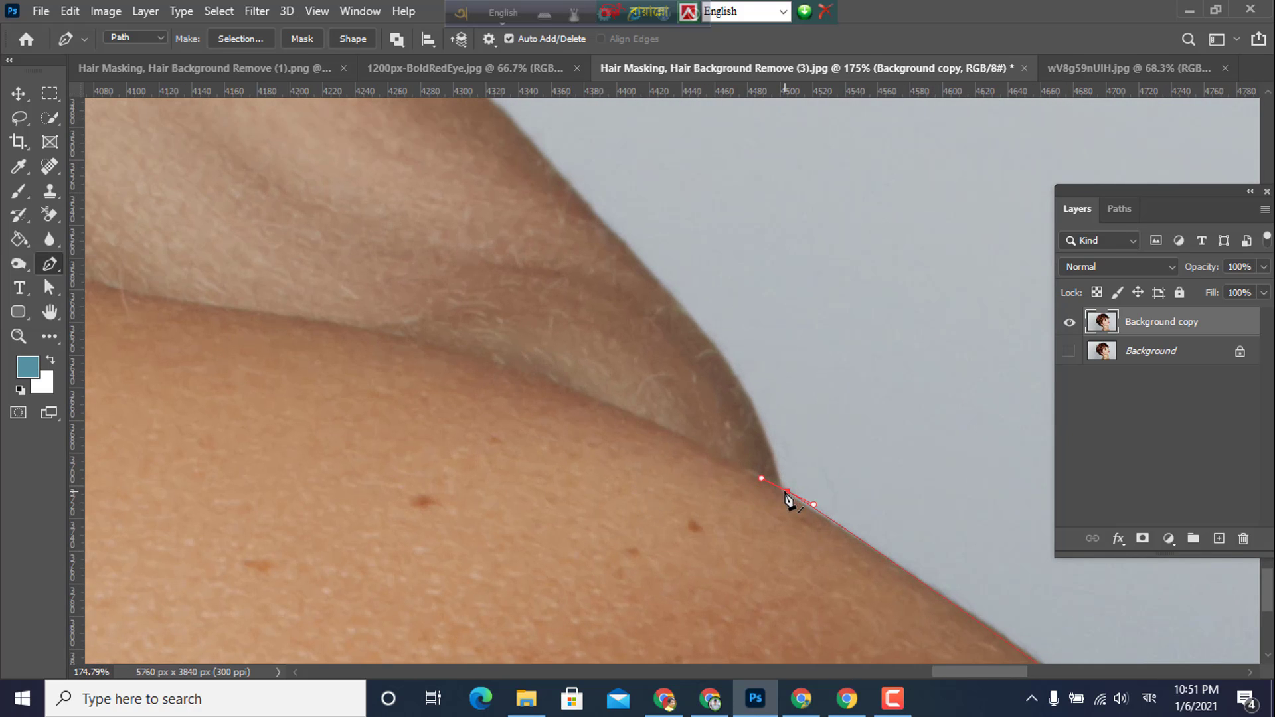
left_click_drag(789, 492, 761, 478)
key("ctrl+h")
left_click_drag(777, 492, 730, 476)
left_click(776, 493, "alt")
left_click_drag(754, 427, 754, 517)
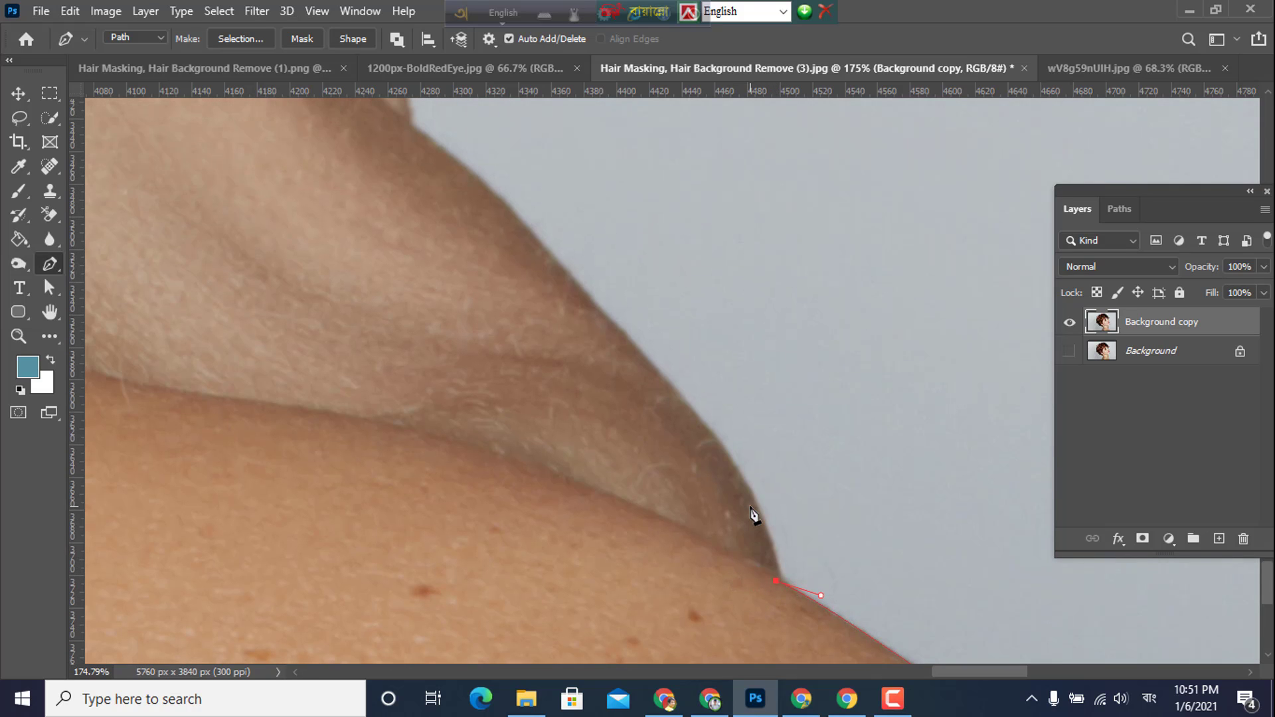
- Follow the skin fold's outer curve with the path up to the base of the neck
left_click_drag(673, 391, 573, 291)
left_click(673, 391, "alt")
left_click_drag(603, 391, 667, 579)
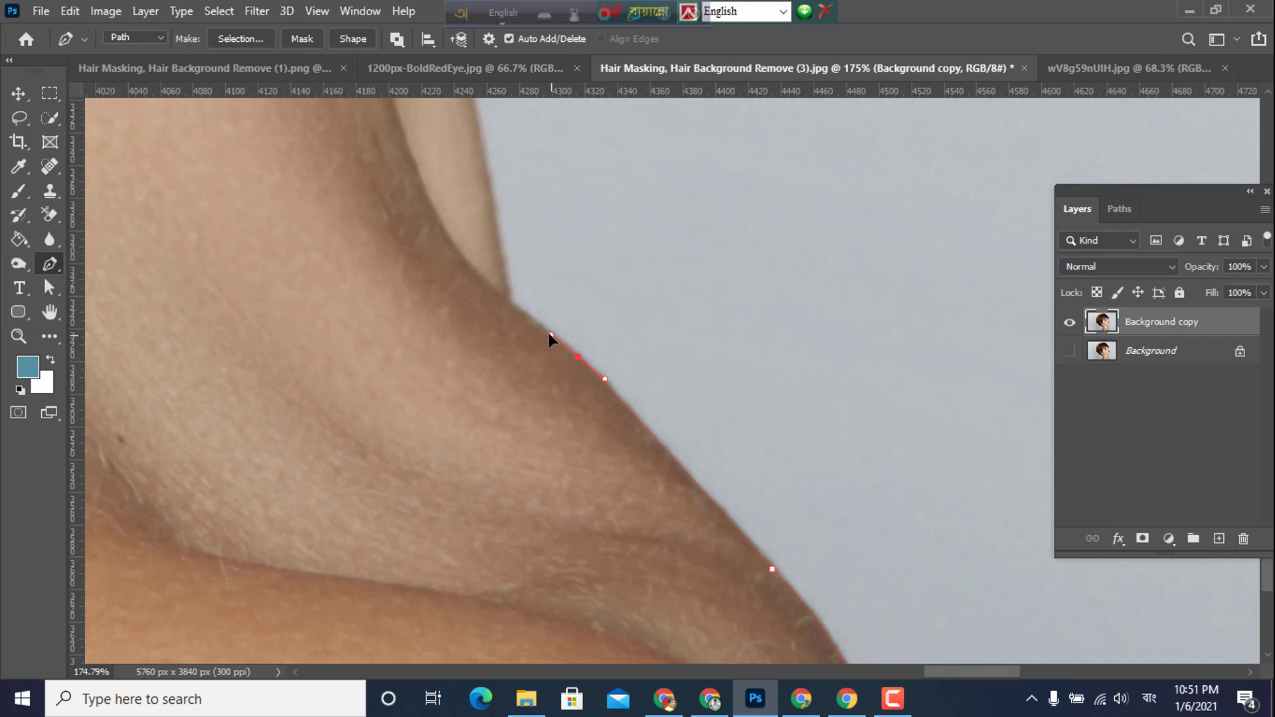
left_click_drag(648, 491, 765, 634)
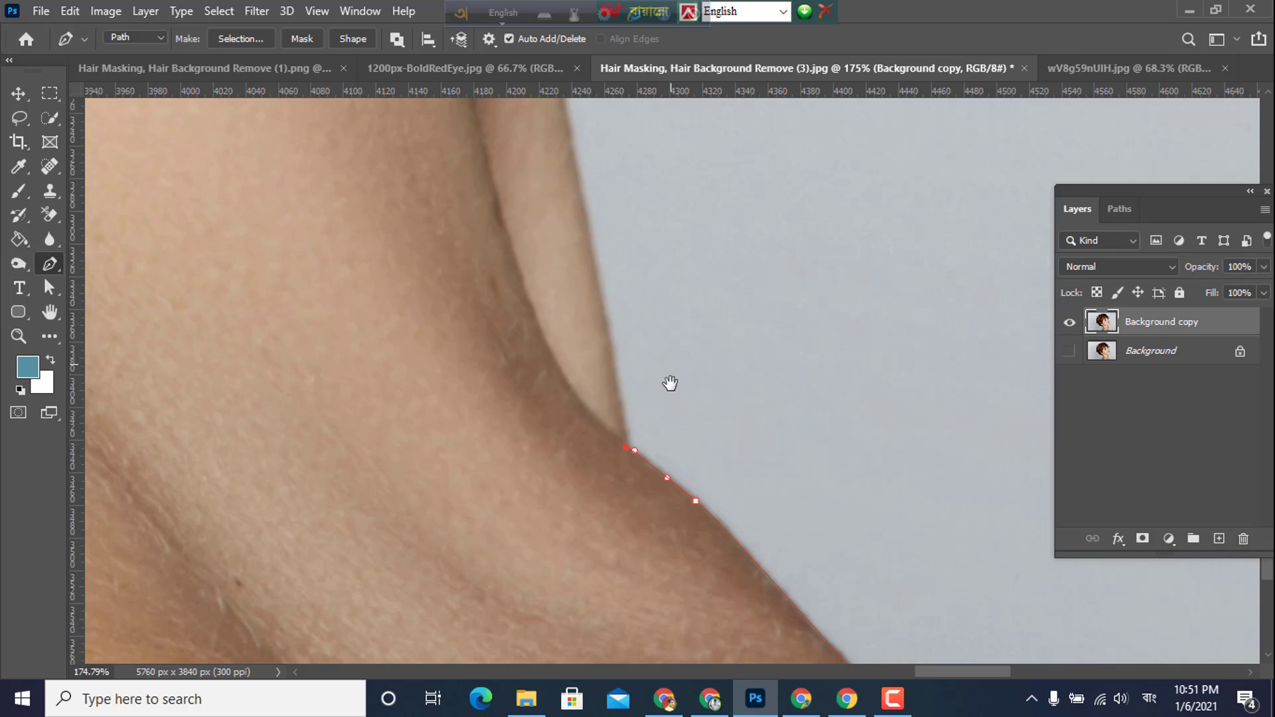
- Trace the lower front edge of the neck up to the inward notch with closely spaced anchors
left_click_drag(668, 381, 734, 529)
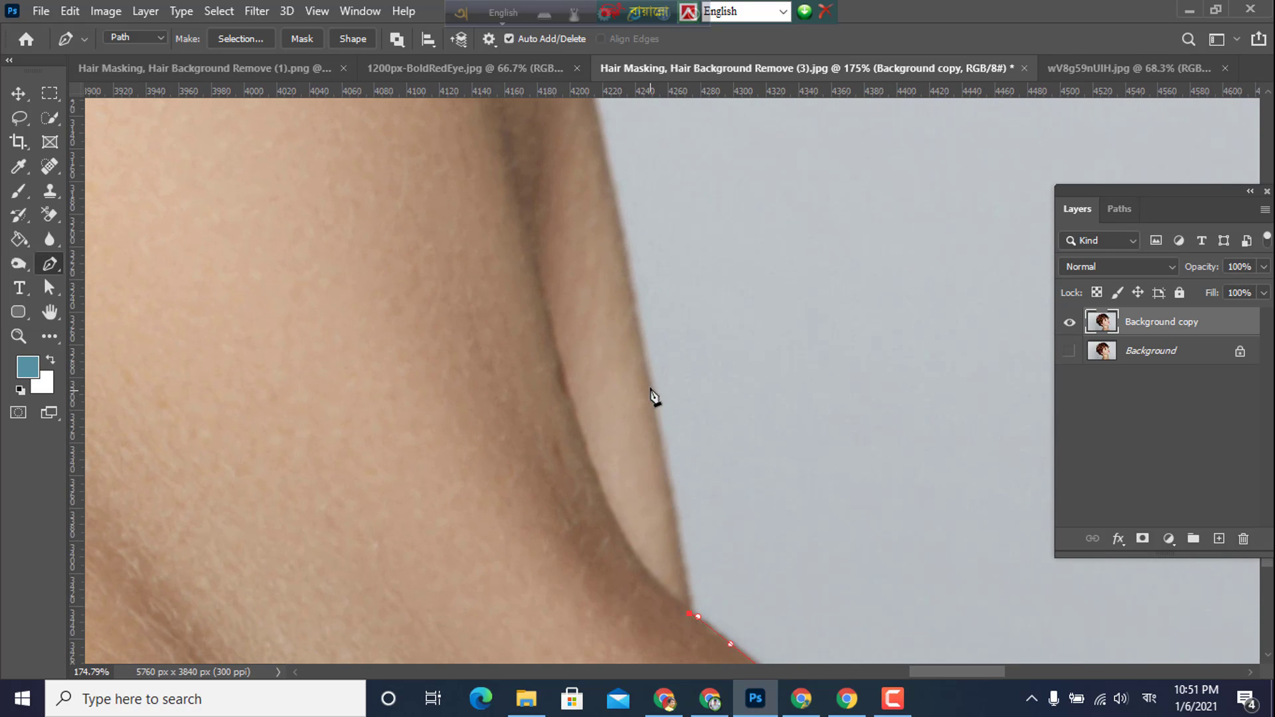
left_click_drag(648, 383, 708, 563)
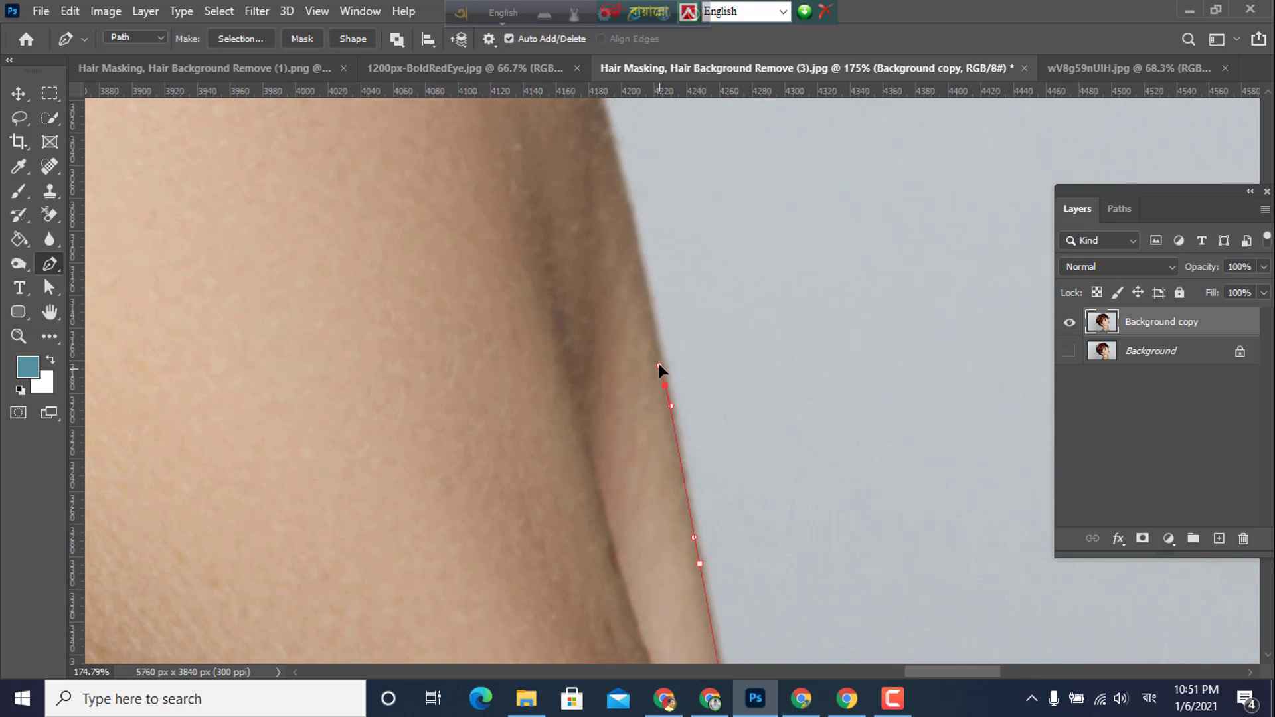
left_click_drag(690, 458, 740, 633)
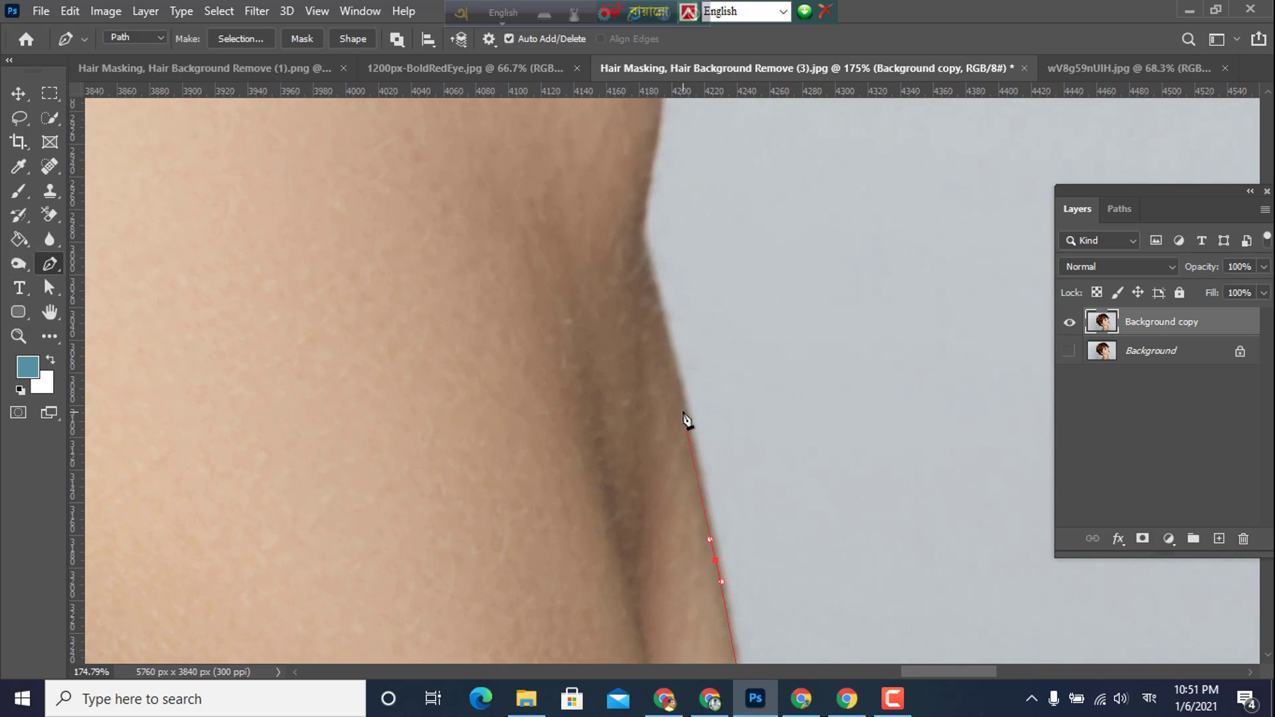
left_click_drag(676, 390, 735, 601)
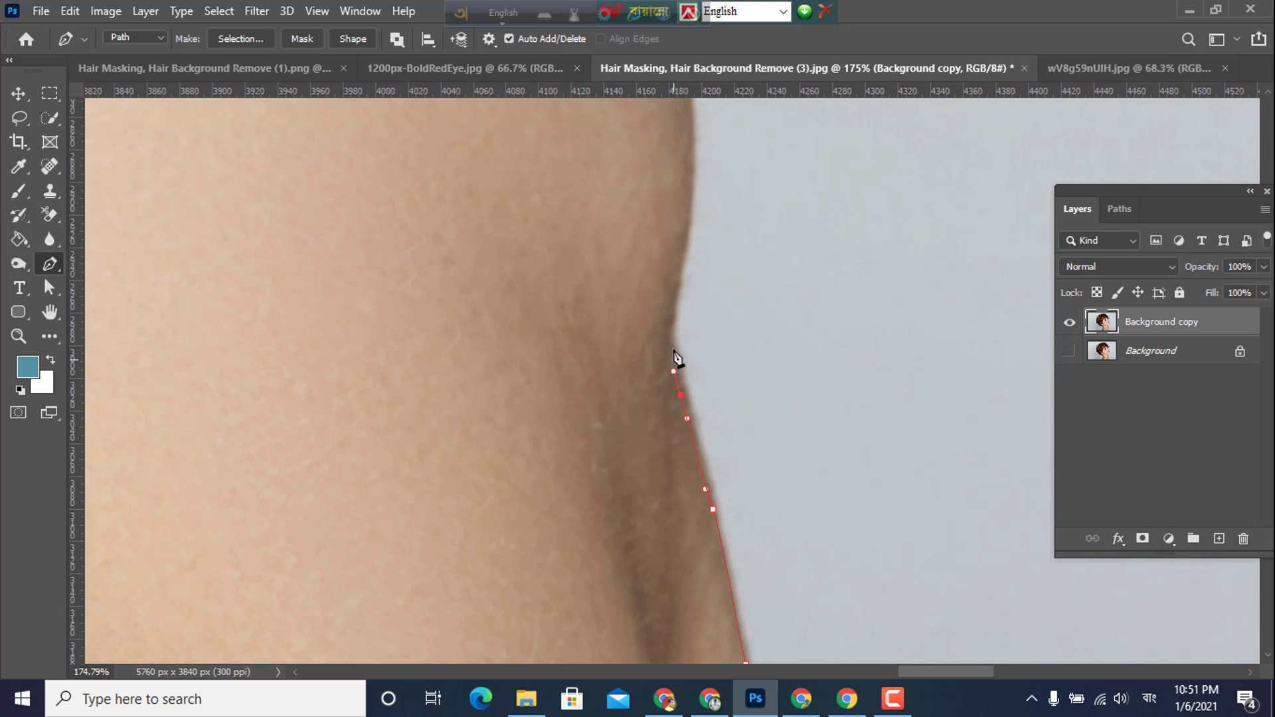
left_click_drag(672, 328, 751, 598)
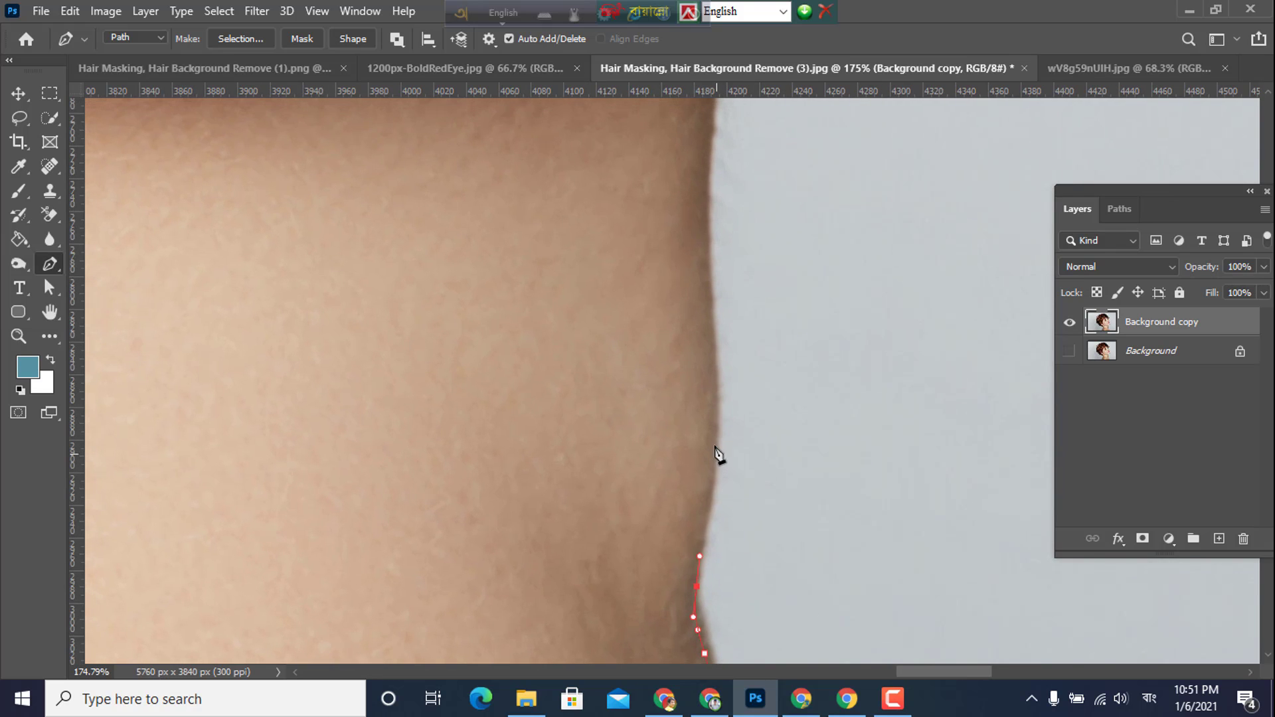
- Extend the path up the front of the neck to the corner where it meets the jaw, redoing one anchor
left_click_drag(715, 416, 712, 367)
left_click_drag(739, 509, 767, 624)
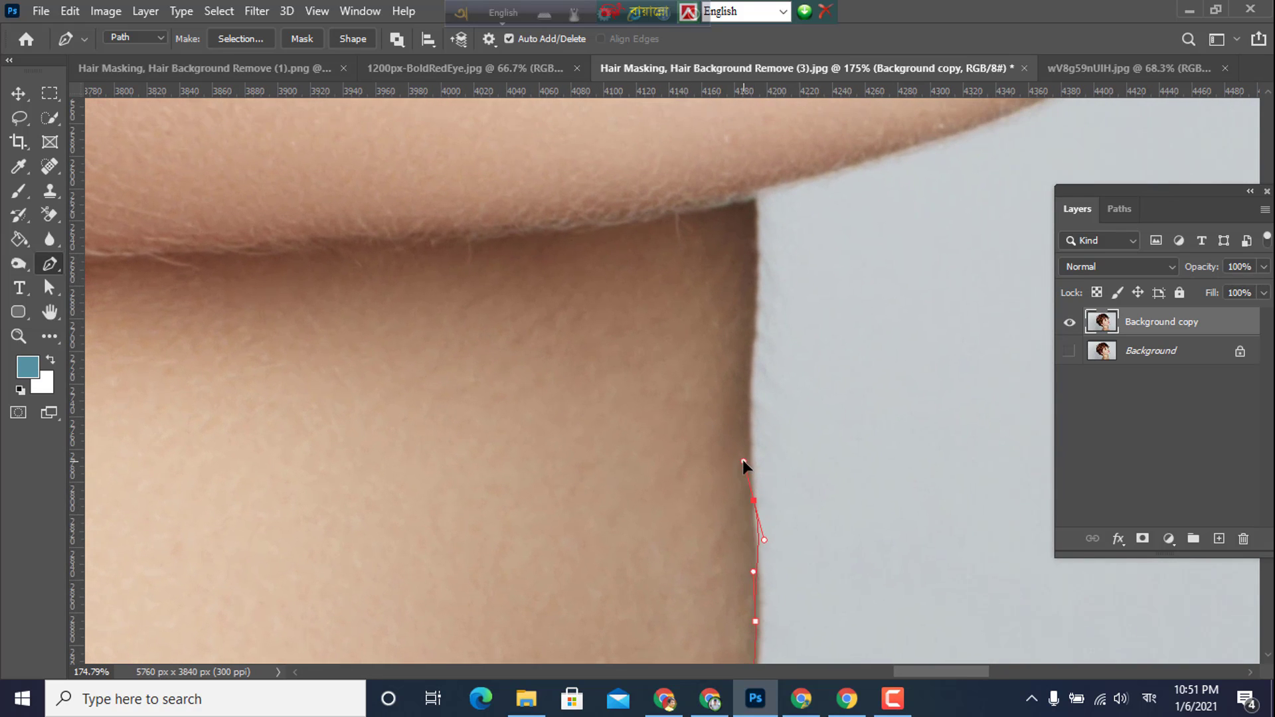
key("ctrl+z")
left_click_drag(738, 408, 740, 403)
scroll(757, 325, "up", 2)
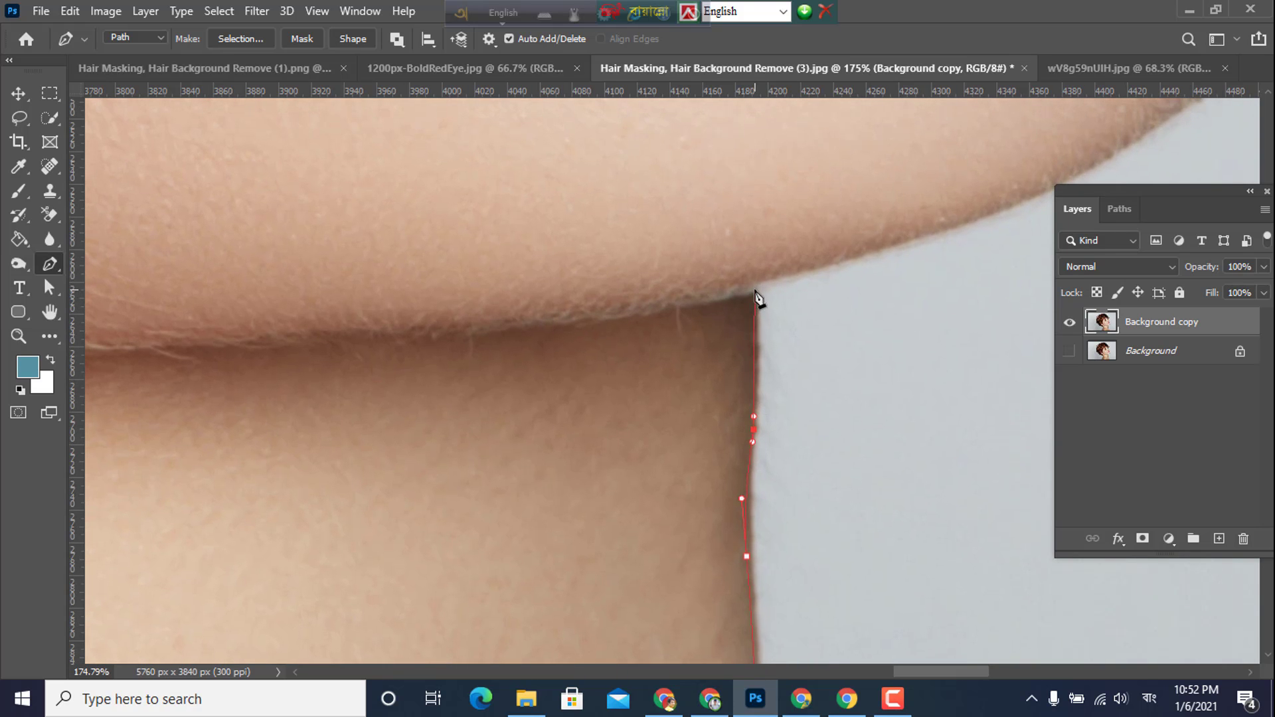
left_click(757, 297)
- Trace the underside of the jaw from the neck corner toward the chin
scroll(764, 332, "down", 3)
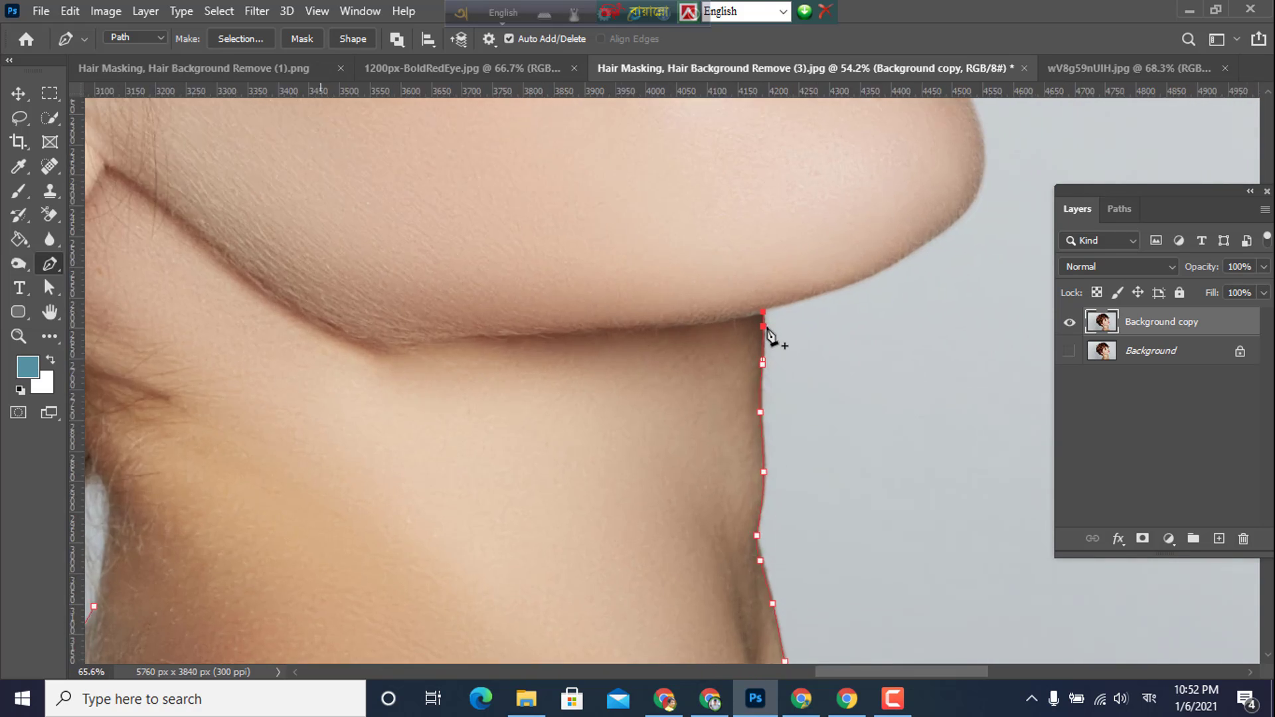
scroll(825, 276, "up", 3)
scroll(825, 512, "up", 4)
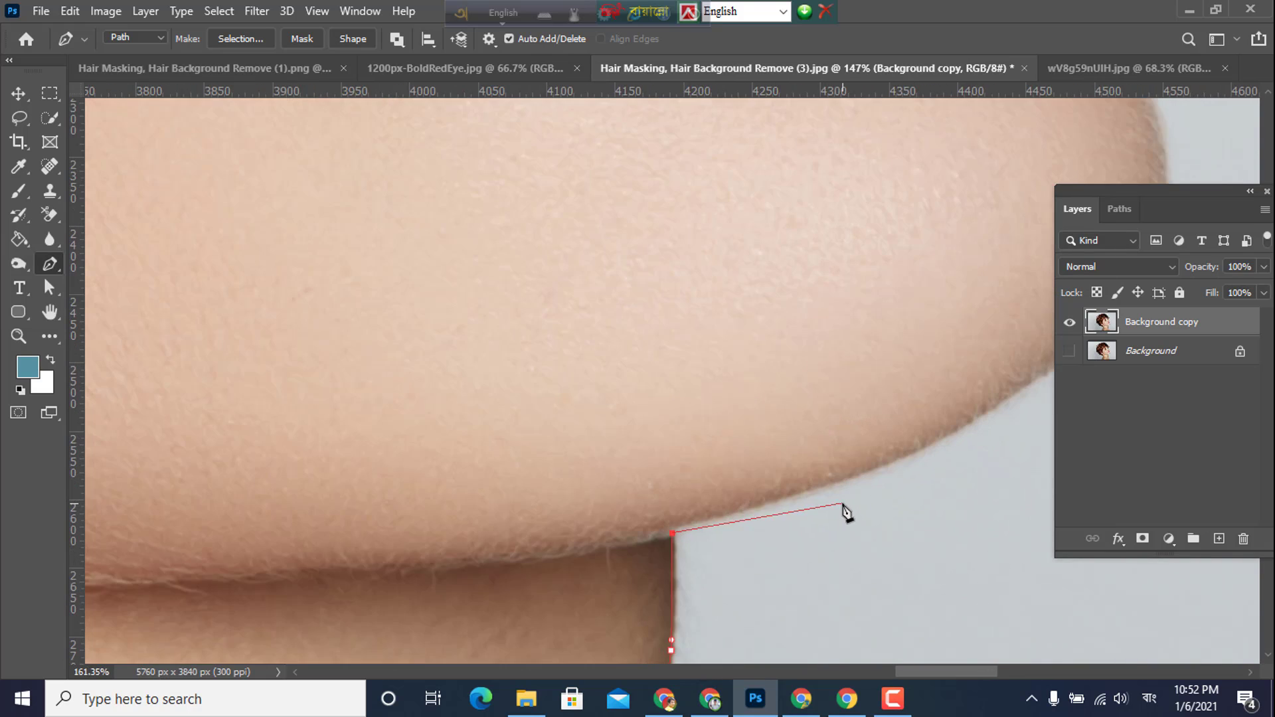
scroll(844, 508, "up", 1)
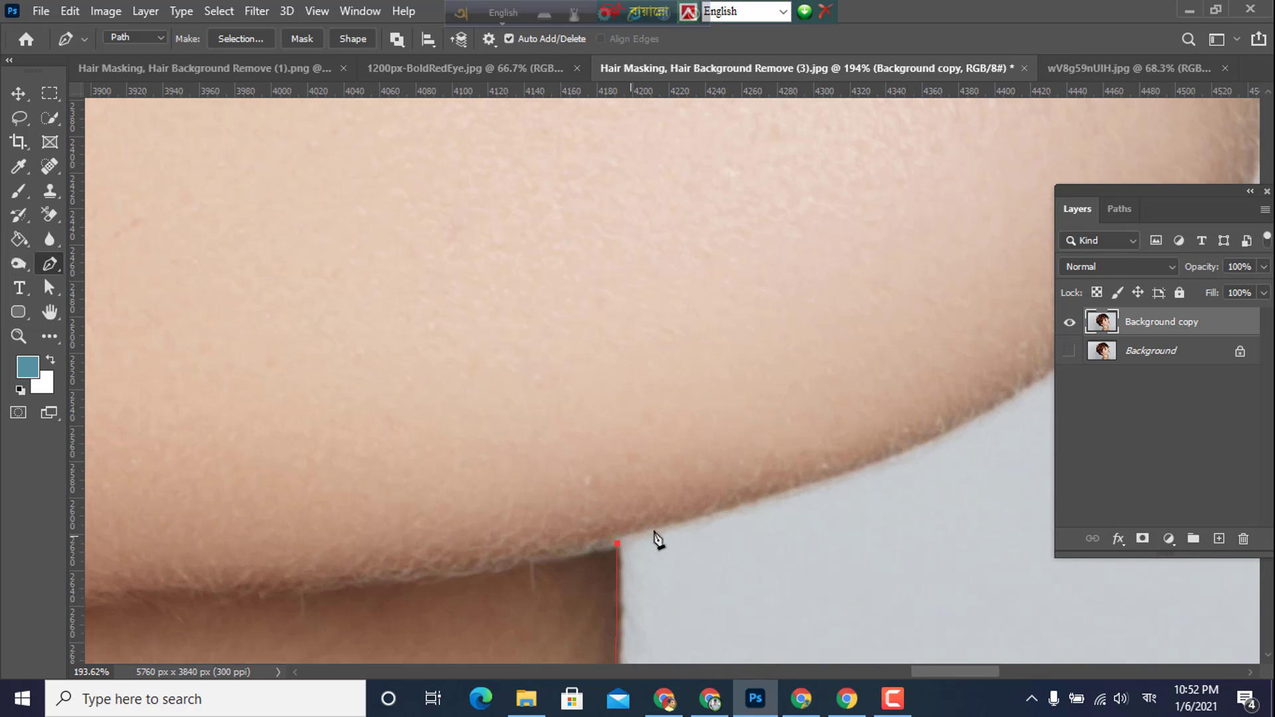
left_click_drag(687, 519, 703, 520)
left_click_drag(783, 552, 698, 622)
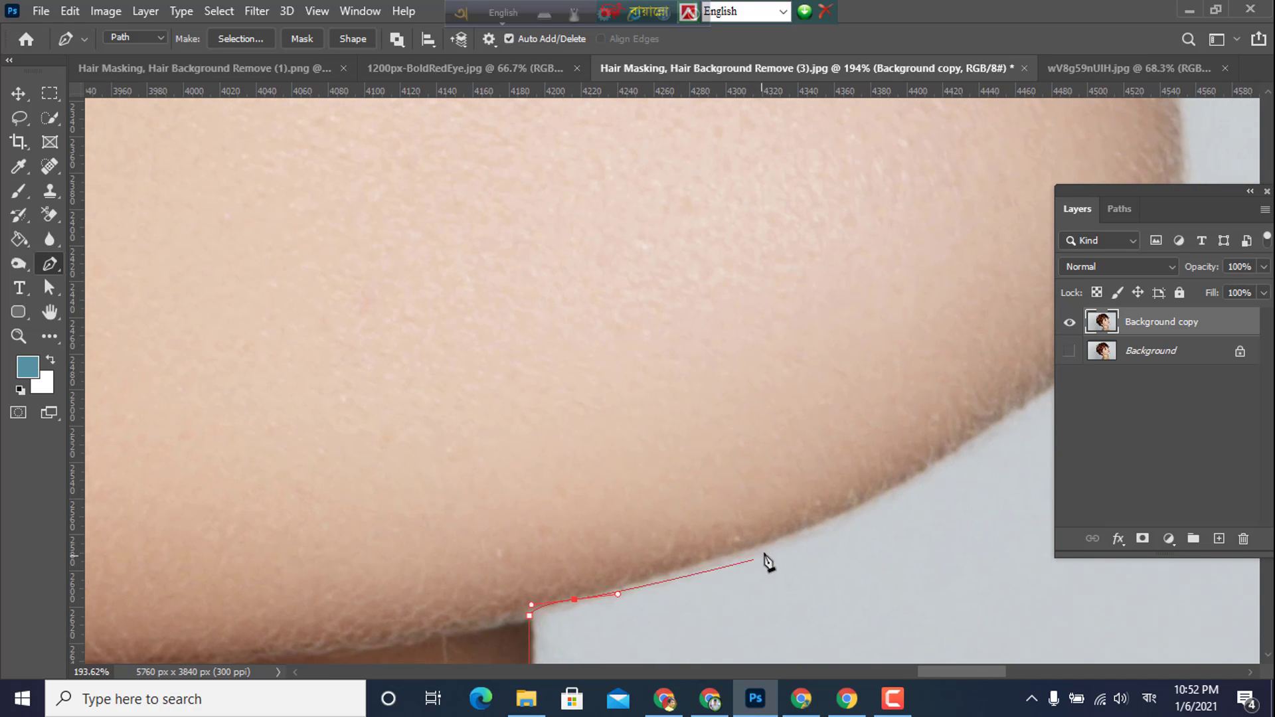
left_click_drag(790, 531, 735, 634)
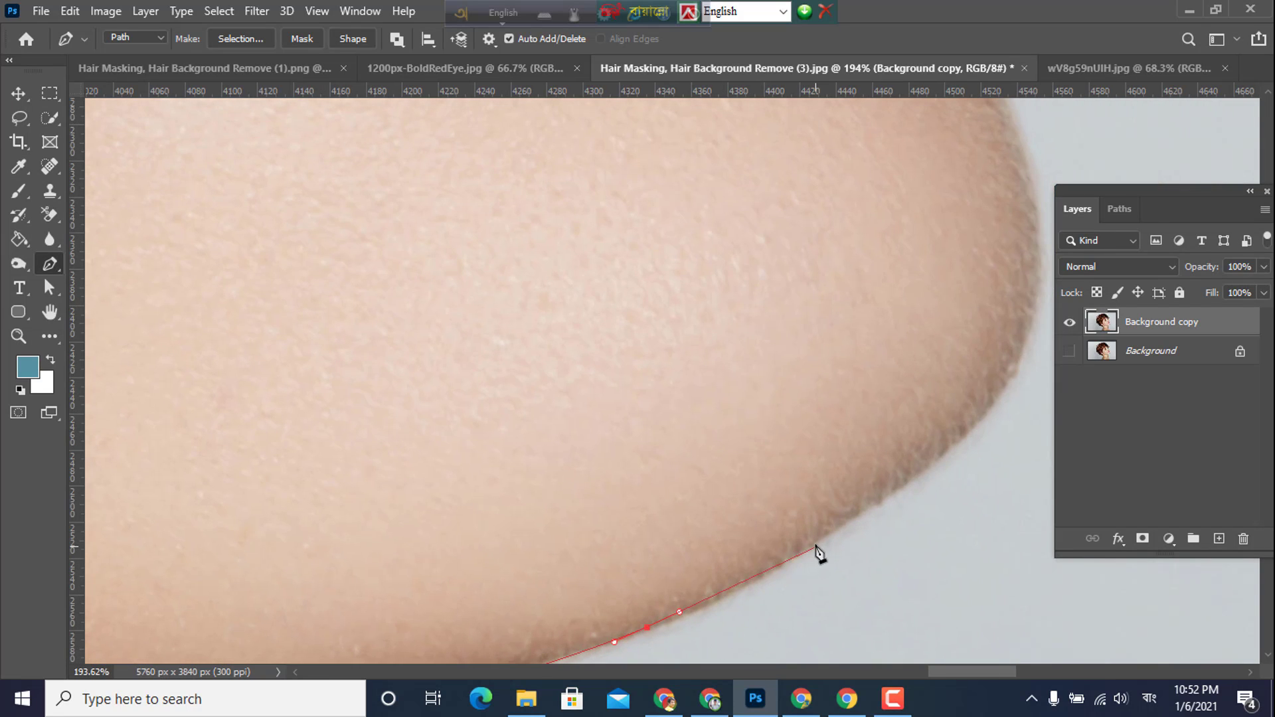
- Carry the path along the lower curve of the chin, adjusting the anchor handles to fit the edge
left_click_drag(815, 545, 851, 515)
left_click_drag(859, 566, 737, 618)
left_click(835, 495)
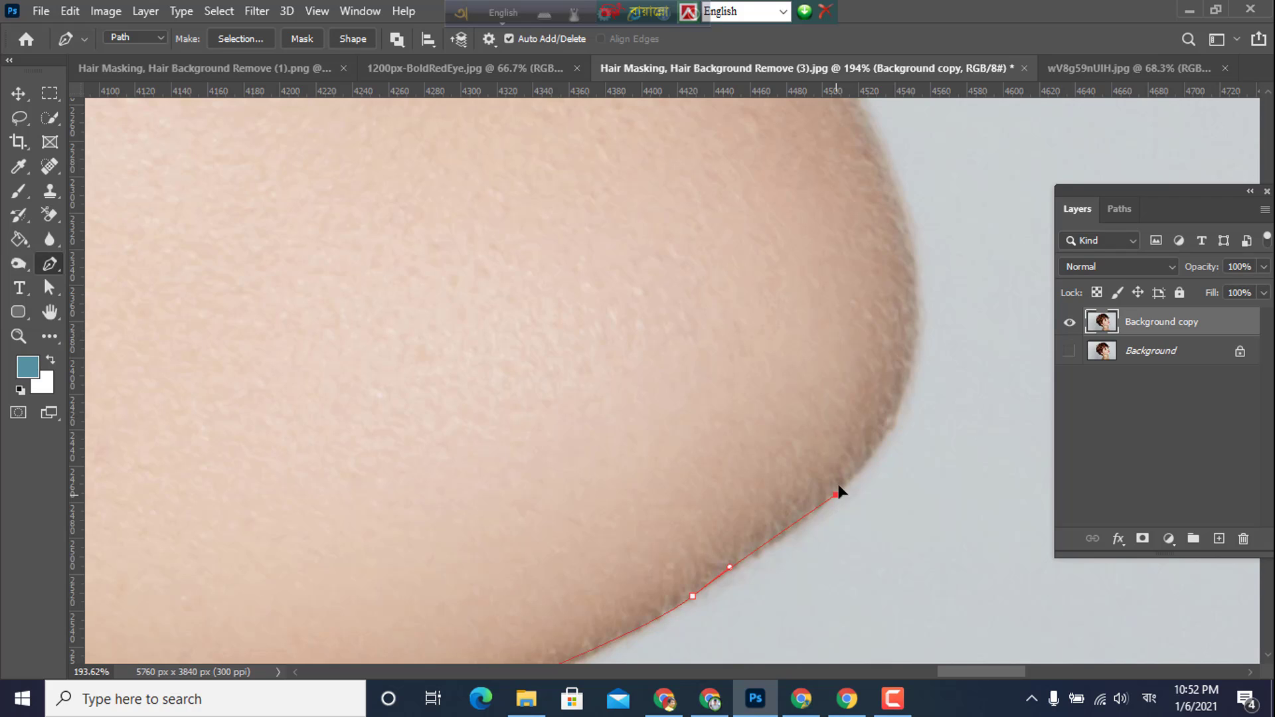
mouse_move(838, 491)
left_mouse_down()
mouse_move(855, 459)
mouse_move(854, 471)
left_mouse_up()
left_click_drag(730, 567, 731, 568)
- Trace around the tip of the chin and up the face edge to just below the lower lip
left_click_drag(887, 453, 866, 548)
left_click_drag(899, 420, 904, 315)
left_click_drag(900, 492, 945, 672)
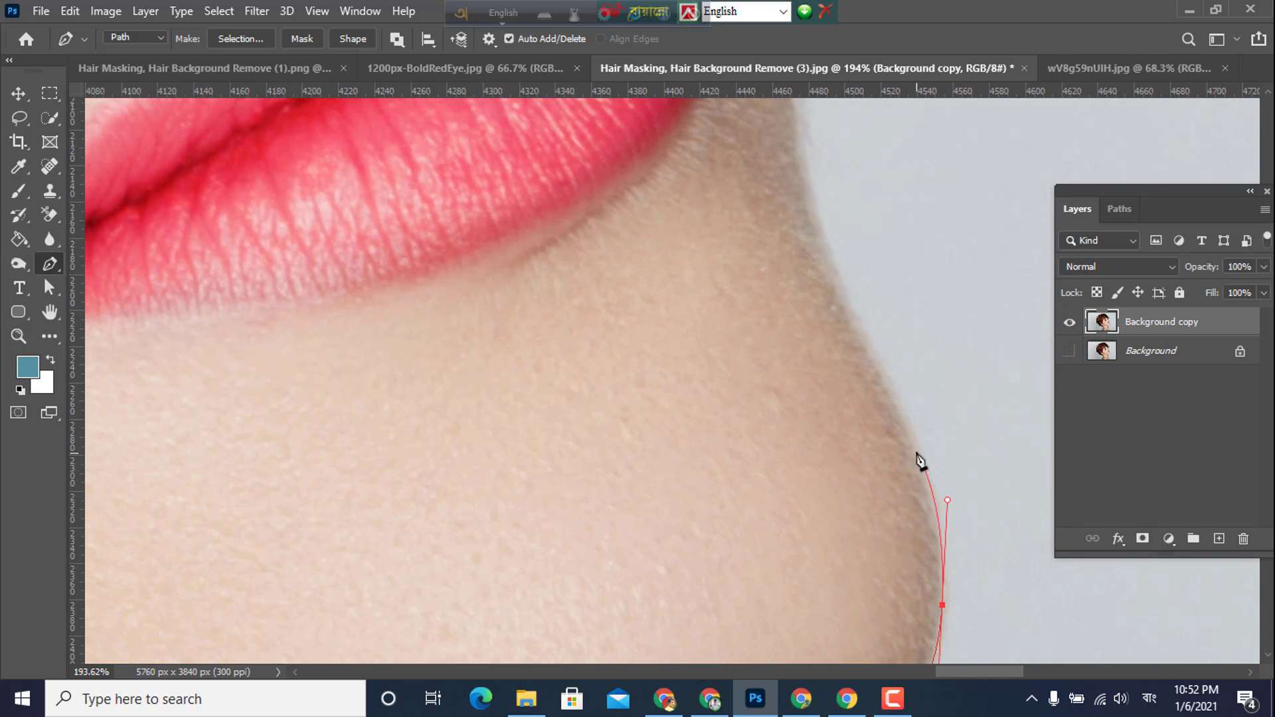
left_click_drag(894, 411, 894, 411)
left_click_drag(917, 539, 929, 673)
left_click_drag(839, 404, 819, 344)
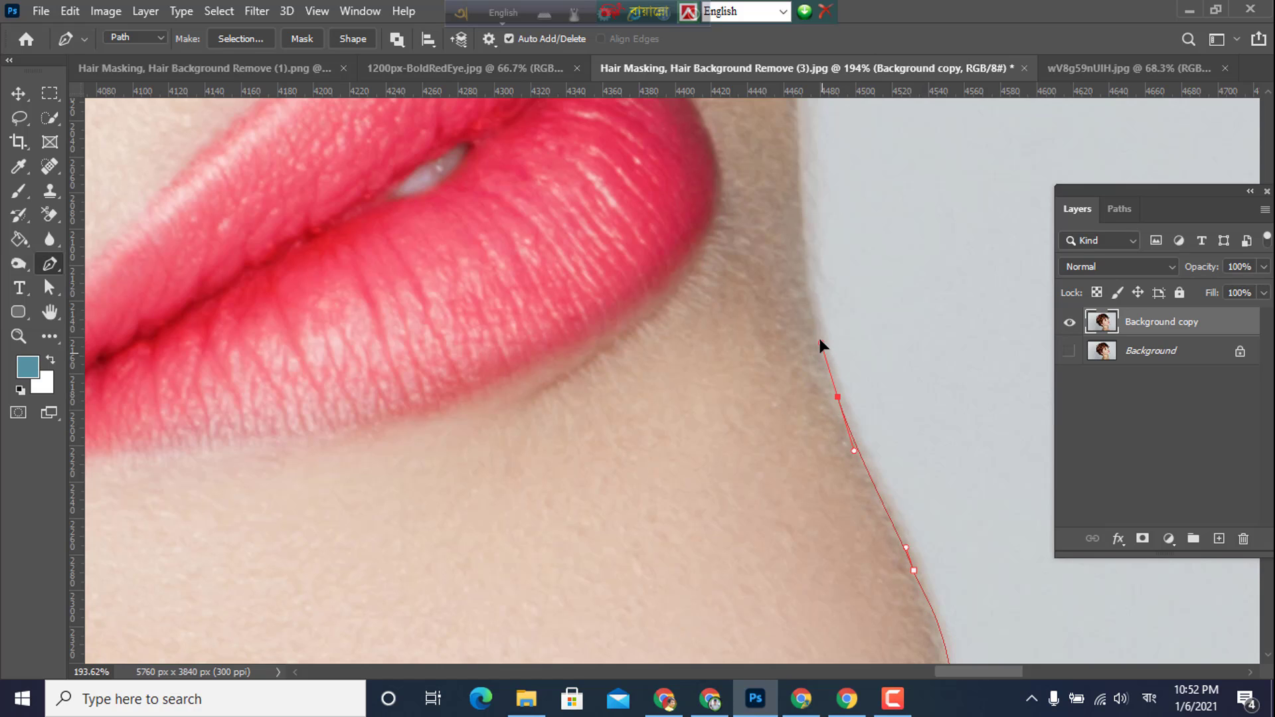
- Continue the path up the face edge beside the lips, from below the lower lip to above the upper lip
left_click_drag(787, 482, 796, 595)
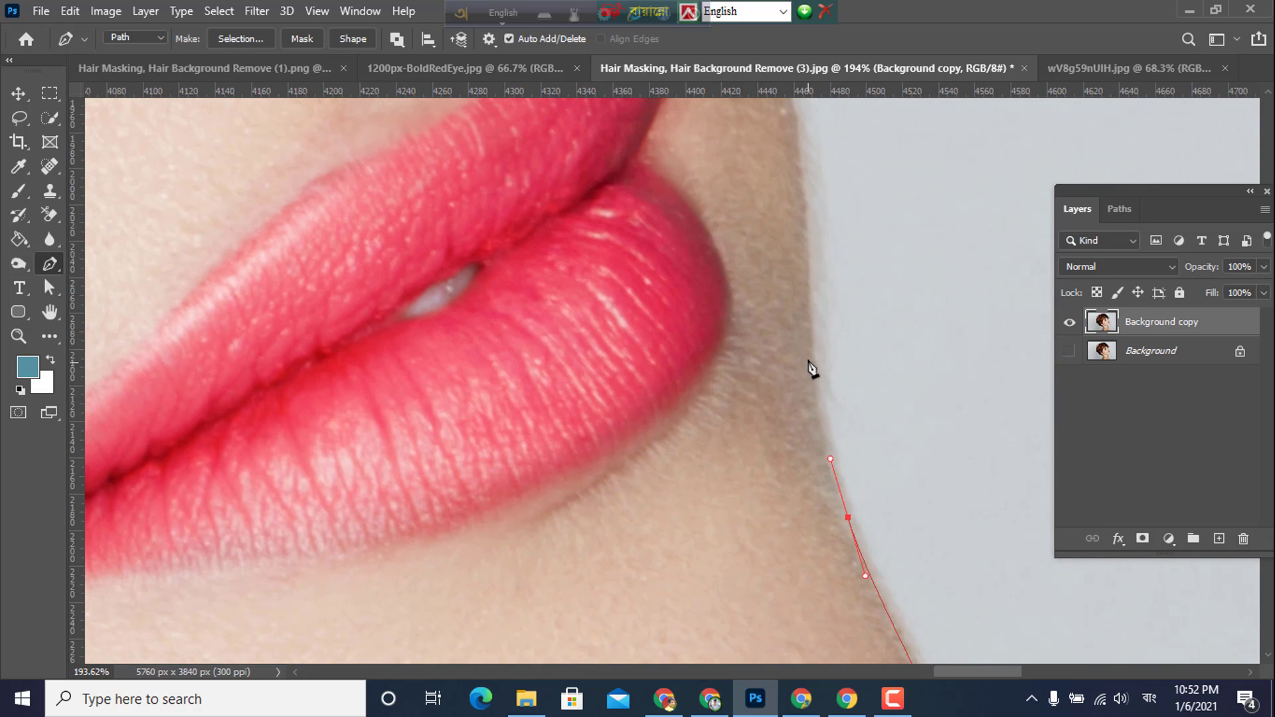
left_click_drag(808, 352, 814, 320)
left_click_drag(807, 365, 823, 456)
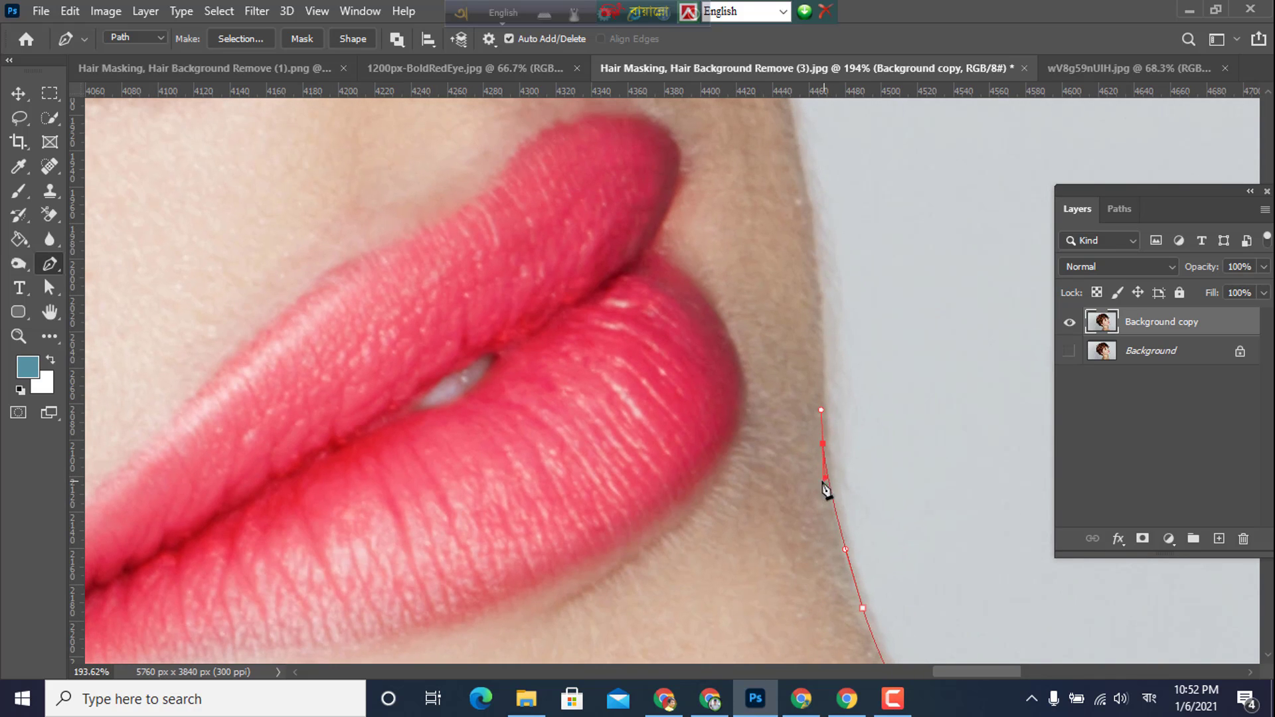
left_click_drag(872, 466, 878, 574)
left_click_drag(831, 390, 797, 521)
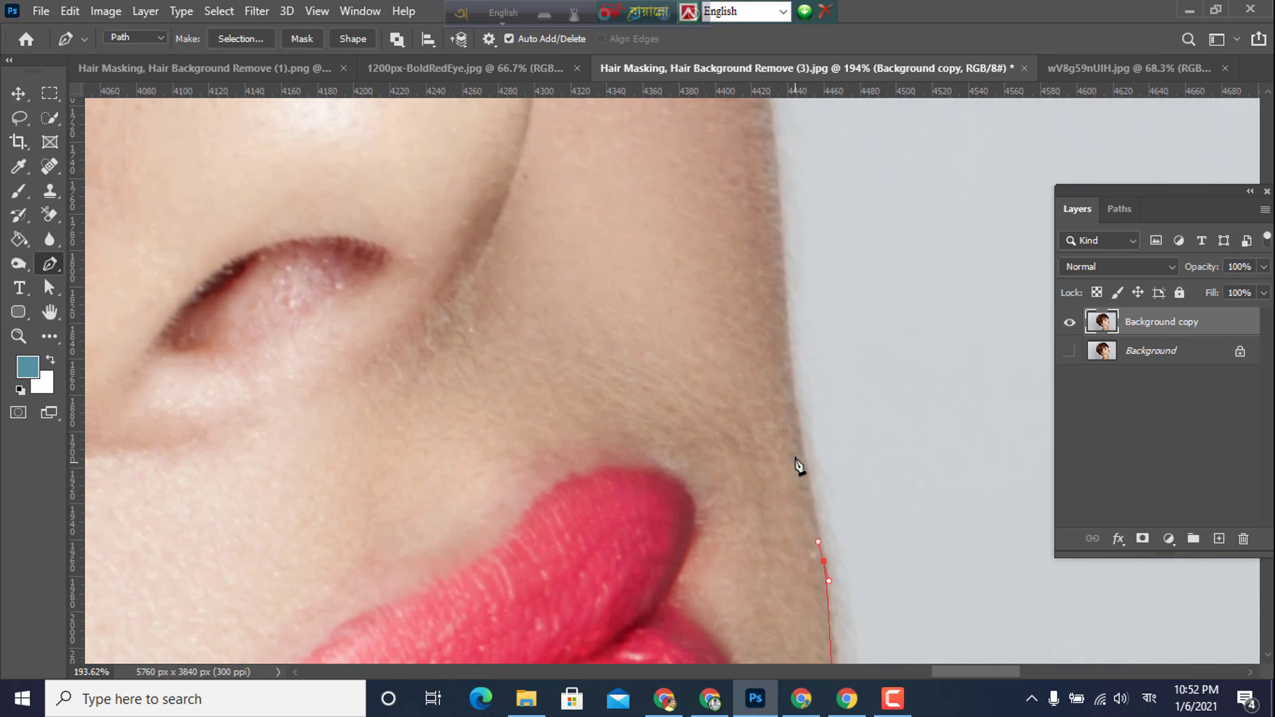
- Redo the misplaced anchor above the lips and trace the face edge up alongside the nose
key("ctrl+z")
left_click_drag(795, 396, 791, 363)
left_click_drag(790, 367, 784, 550)
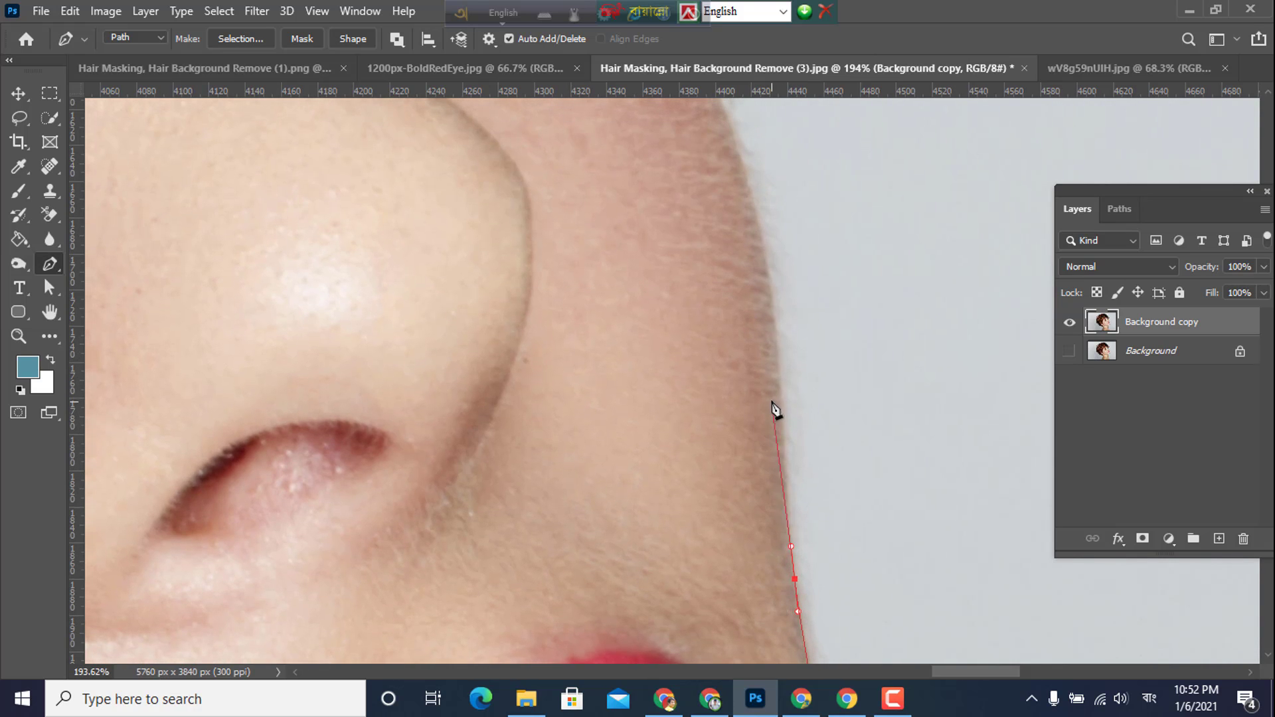
left_click_drag(772, 393, 774, 361)
left_click_drag(805, 541, 831, 654)
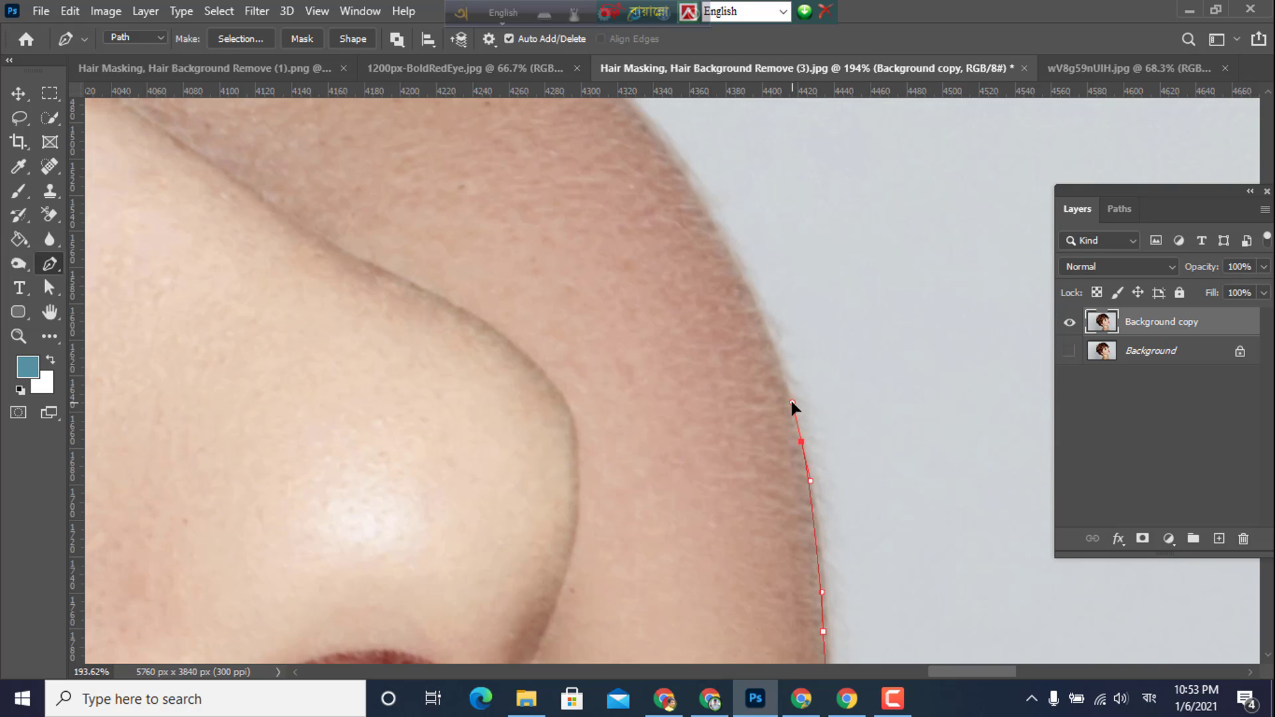
- Trace the curve of the far cheek up to the skin edge just below the outer corner of the eye
left_click_drag(791, 407, 831, 566)
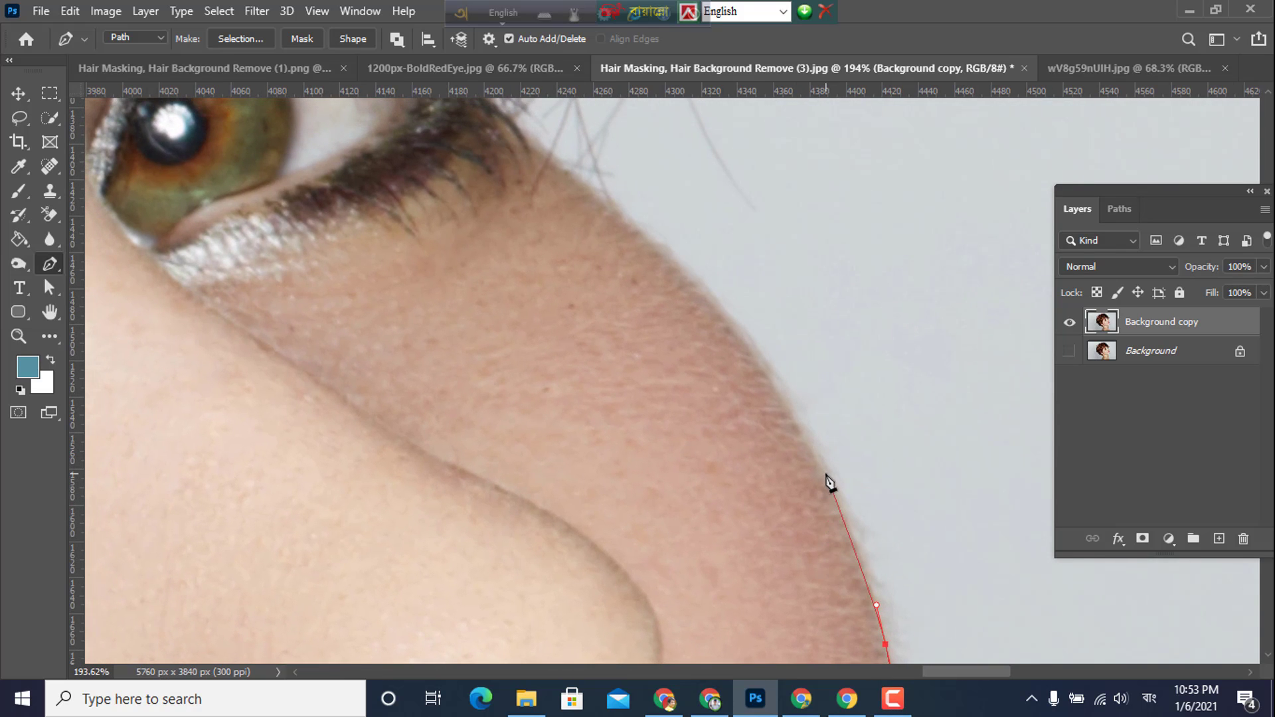
left_click_drag(820, 506, 870, 618)
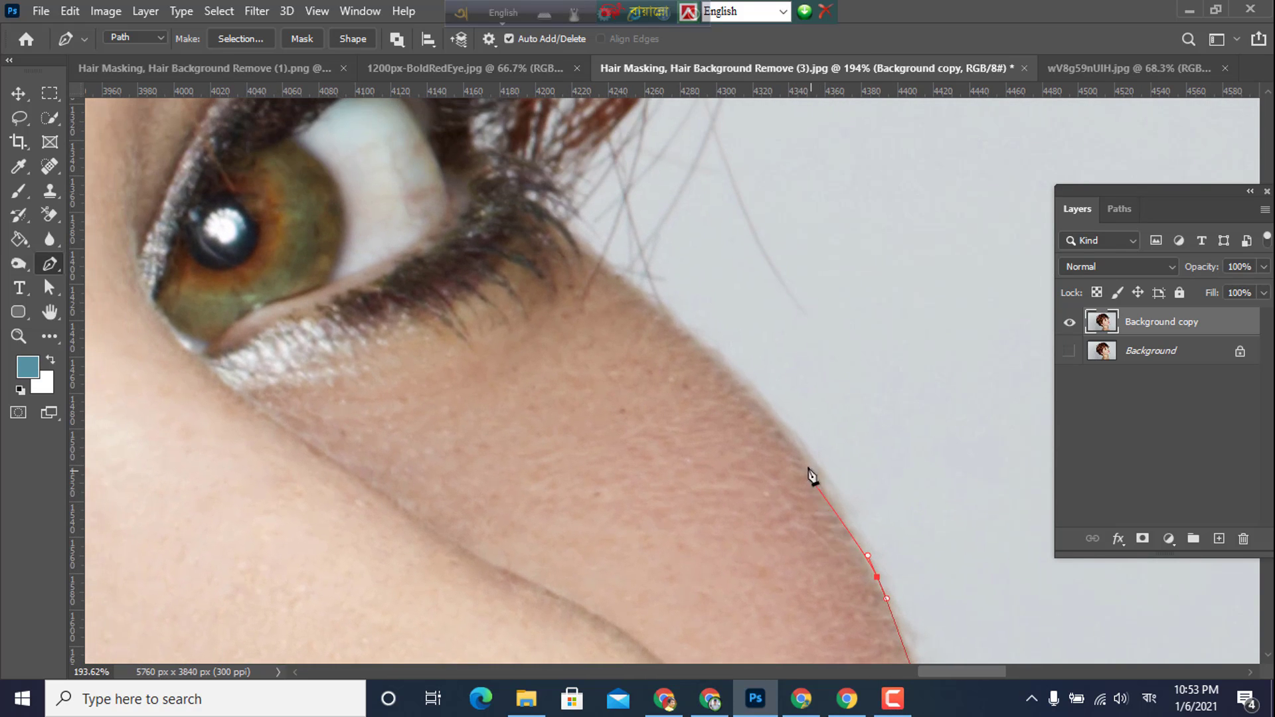
left_click_drag(789, 428, 783, 425)
left_click_drag(770, 470, 808, 651)
left_click_drag(735, 546, 740, 554)
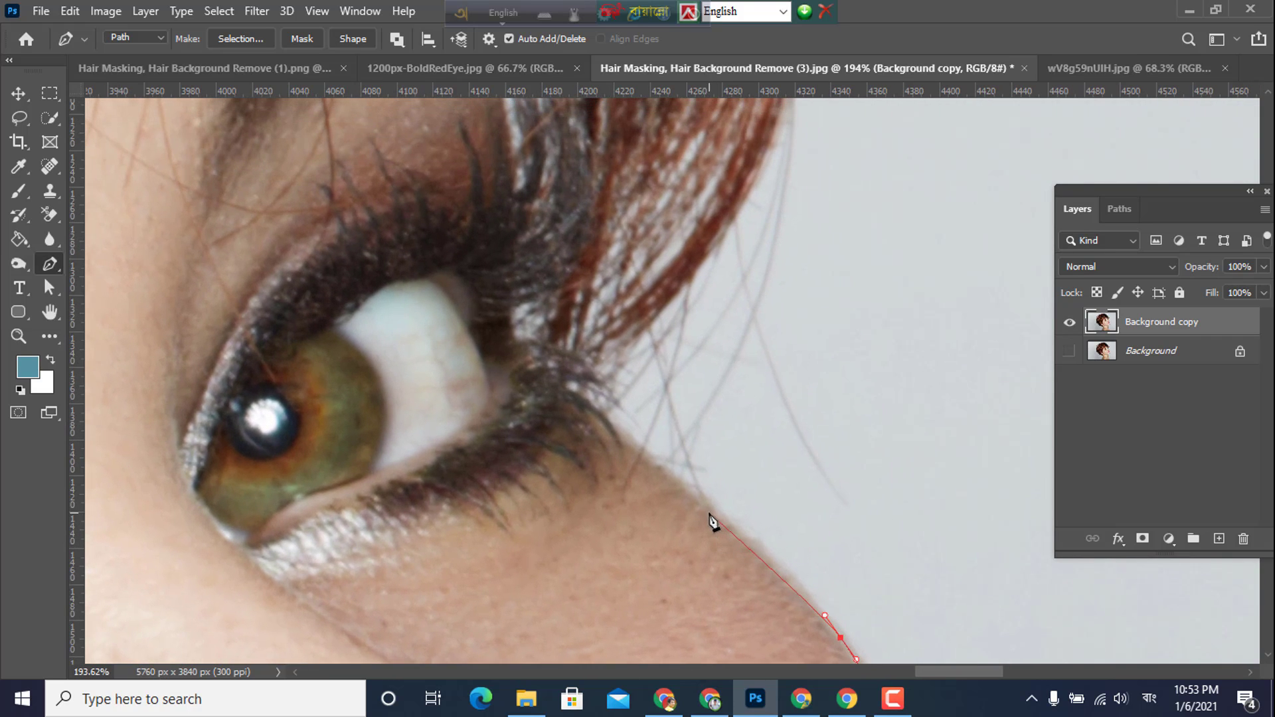
scroll(760, 510, "down", 5)
key("super")
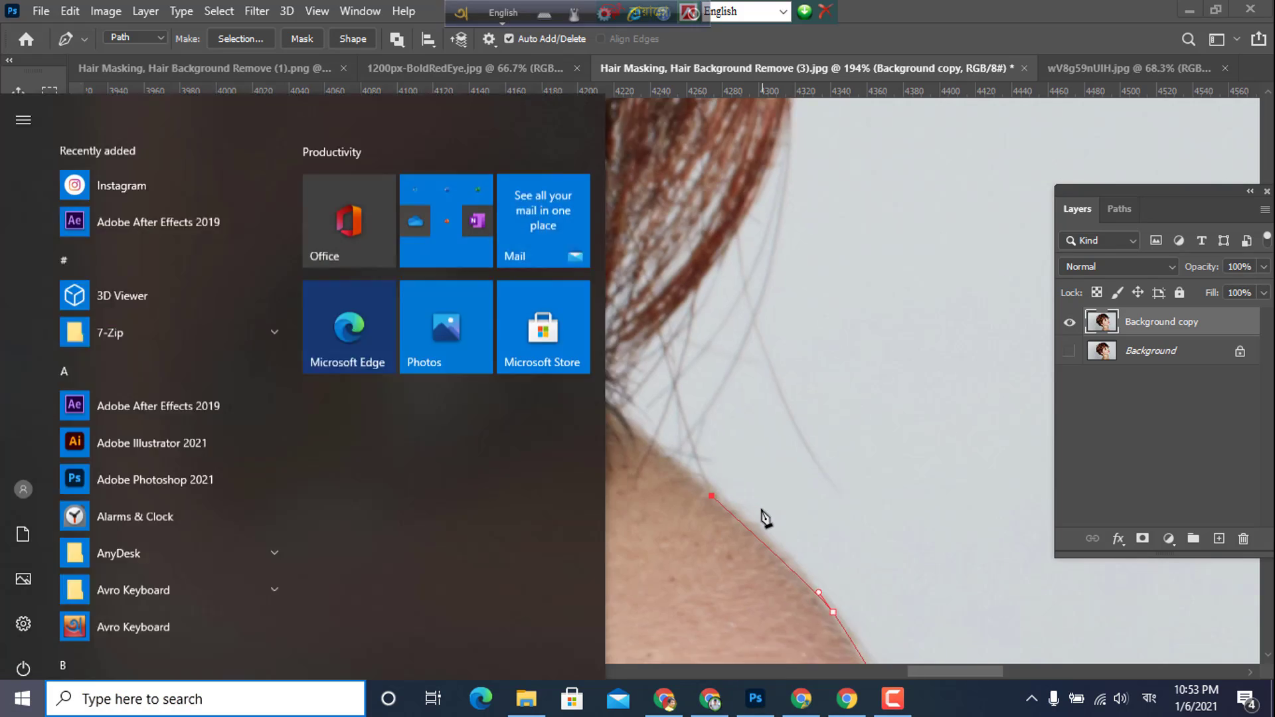
key("super")
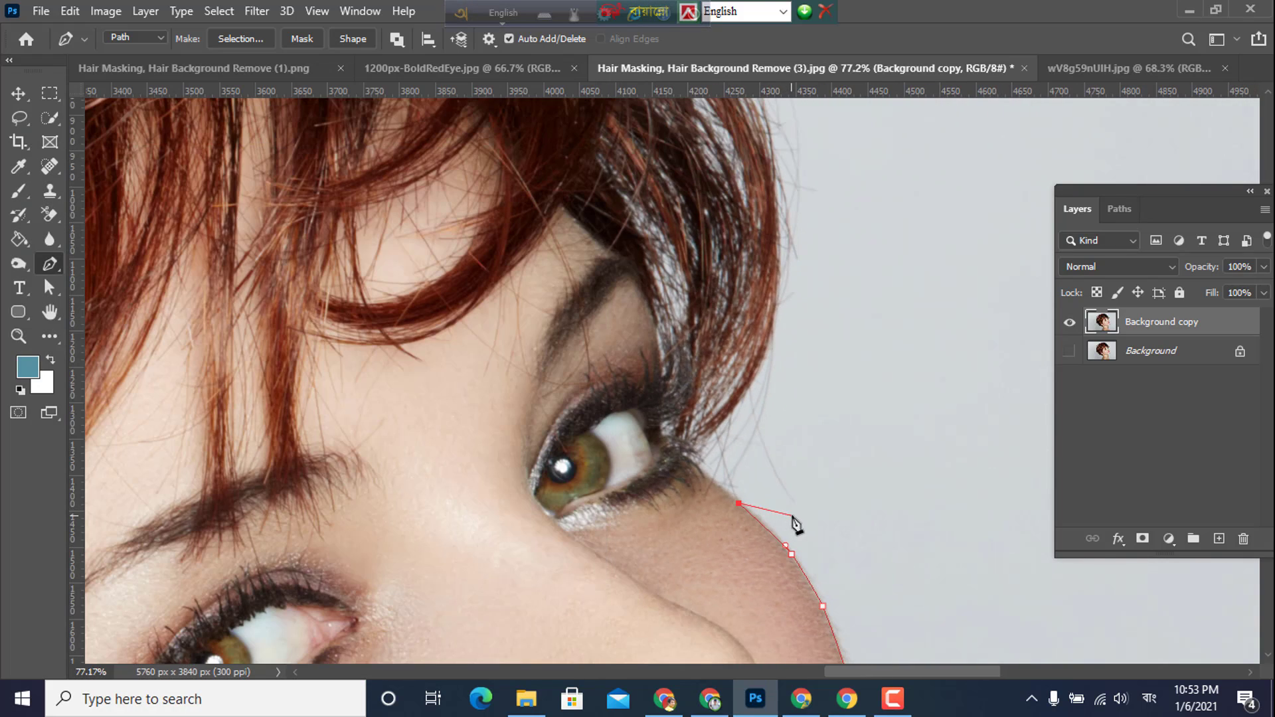
- Route the path outside the canvas around the lower background and close it with a curve at the starting anchor on the nape
scroll(798, 525, "down", 6)
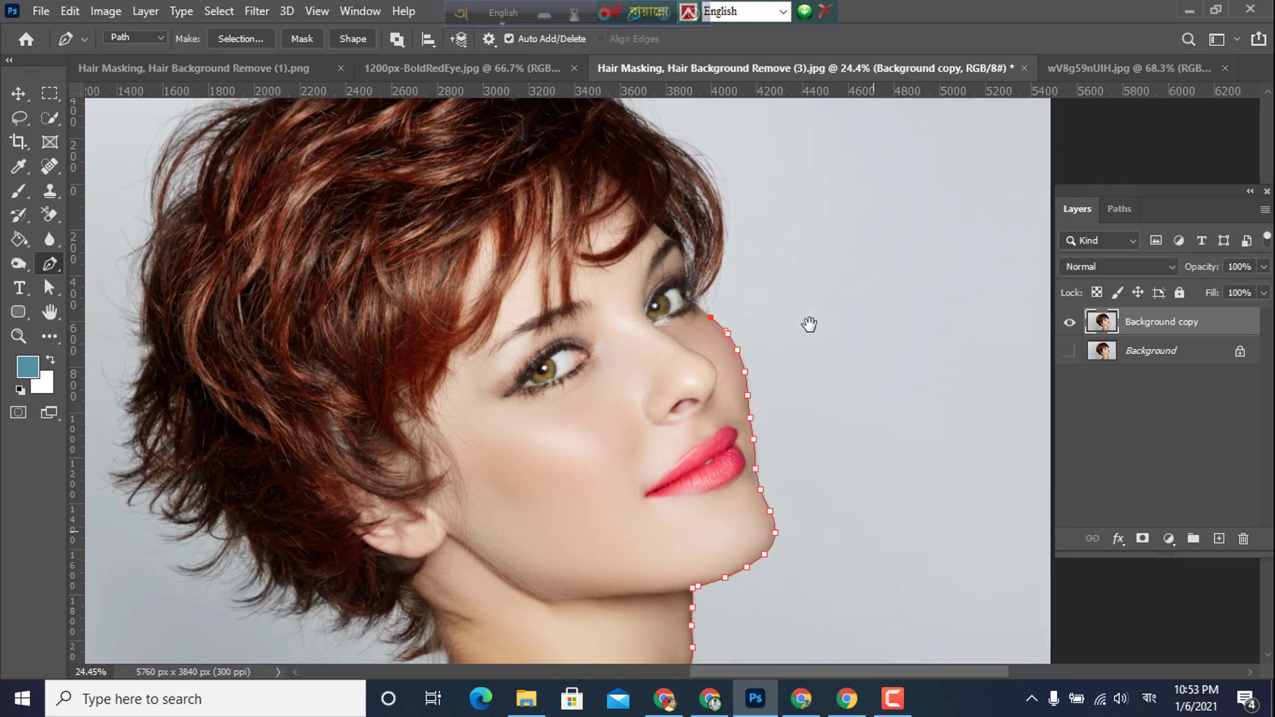
left_click(1047, 319)
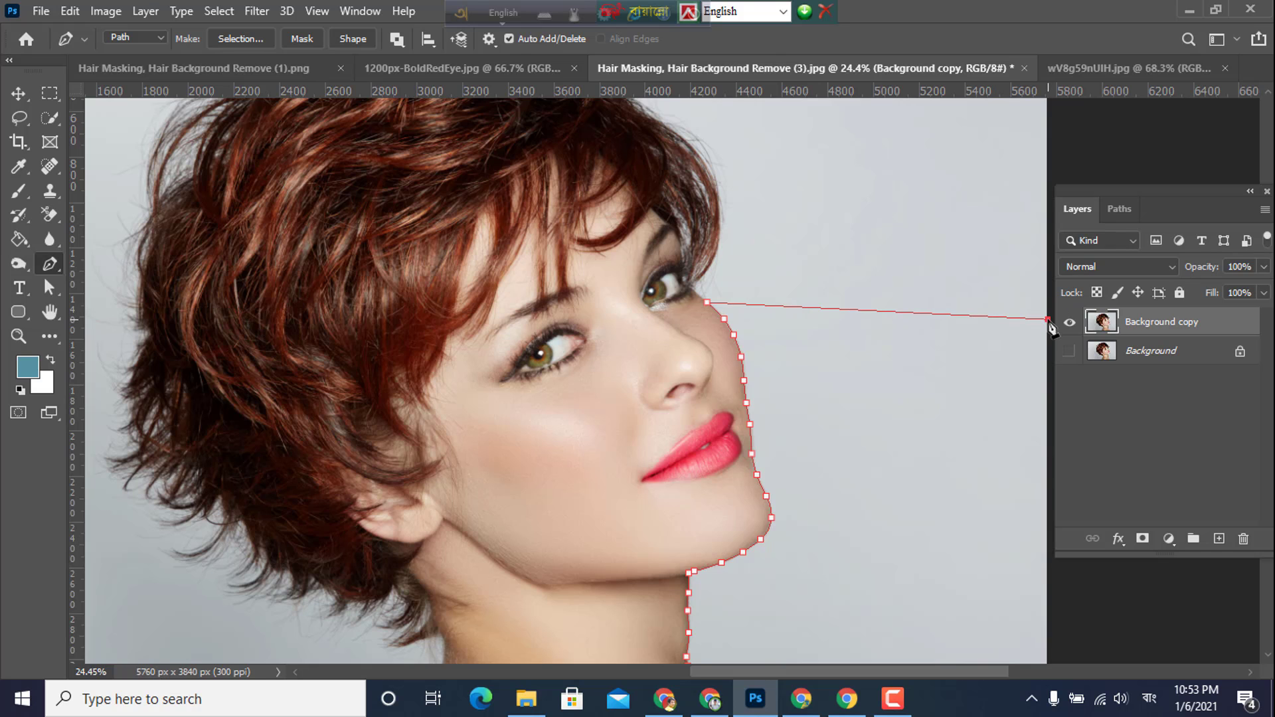
scroll(1026, 564, "down", 2)
scroll(1026, 597, "down", 4)
left_click(1105, 653)
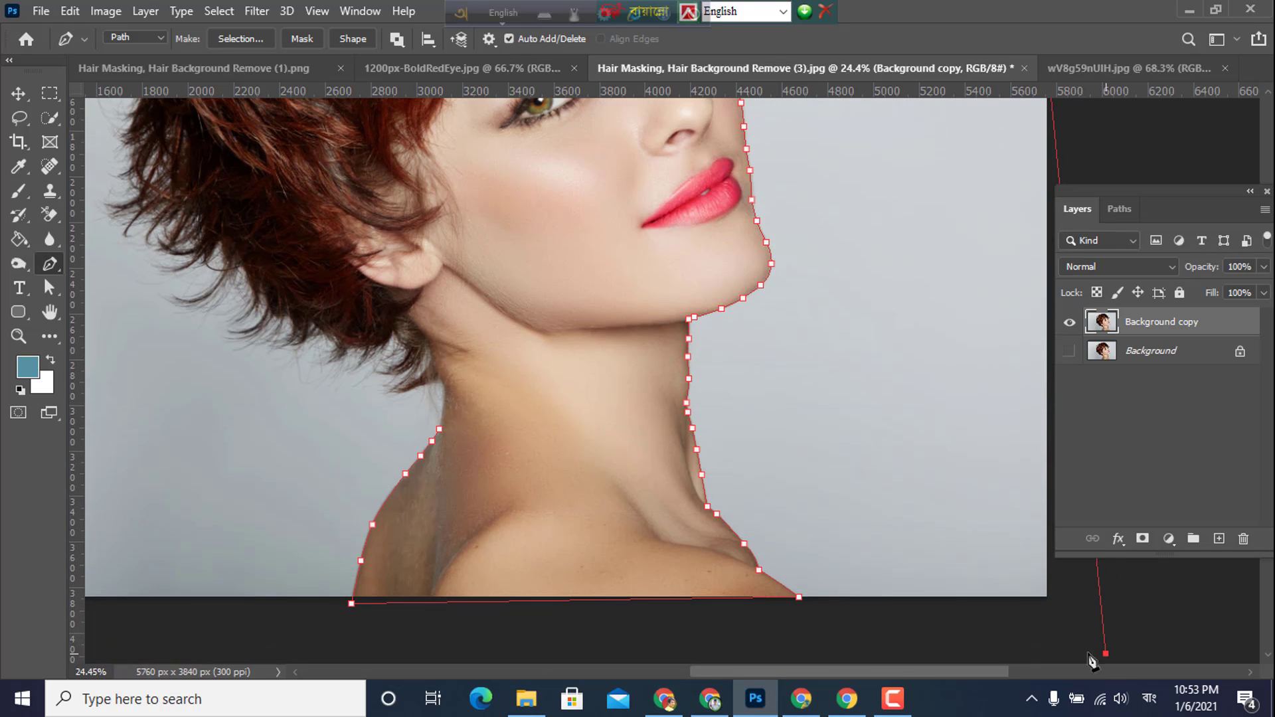
left_click_drag(500, 637, 922, 615)
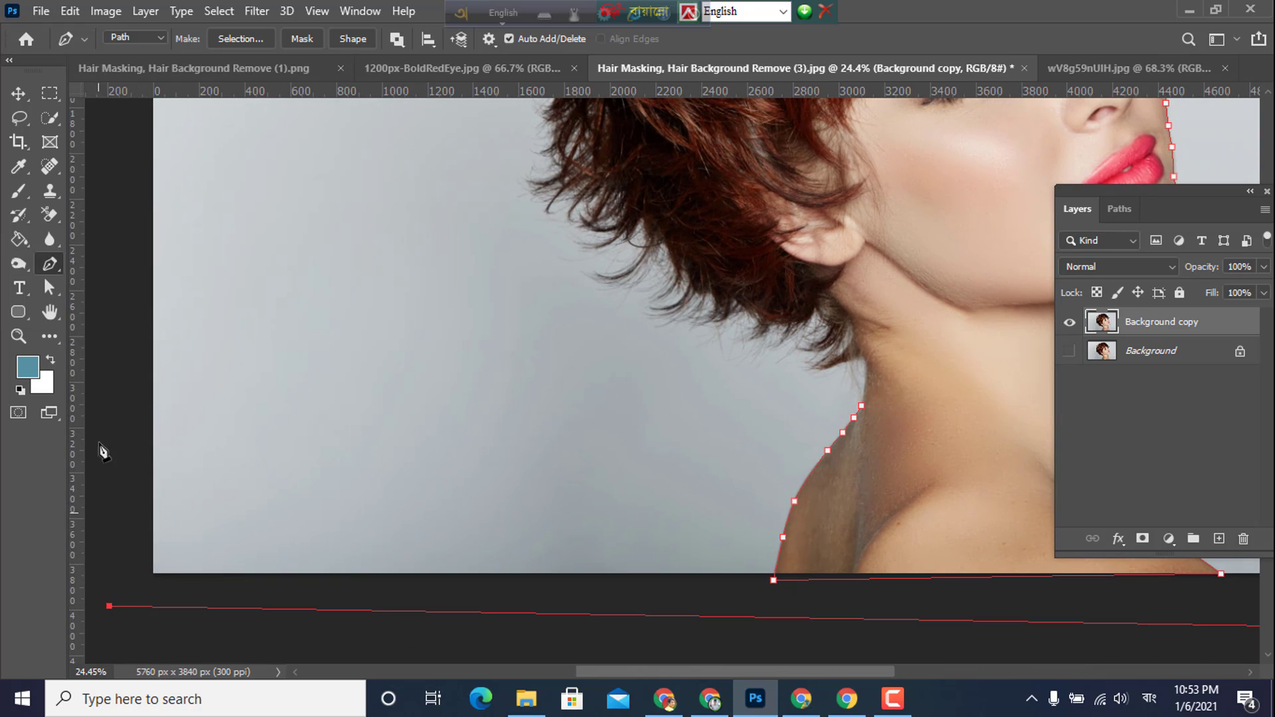
left_click(113, 184)
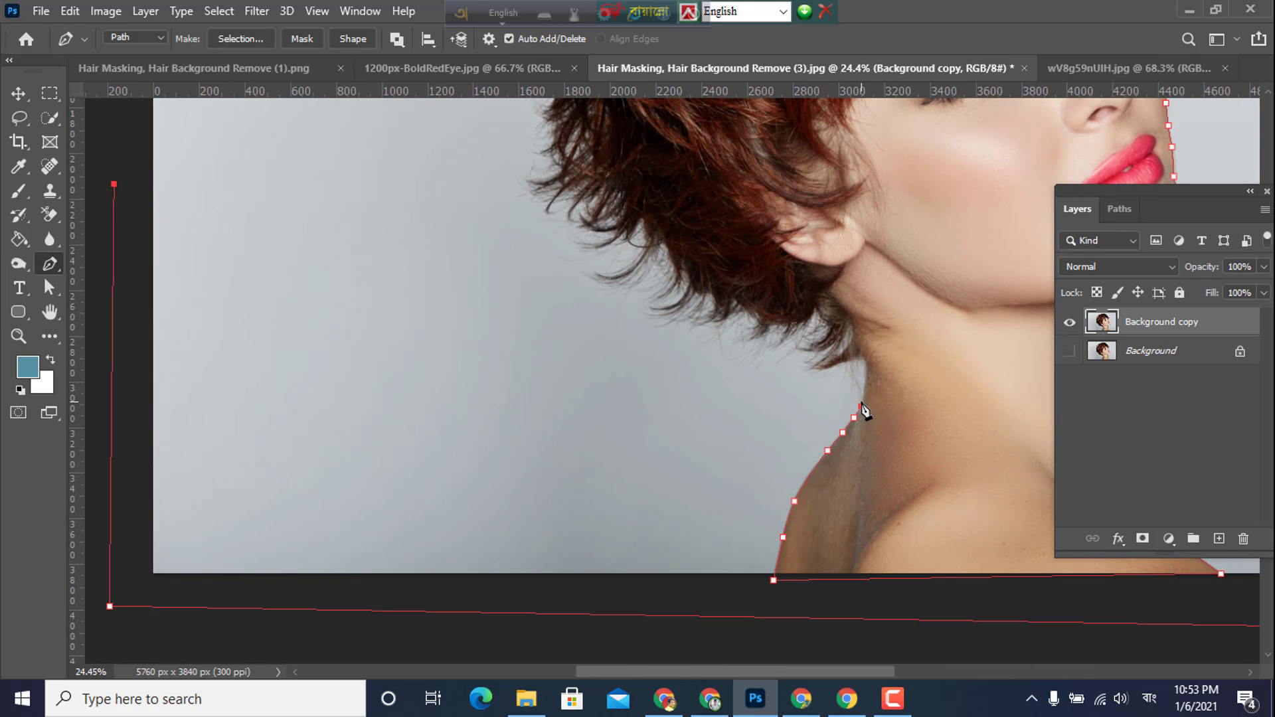
left_click_drag(862, 406, 1077, 388)
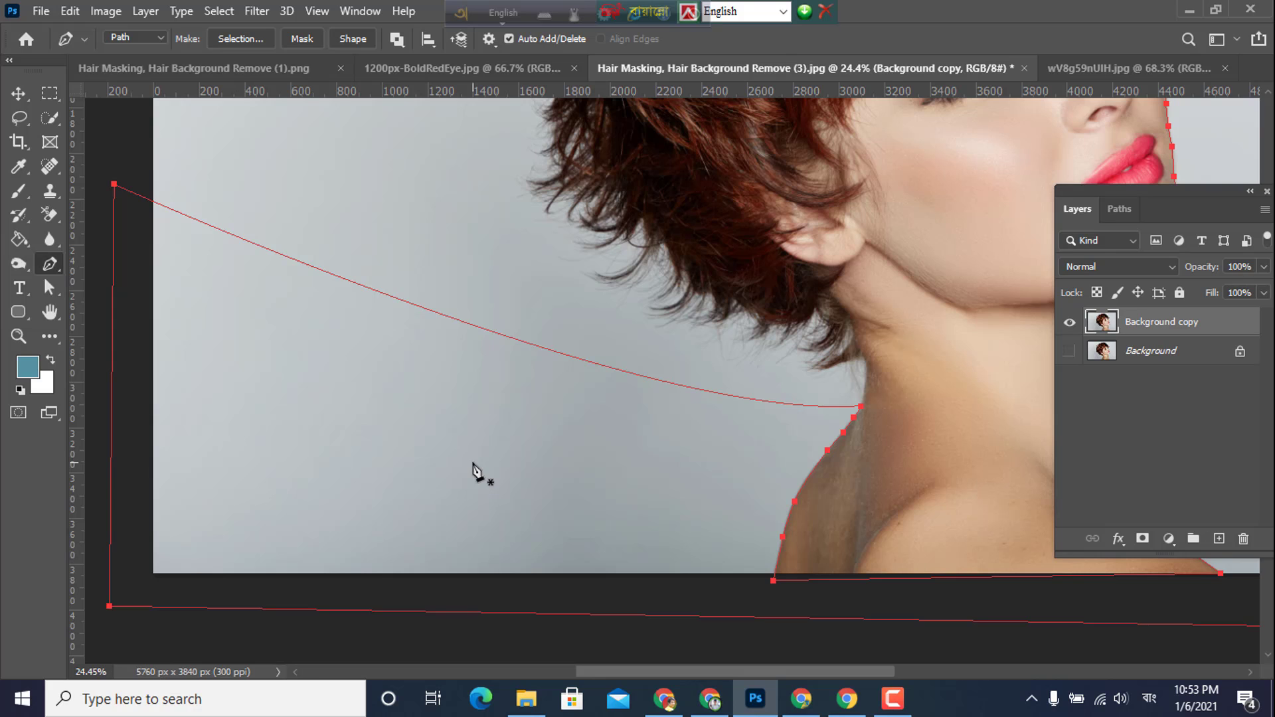
- Convert the closed path to a selection, delete the lower background inside it, and deselect
key("ctrl+Return")
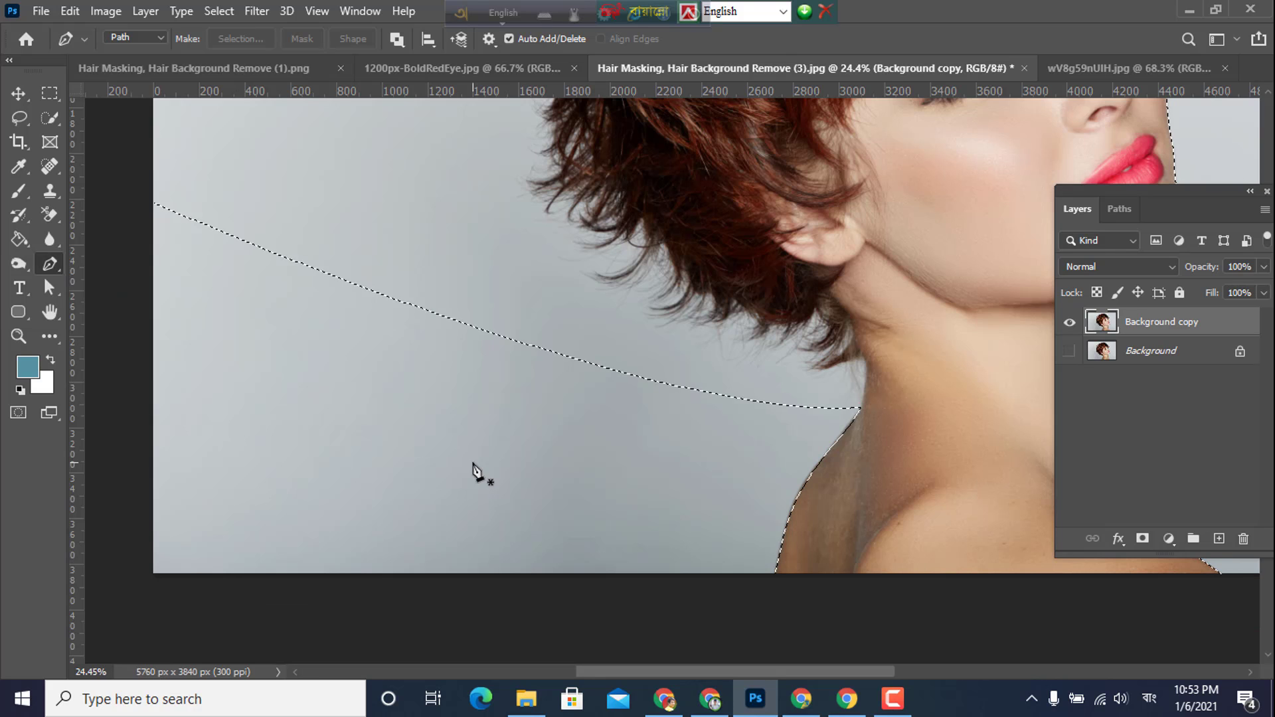
key("Delete")
scroll(675, 577, "up", 1)
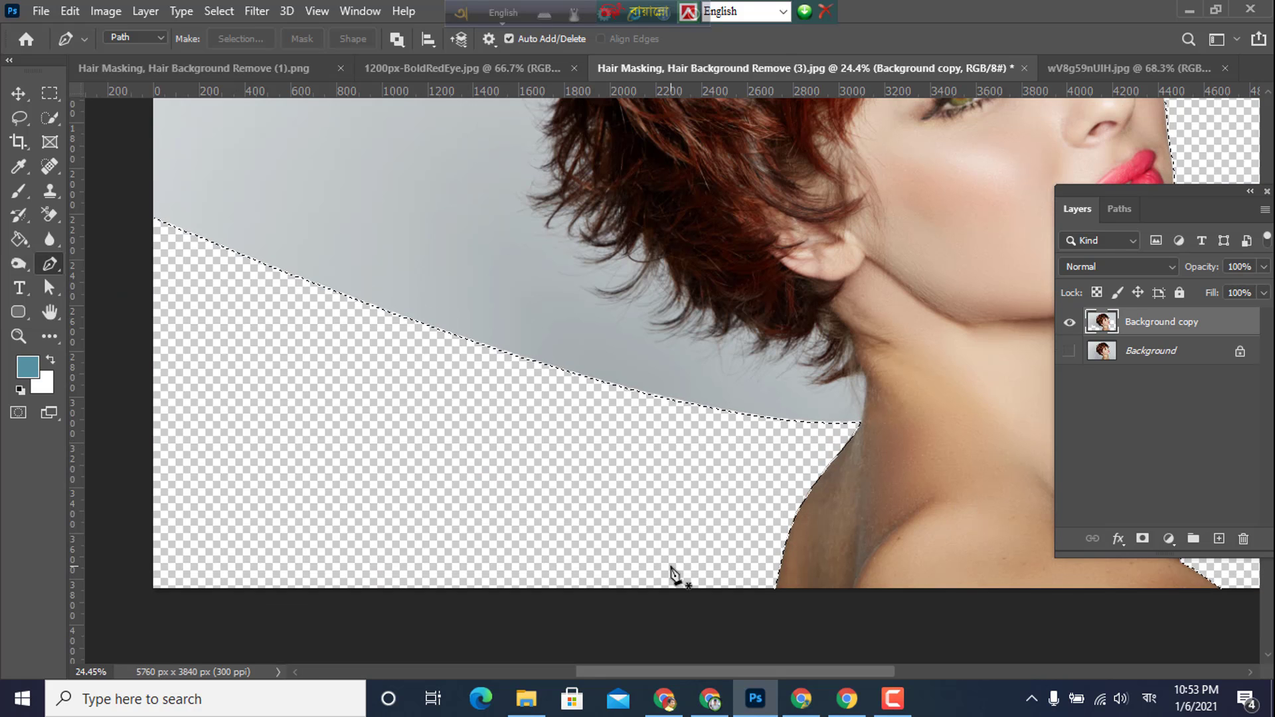
key("ctrl+d")
- Examine the cut edges along the neck and shoulders up close, and check the whole portrait
scroll(675, 576, "down", 3)
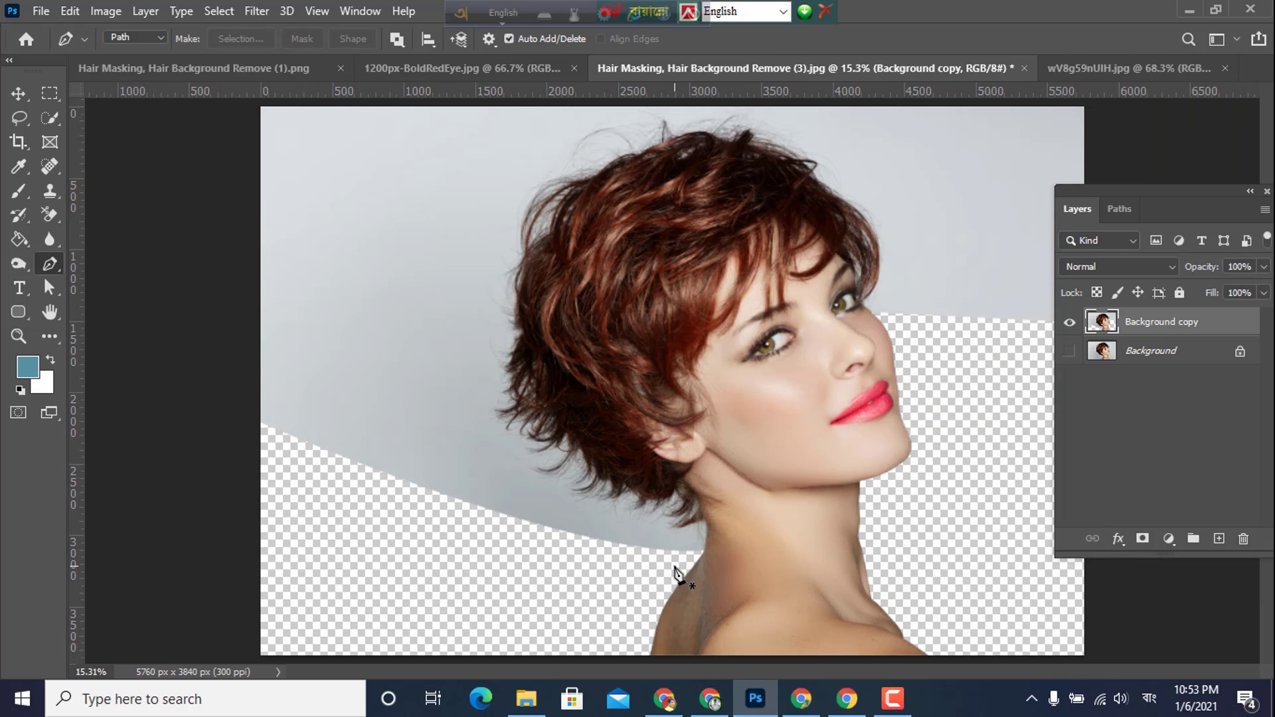
scroll(675, 576, "up", 3)
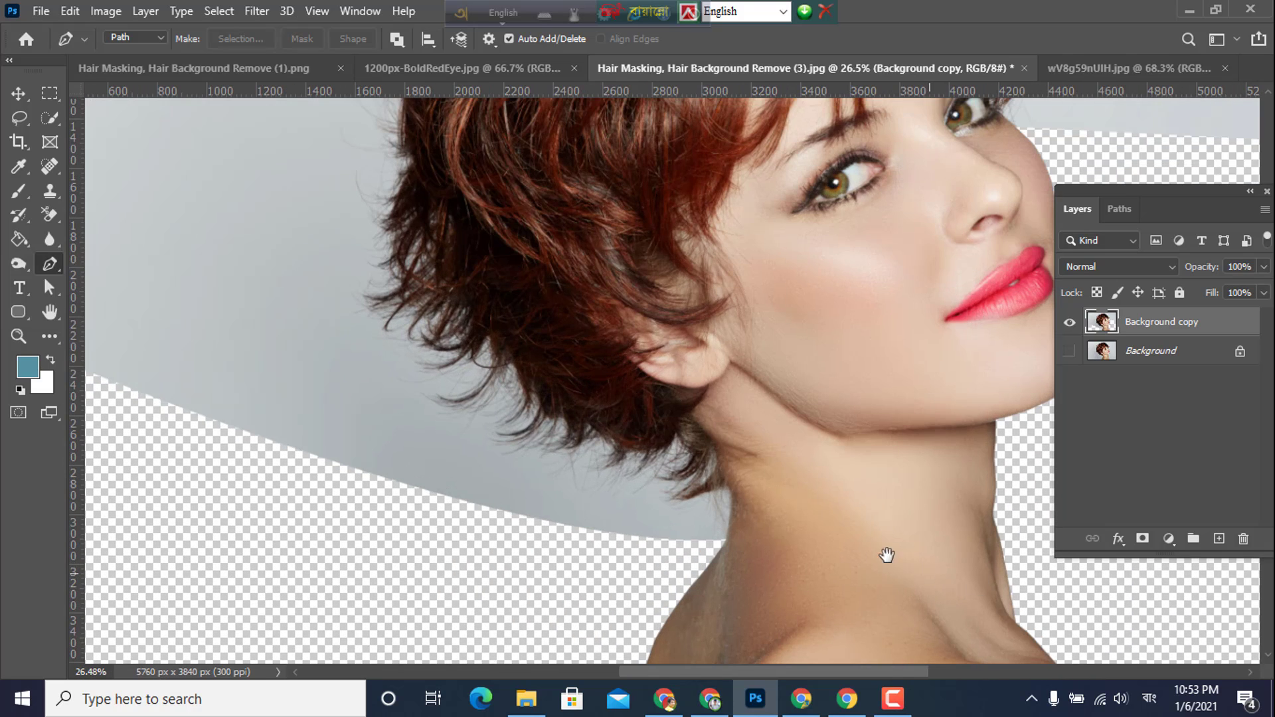
left_click_drag(887, 555, 619, 400)
scroll(363, 491, "up", 4)
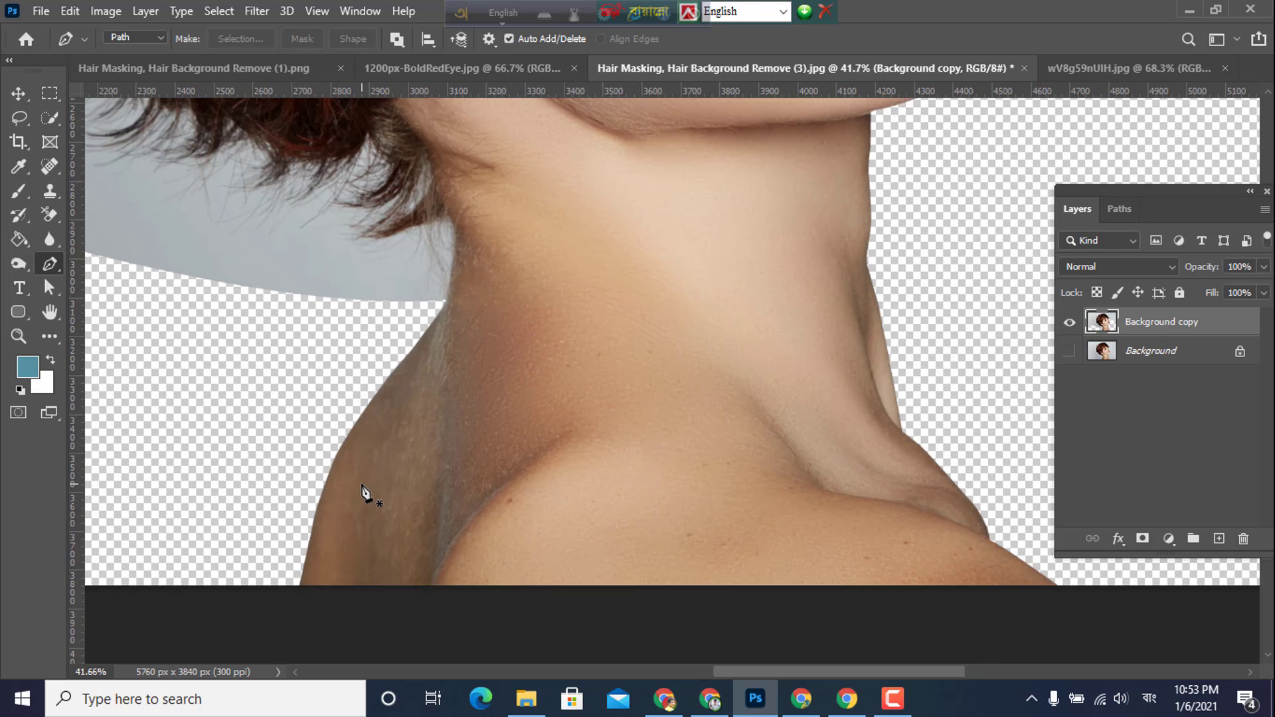
scroll(364, 491, "down", 1)
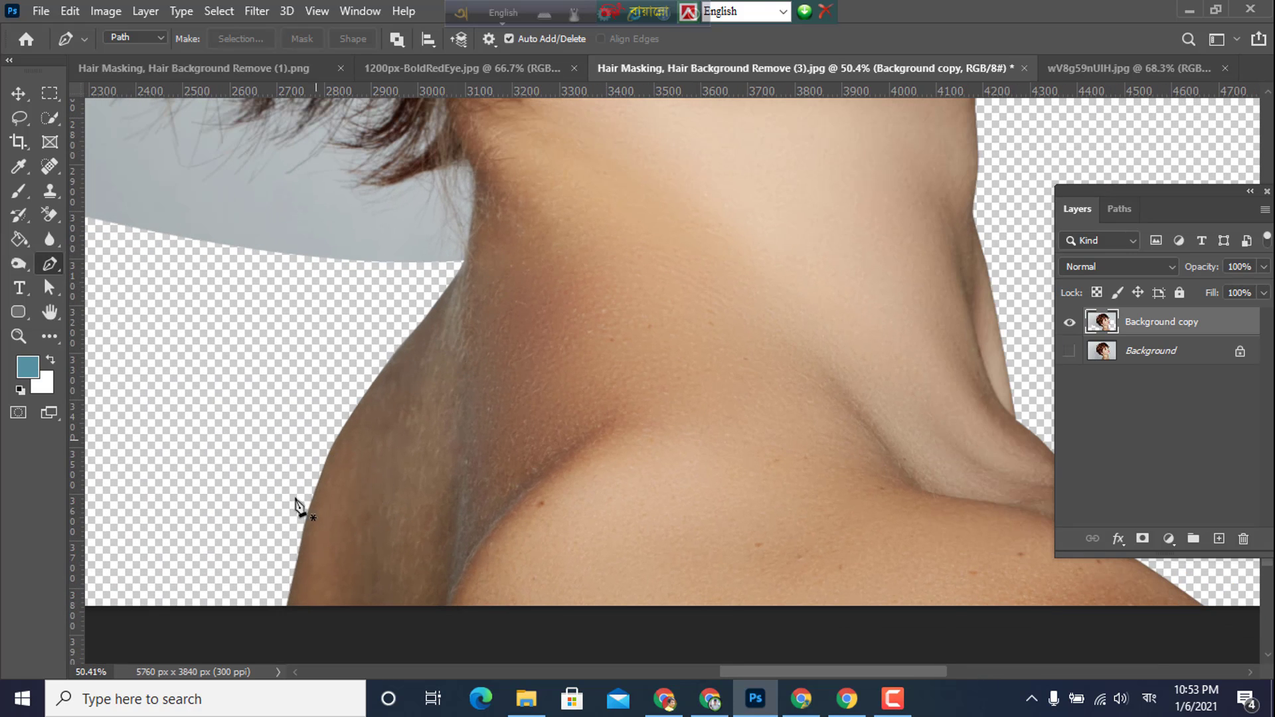
scroll(296, 531, "down", 4)
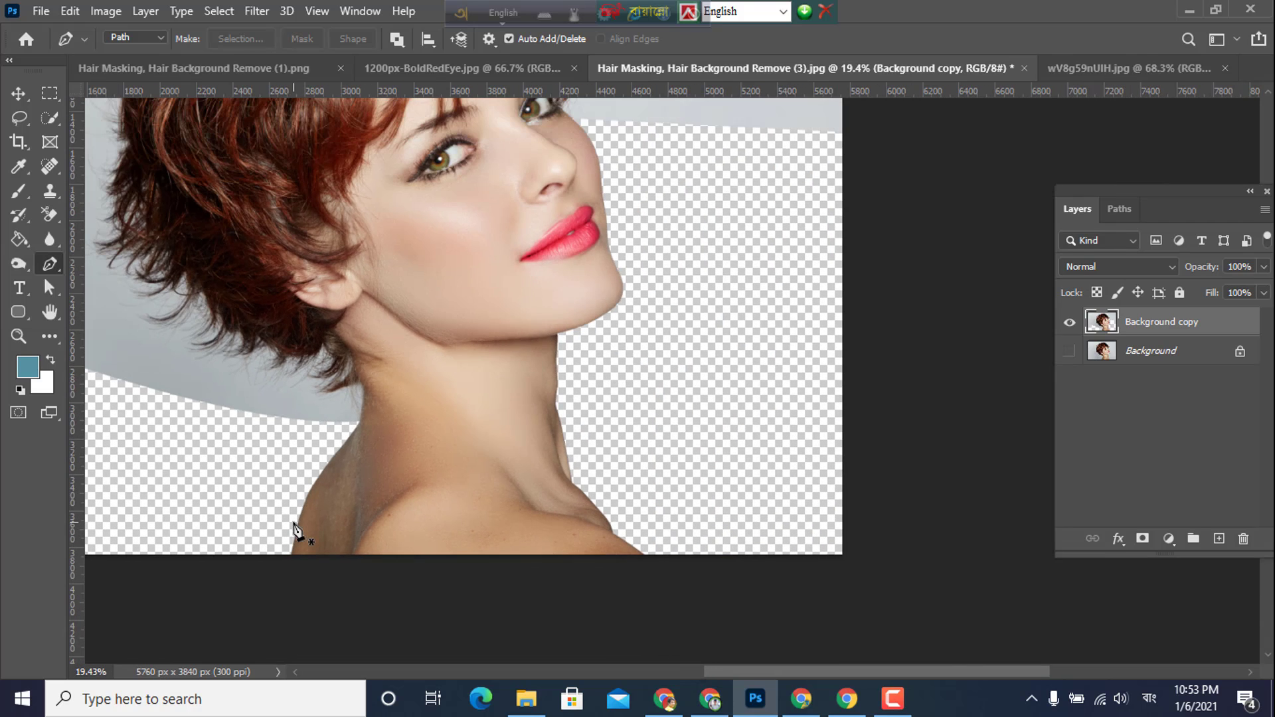
scroll(446, 421, "down", 3)
scroll(447, 421, "up", 1)
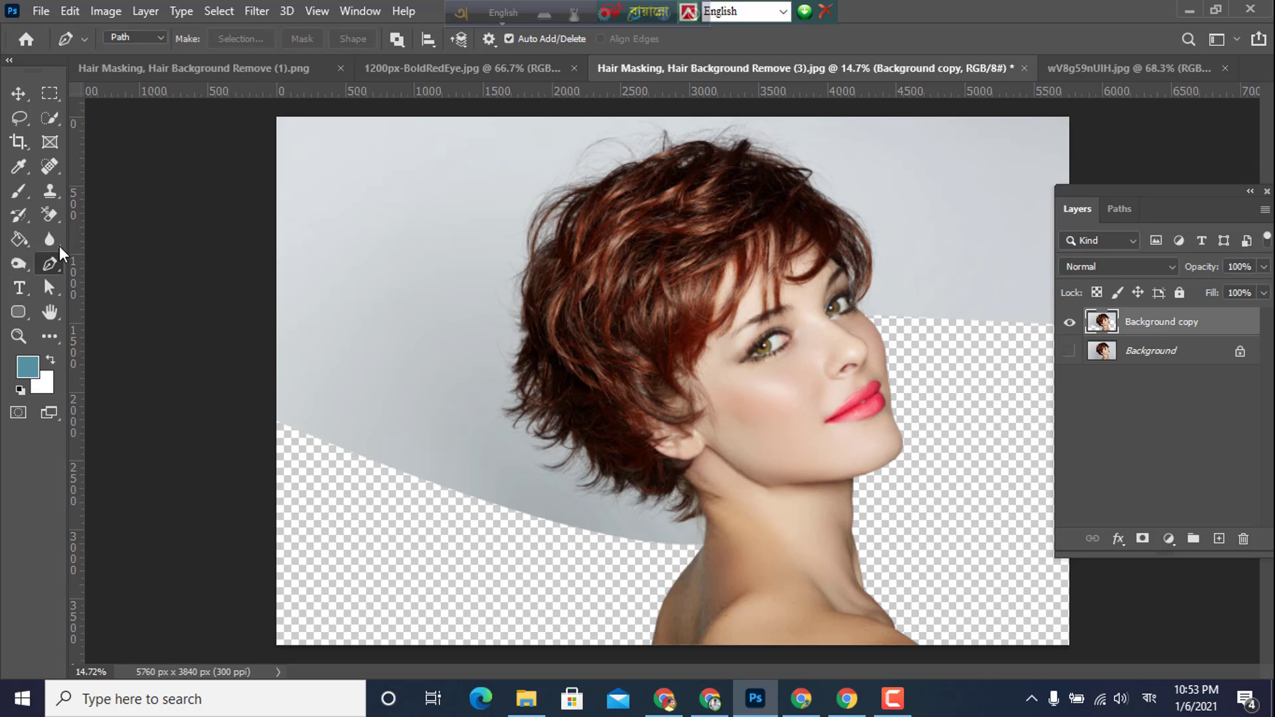
- Switch to the Background Eraser tool, duplicate the Background copy layer, and hide the layer it was copied from
right_click(53, 218)
left_click(110, 233)
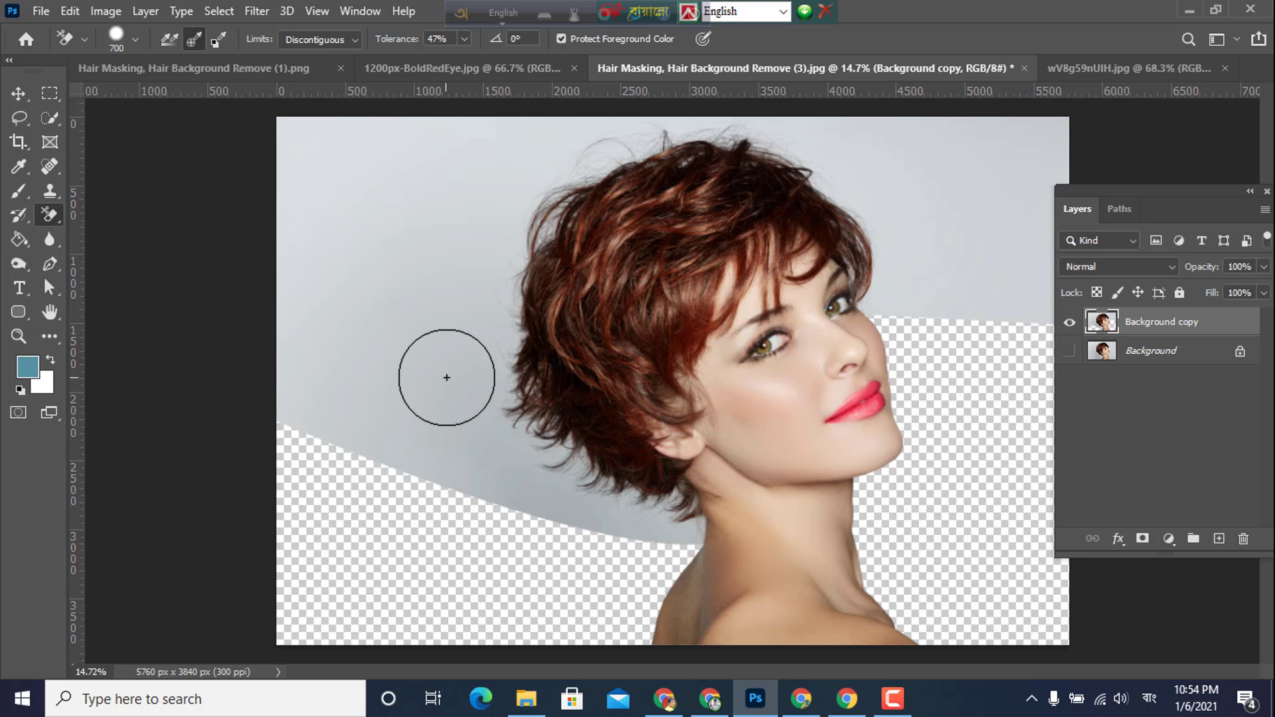
scroll(447, 377, "up", 2)
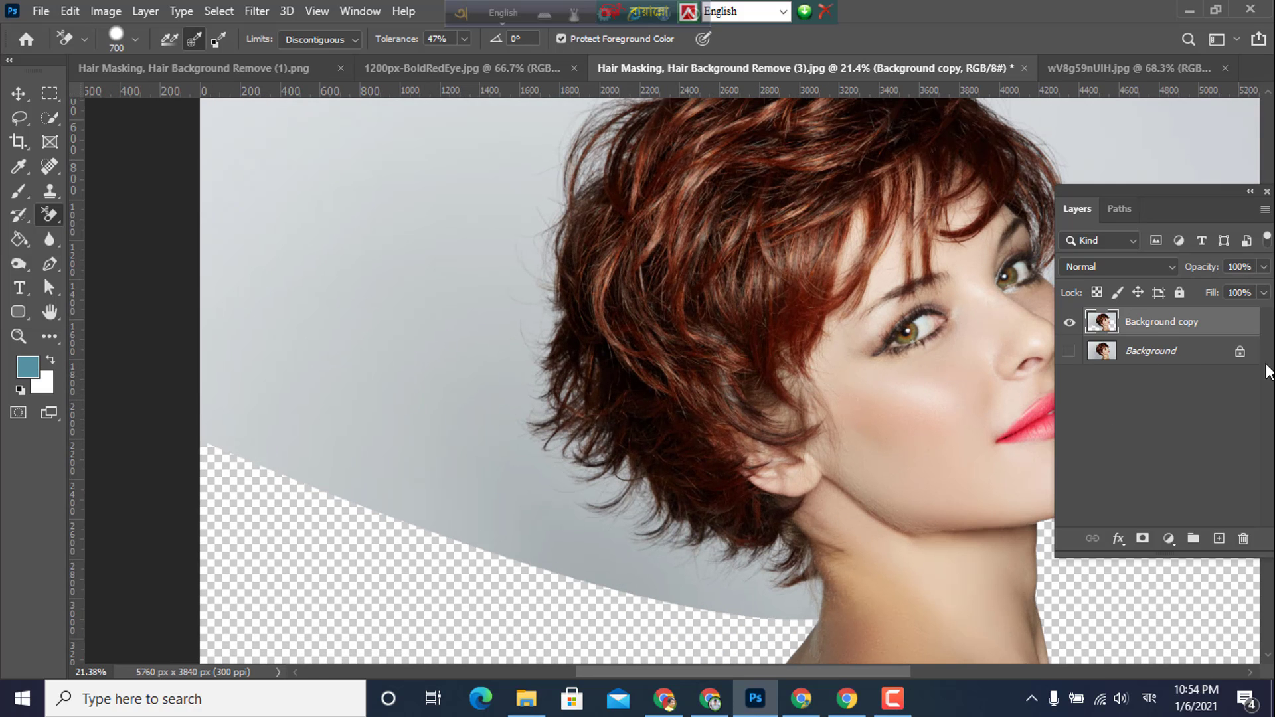
left_click_drag(1159, 321, 1217, 539)
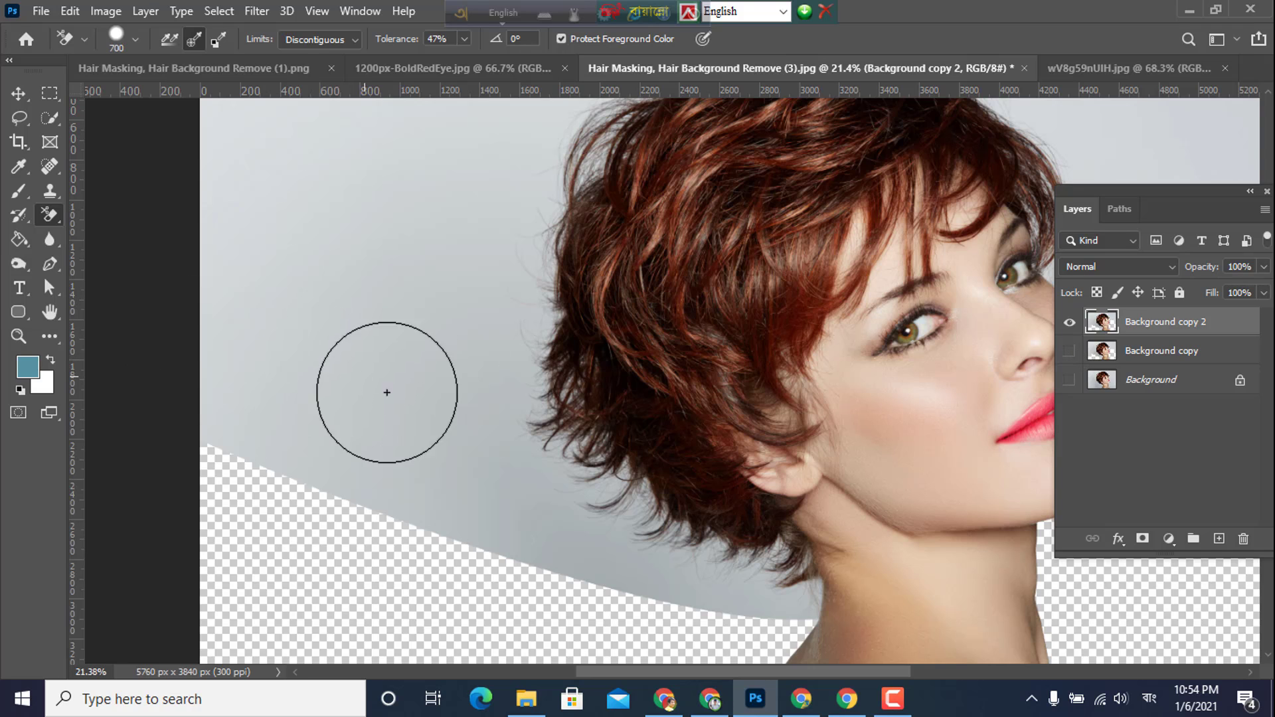
mouse_move(403, 402)
left_mouse_down()
mouse_move(524, 346)
mouse_move(546, 220)
mouse_move(524, 380)
mouse_move(561, 442)
mouse_move(689, 555)
mouse_move(581, 504)
mouse_move(633, 546)
mouse_move(749, 597)
mouse_move(562, 549)
mouse_move(469, 487)
mouse_move(450, 388)
left_mouse_up()
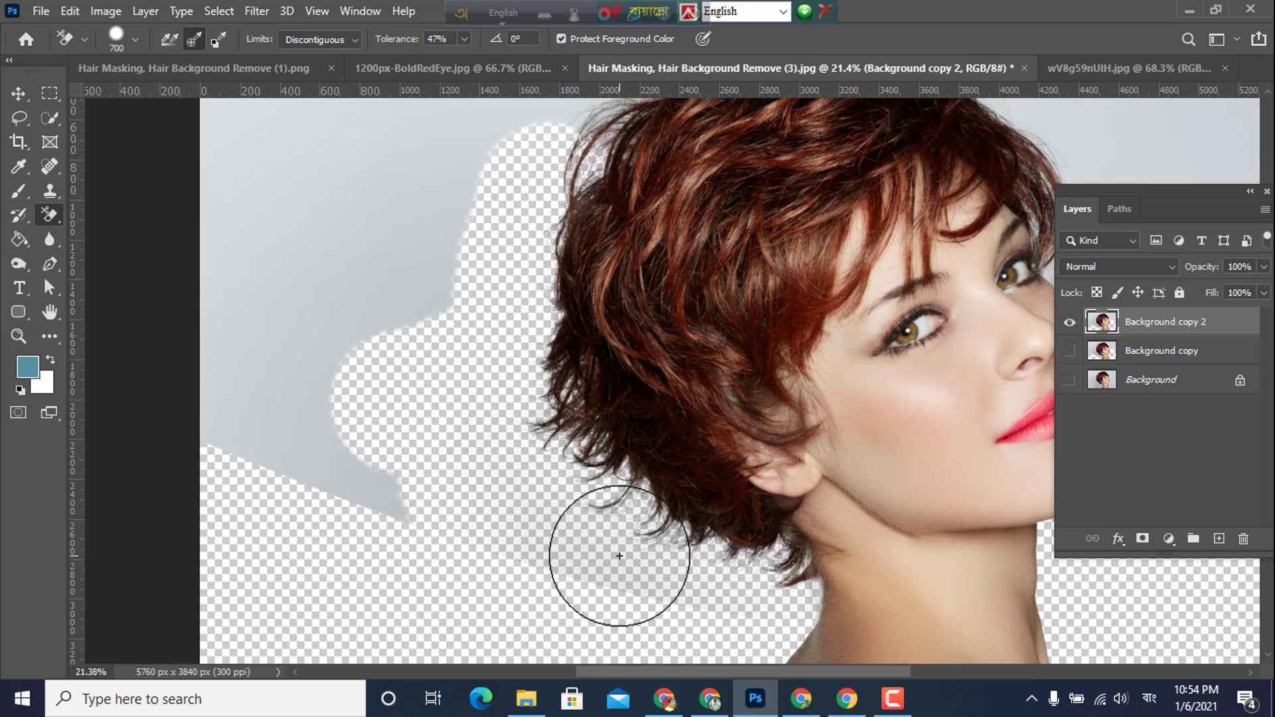
key("ctrl+z")
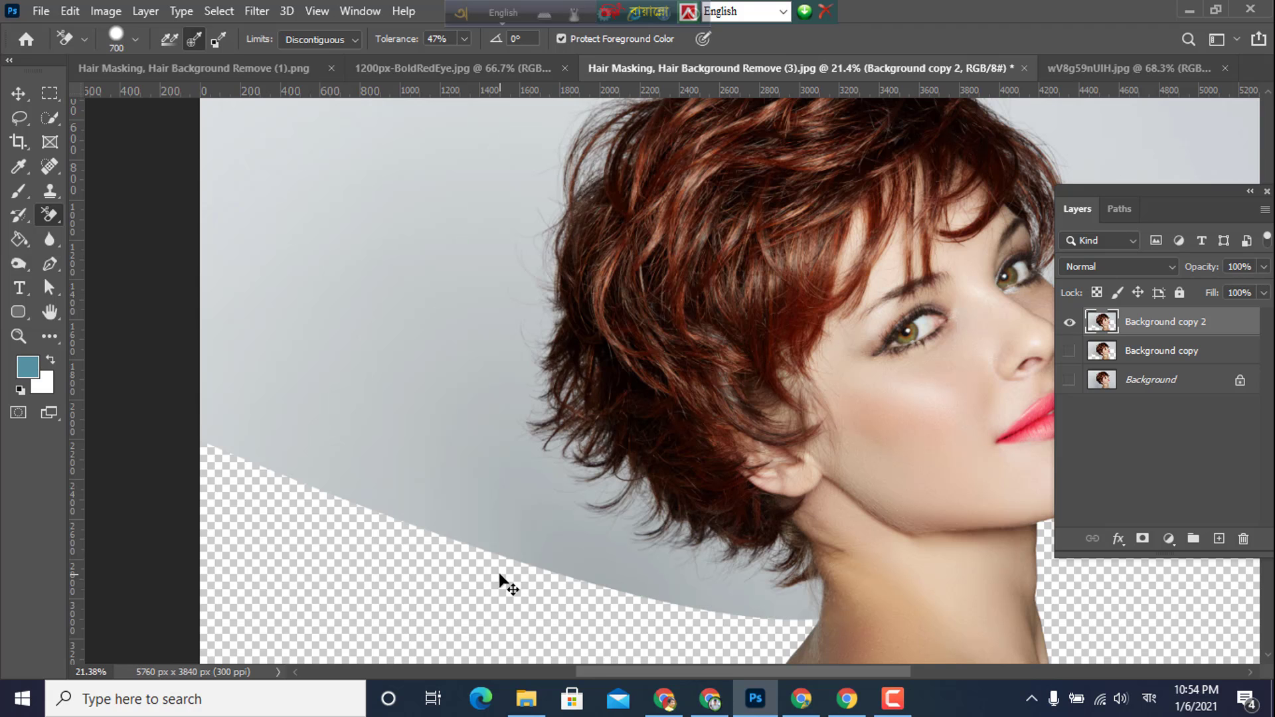
scroll(499, 554, "up", 3)
left_click_drag(691, 515, 546, 468)
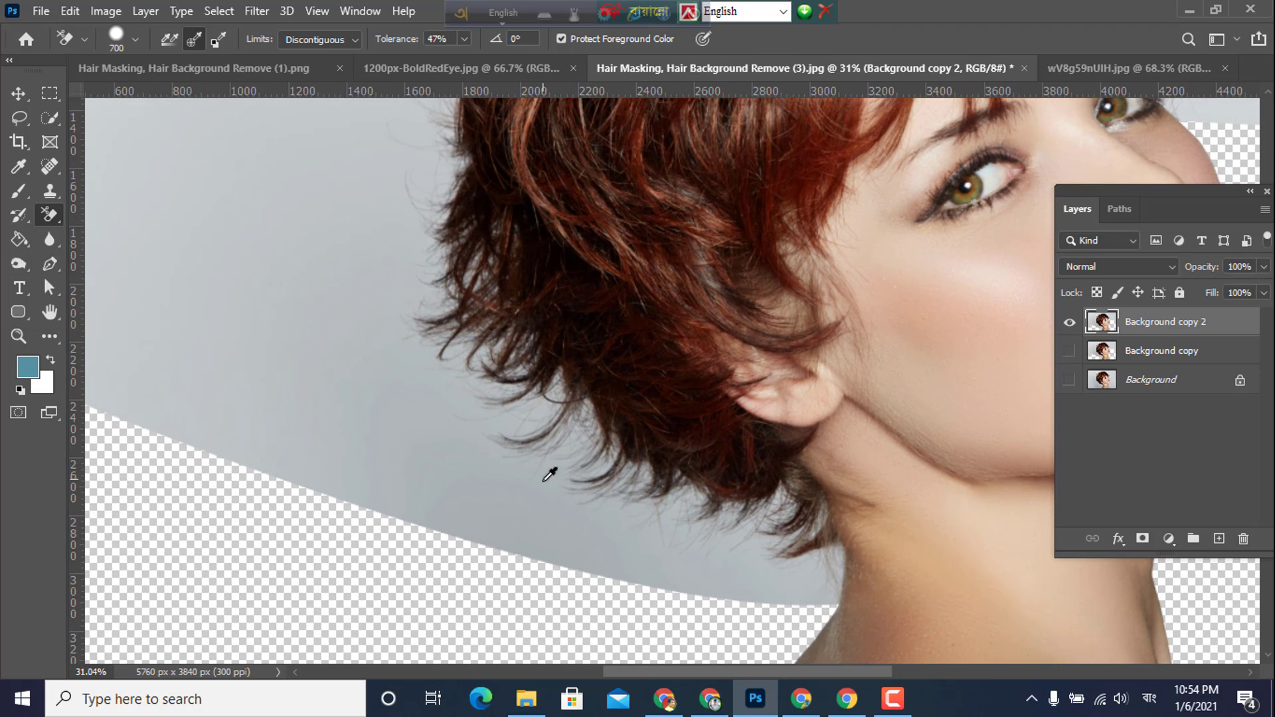
scroll(549, 474, "down", 3)
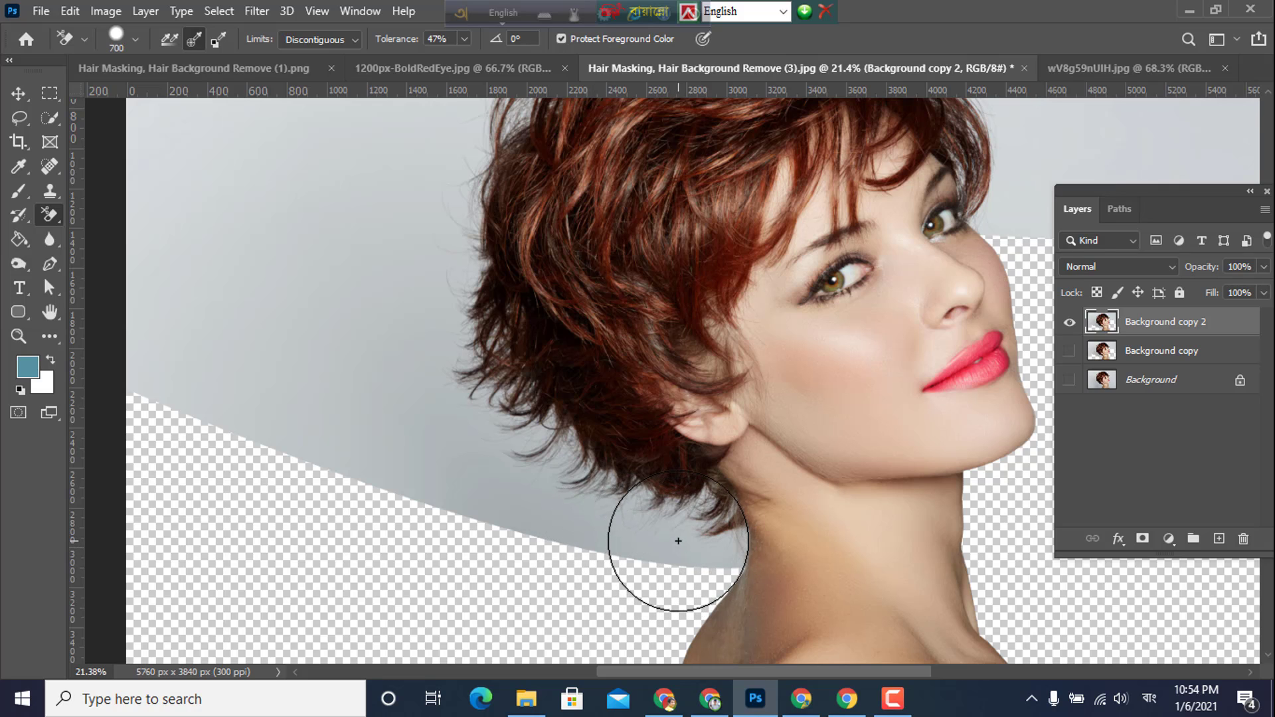
- Erase the grey backdrop around the hair tips at the nape and along the lower back of the head
left_click_drag(679, 540, 675, 532)
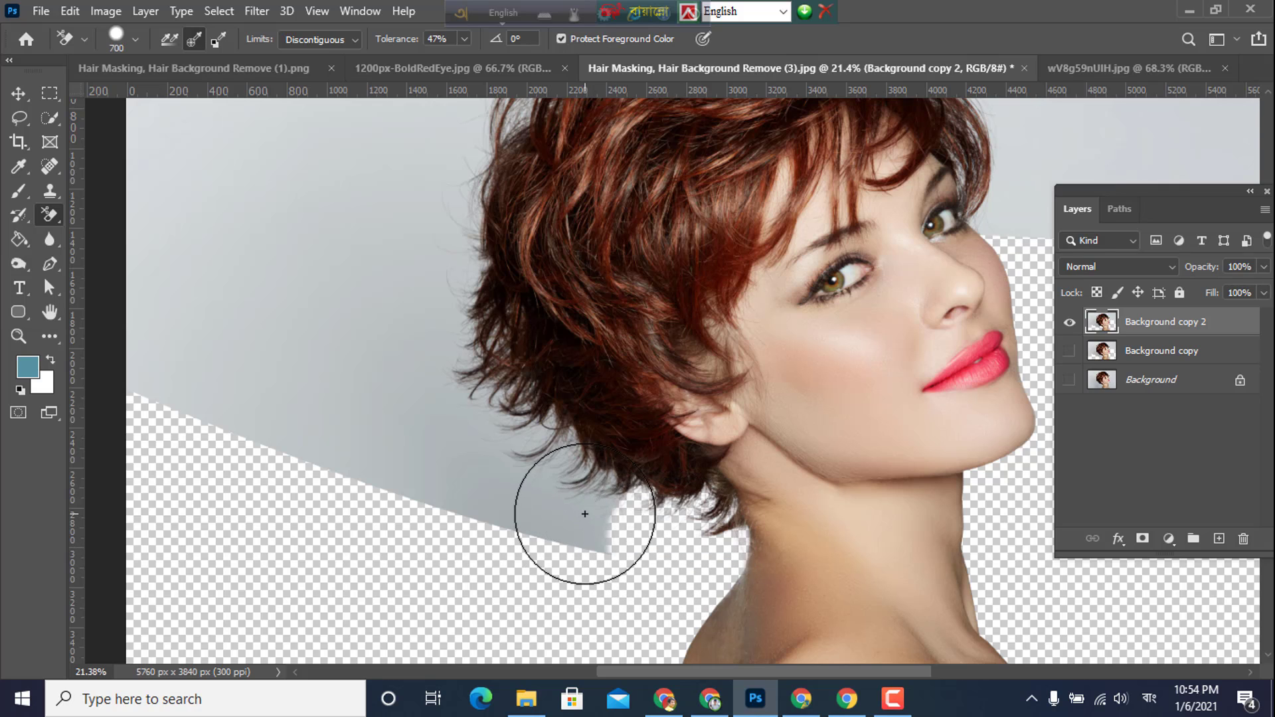
mouse_move(585, 514)
left_mouse_down()
mouse_move(501, 484)
mouse_move(515, 369)
mouse_move(485, 398)
left_mouse_up()
scroll(405, 441, "up", 2)
mouse_move(395, 461)
left_mouse_down()
mouse_move(427, 404)
mouse_move(320, 479)
left_mouse_up()
scroll(359, 488, "up", 5)
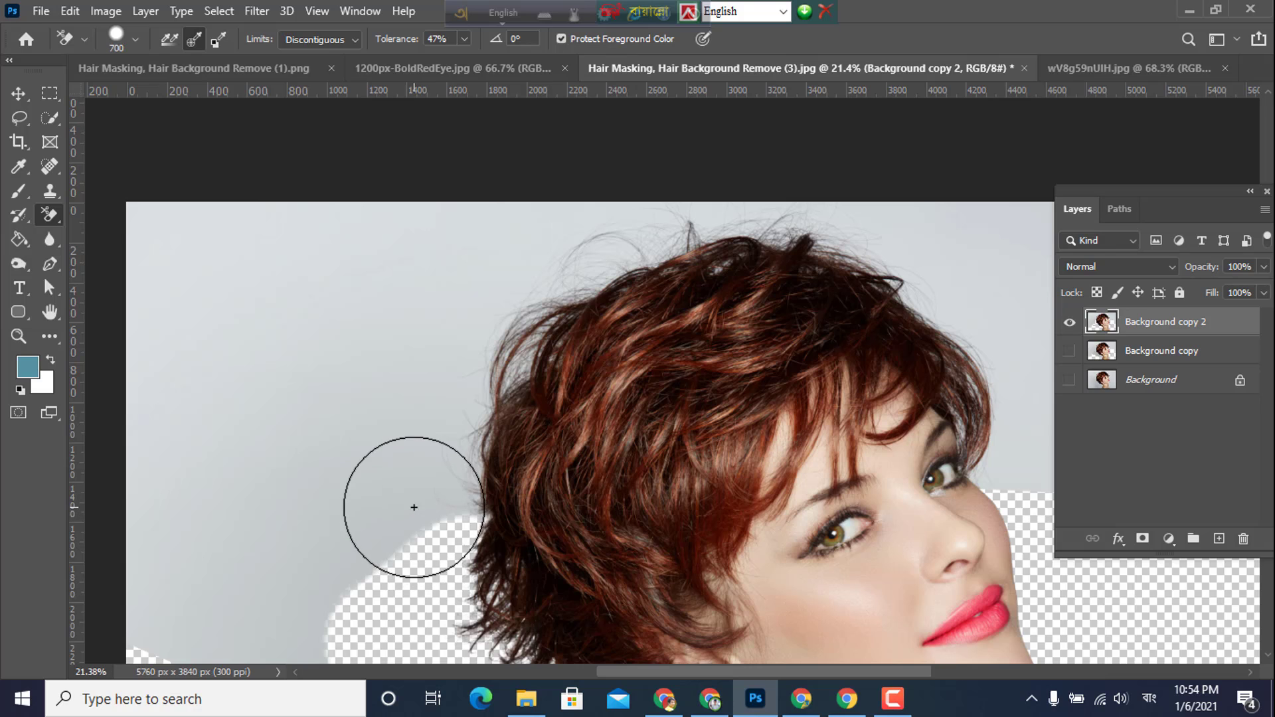
- Erase the grey backdrop around the hair along the back of the head, over the crown and above the forehead
mouse_move(413, 506)
left_mouse_down()
mouse_move(471, 456)
mouse_move(442, 454)
mouse_move(527, 423)
mouse_move(446, 419)
mouse_move(510, 439)
mouse_move(627, 413)
left_mouse_up()
scroll(392, 464, "up", 2)
scroll(373, 427, "up", 2)
left_click_drag(763, 484, 584, 421)
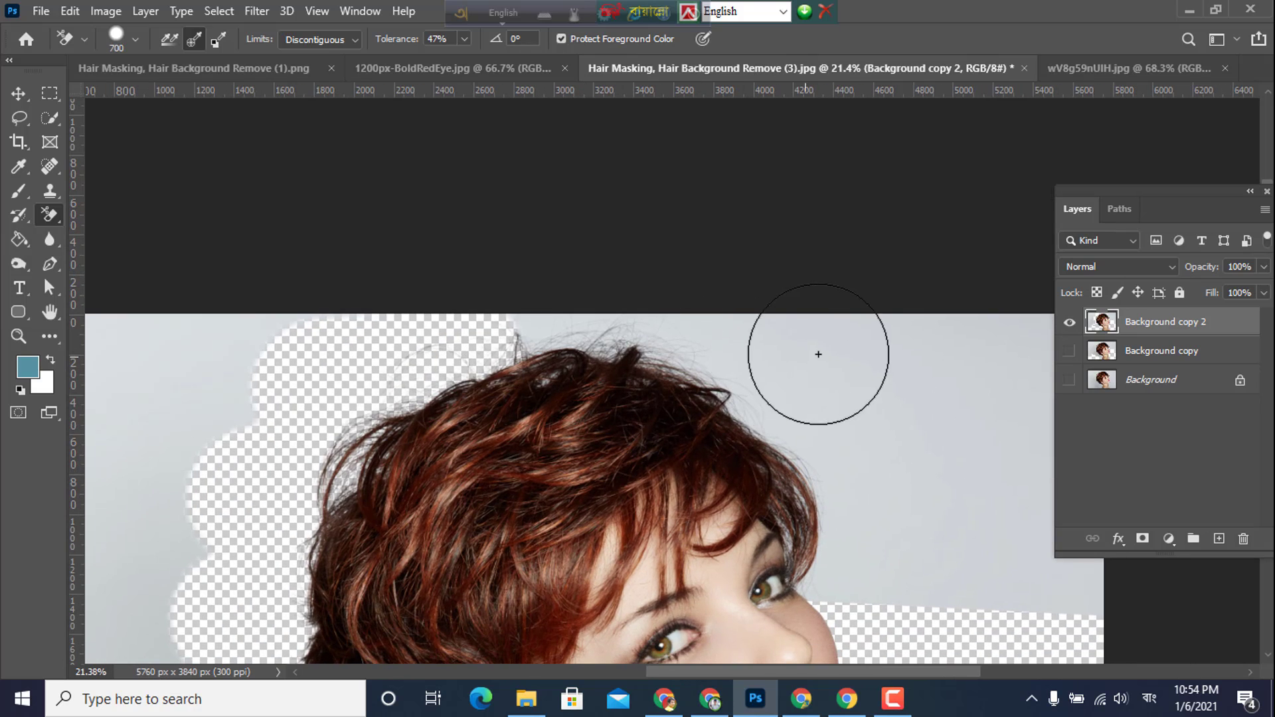
mouse_move(820, 378)
left_mouse_down()
mouse_move(540, 312)
mouse_move(510, 343)
left_mouse_up()
mouse_move(942, 469)
left_mouse_down()
mouse_move(806, 448)
mouse_move(731, 464)
mouse_move(691, 440)
mouse_move(742, 492)
mouse_move(790, 489)
mouse_move(777, 427)
left_mouse_up()
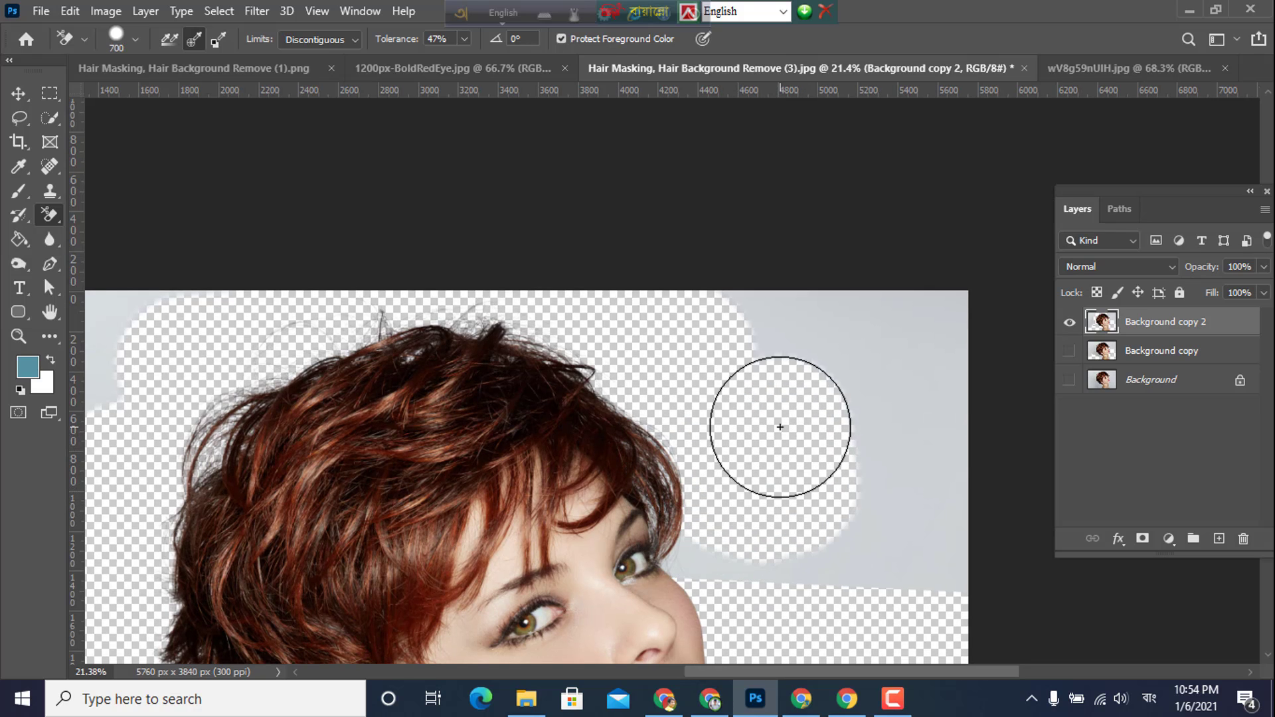
- Reduce the eraser brush size to 200 and erase the backdrop beside the fringe tips and eye
scroll(785, 478, "up", 2)
scroll(780, 485, "up", 1)
left_click_drag(629, 527, 685, 406)
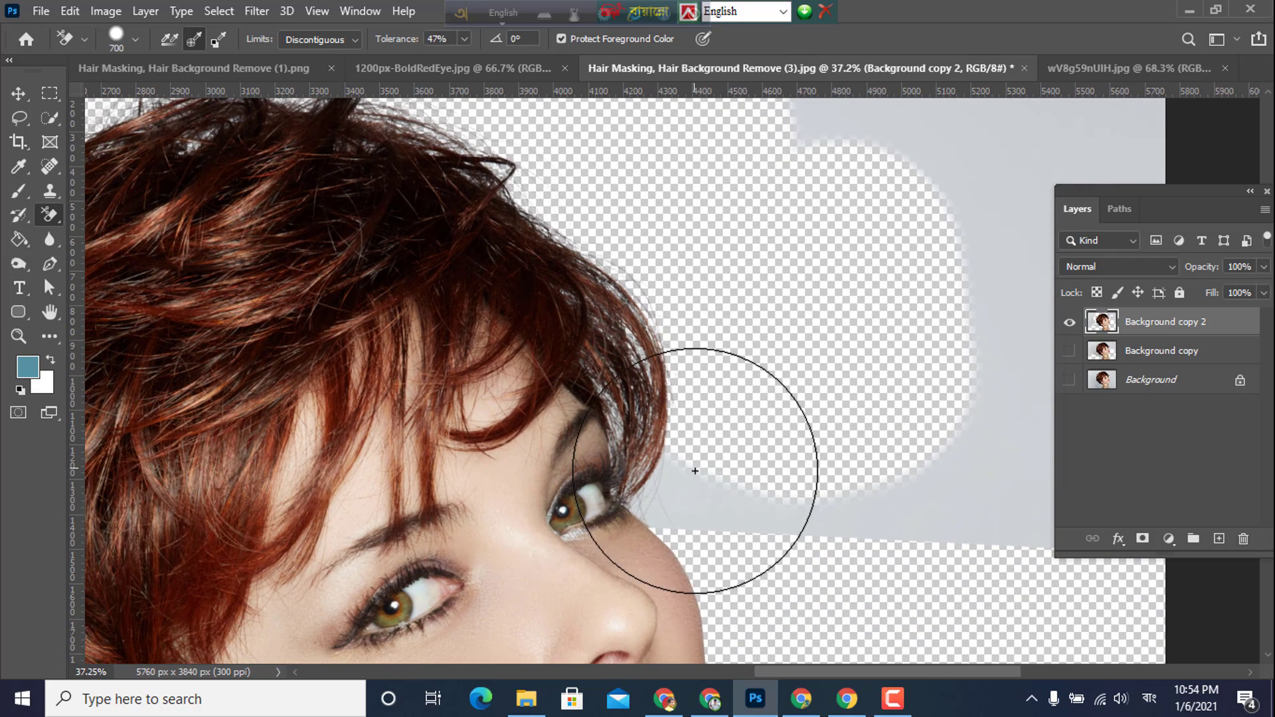
key("bracketleft")
key("bracketleft")
key("bracketleft")
key("bracketleft")
key("bracketleft")
key("bracketleft")
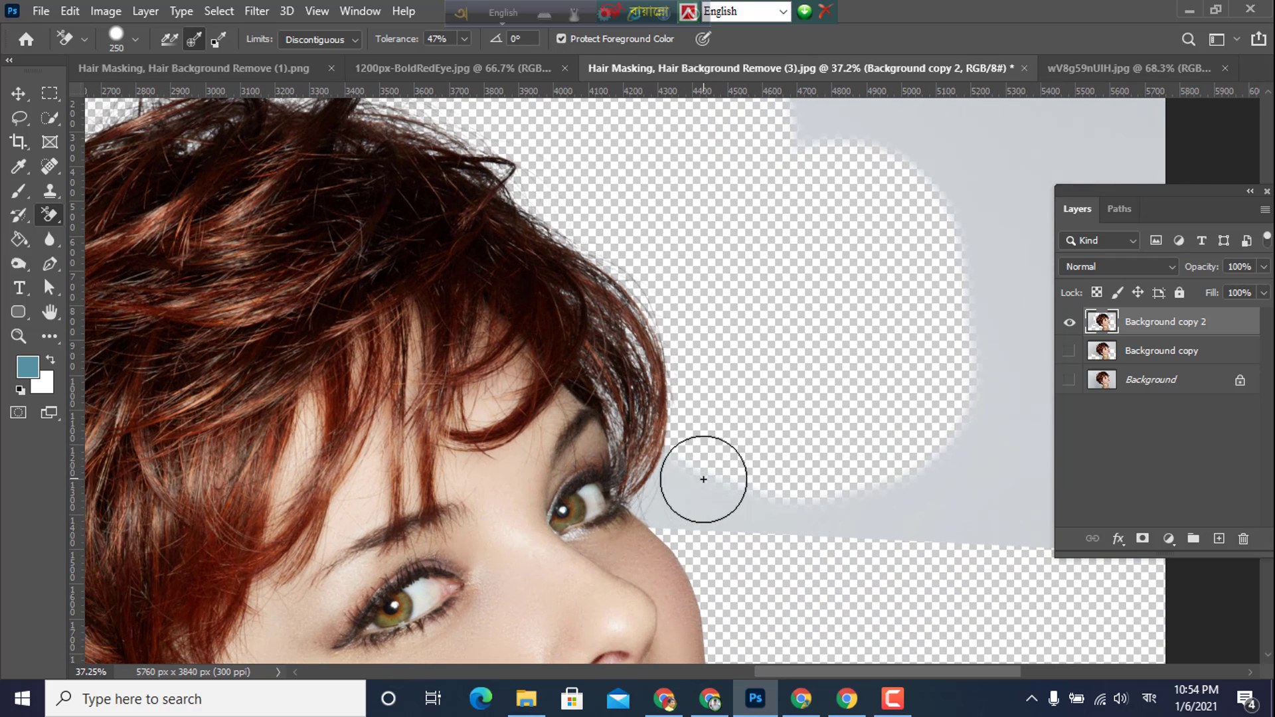
mouse_move(686, 503)
left_mouse_down()
mouse_move(649, 476)
mouse_move(620, 337)
mouse_move(656, 481)
mouse_move(642, 457)
left_mouse_up()
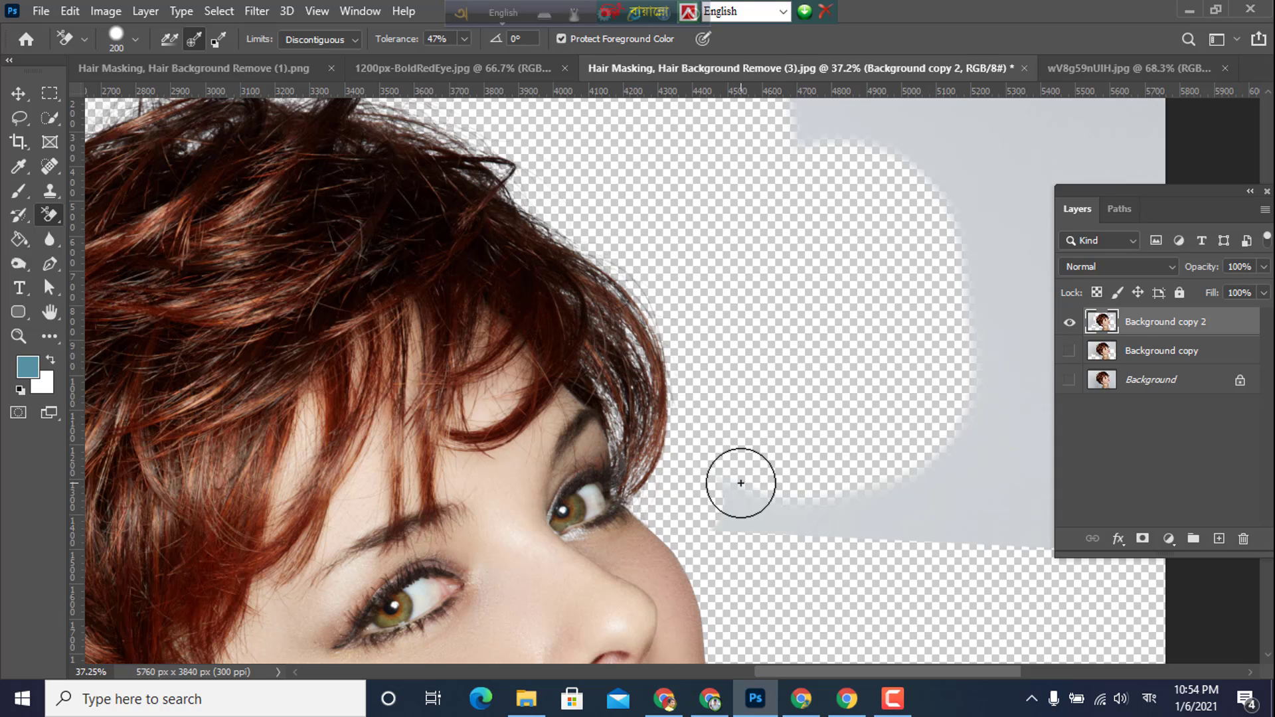
- Add a dark teal (#005169) Solid Color fill layer and place it beneath Background copy 2
left_click(1168, 538)
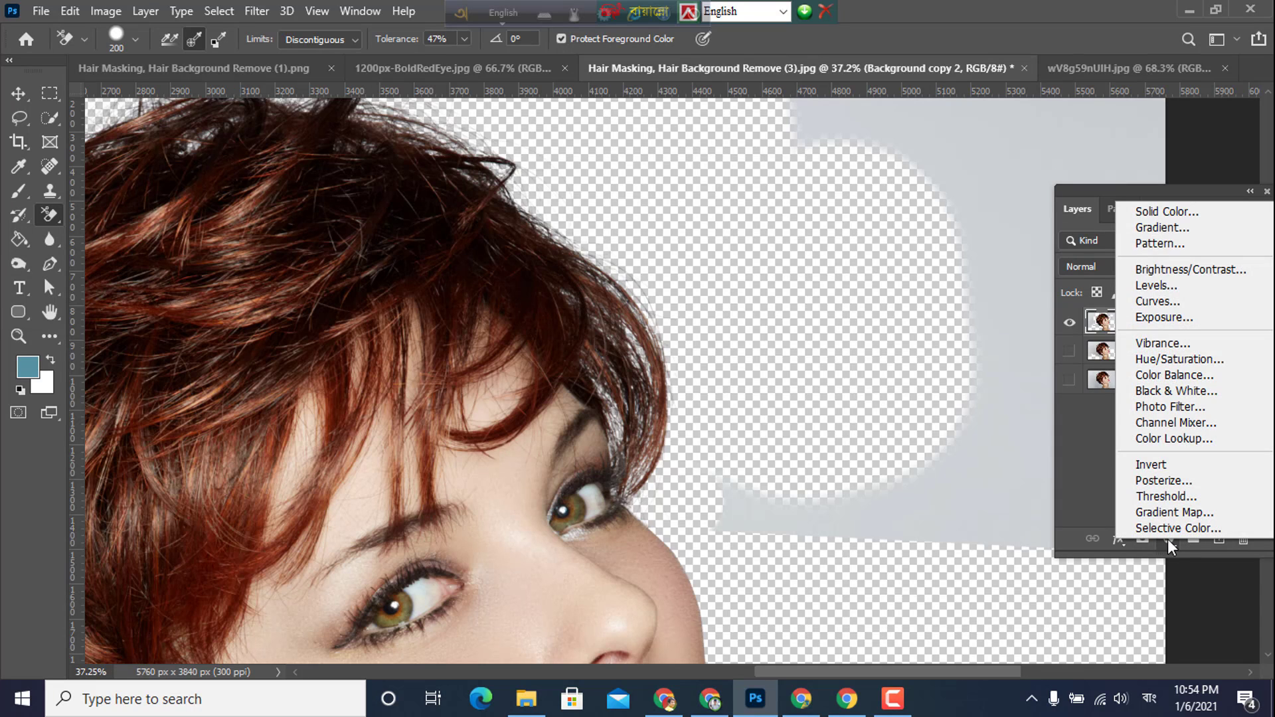
left_click(1159, 209)
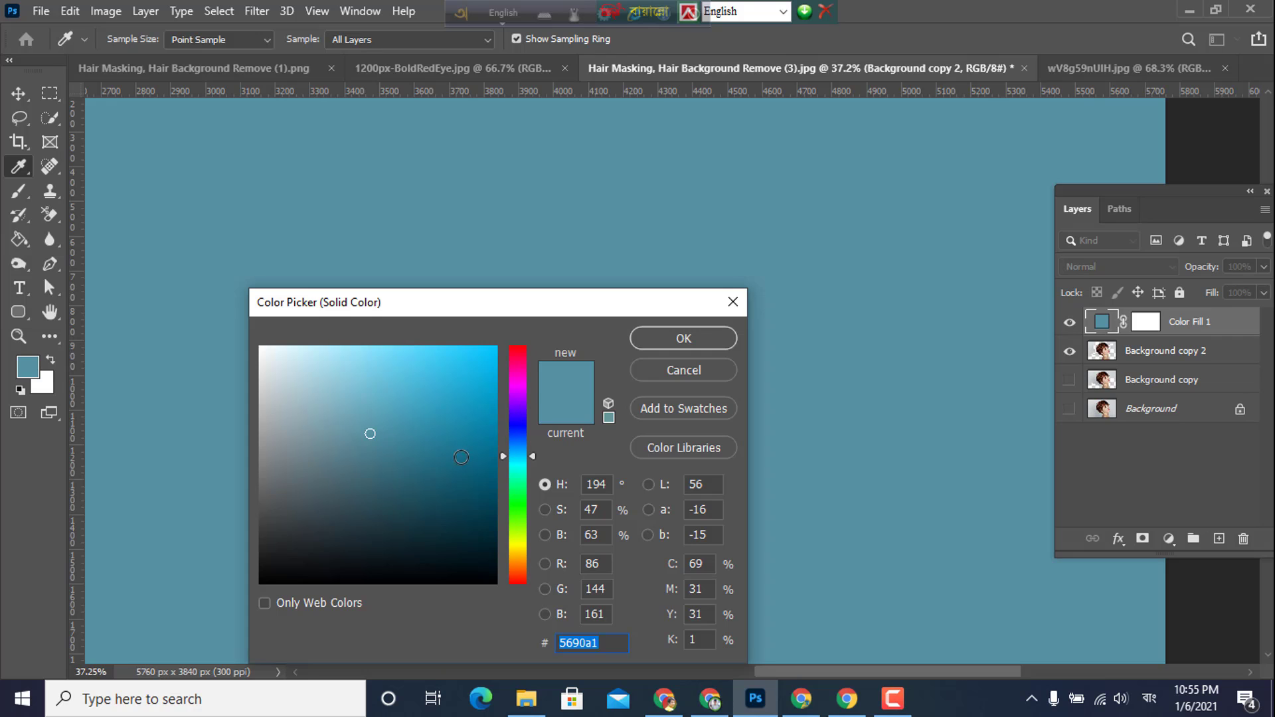
mouse_move(463, 452)
left_mouse_down()
mouse_move(398, 464)
mouse_move(220, 604)
mouse_move(402, 444)
mouse_move(467, 330)
mouse_move(484, 372)
mouse_move(506, 309)
left_mouse_up()
left_click_drag(508, 455, 504, 487)
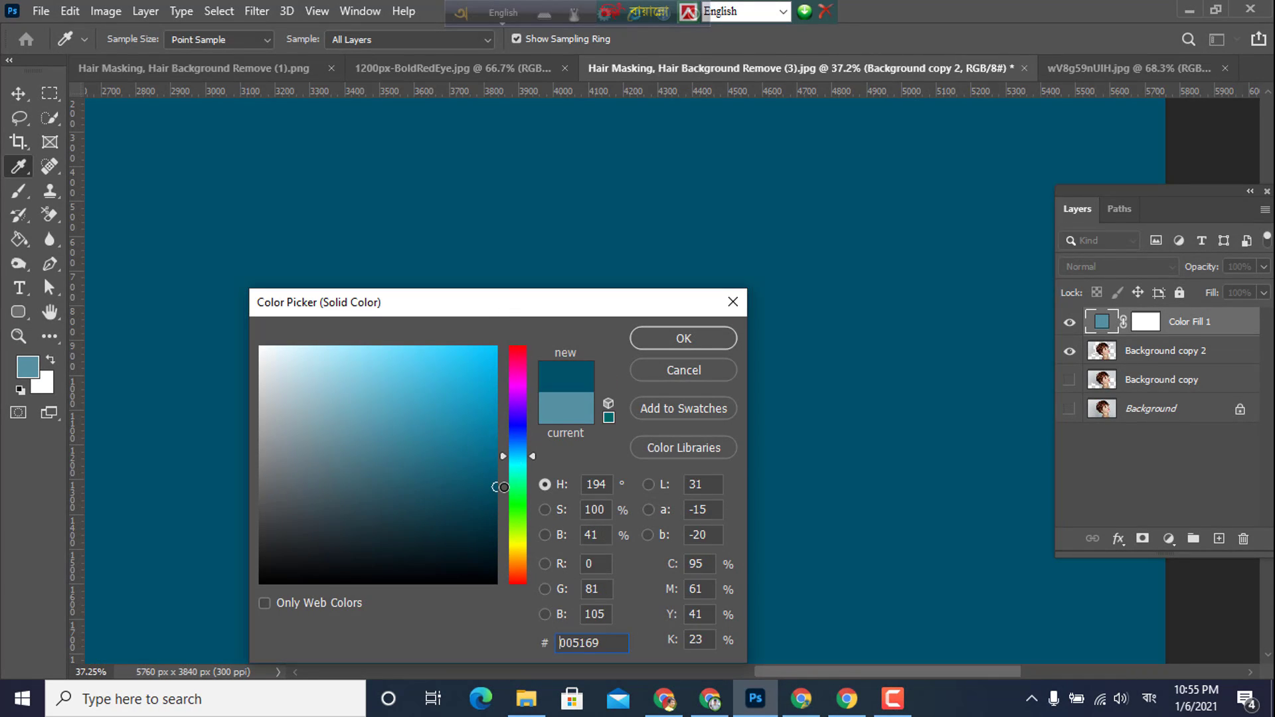
left_click(682, 338)
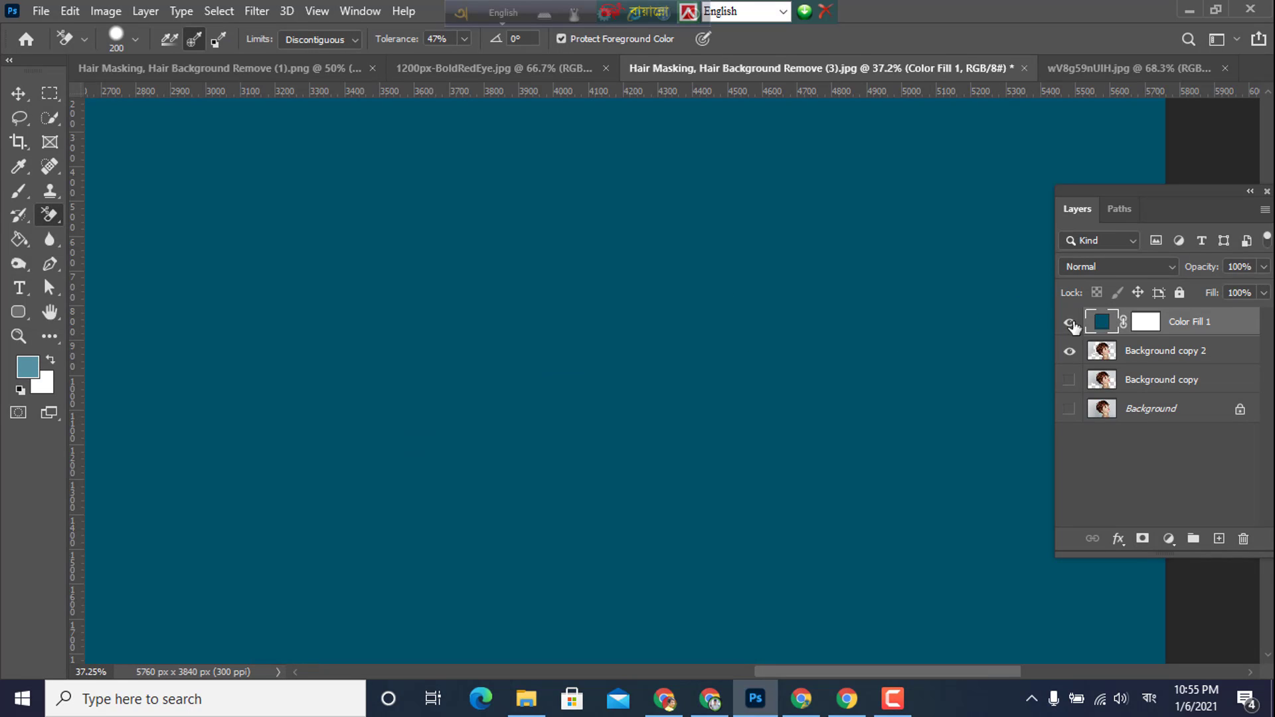
left_click_drag(1110, 330, 1110, 369)
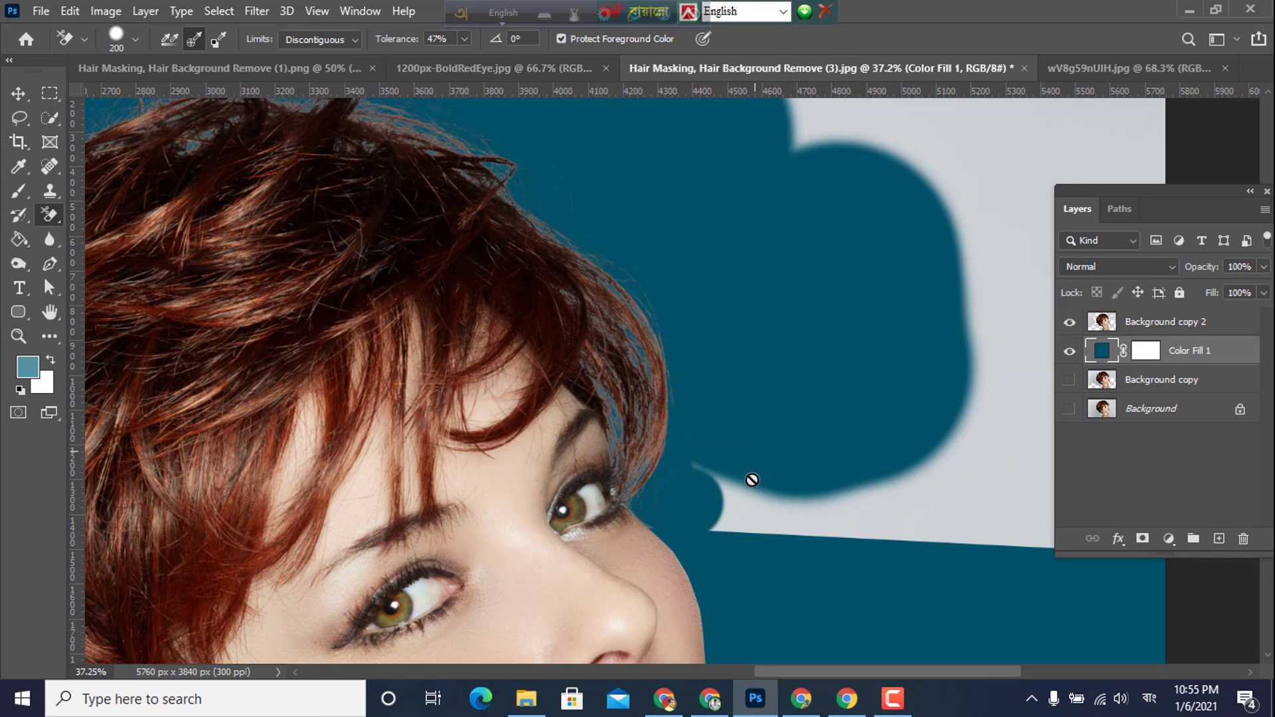
- Erase the remaining grey backdrop on both sides of the portrait on Background copy 2 with a size 1000 brush
scroll(774, 485, "down", 4)
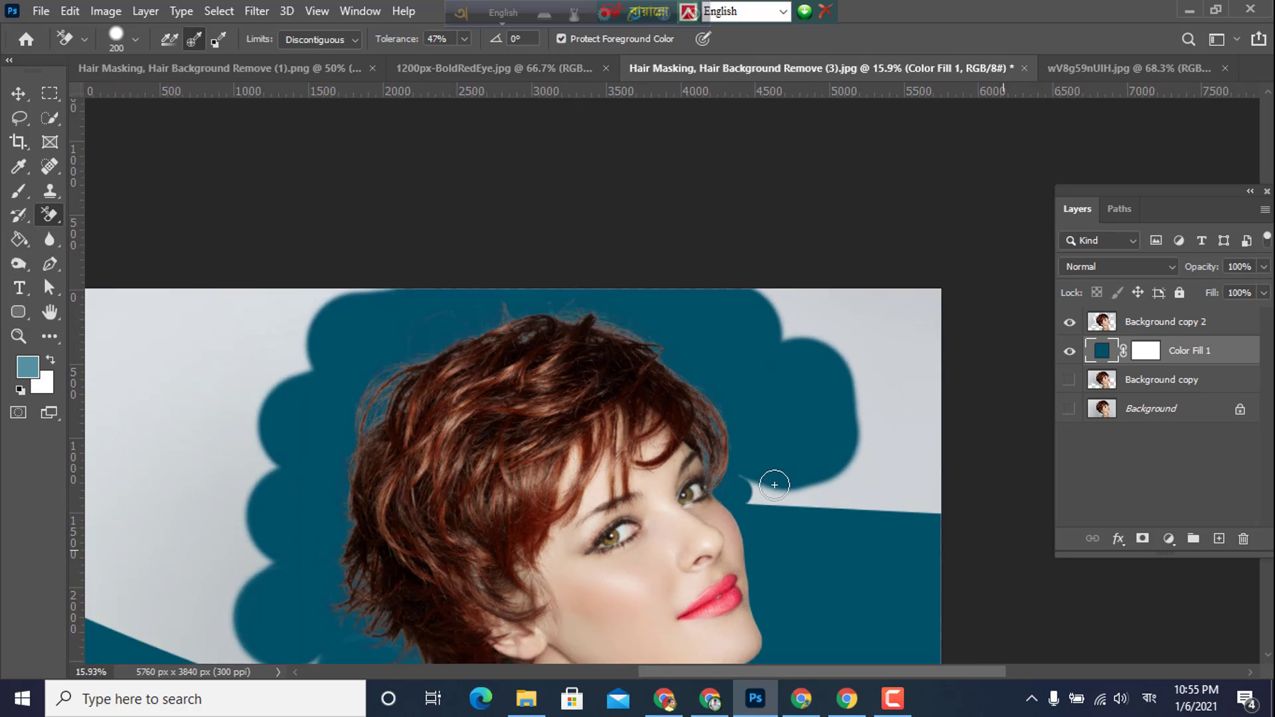
scroll(781, 478, "up", 2)
left_click_drag(949, 288, 752, 449)
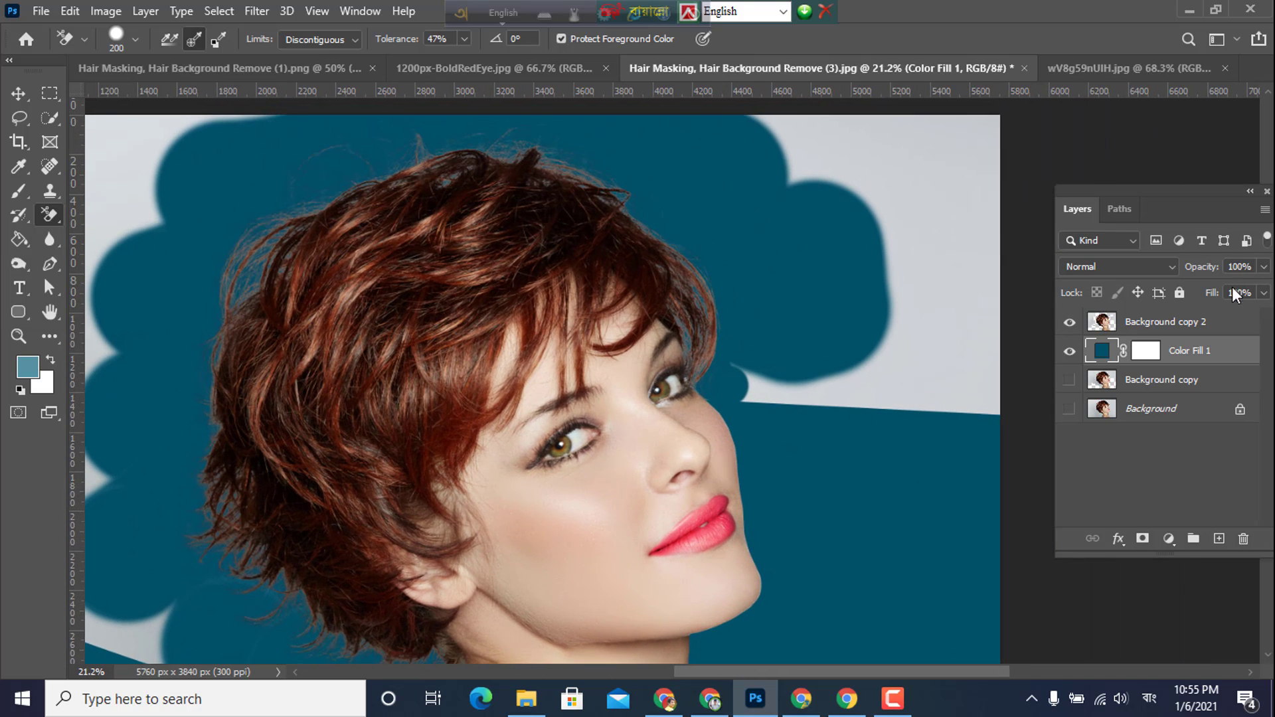
left_click(1166, 324)
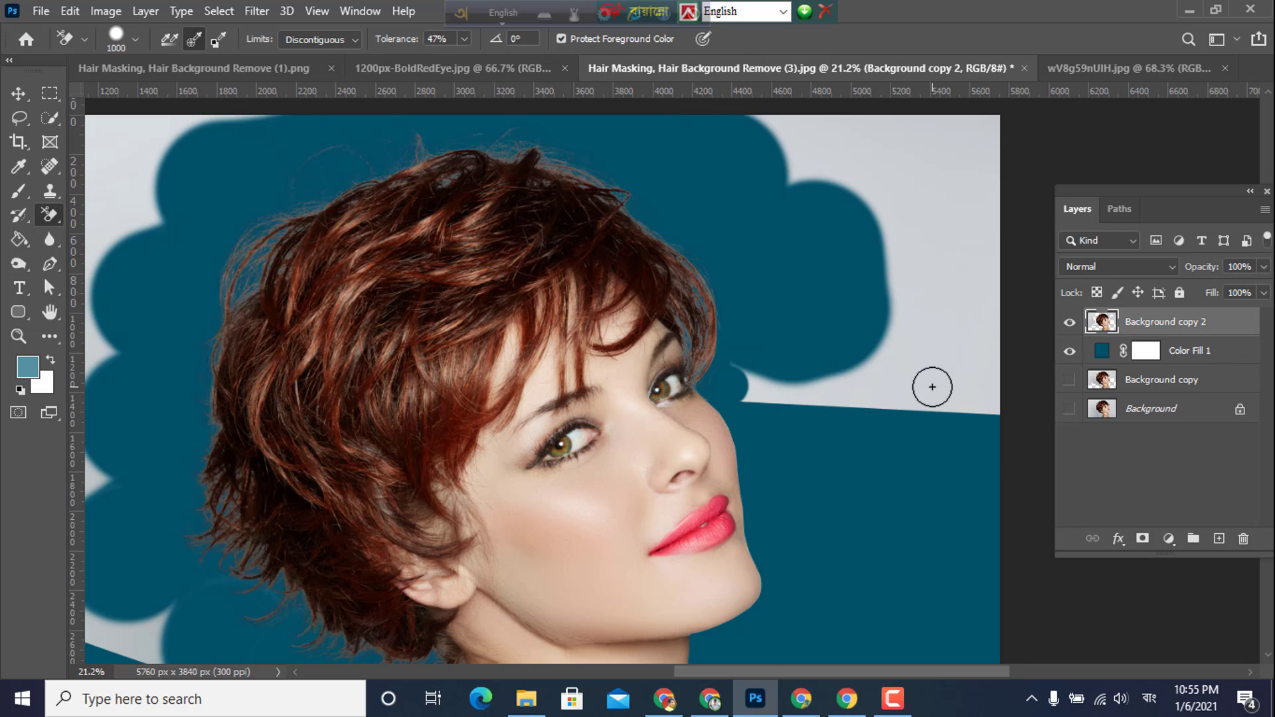
mouse_move(932, 387)
left_mouse_down()
mouse_move(932, 304)
mouse_move(898, 428)
mouse_move(809, 354)
mouse_move(885, 286)
mouse_move(870, 178)
mouse_move(944, 154)
mouse_move(960, 214)
mouse_move(717, 65)
mouse_move(799, 101)
mouse_move(884, 214)
mouse_move(975, 100)
mouse_move(921, 218)
mouse_move(968, 245)
left_mouse_up()
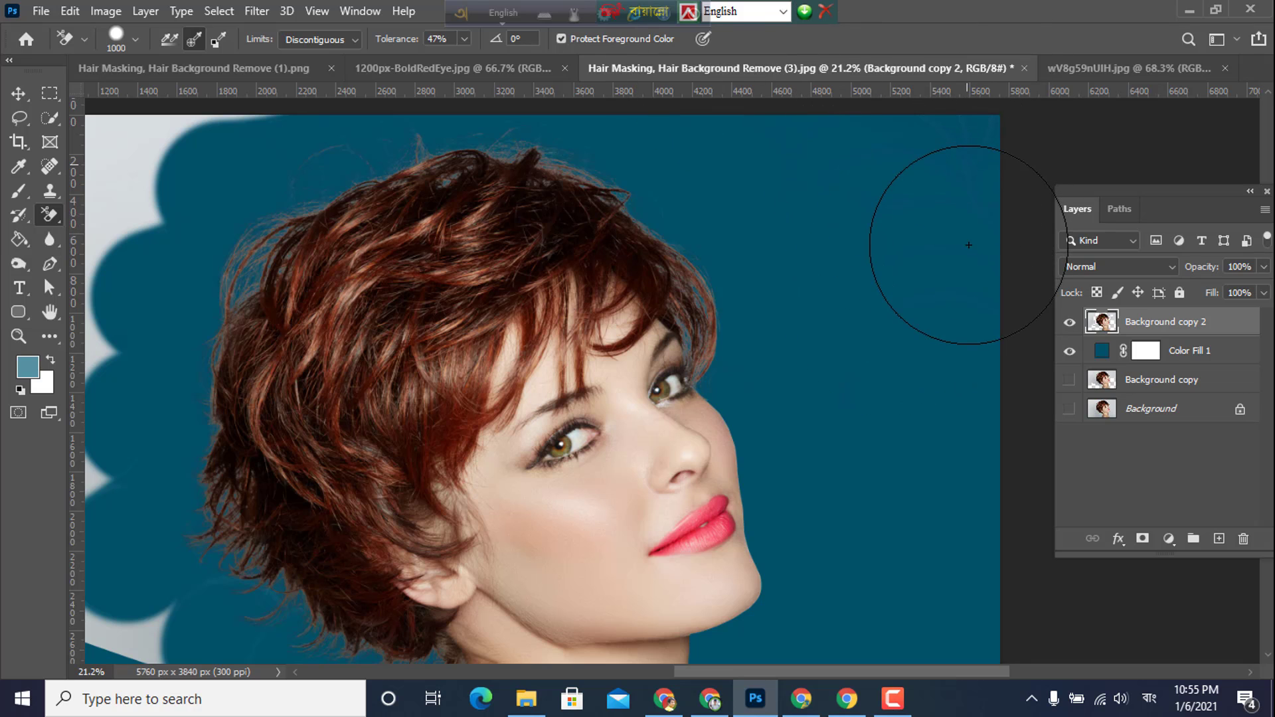
scroll(890, 286, "down", 2)
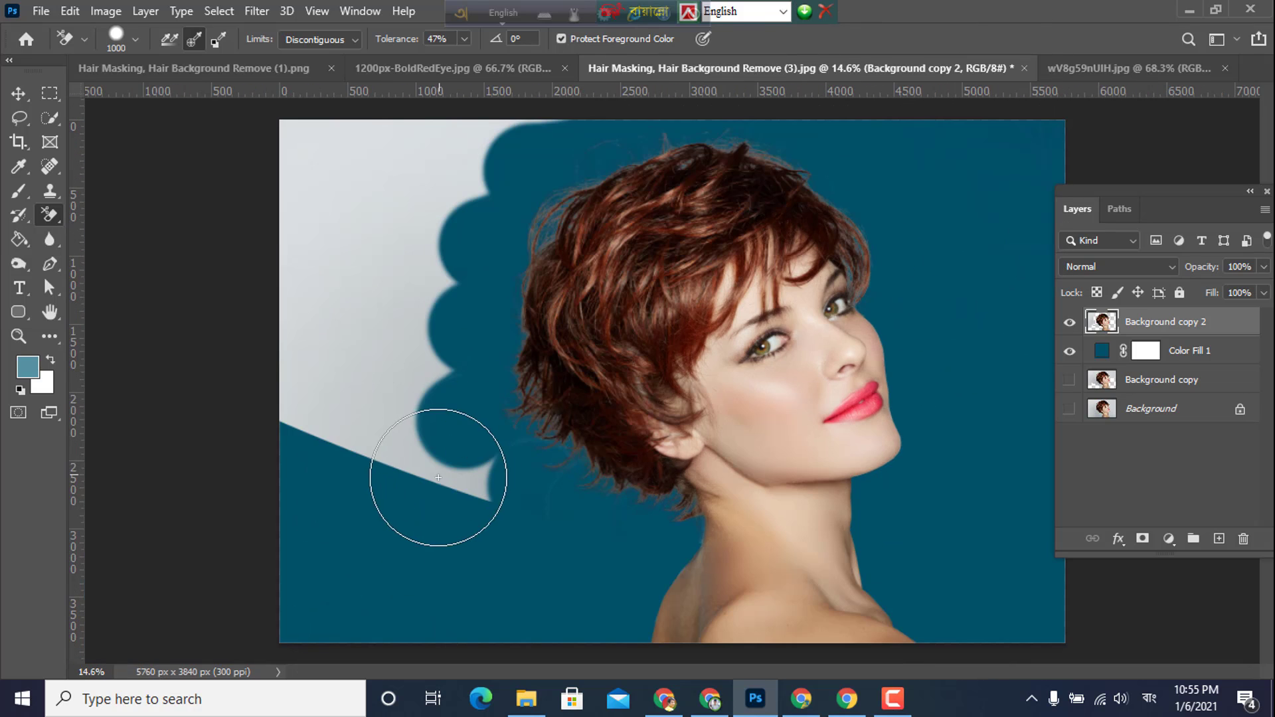
mouse_move(438, 477)
left_mouse_down()
mouse_move(504, 532)
mouse_move(407, 408)
mouse_move(391, 315)
mouse_move(335, 174)
mouse_move(397, 252)
mouse_move(483, 115)
mouse_move(473, 103)
mouse_move(293, 386)
mouse_move(300, 517)
mouse_move(324, 285)
left_mouse_up()
scroll(284, 451, "down", 2)
scroll(291, 440, "up", 1)
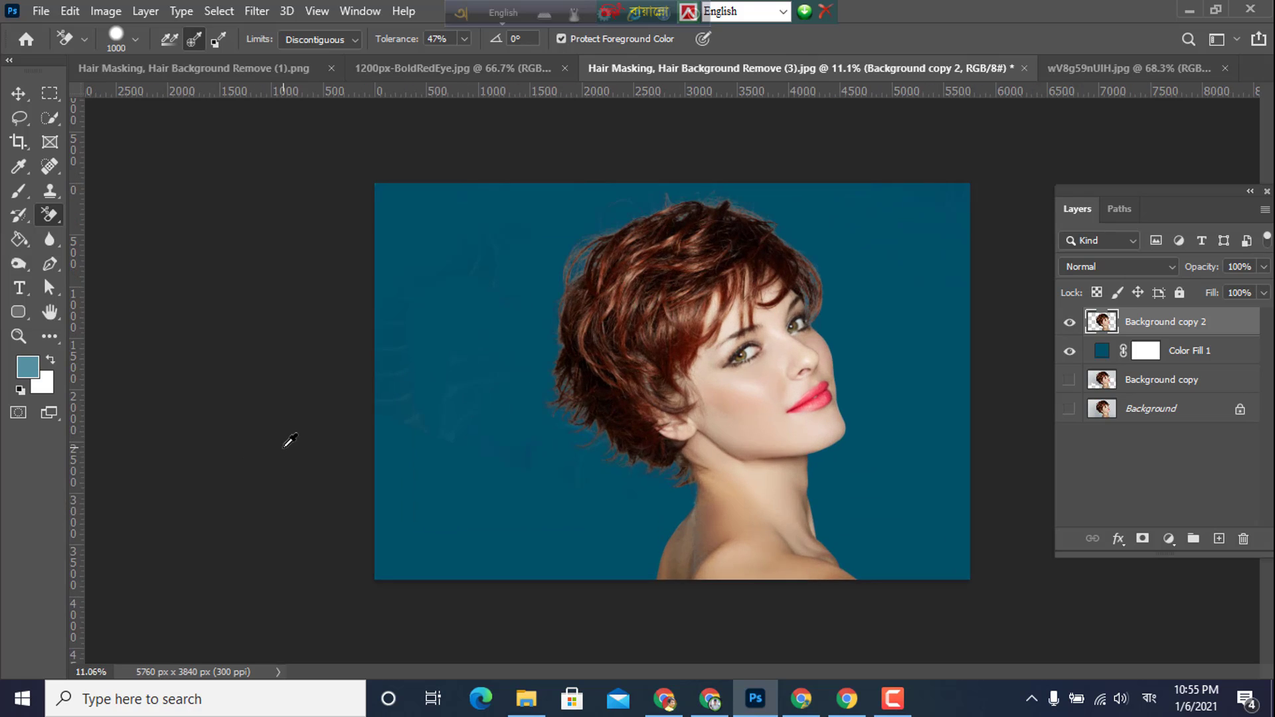
- Draw a Pen tool path loosely around the head and back outside the canvas, enclosing the outer background
scroll(289, 441, "up", 1)
left_click(50, 263)
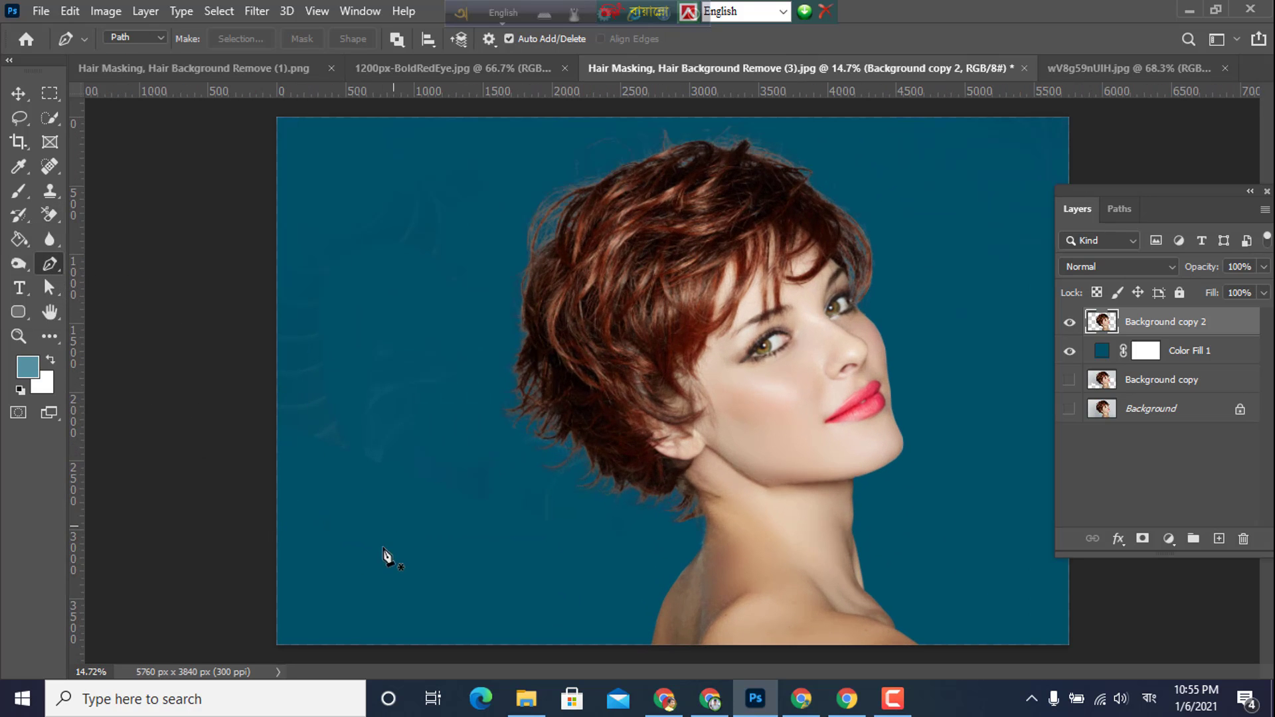
left_click(203, 569)
left_click_drag(623, 552, 593, 498)
left_click(518, 469)
left_click_drag(505, 176, 540, 152)
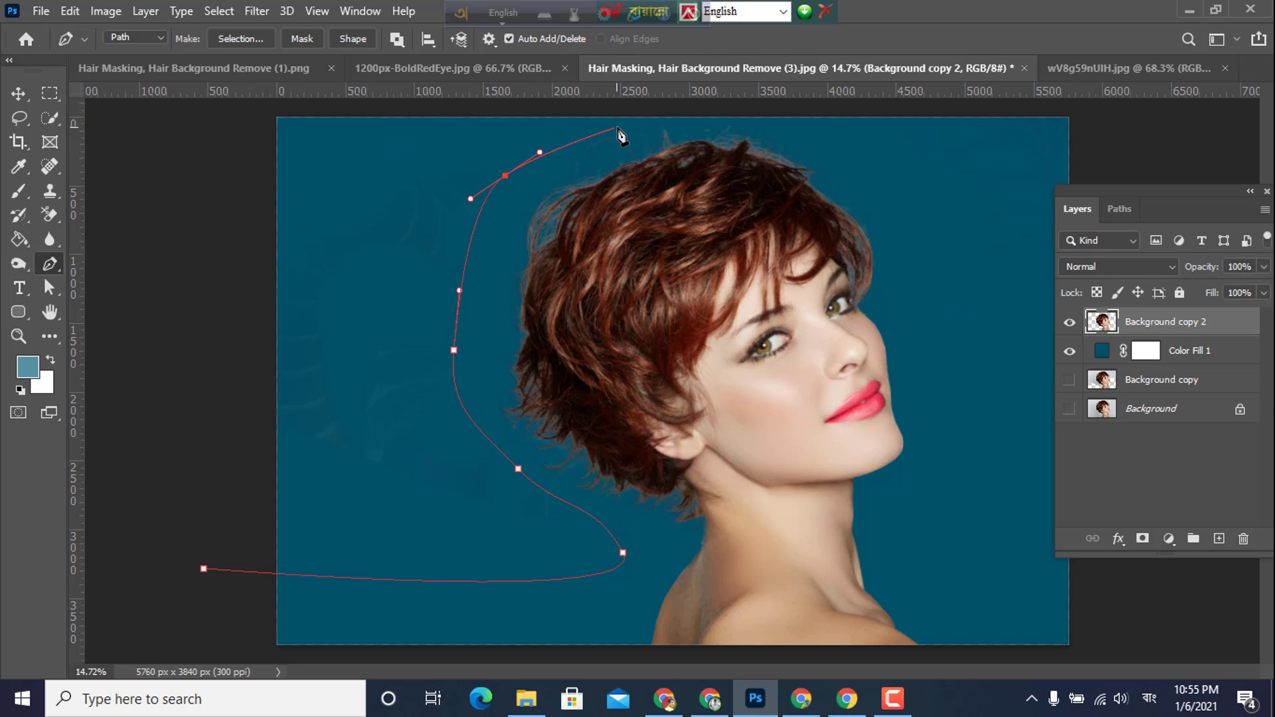
left_click_drag(924, 437, 917, 500)
left_click_drag(919, 549, 1001, 567)
left_click_drag(1129, 570, 1145, 572)
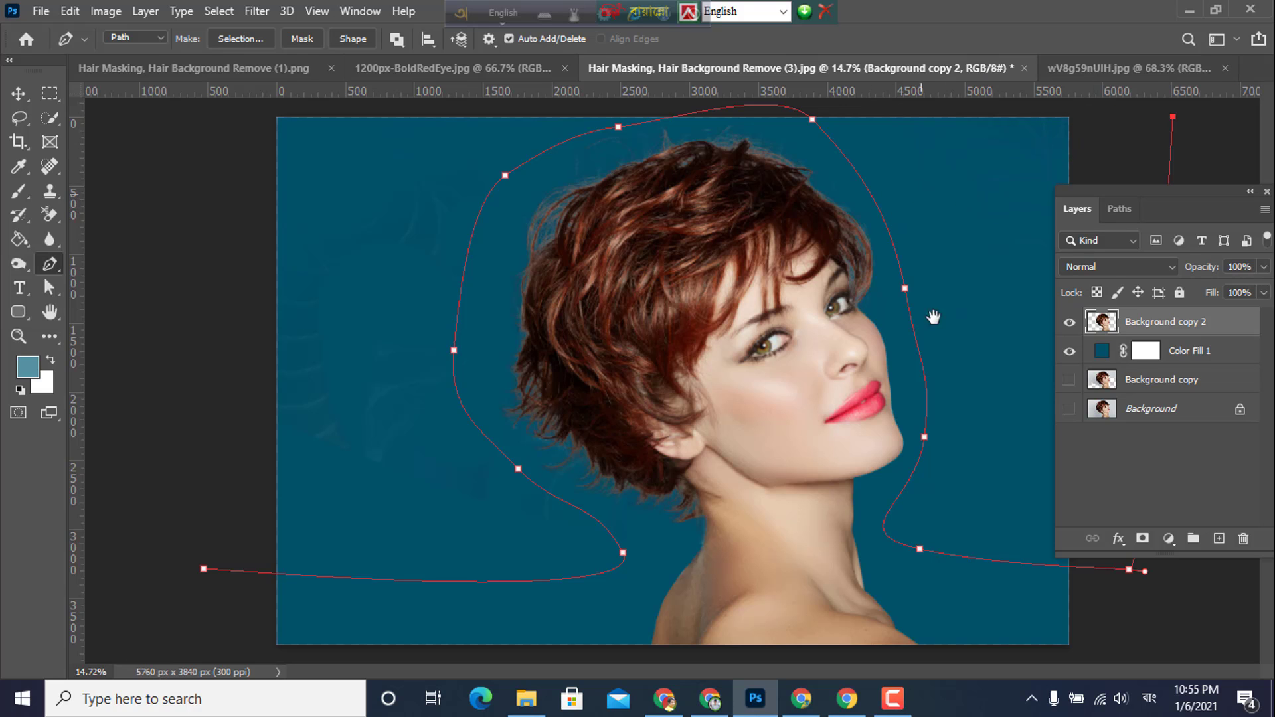
scroll(926, 325, "up", 3)
scroll(925, 325, "down", 3)
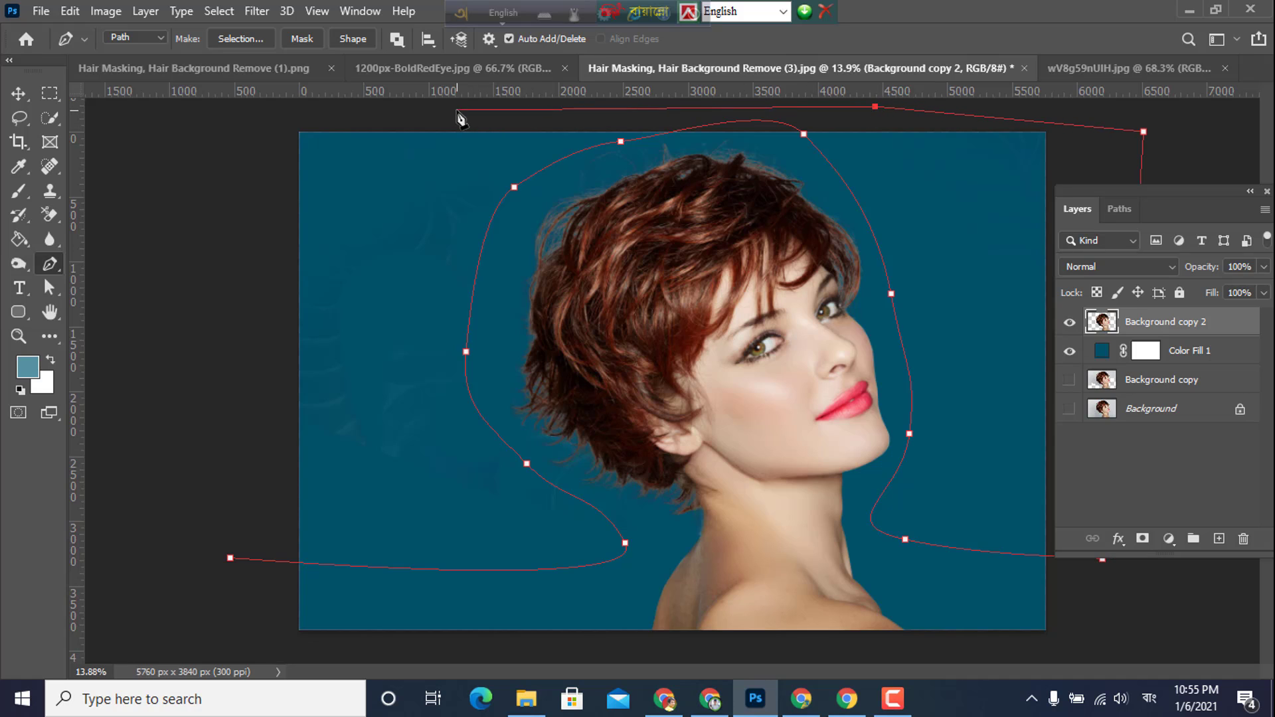
left_click_drag(127, 386, 136, 416)
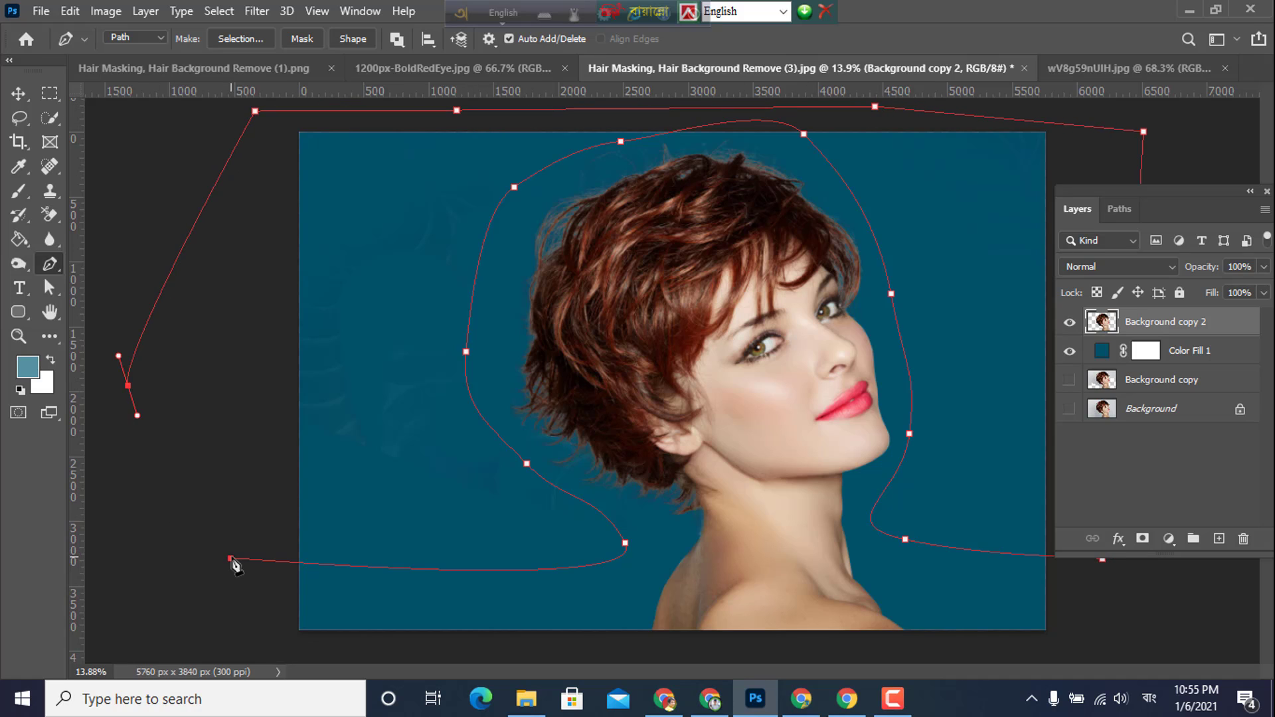
- Convert the path to a selection, delete the leftover backdrop traces inside it, and deselect
key("ctrl+Return")
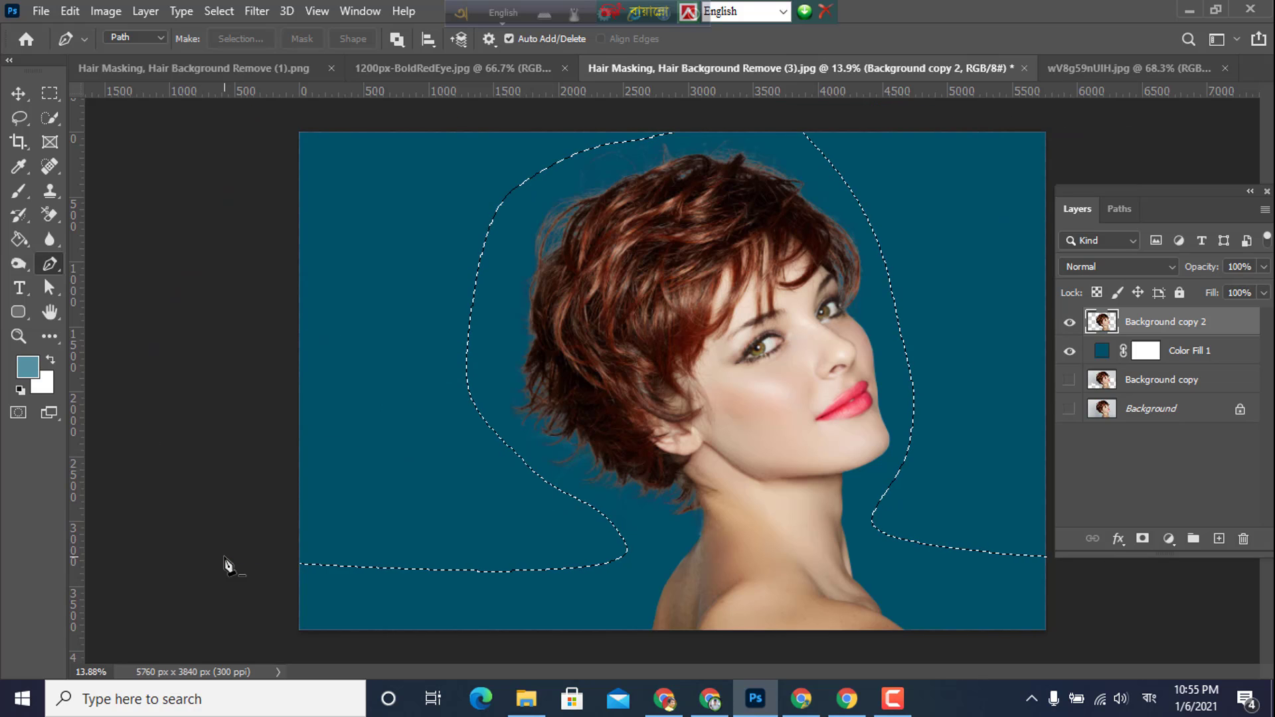
key("ctrl+d")
scroll(226, 564, "down", 4)
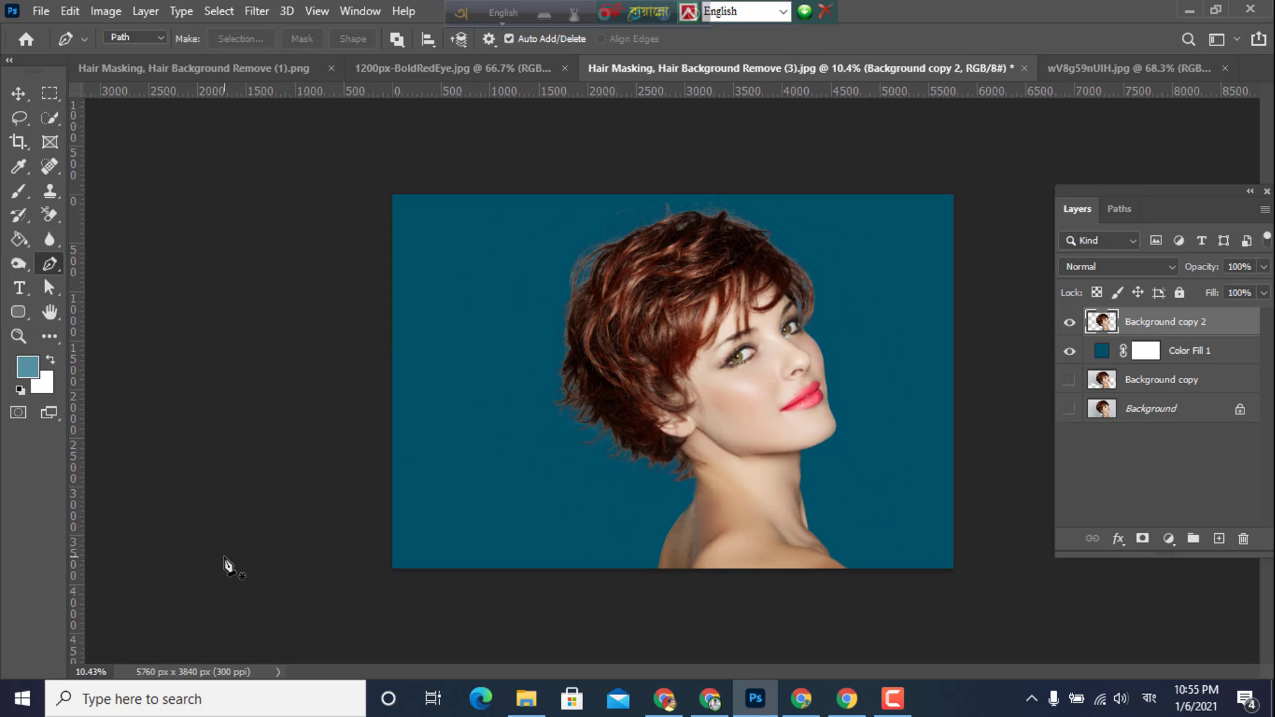
scroll(206, 561, "up", 2)
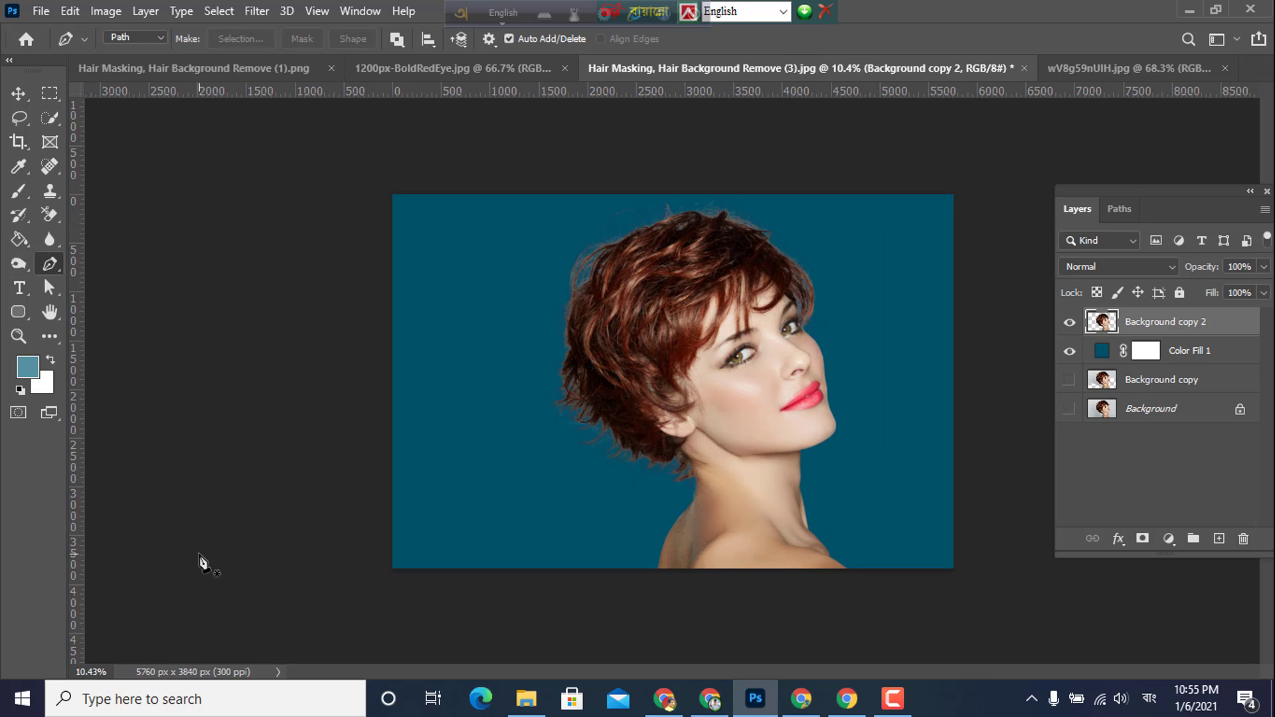
- Preview the cutout against white (#ffffff) and mid-grey (#808080) fill colors, and cancel the color change
left_click(1103, 352)
double_click(1100, 350)
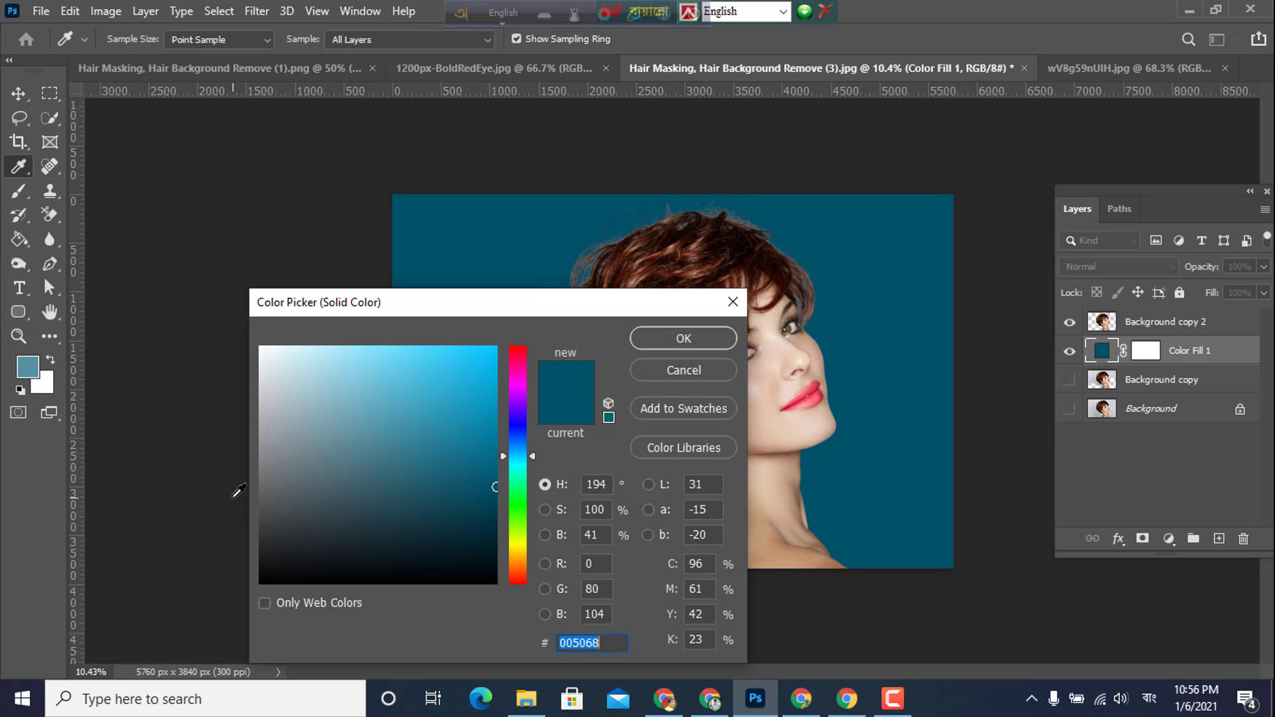
left_click_drag(292, 425, 211, 304)
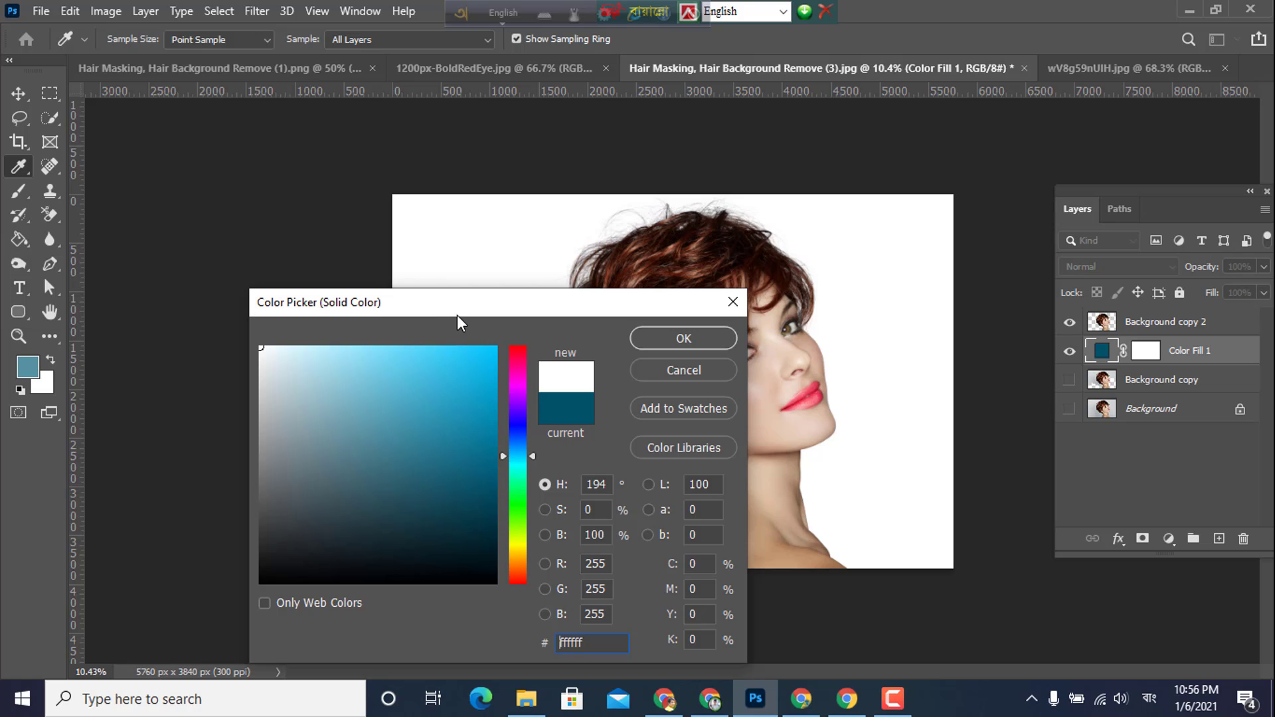
left_click_drag(456, 316, 325, 332)
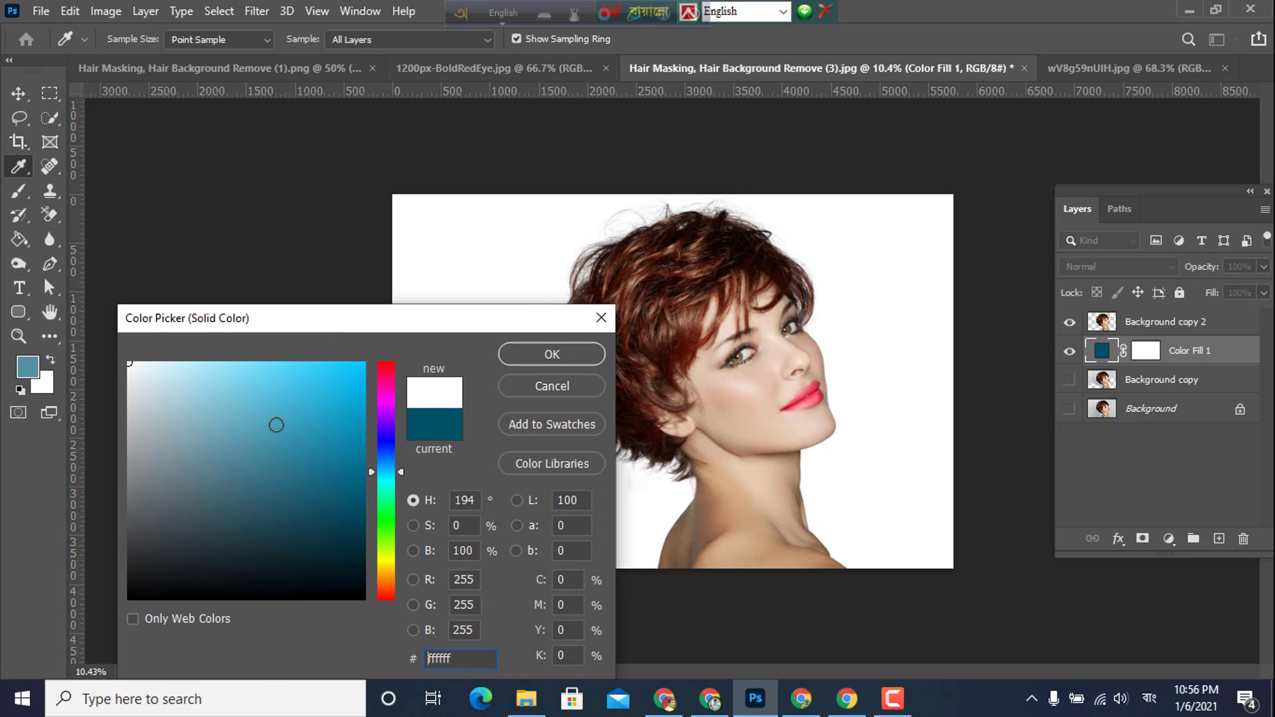
left_click_drag(161, 387, 109, 481)
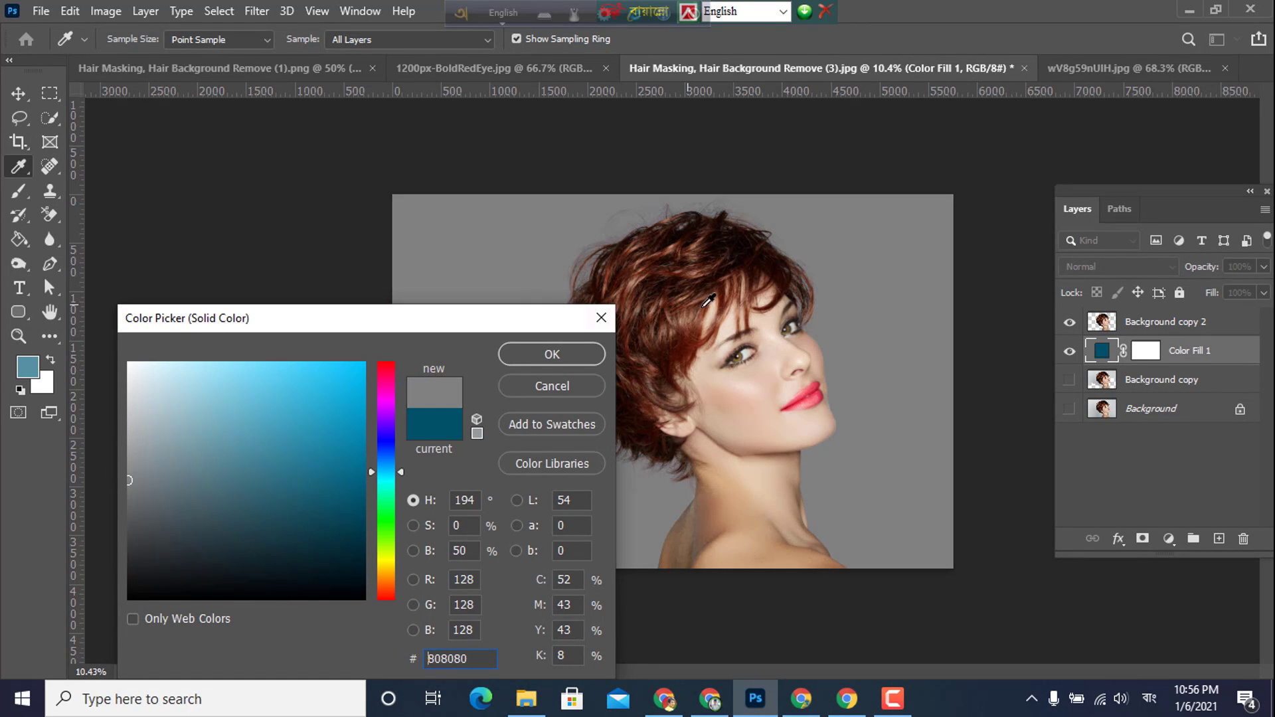
left_click(568, 387)
key("p")
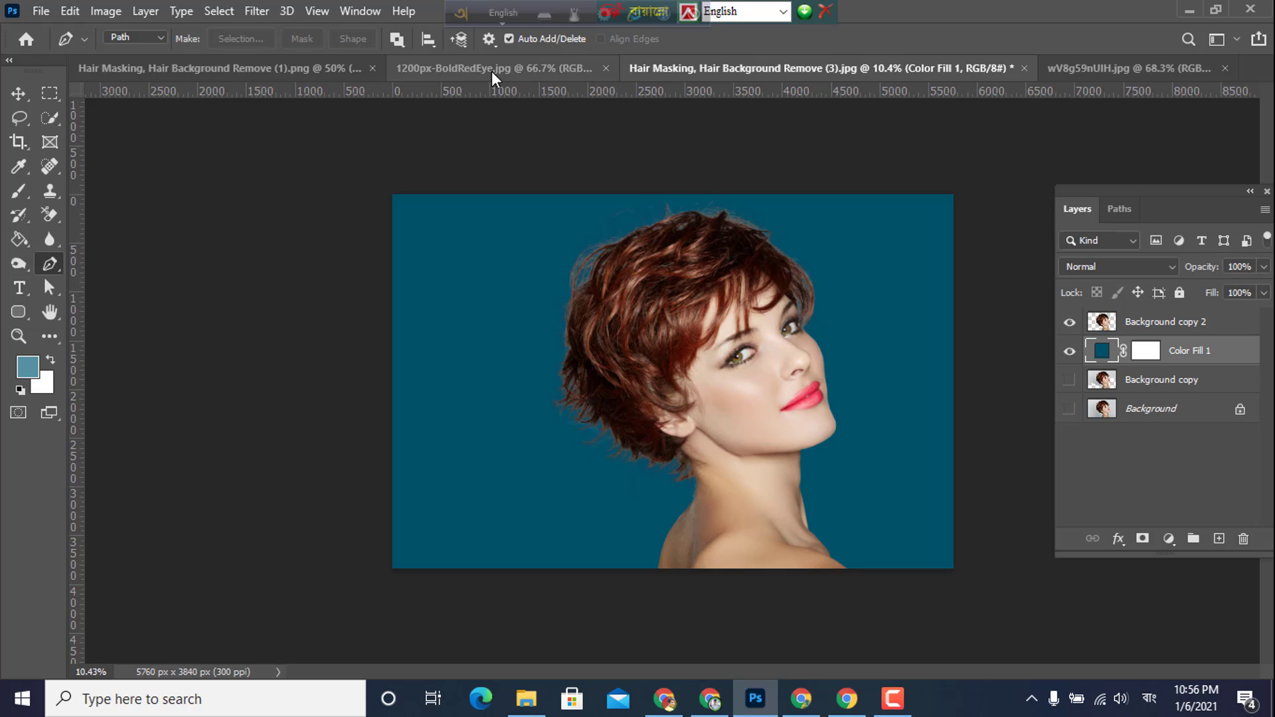
- Close Hair Masking, Hair Background Remove (3).jpg without saving, and switch to Hair Masking, Hair Background Remove (1).png
left_click(324, 69)
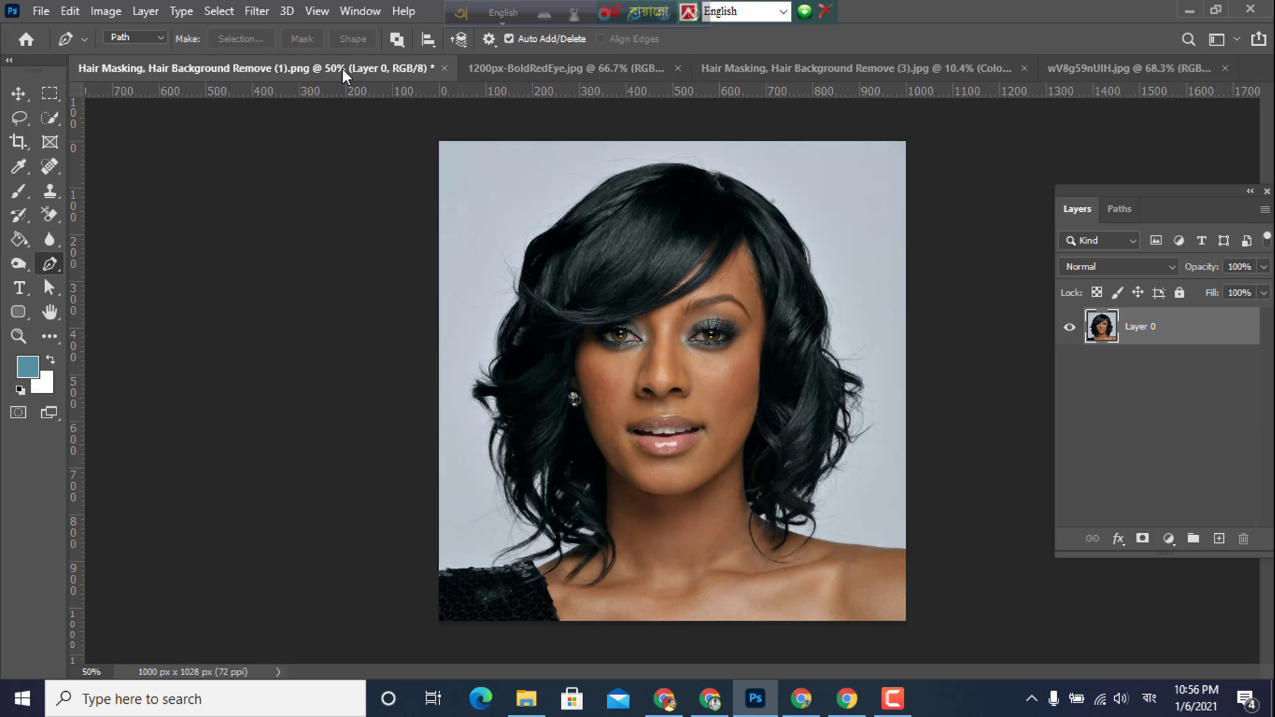
left_click(530, 65)
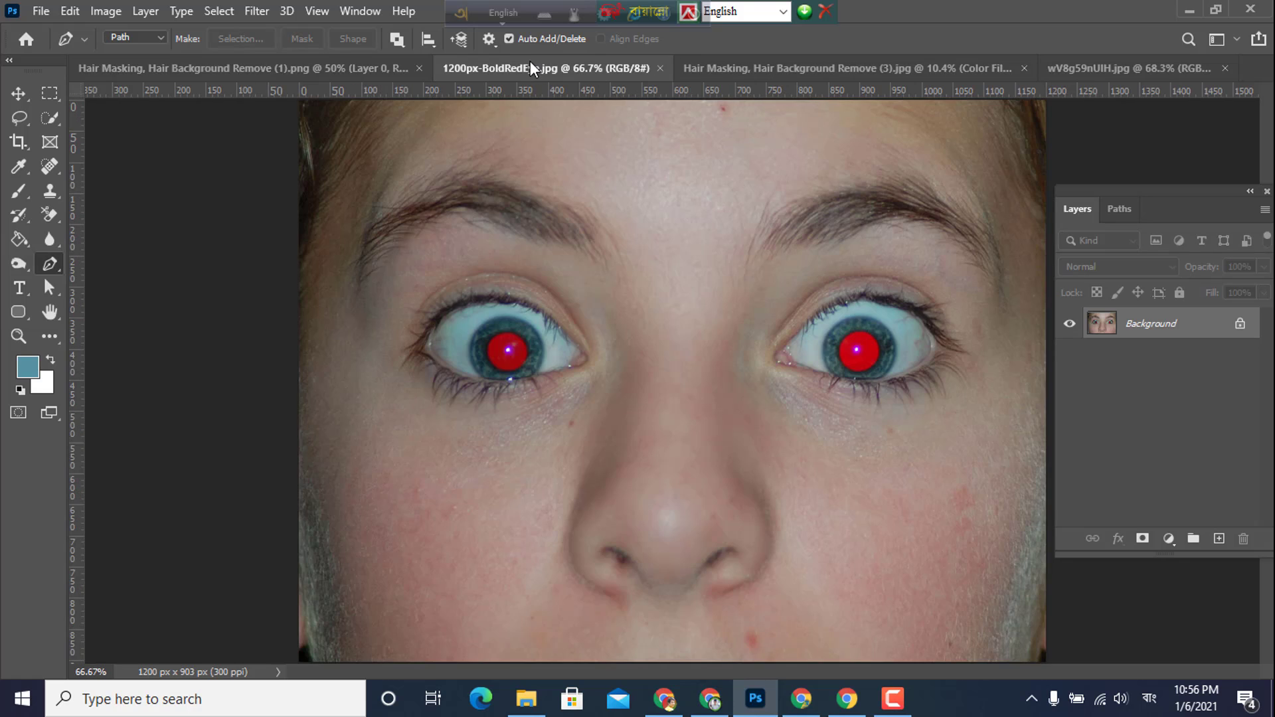
left_click(832, 69)
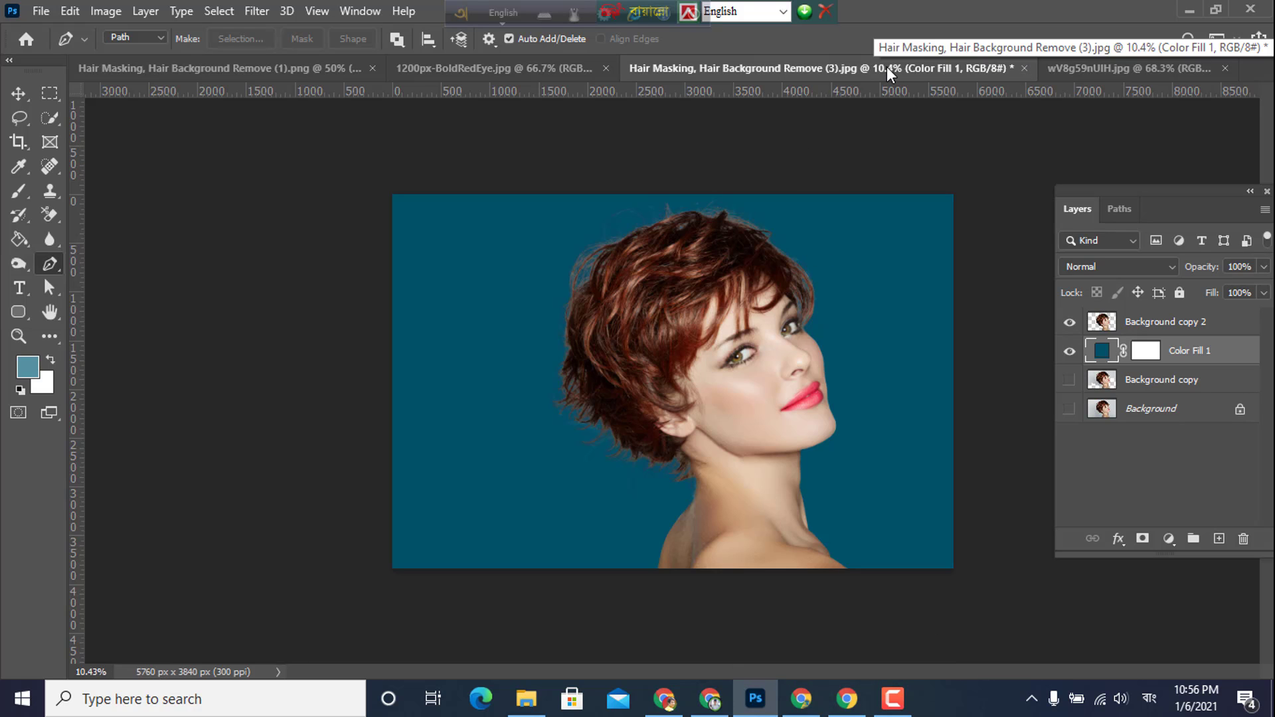
left_click(1024, 68)
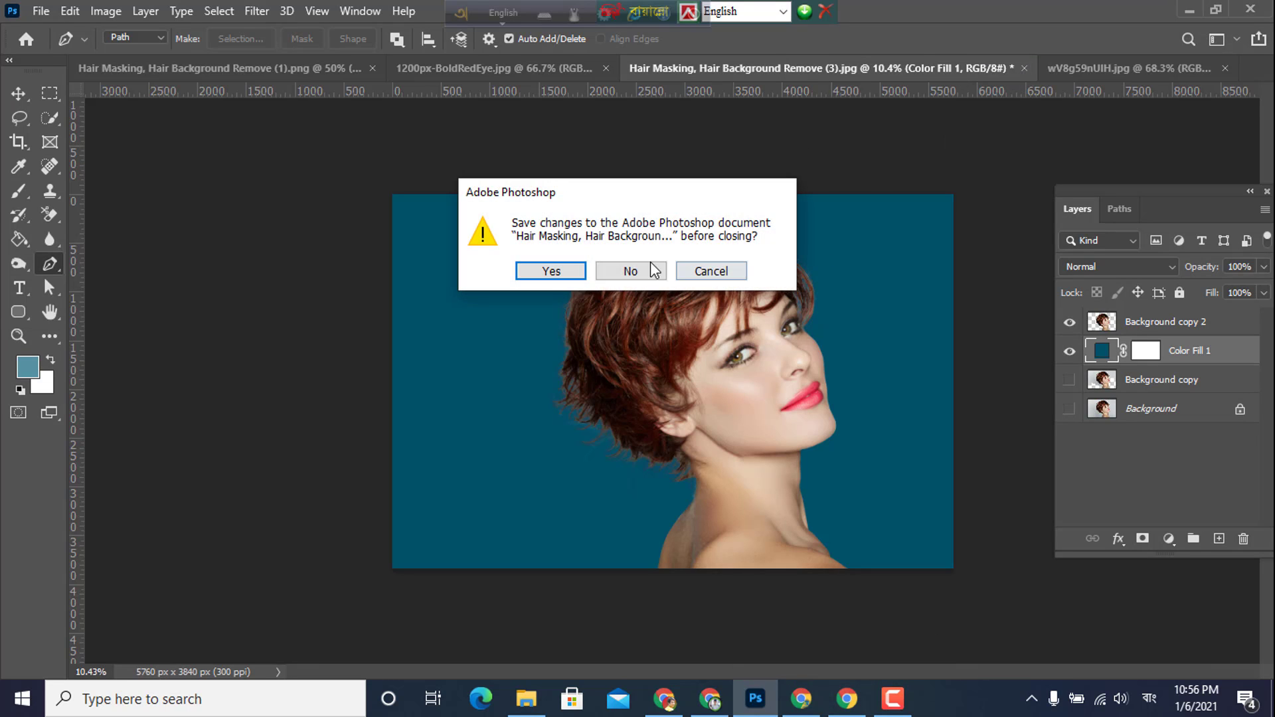
left_click(631, 271)
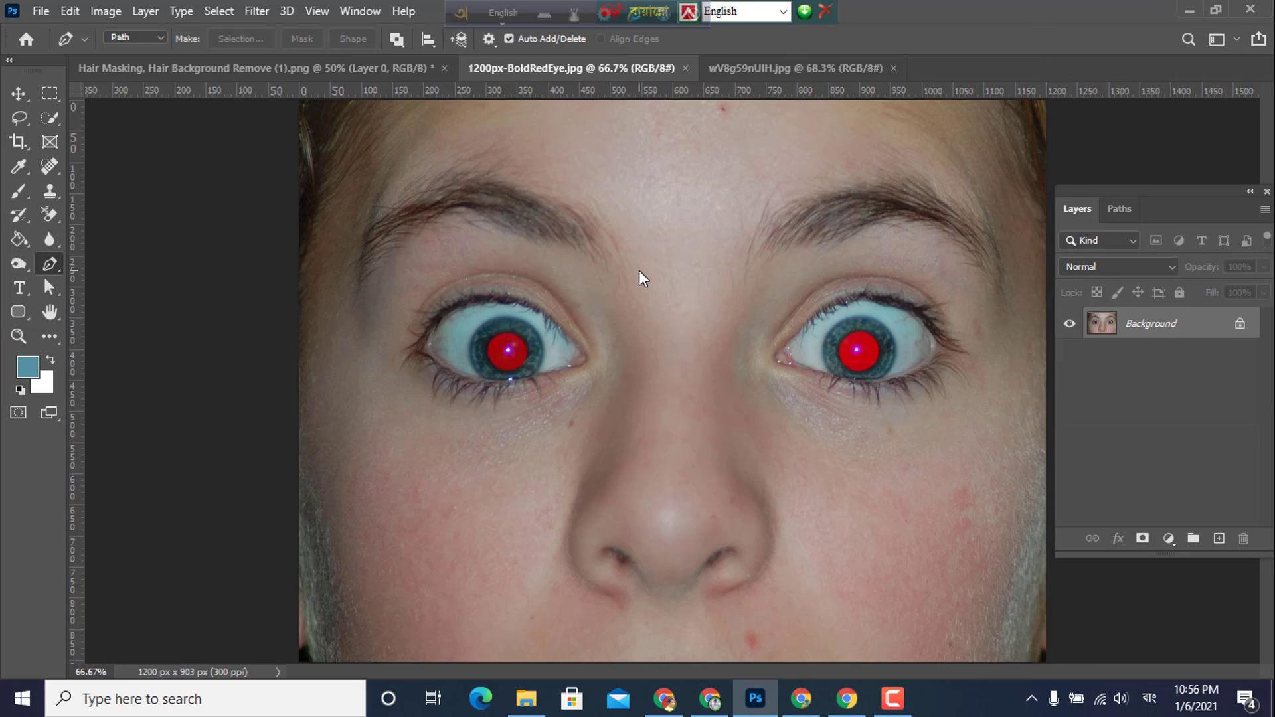
left_click(176, 67)
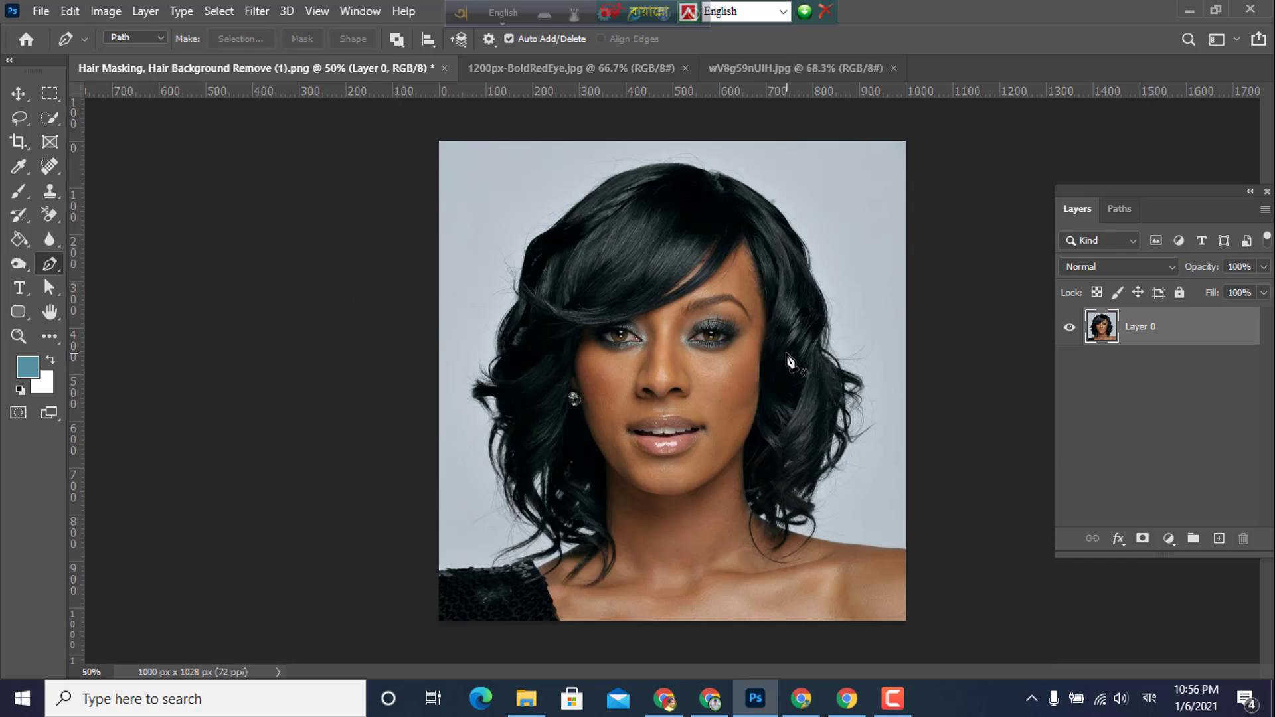
- Duplicate Layer 0 and add a new empty layer between the original and its copy
scroll(786, 354, "up", 10)
scroll(785, 359, "down", 10)
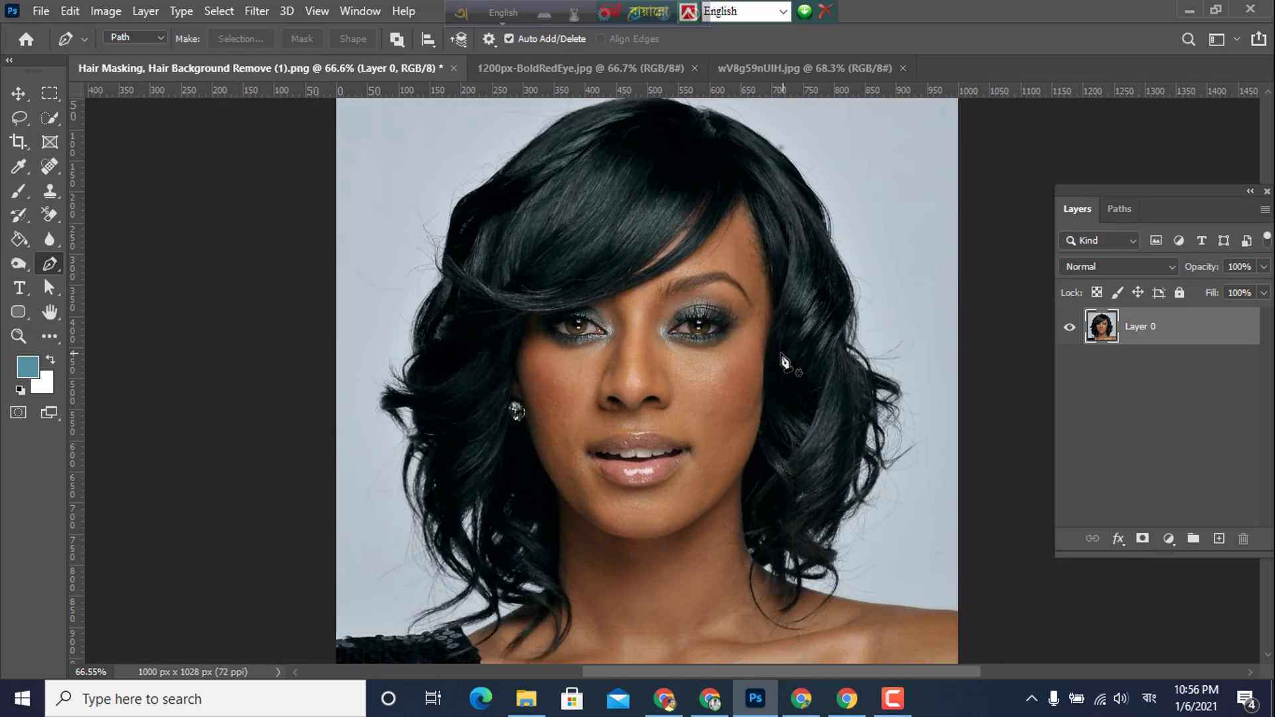
scroll(785, 362, "up", 5)
scroll(777, 357, "down", 4)
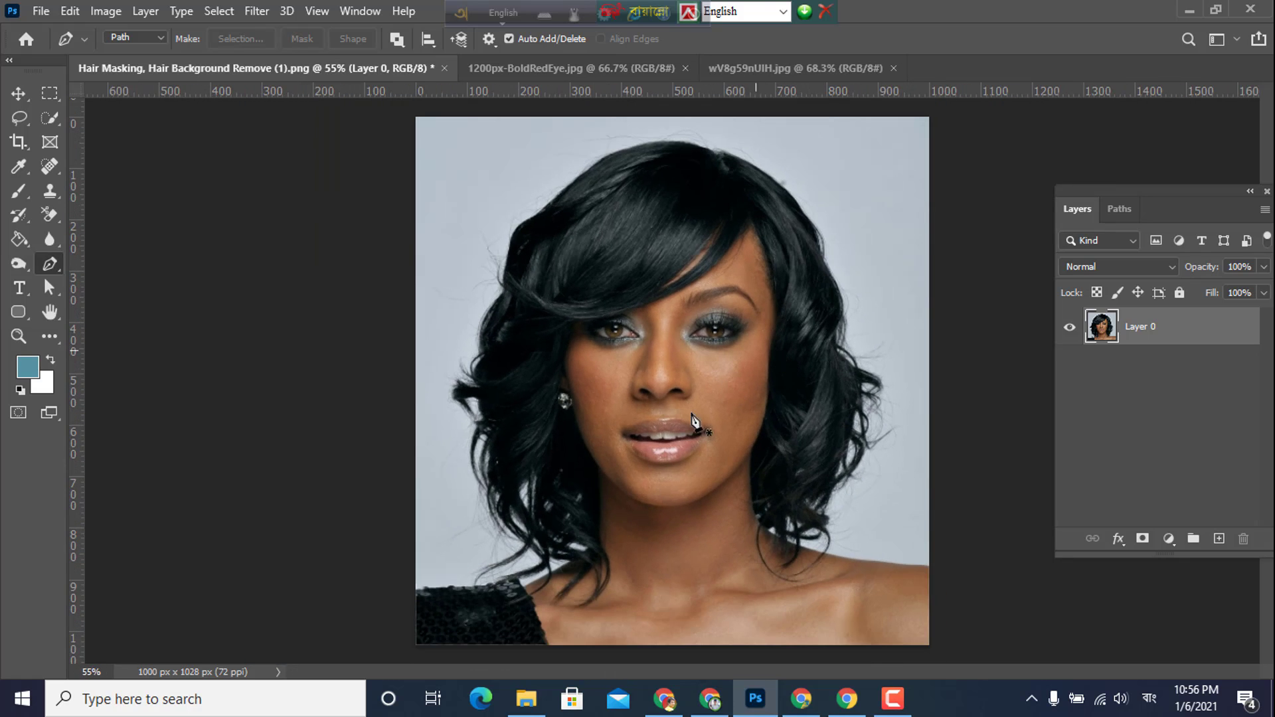
left_click_drag(1143, 334, 1218, 538)
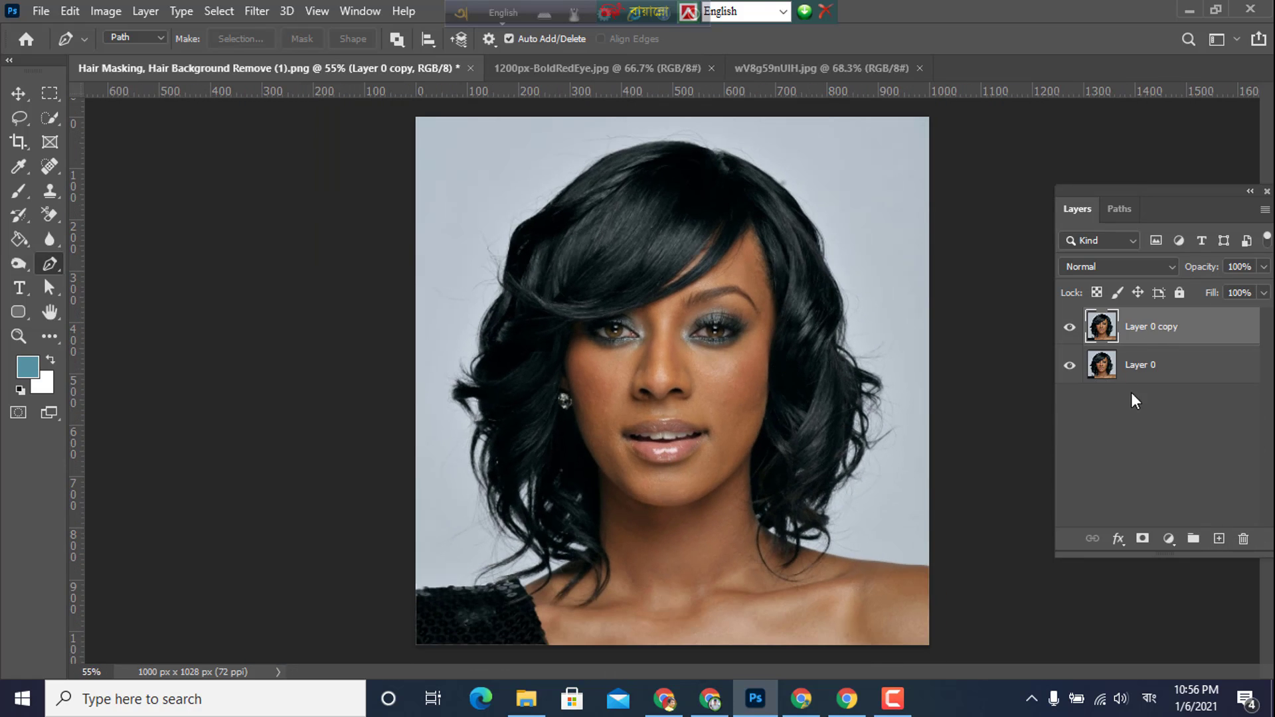
left_click(1219, 539)
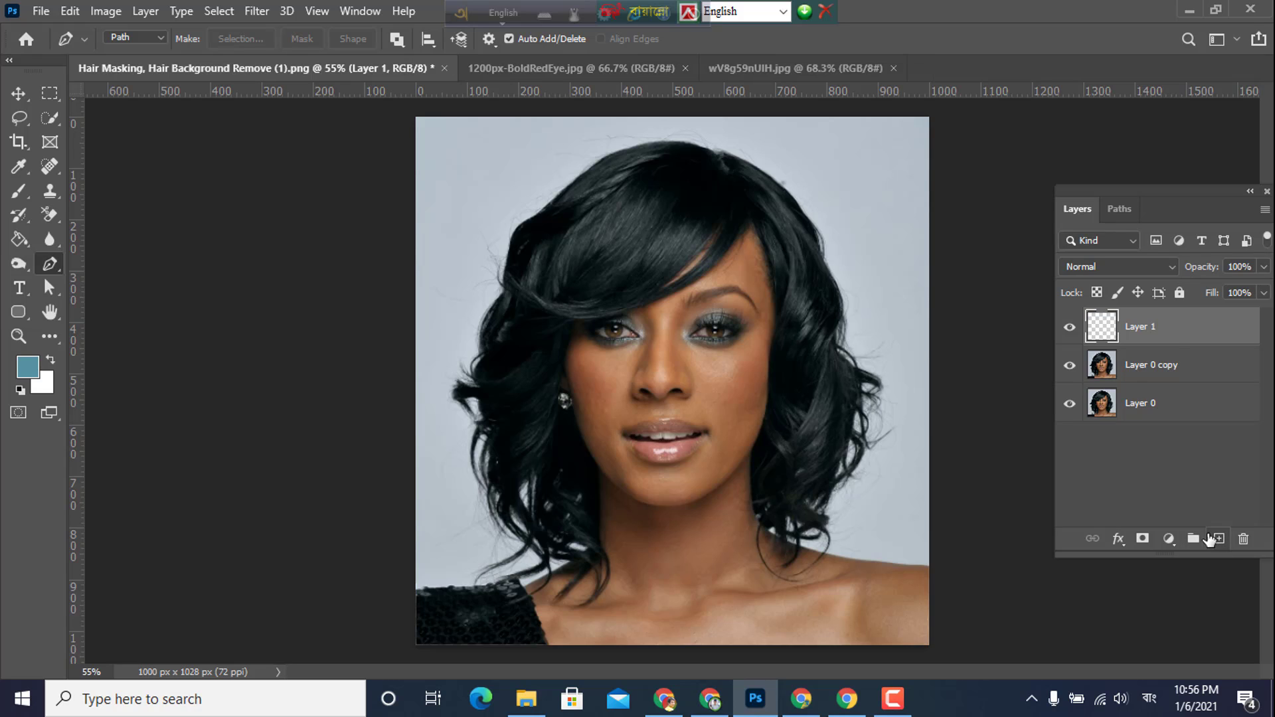
left_click_drag(1162, 339, 1163, 388)
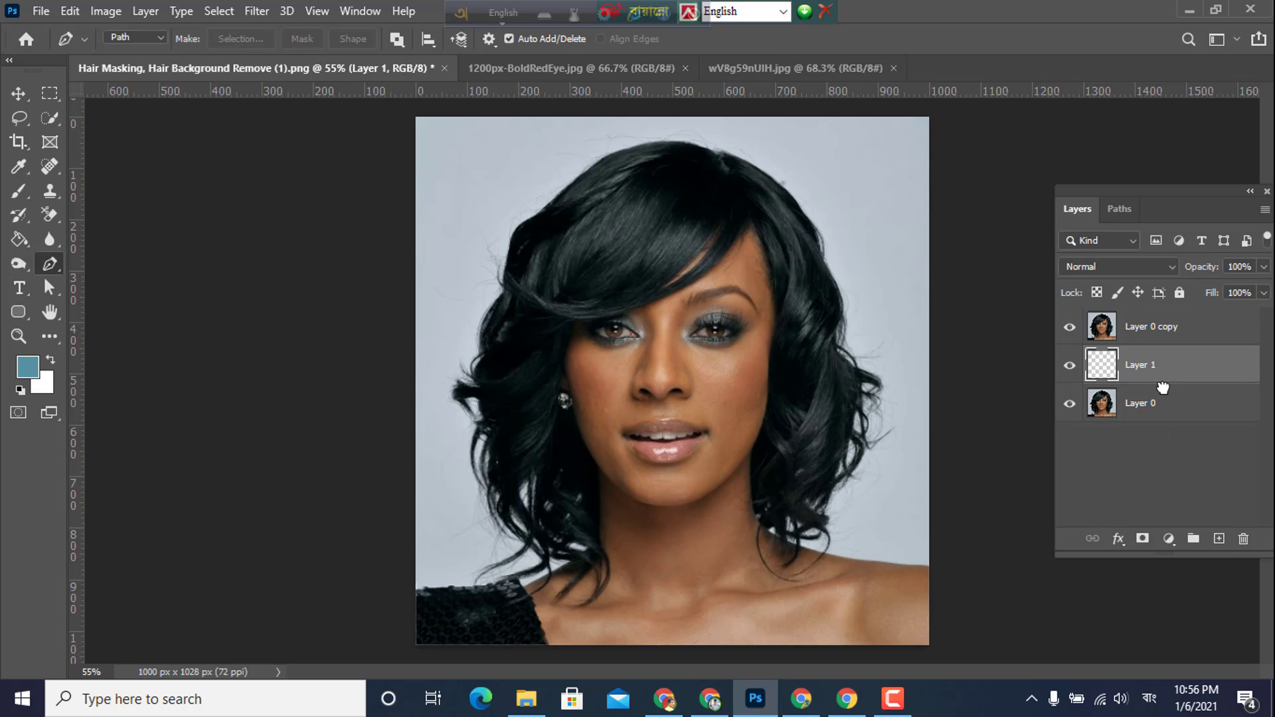
- Fill the empty Layer 1 with white (#ffffff) using the Paint Bucket, and hide Layer 0 copy
left_click(10, 241)
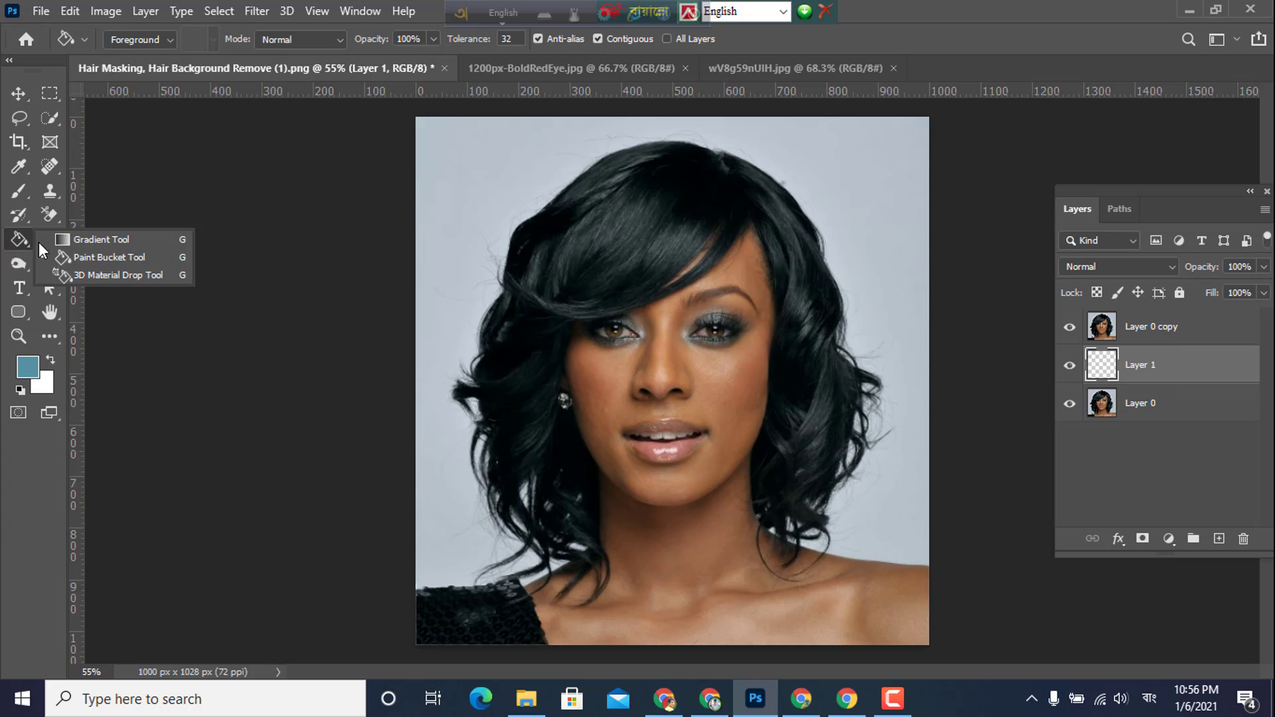
left_click(90, 259)
left_click(28, 366)
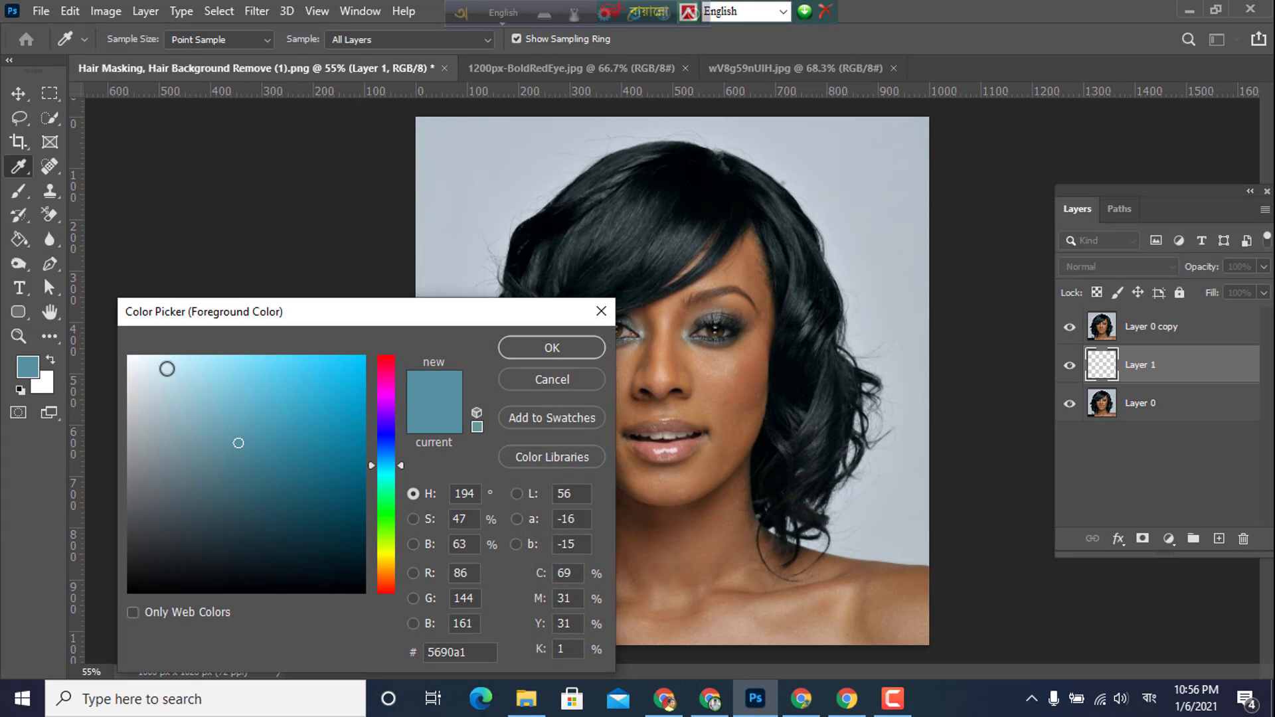
left_click_drag(167, 368, 129, 357)
left_click(550, 348)
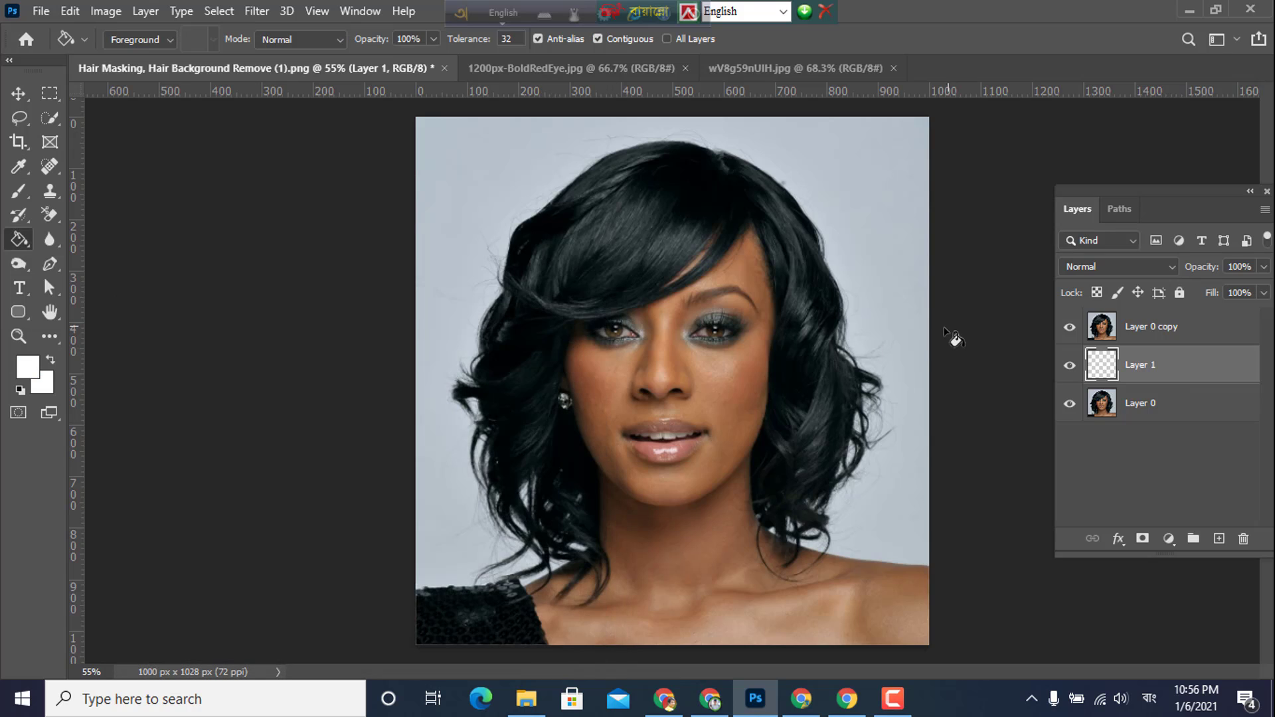
left_click(904, 341)
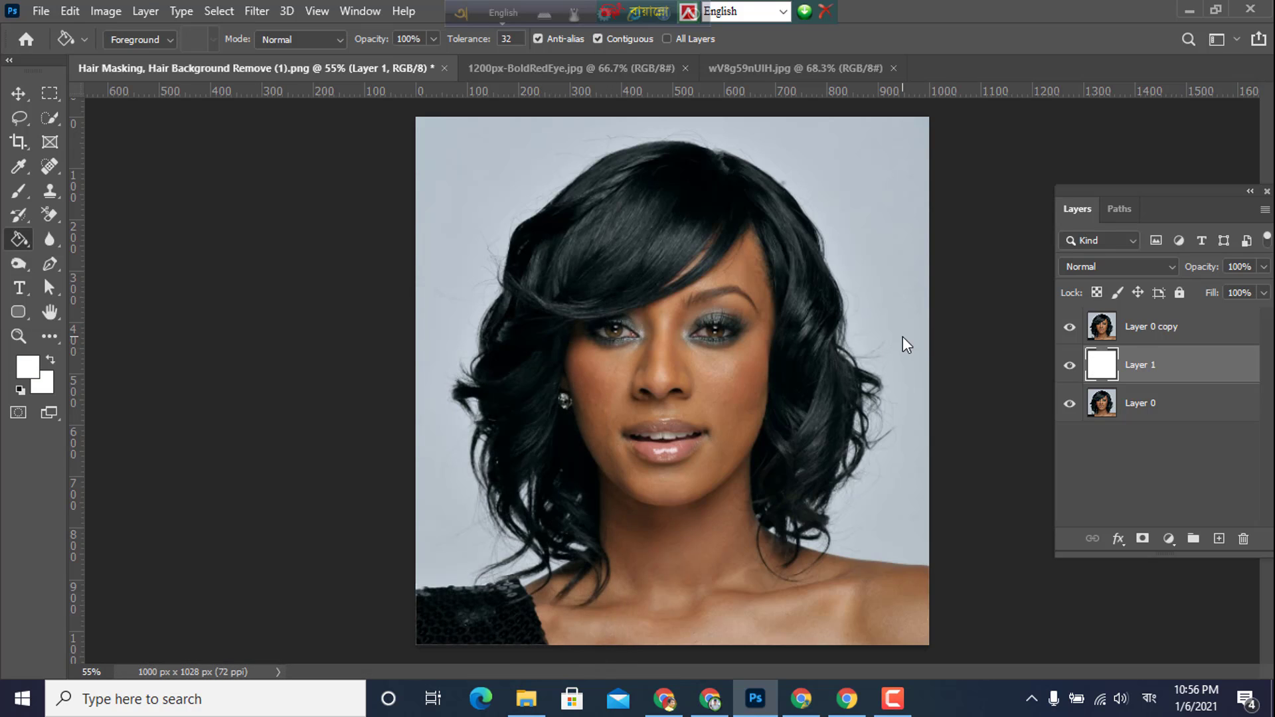
left_click(1069, 326)
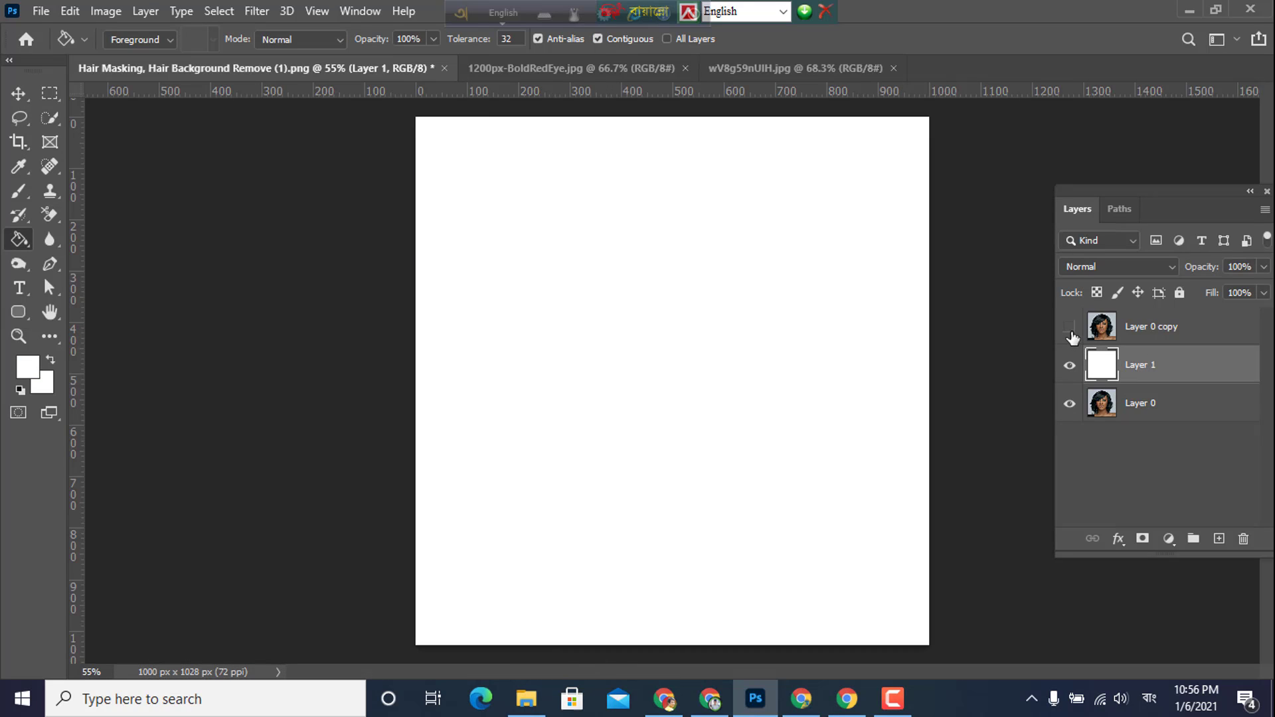
- Hide Layer 0 and fill Layer 1 with red (#ff0006) using the Paint Bucket
left_click(24, 376)
left_click(388, 356)
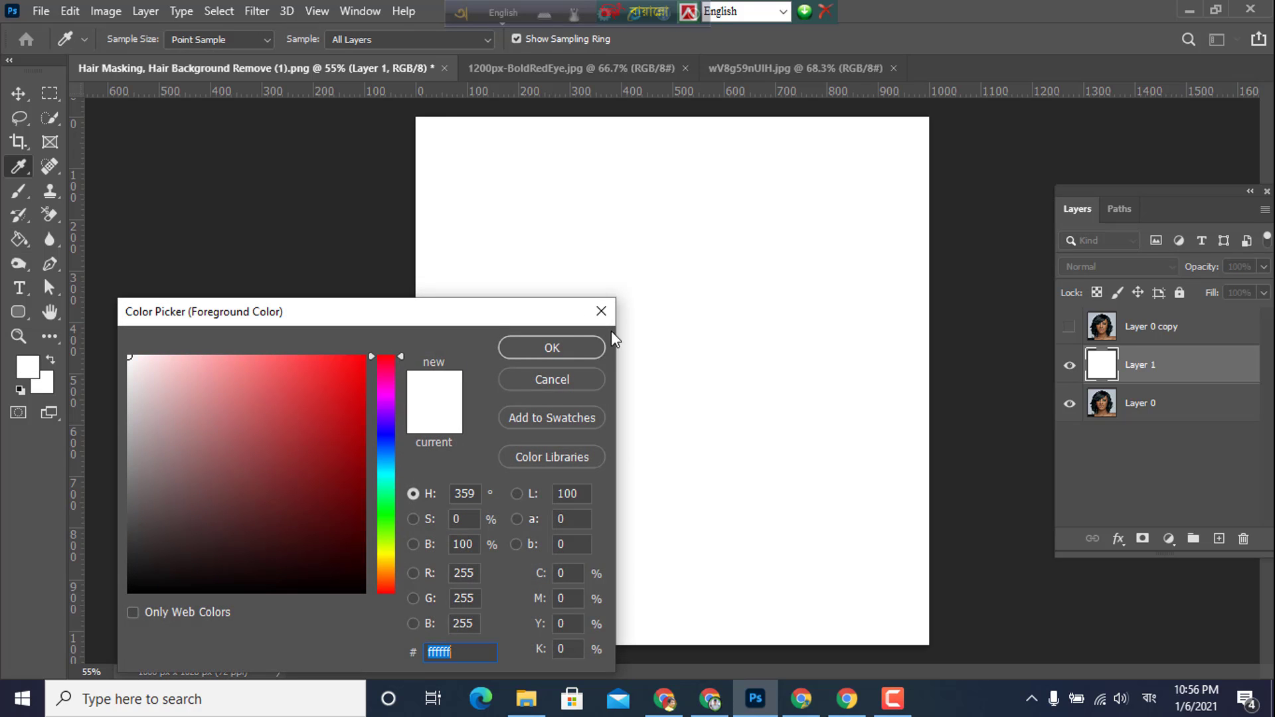
left_click(580, 356)
right_click(10, 243)
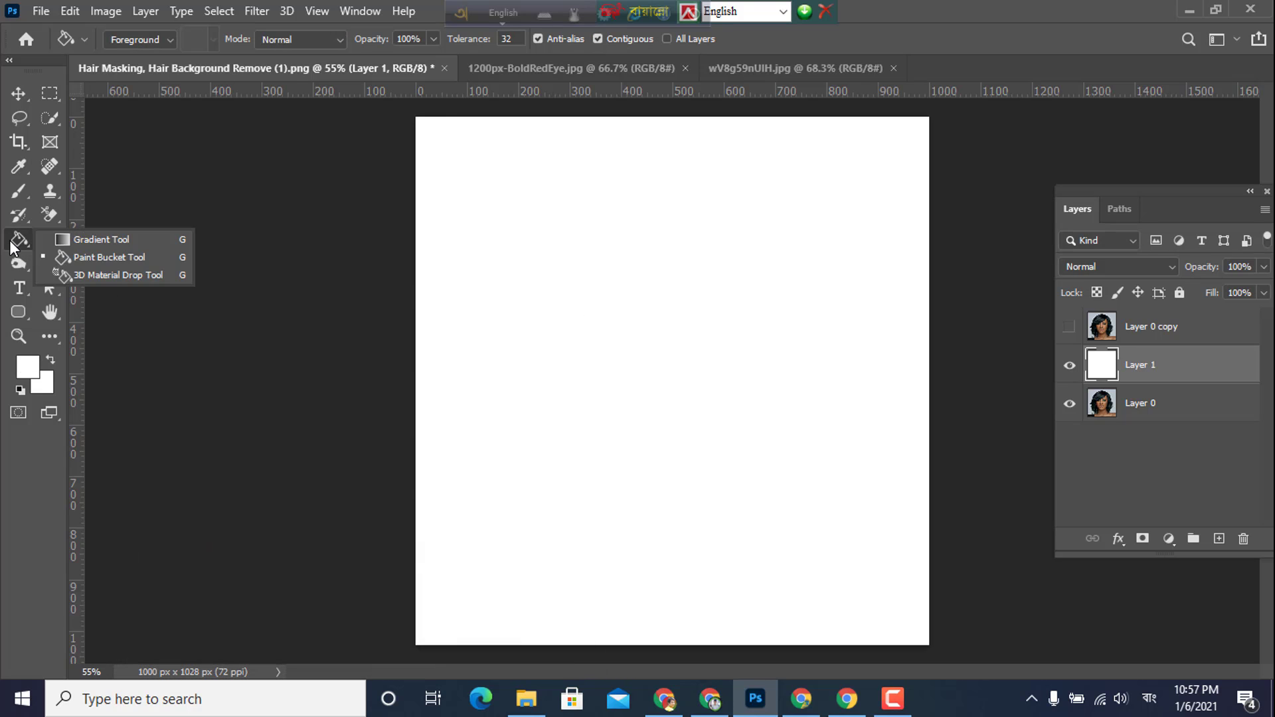
left_click(102, 257)
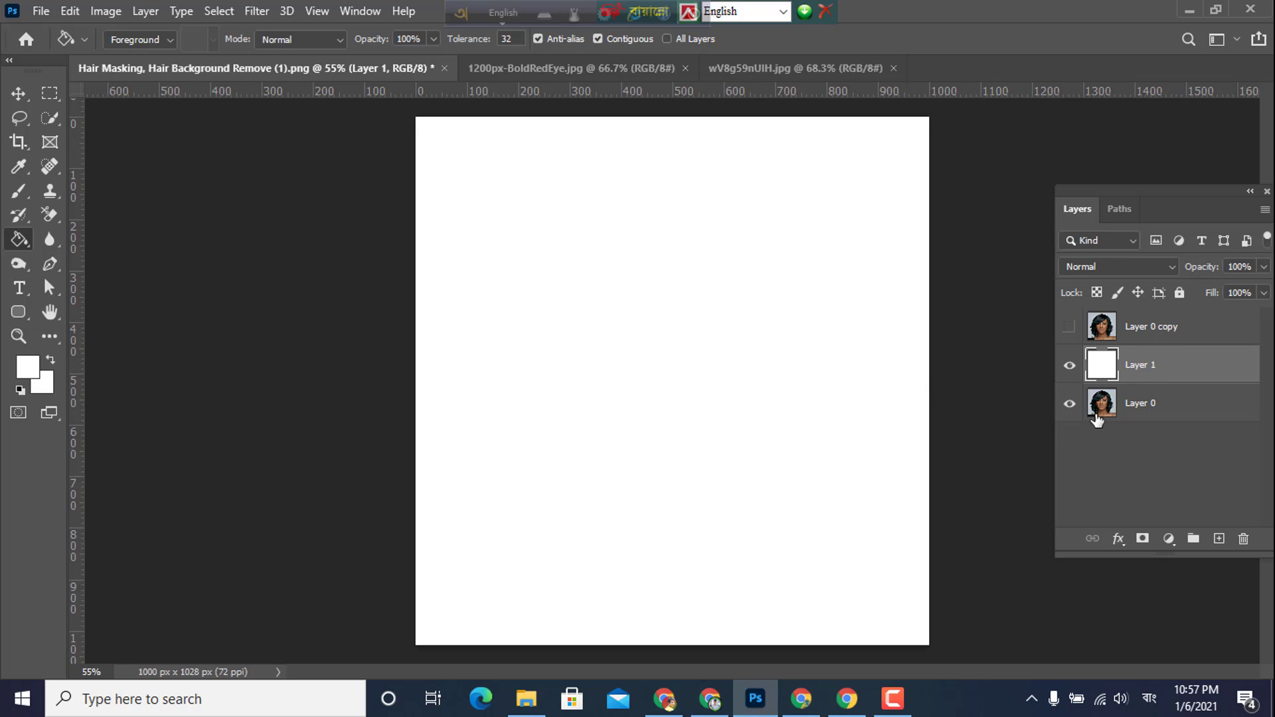
left_click(33, 371)
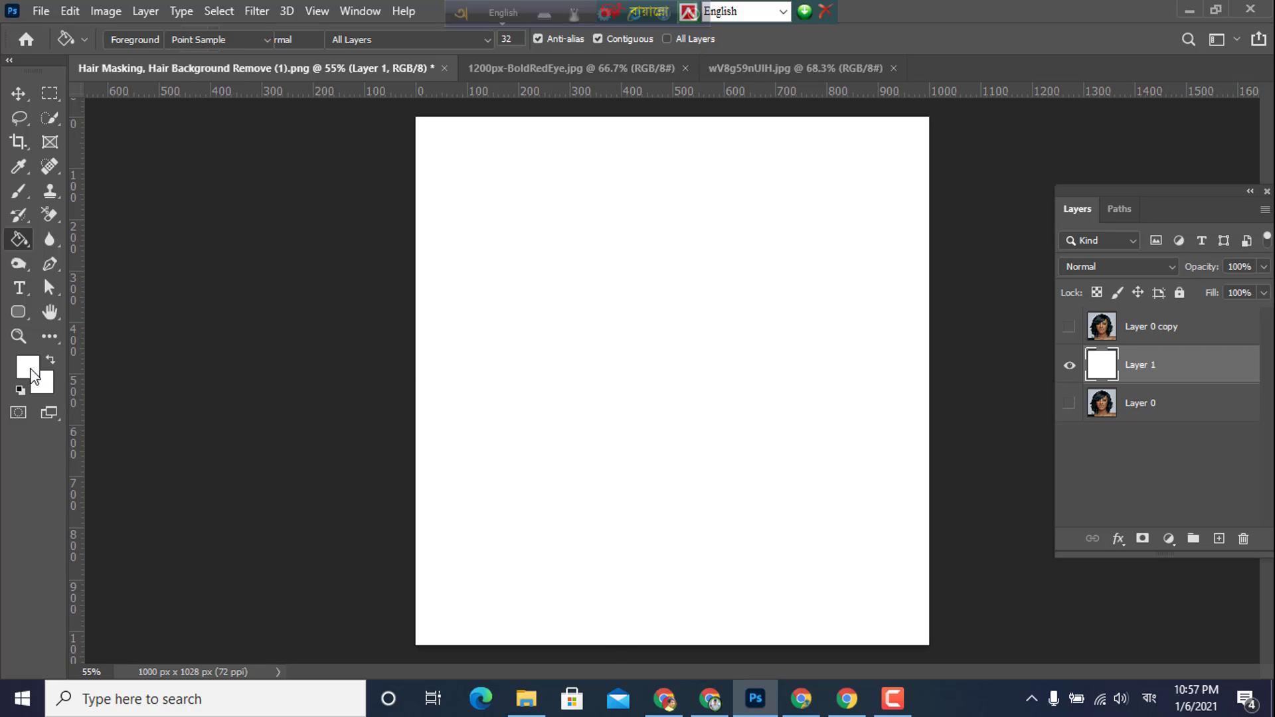
left_click_drag(341, 384, 365, 355)
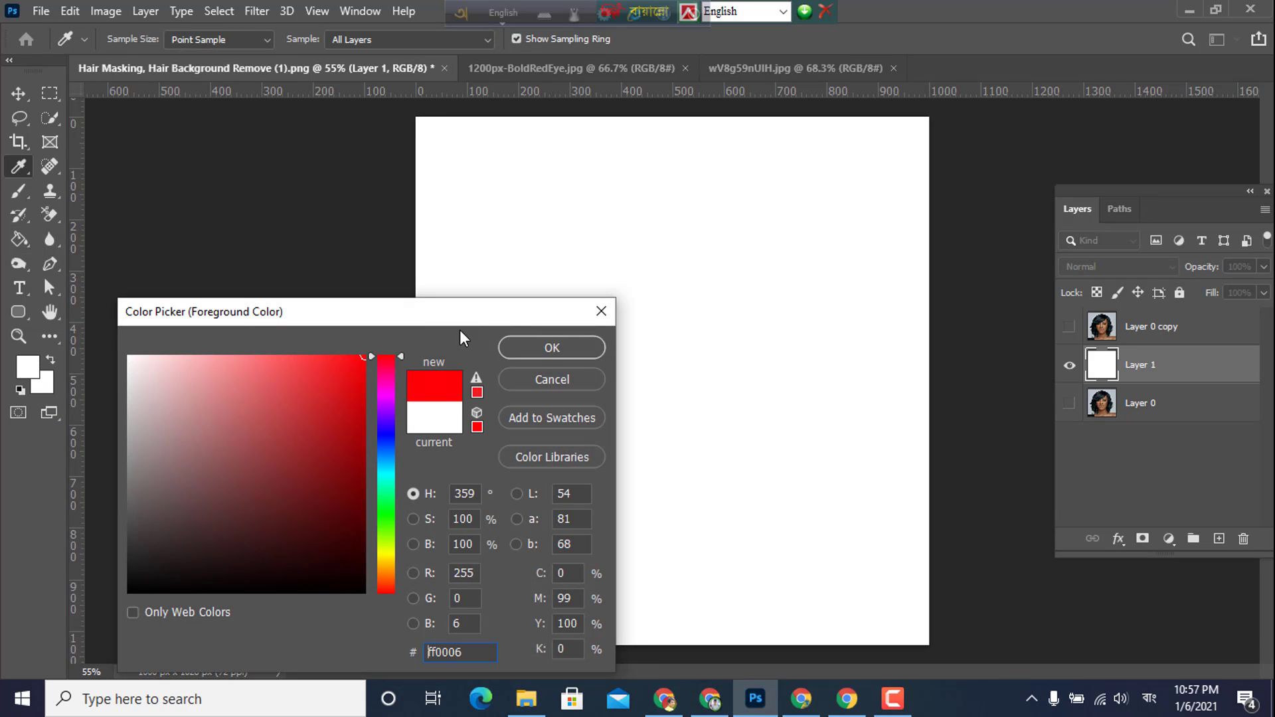
left_click(550, 348)
key("g")
left_click(780, 372)
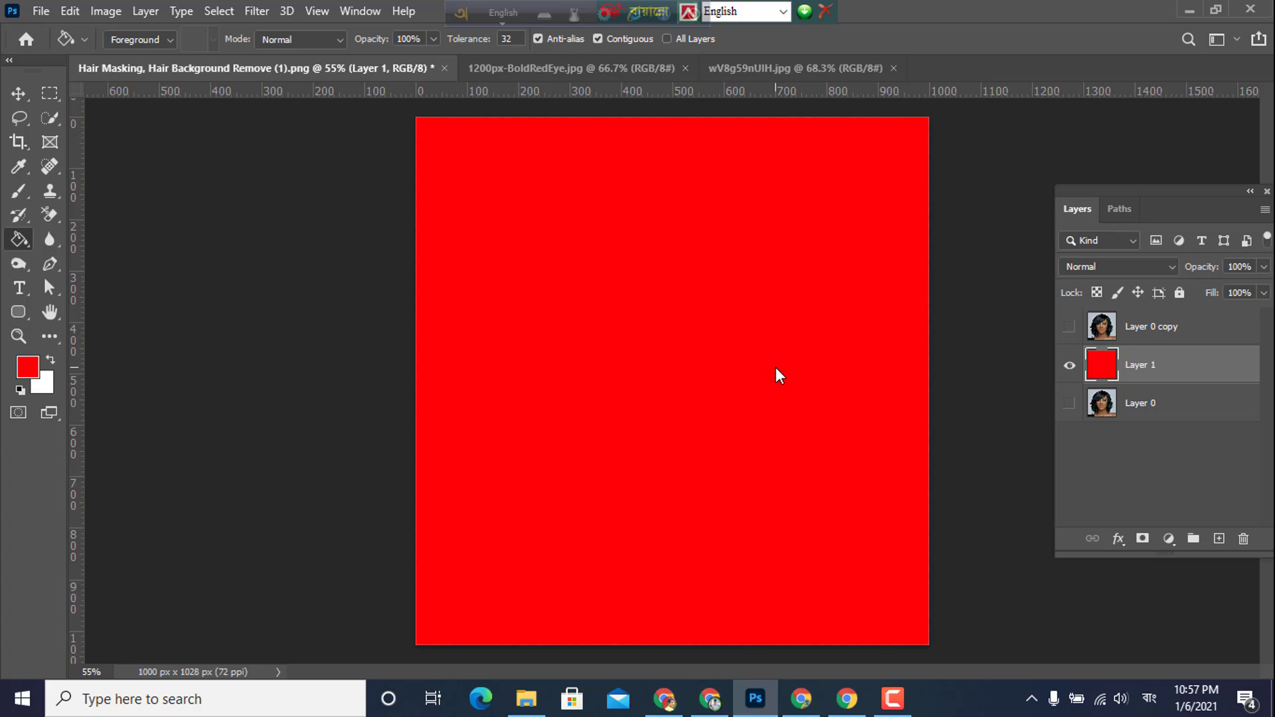
- Refill Layer 1 with a yellow-green color using the Paint Bucket, and show Layer 0 copy again
left_click(28, 366)
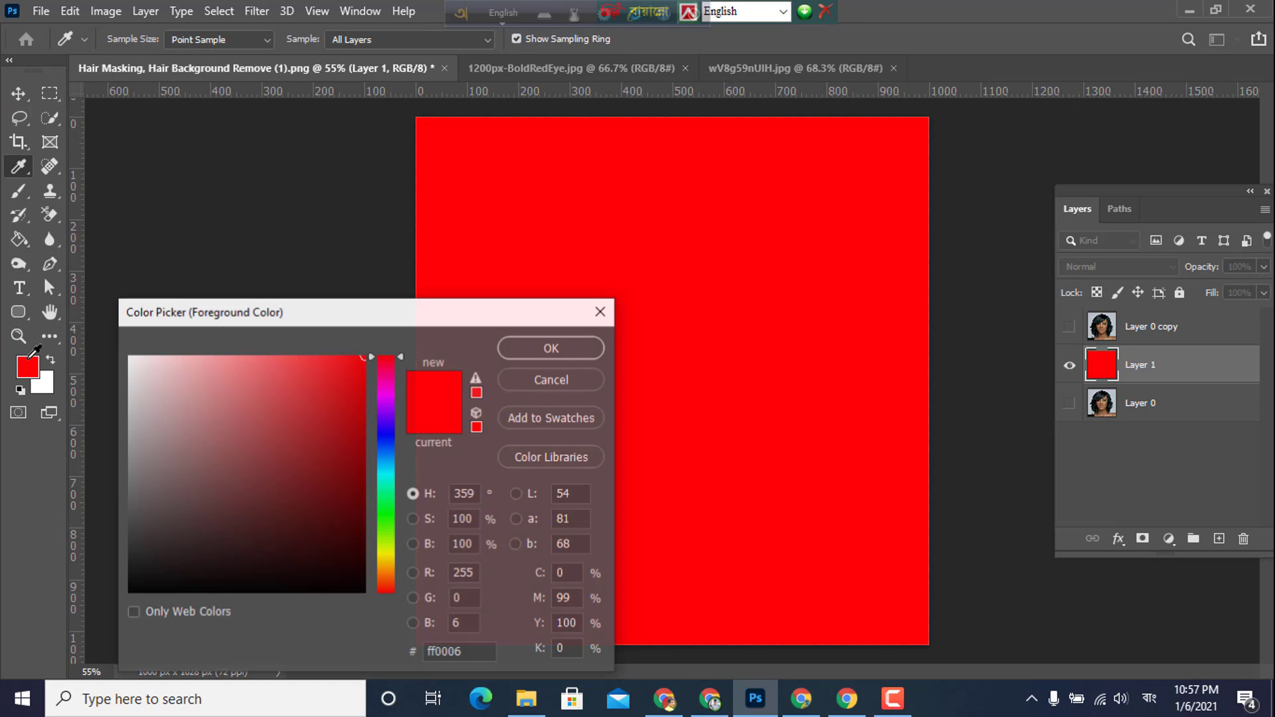
mouse_move(317, 364)
left_mouse_down()
mouse_move(168, 367)
mouse_move(287, 464)
left_mouse_up()
left_click_drag(384, 501, 383, 551)
left_click(320, 403)
left_click(568, 352)
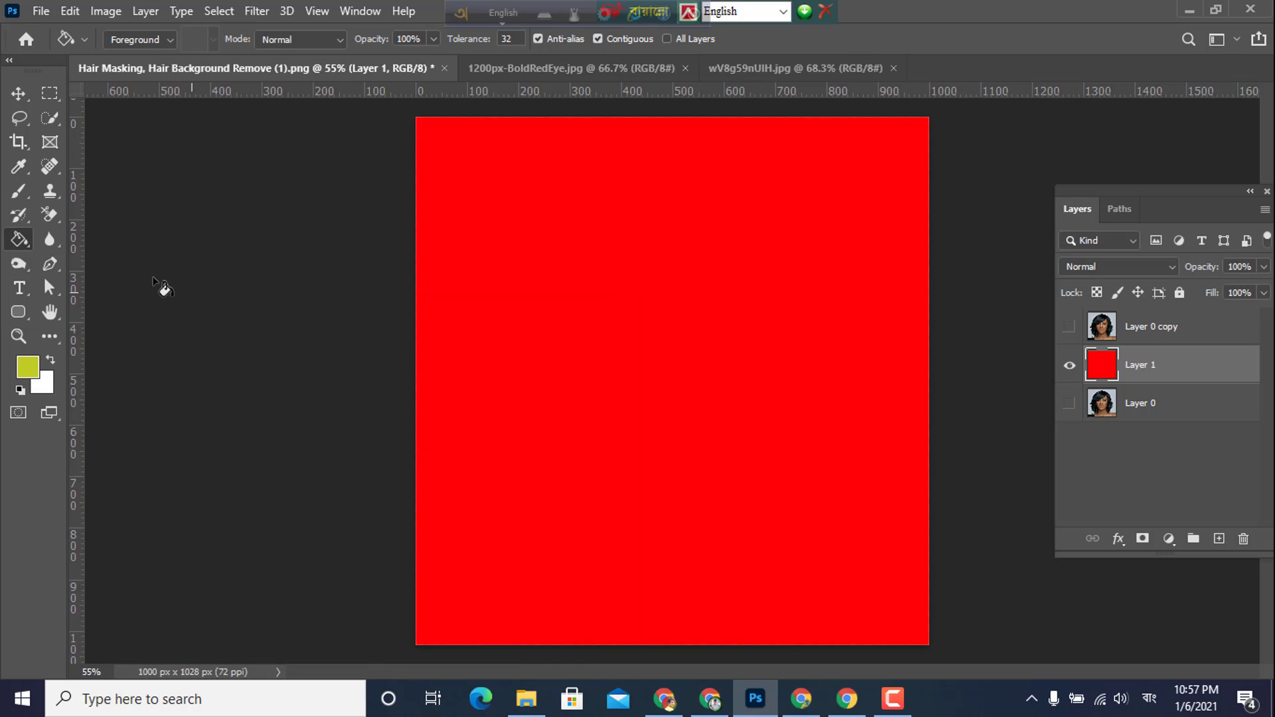
right_click(18, 246)
left_click(71, 257)
left_click(691, 365)
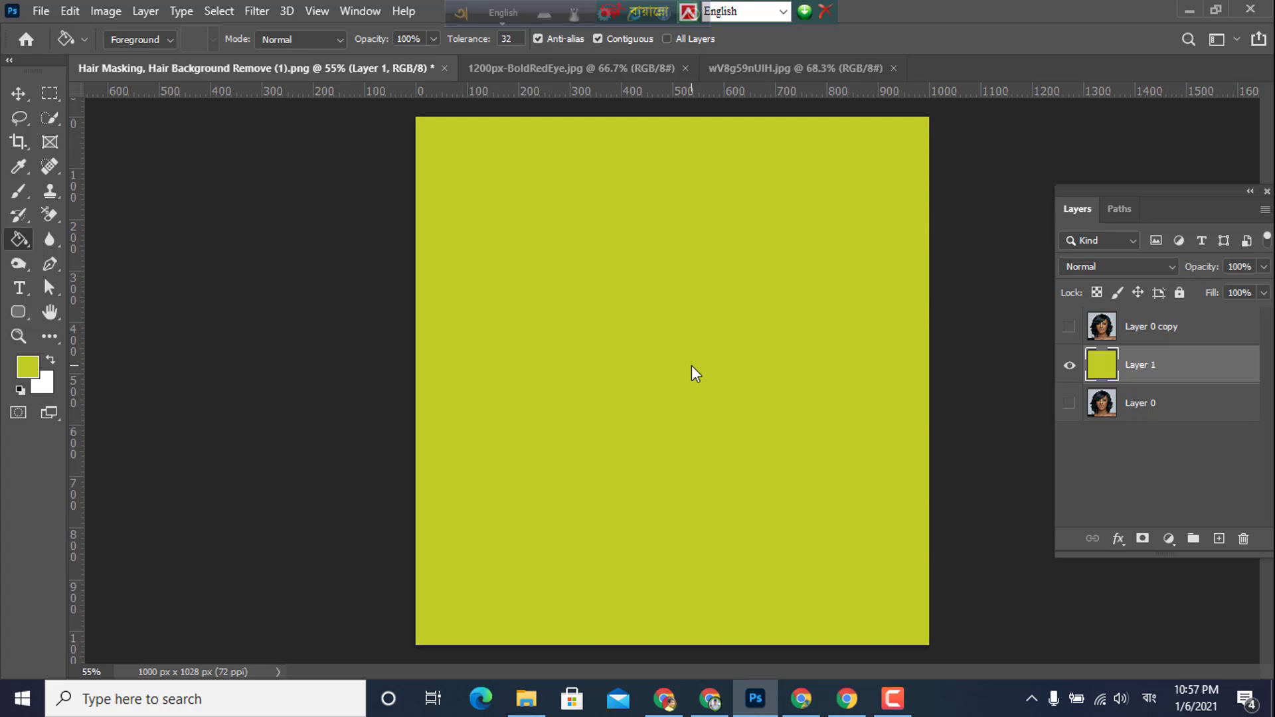
left_click(1069, 327)
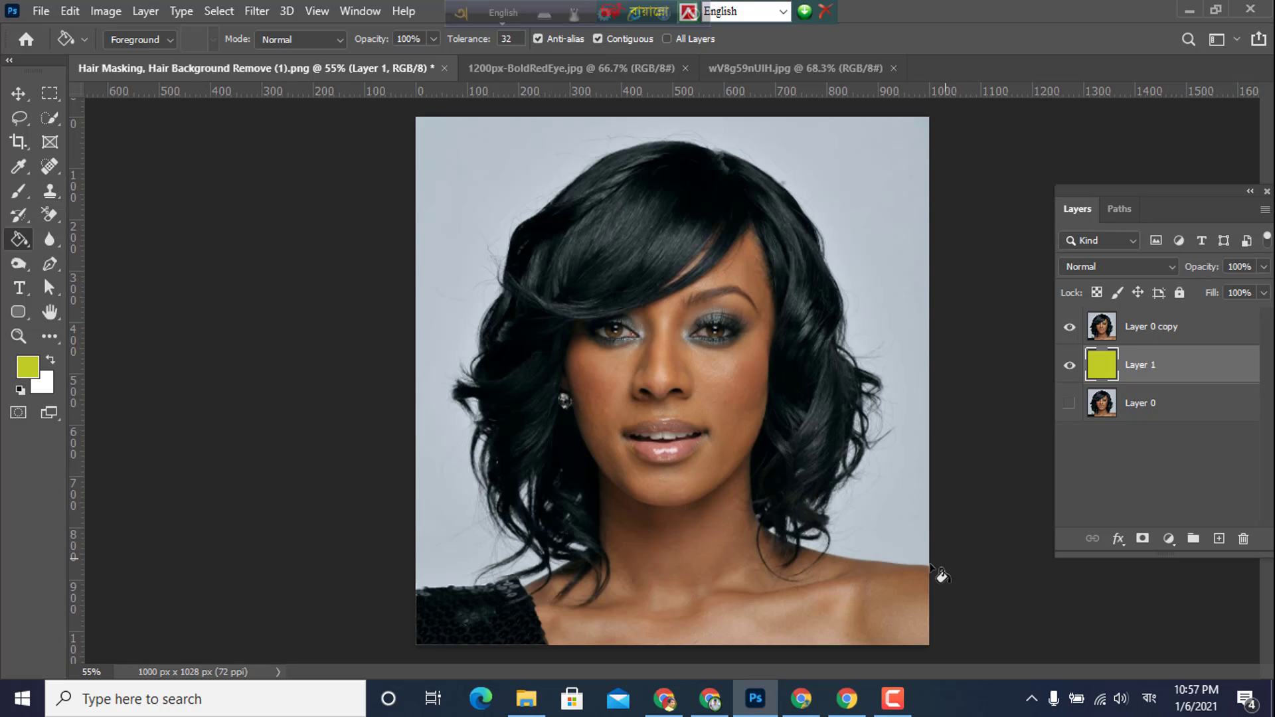
- Choose the Background Eraser and set its brush size to 173 px
right_click(51, 213)
left_click(131, 231)
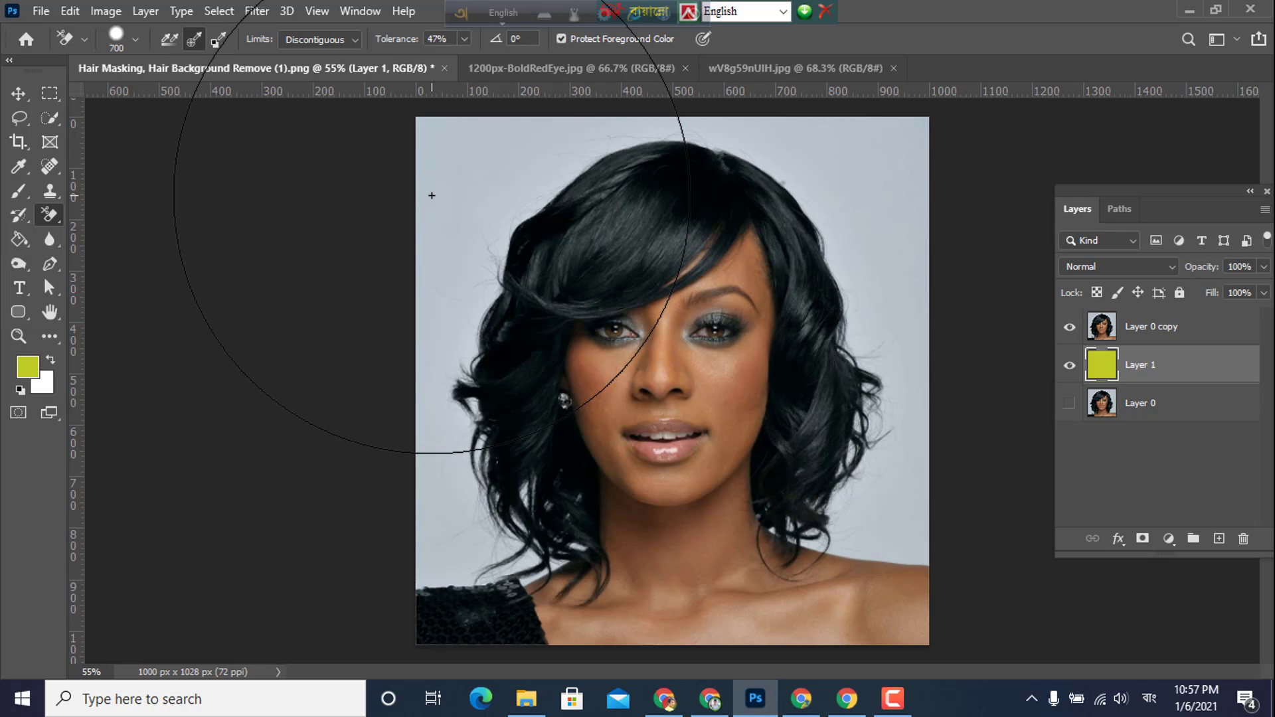
key("[")
key("[")
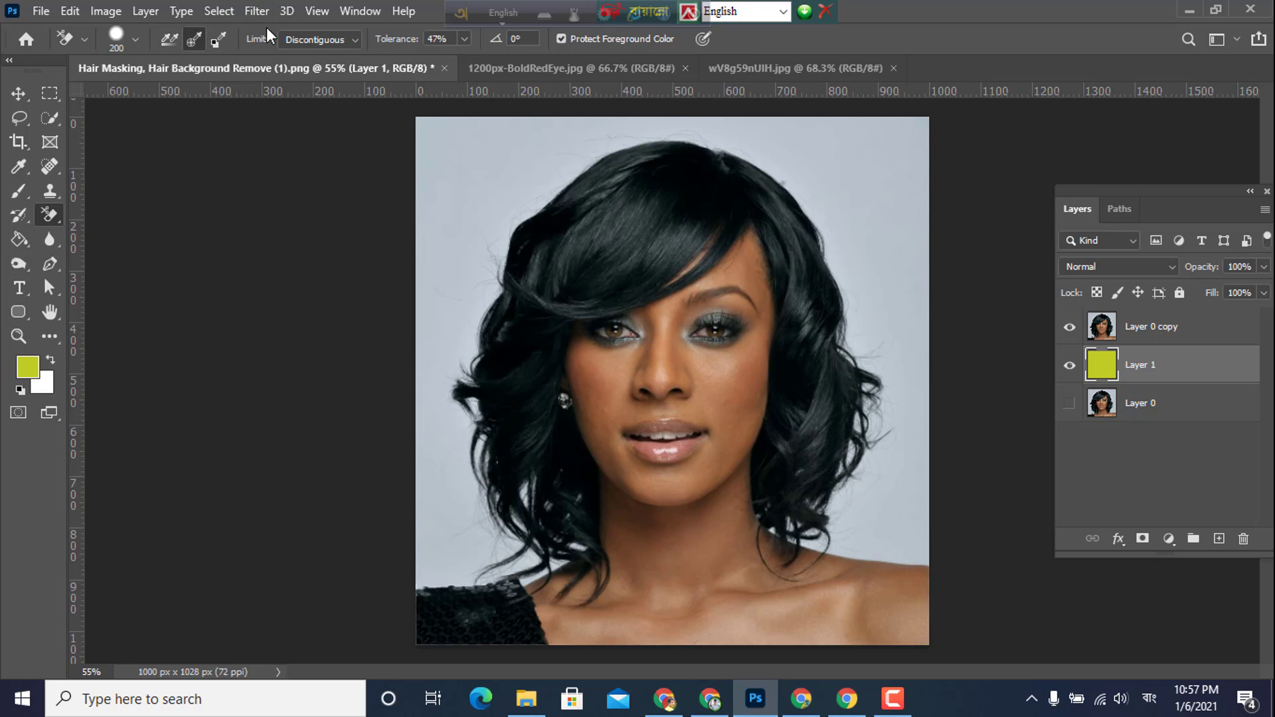
left_click(136, 38)
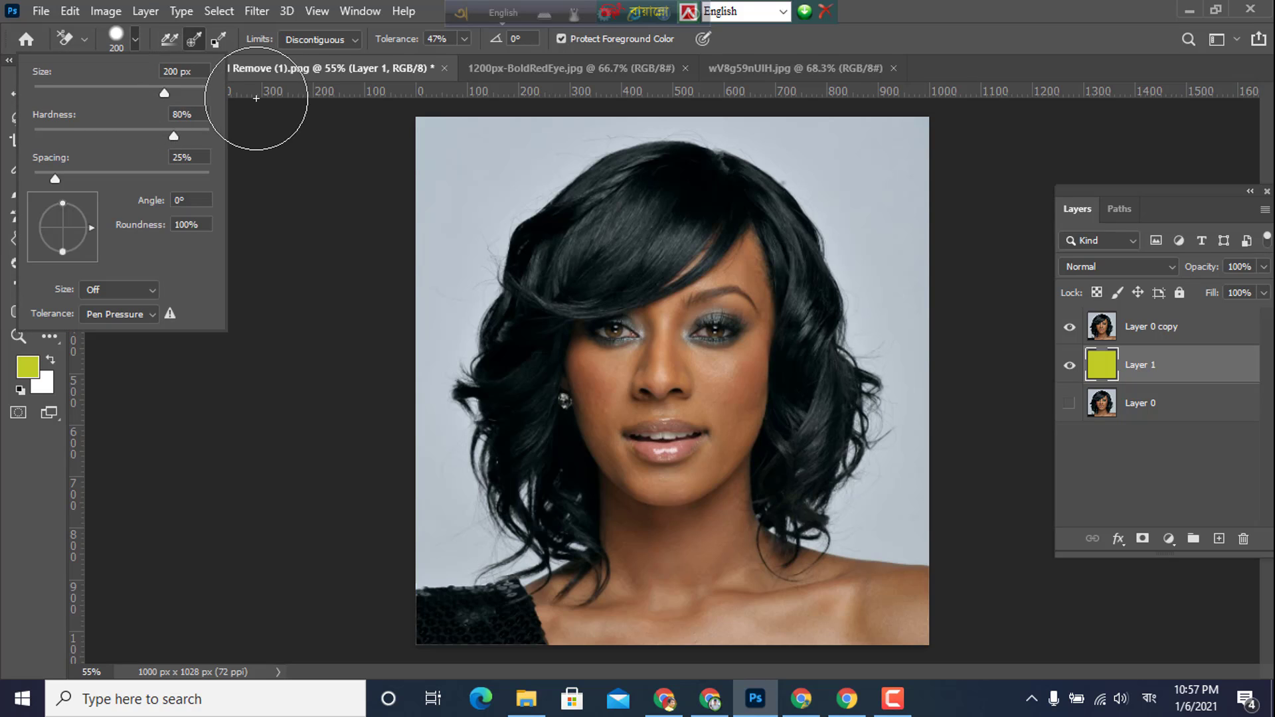
right_click(516, 174)
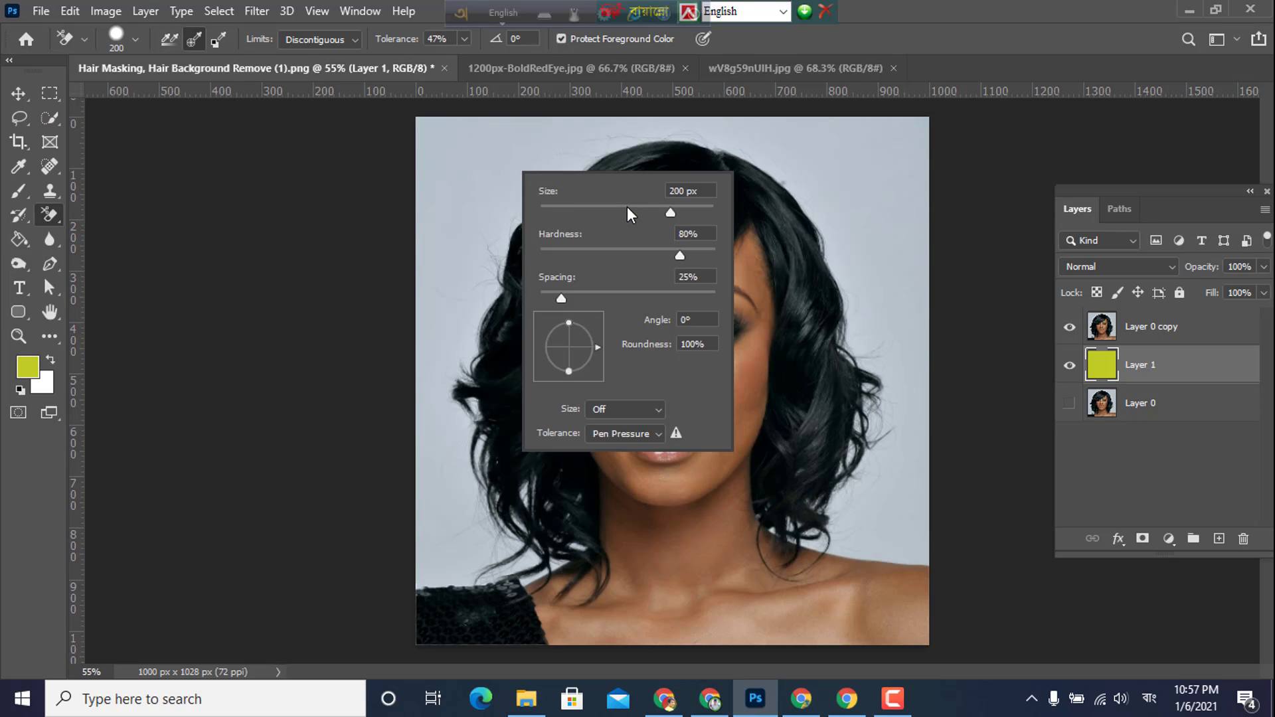
mouse_move(633, 207)
left_mouse_down()
mouse_move(615, 207)
mouse_move(638, 210)
left_mouse_up()
left_click(138, 32)
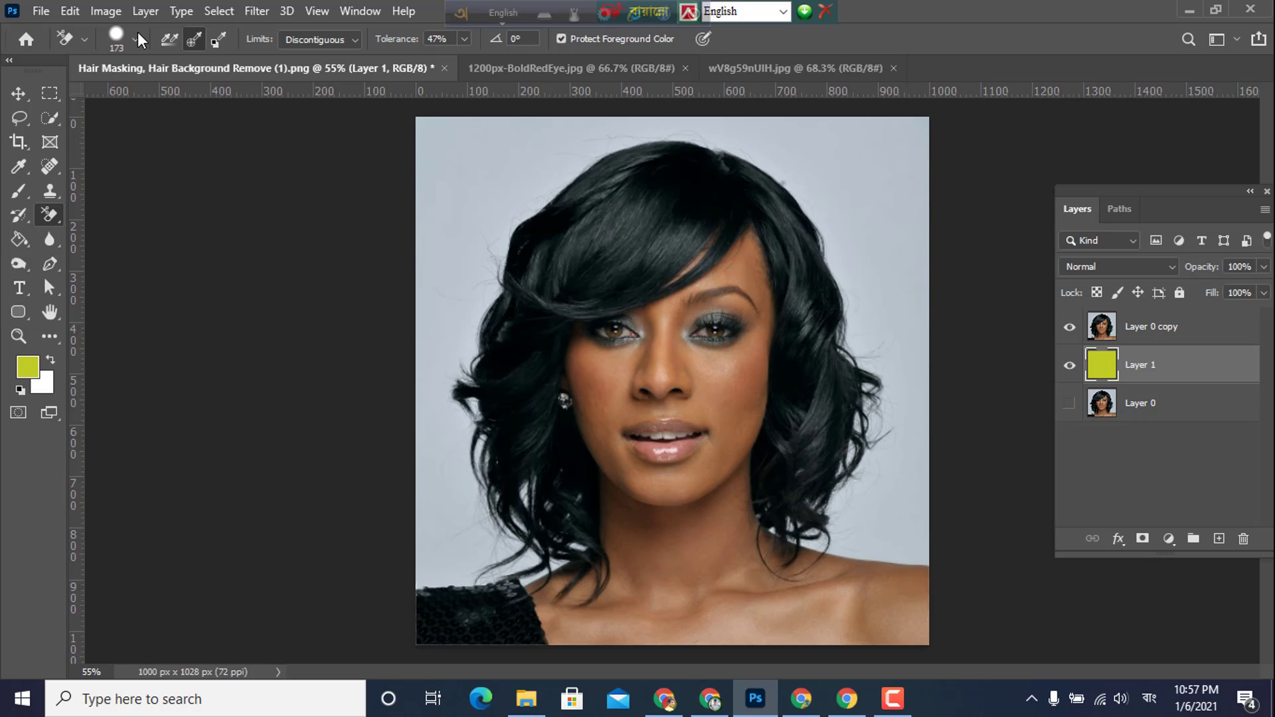
left_click(137, 37)
left_click(138, 129)
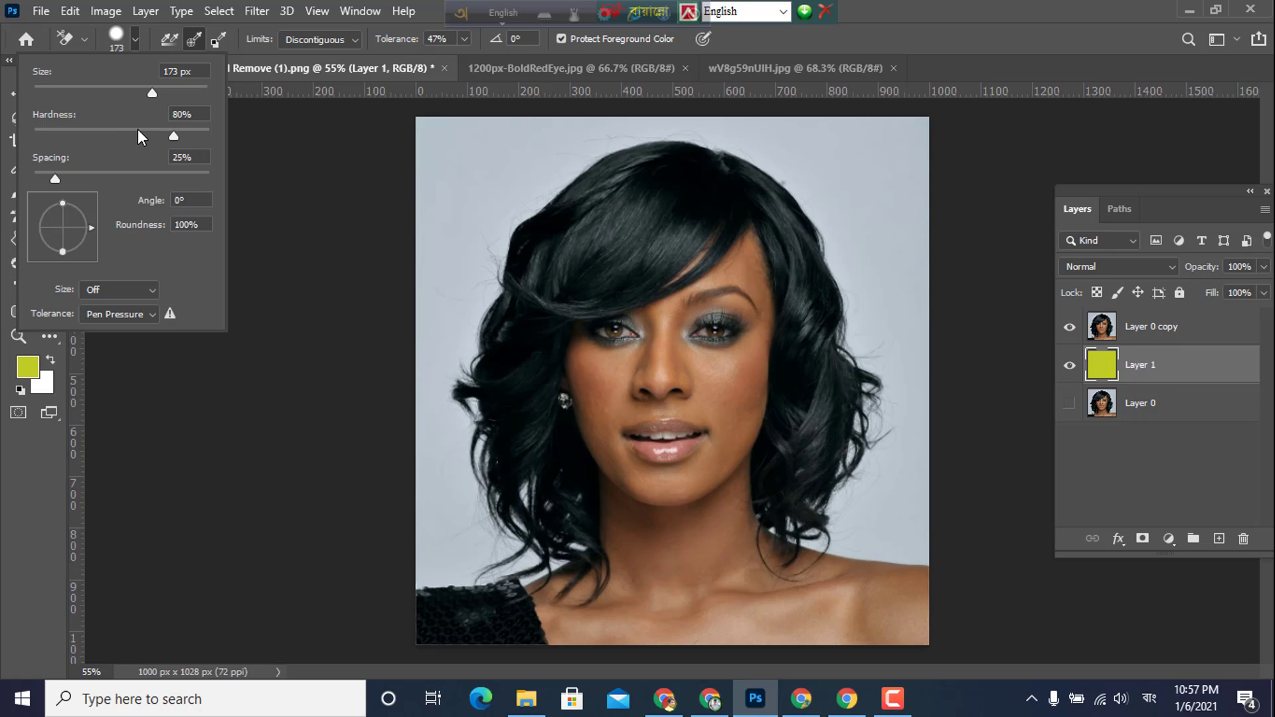
left_click(883, 41)
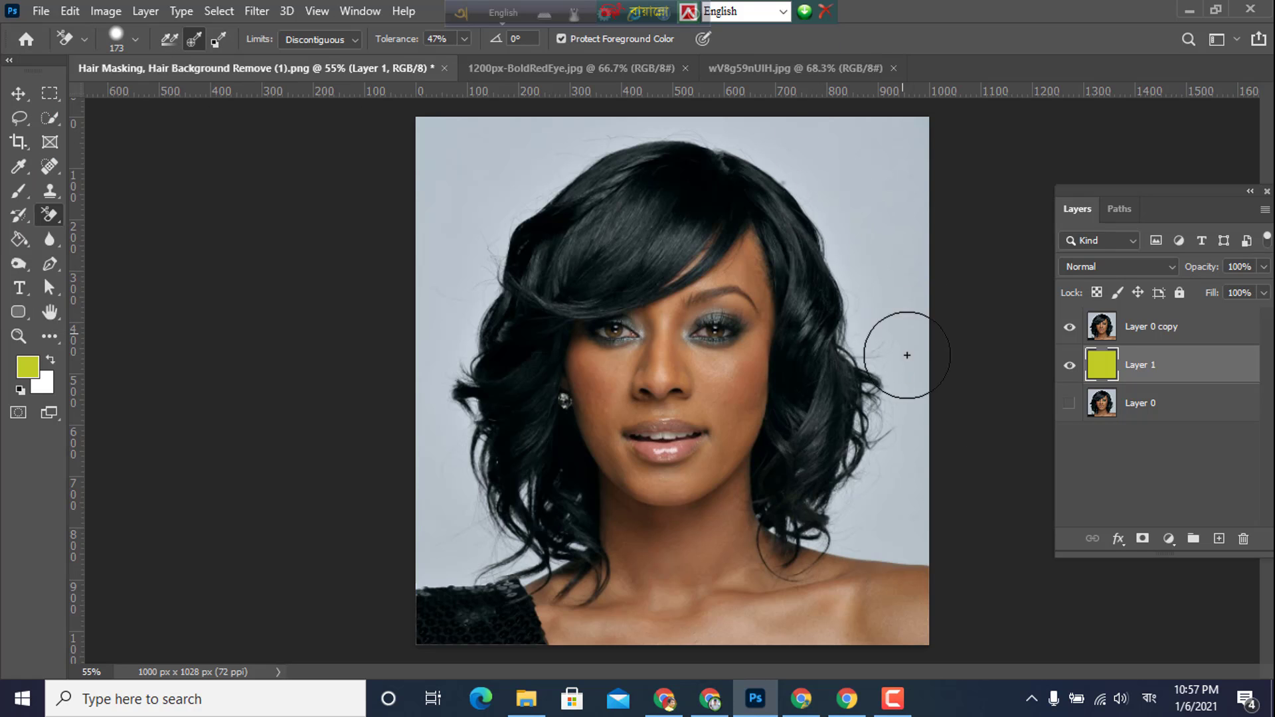
- Make Layer 0 copy the active layer for erasing with the Background Eraser
scroll(936, 478, "up", 3)
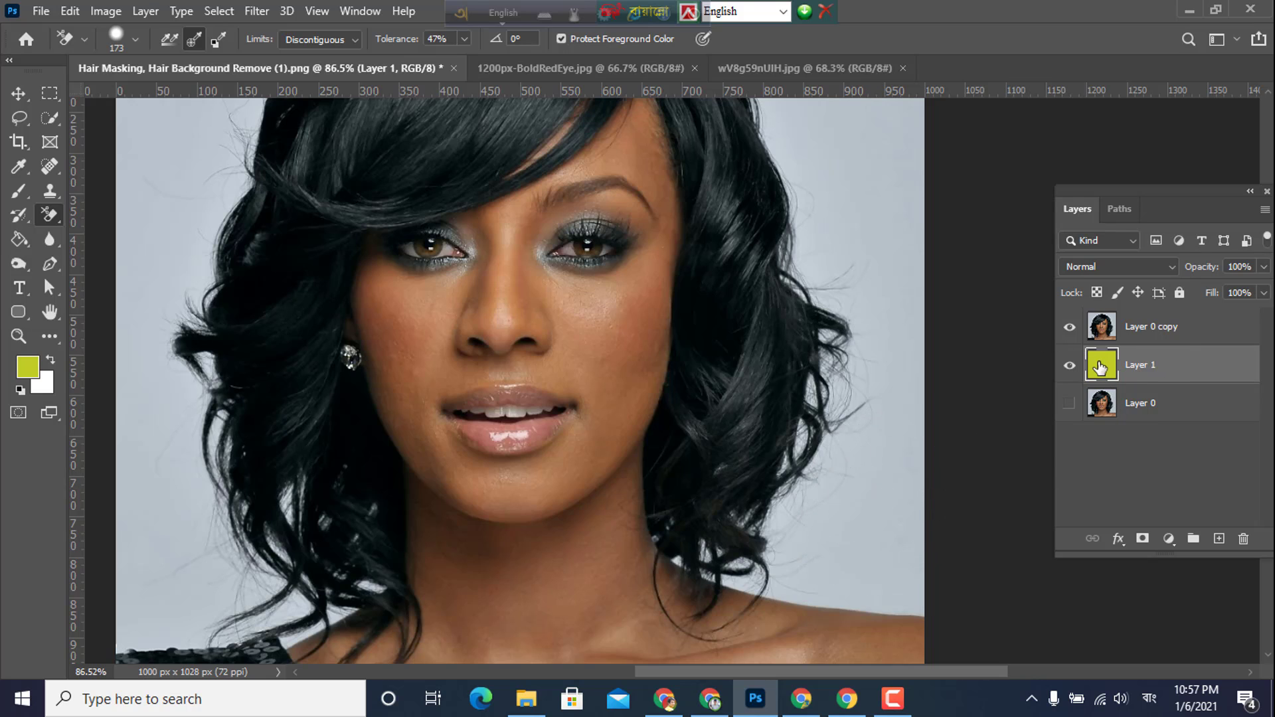
right_click(48, 215)
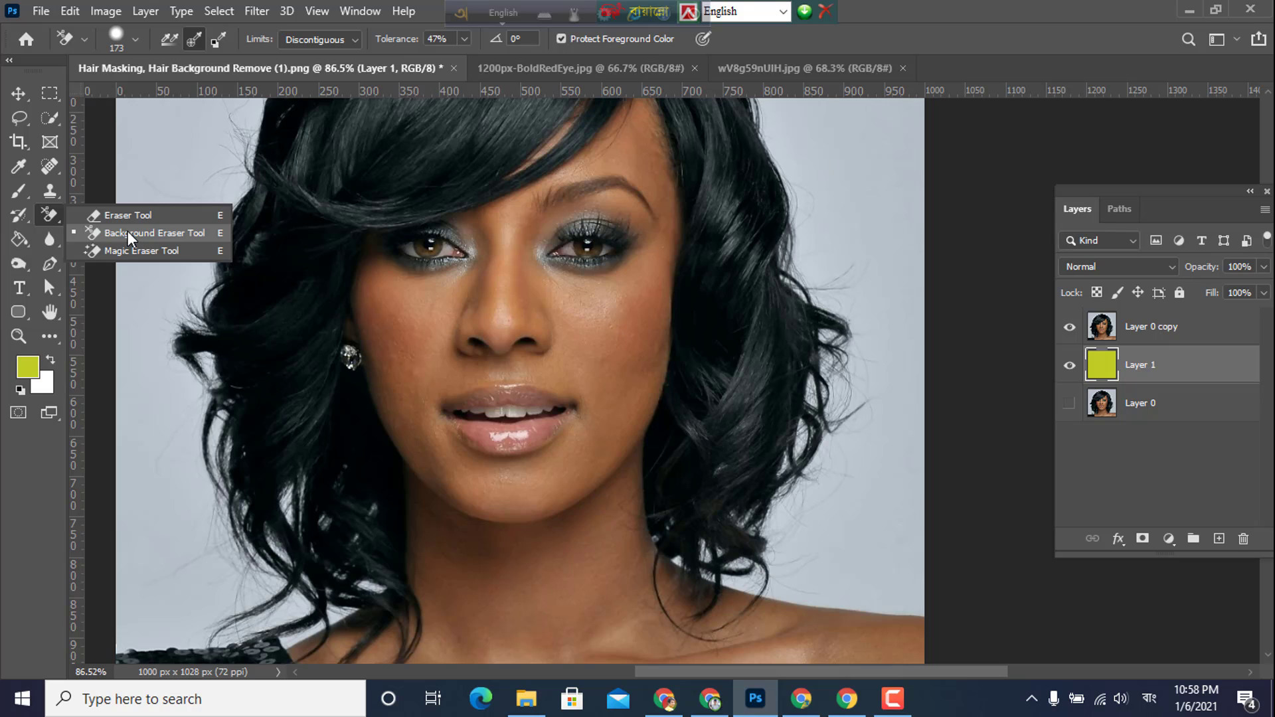
left_click(127, 232)
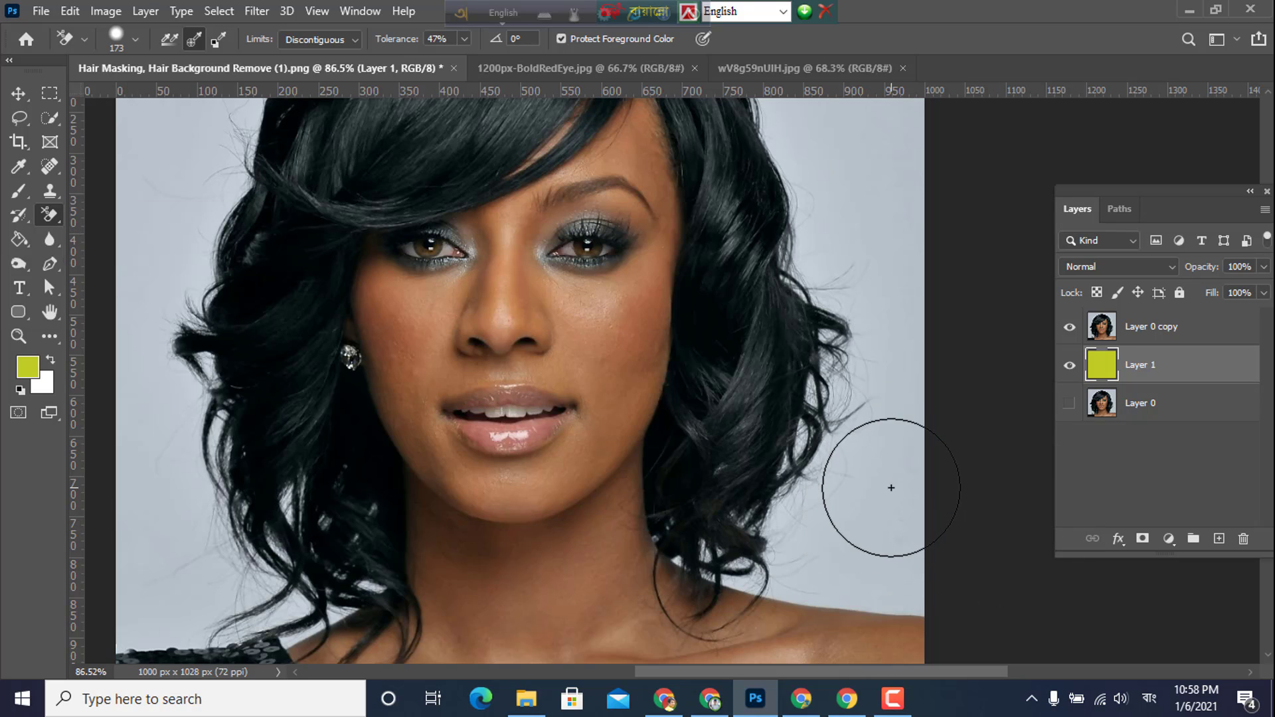
scroll(891, 488, "up", 3)
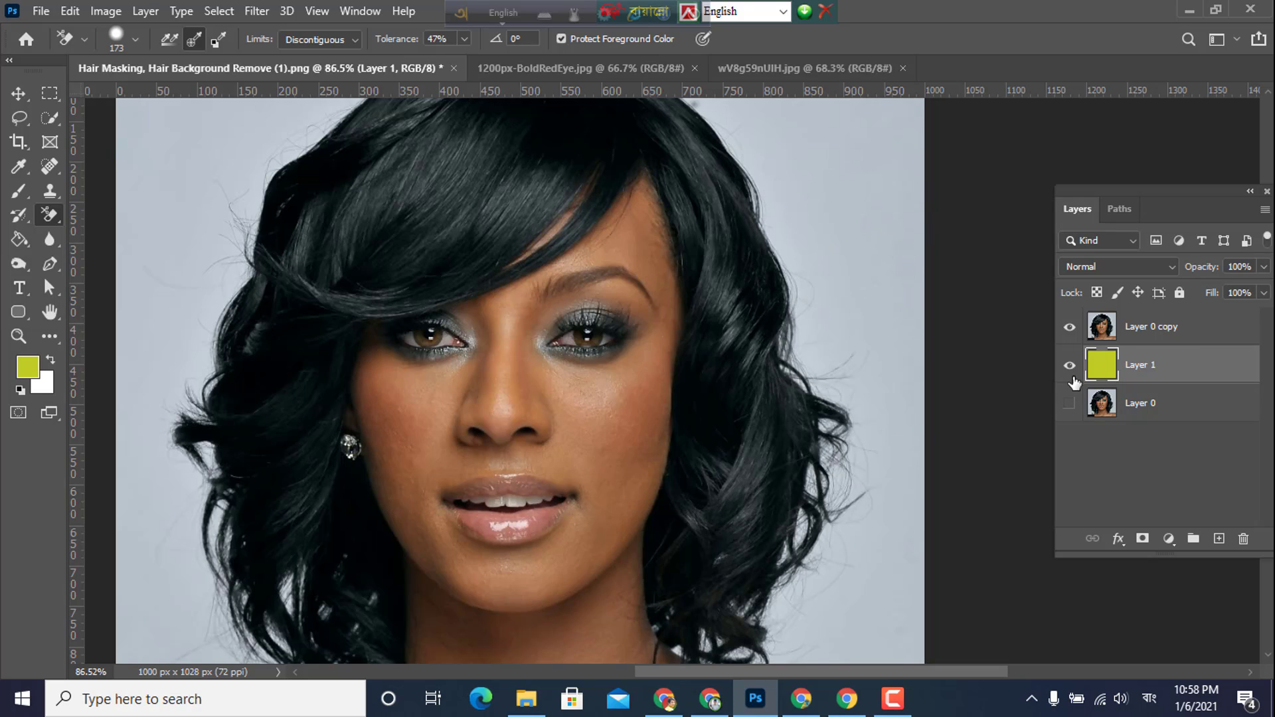
left_click(1141, 334)
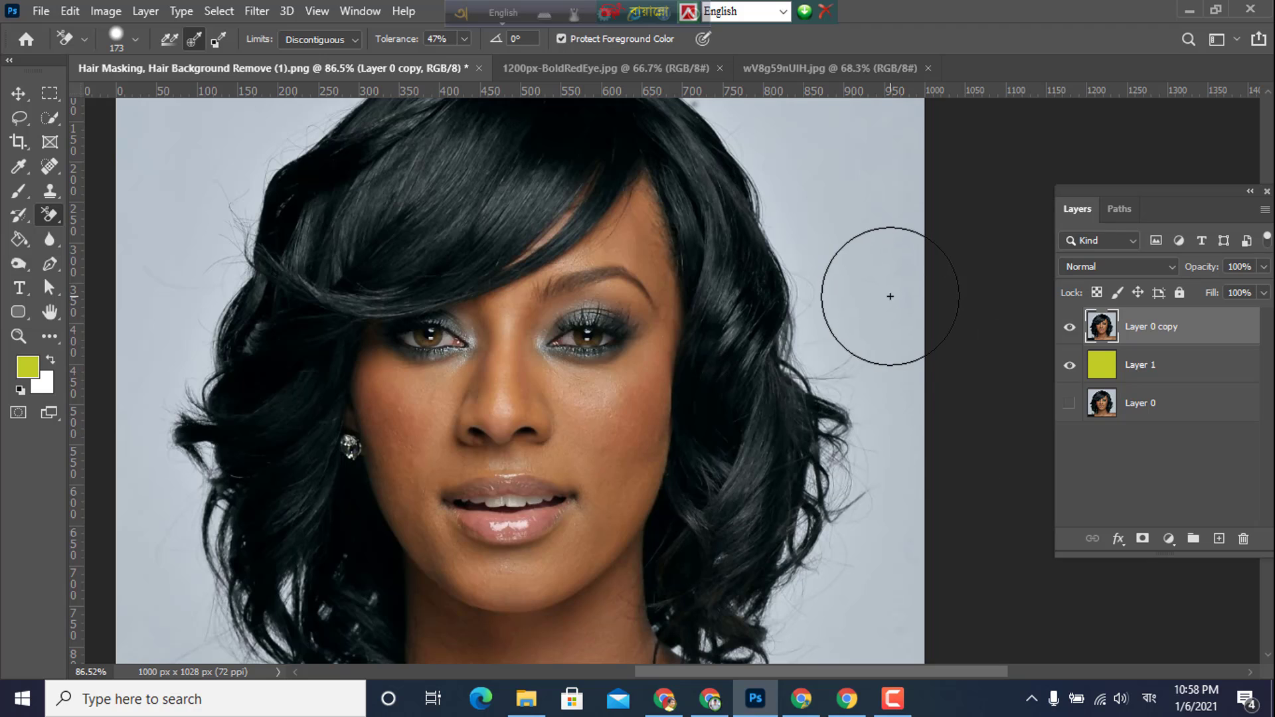
- Try to erase the pale backdrop along the right side of the hair with the Background Eraser, and undo the strokes
mouse_move(891, 293)
left_mouse_down()
mouse_move(845, 98)
mouse_move(917, 331)
mouse_move(931, 439)
mouse_move(797, 213)
mouse_move(767, 104)
mouse_move(746, 66)
left_mouse_up()
mouse_move(914, 566)
left_mouse_down()
mouse_move(859, 521)
mouse_move(817, 292)
mouse_move(891, 441)
left_mouse_up()
scroll(892, 454, "down", 3)
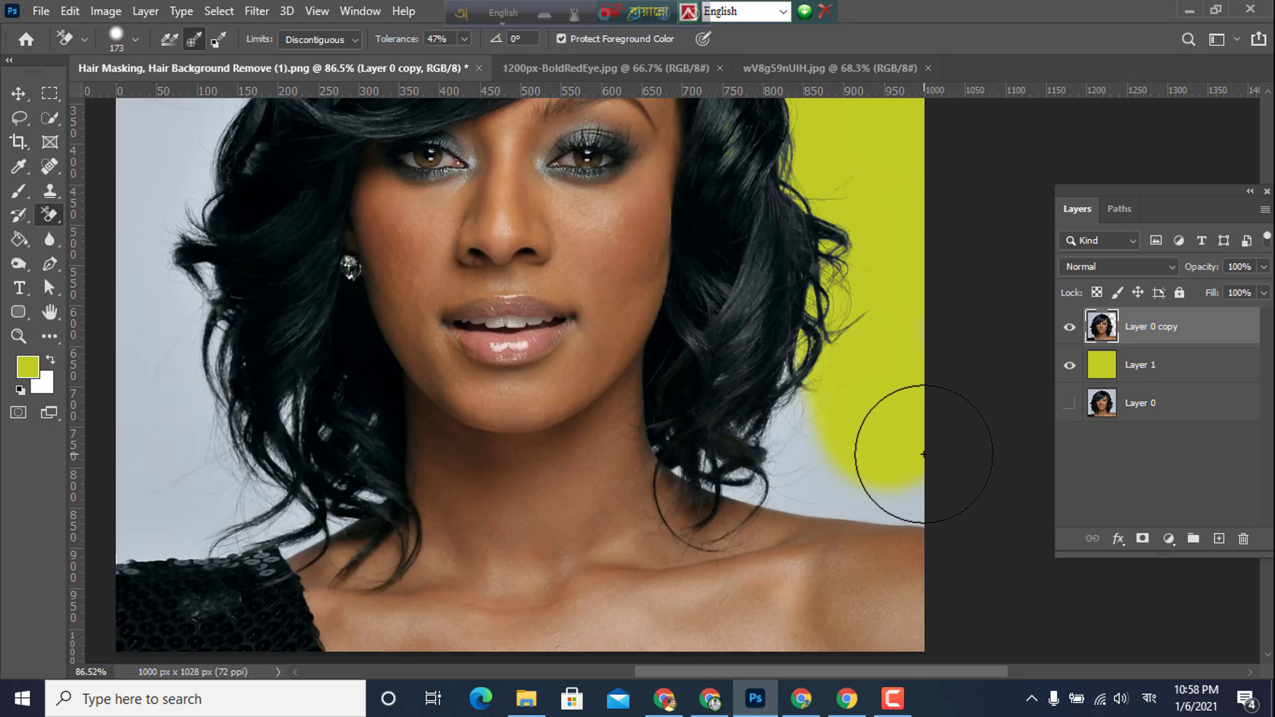
key("ctrl+z")
key("ctrl+z")
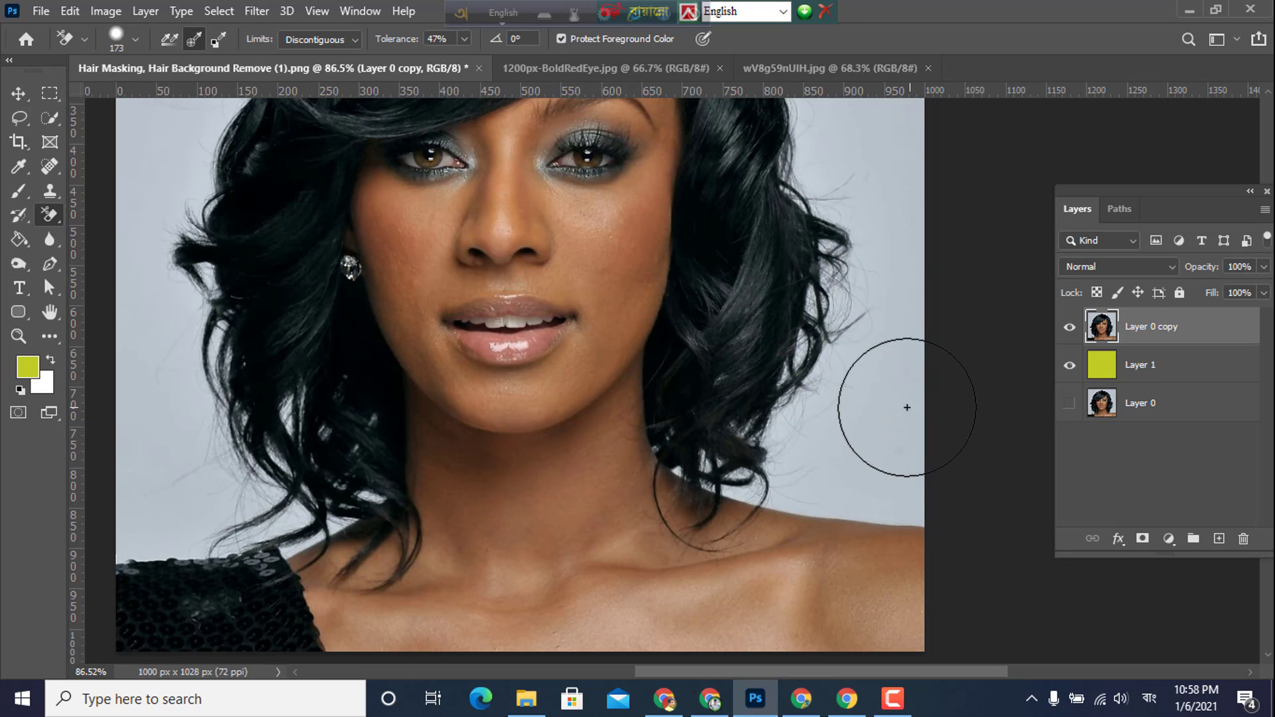
- Erase the pale backdrop beside the hair on the image's right side with the Background Eraser, raising its tolerance to 61%
mouse_move(905, 405)
left_mouse_down()
mouse_move(917, 459)
mouse_move(733, 423)
mouse_move(825, 439)
mouse_move(737, 428)
mouse_move(760, 387)
mouse_move(889, 279)
left_mouse_up()
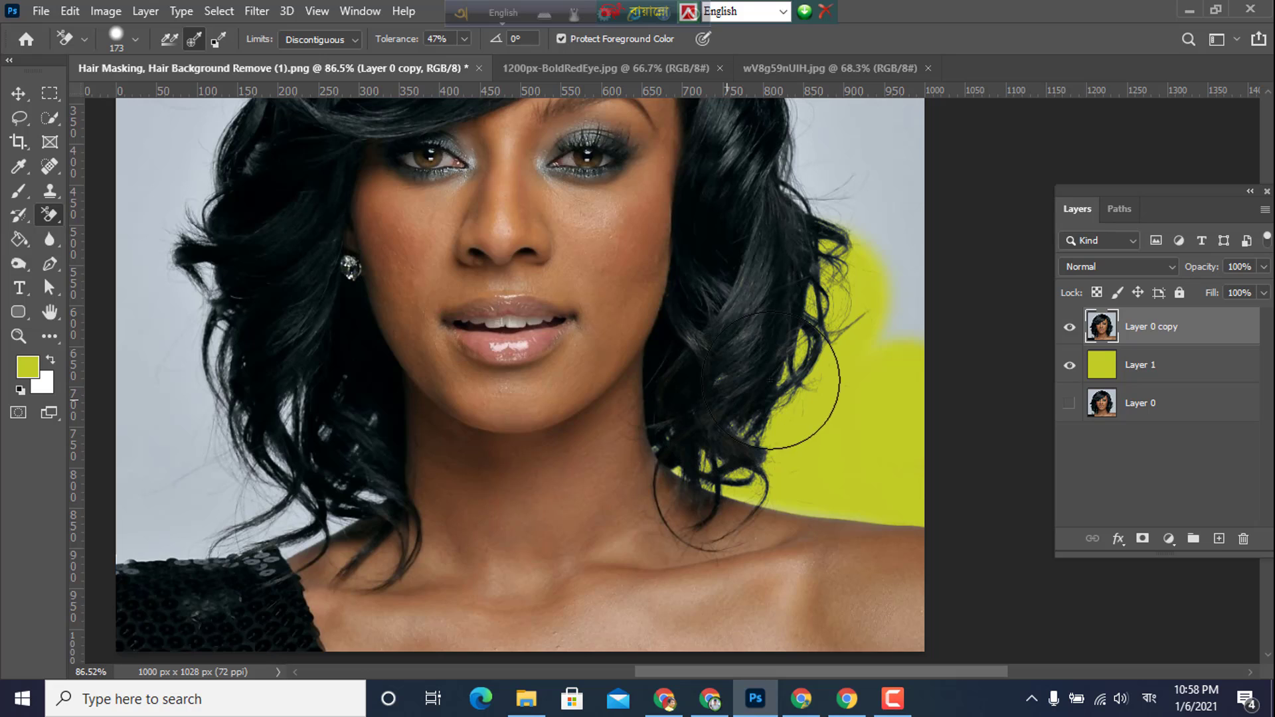
scroll(807, 392, "up", 3)
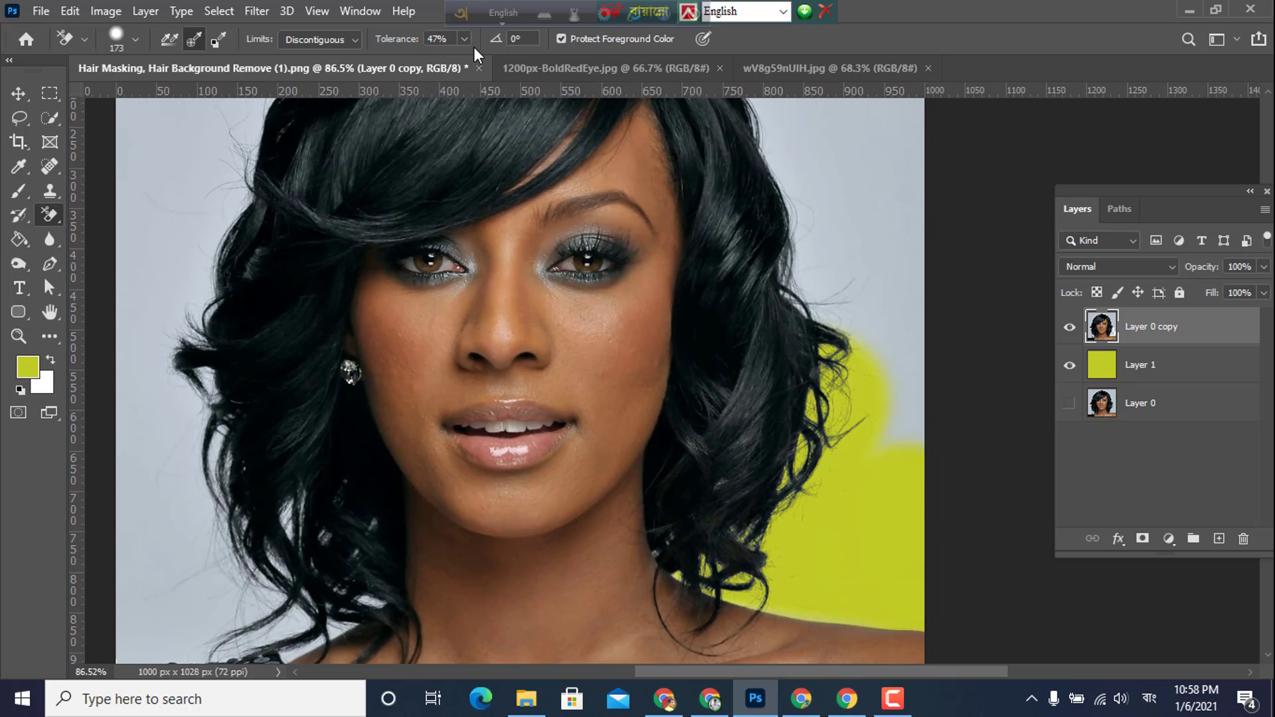
left_click_drag(489, 60, 477, 61)
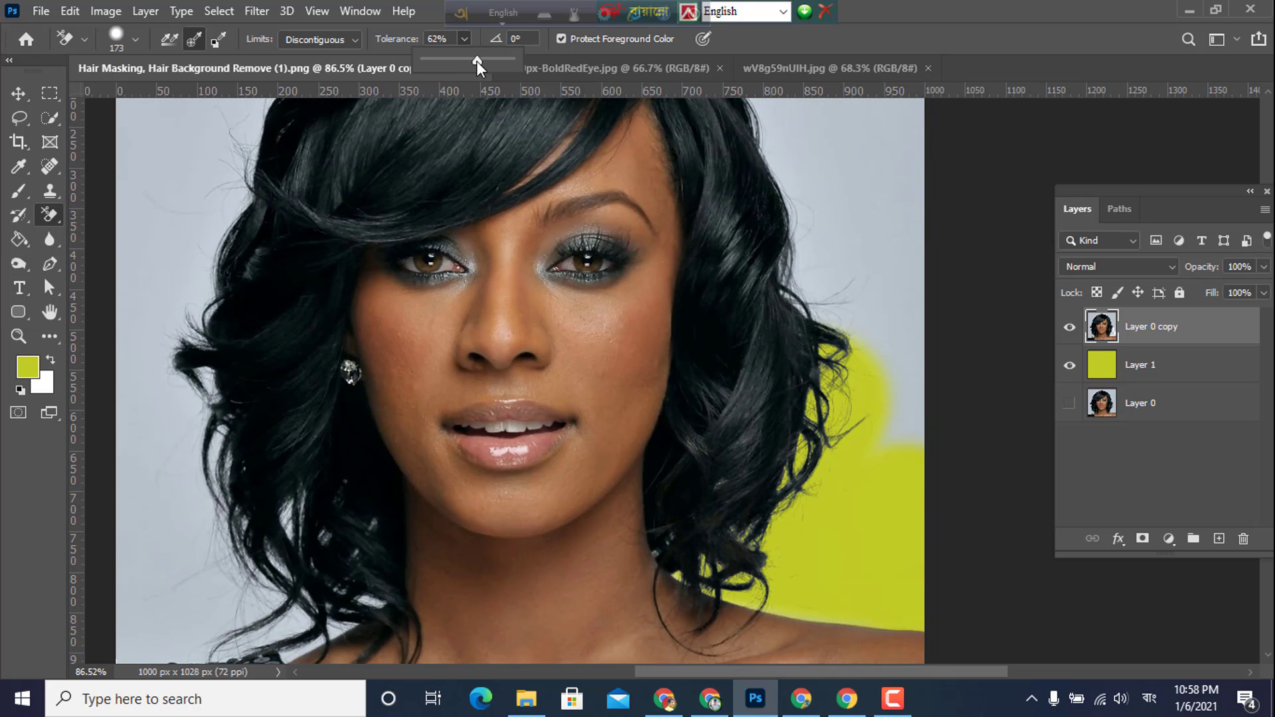
mouse_move(888, 228)
left_mouse_down()
mouse_move(843, 161)
mouse_move(919, 372)
mouse_move(793, 142)
mouse_move(854, 358)
mouse_move(847, 231)
mouse_move(769, 95)
mouse_move(940, 46)
left_mouse_up()
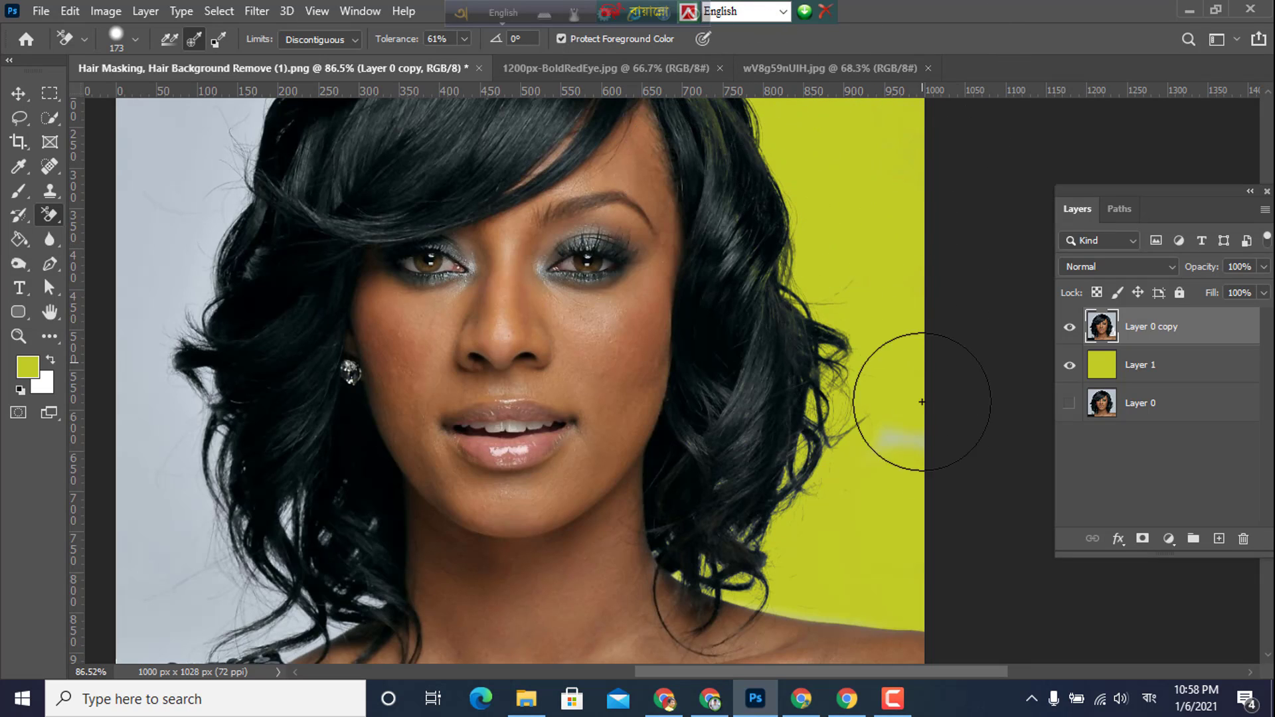
- Erase the pale backdrop along the image's left side of the hair down to the shoulder with the Background Eraser
scroll(179, 377, "up", 3)
mouse_move(174, 179)
left_mouse_down()
mouse_move(171, 162)
mouse_move(177, 237)
mouse_move(145, 157)
left_mouse_up()
mouse_move(385, 110)
left_mouse_down()
mouse_move(279, 117)
mouse_move(279, 157)
mouse_move(397, 96)
mouse_move(331, 142)
mouse_move(195, 291)
mouse_move(180, 404)
mouse_move(222, 206)
mouse_move(160, 549)
mouse_move(127, 438)
mouse_move(125, 86)
mouse_move(101, 117)
mouse_move(118, 310)
mouse_move(139, 319)
mouse_move(165, 409)
mouse_move(166, 451)
mouse_move(141, 469)
mouse_move(213, 391)
mouse_move(256, 482)
mouse_move(281, 370)
mouse_move(312, 425)
mouse_move(305, 467)
mouse_move(187, 484)
mouse_move(109, 514)
mouse_move(272, 440)
left_mouse_up()
scroll(126, 305, "down", 5)
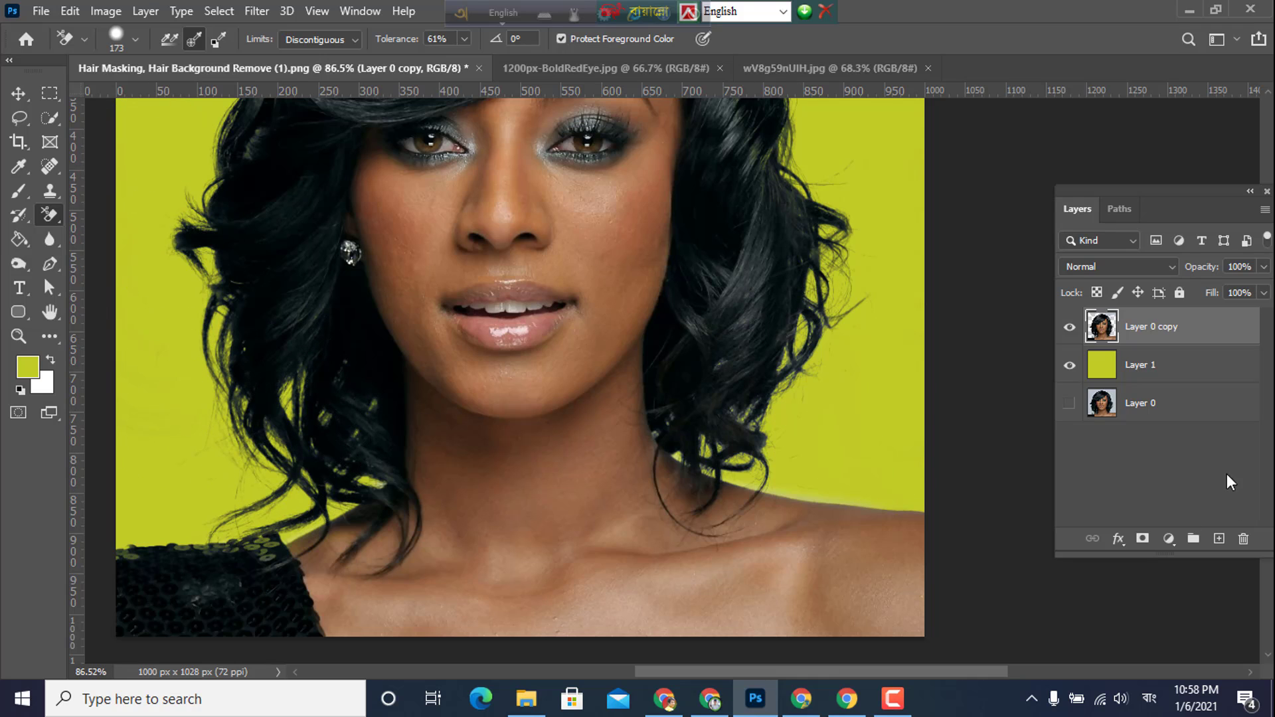
- Set the foreground color to the skin tone #bd835d sampled from the woman's cheek
left_click(28, 367)
left_click(587, 237)
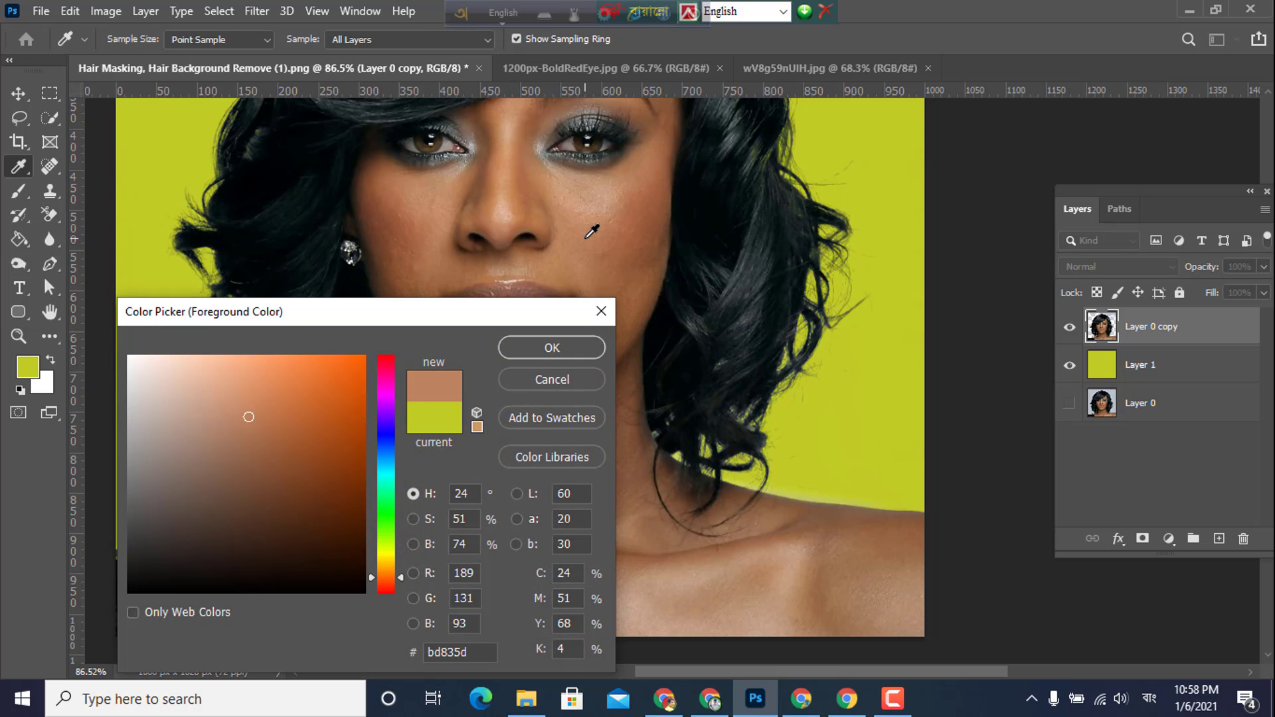
left_click(539, 347)
key("e")
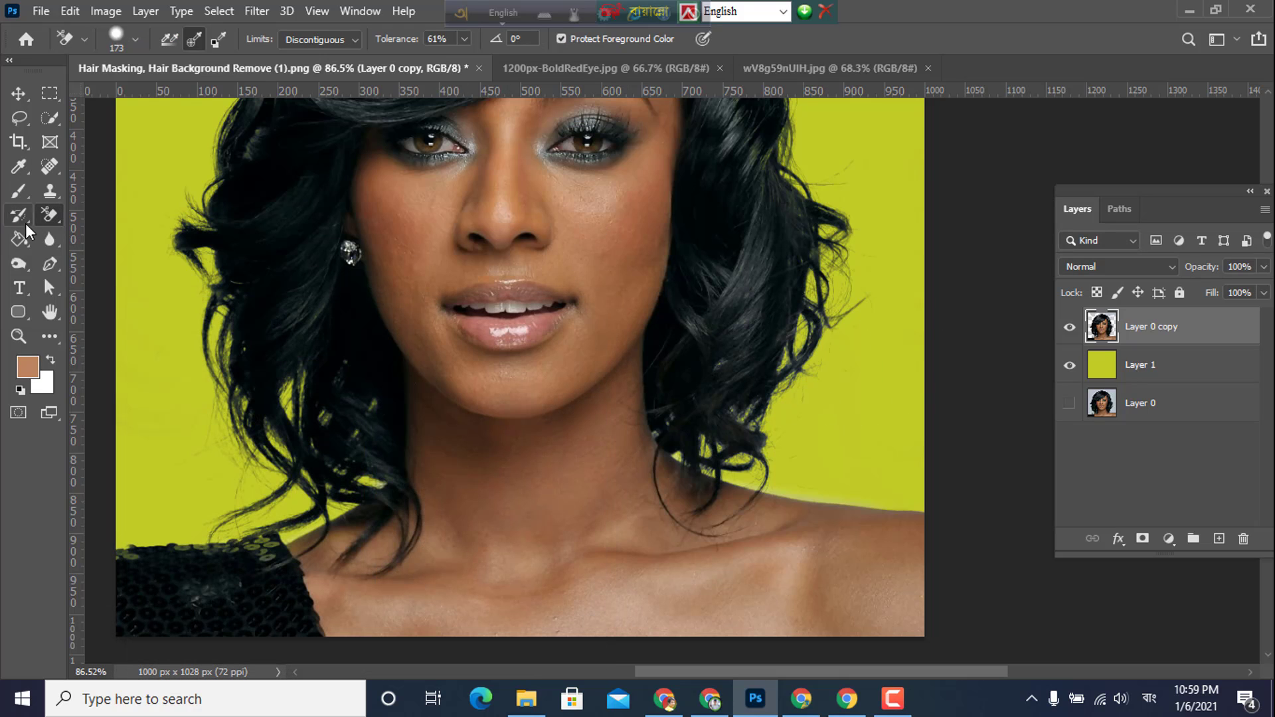
- Refill Layer 1 with the sampled skin tone using the Paint Bucket, undoing the misplaced fill on Layer 0 copy
right_click(20, 239)
left_click(104, 259)
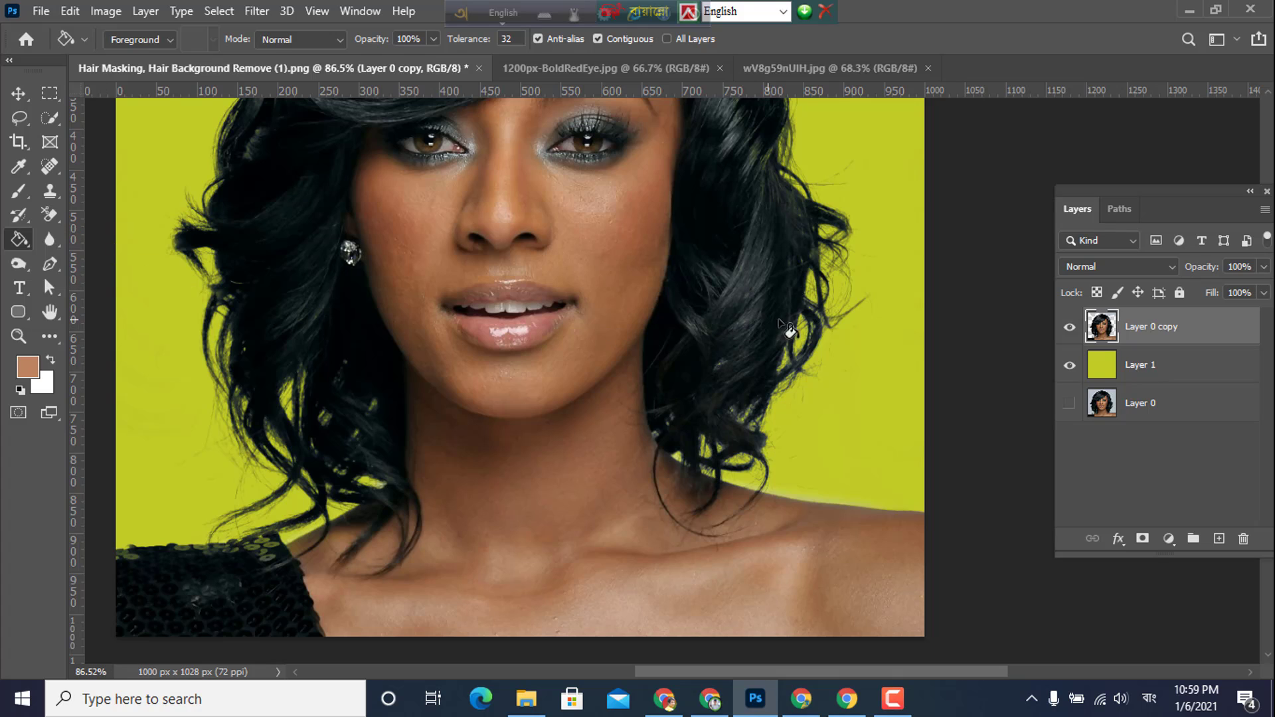
left_click(870, 335)
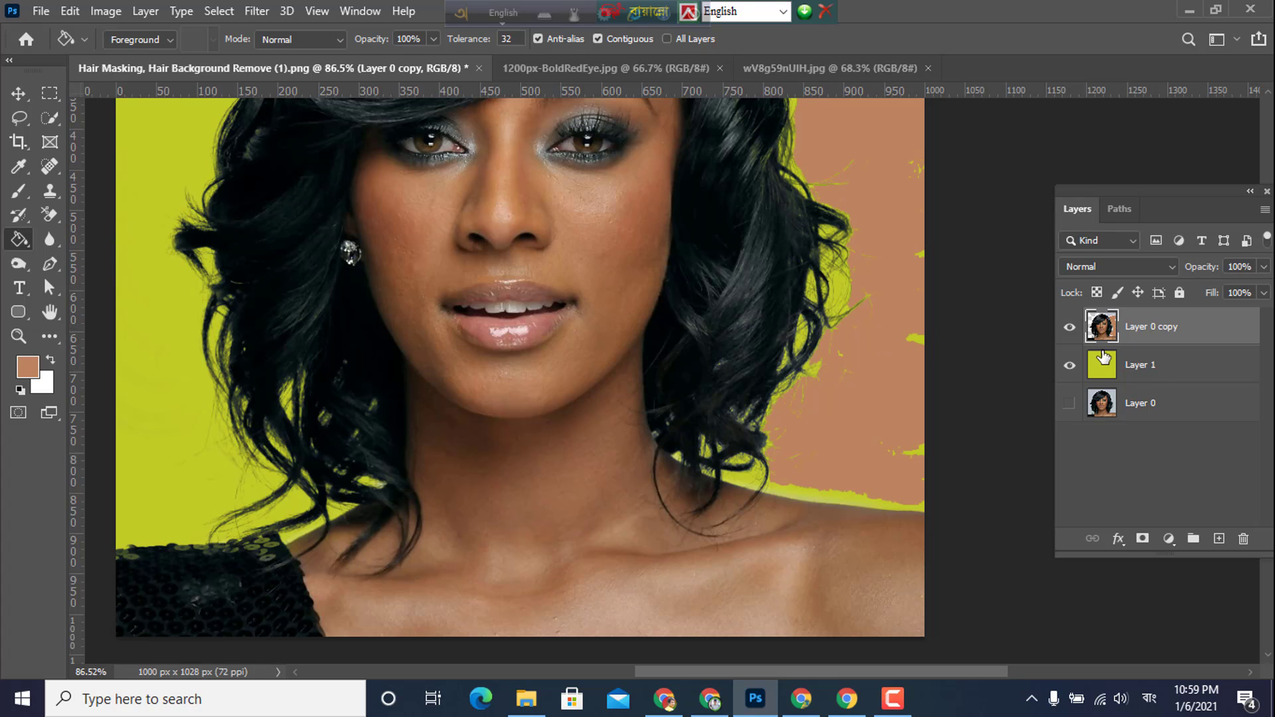
key("ctrl+z")
left_click(1122, 369)
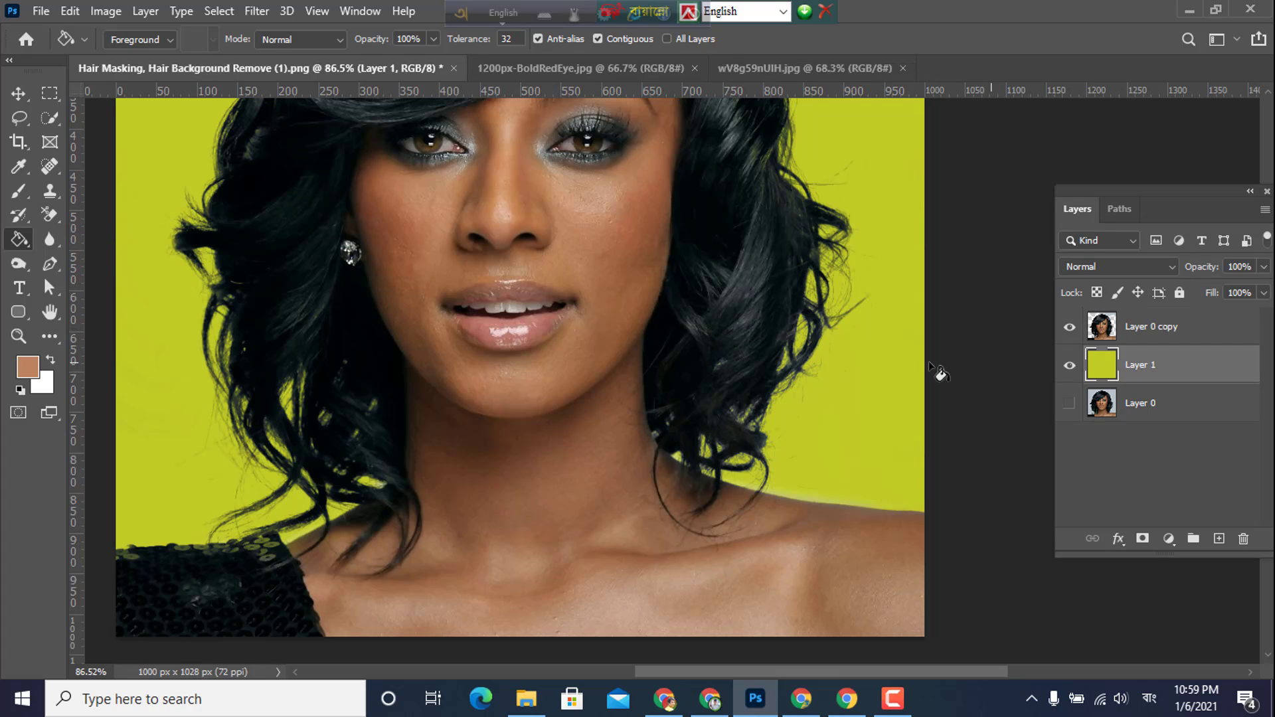
left_click(891, 373)
scroll(886, 365, "down", 5)
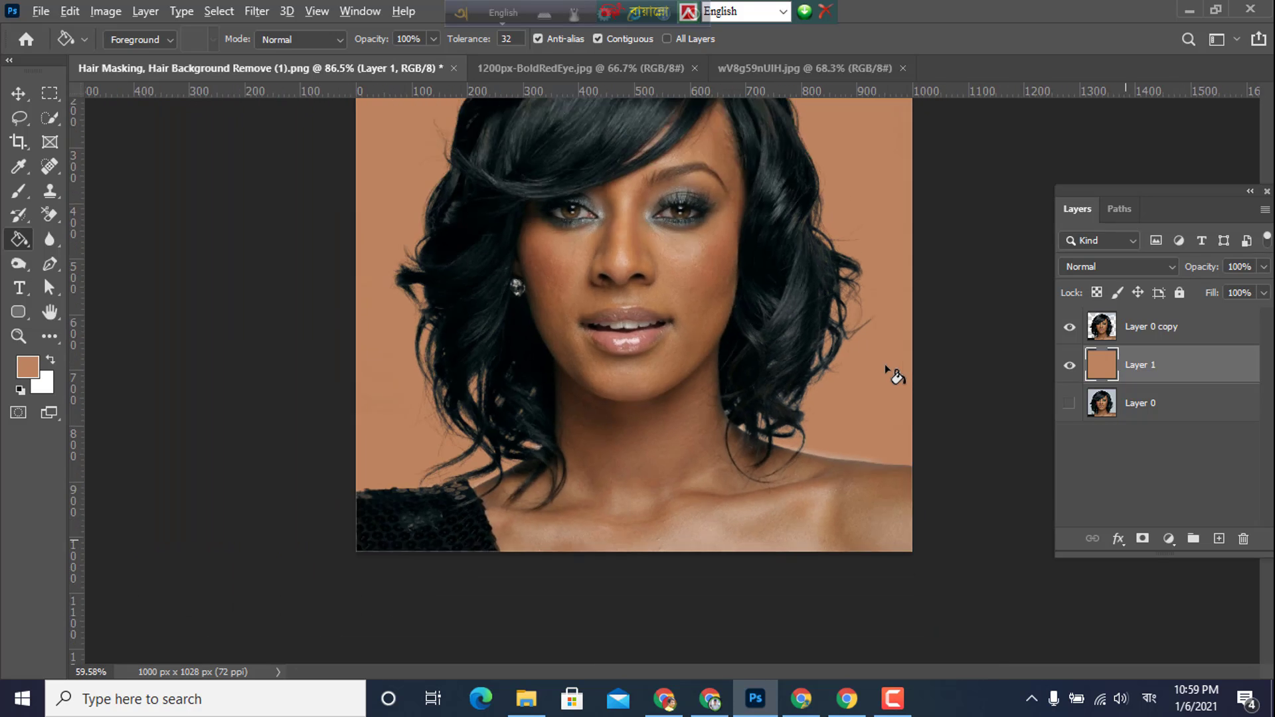
scroll(885, 365, "up", 3)
scroll(885, 365, "down", 1)
scroll(890, 361, "down", 2)
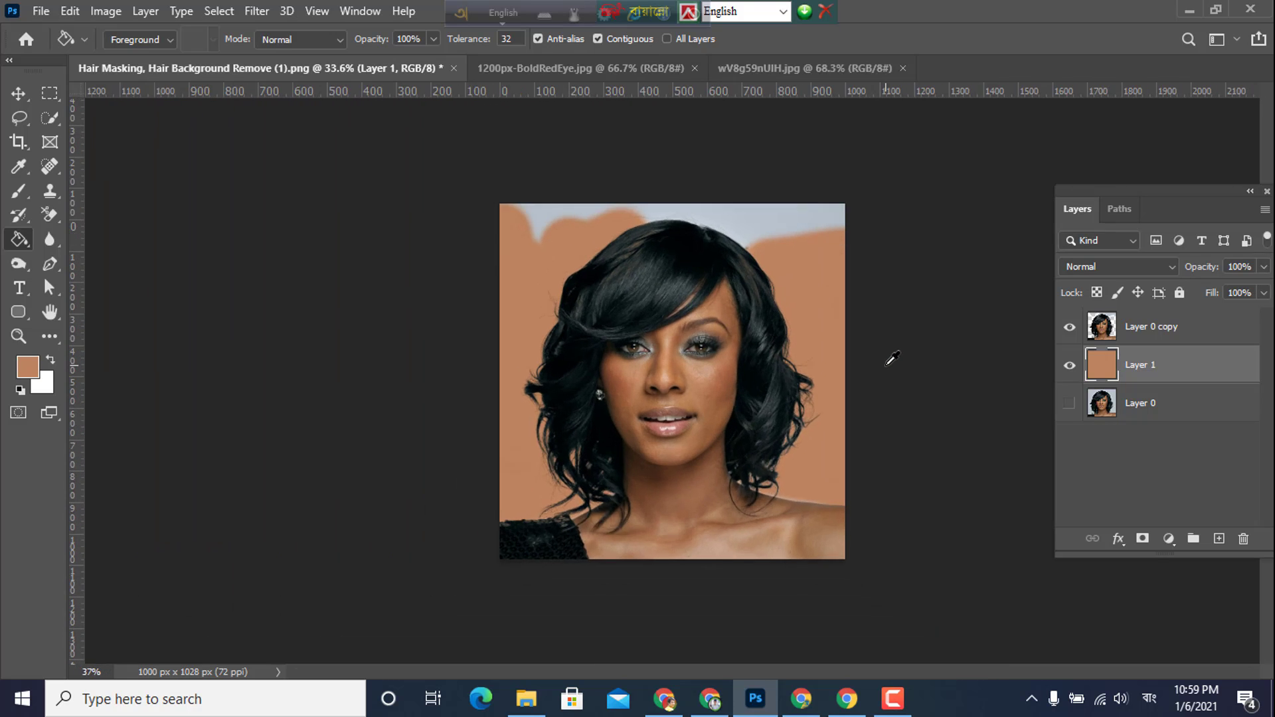
scroll(890, 361, "up", 4)
scroll(890, 362, "down", 3)
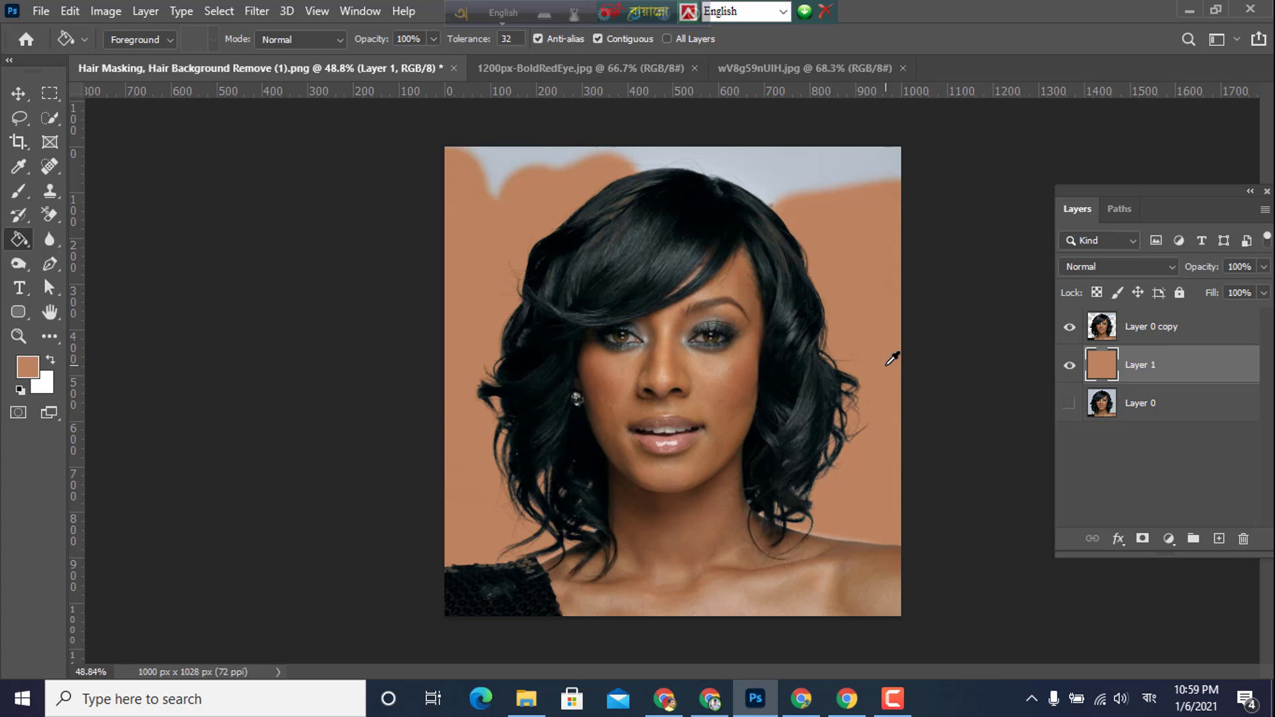
- Erase the remaining pale backdrop above the head on Layer 0 copy with the Background Eraser
left_click(1136, 329)
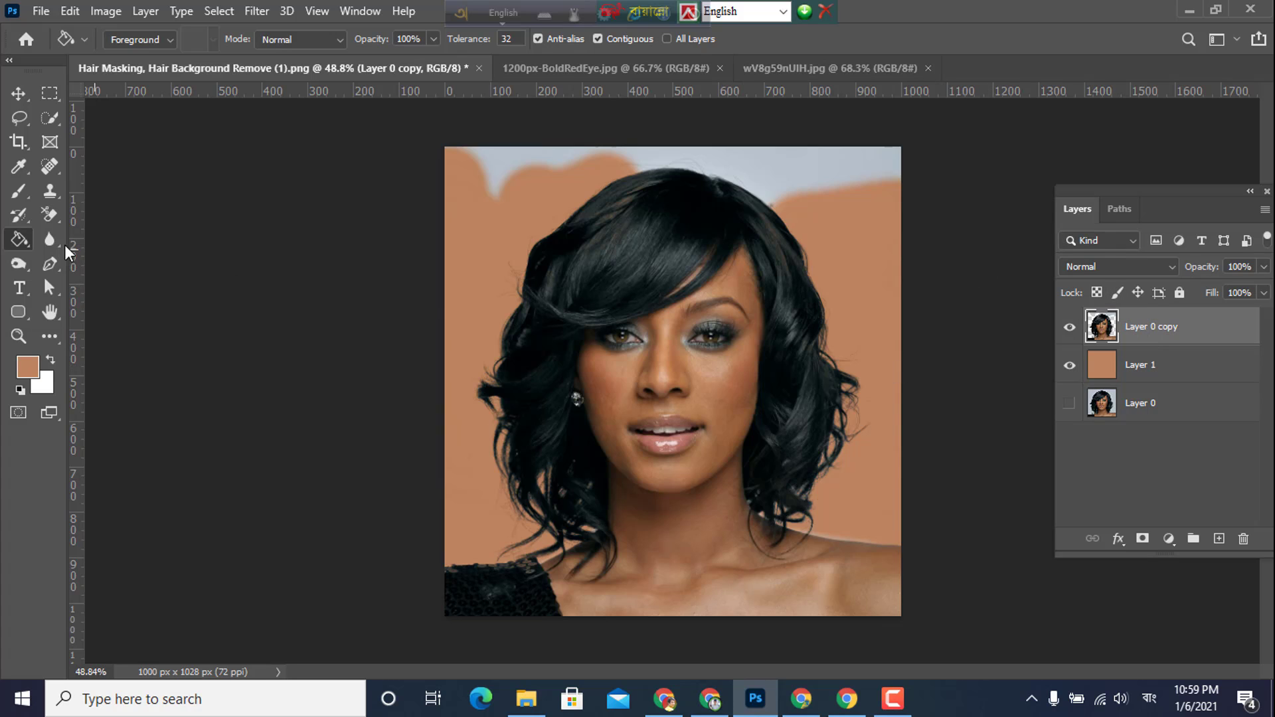
right_click(53, 216)
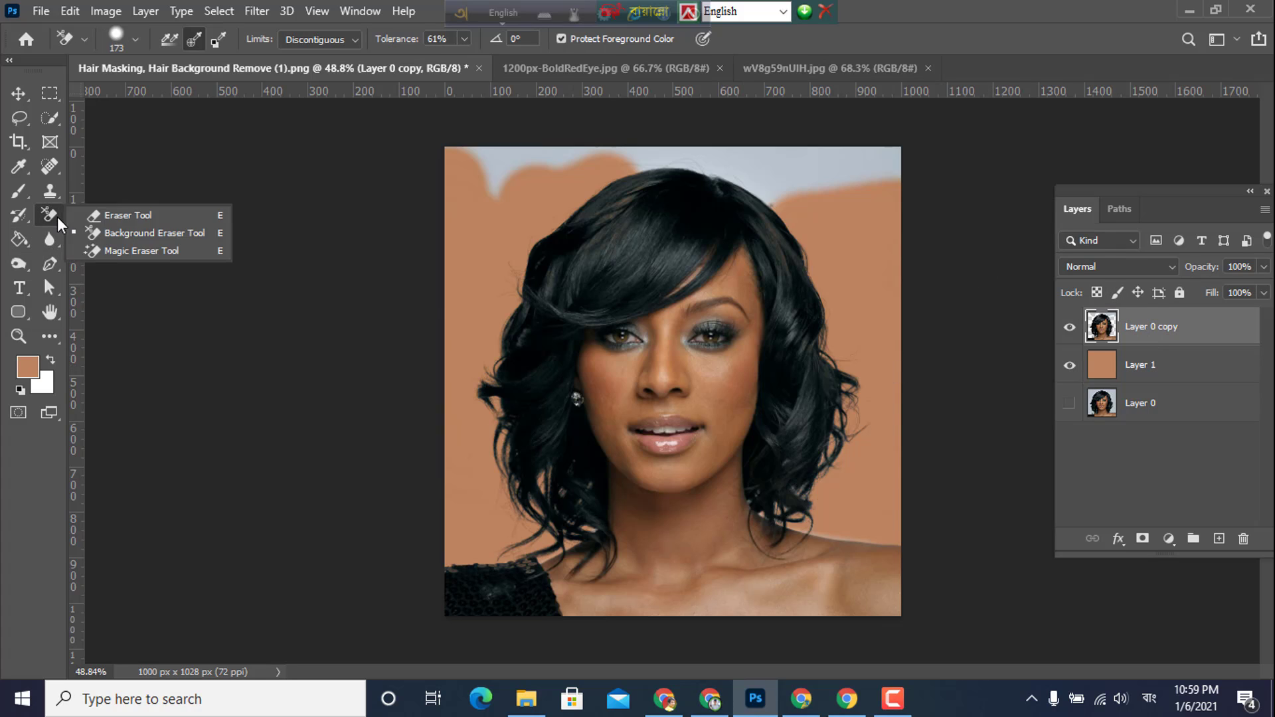
left_click(162, 234)
mouse_move(846, 186)
left_mouse_down()
mouse_move(915, 167)
mouse_move(737, 184)
mouse_move(668, 160)
mouse_move(566, 158)
mouse_move(420, 176)
left_mouse_up()
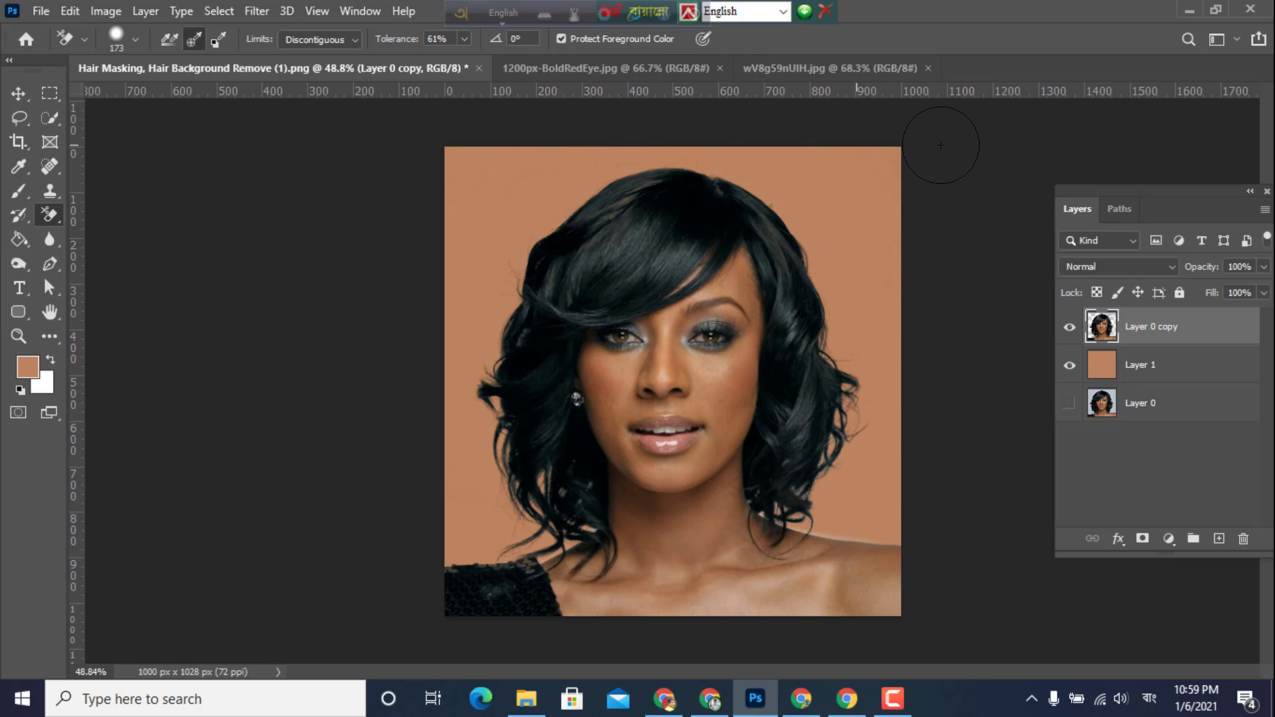
- Switch to the regular Eraser and reduce its brush size to 90 px
scroll(910, 270, "up", 3)
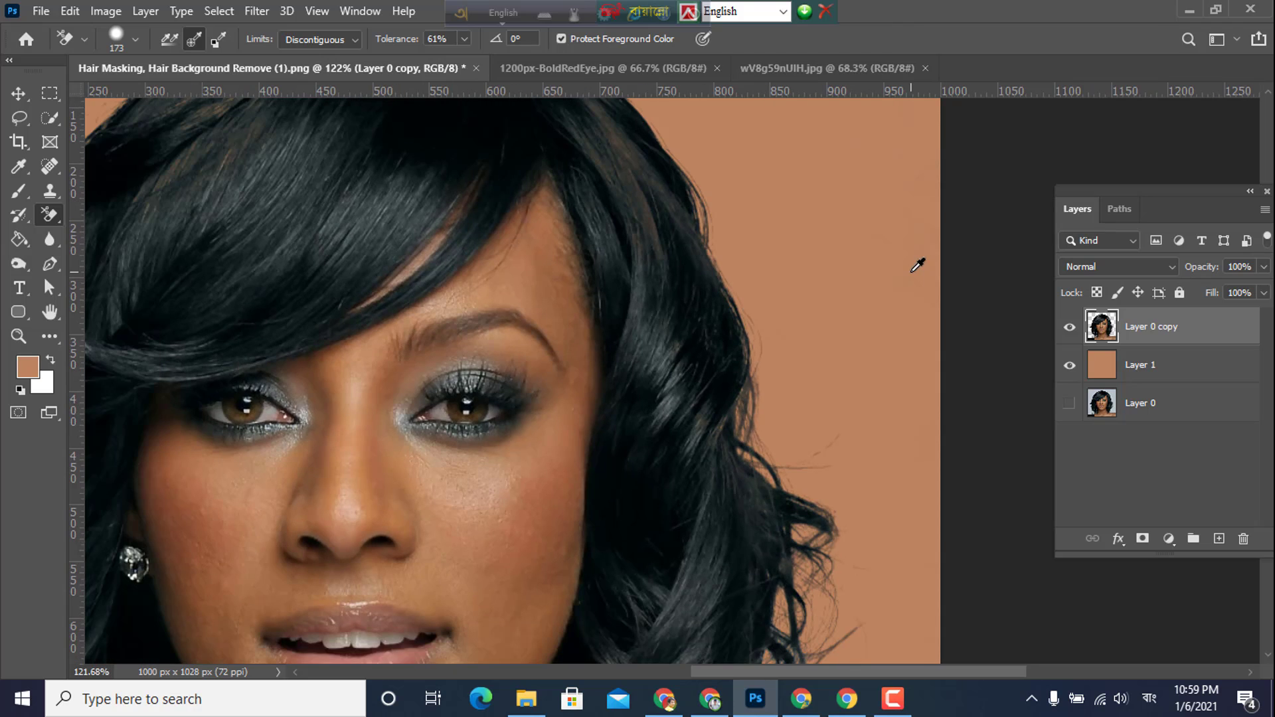
right_click(49, 214)
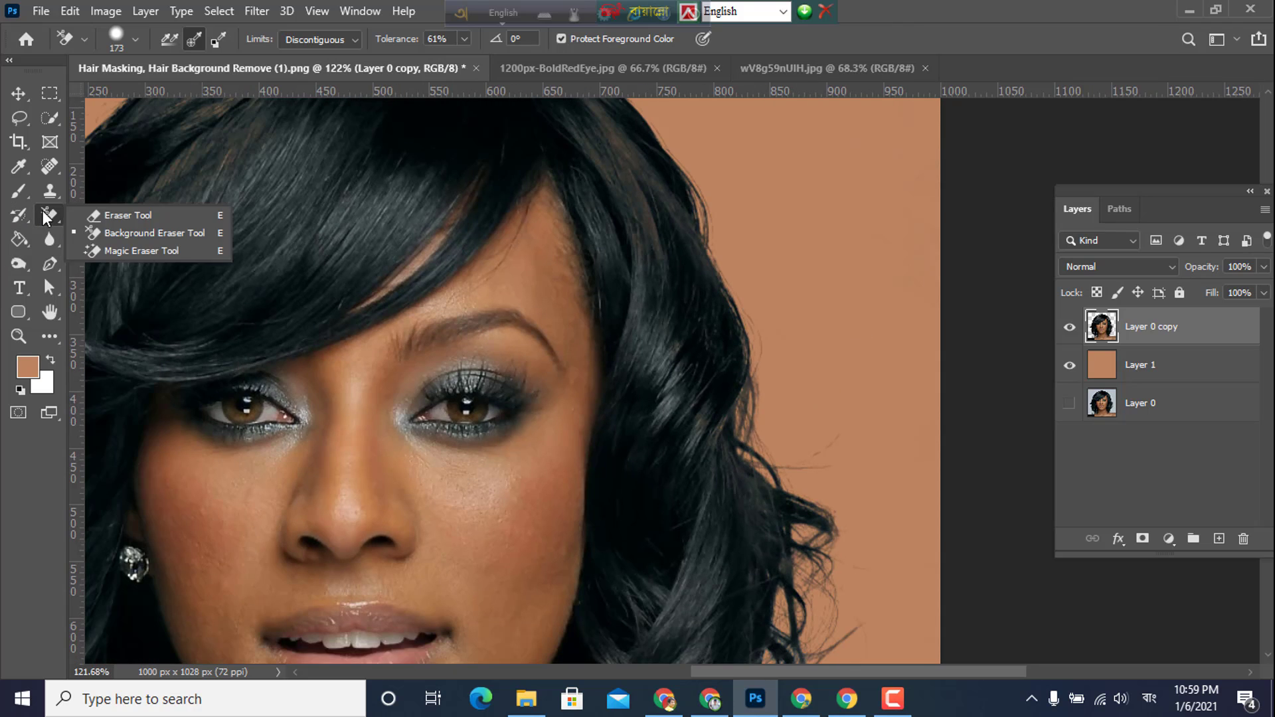
left_click(133, 215)
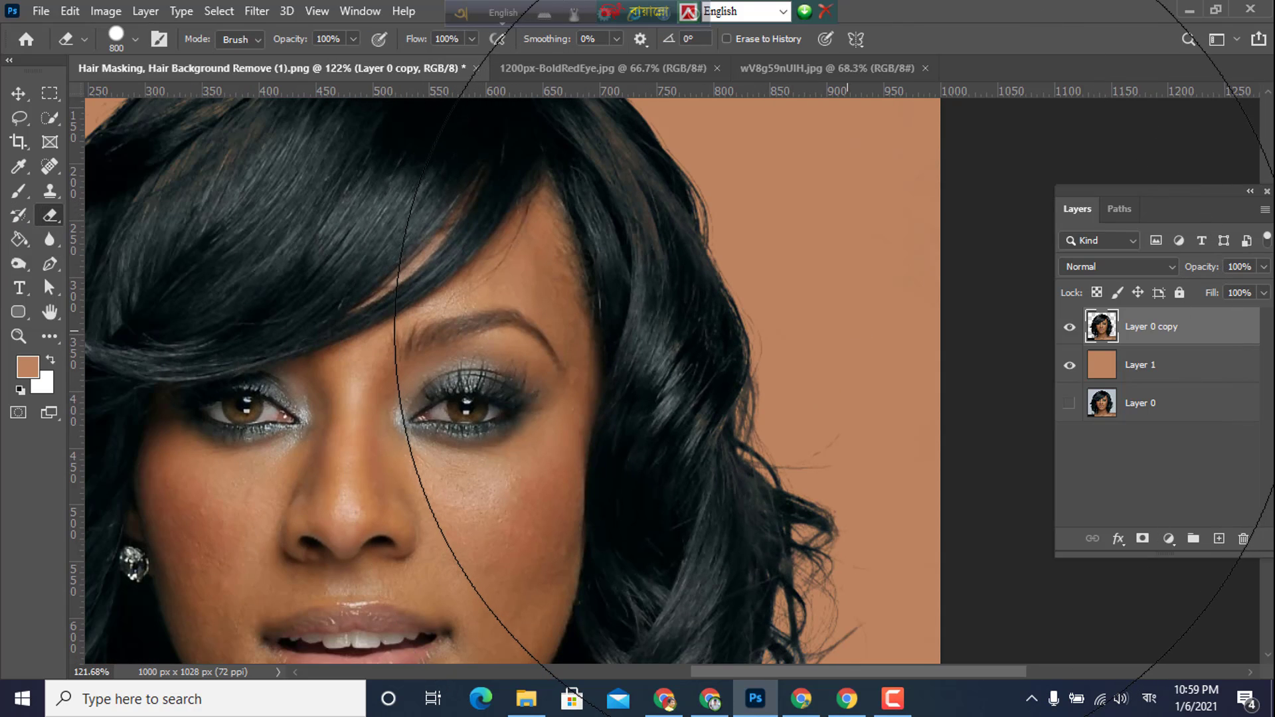
key("bracketleft")
key("bracketleft")
key("bracketleft")
key("bracketleft")
key("bracketleft")
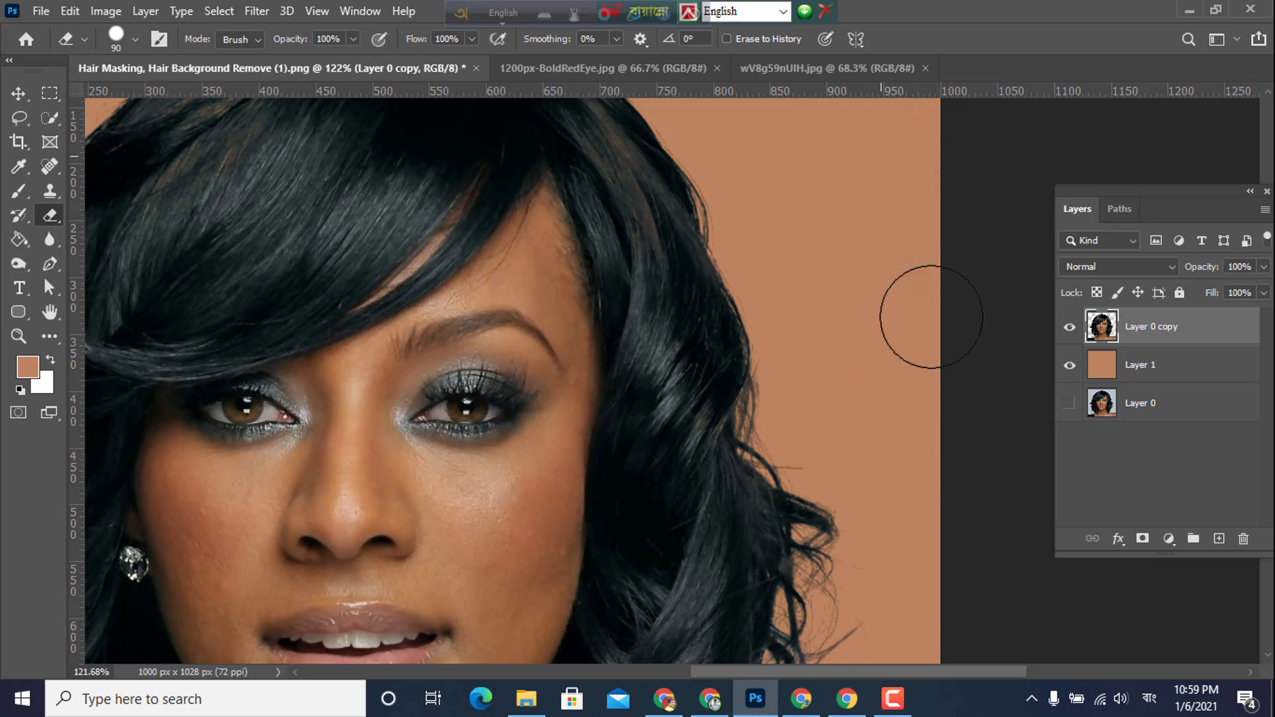
- Reduce the Eraser to 20 px and erase the pale fringe along the top of the bare shoulder
scroll(947, 407, "down", 3)
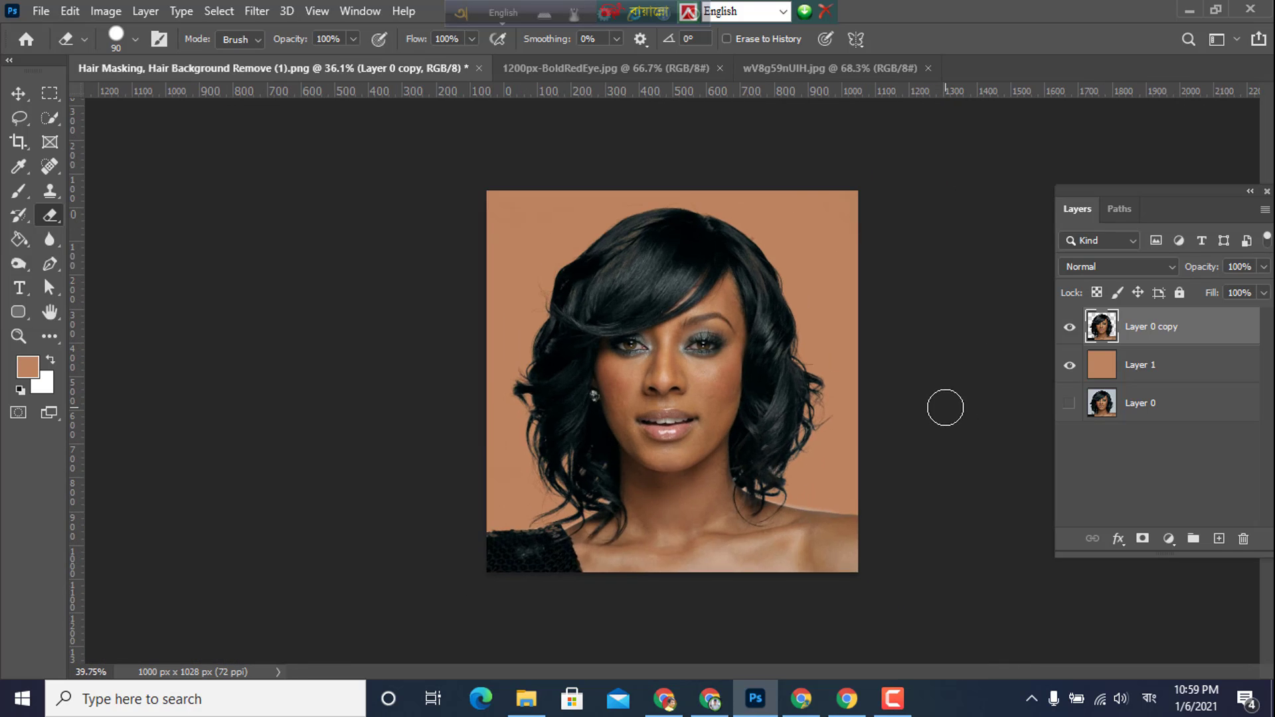
scroll(945, 407, "up", 1)
scroll(942, 423, "up", 3)
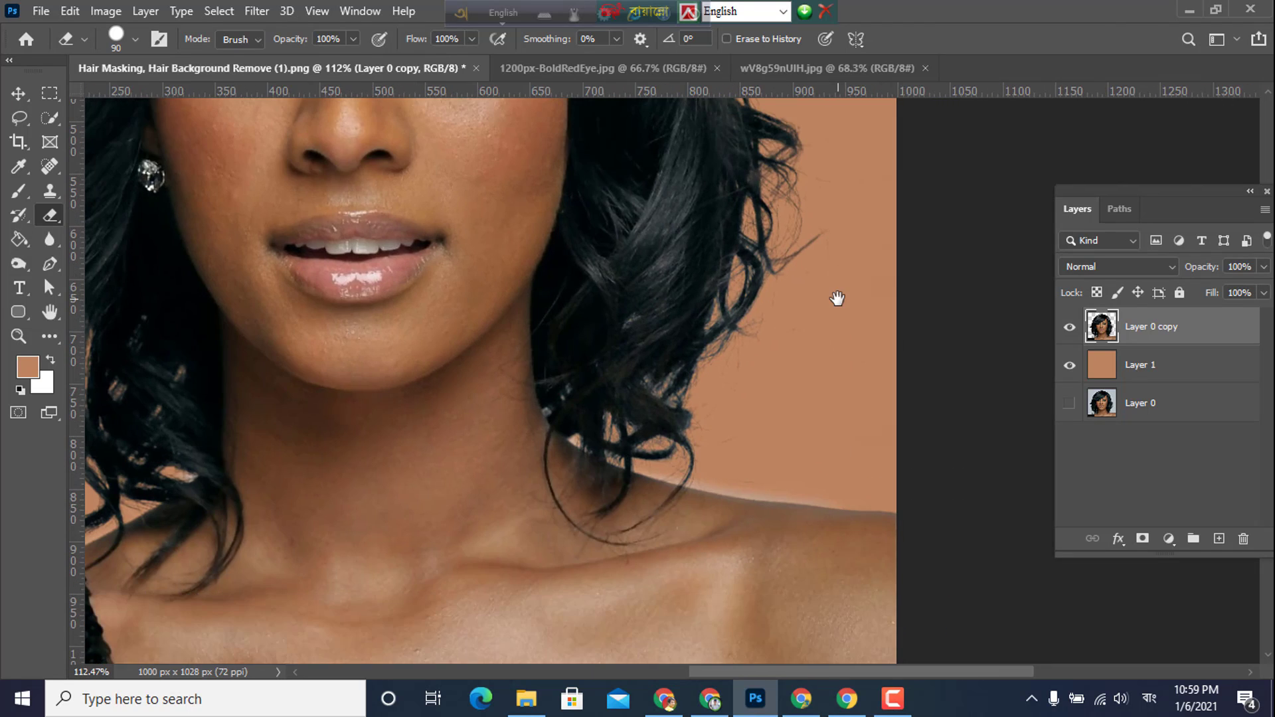
scroll(834, 312, "up", 2)
scroll(867, 407, "down", 3)
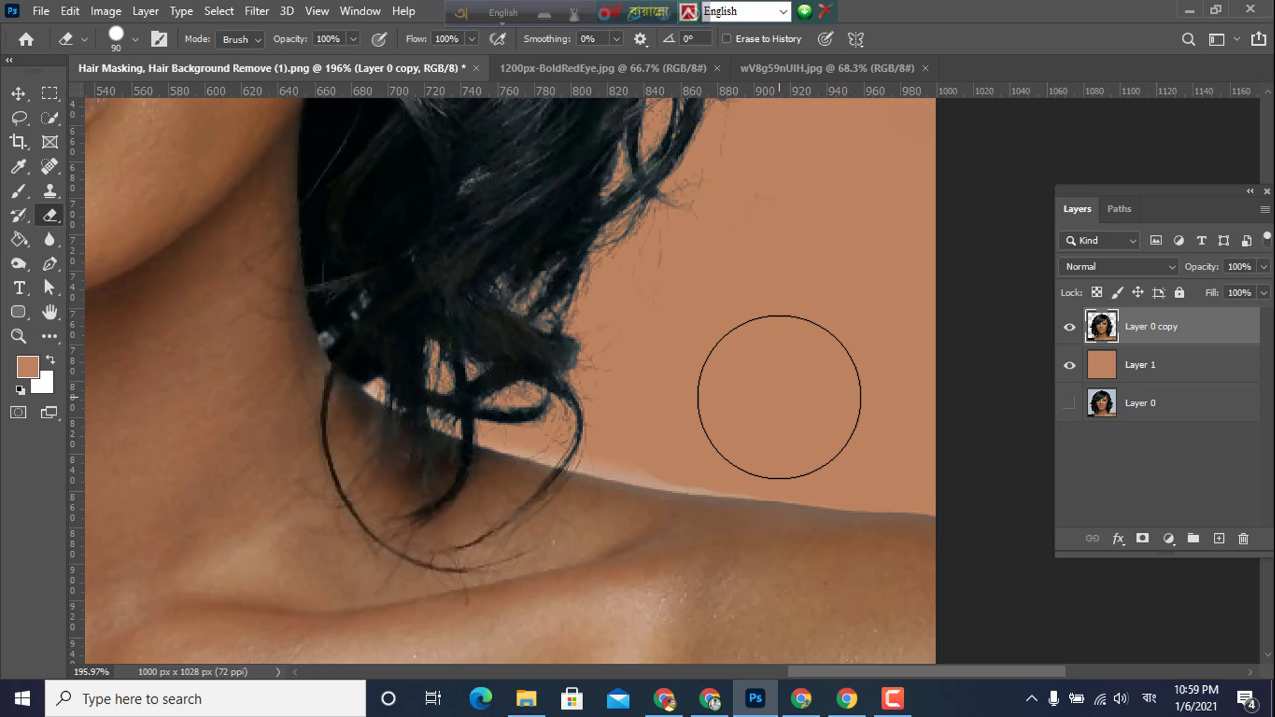
key("bracketleft")
key("bracketleft")
key("bracketleft")
key("bracketleft")
key("bracketleft")
key("bracketleft")
key("bracketleft")
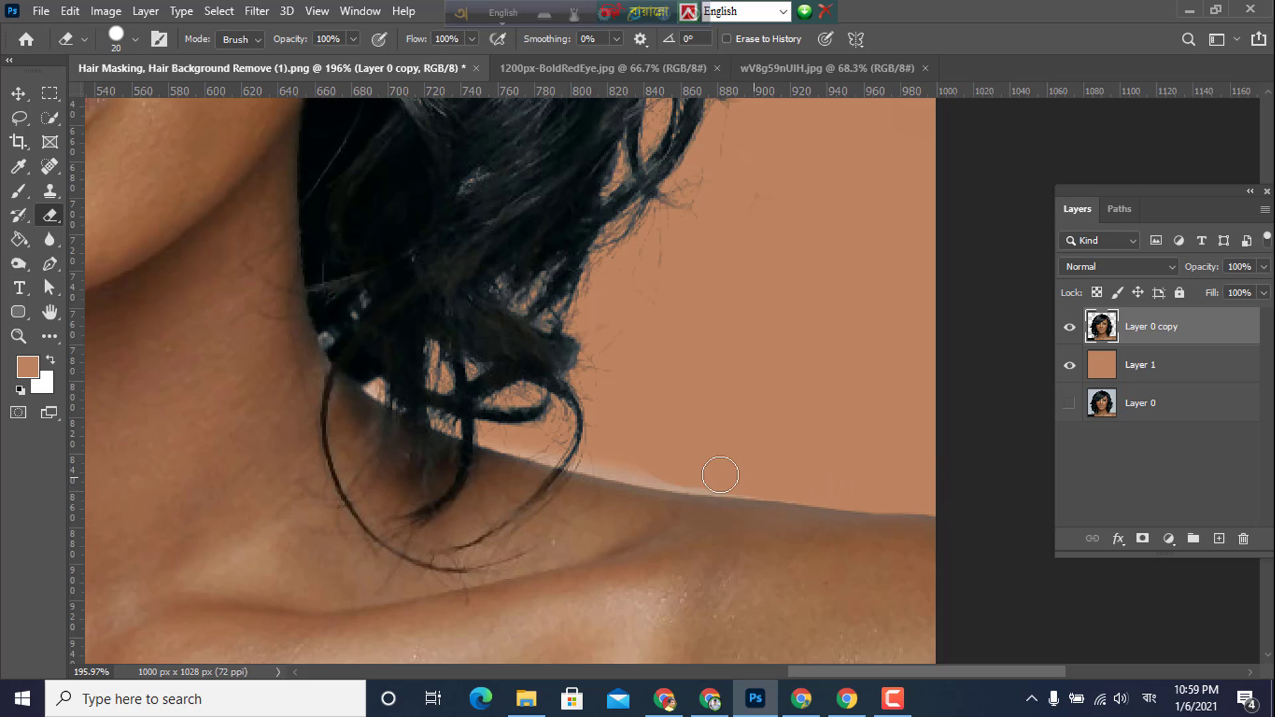
mouse_move(768, 475)
left_mouse_down()
mouse_move(711, 487)
mouse_move(597, 461)
mouse_move(956, 512)
left_mouse_up()
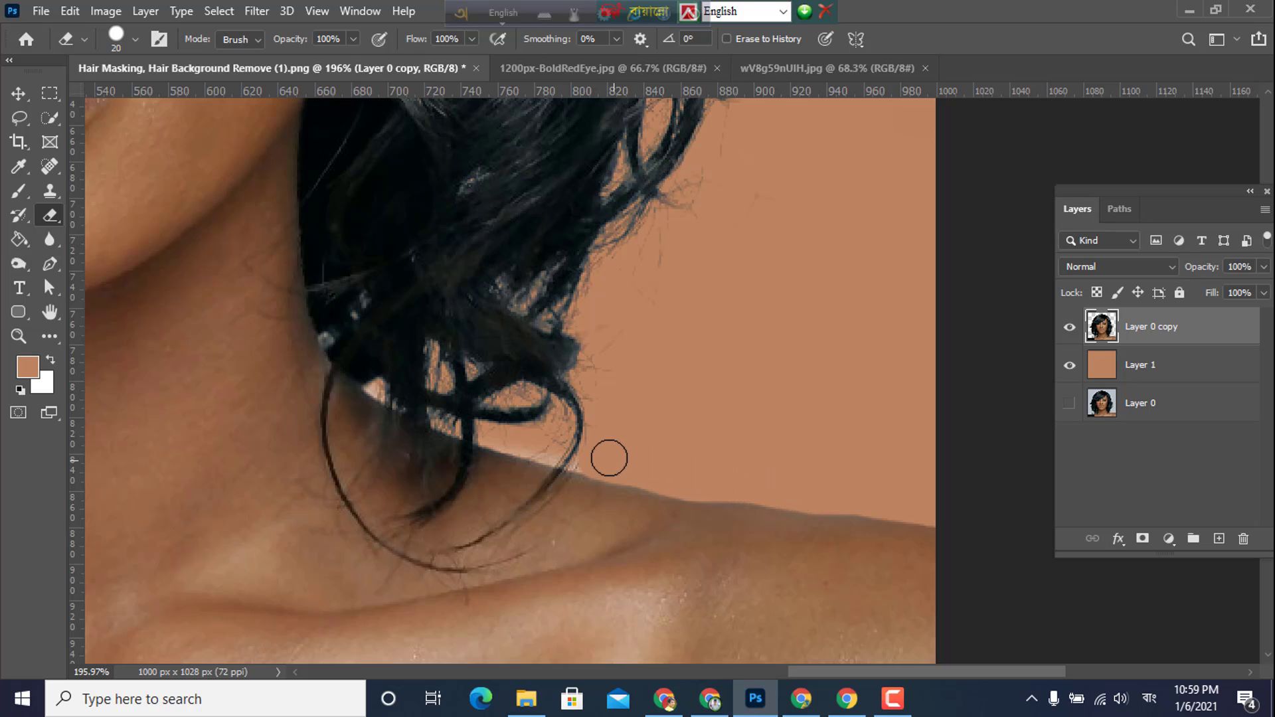
scroll(835, 376, "down", 6)
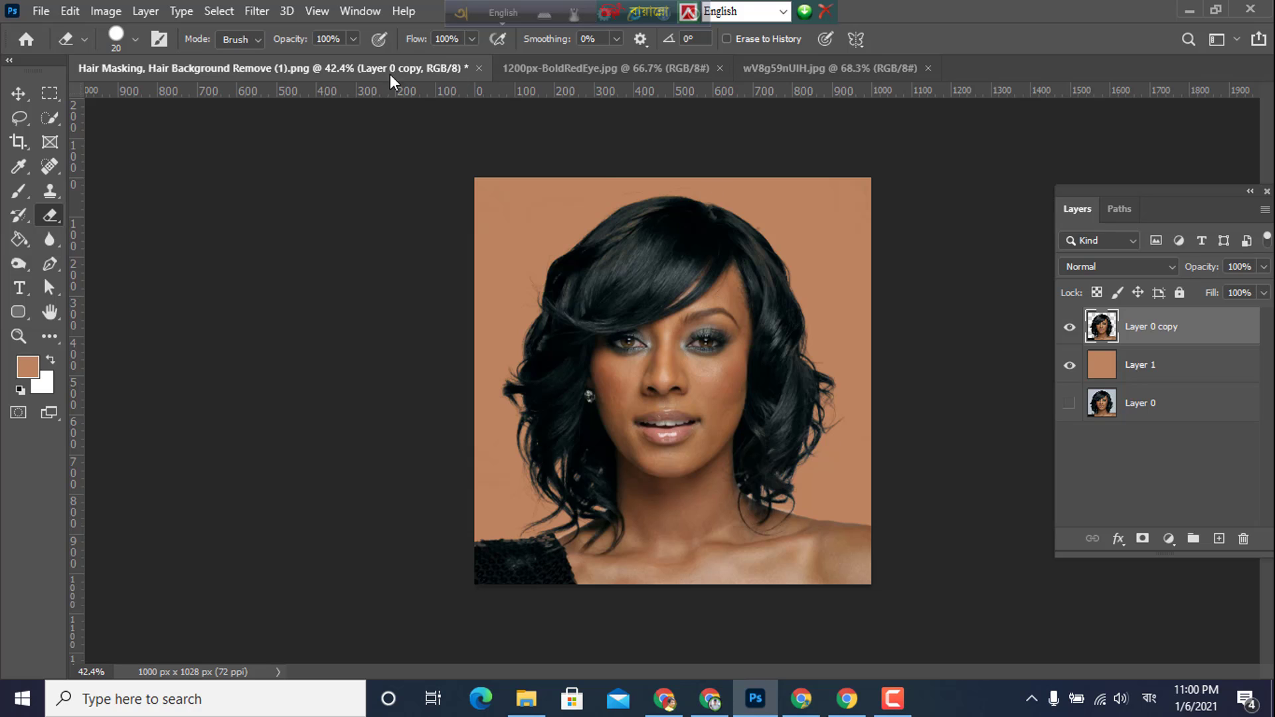
- Close the dark-haired portrait without saving it and bring up the wV8g59nUIH.jpg image
left_click(477, 67)
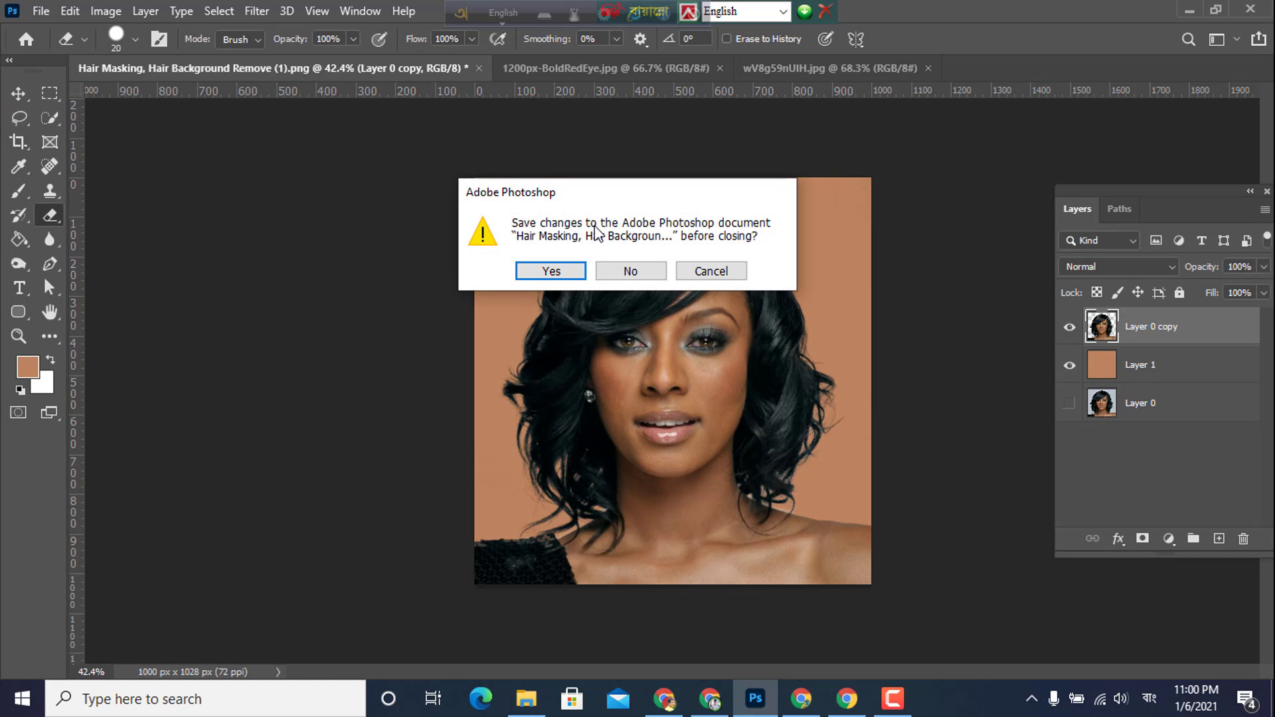
left_click(614, 272)
left_click(421, 69)
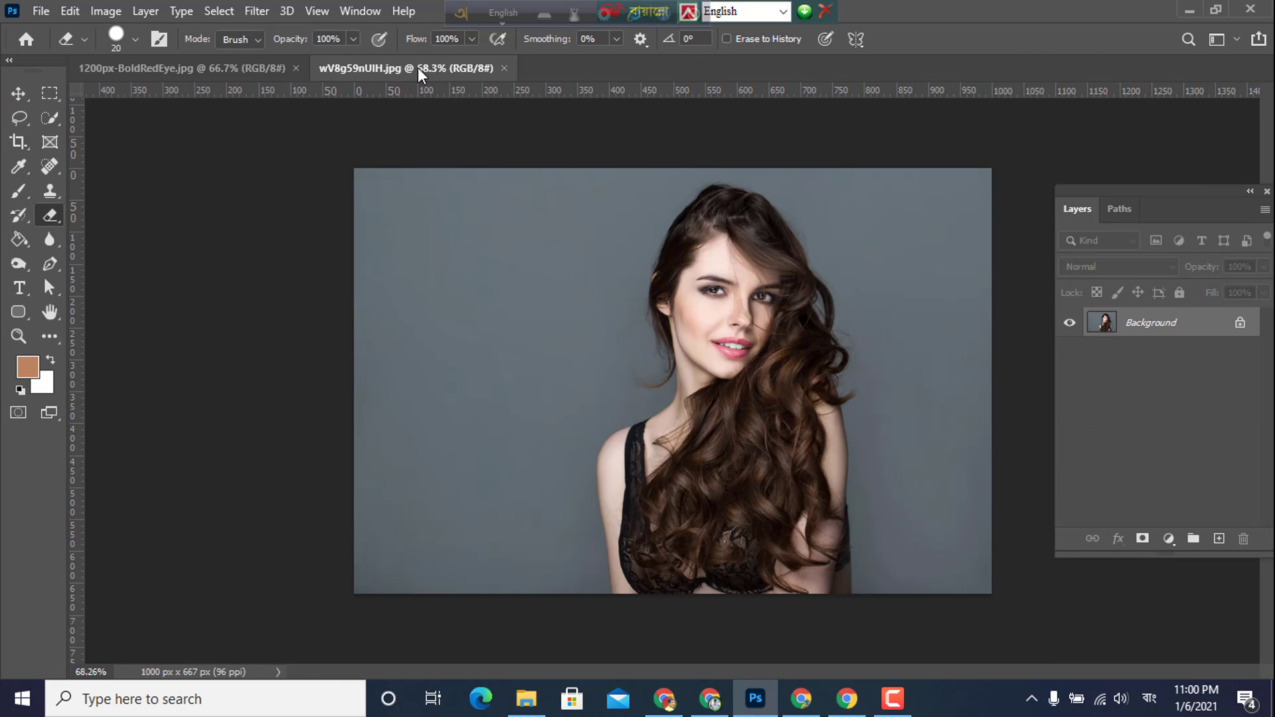
scroll(856, 423, "up", 2)
scroll(856, 423, "down", 4)
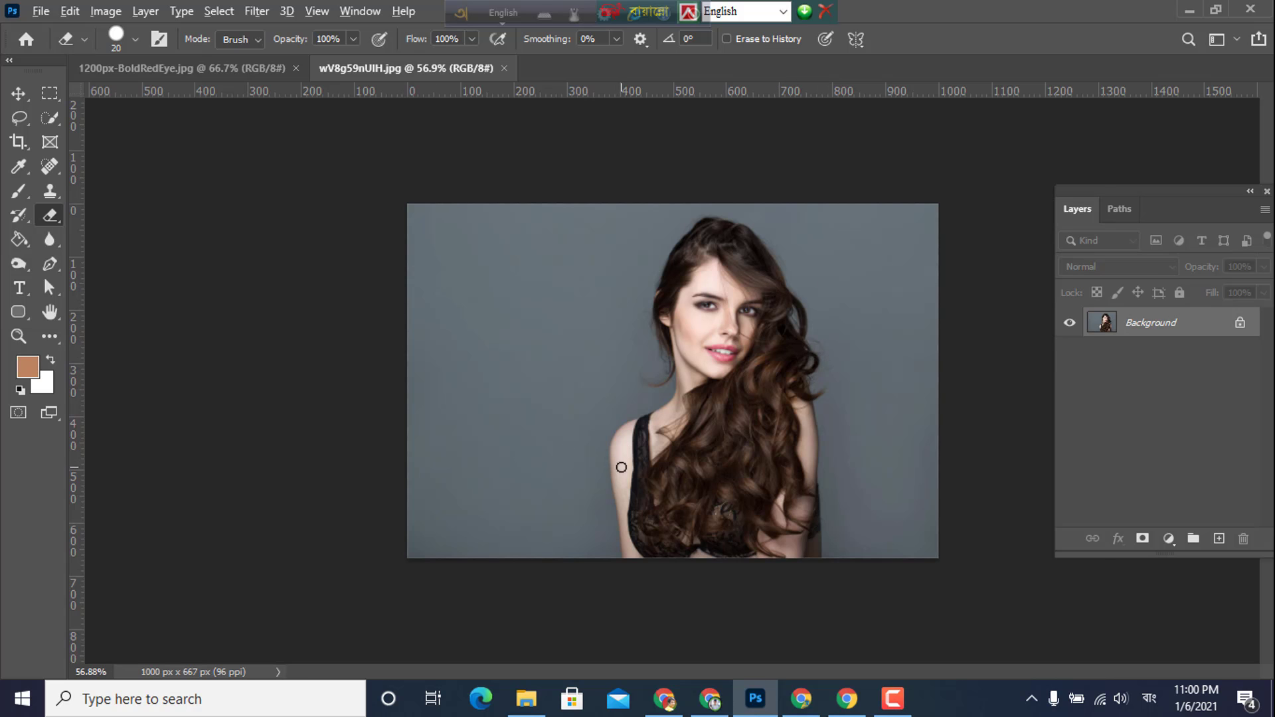
scroll(631, 456, "up", 3)
scroll(622, 460, "down", 2)
scroll(621, 461, "up", 2)
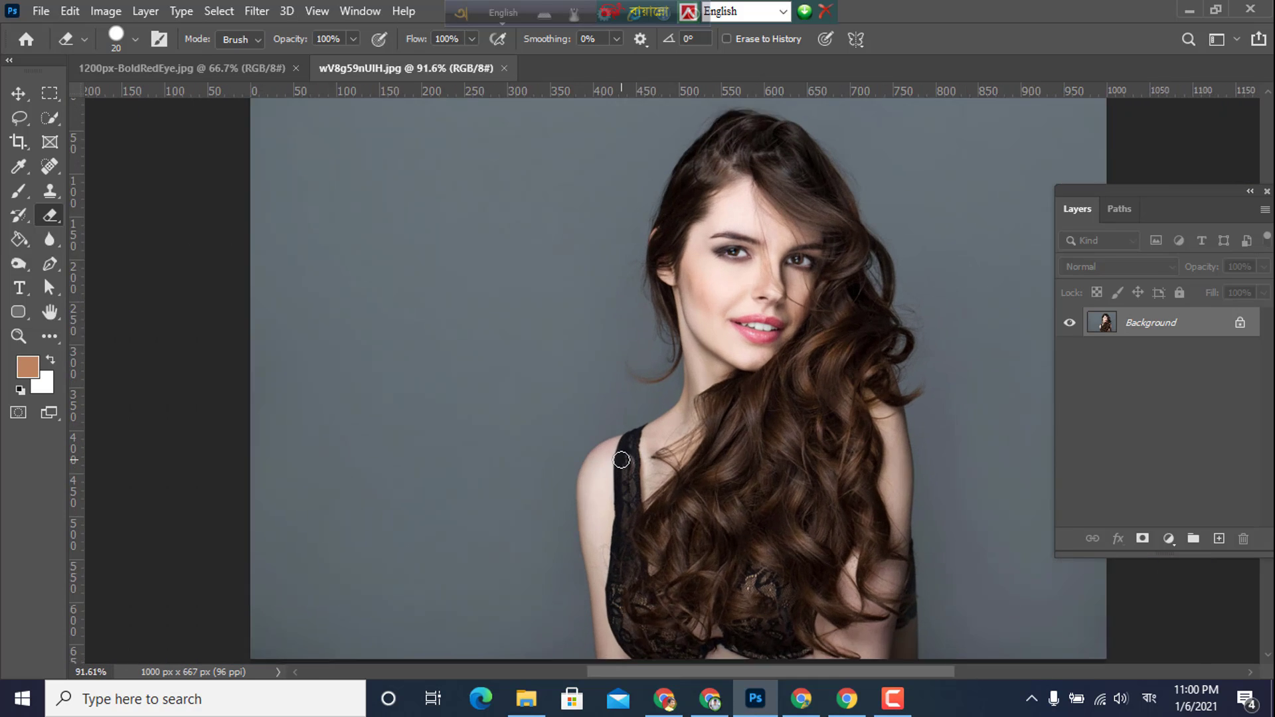
scroll(621, 458, "down", 3)
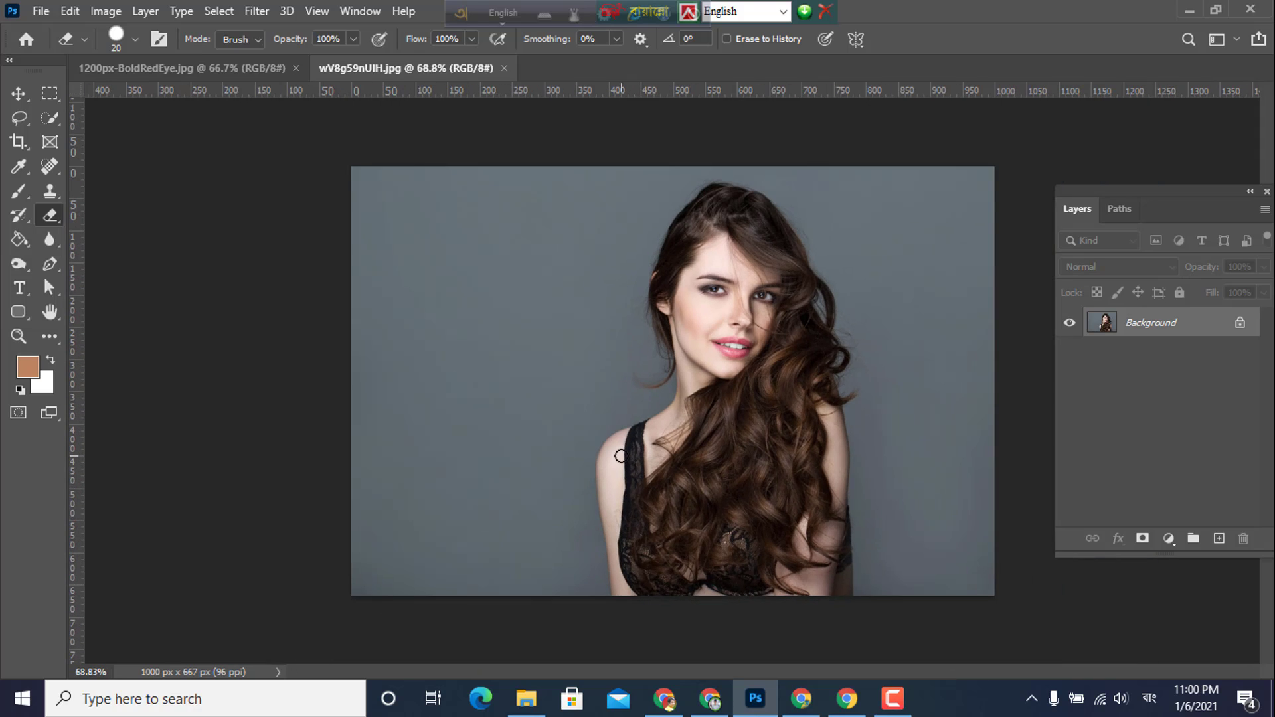
left_click(54, 116)
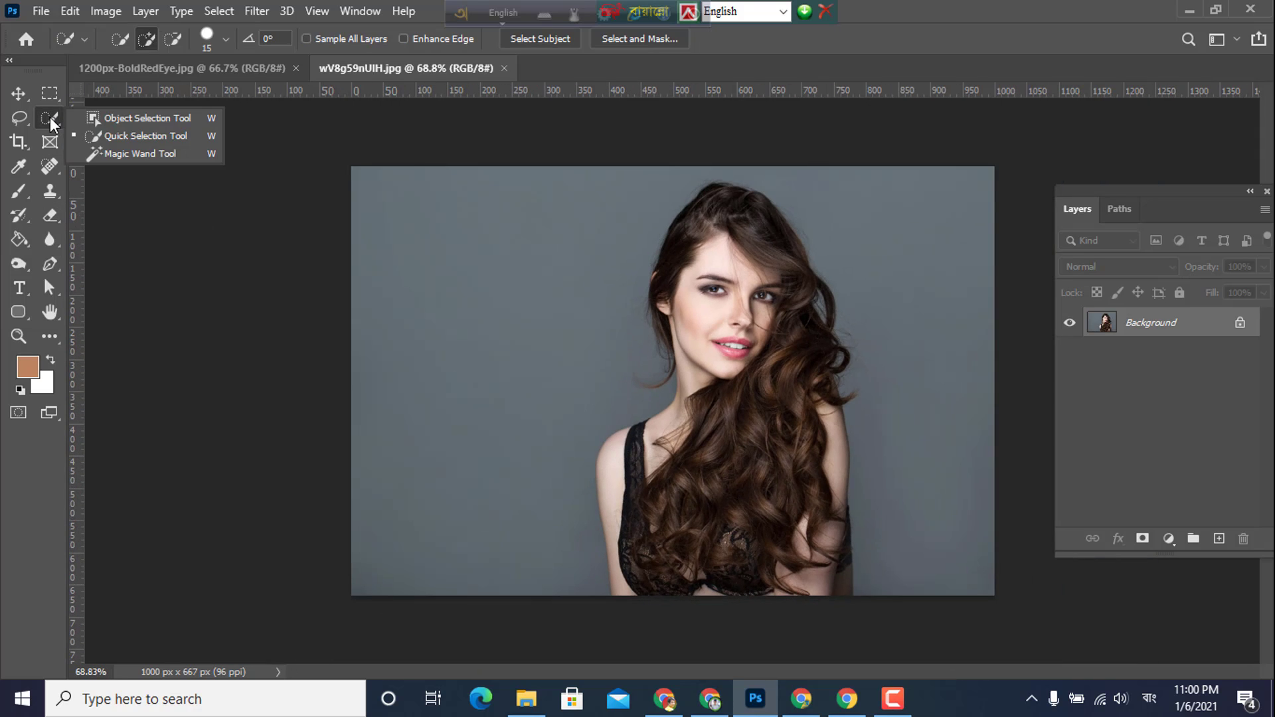
left_click(24, 120)
left_click(105, 120)
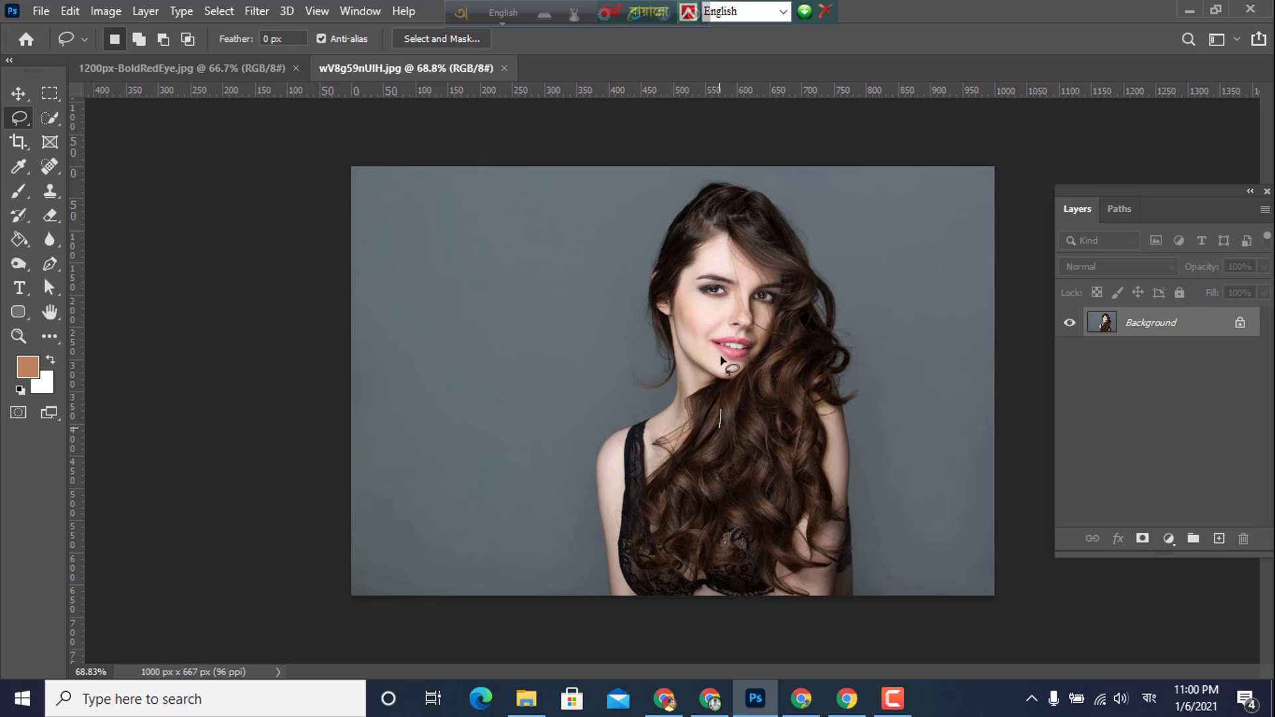
left_click_drag(721, 335, 724, 366)
left_click(729, 389)
- Select the whole woman with the Quick Selection tool, adding her bare arm and shoulder and subtracting the backdrop spill beside the arm
left_click(47, 118)
left_click(102, 138)
mouse_move(710, 459)
left_mouse_down()
mouse_move(722, 241)
mouse_move(710, 193)
mouse_move(810, 315)
mouse_move(845, 567)
left_mouse_up()
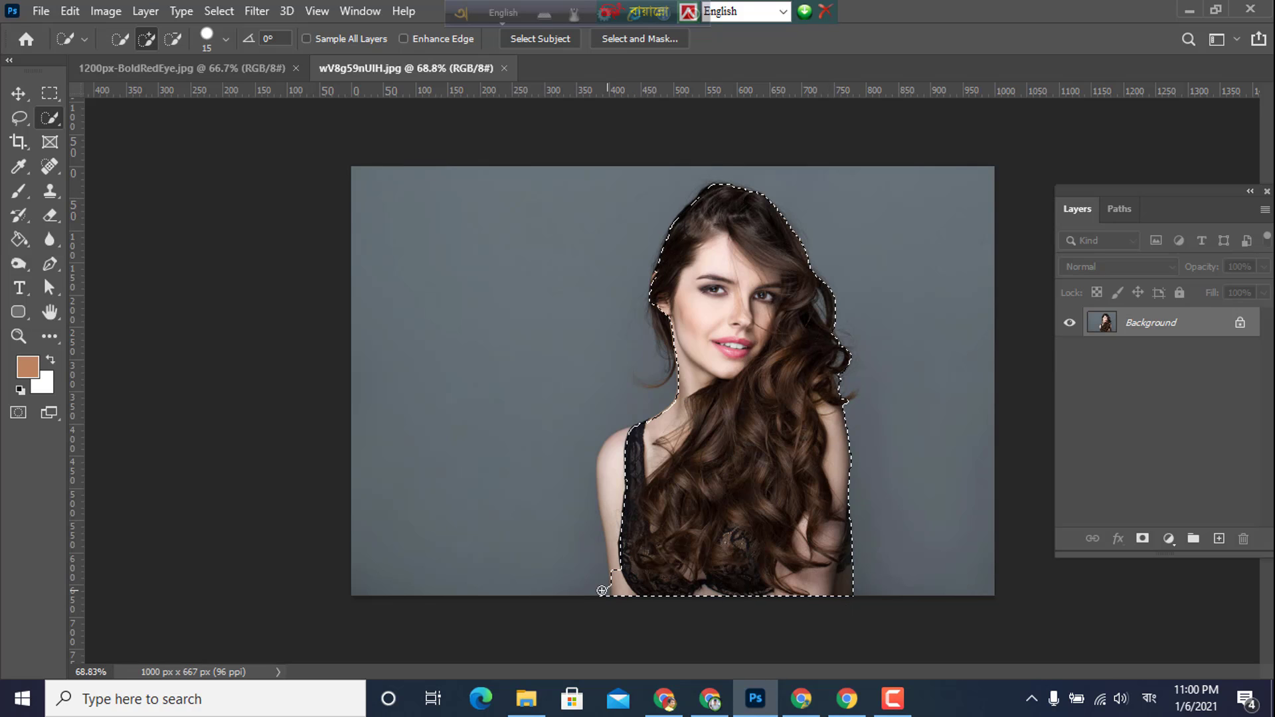
mouse_move(597, 588)
left_mouse_down()
mouse_move(581, 564)
mouse_move(614, 462)
left_mouse_up()
key("alt")
mouse_move(556, 543)
left_mouse_down()
mouse_move(607, 600)
mouse_move(537, 578)
mouse_move(584, 606)
mouse_move(563, 575)
mouse_move(581, 532)
mouse_move(593, 554)
mouse_move(588, 515)
mouse_move(634, 532)
mouse_move(606, 533)
mouse_move(630, 512)
mouse_move(605, 527)
mouse_move(655, 528)
mouse_move(599, 529)
mouse_move(657, 519)
mouse_move(609, 498)
mouse_move(617, 587)
mouse_move(633, 497)
mouse_move(634, 541)
mouse_move(644, 500)
mouse_move(628, 526)
mouse_move(621, 511)
mouse_move(616, 544)
mouse_move(619, 520)
mouse_move(657, 535)
left_mouse_up()
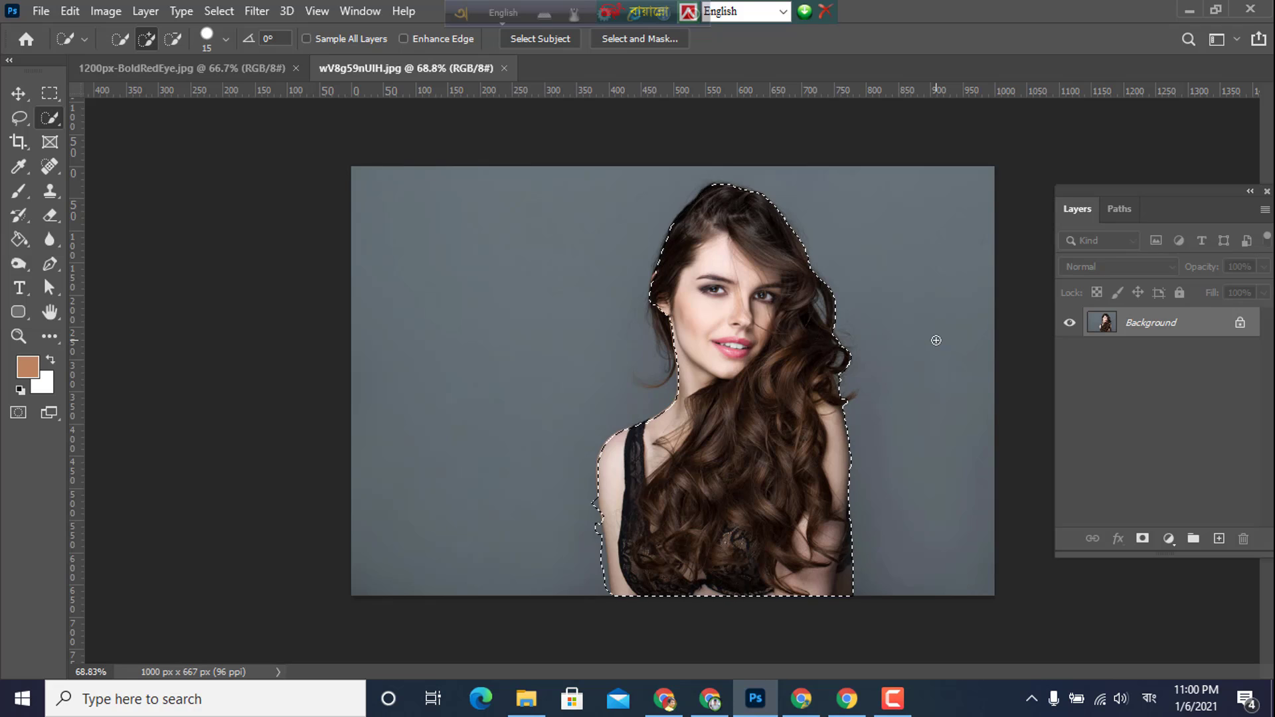
- Deselect the long-haired woman and close the wV8g59nUIH.jpg image
key("ctrl+d")
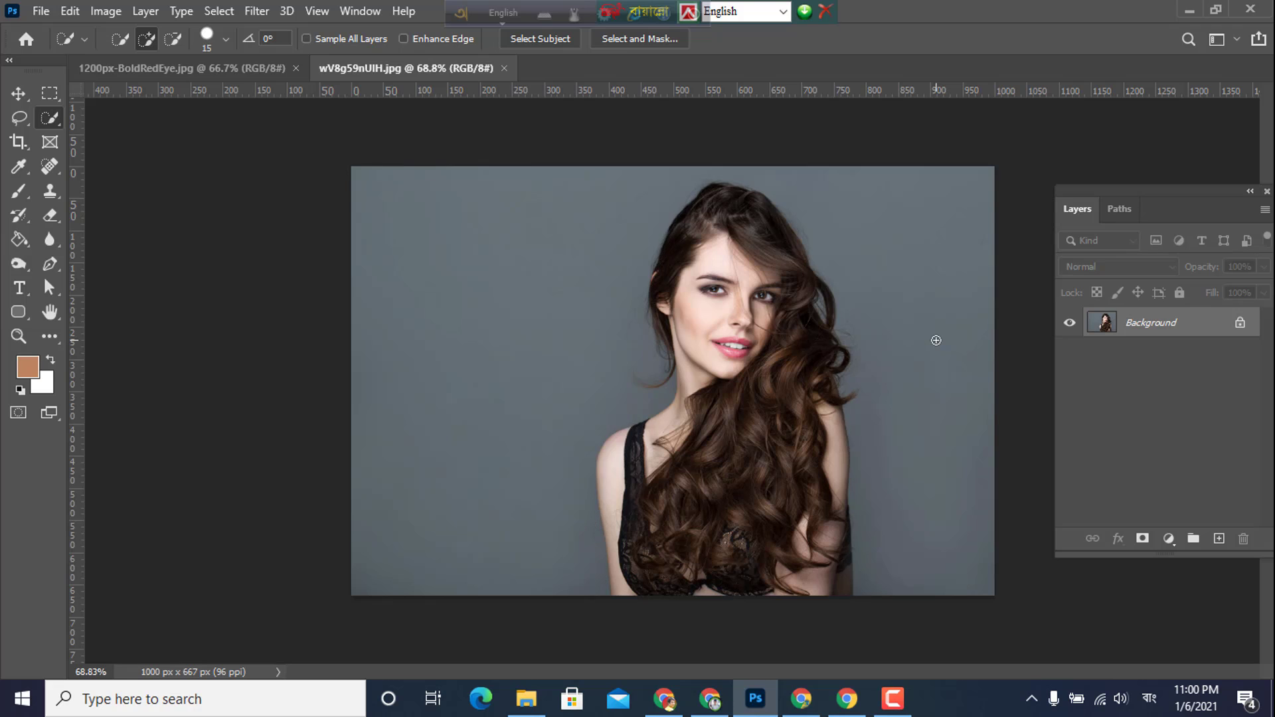
left_click(506, 67)
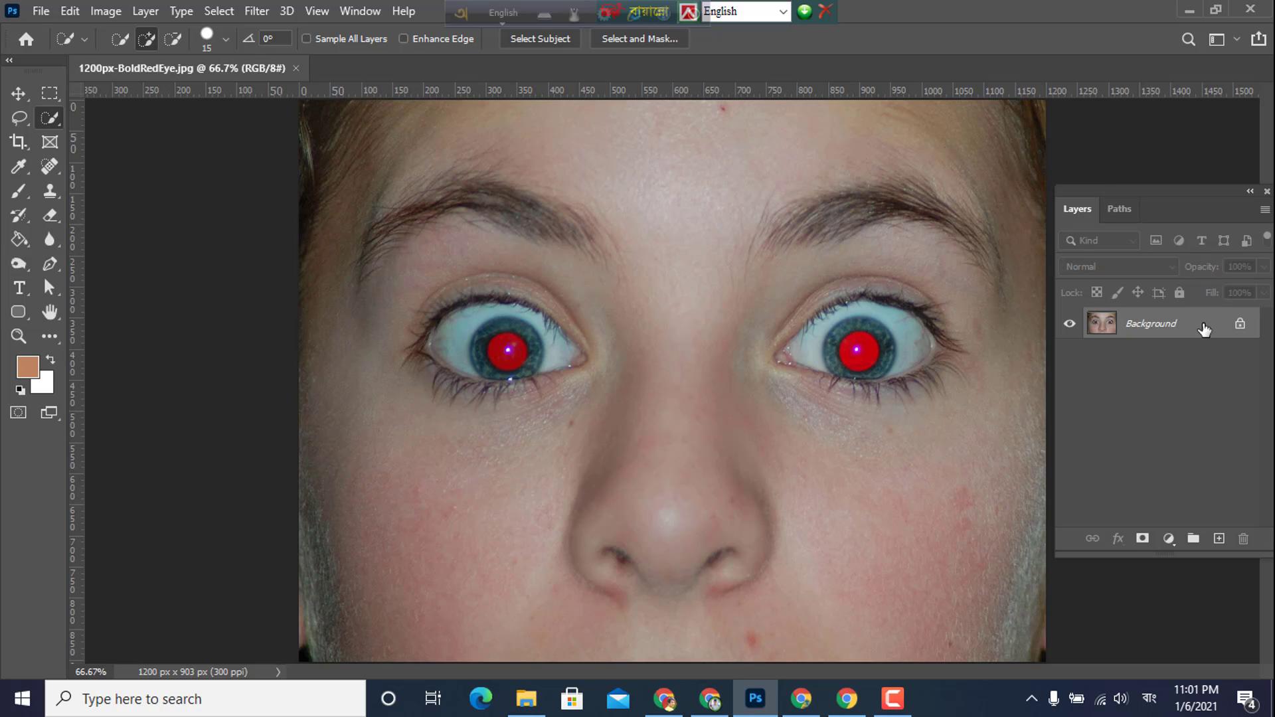
- Duplicate the Background layer of the red-eye portrait and hide the original layer
left_click_drag(1206, 325, 1220, 538)
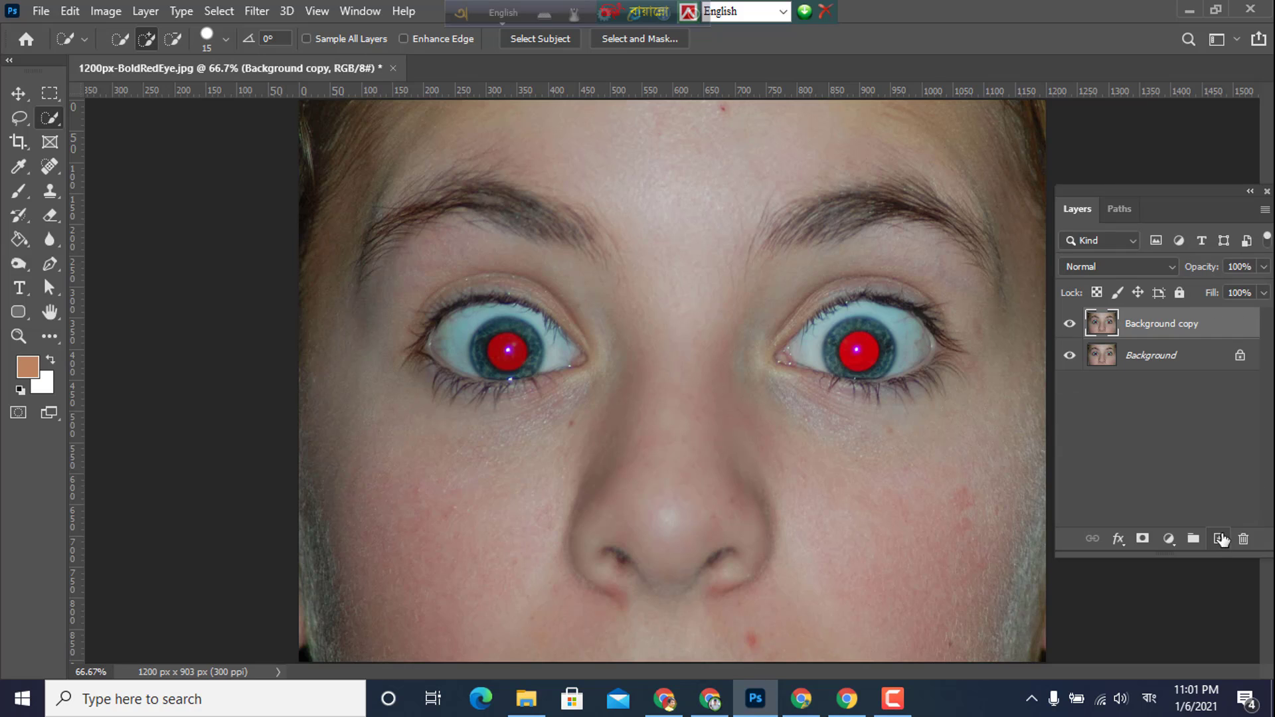
left_click(1070, 357)
- Activate the Red Eye tool from the healing tools group
left_click(52, 167)
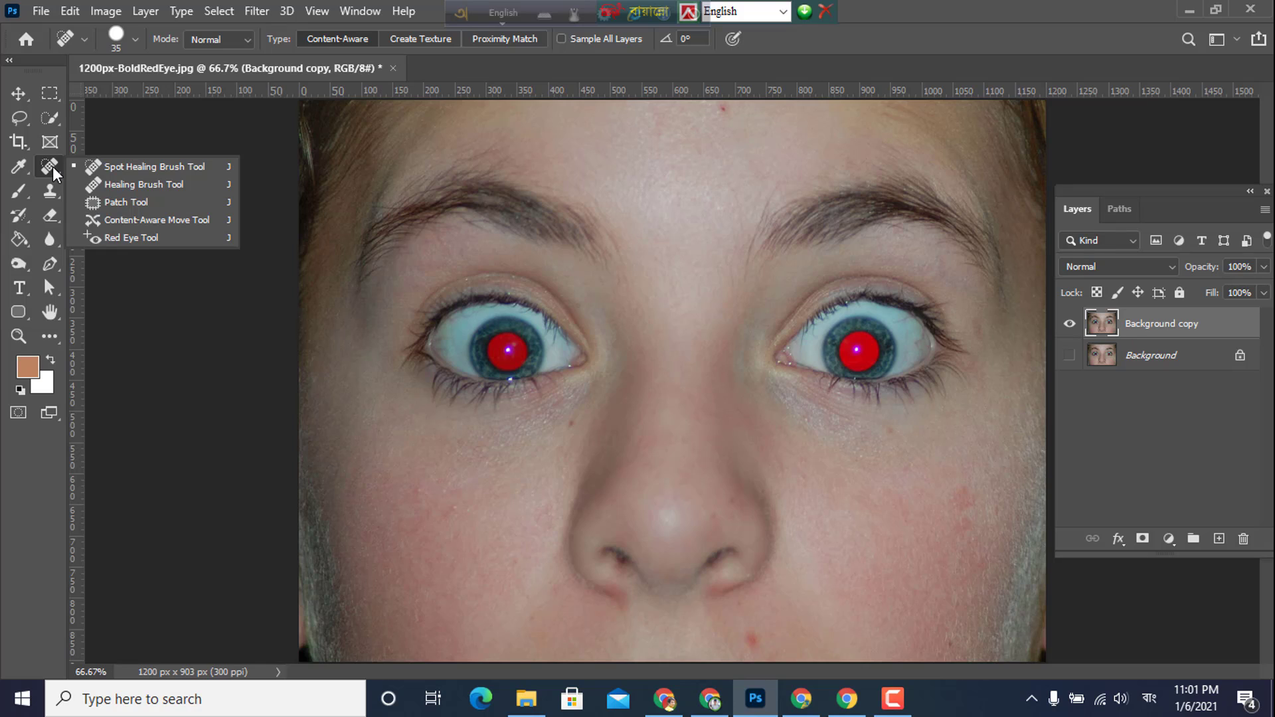
left_click(117, 237)
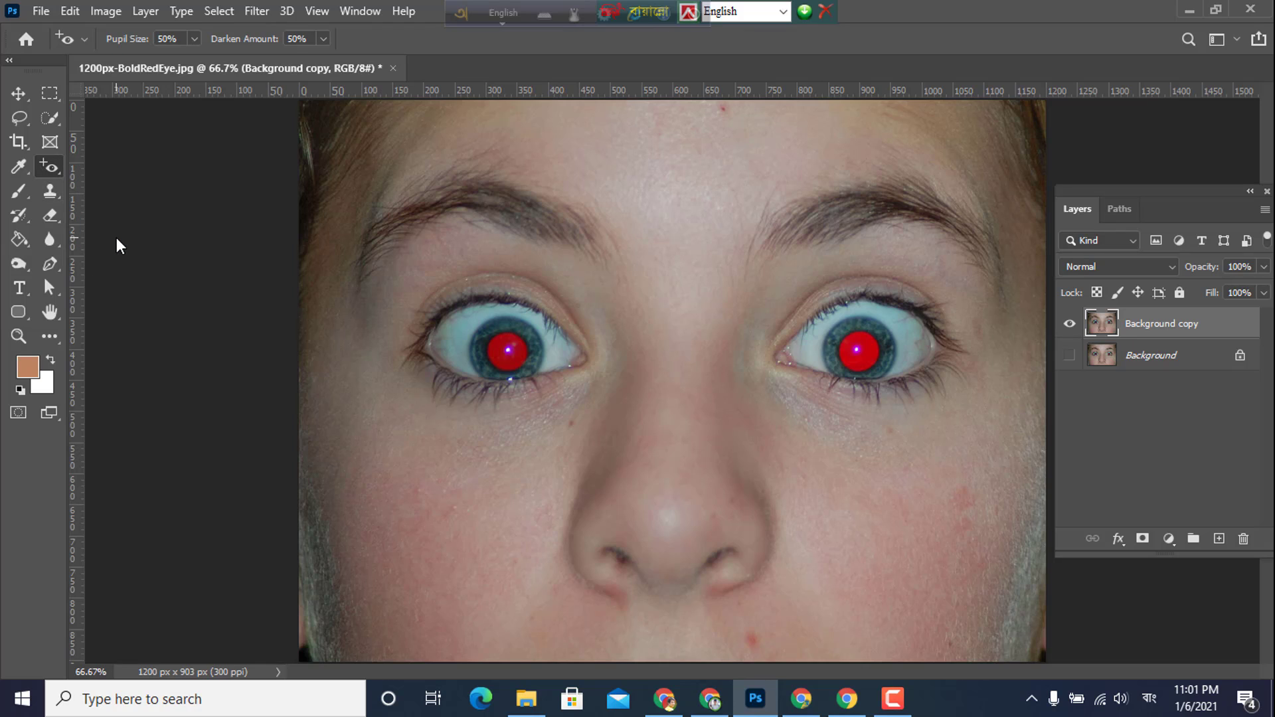
right_click(51, 160)
left_click(114, 237)
left_click(53, 336)
left_click(146, 336)
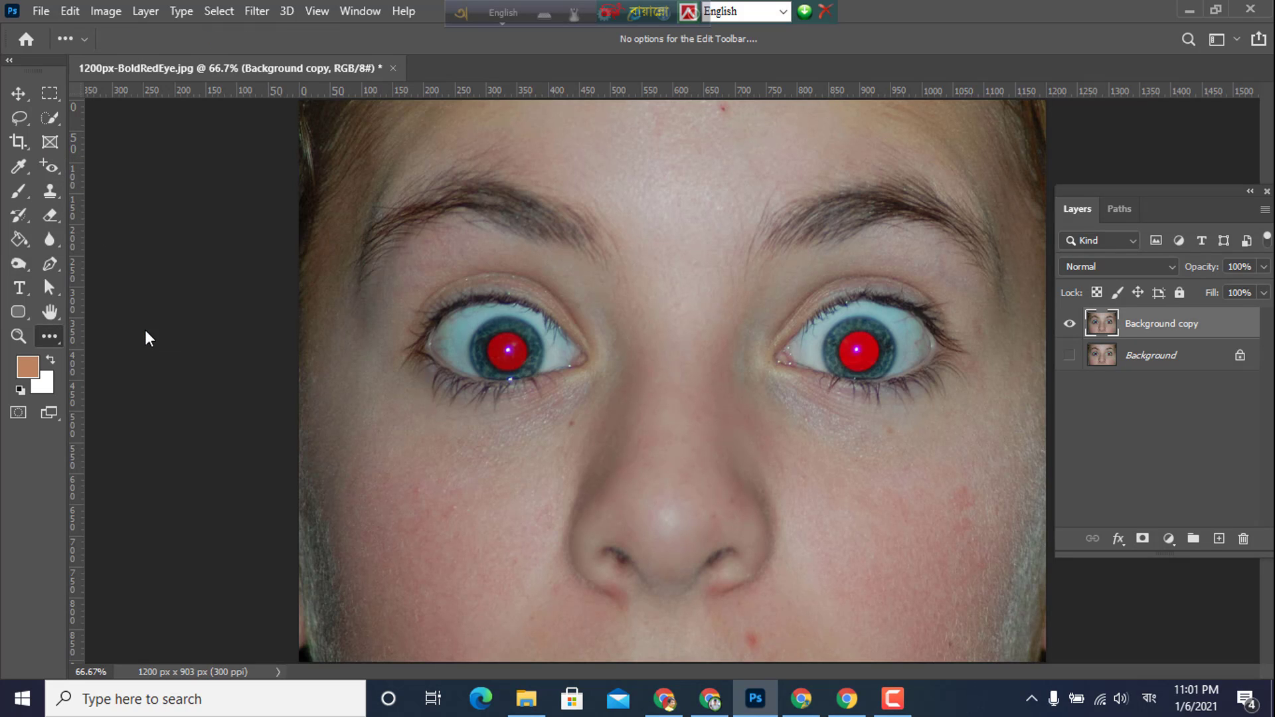
scroll(439, 359, "down", 2)
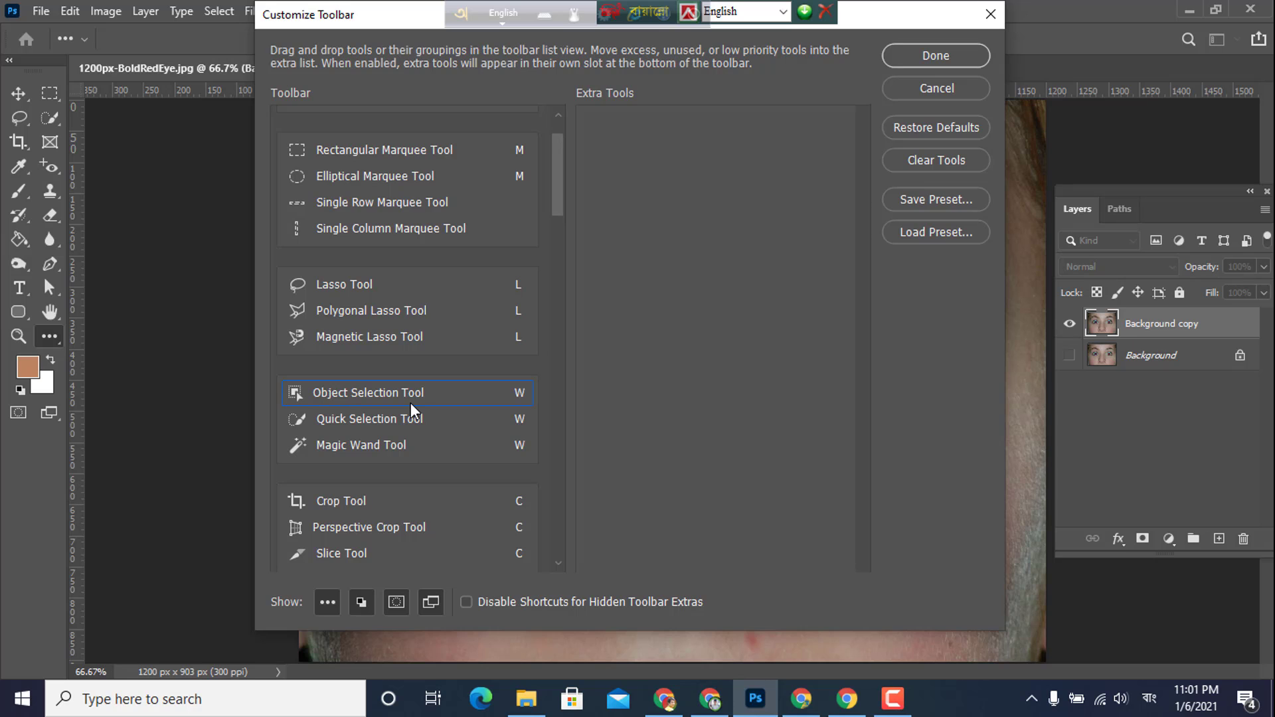
left_click(990, 14)
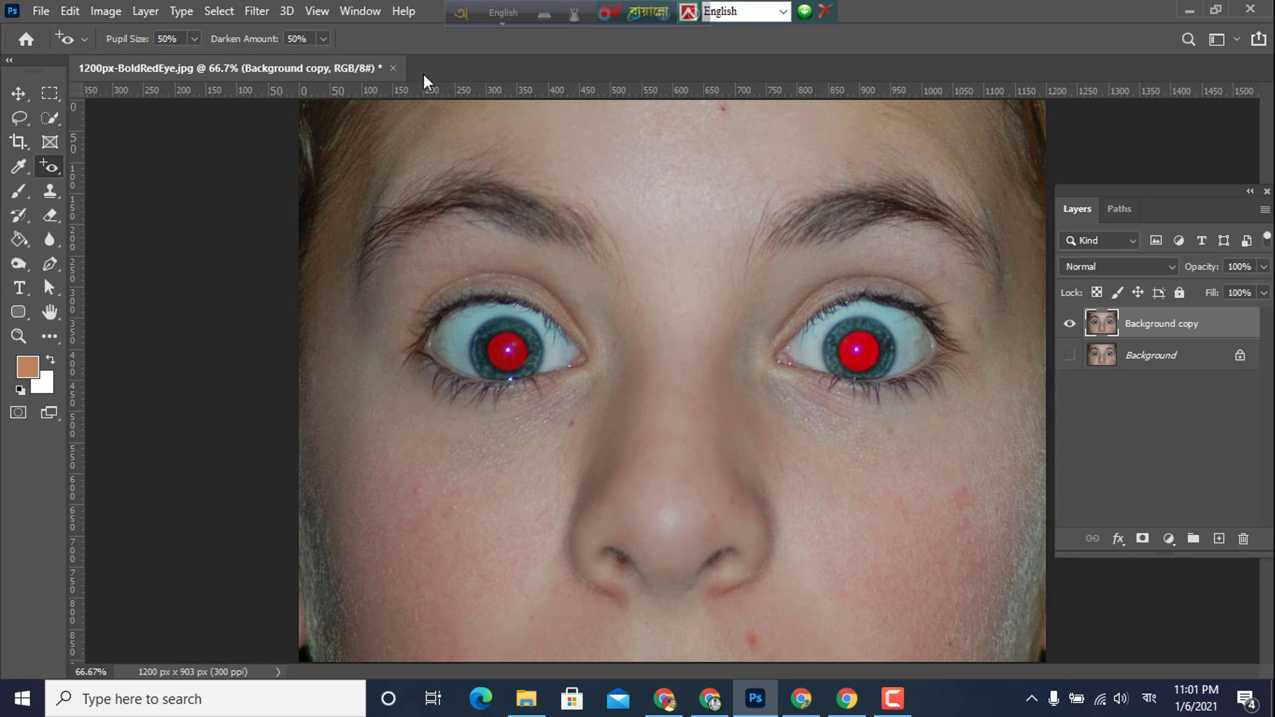
- Remove the red from both pupils on the duplicated layer with the Red Eye tool at 50% pupil size and 50% darken amount
right_click(61, 166)
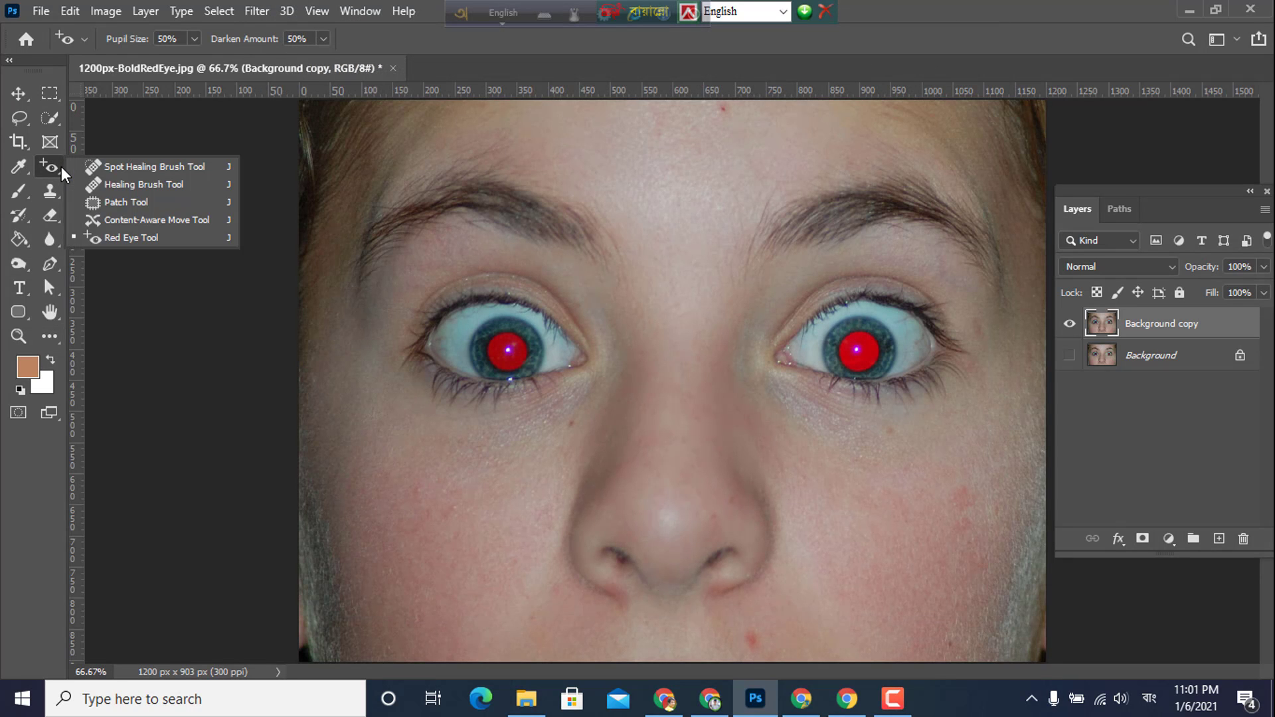
left_click(130, 241)
left_click_drag(457, 327, 561, 379)
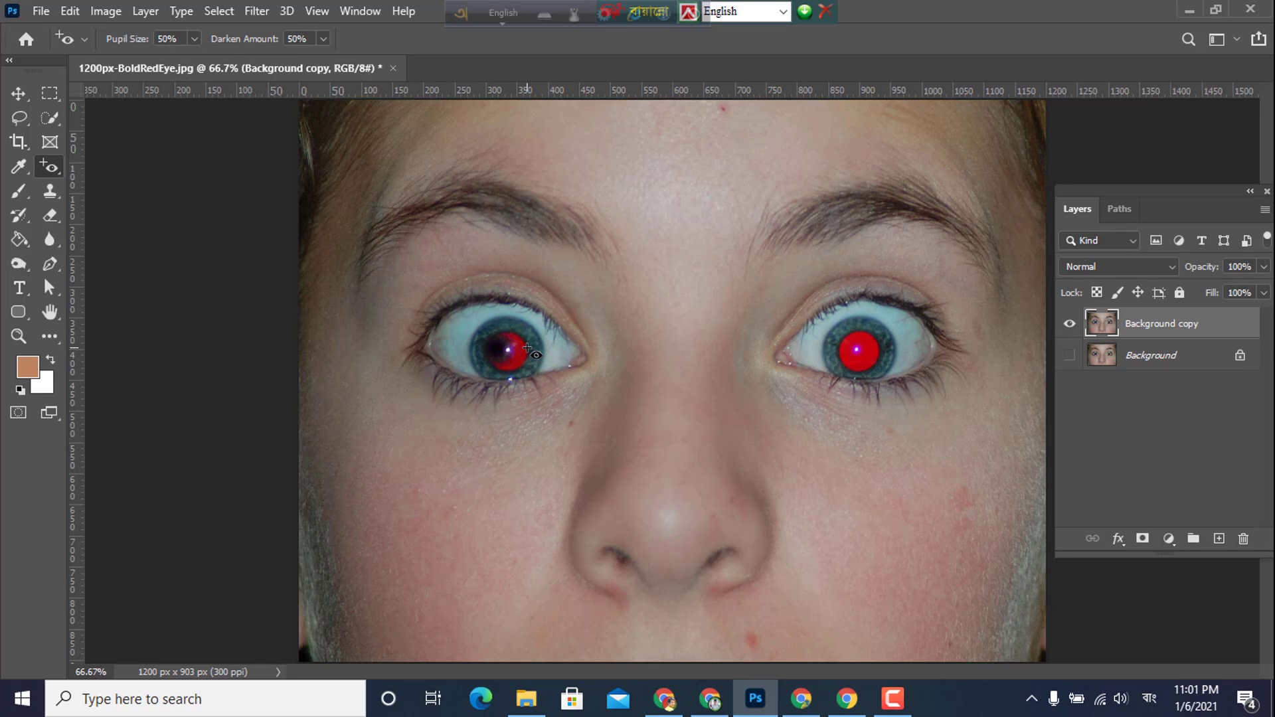
key("ctrl+z")
left_click_drag(557, 326, 397, 402)
left_click_drag(446, 300, 597, 407)
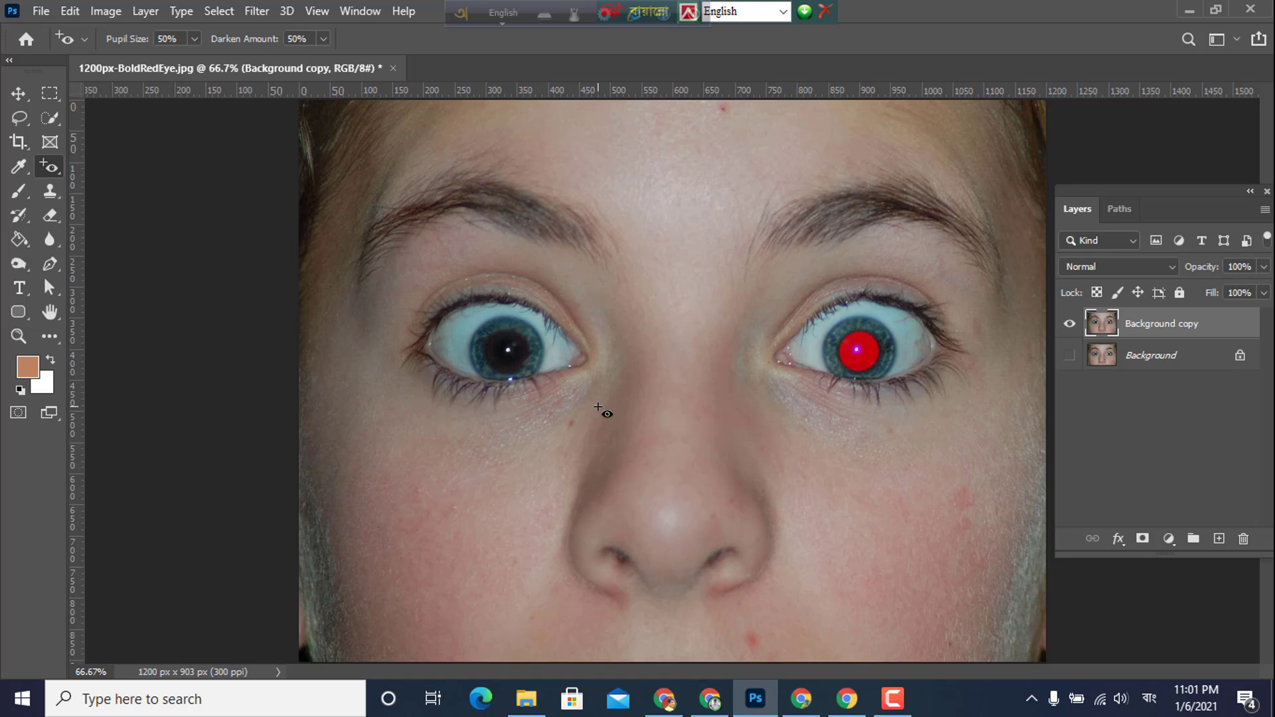
left_click_drag(785, 286, 979, 447)
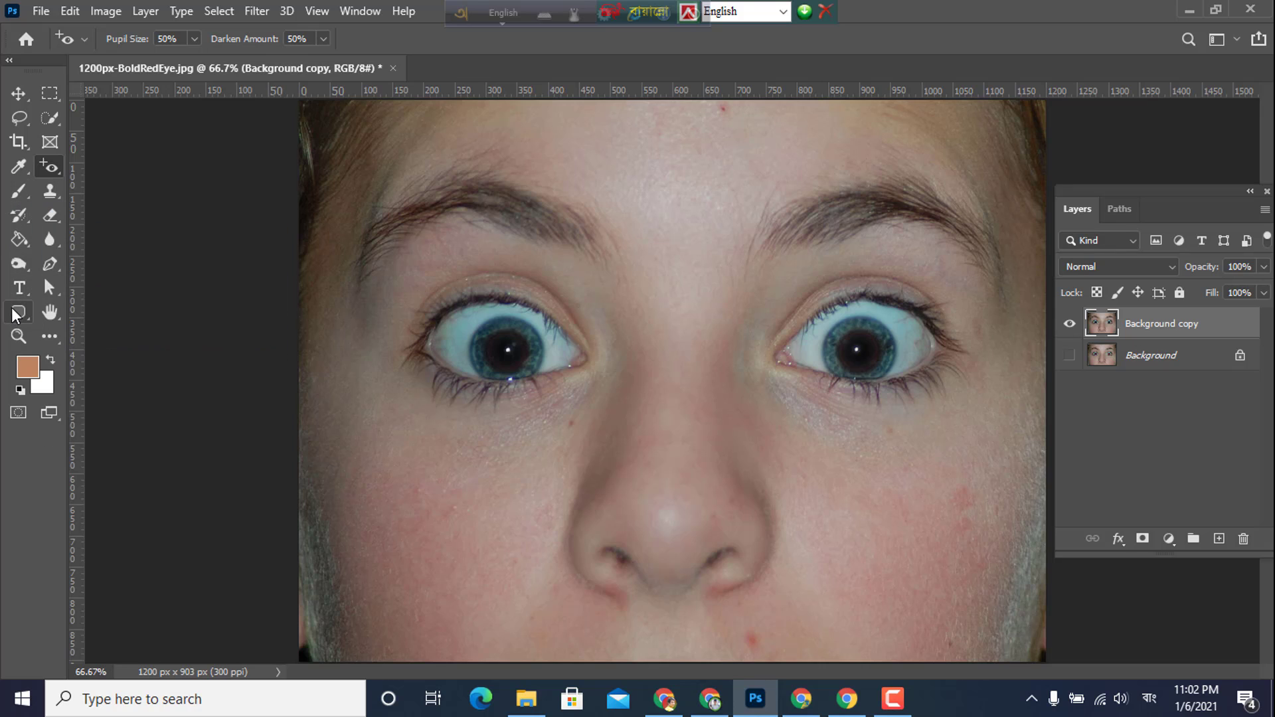
left_click(43, 122)
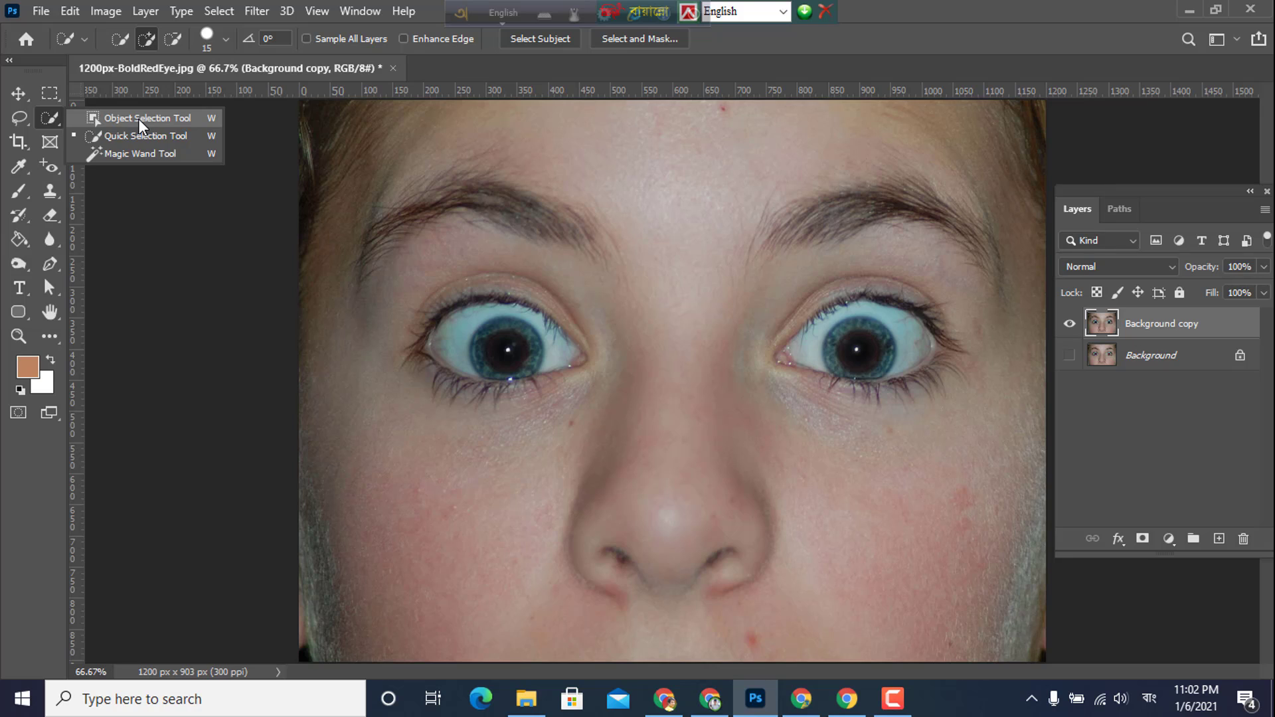
left_click(13, 168)
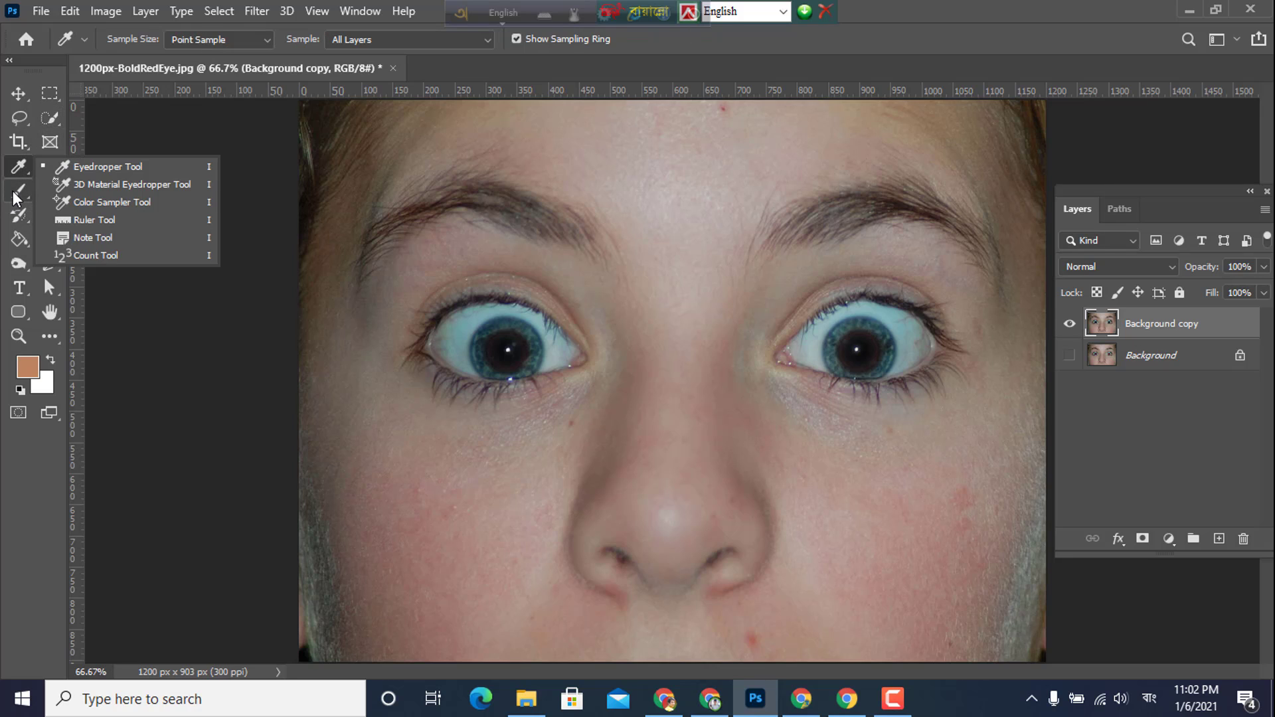
left_click(14, 197)
left_click(18, 218)
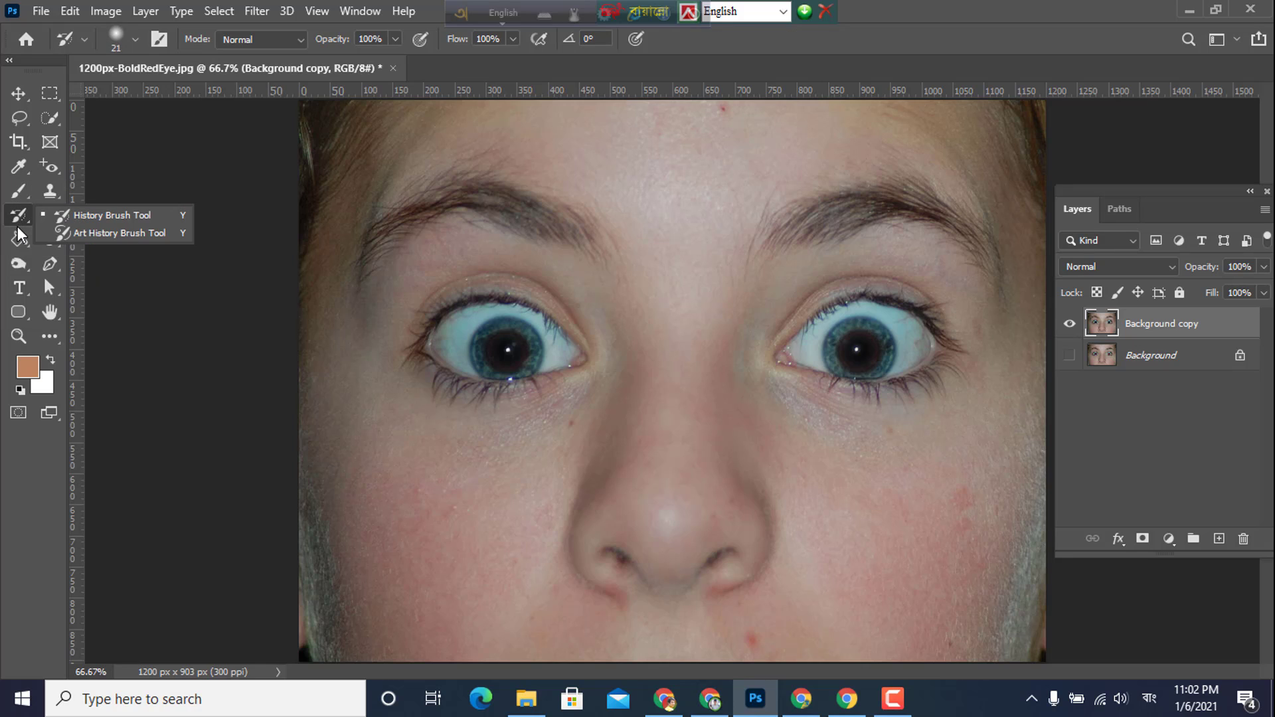
left_click(19, 243)
left_click(22, 261)
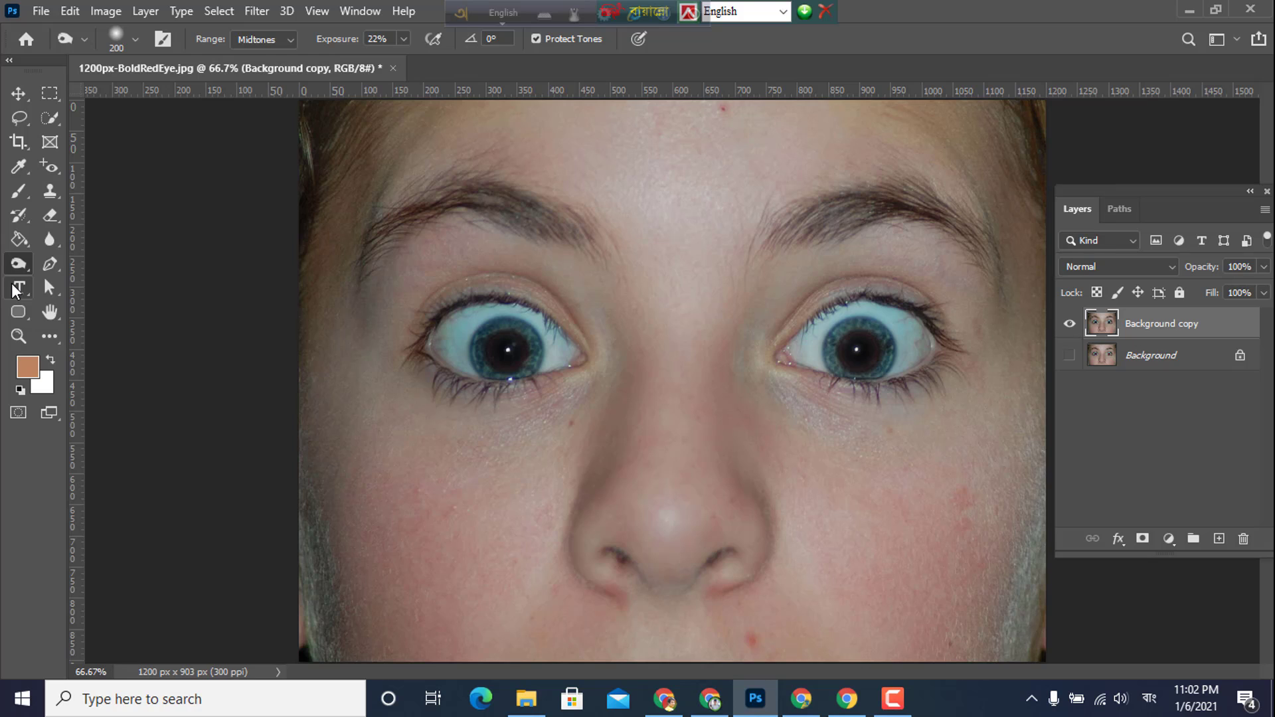
left_click(18, 289)
left_click(21, 312)
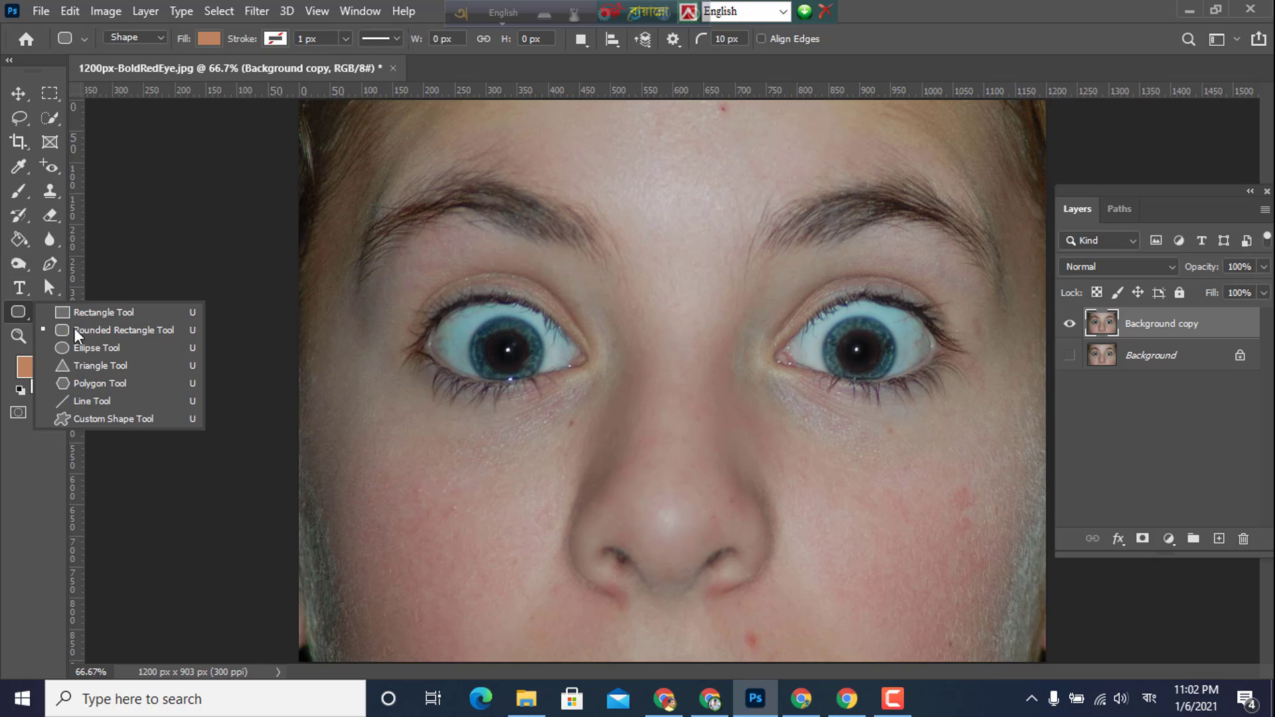
left_click(17, 289)
left_click(19, 311)
left_click(11, 312)
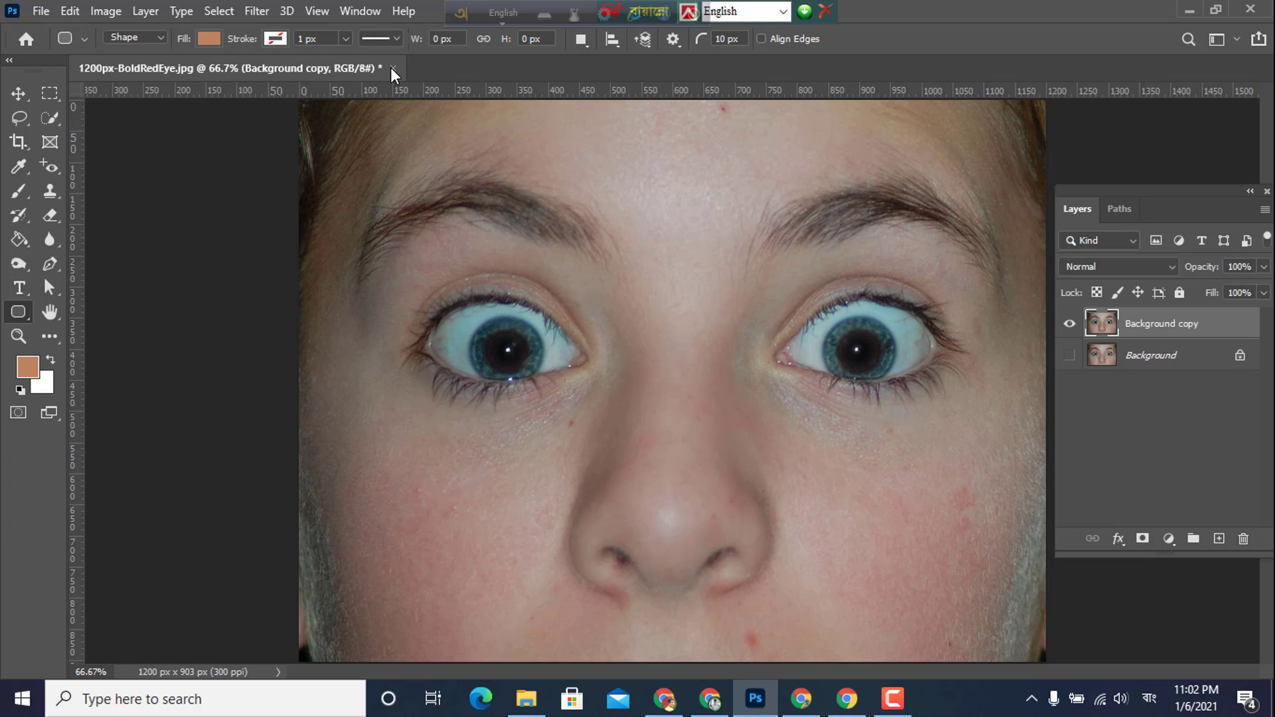
- Close the 1200px-BoldRedEye.jpg image without saving it
left_click(392, 68)
left_click(611, 269)
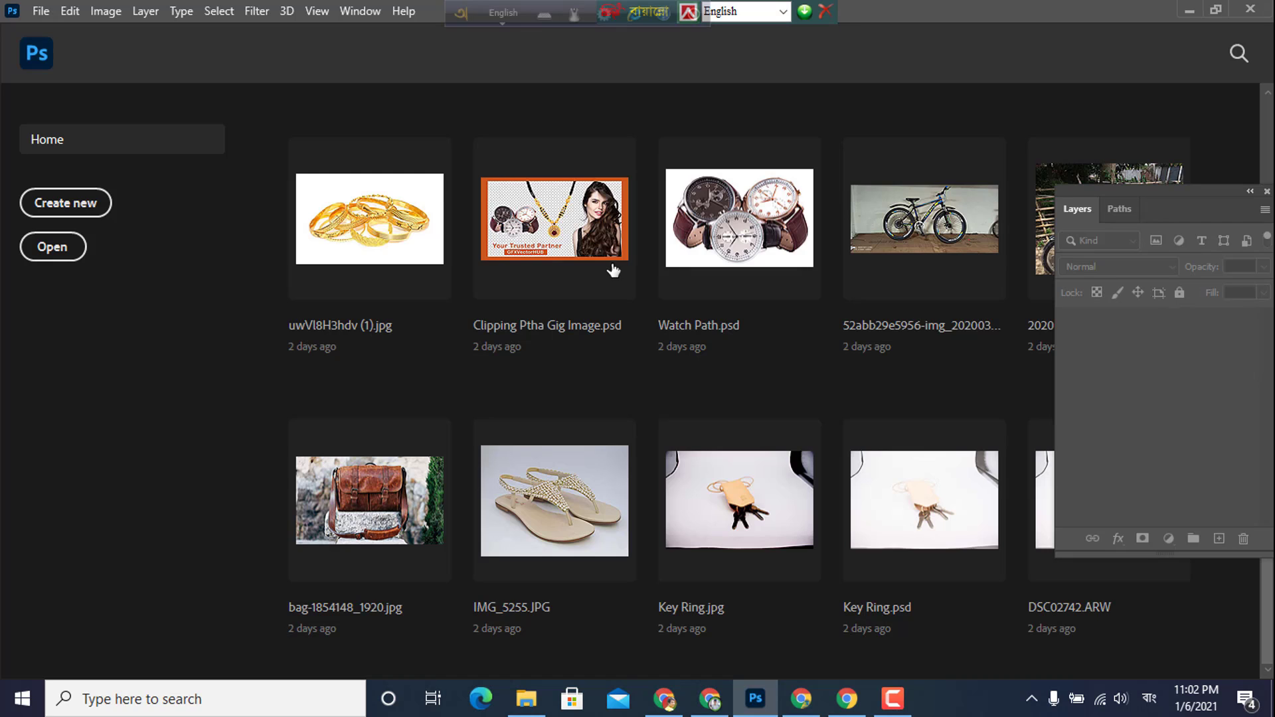
left_click(42, 12)
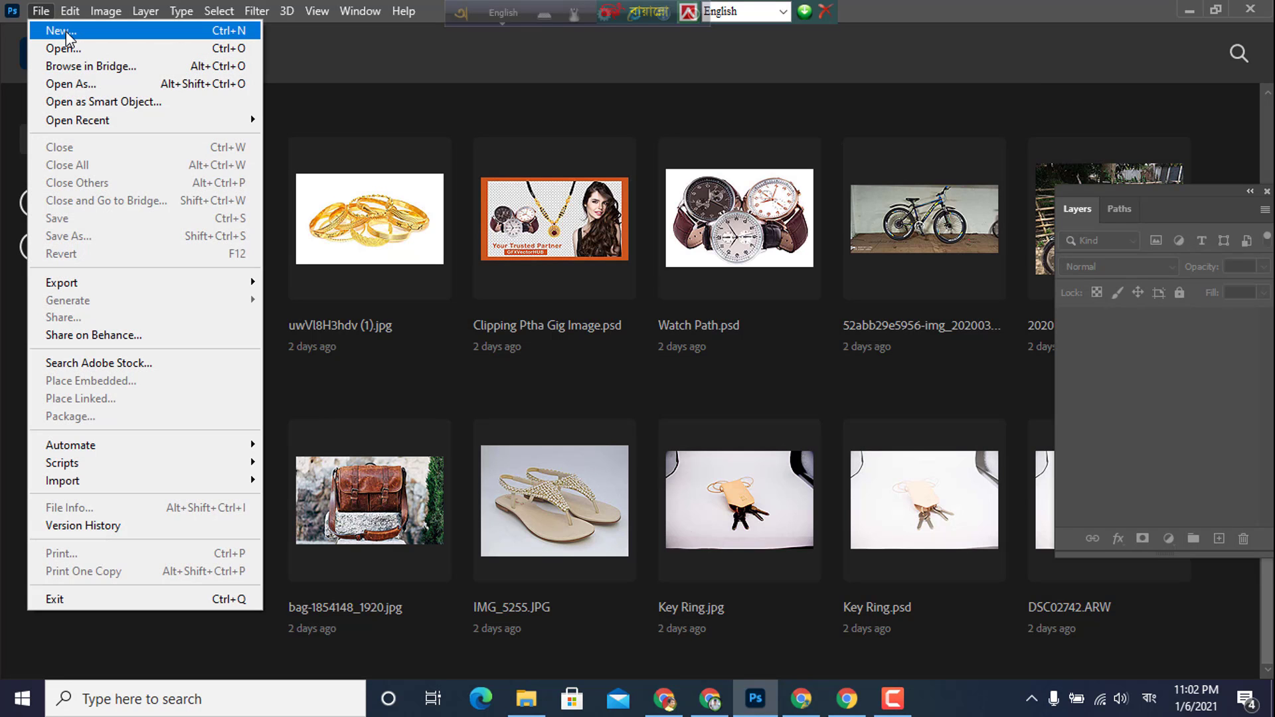
left_click(65, 31)
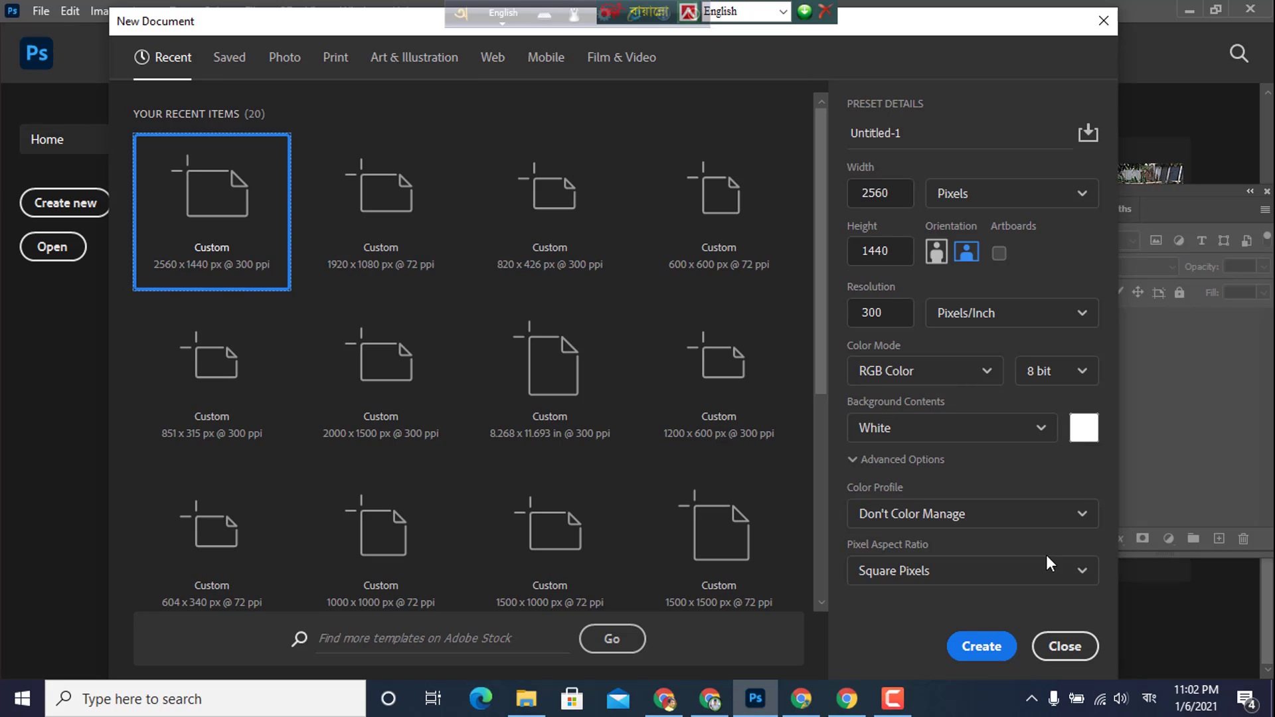
left_click(979, 653)
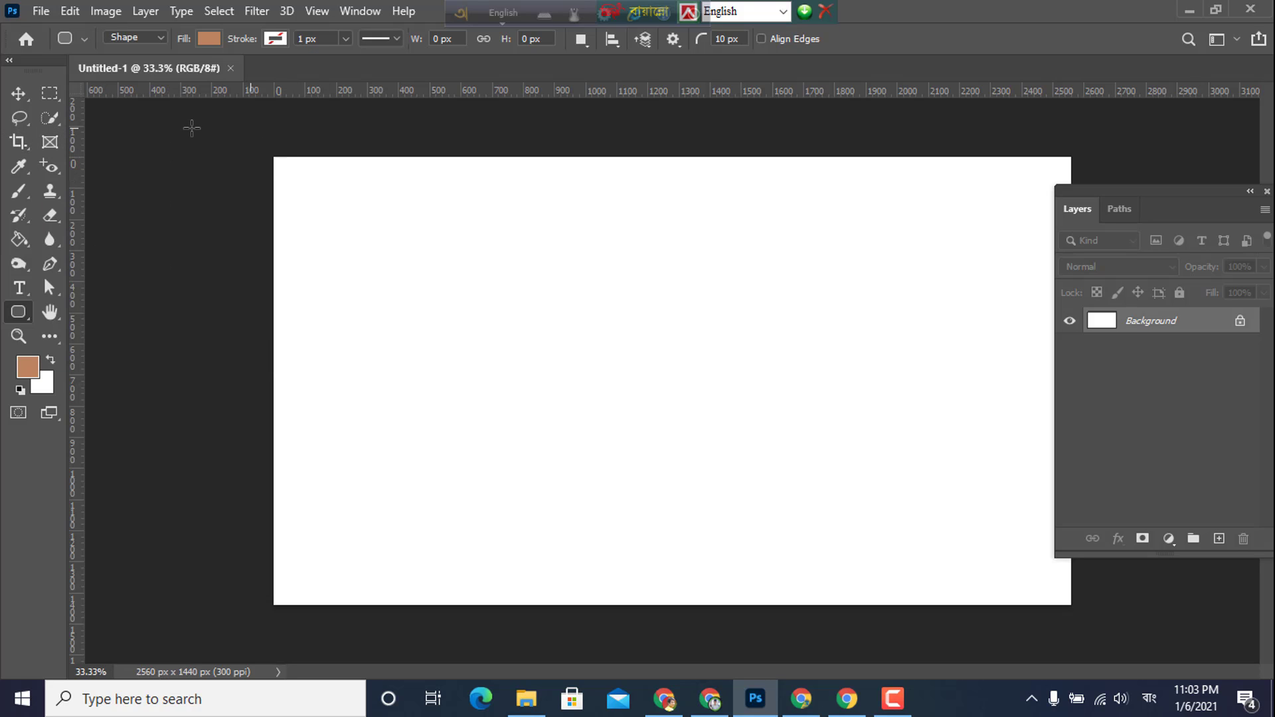
right_click(17, 313)
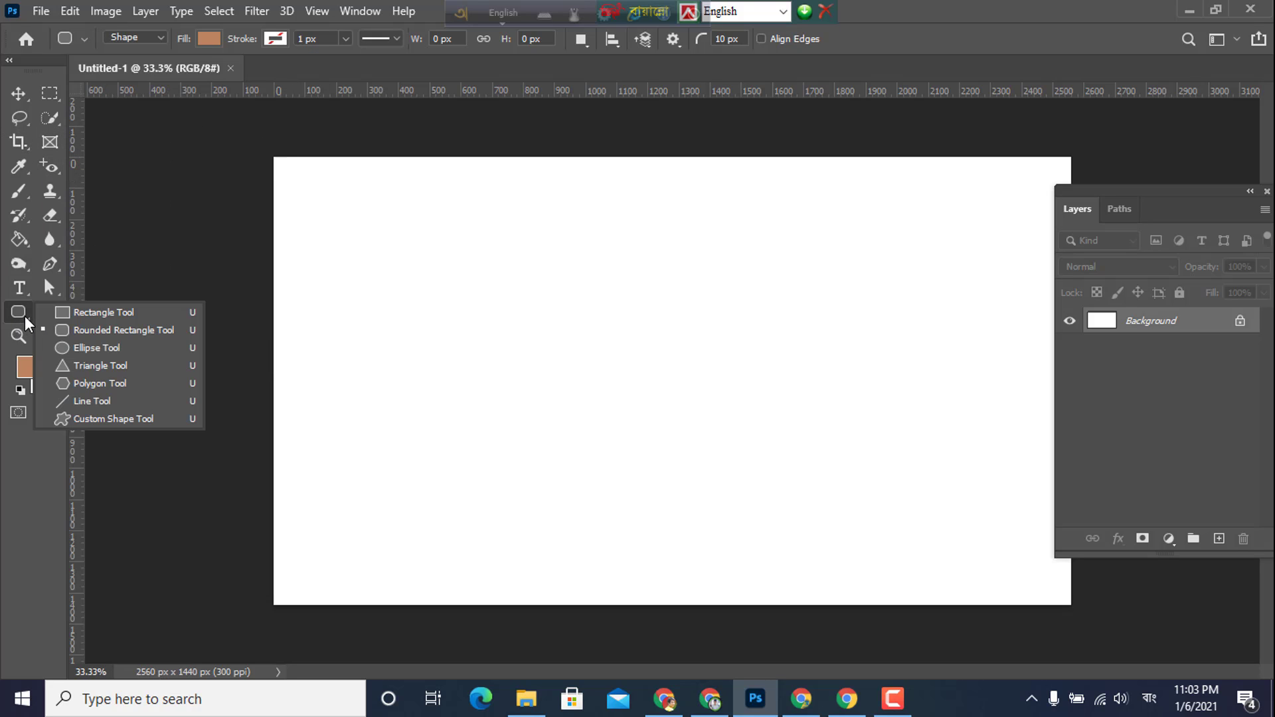
left_click(105, 418)
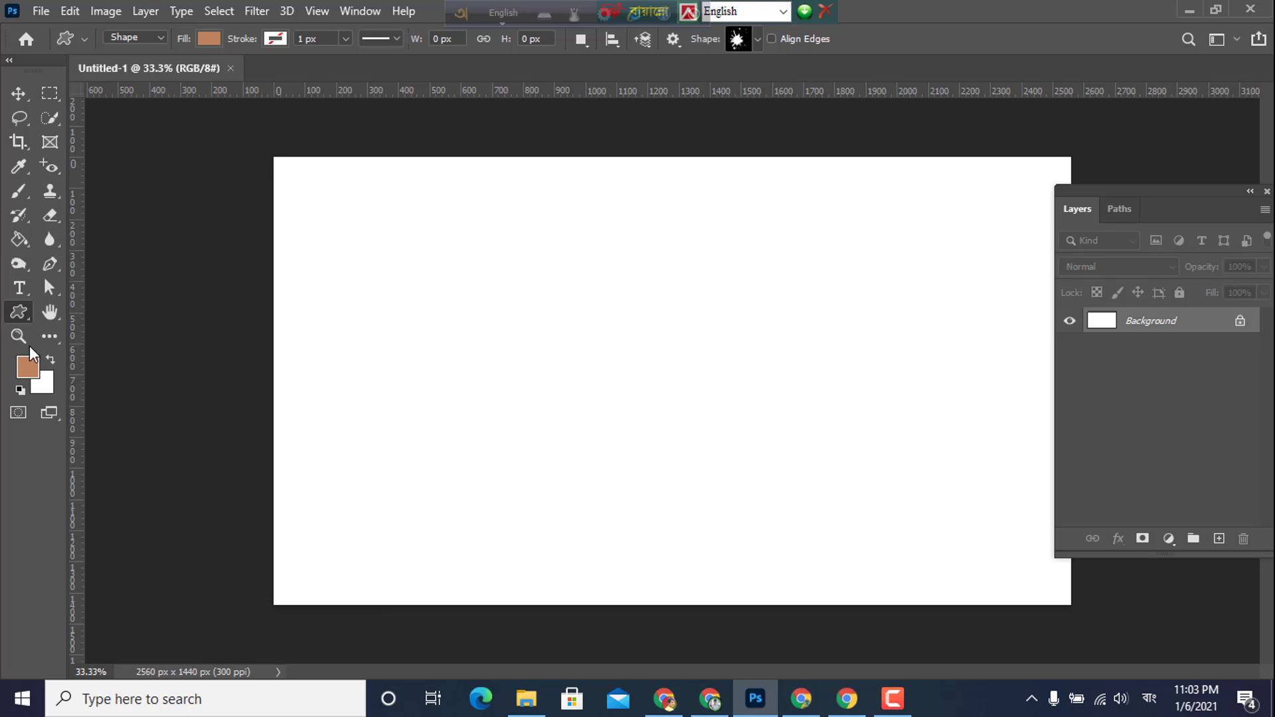
right_click(17, 312)
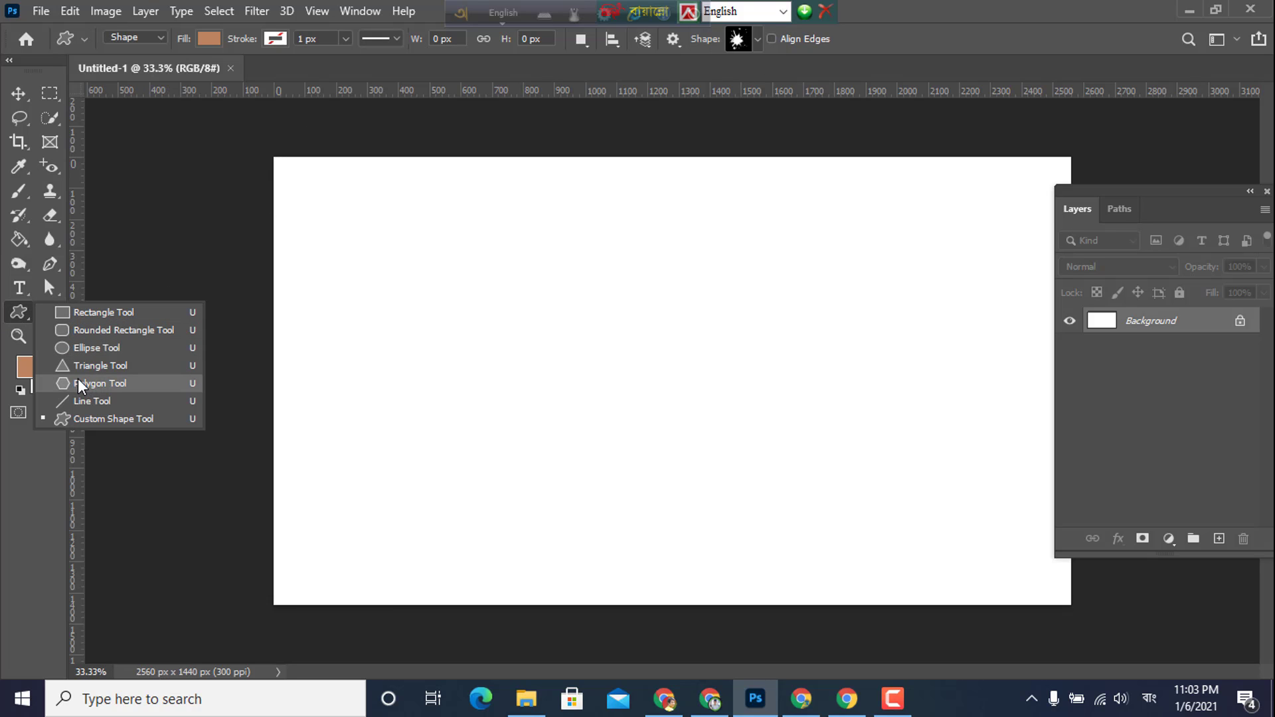
left_click(79, 348)
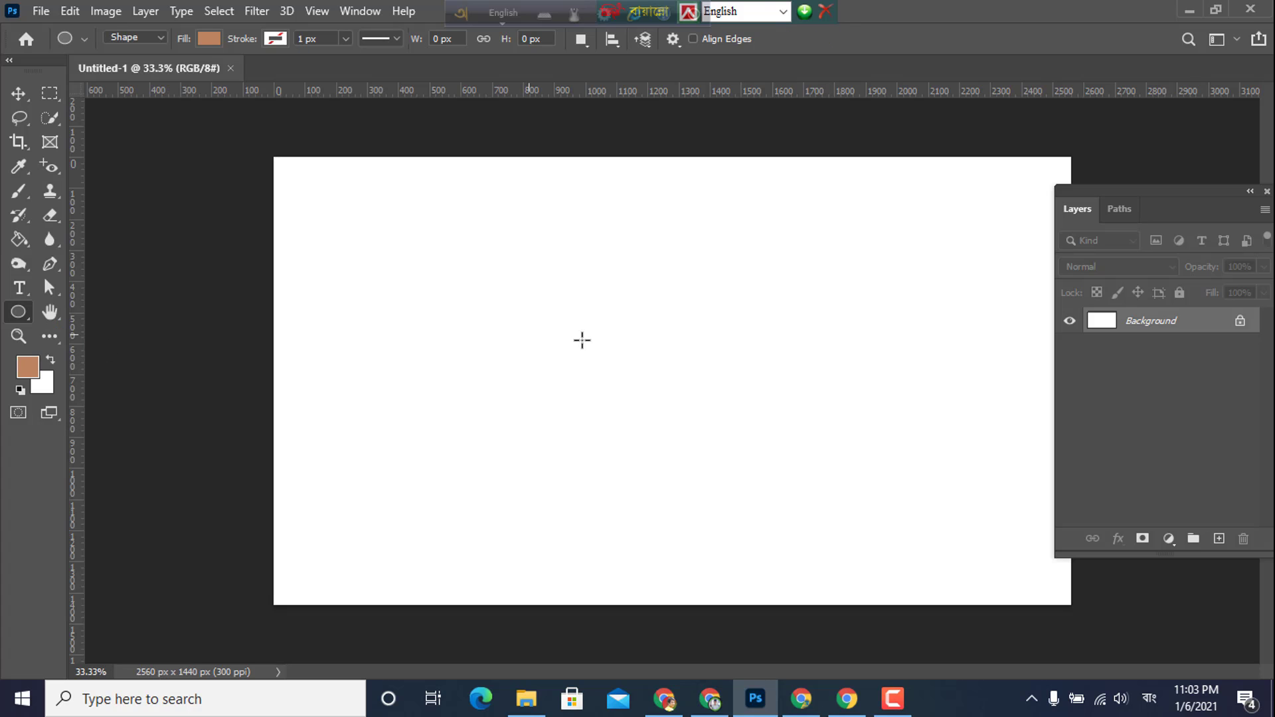
left_click(229, 68)
- Create a new white RGB document of 1920 x 1080 px at 300 pixels/inch
left_click(41, 11)
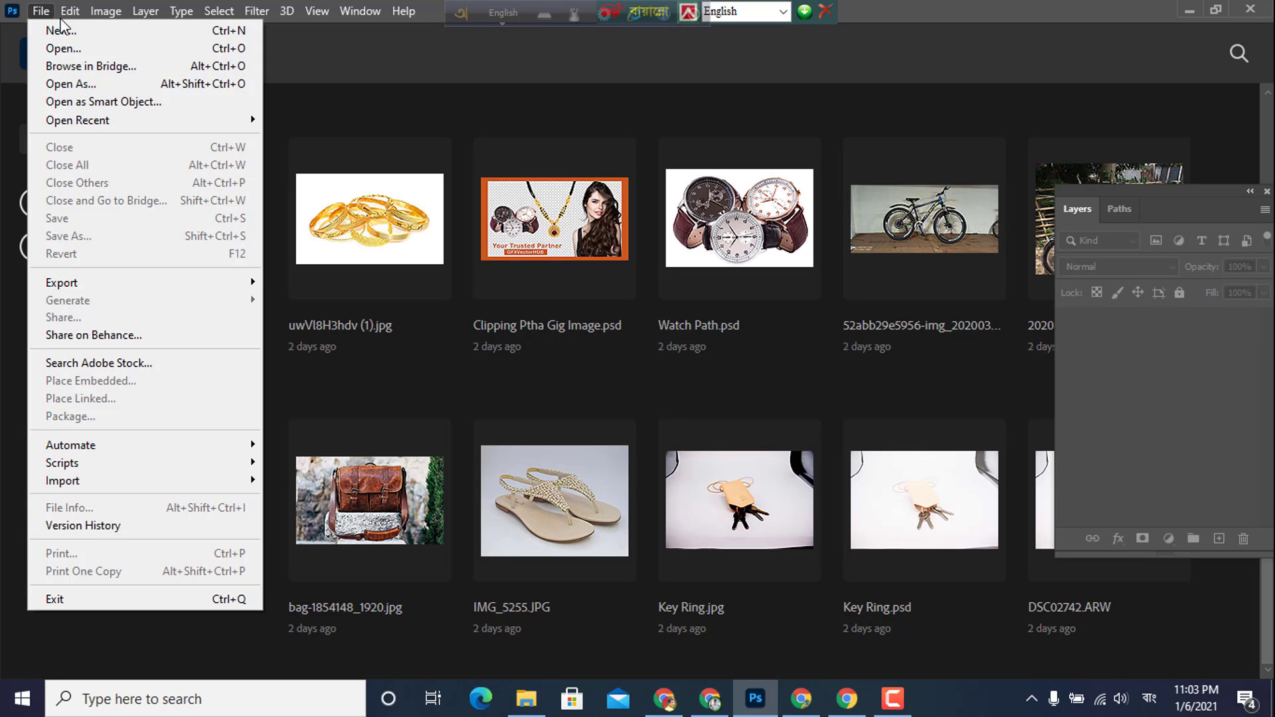
left_click(44, 32)
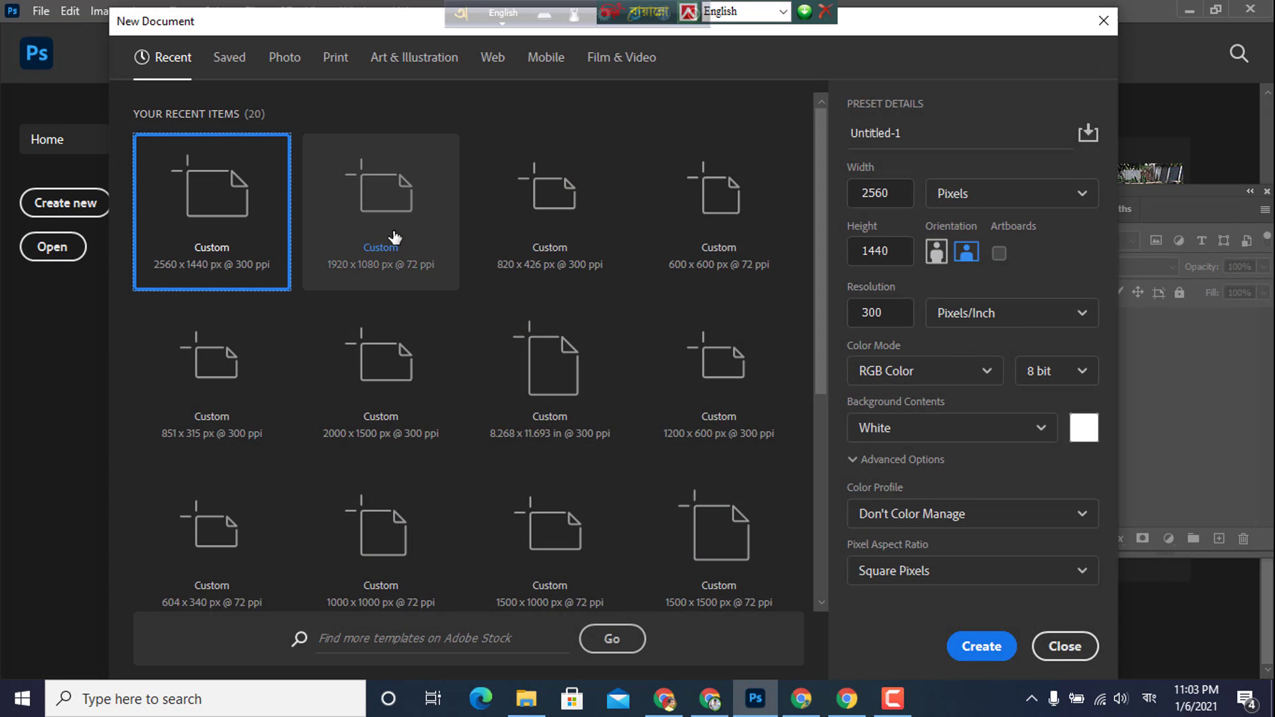
left_click(389, 199)
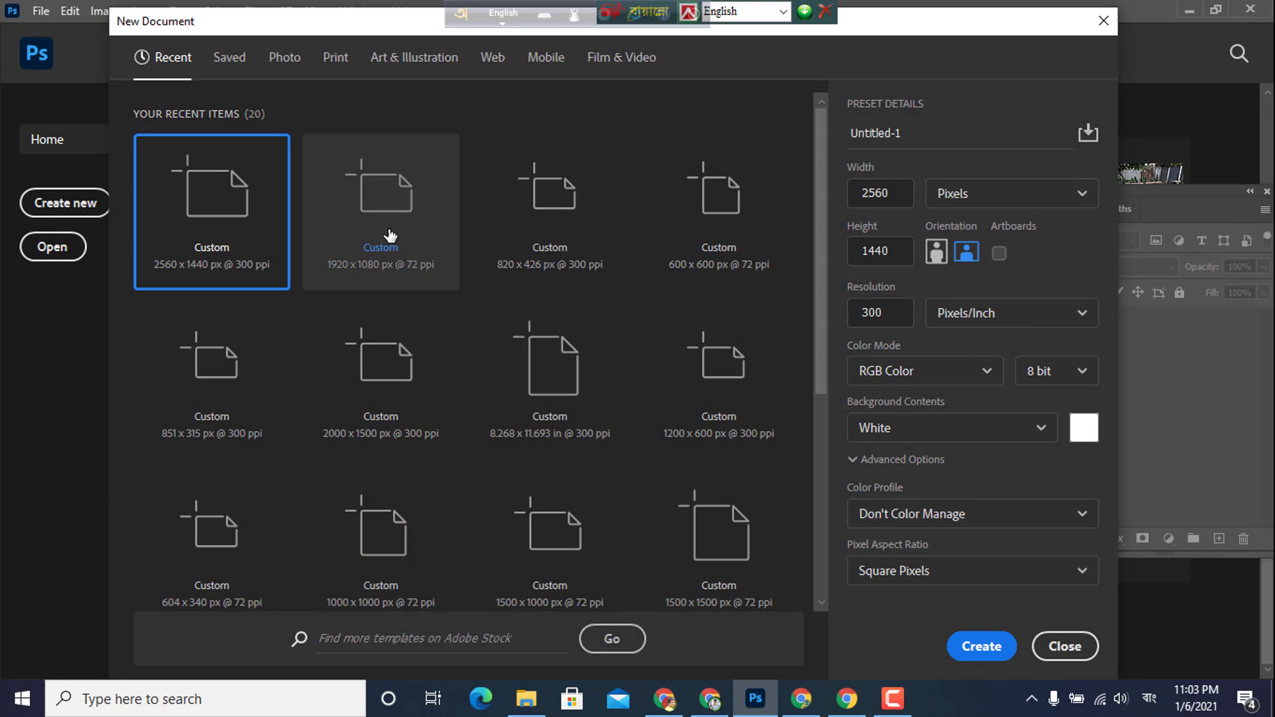
left_click(891, 315)
type("300")
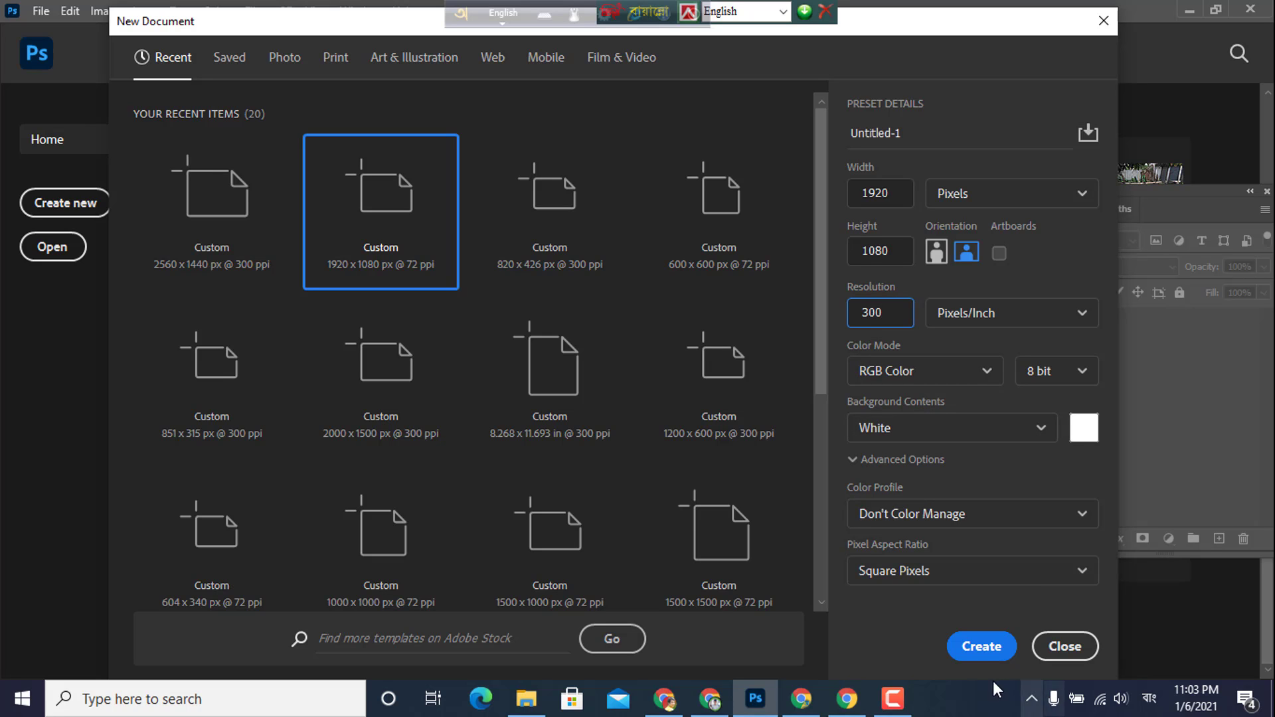
left_click(982, 648)
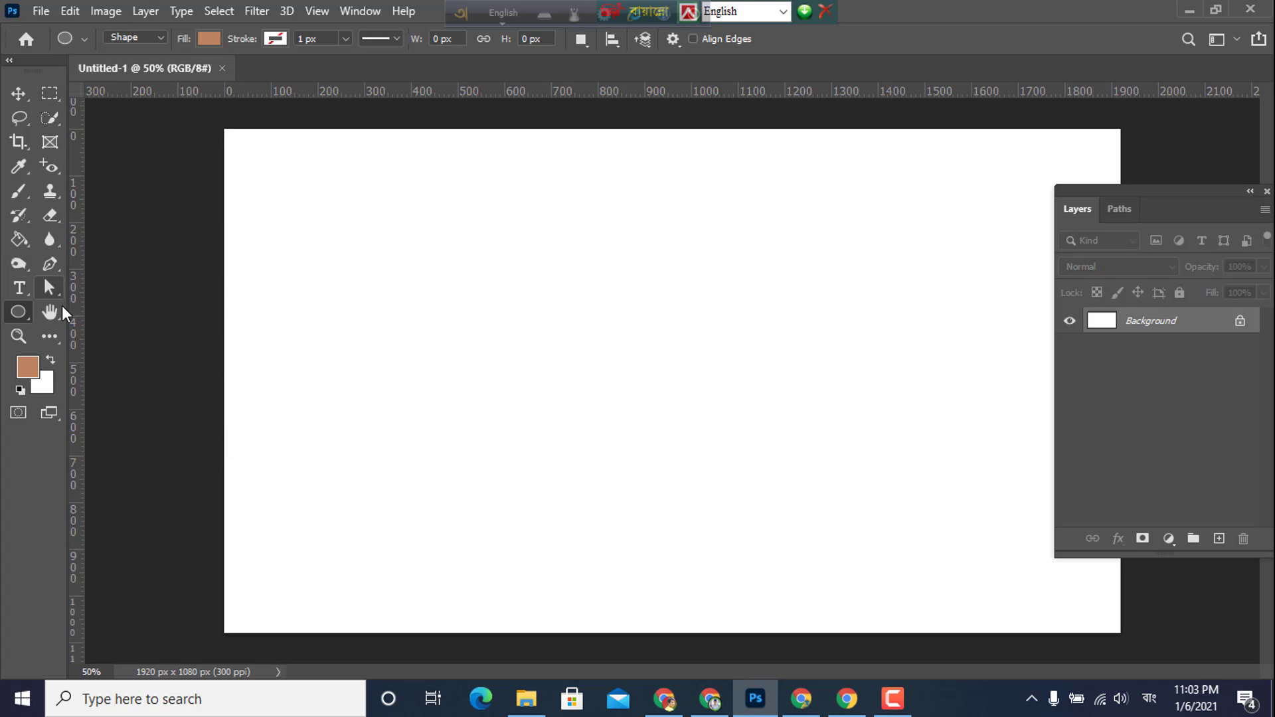
- Draw a filled rectangle shape about 726 x 432 px near the canvas center and move the Properties panel clear of it
right_click(18, 314)
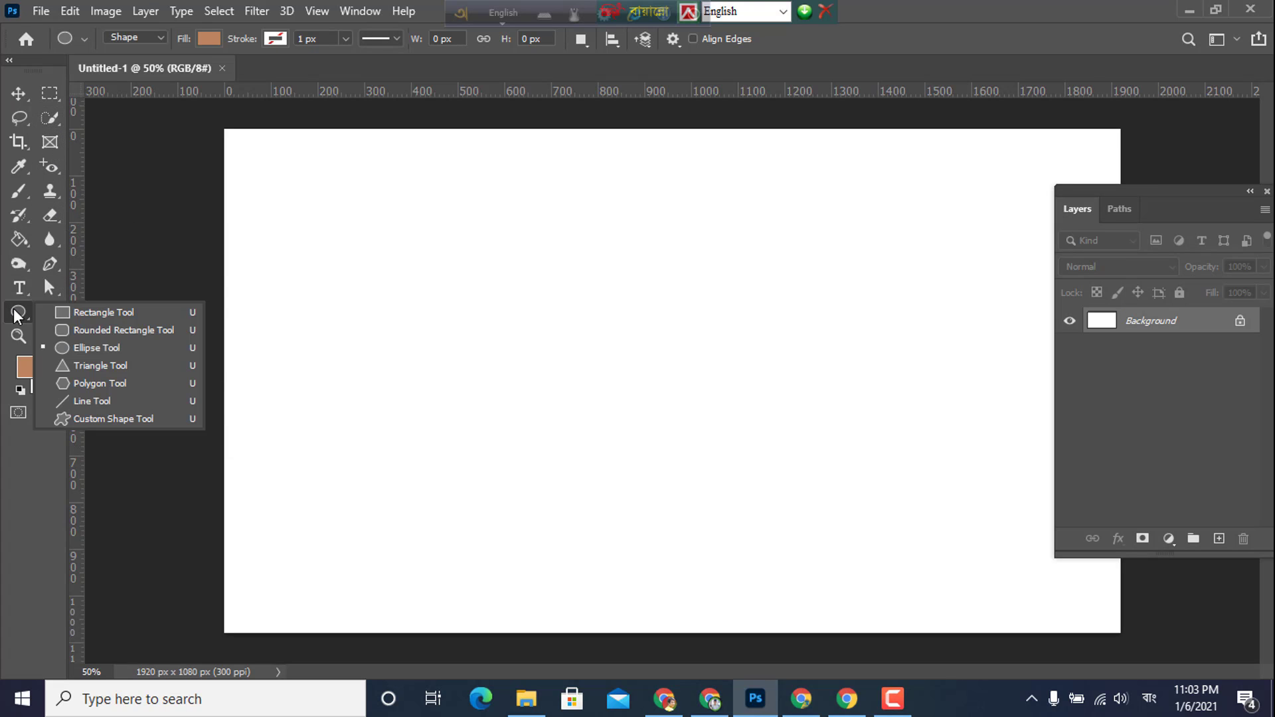
left_click(101, 315)
left_click_drag(434, 278, 739, 446)
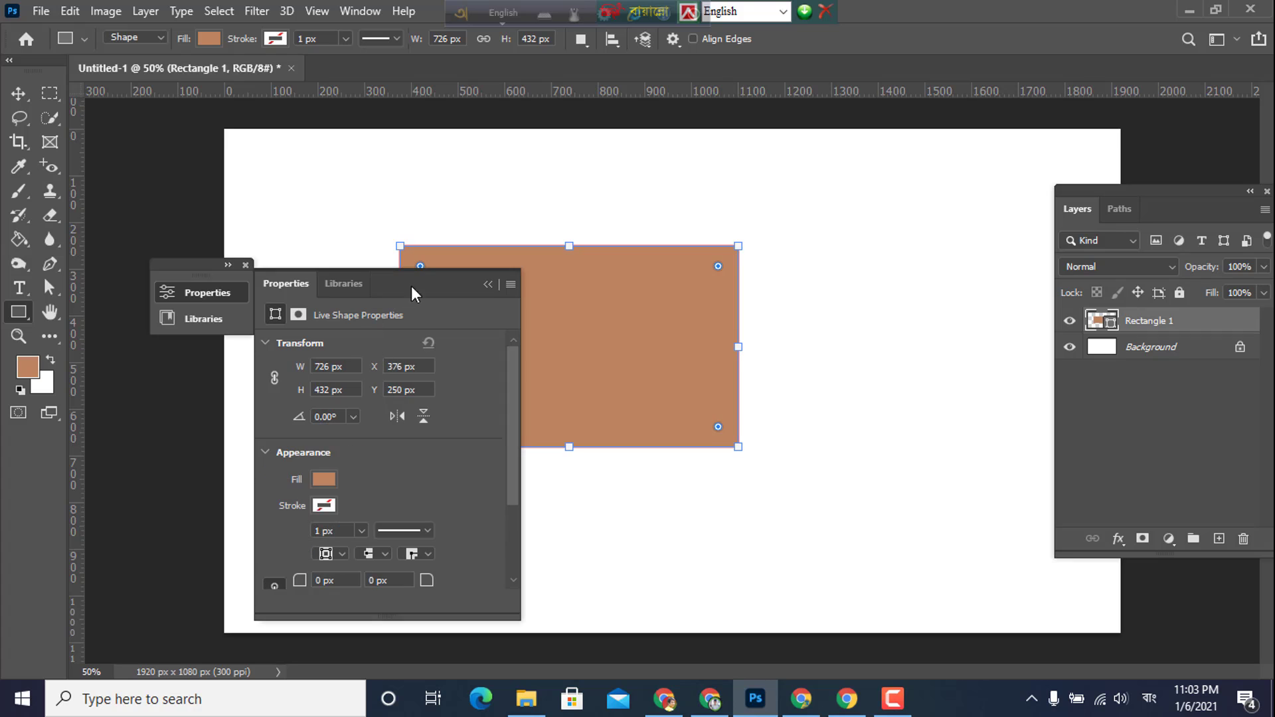
left_click_drag(436, 277, 290, 390)
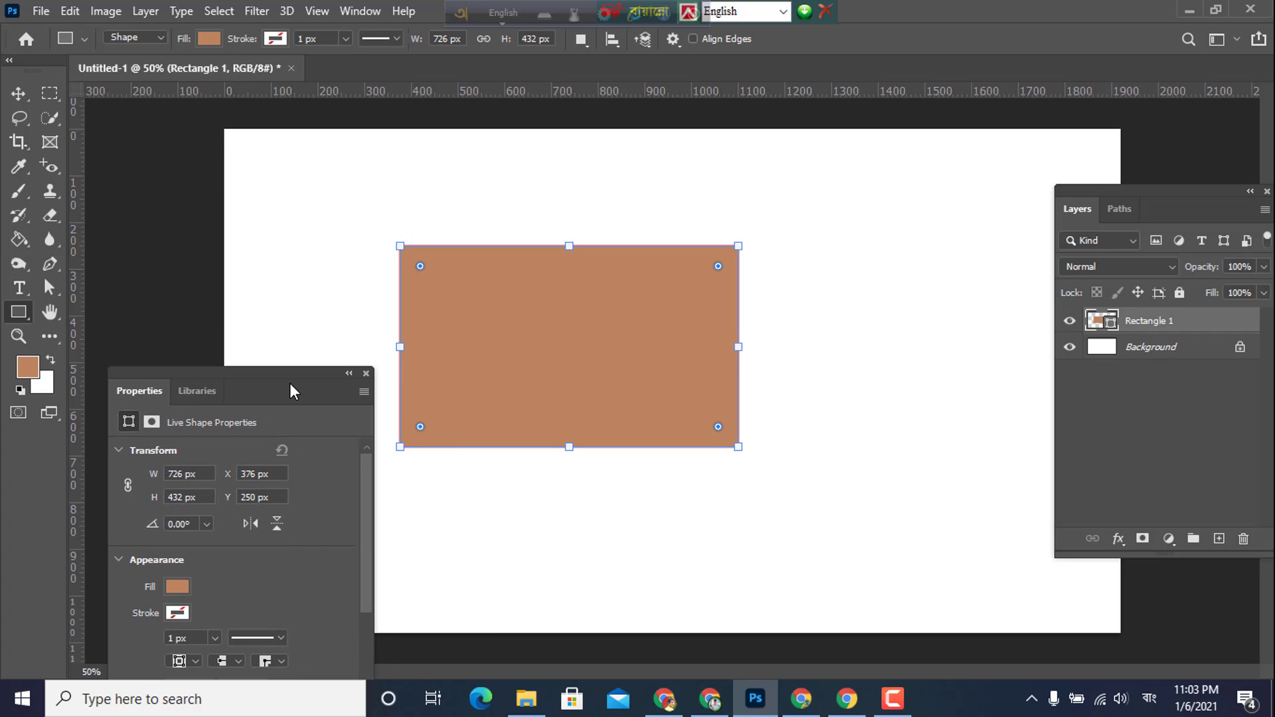
- Reshape the rectangle by moving its upper-left anchor inward and its upper-right anchor outward with the Direct Selection tool
left_click(51, 290)
left_click(133, 306)
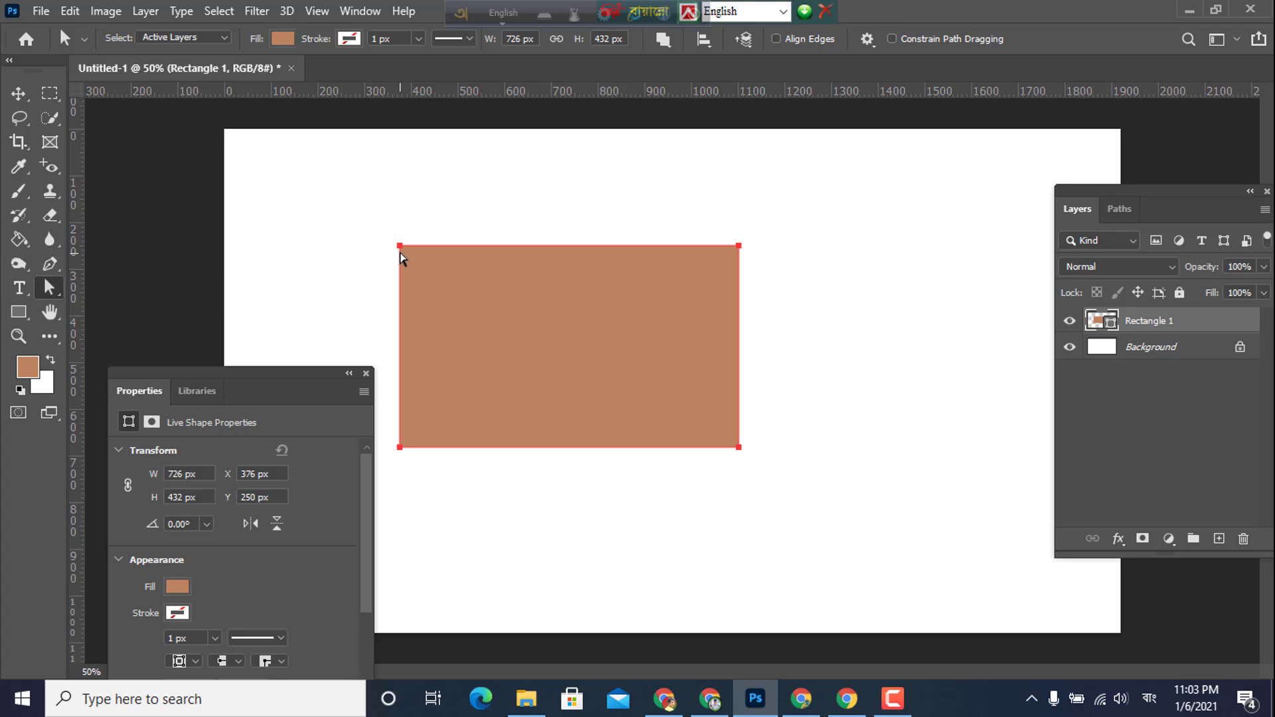
left_click_drag(399, 247, 561, 220)
left_click(581, 270)
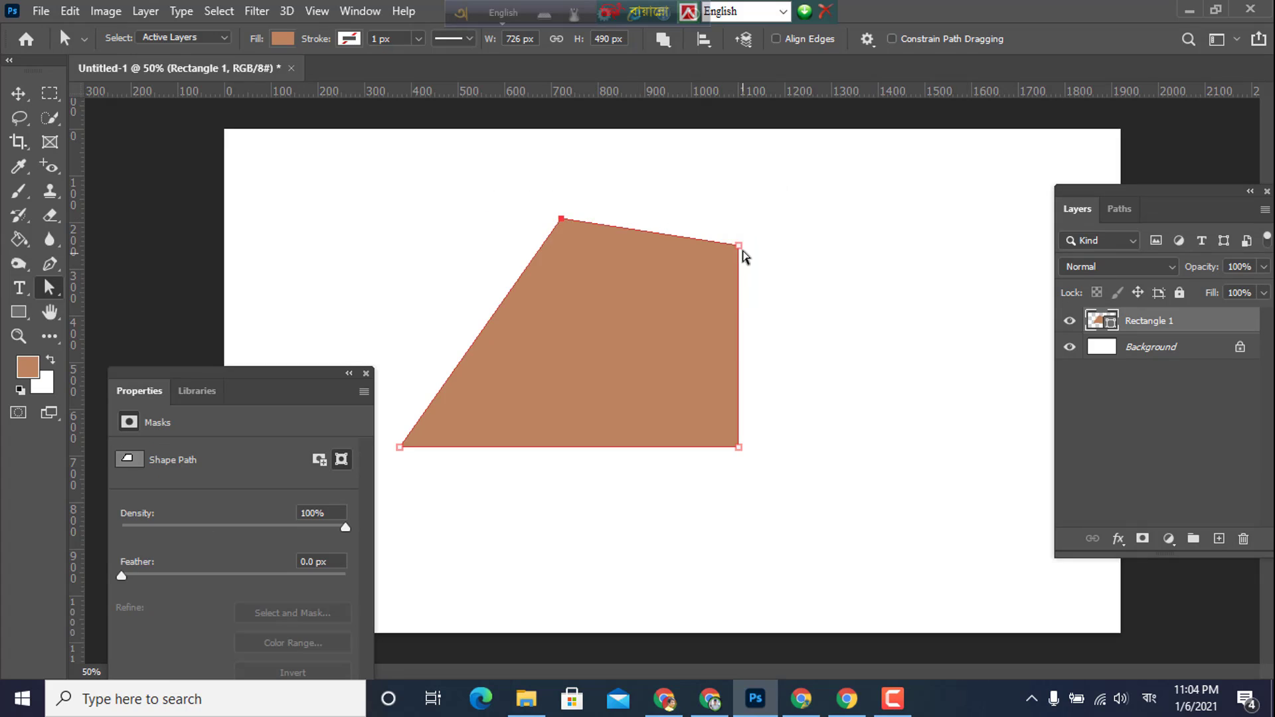
left_click_drag(745, 247, 964, 260)
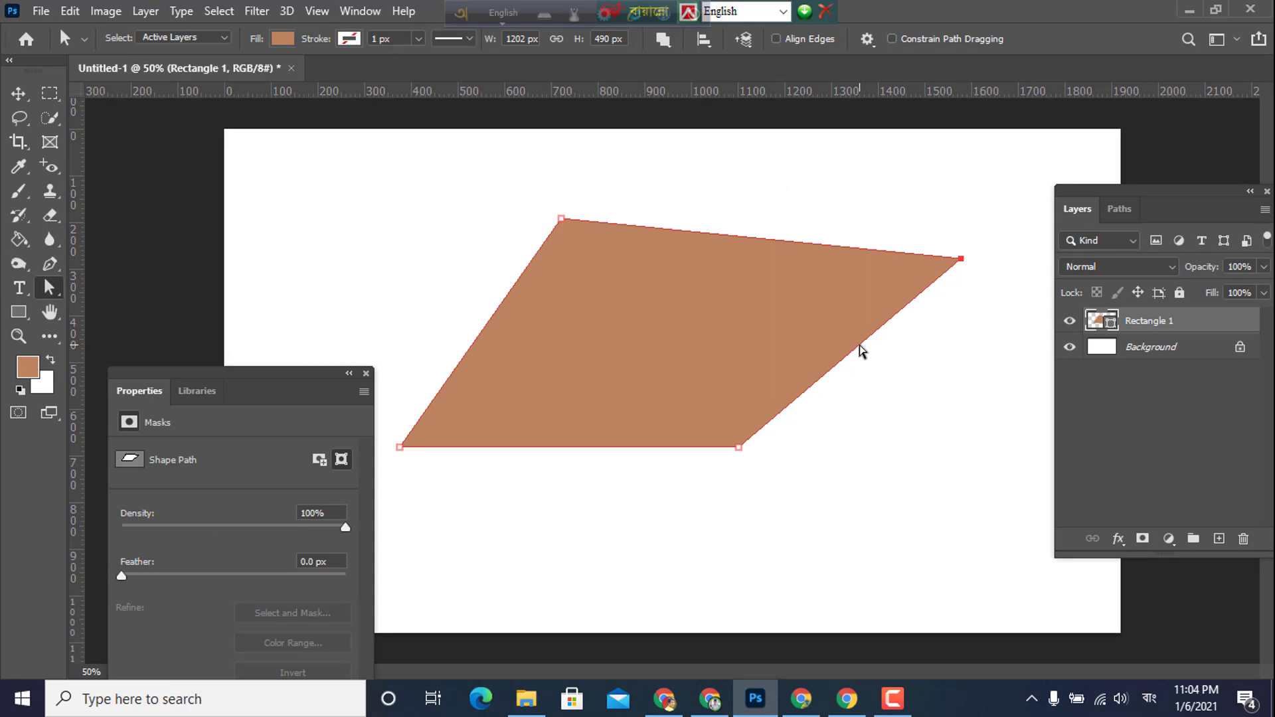
- Add an anchor point midway along the shape's slanted right edge, pull it inward and adjust its handle to form a concave curve
left_click(50, 263)
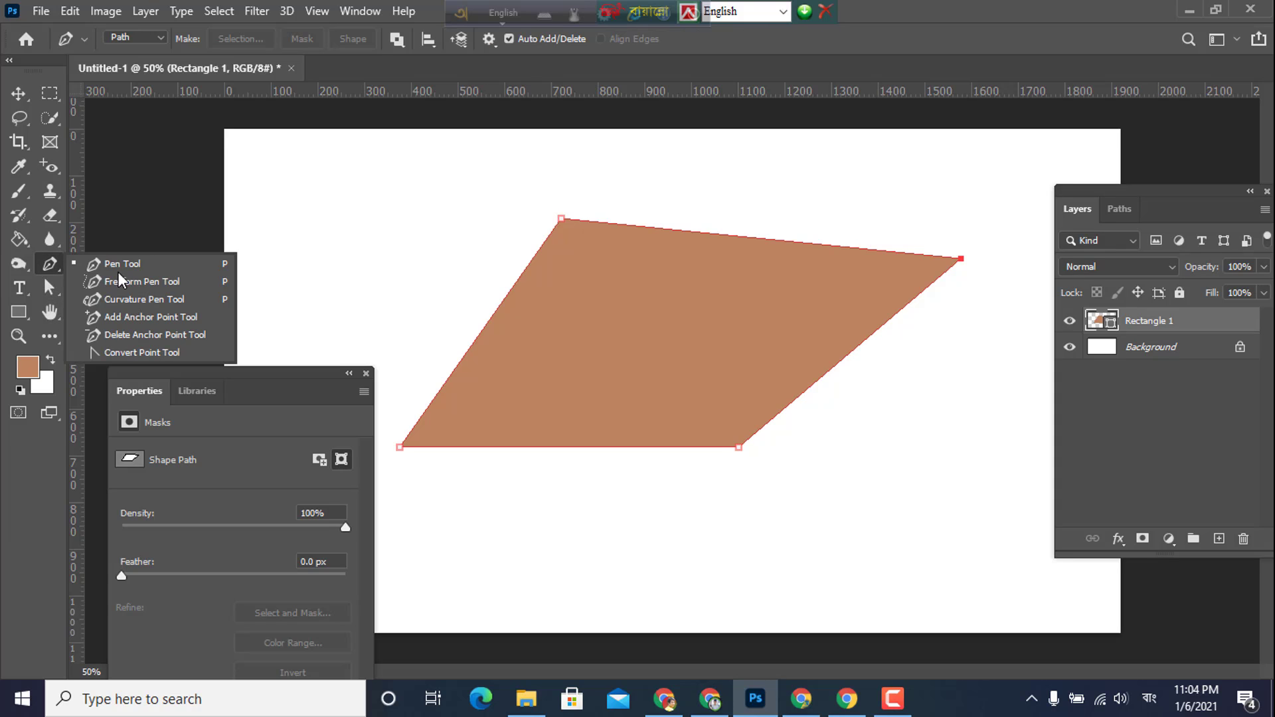
left_click(122, 317)
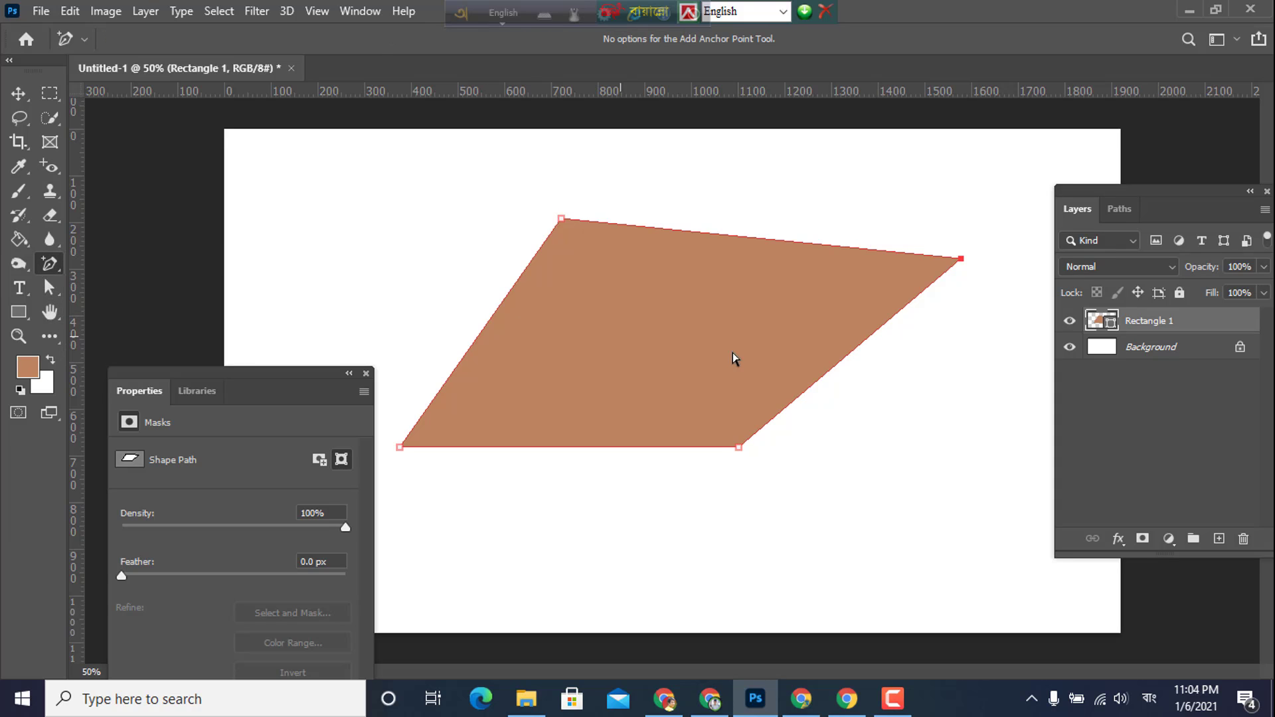
left_click(842, 359)
left_click(49, 264)
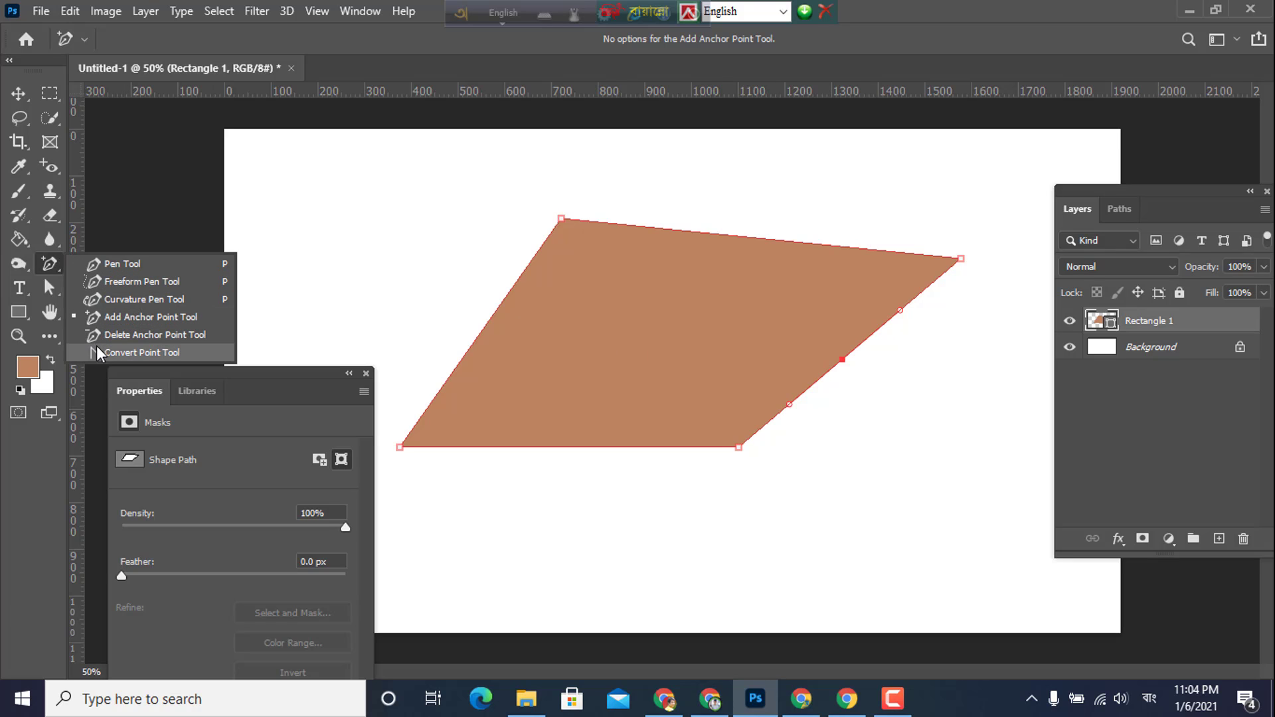
left_click(49, 287)
left_click(117, 306)
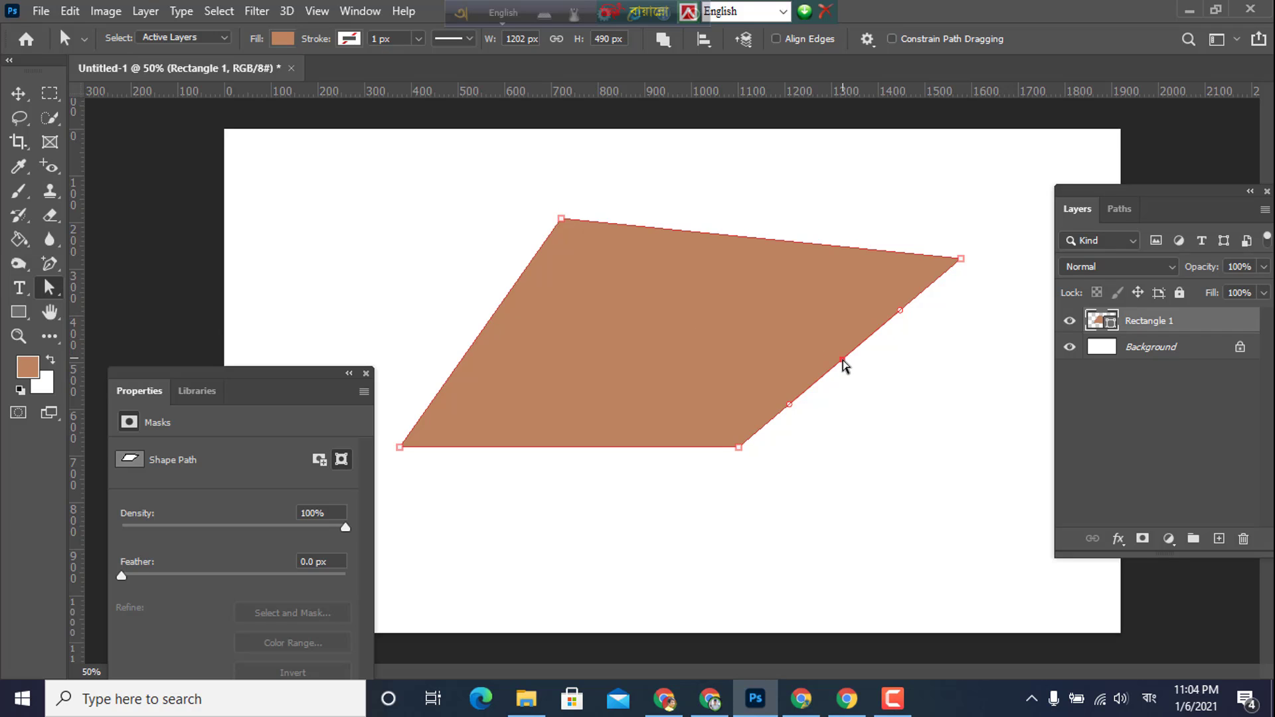
left_click_drag(843, 361, 757, 312)
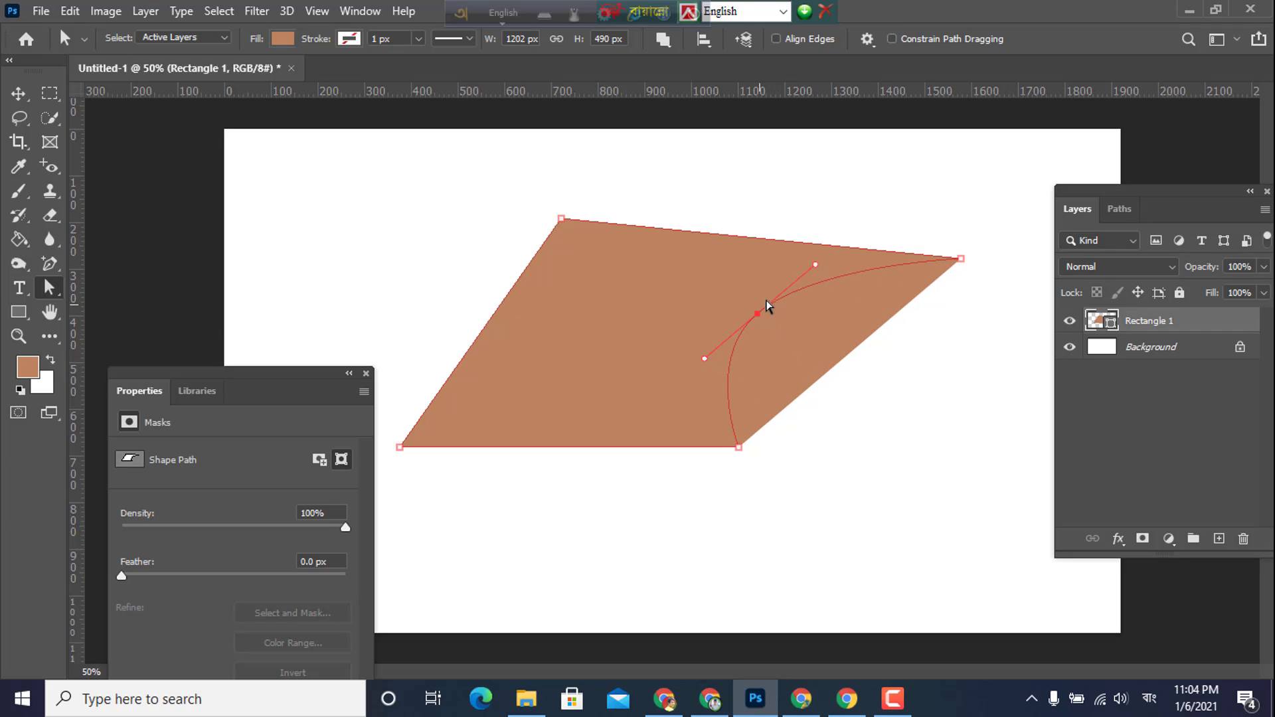
left_click_drag(816, 265, 836, 310)
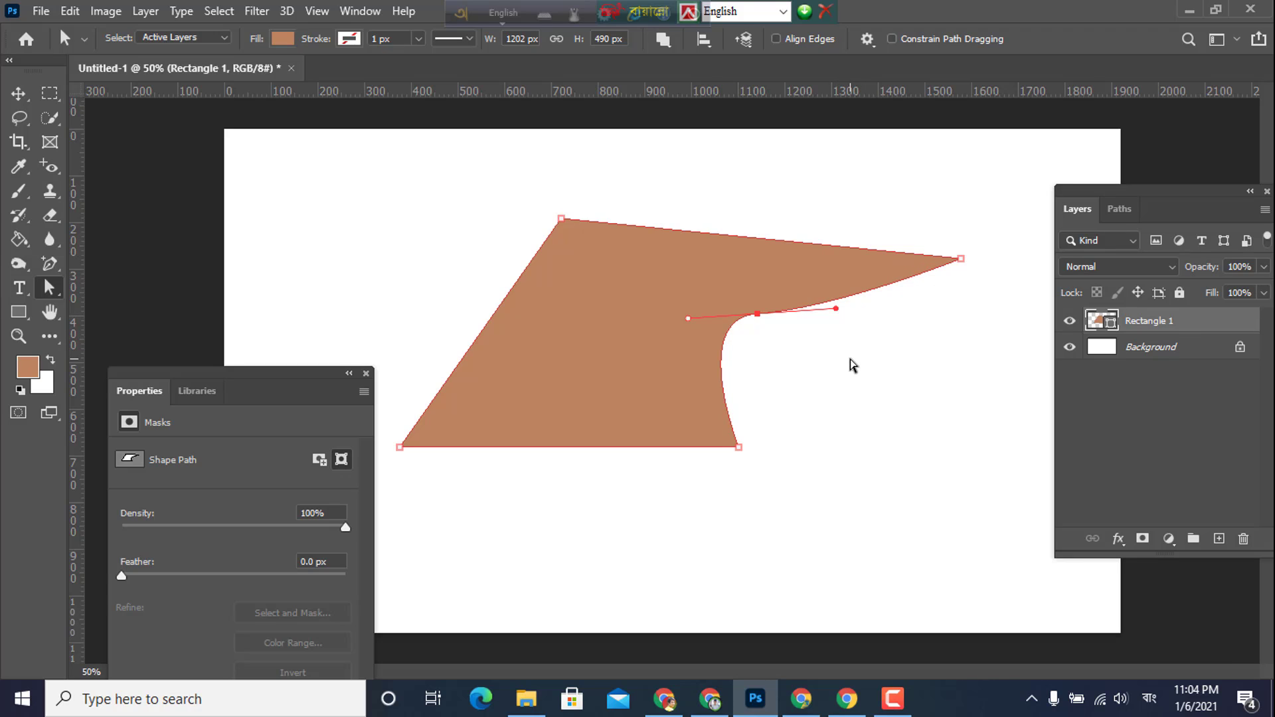
- Undo all the anchor edits and the rectangle's creation, back to the blank canvas
key("ctrl+z")
key("ctrl+z")
key("ctrl+z")
key("ctrl+z")
key("ctrl+z")
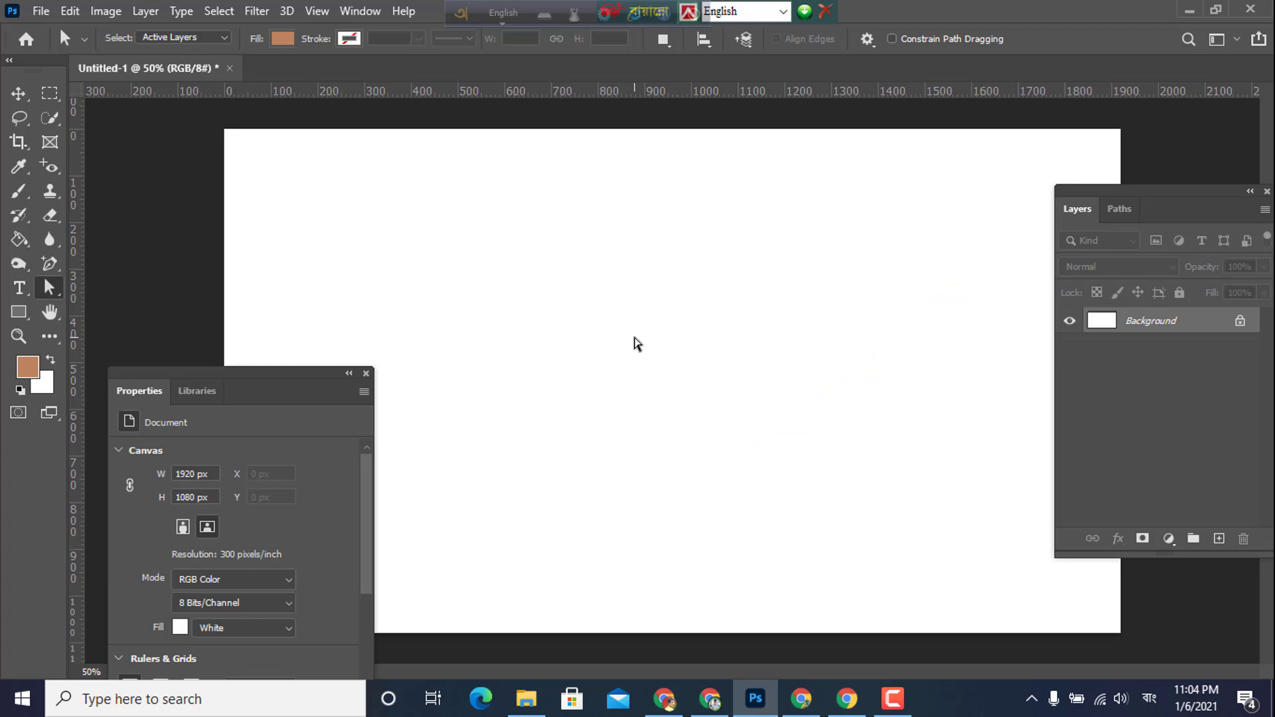
- Draw a circle shape about 704 x 704 px near the canvas center with the Ellipse tool
right_click(19, 311)
left_click(93, 346)
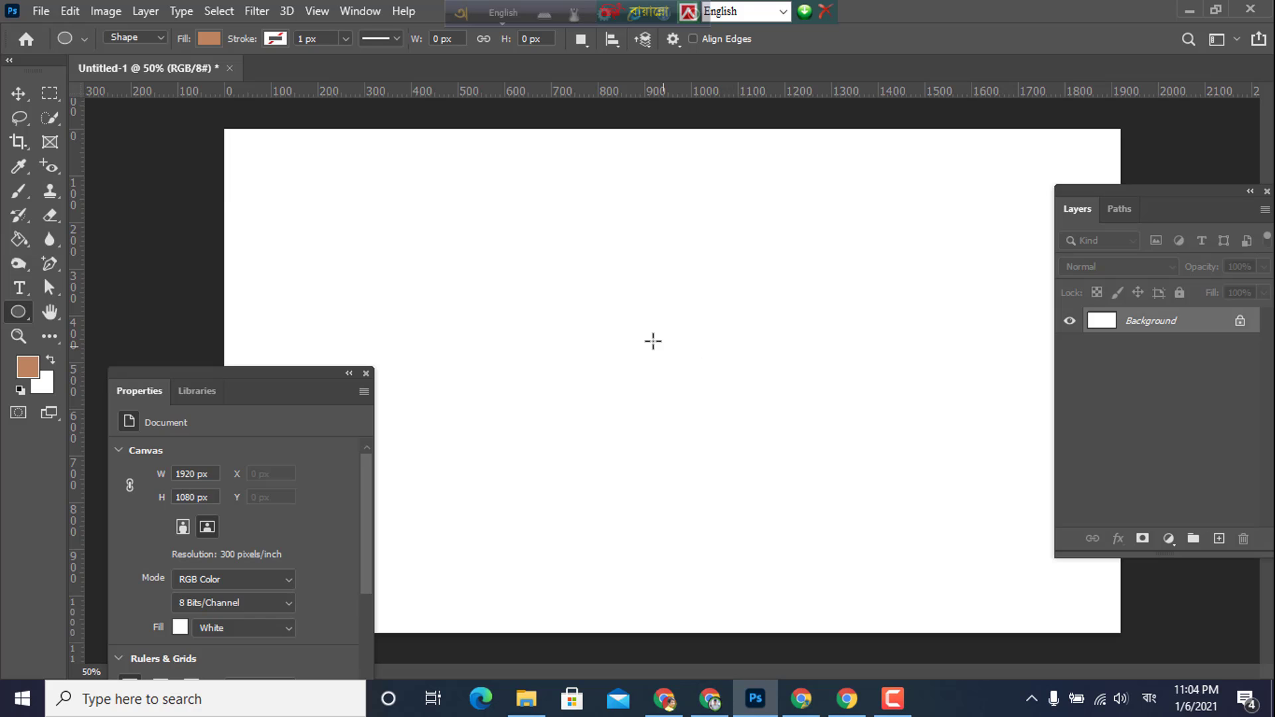
left_click_drag(652, 342, 800, 478)
left_click_drag(595, 333, 794, 498)
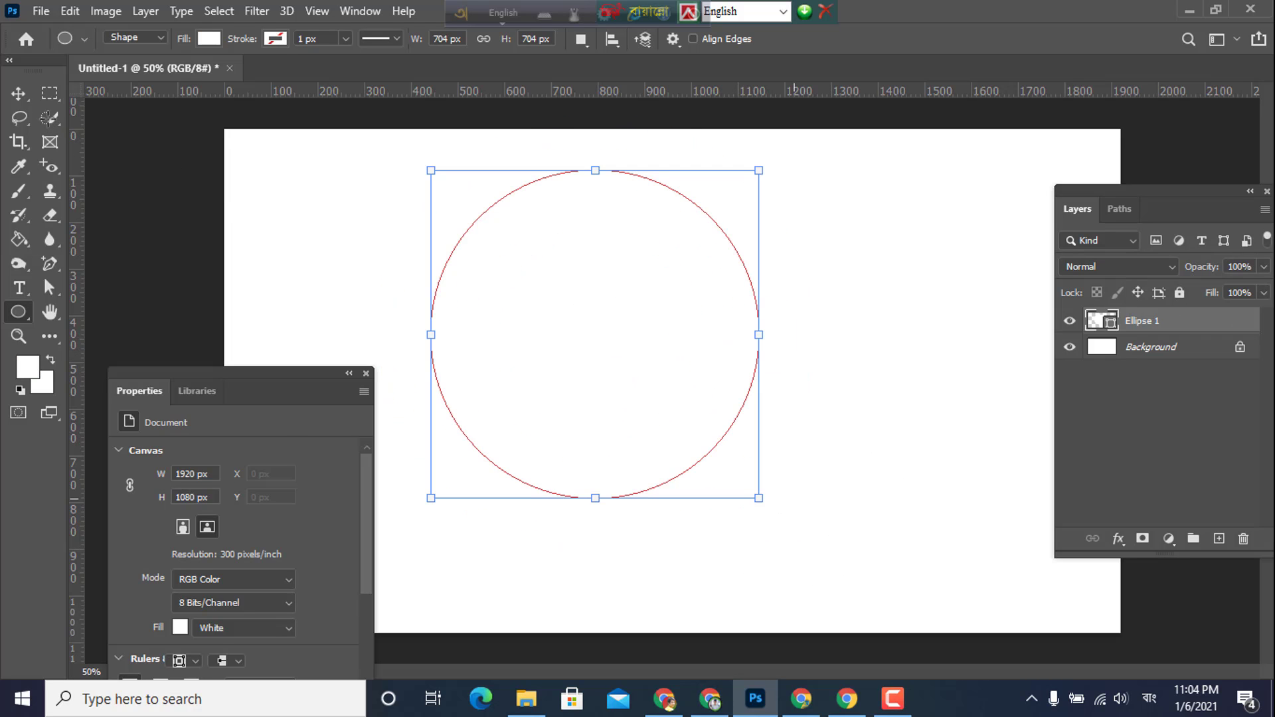
- Fill the circle shape with red, color ff1212
left_click(18, 93)
left_click_drag(454, 212, 863, 527)
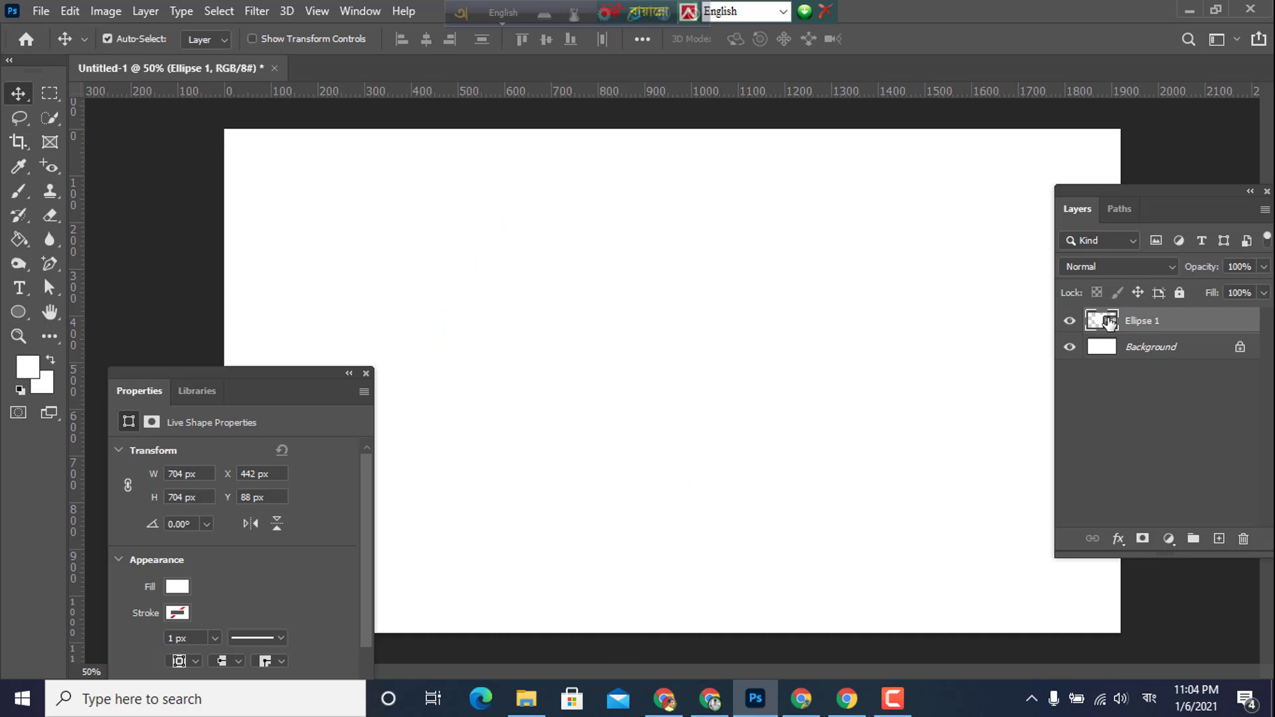
double_click(1108, 322)
left_click(312, 361)
left_click(348, 356)
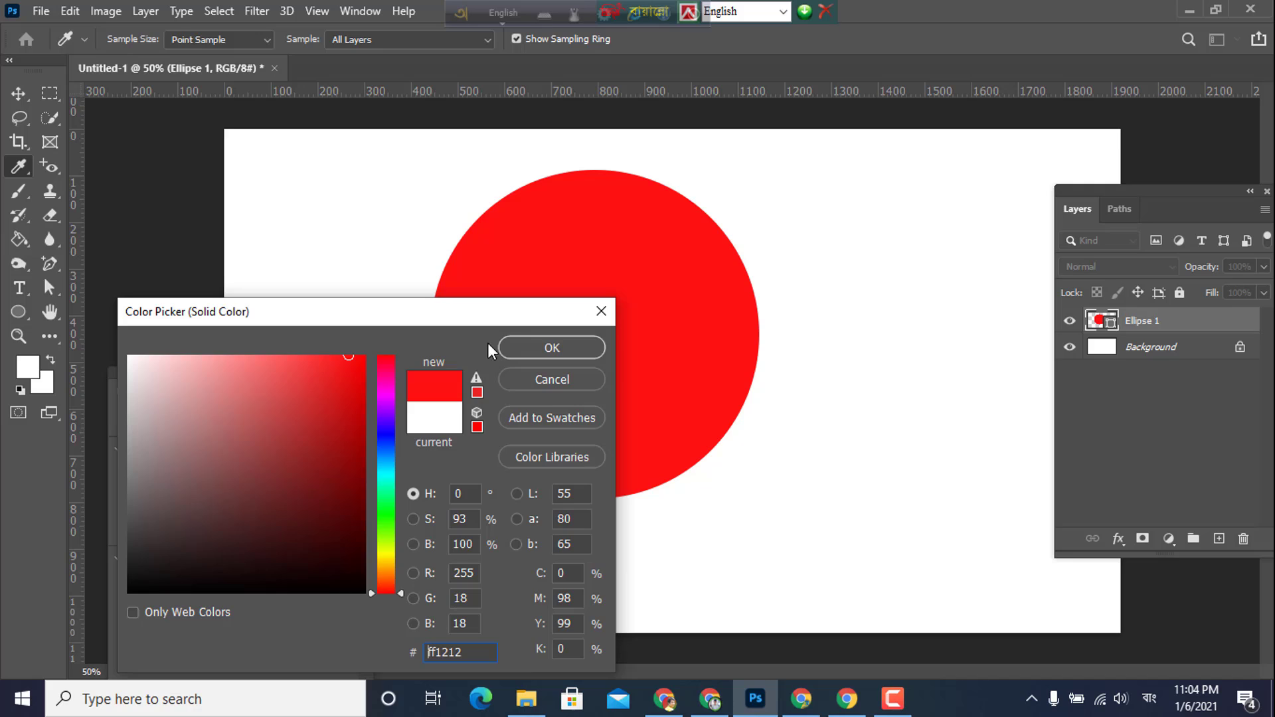
left_click(552, 348)
- Move the red circle to the middle of the canvas and duplicate its layer
left_click_drag(603, 356, 682, 414)
left_click_drag(1138, 321, 1216, 539)
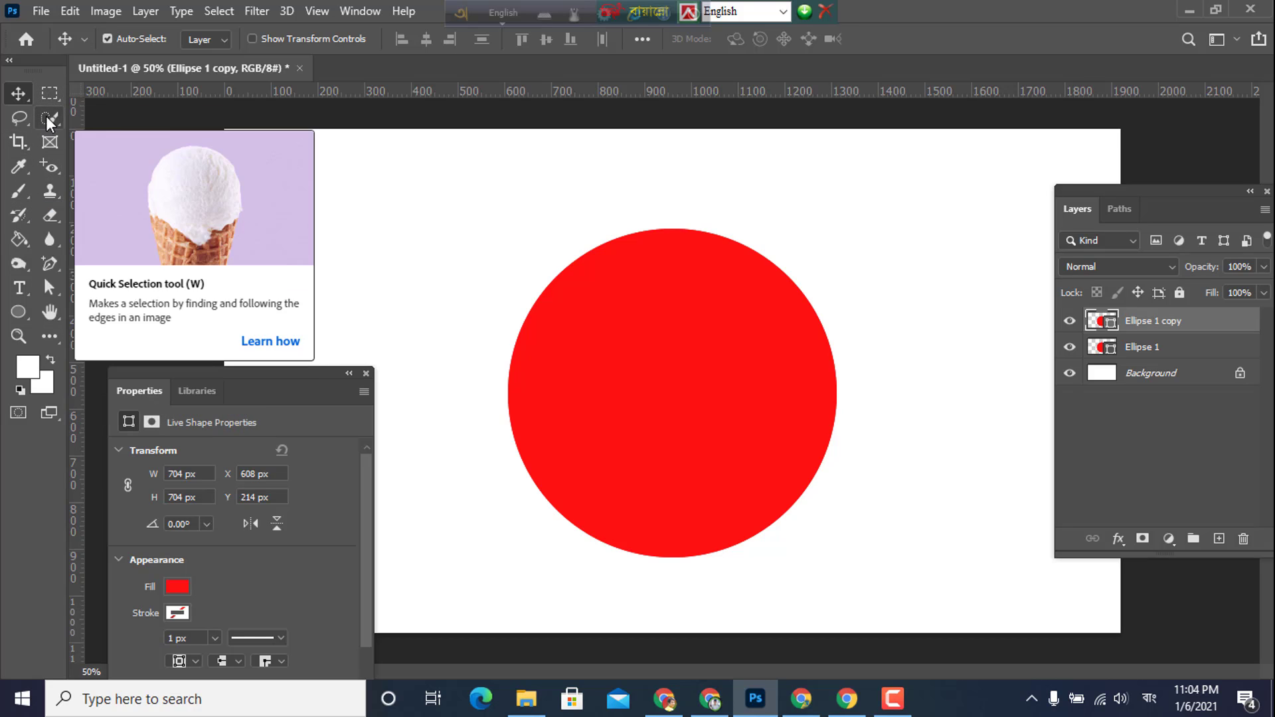
- Make an elliptical marquee selection about 710 x 758 px overlapping the lower-left part of the red circle
left_click(53, 97)
left_click(119, 117)
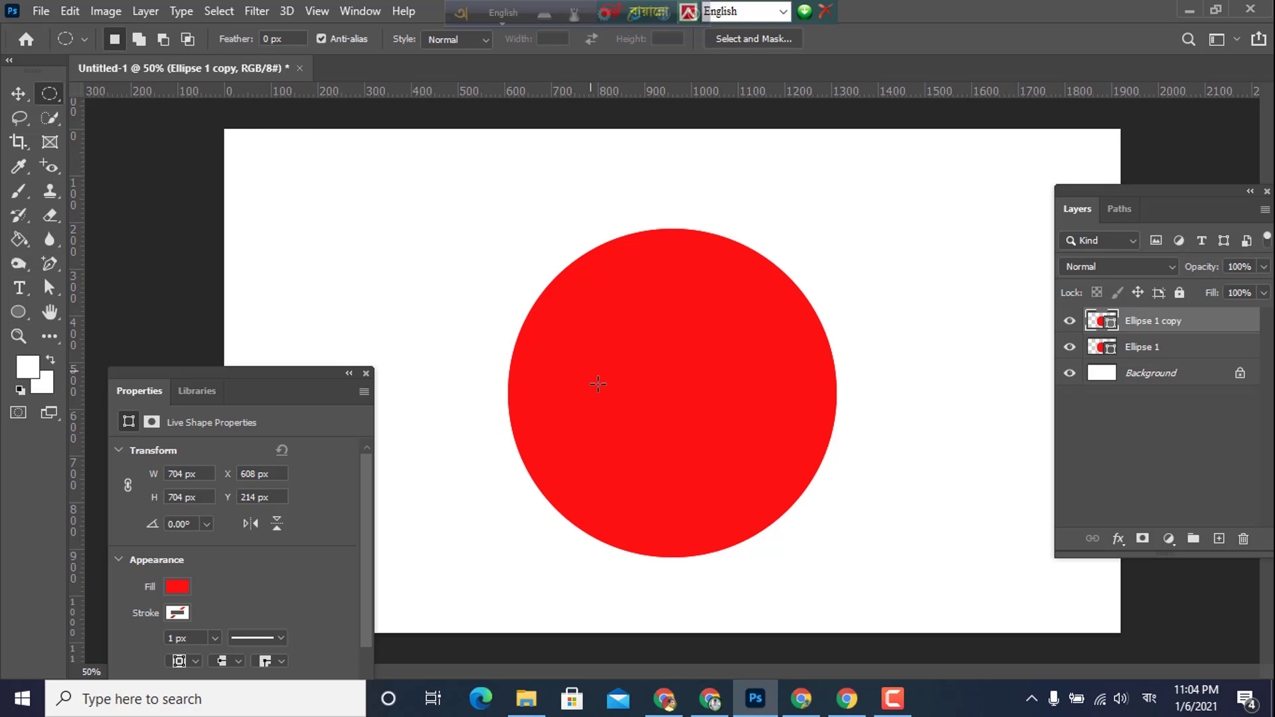
left_click_drag(457, 269, 791, 623)
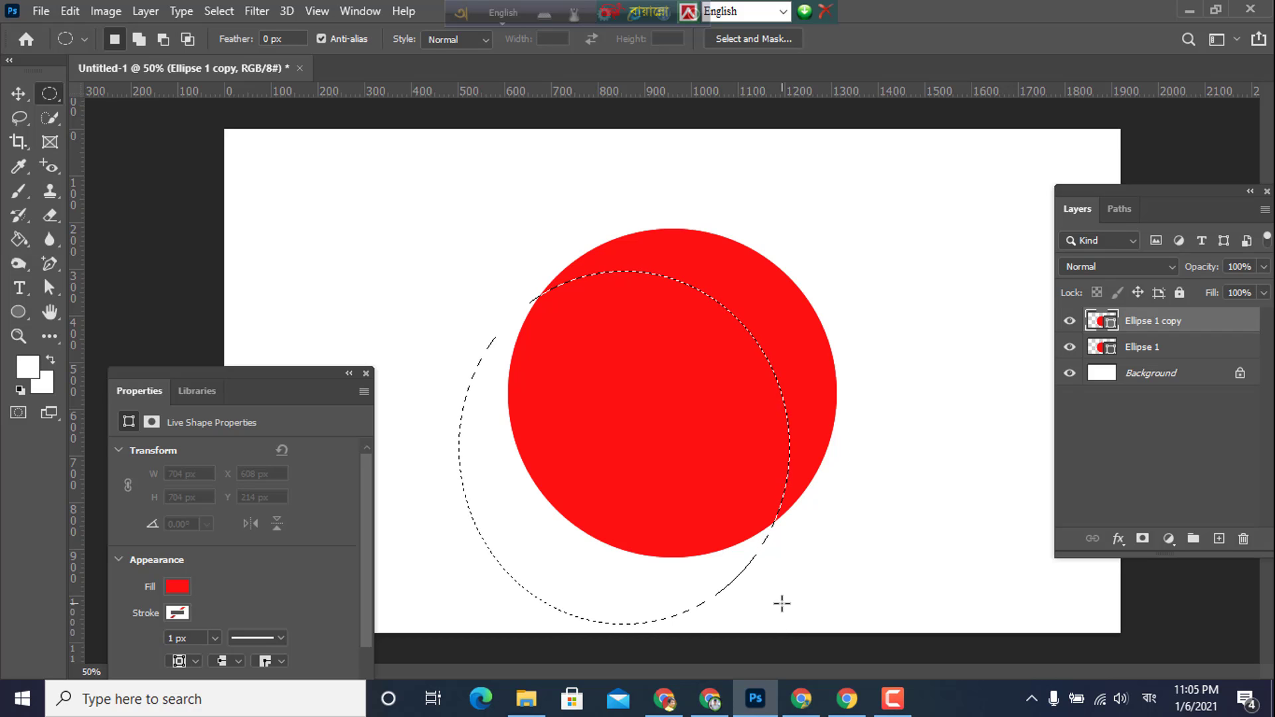
- Hide the Ellipse 1 layer and try to delete the selected area from the Ellipse 1 copy shape layer, restoring the selection after deselecting it
key("Delete")
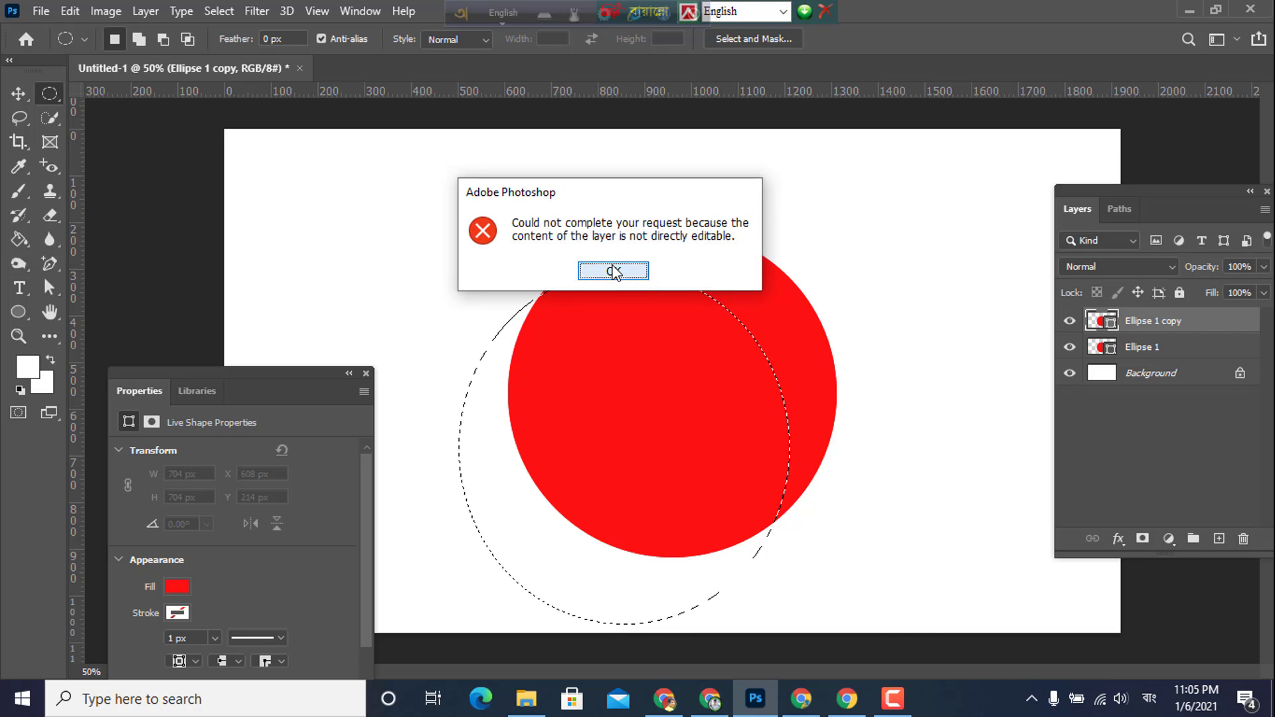
left_click(613, 271)
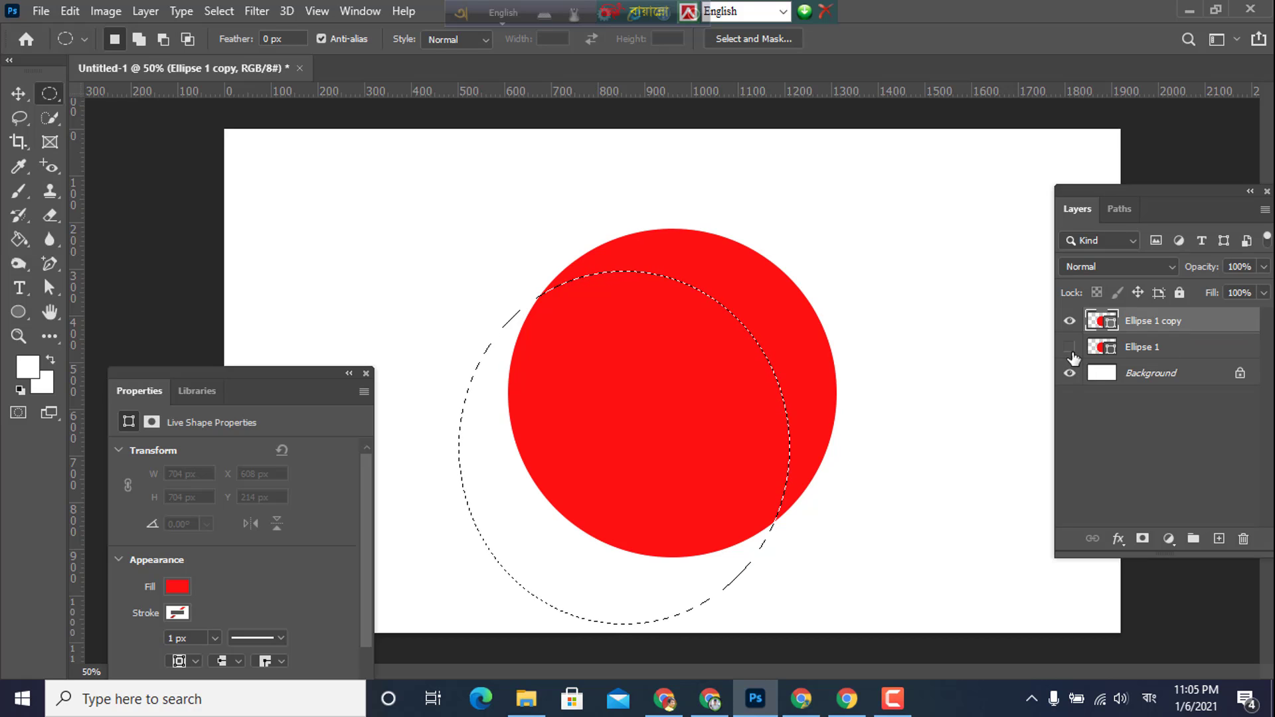
key("ctrl+d")
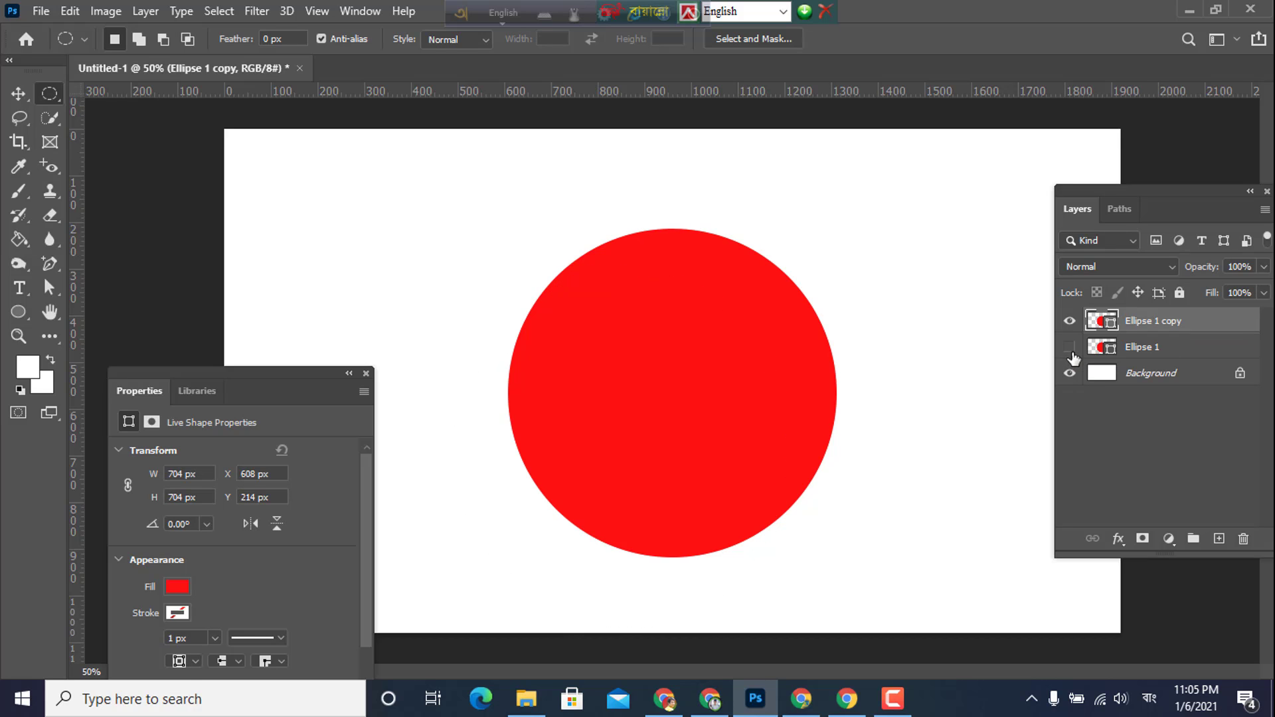
key("ctrl+shift+d")
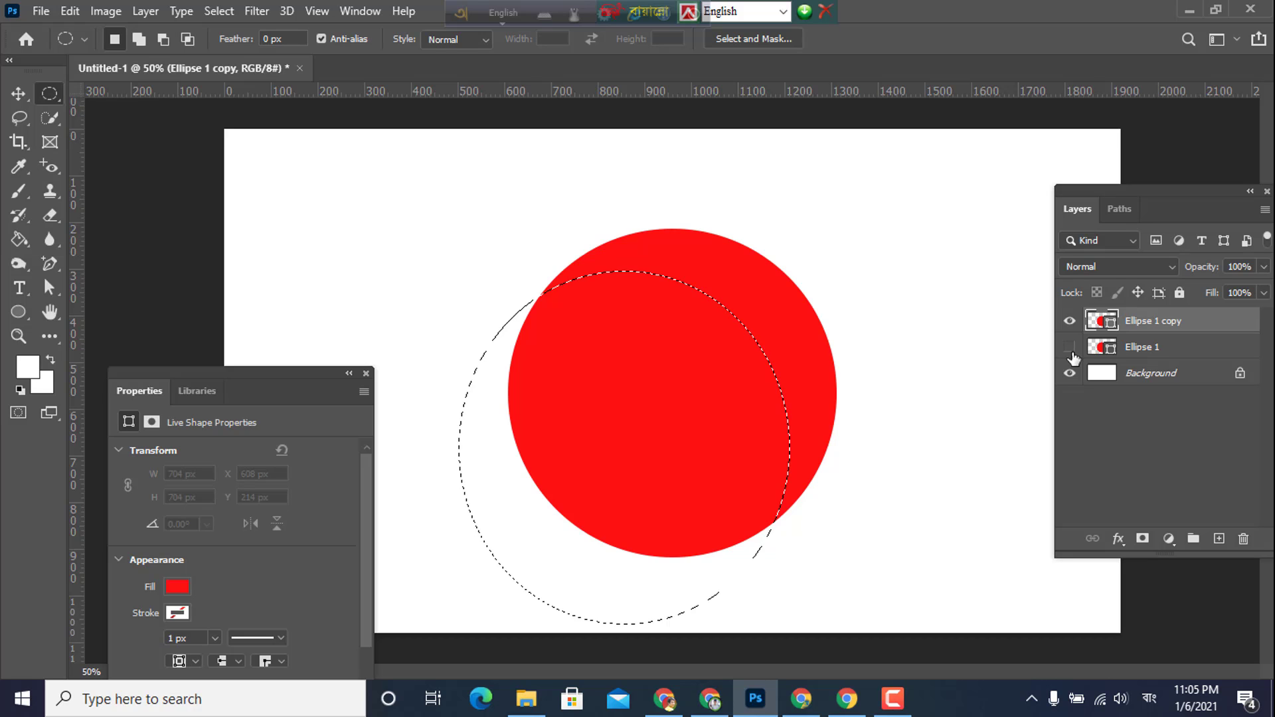
key("Delete")
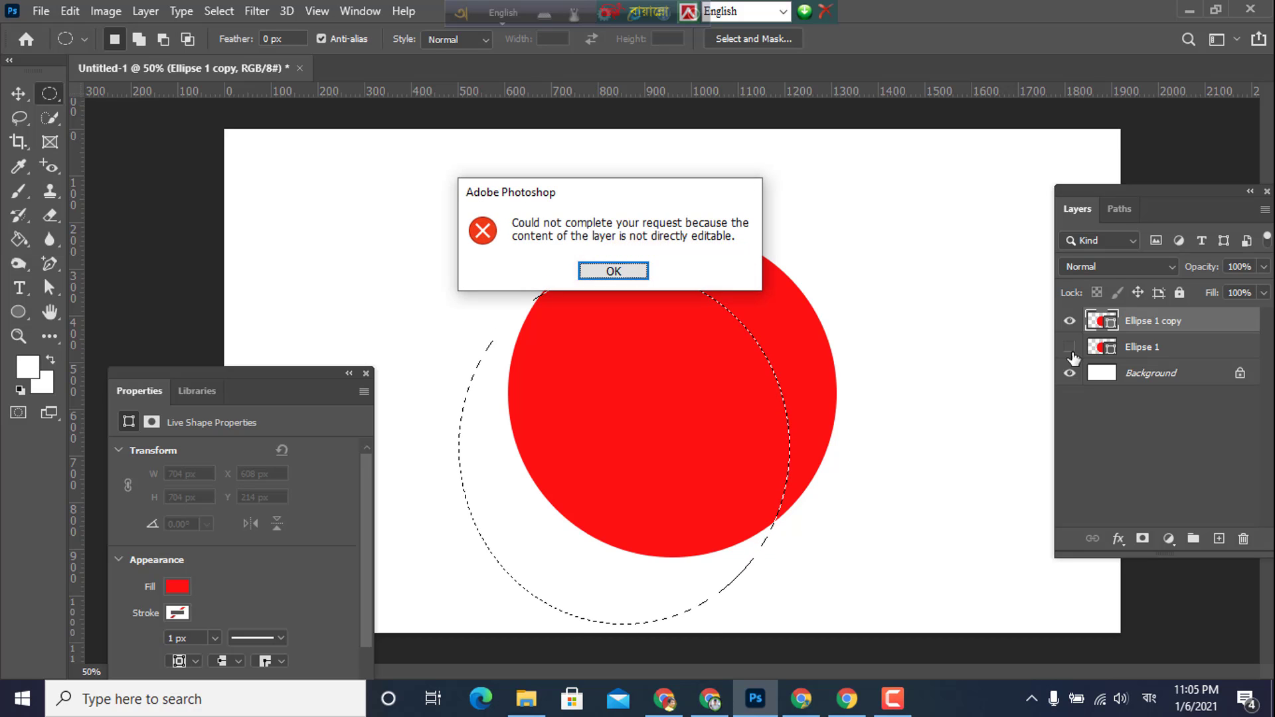
left_click(607, 272)
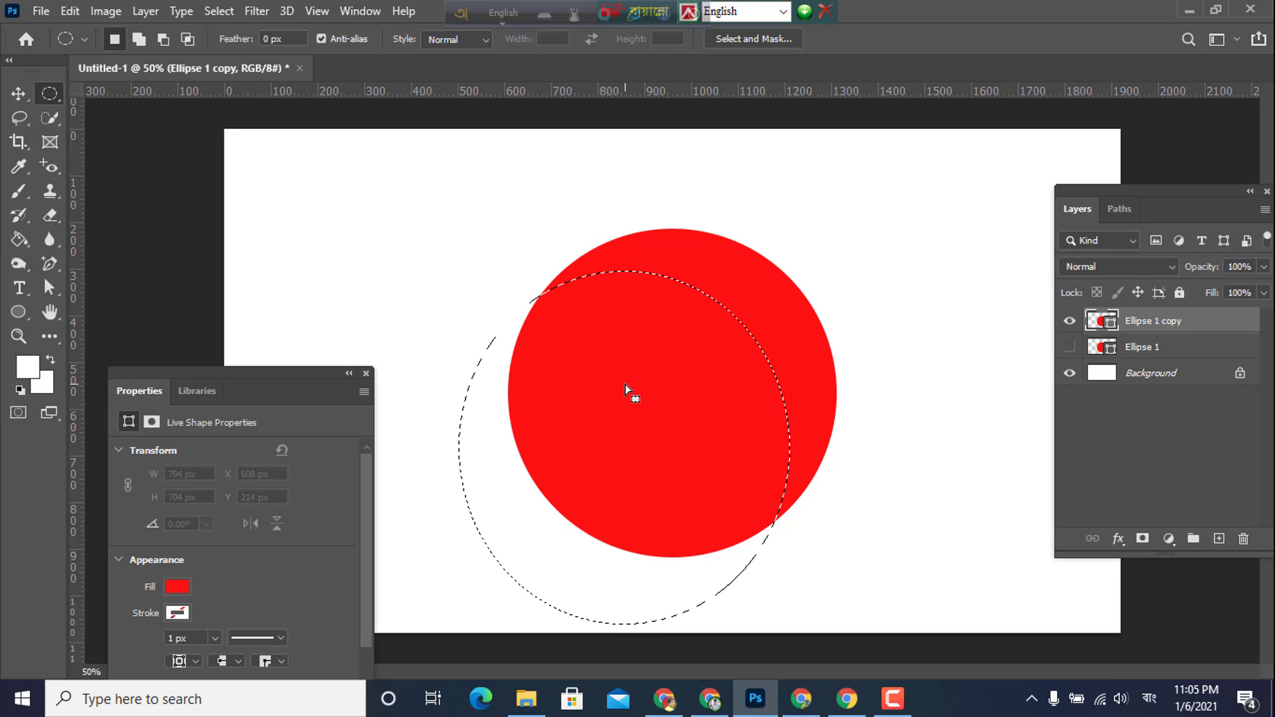
- Create a shape layer via cut from the selection and compare it with the circle layer by toggling the visibility of both
right_click(664, 384)
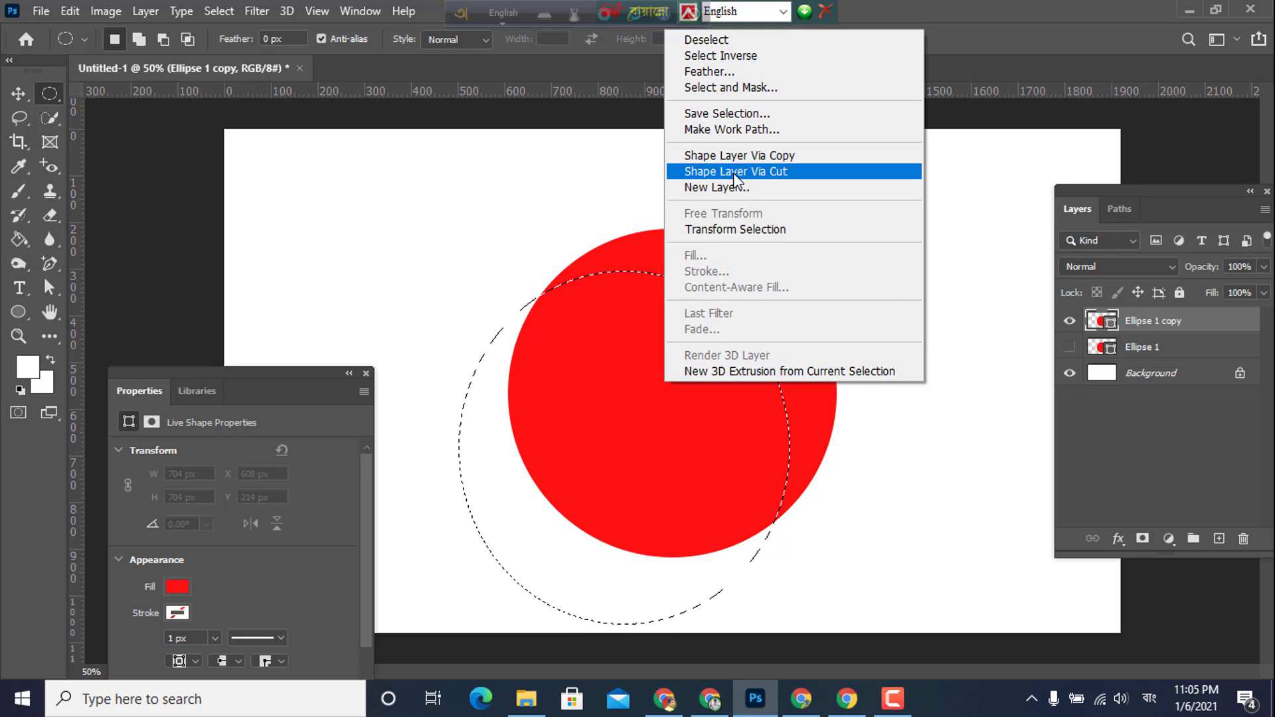
left_click(772, 172)
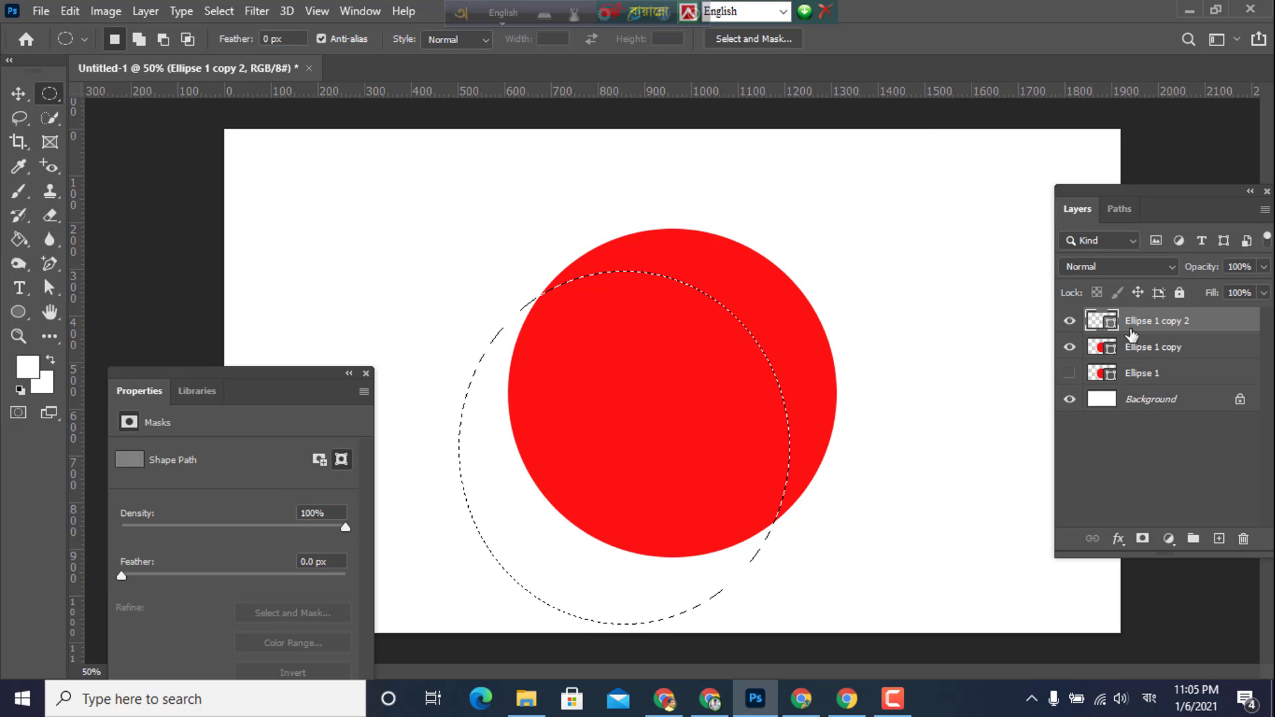
left_click(1069, 347)
left_click(1069, 348)
left_click(1068, 320)
left_click(1068, 321)
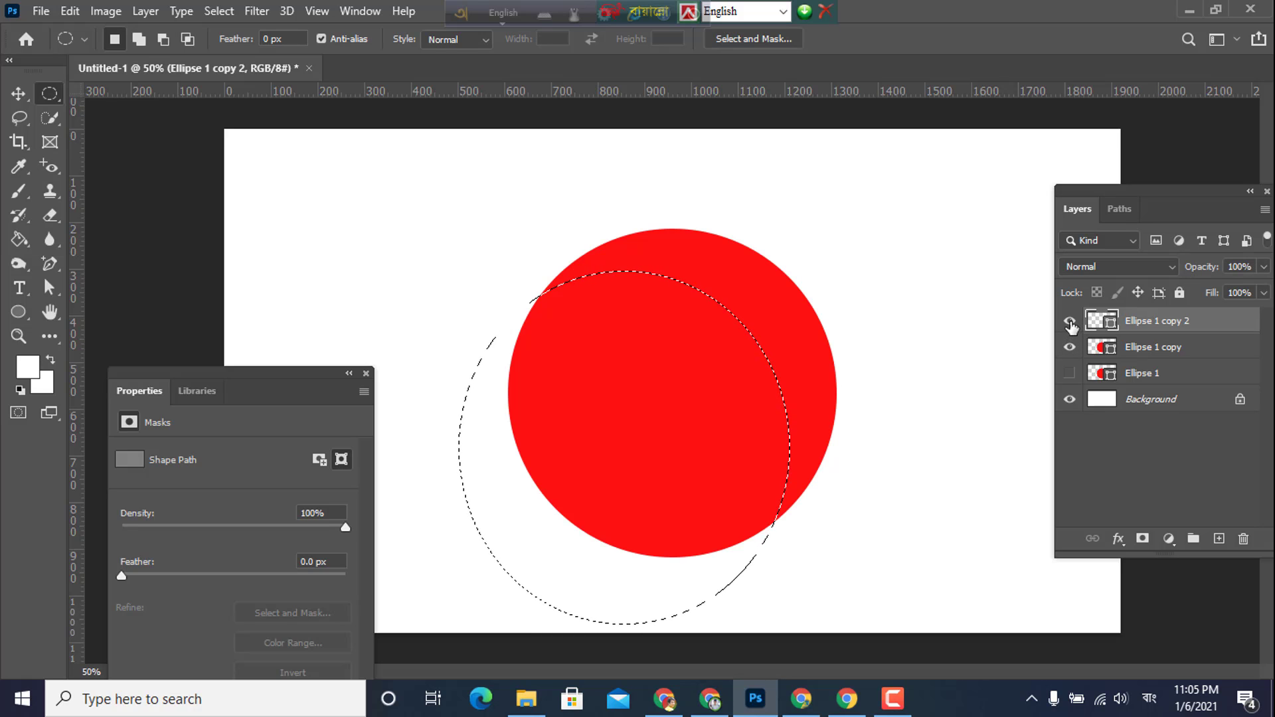
left_click(1069, 322)
left_click(1069, 322)
left_click(1071, 343)
left_click(1070, 344)
- Rasterize the cut shape layer, and undo both the rasterizing and the cut
right_click(1175, 322)
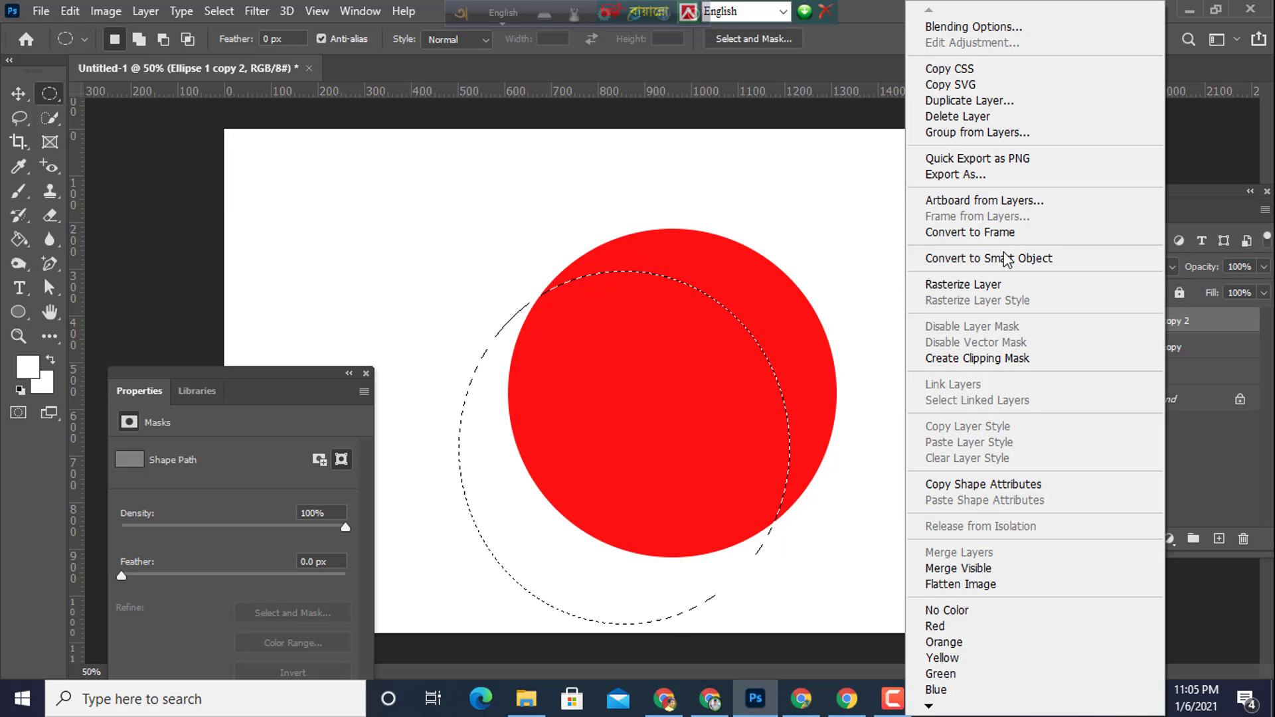
left_click(999, 284)
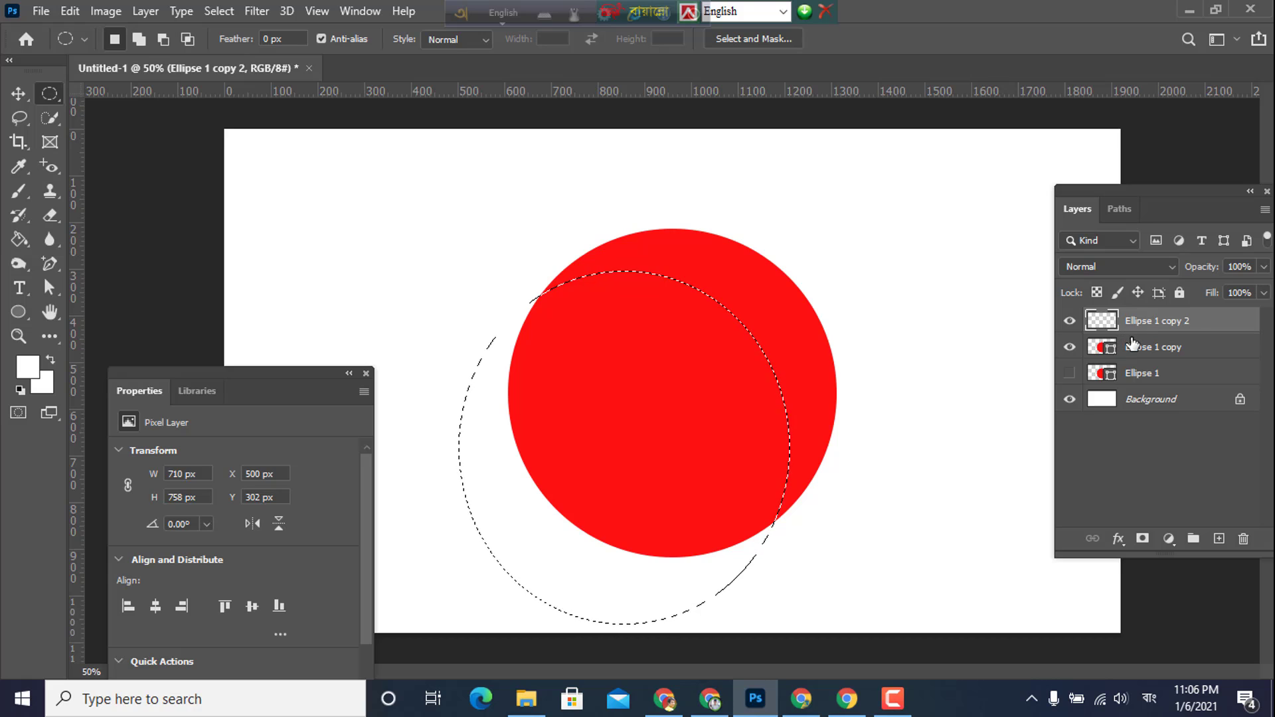
key("ctrl+z")
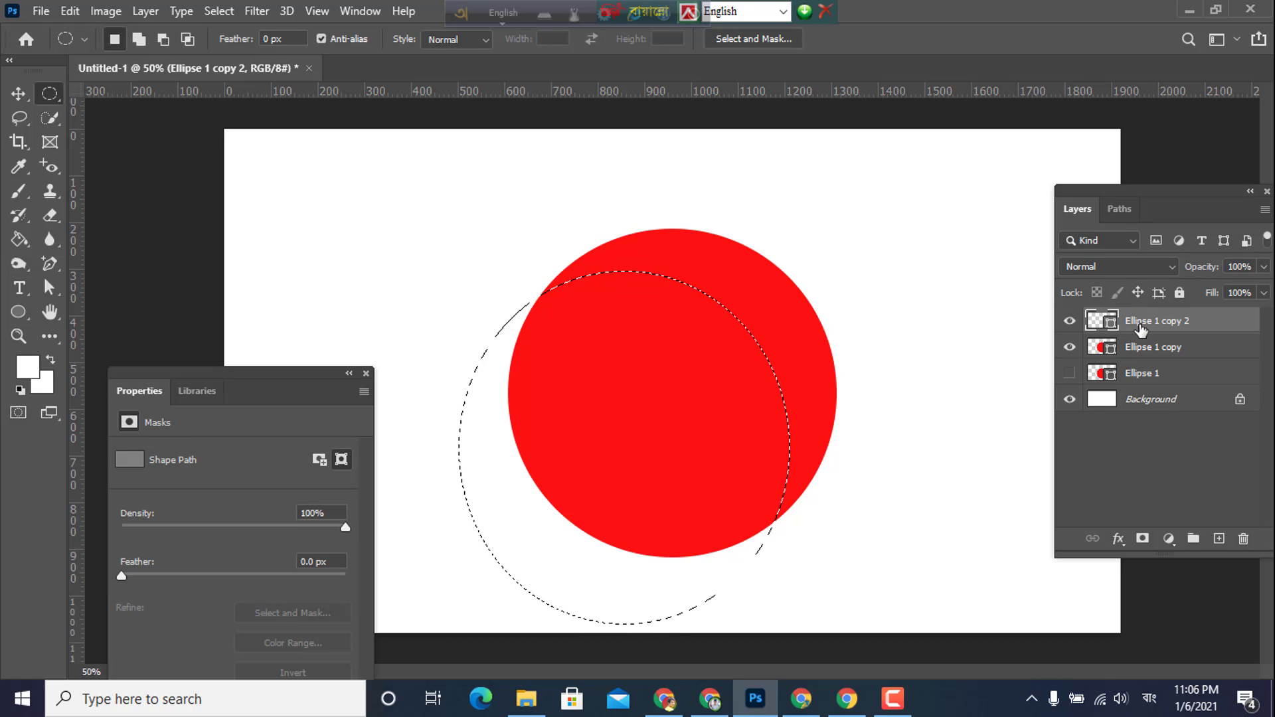
key("ctrl+z")
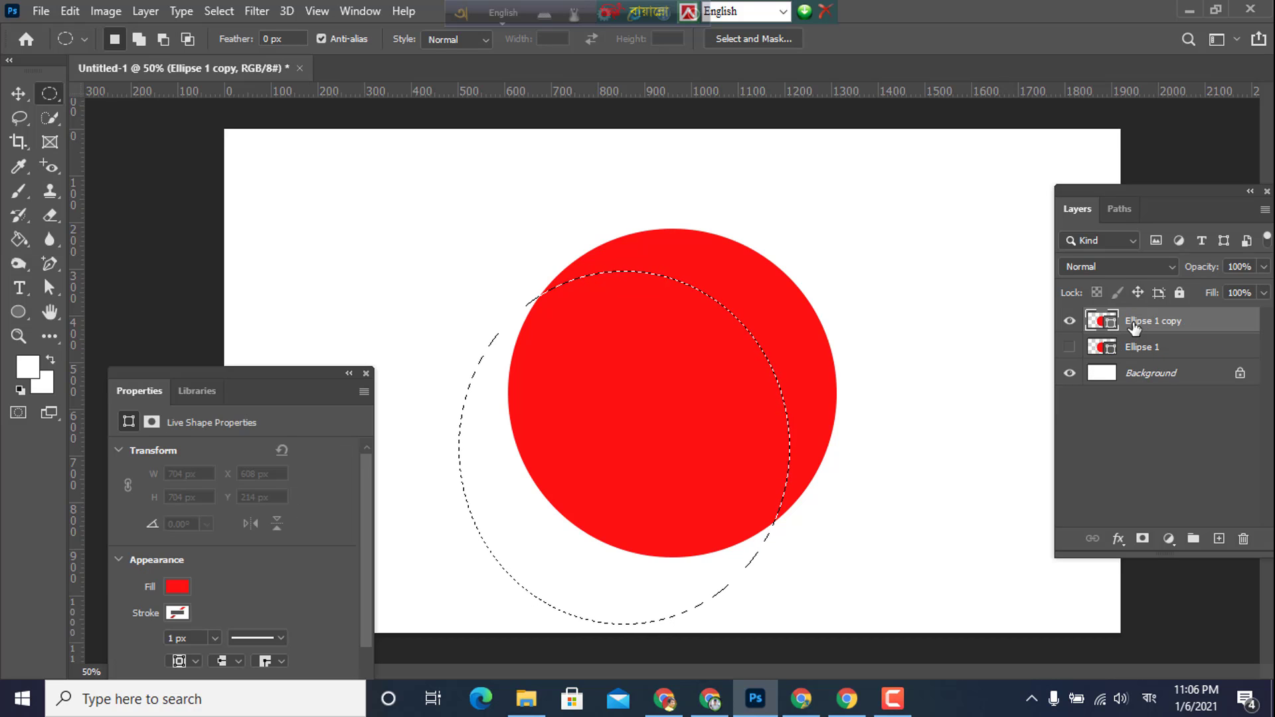
- Duplicate the Ellipse 1 copy layer and hide the layer it was copied from
left_click_drag(1135, 325, 1219, 538)
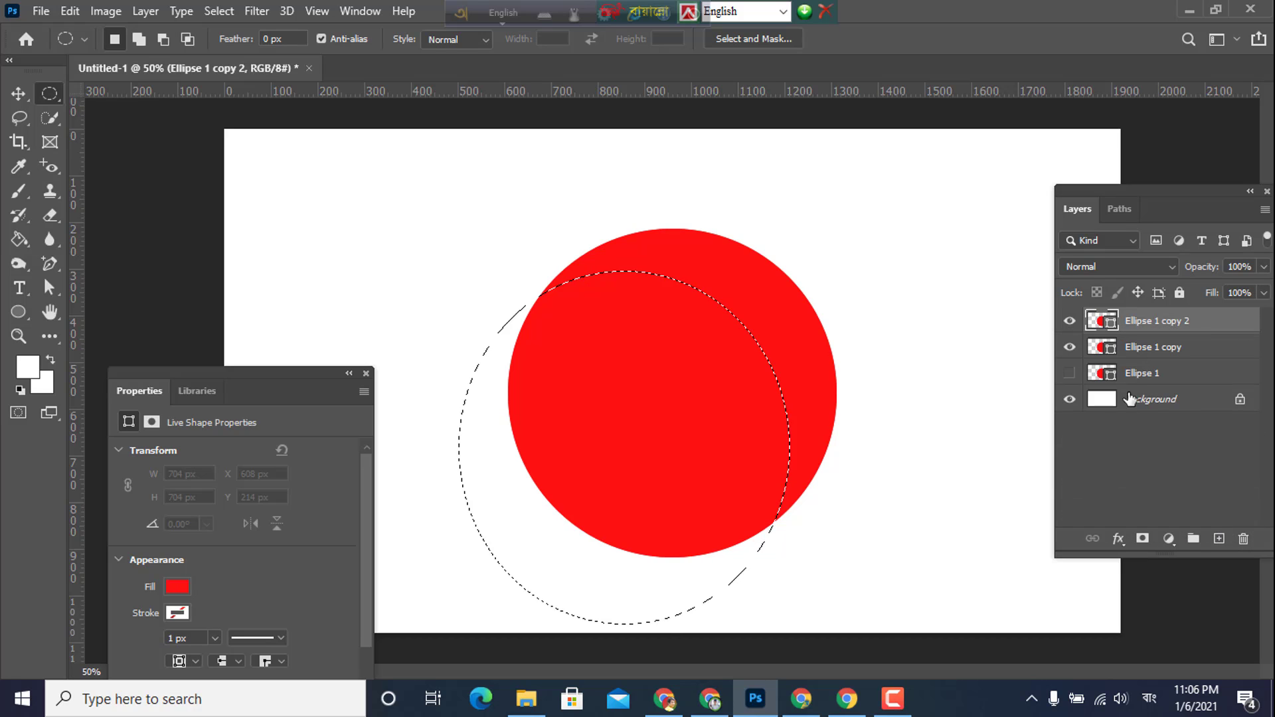
left_click(1070, 348)
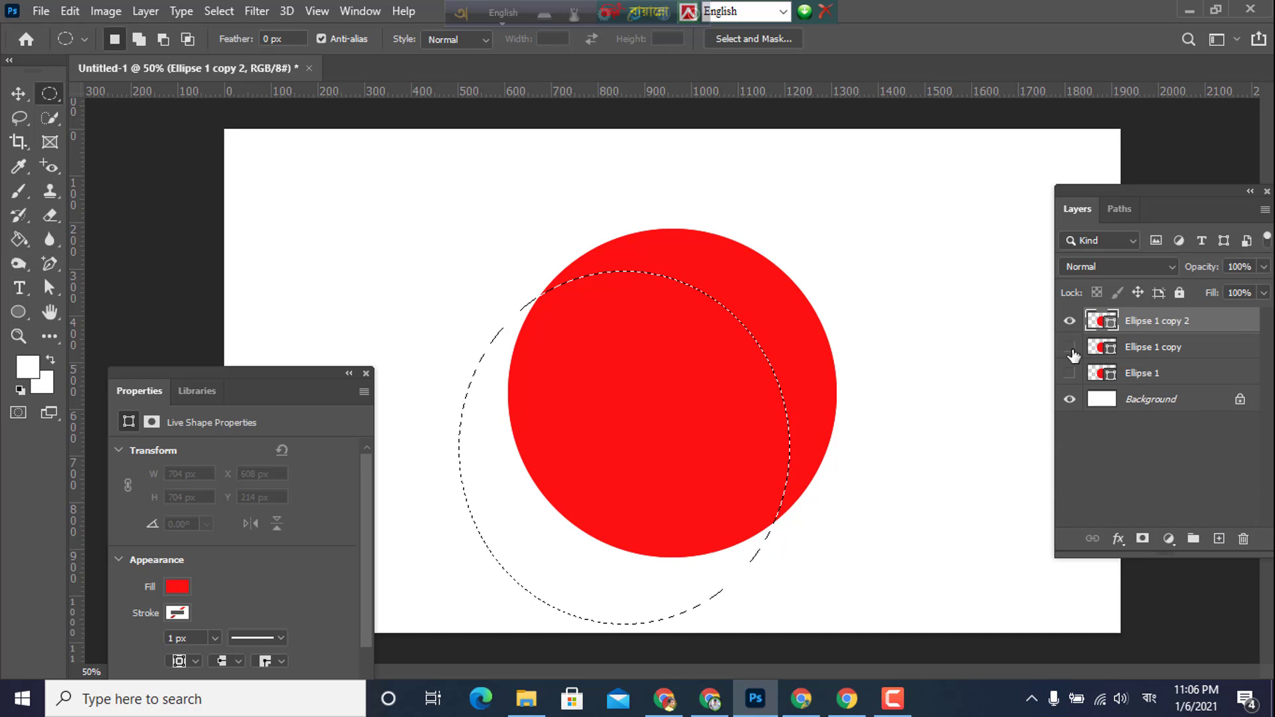
- Rasterize the Ellipse 1 copy 2 layer, delete the selected area to leave a red crescent, and deselect
right_click(1136, 319)
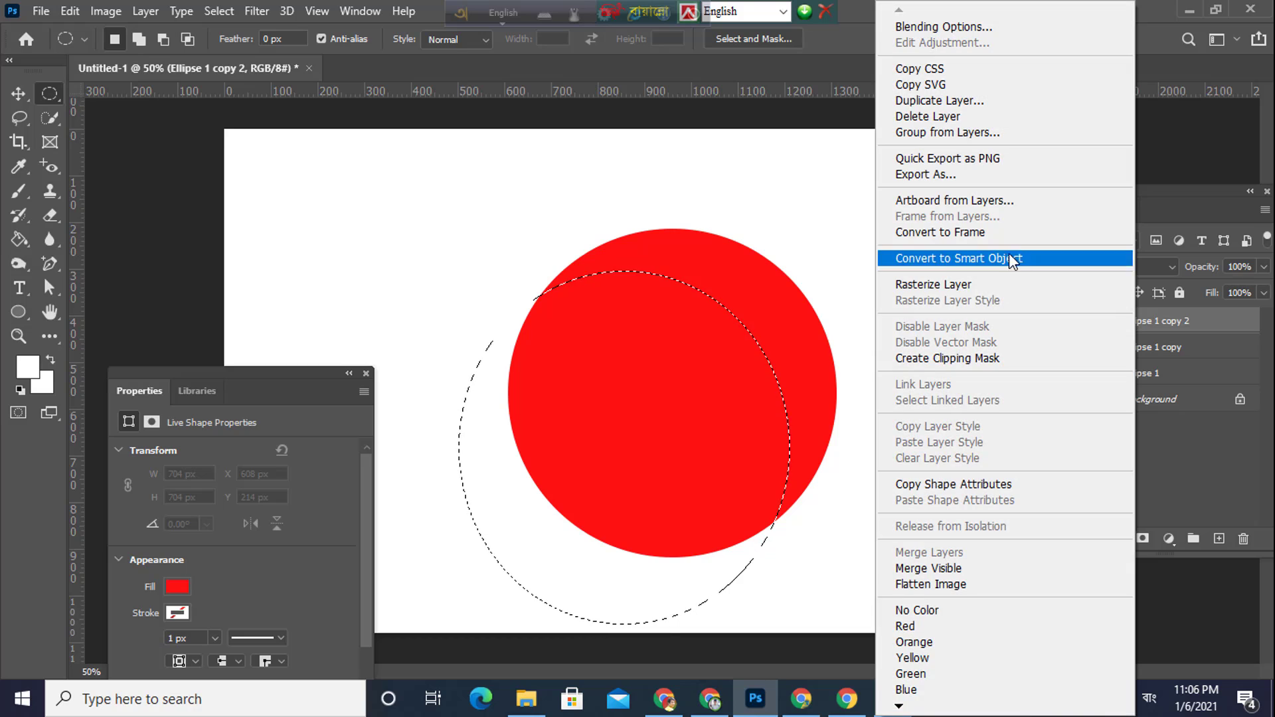
left_click(950, 278)
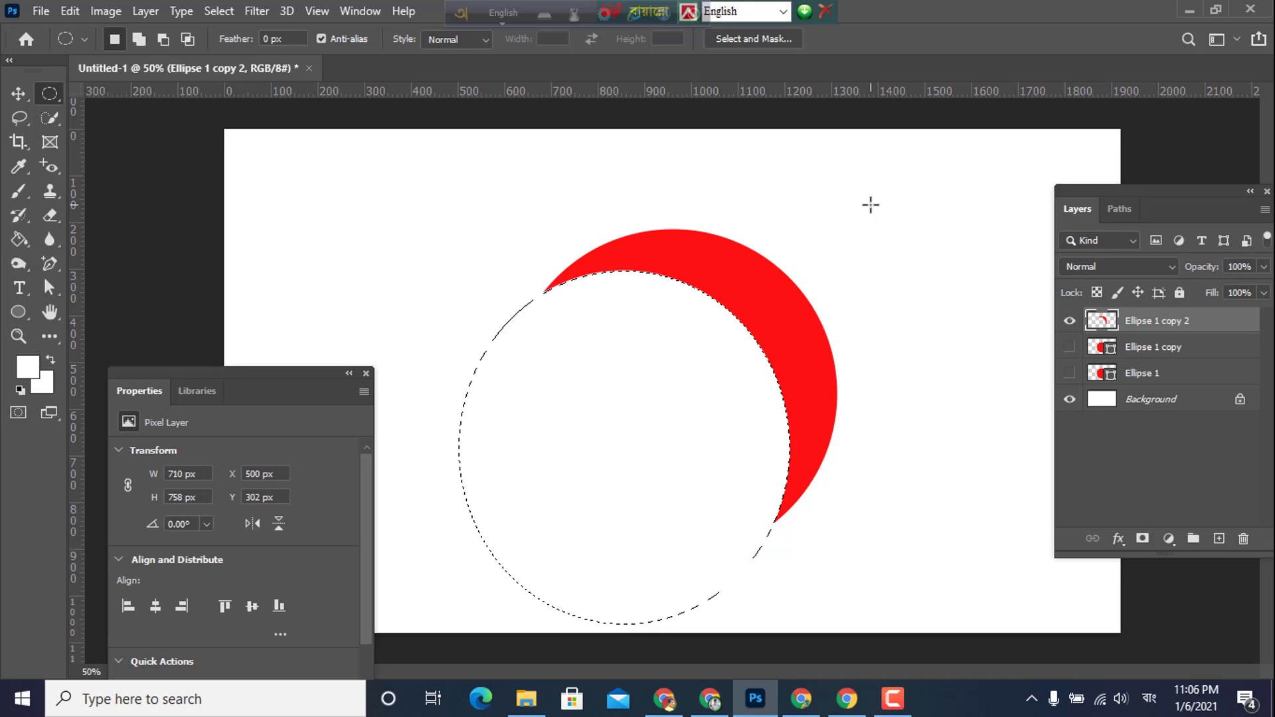
key("ctrl+d")
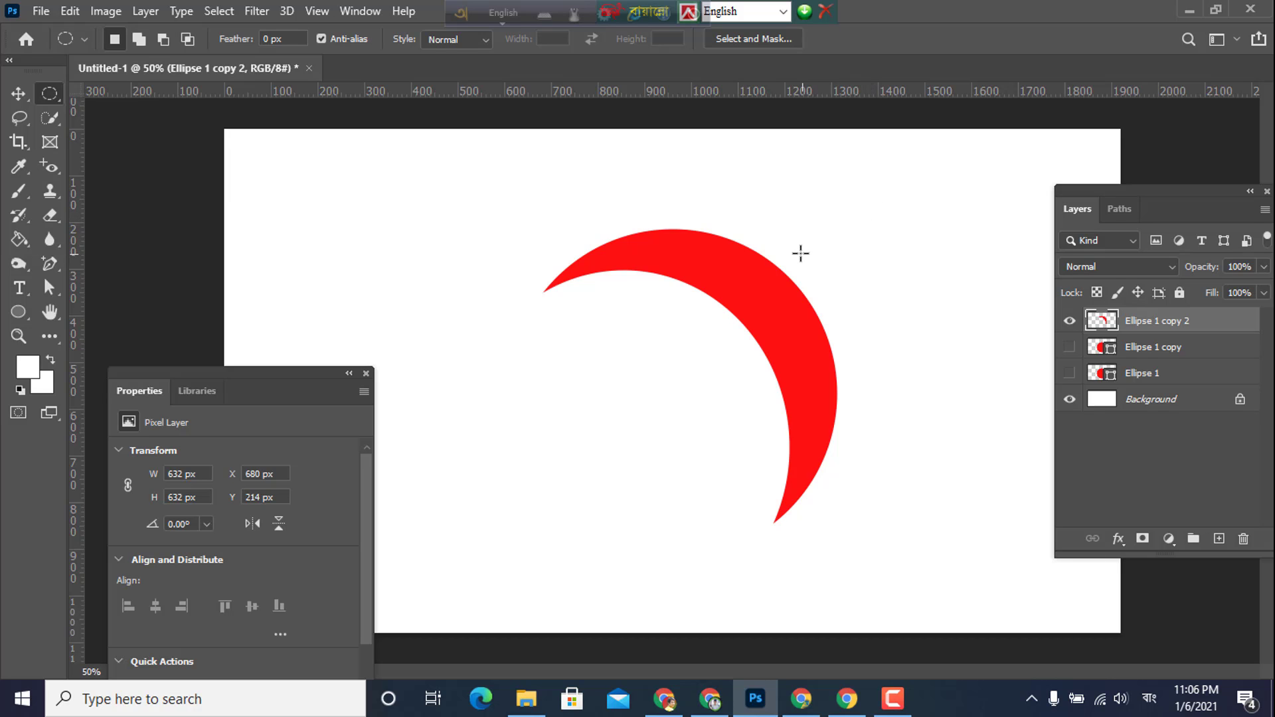
- Hide the Background layer, show Ellipse 1 copy and recolor its circle blue (2c22ba)
left_click(1069, 399)
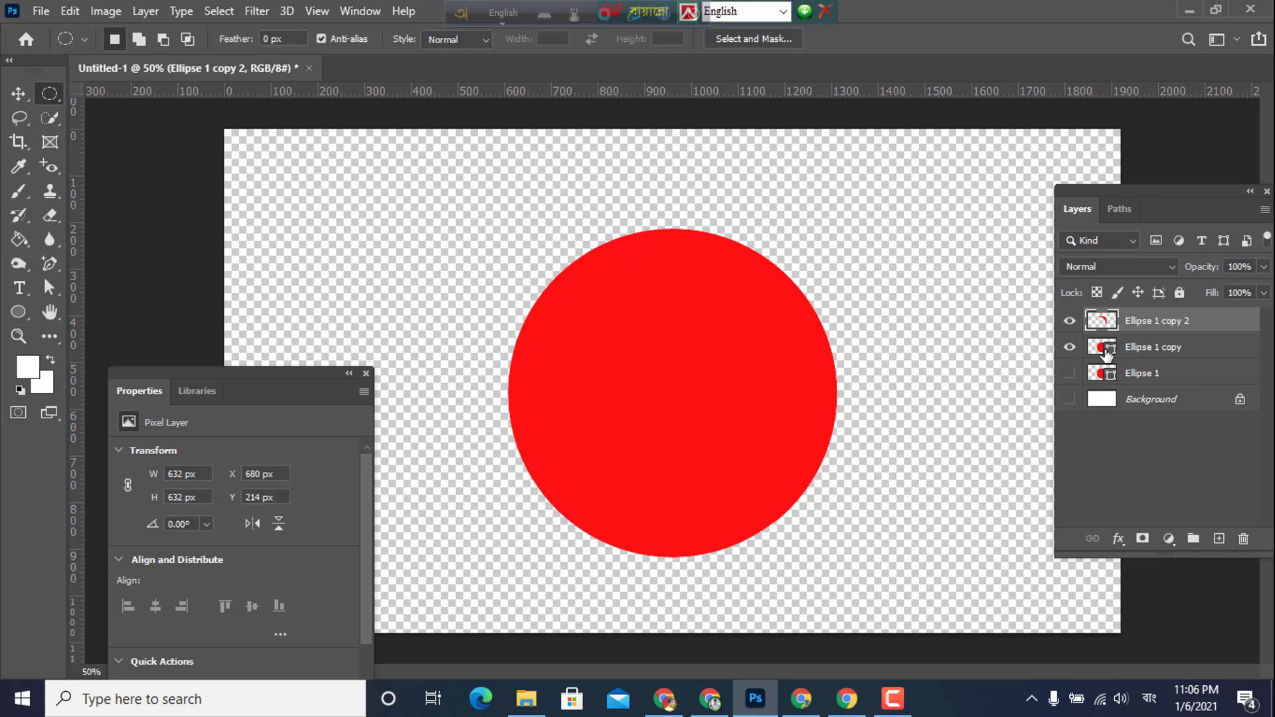
double_click(1101, 347)
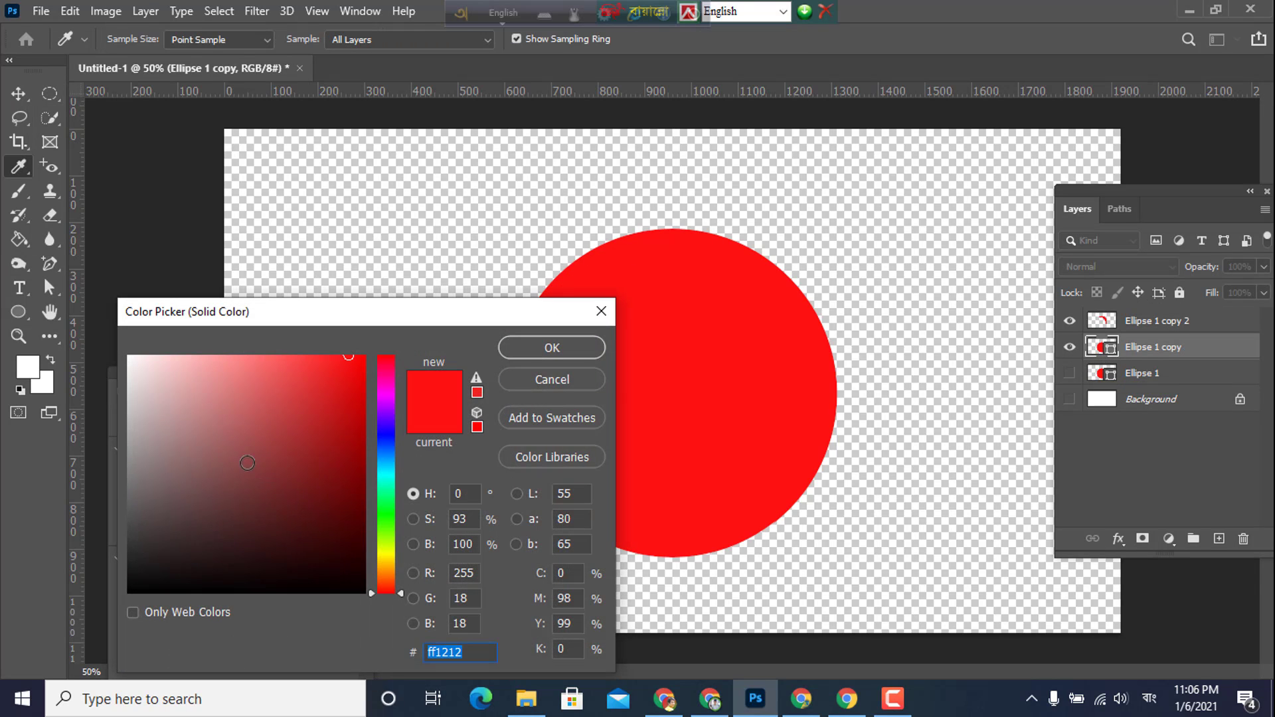
left_click(382, 431)
left_click(322, 419)
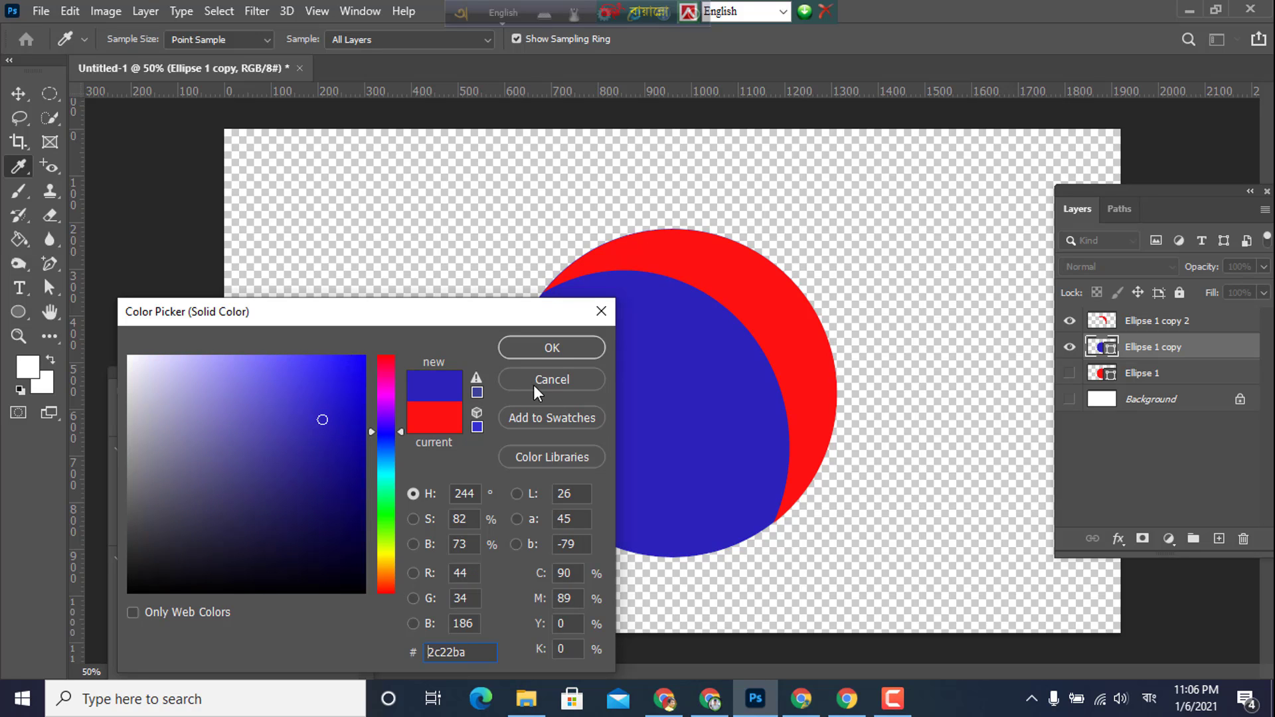
left_click(555, 350)
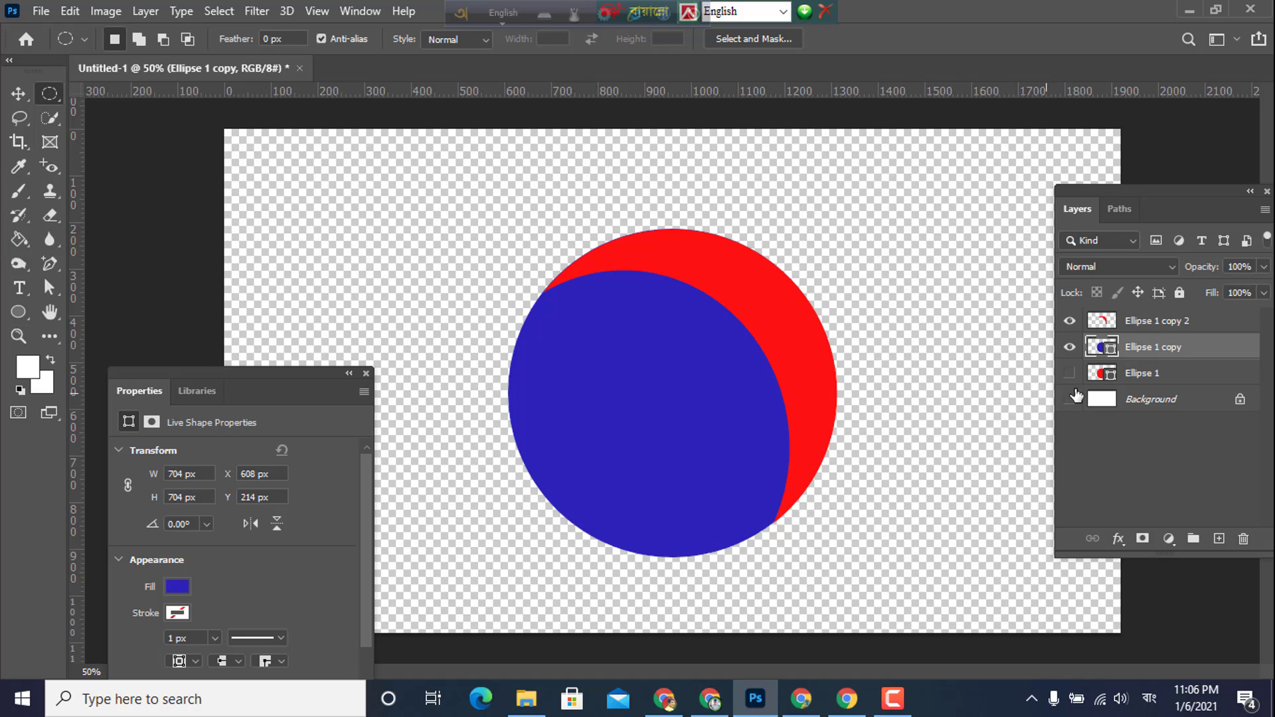
- Duplicate the Ellipse 1 layer, place the visible copy beneath the original and enlarge its circle to about 864 px
left_click_drag(1135, 377, 1219, 539)
left_click_drag(1137, 377, 1139, 406)
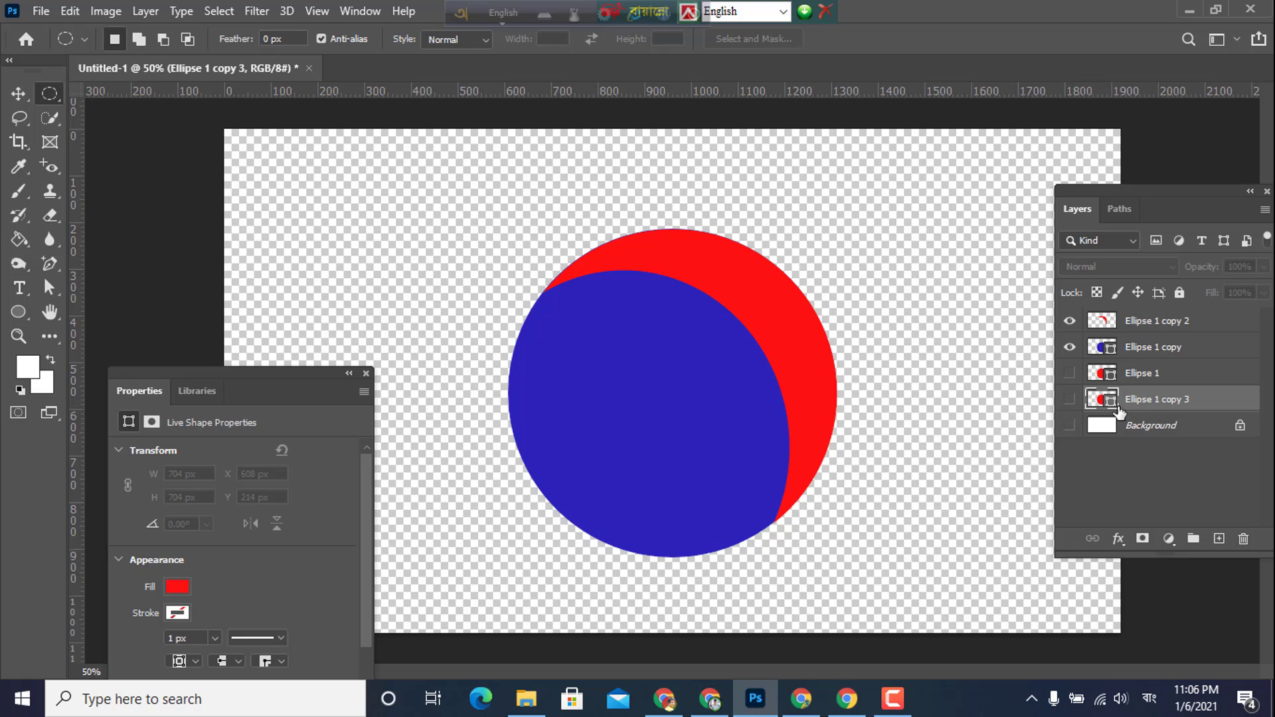
left_click(1068, 399)
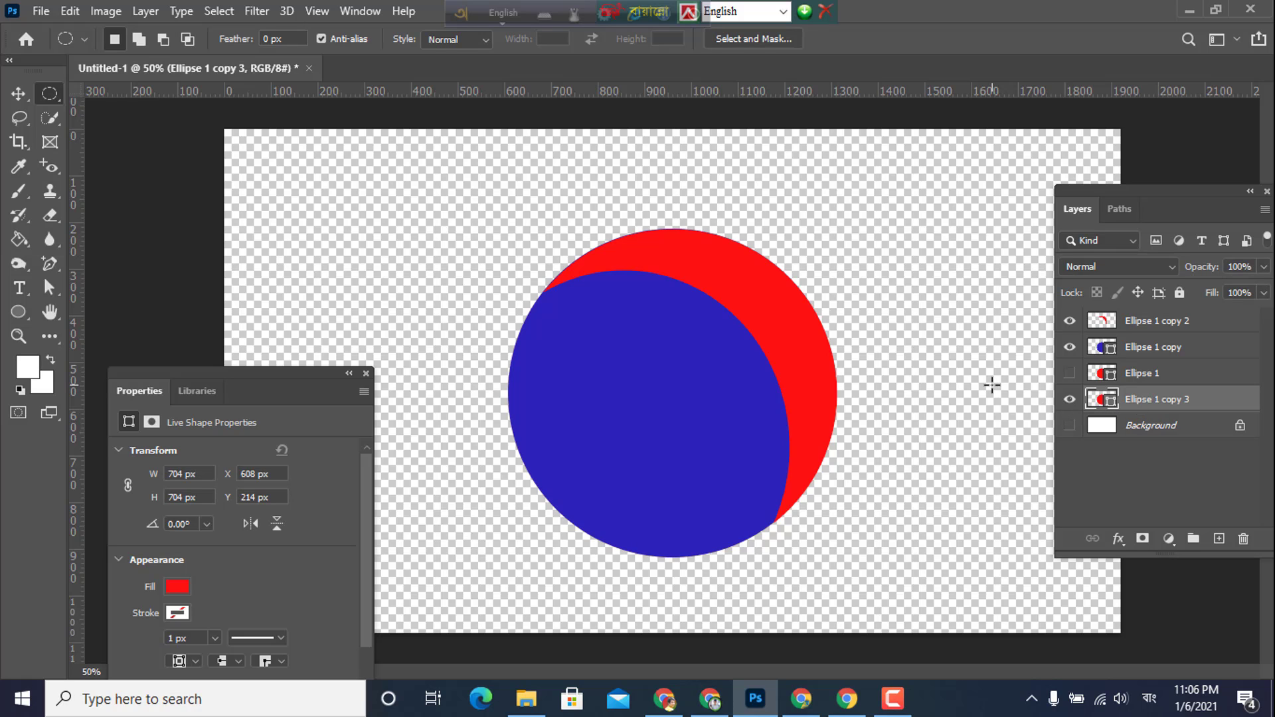
key("ctrl+t")
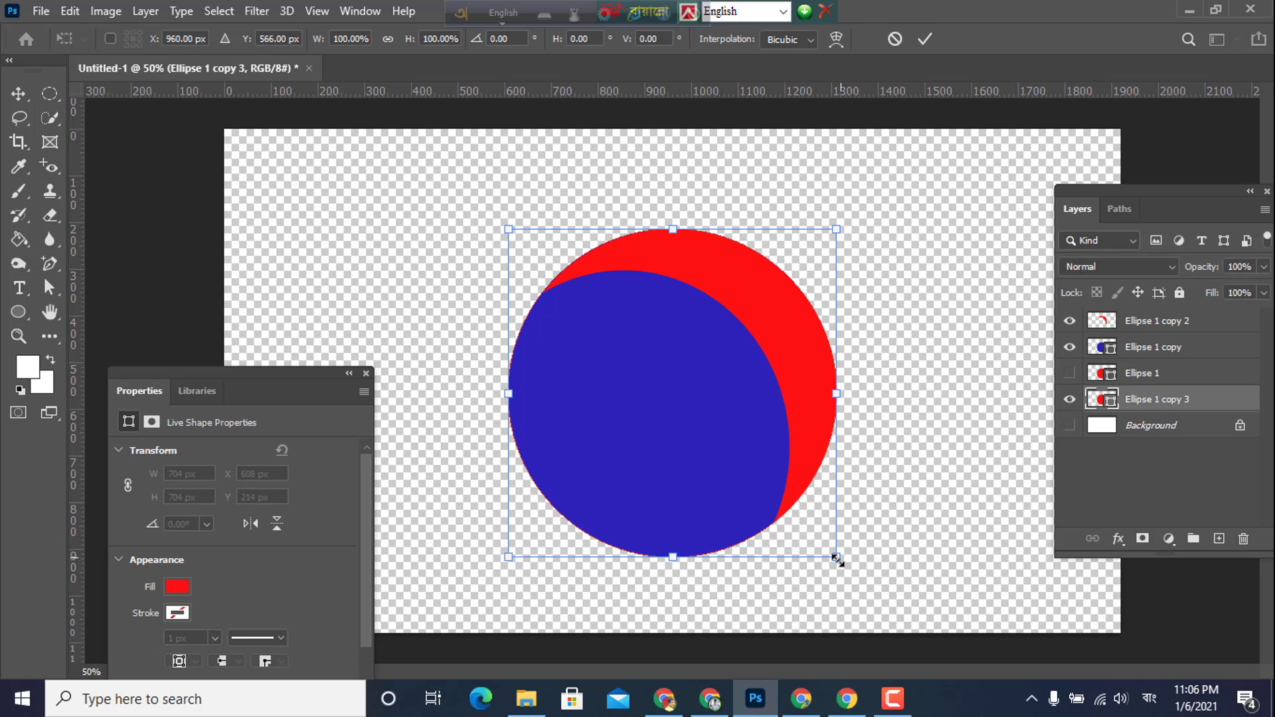
left_click_drag(836, 558, 880, 592)
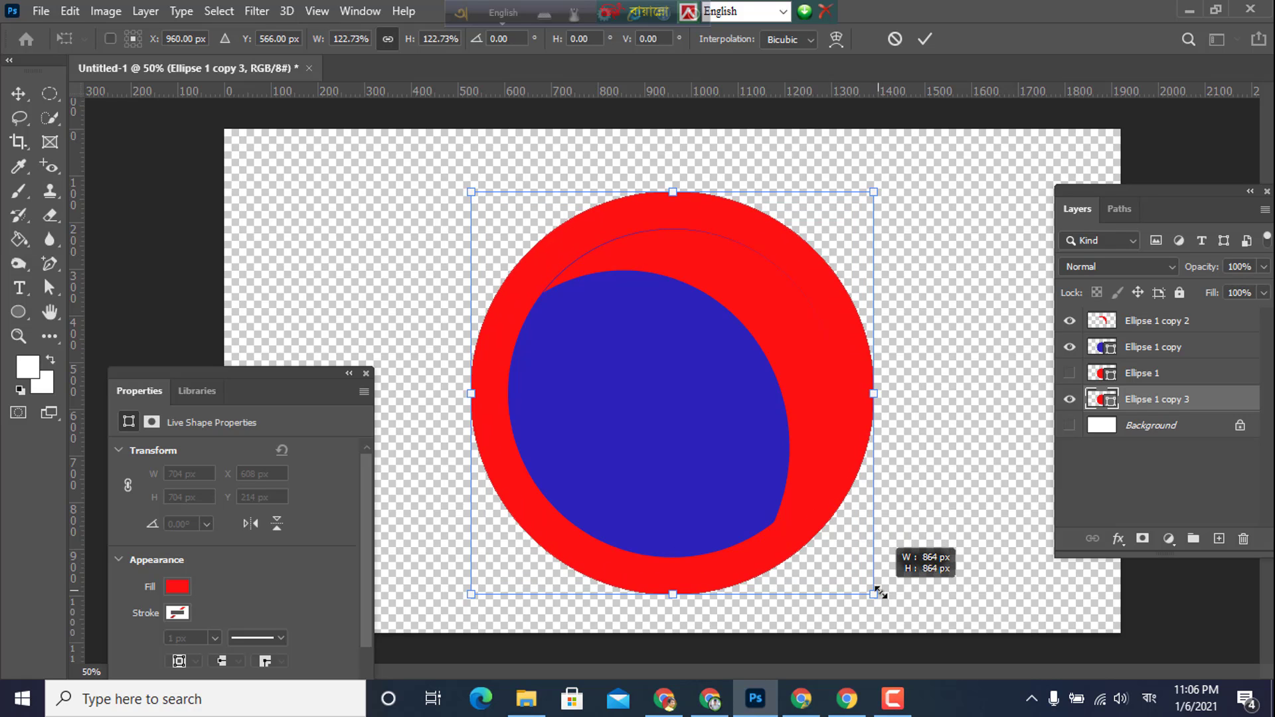
- Fill the enlarged circle on Ellipse 1 copy 3 with gray (918a8a)
double_click(1100, 399)
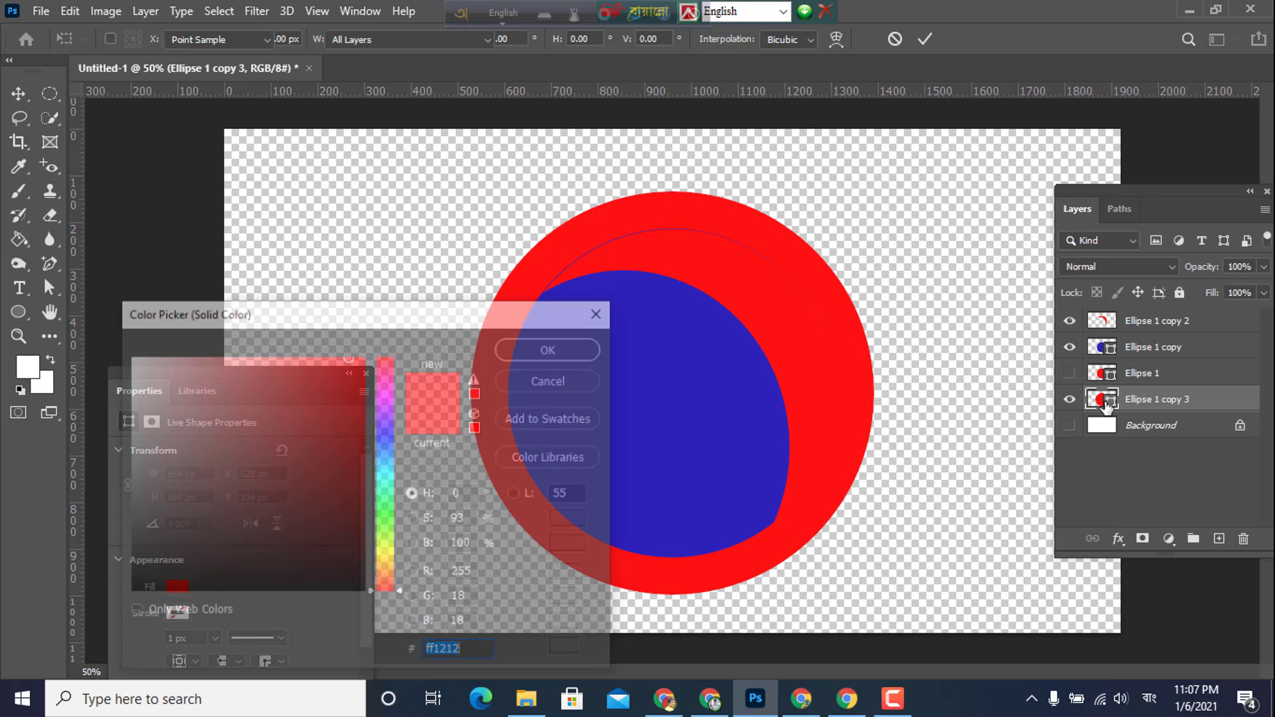
left_click_drag(257, 524, 139, 457)
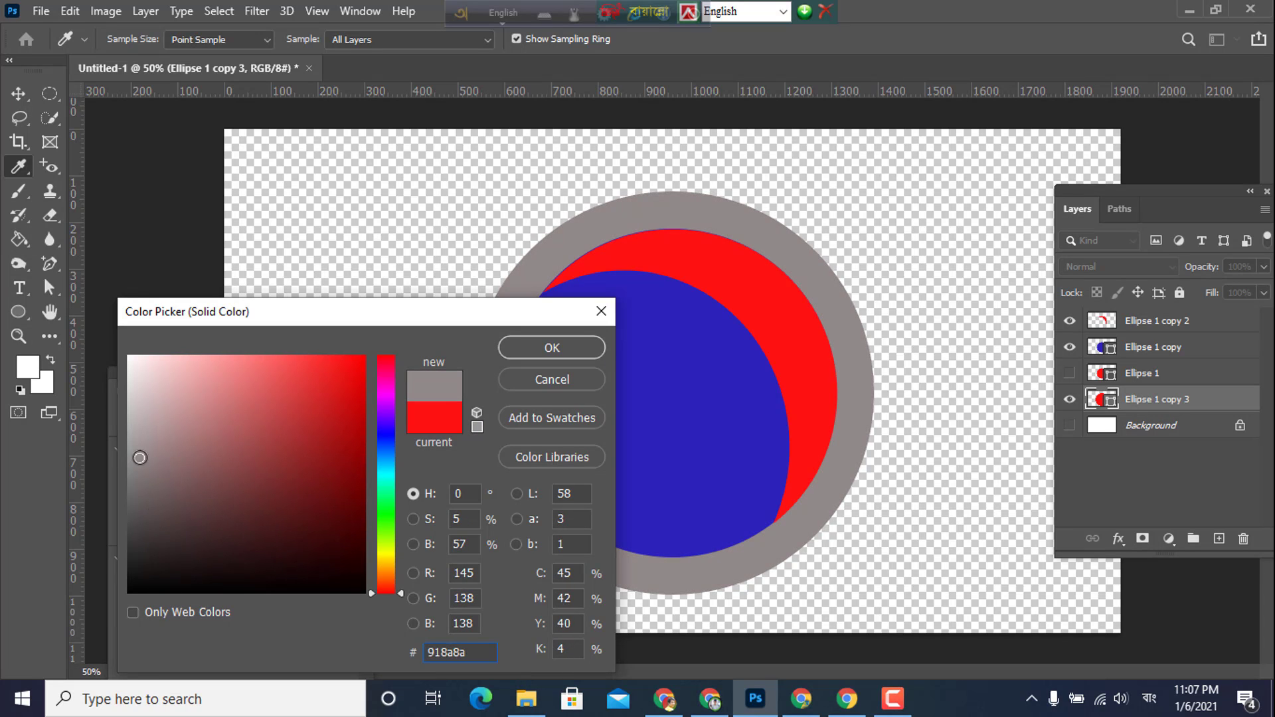
left_click(551, 347)
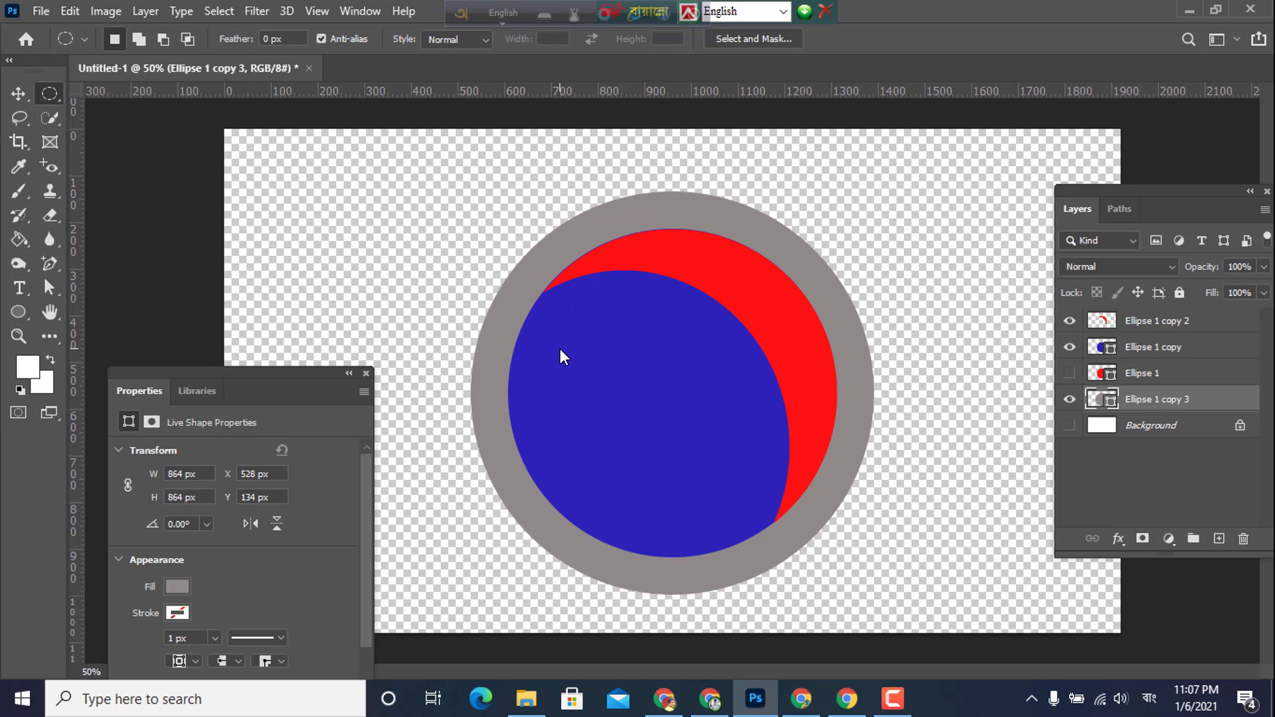
- Duplicate the large gray circle, move the copy above all other layers and scale it about its center to about 558 px
left_click(14, 88)
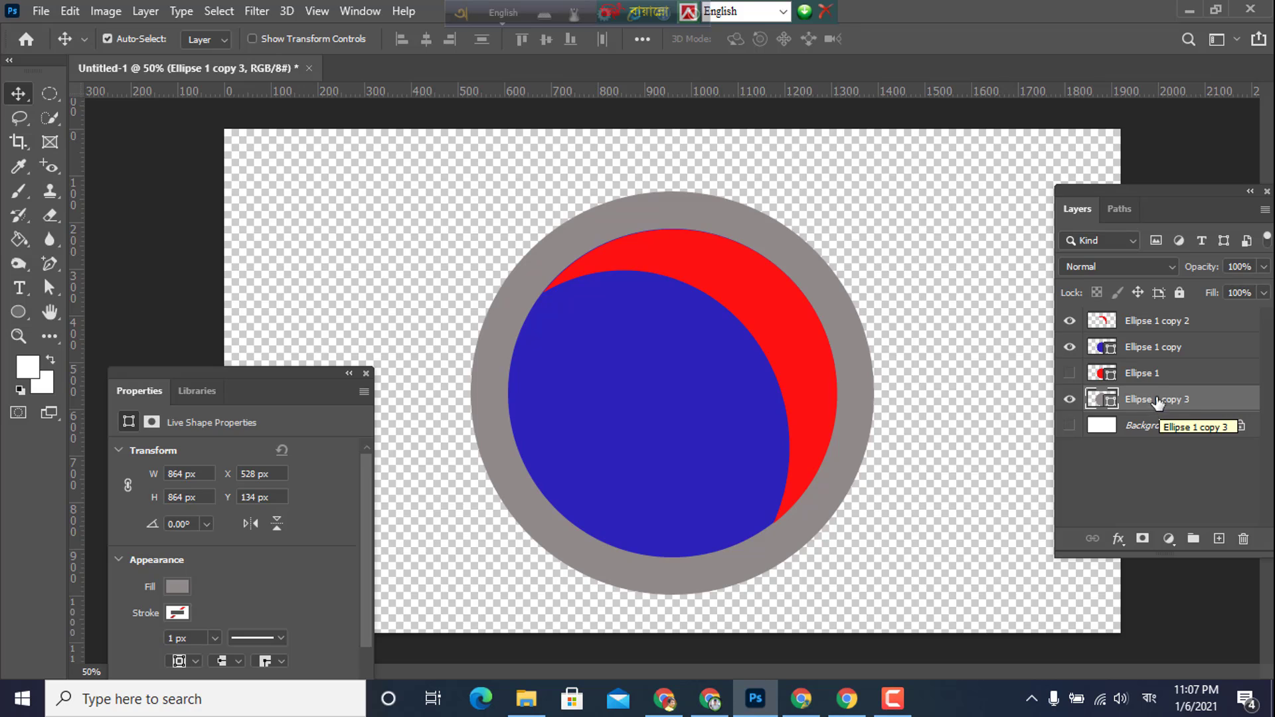
left_click_drag(1149, 375, 1218, 536)
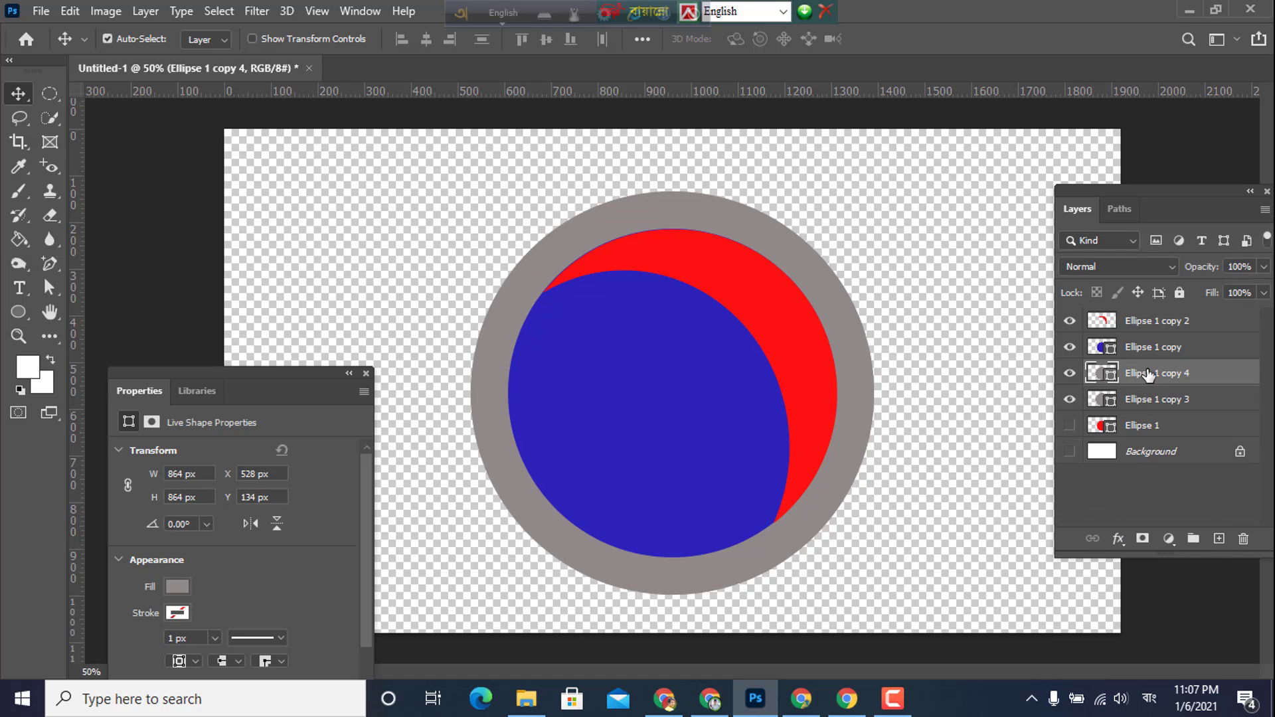
left_click_drag(1148, 374, 1140, 311)
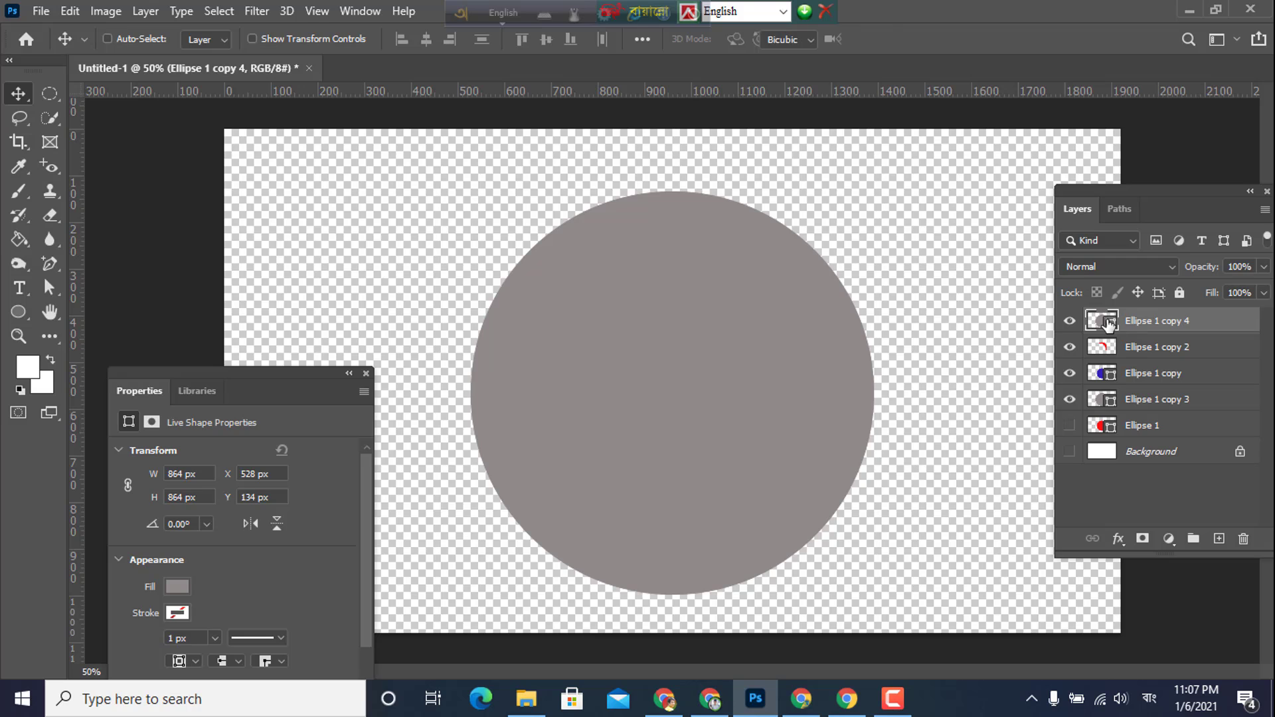
key("ctrl+t")
left_click_drag(876, 593, 792, 536)
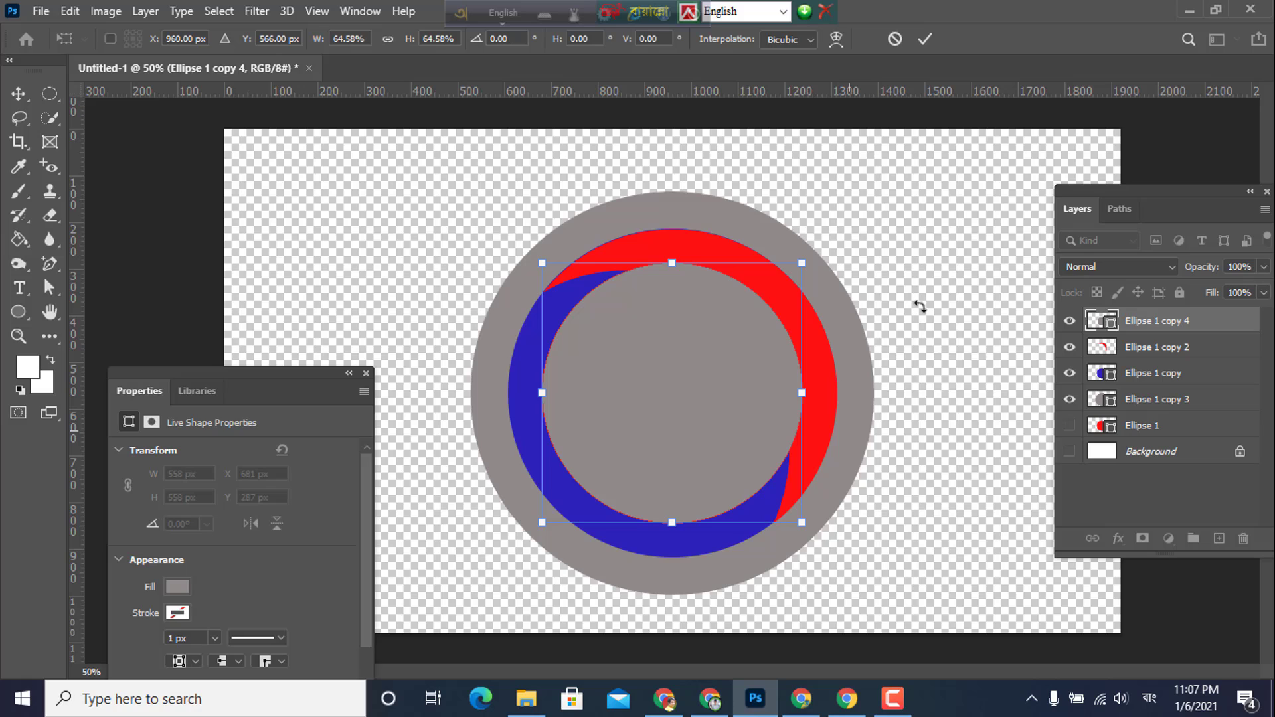
left_click(926, 39)
- Duplicate the 558 px gray circle and scale the copy about its center to about 514 px
left_click_drag(1158, 325, 1218, 538)
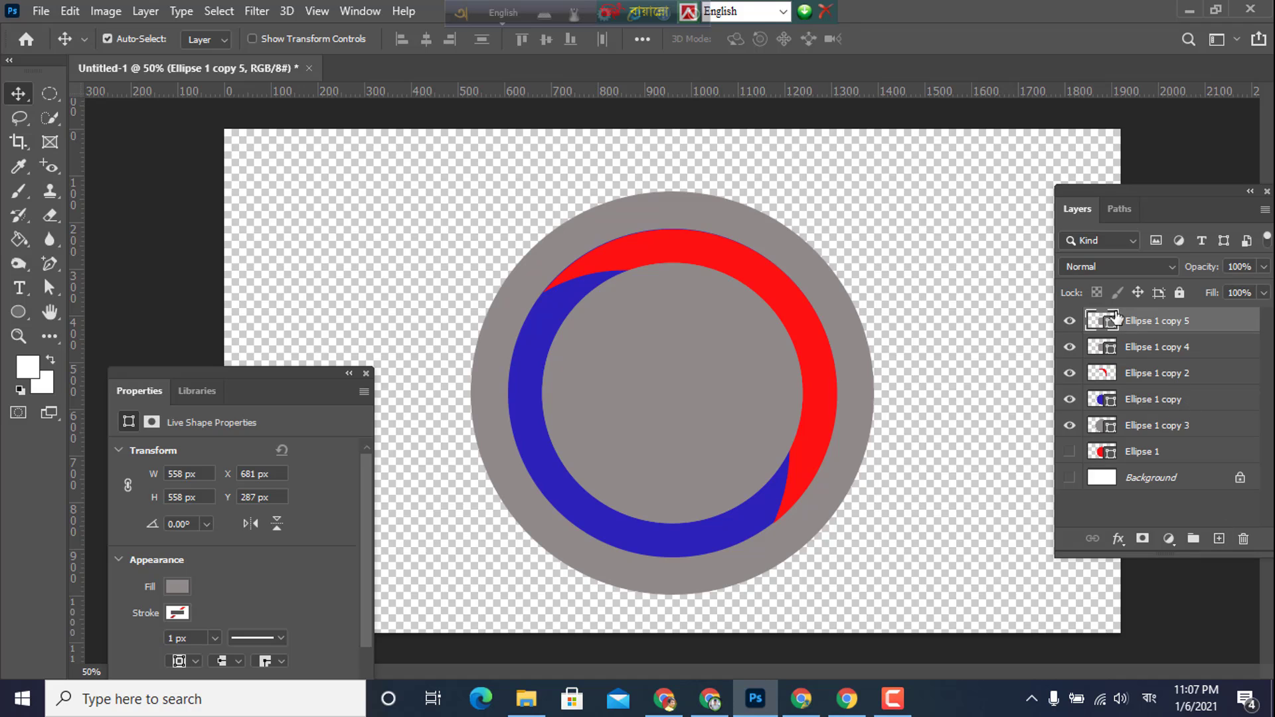
key("ctrl+t")
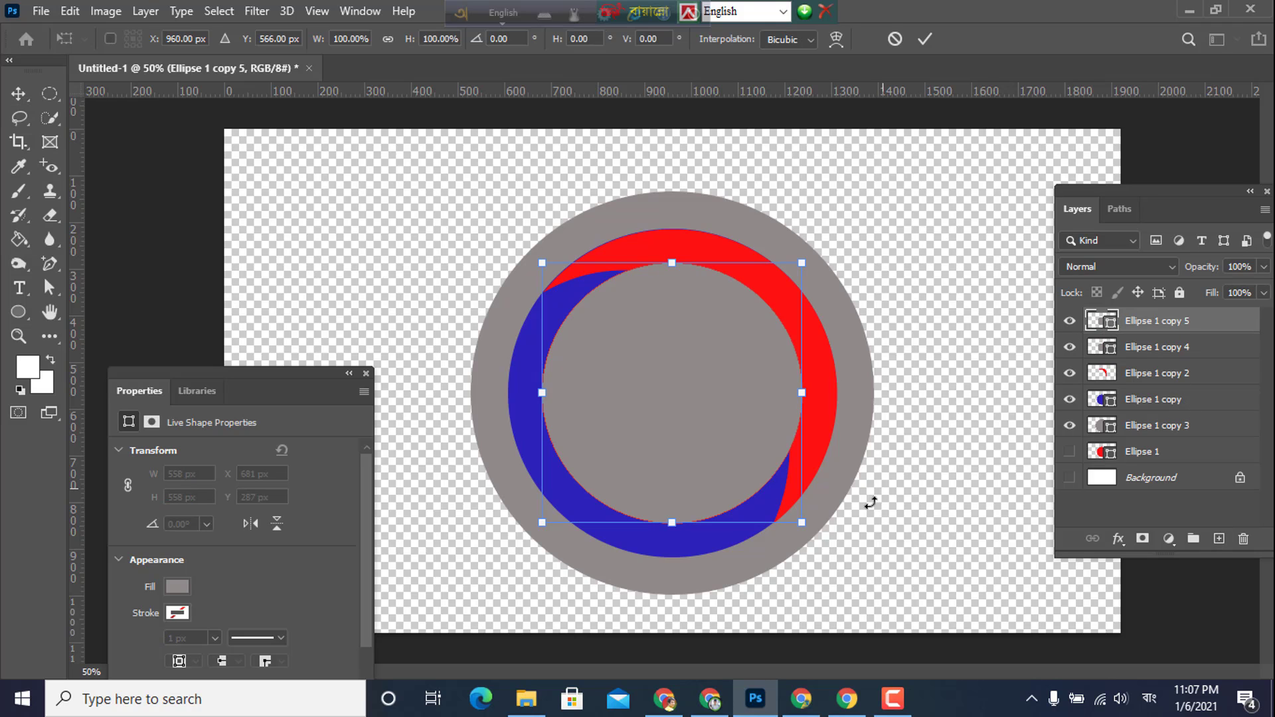
mouse_move(781, 513)
left_mouse_down()
mouse_move(748, 486)
mouse_move(772, 529)
left_mouse_up()
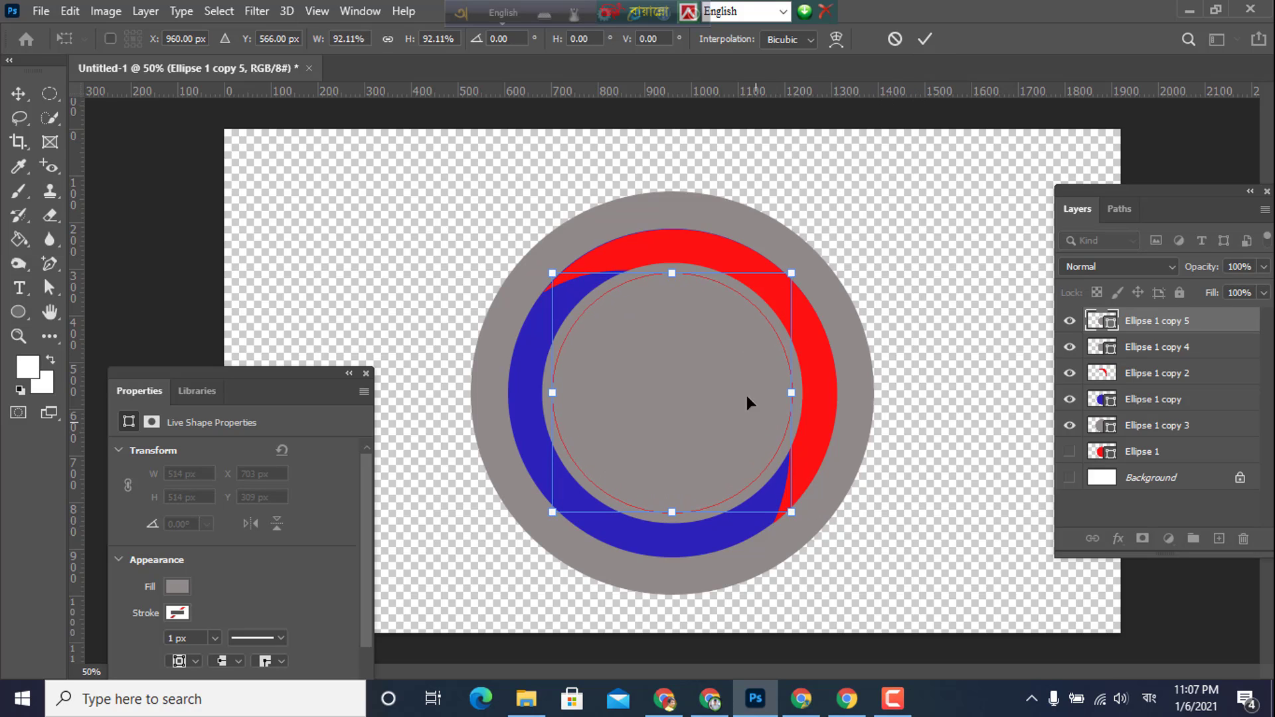
- Fill the innermost circle on Ellipse 1 copy 5 with a very pale pink
double_click(1105, 326)
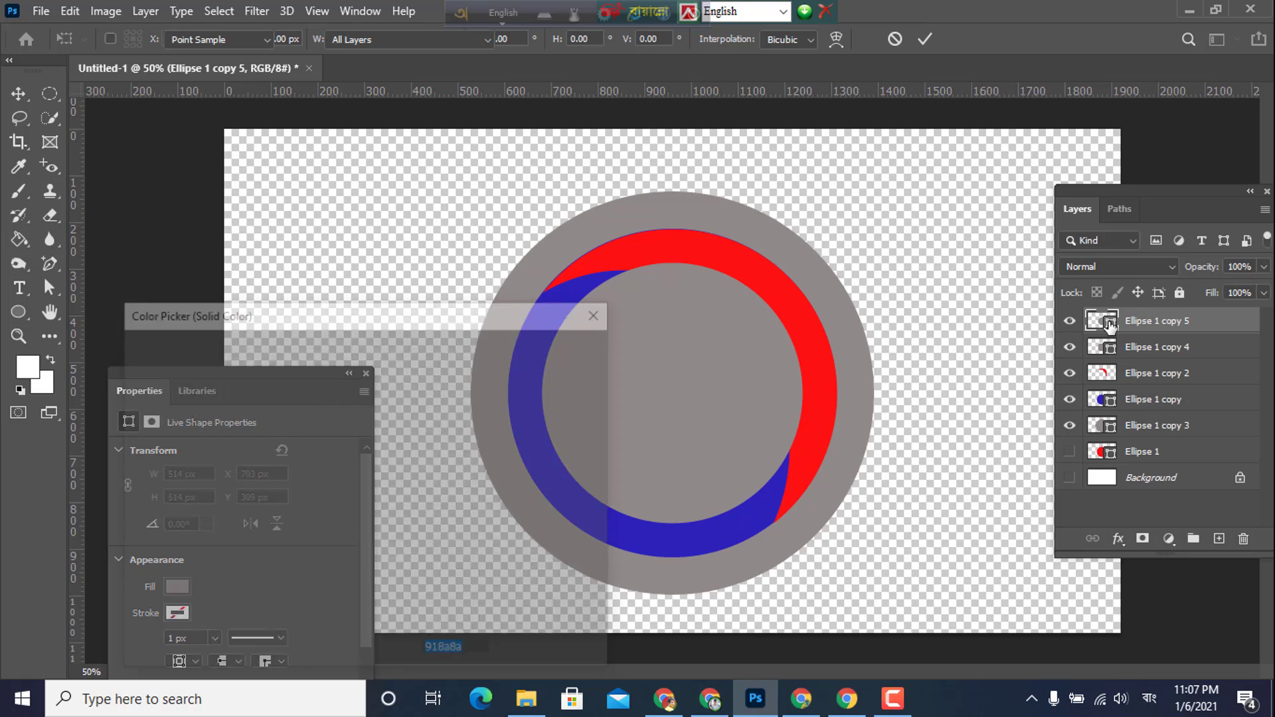
left_click(717, 249)
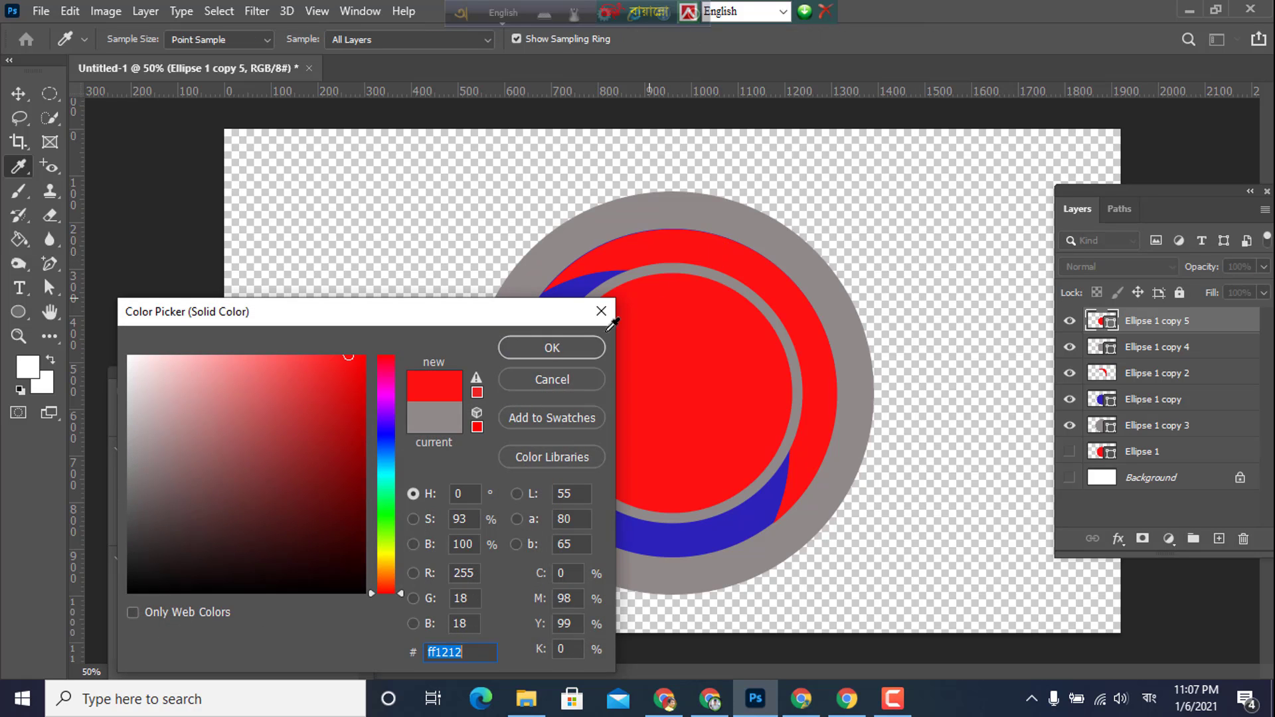
left_click_drag(243, 382, 141, 361)
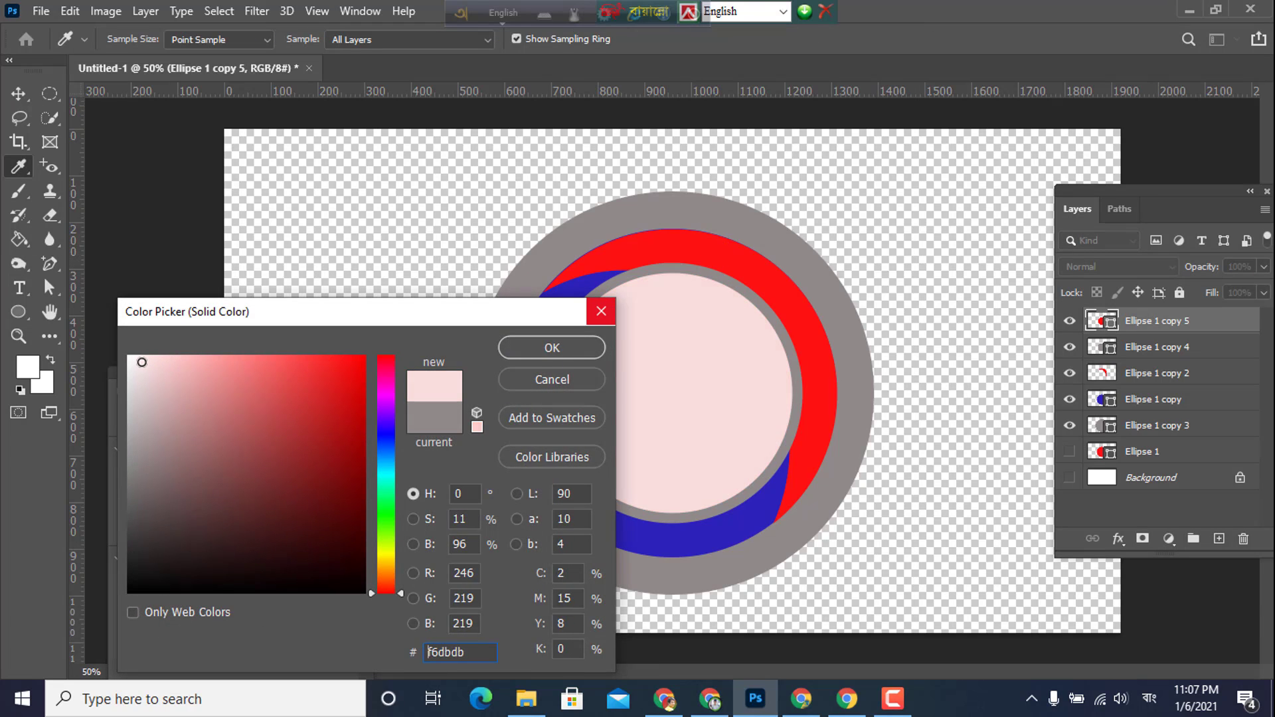
left_click(545, 348)
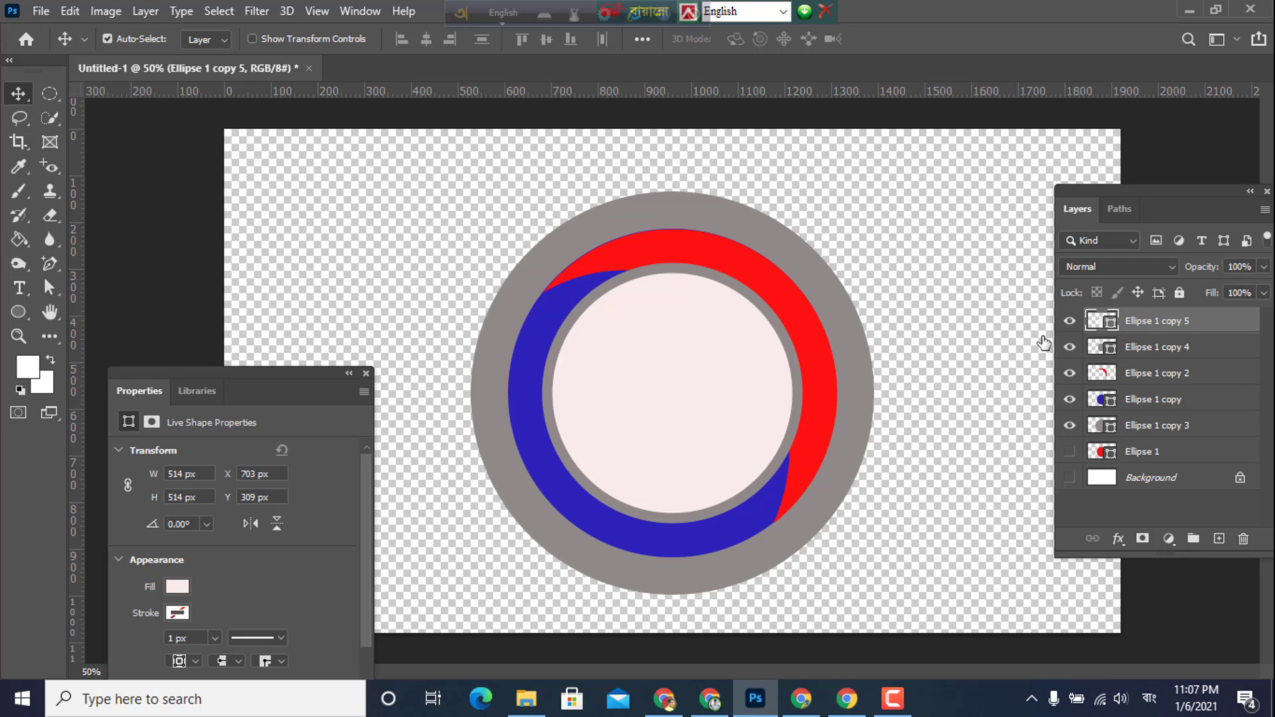
- Place the portrait photo from the Desktop folder as an embedded layer above the circles
left_click(40, 12)
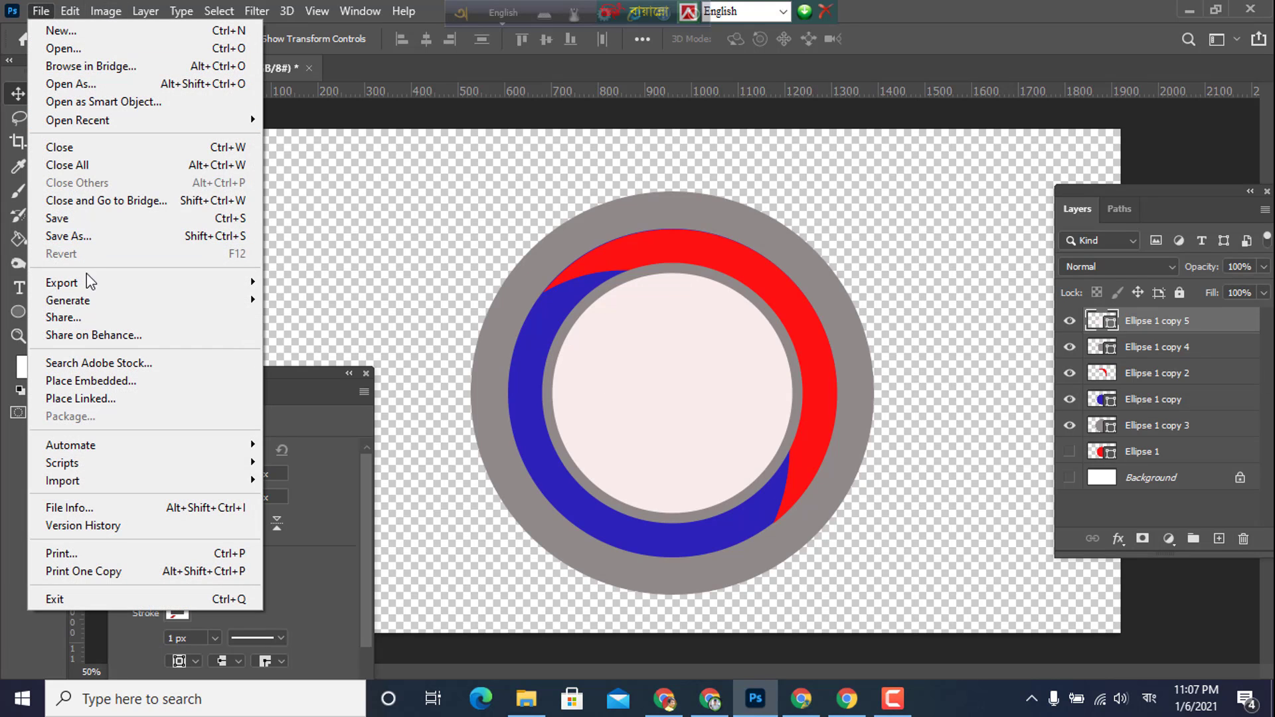
left_click(85, 377)
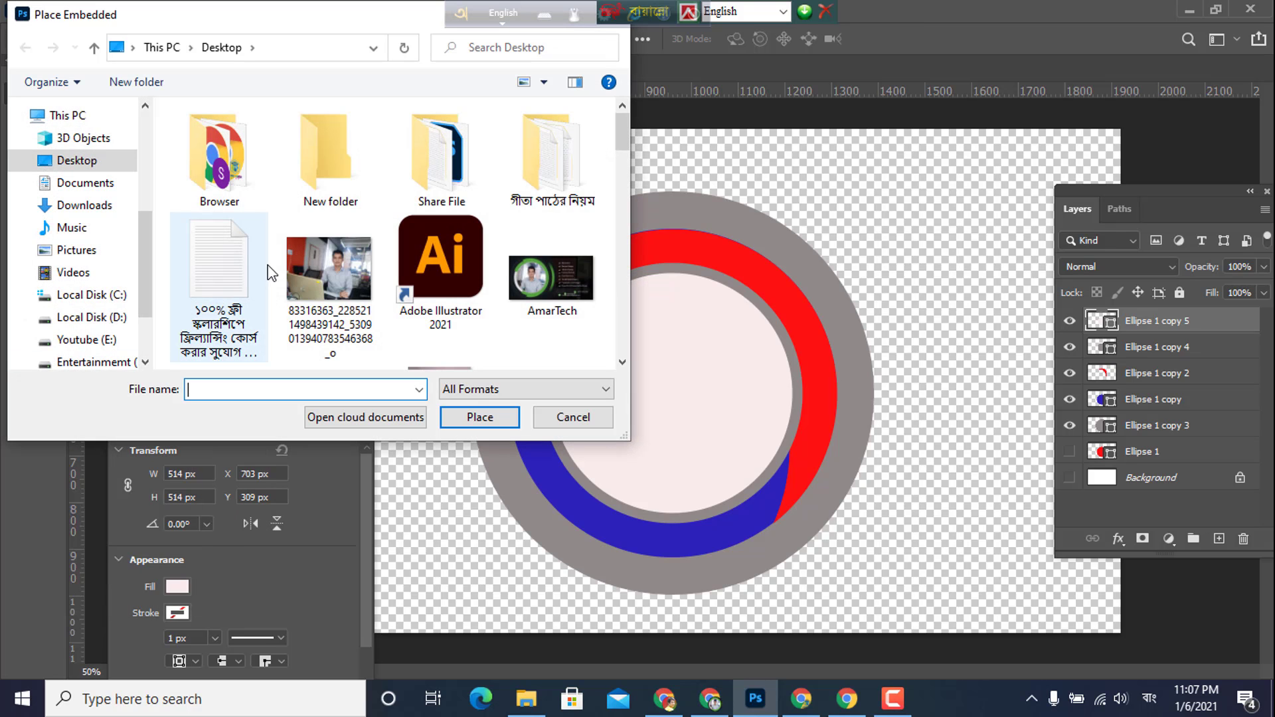
left_click(324, 282)
left_click(473, 416)
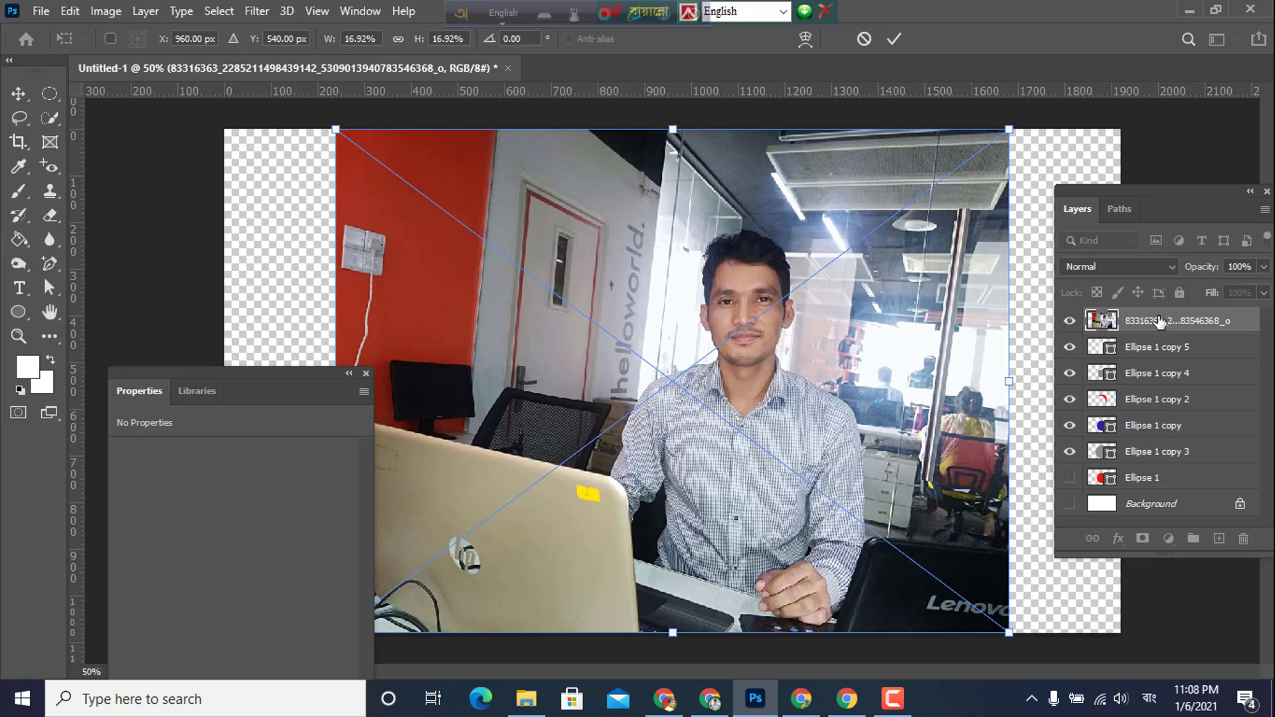
left_click_drag(1159, 323, 1144, 349)
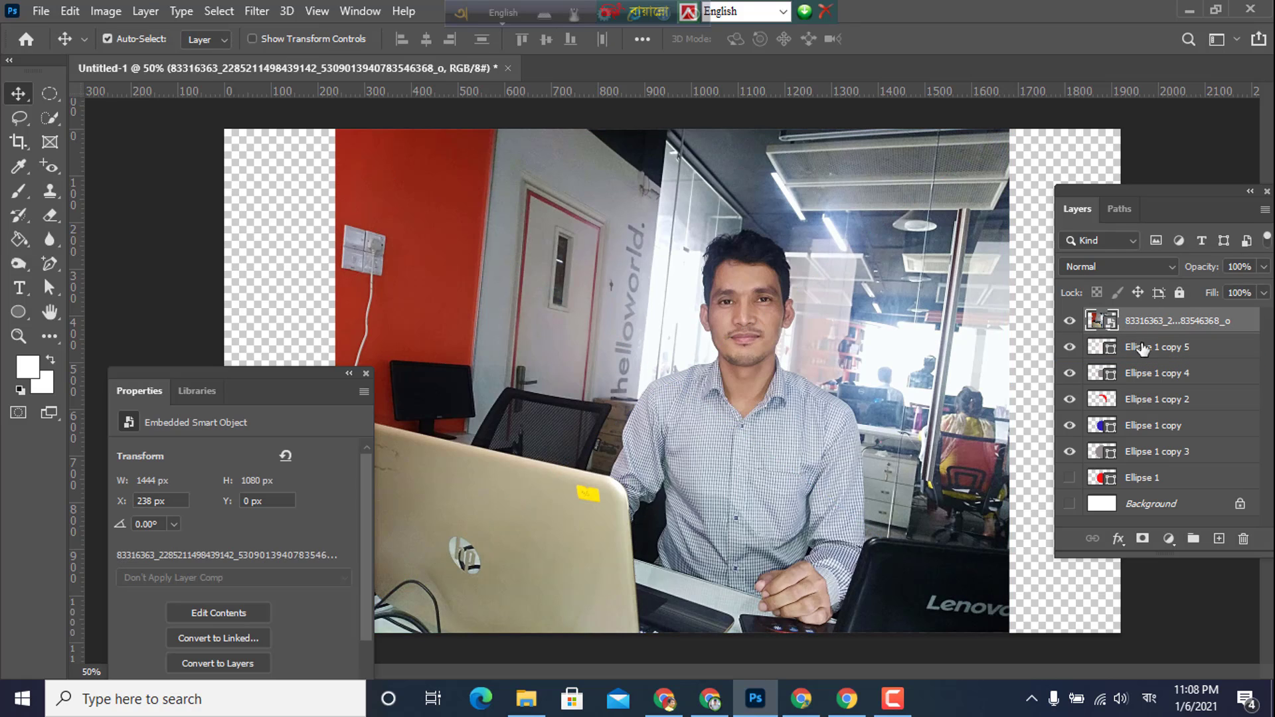
- Clip the photo to the innermost circle and move it so the man's face is centered, at about X 80, Y 98 px
right_click(1141, 322)
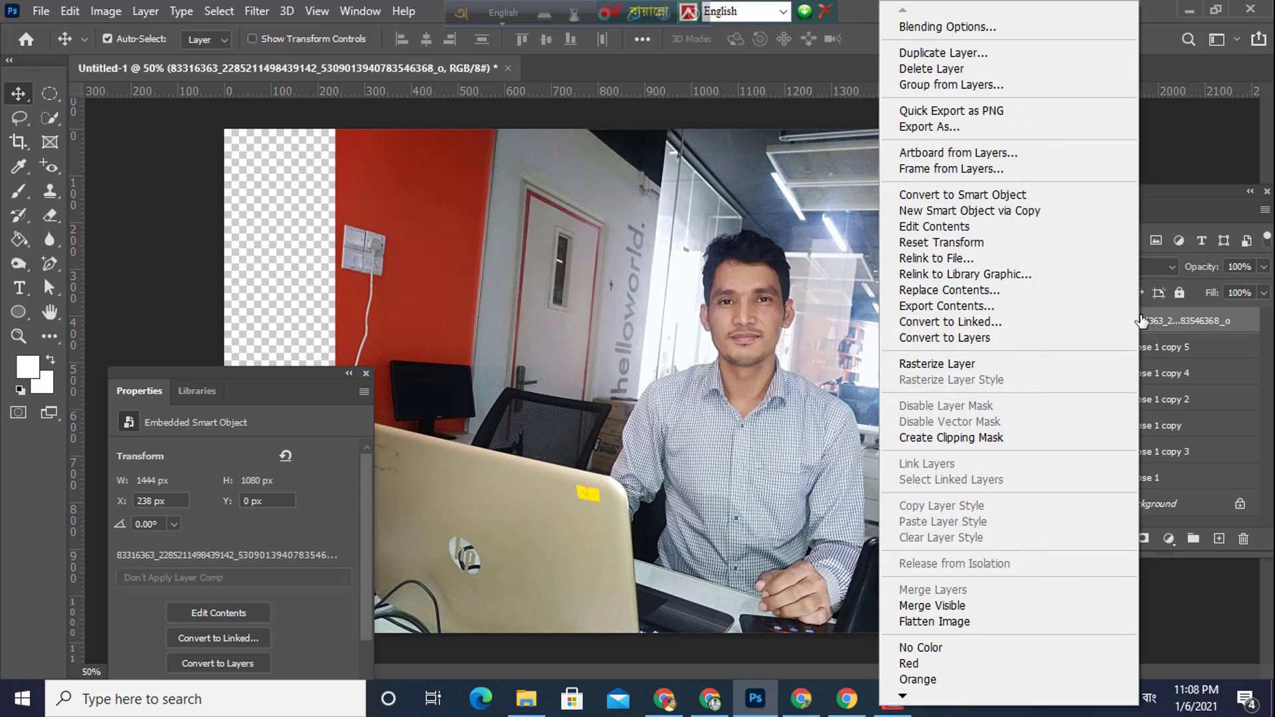
left_click(937, 437)
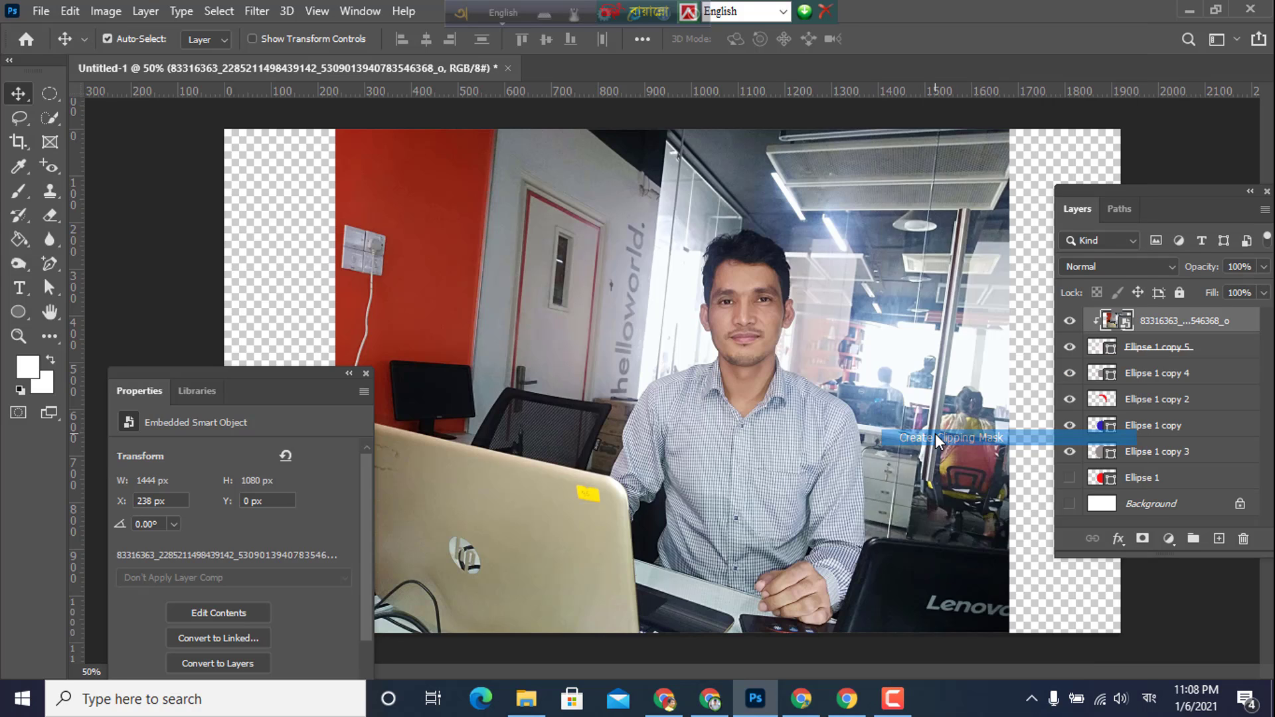
left_click_drag(691, 390, 612, 427)
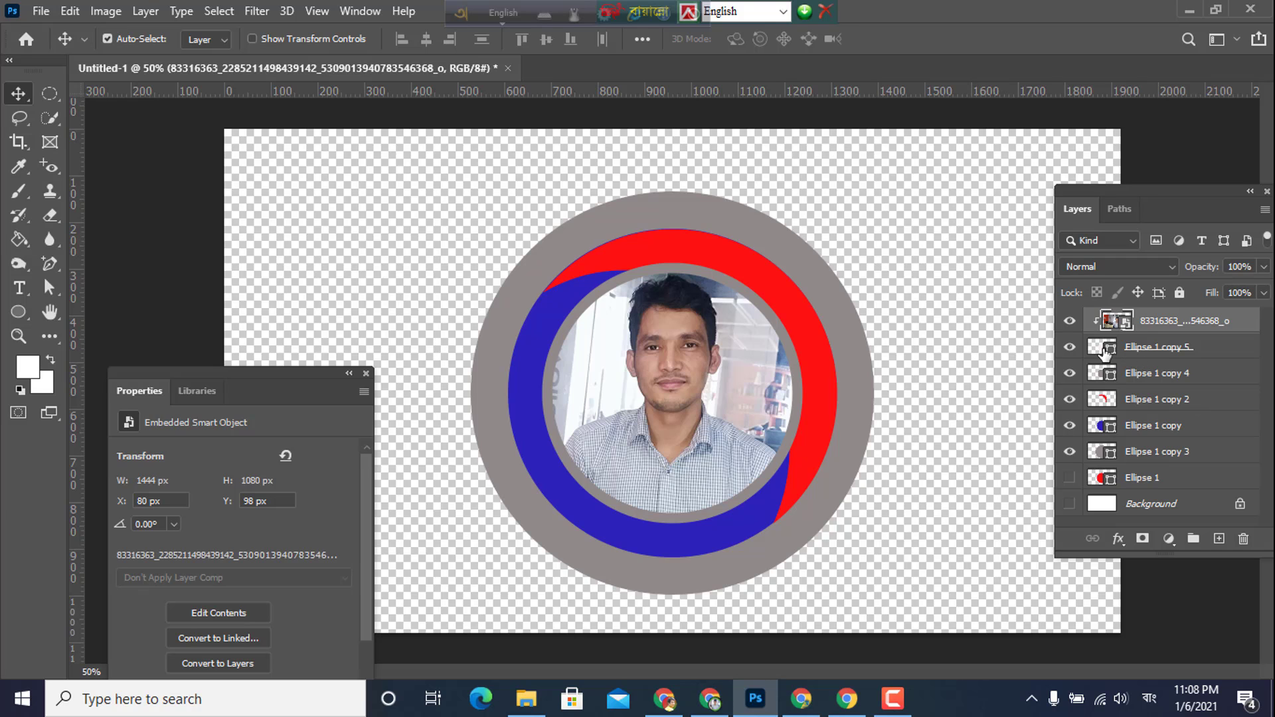
- Recolor the ring around the photo, on Ellipse 1 copy 4, to off-white
double_click(1105, 383)
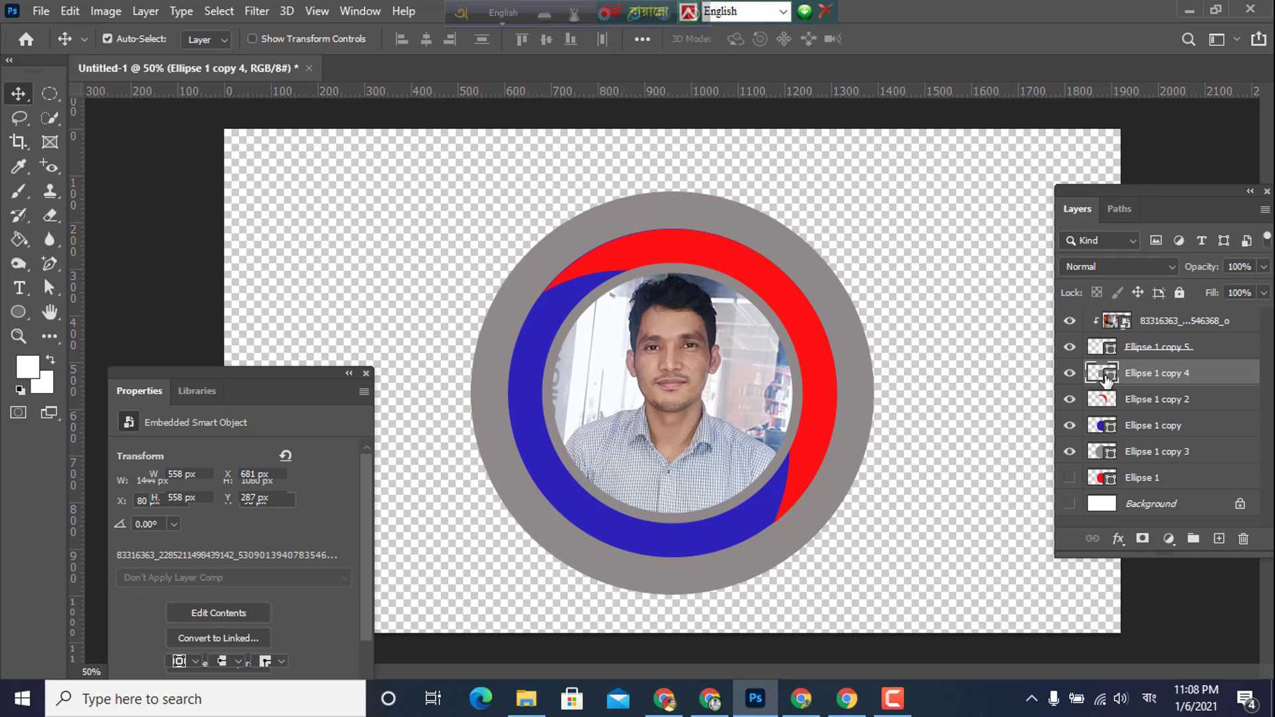
mouse_move(223, 392)
left_mouse_down()
mouse_move(199, 413)
mouse_move(143, 392)
mouse_move(129, 368)
left_mouse_up()
left_click(538, 346)
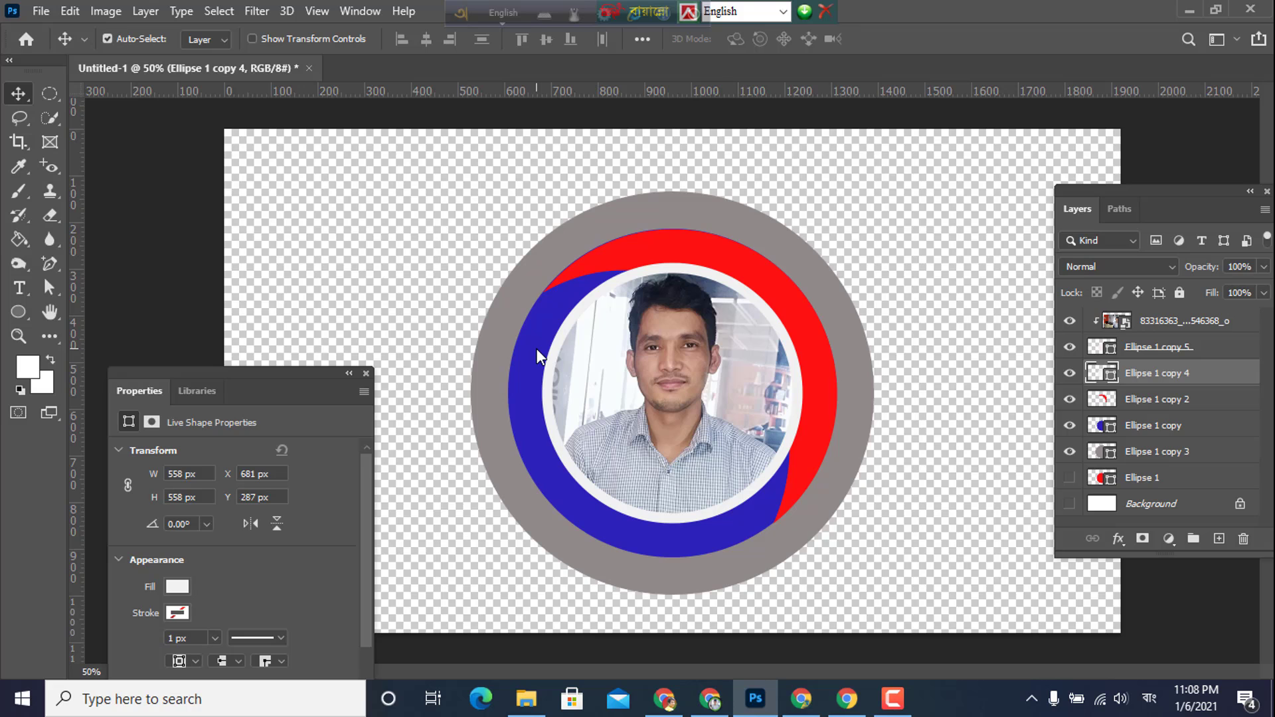
- Recolor the large outer circle on Ellipse 1 copy 3 to light gray (efefef)
left_click(855, 413)
double_click(1102, 455)
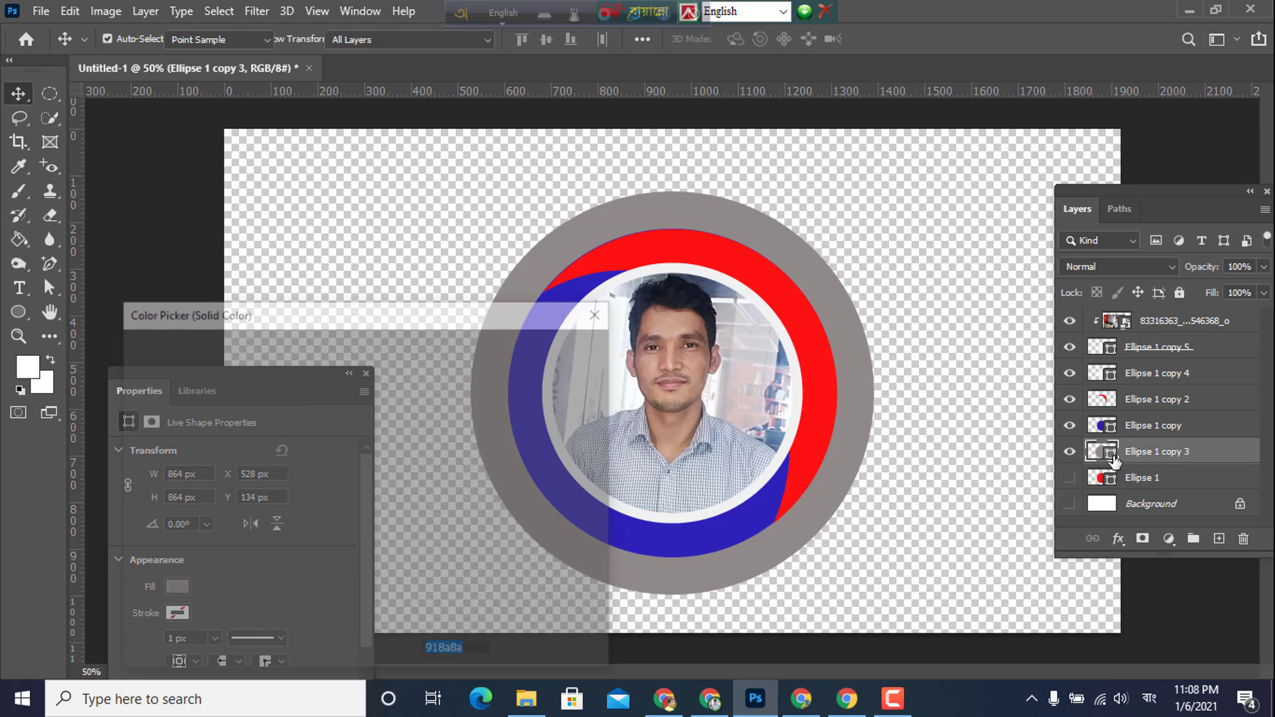
left_click(197, 397)
mouse_move(197, 396)
left_mouse_down()
mouse_move(187, 392)
mouse_move(159, 458)
mouse_move(123, 498)
mouse_move(90, 336)
mouse_move(94, 366)
left_mouse_up()
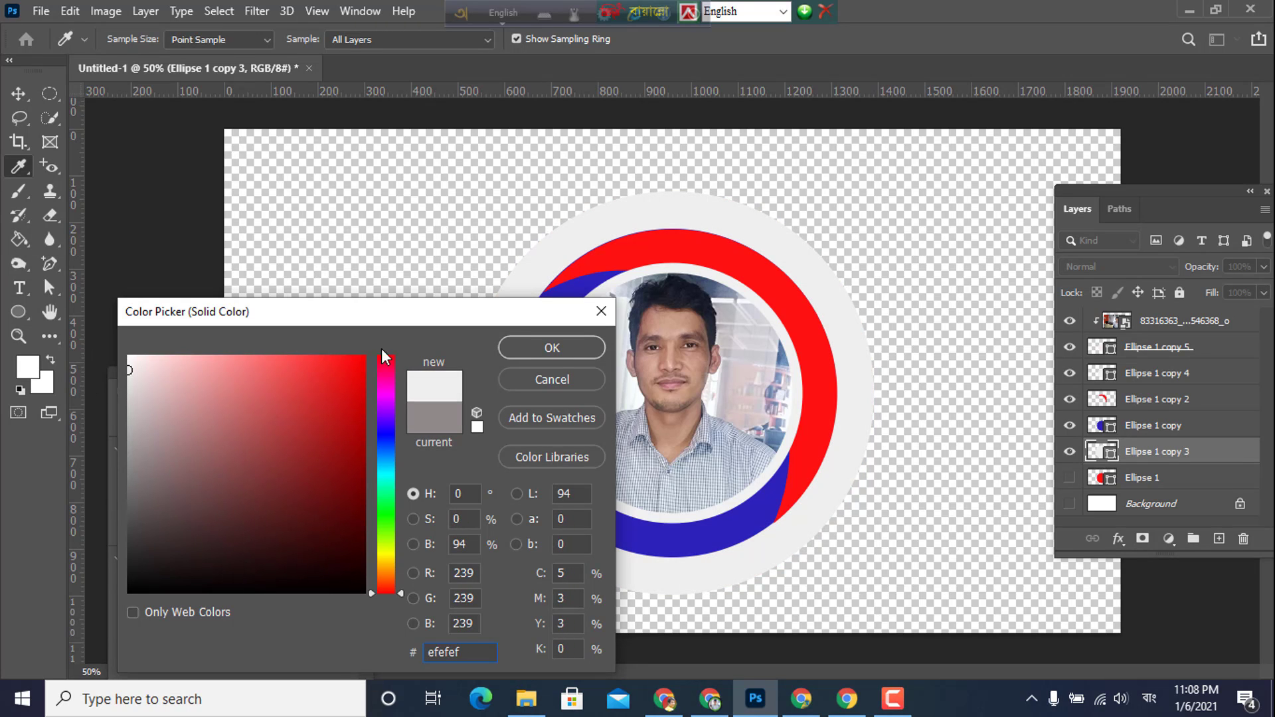
left_click(549, 348)
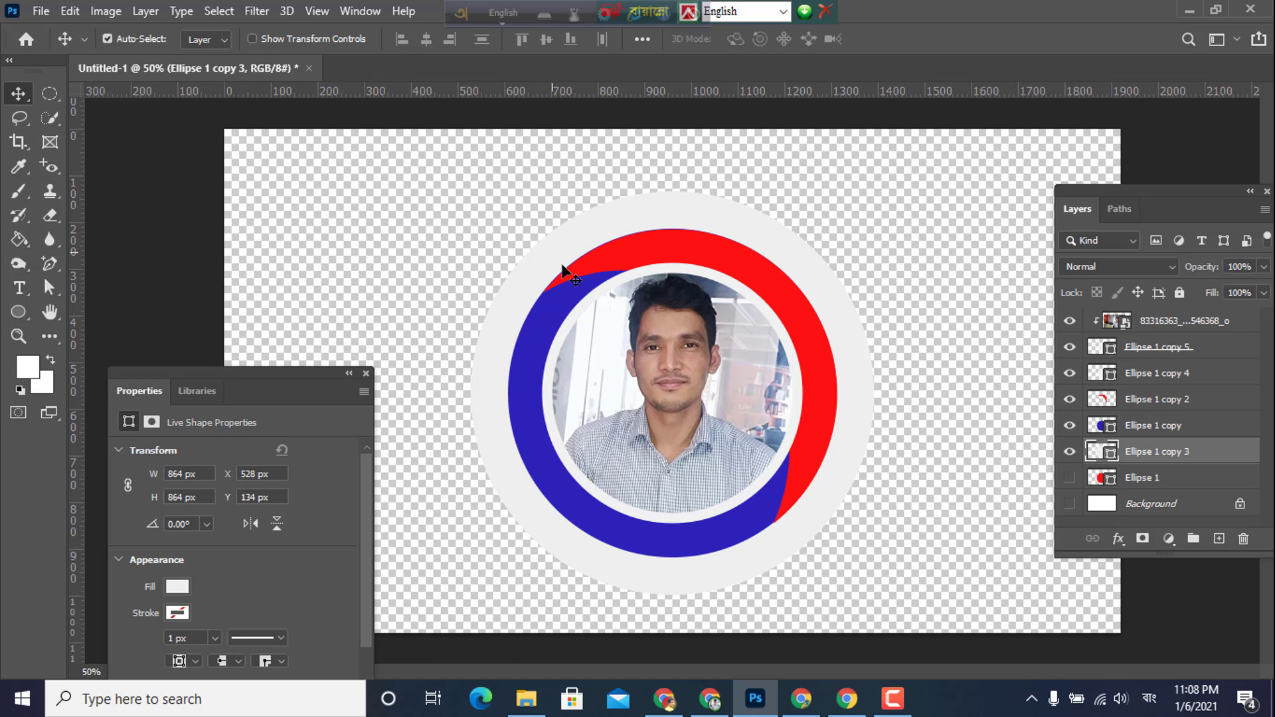
- Duplicate the Ellipse 1 copy 3 layer and enlarge the lower original circle about its center to about 1110 px
left_click_drag(1138, 455, 1218, 538)
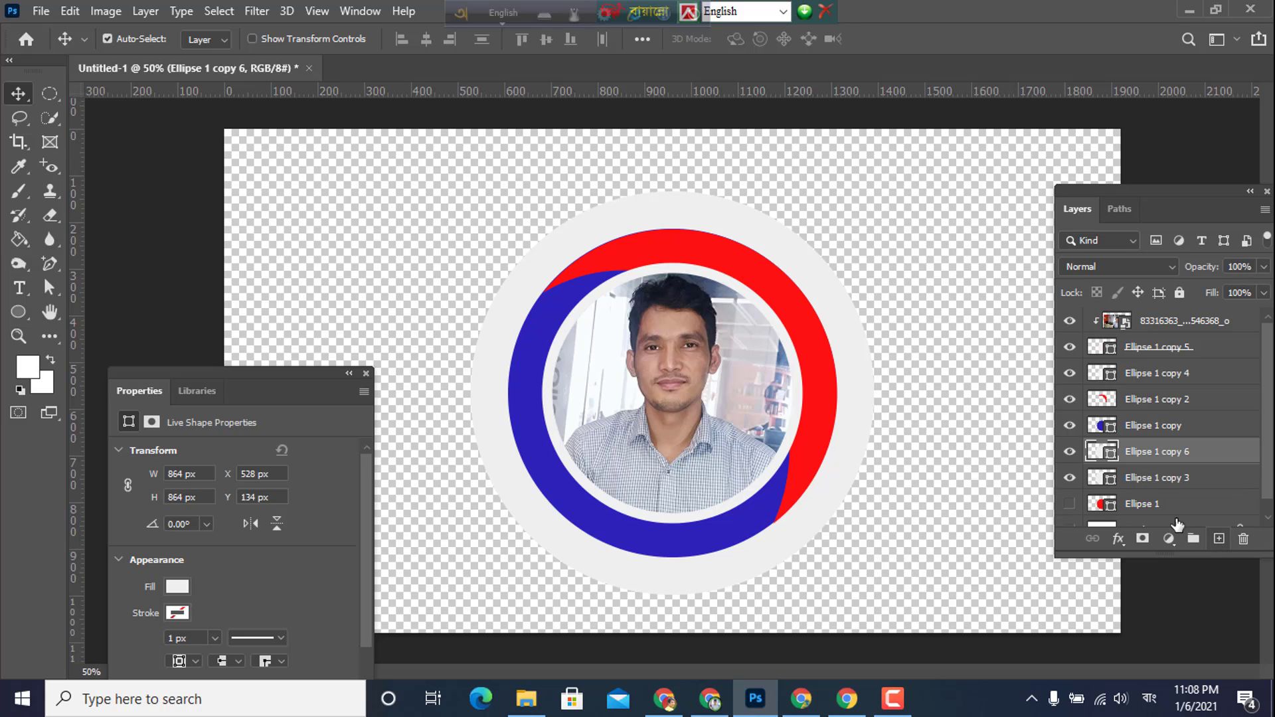
left_click(1115, 482)
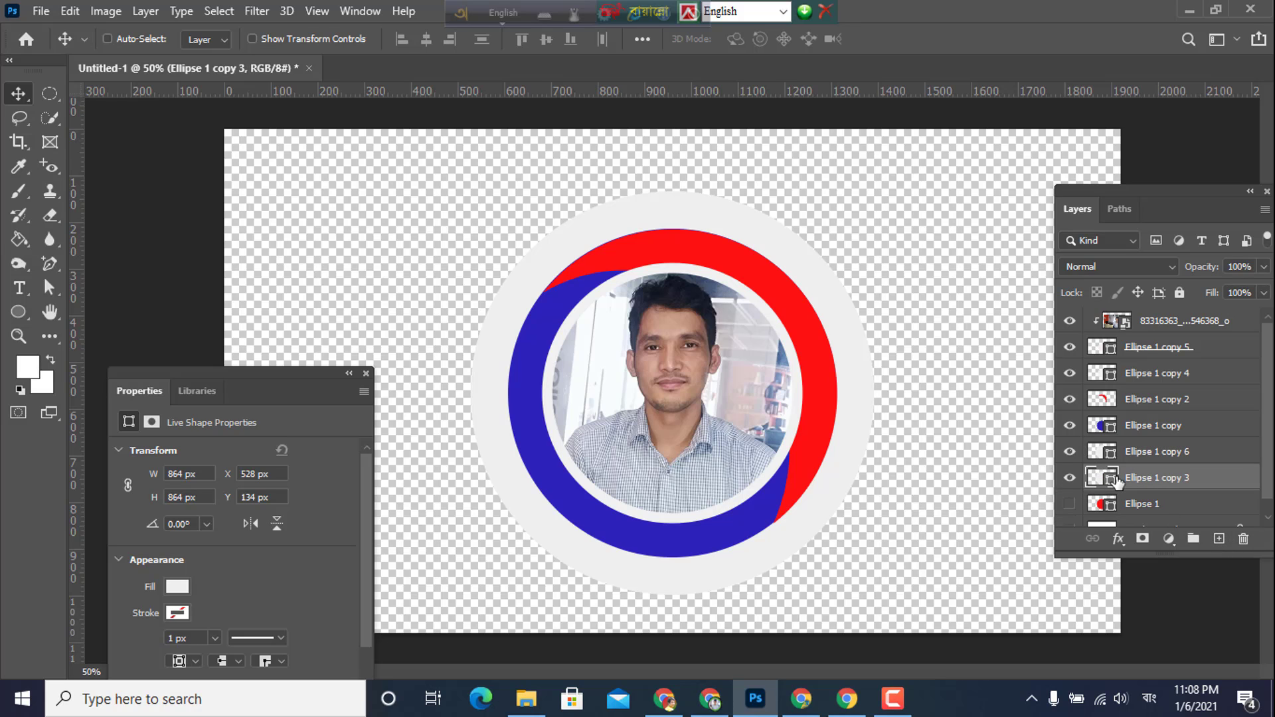
key("ctrl+t")
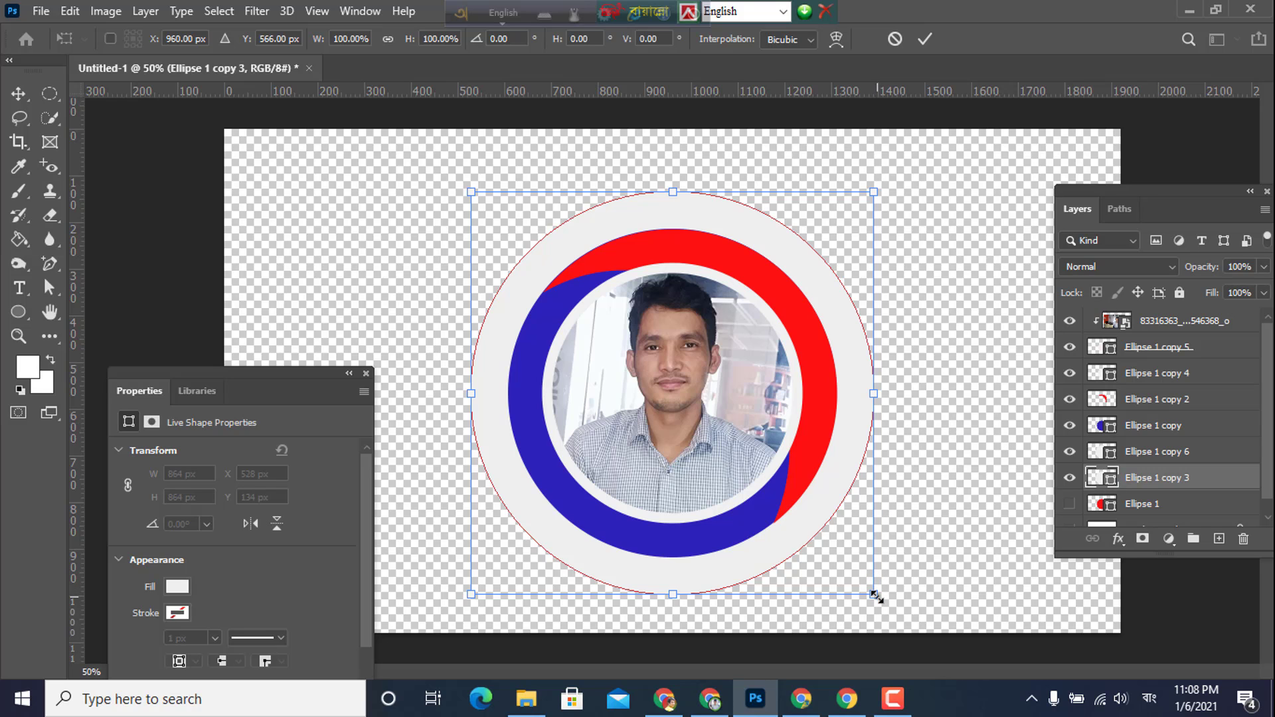
left_click_drag(875, 597, 932, 653)
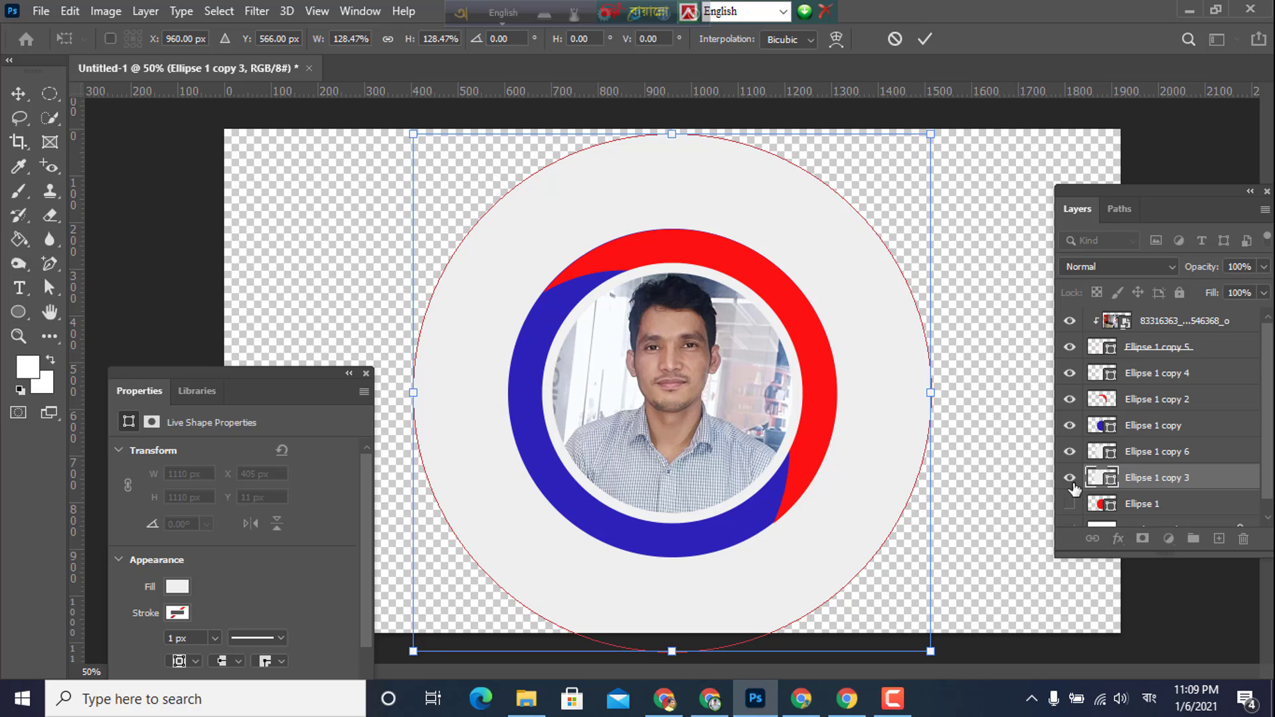
- Recolor the enlarged circle on Ellipse 1 copy 3 to grayish pink (c1b4b4)
double_click(1102, 477)
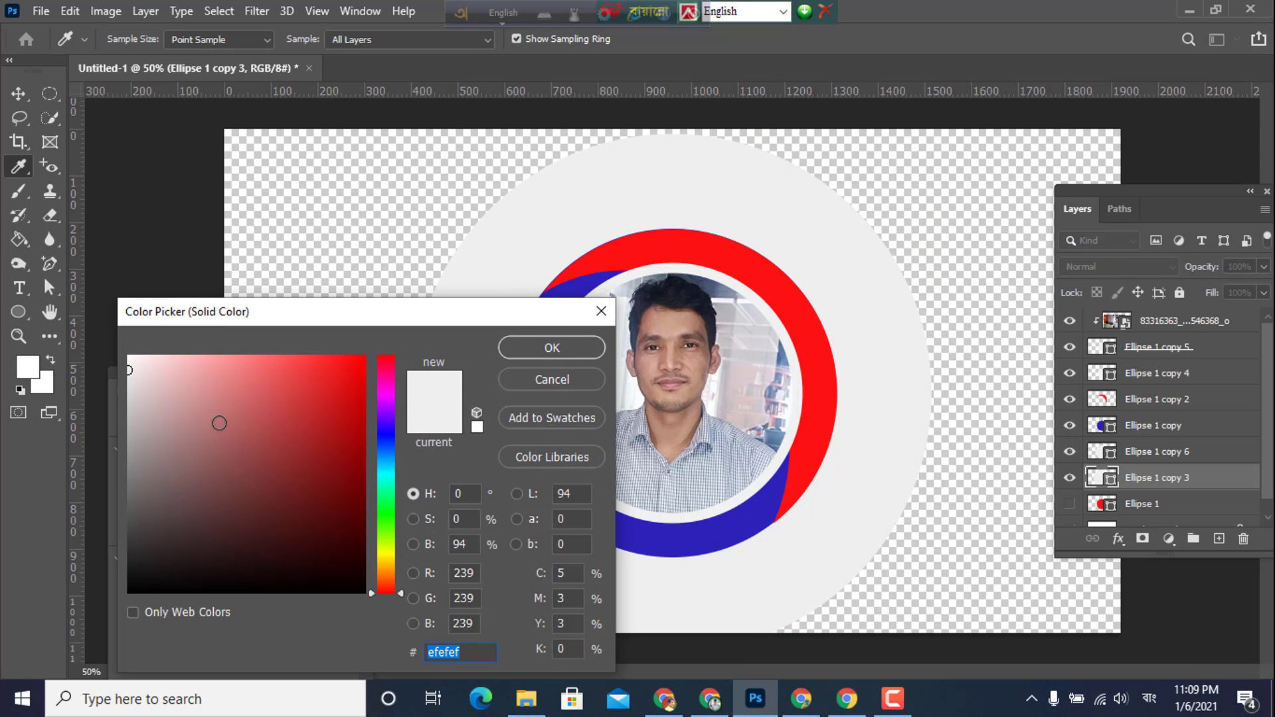
left_click_drag(129, 370, 143, 414)
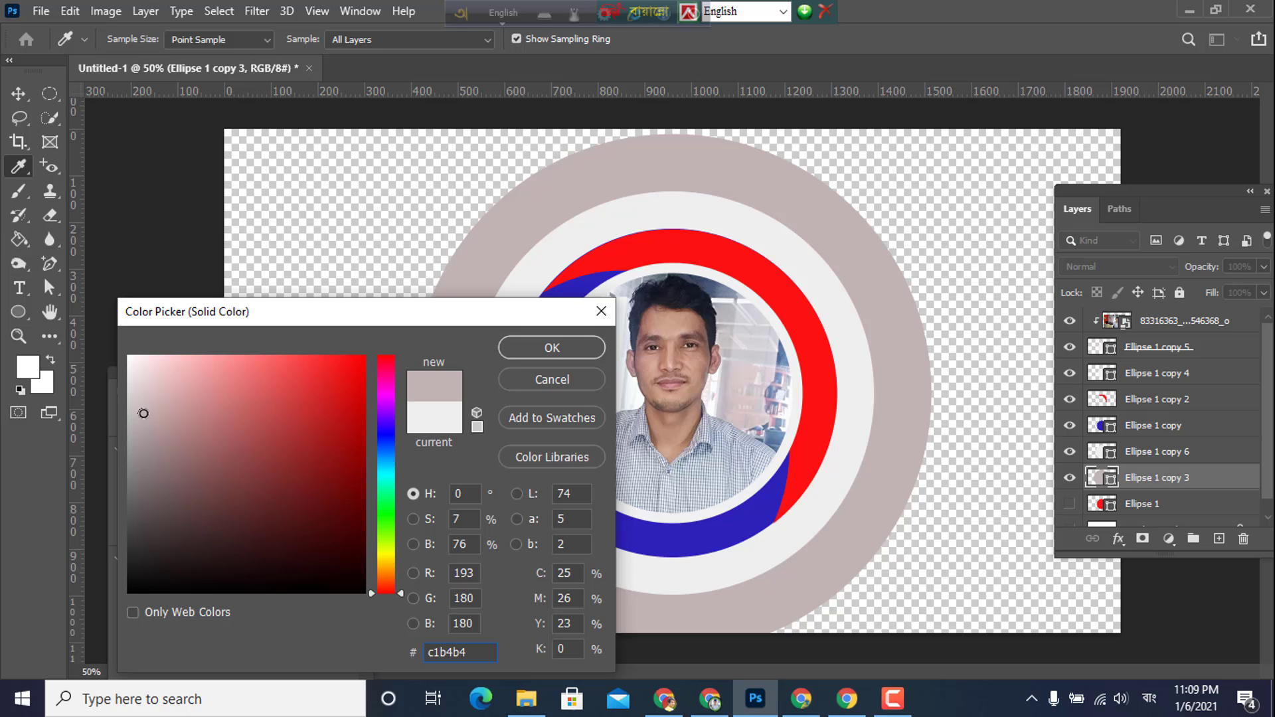
left_click(541, 346)
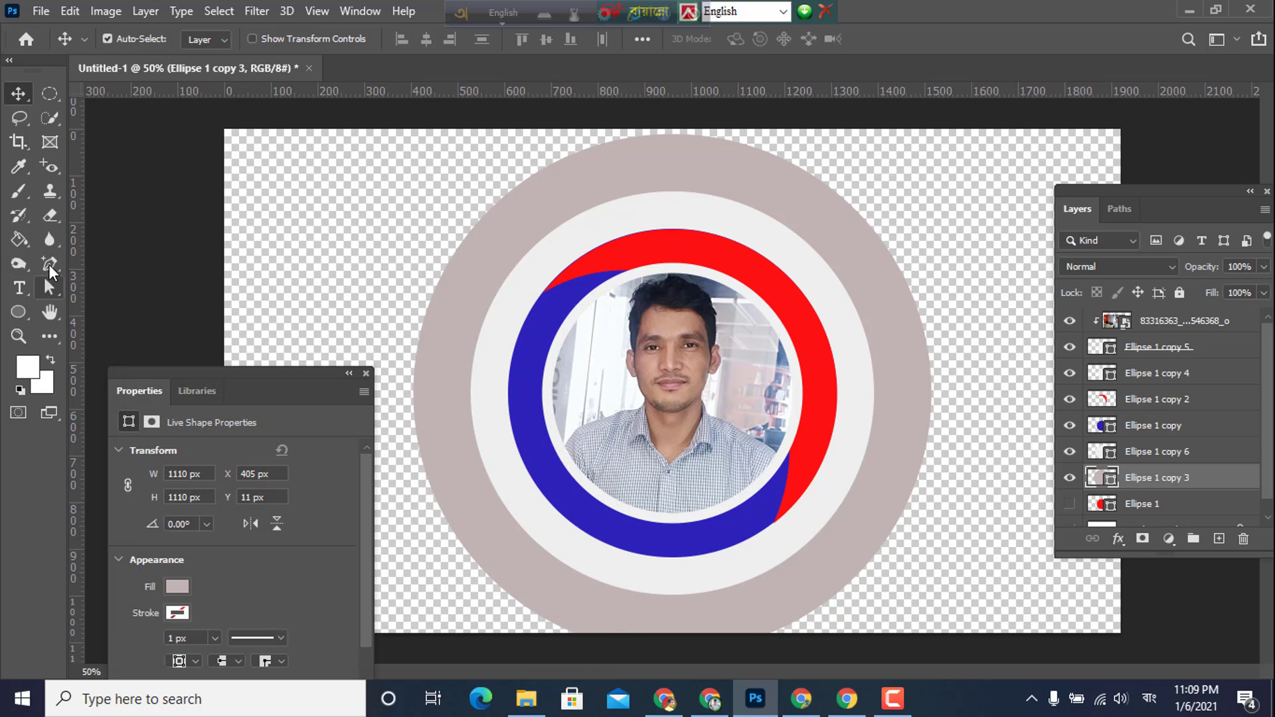
- Pull the left anchor point of the large outer circle out past the canvas's upper-left corner, converting the live shape to a regular path
left_click(50, 263)
left_click(50, 267)
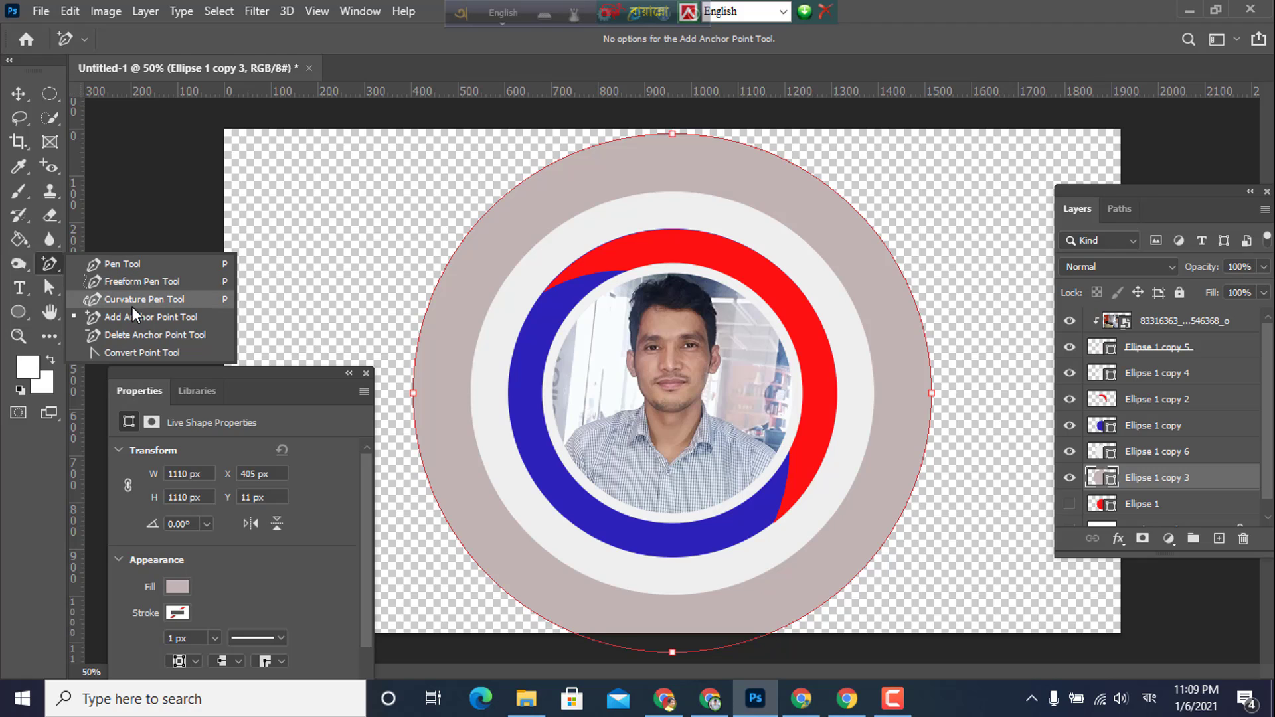
left_click(50, 287)
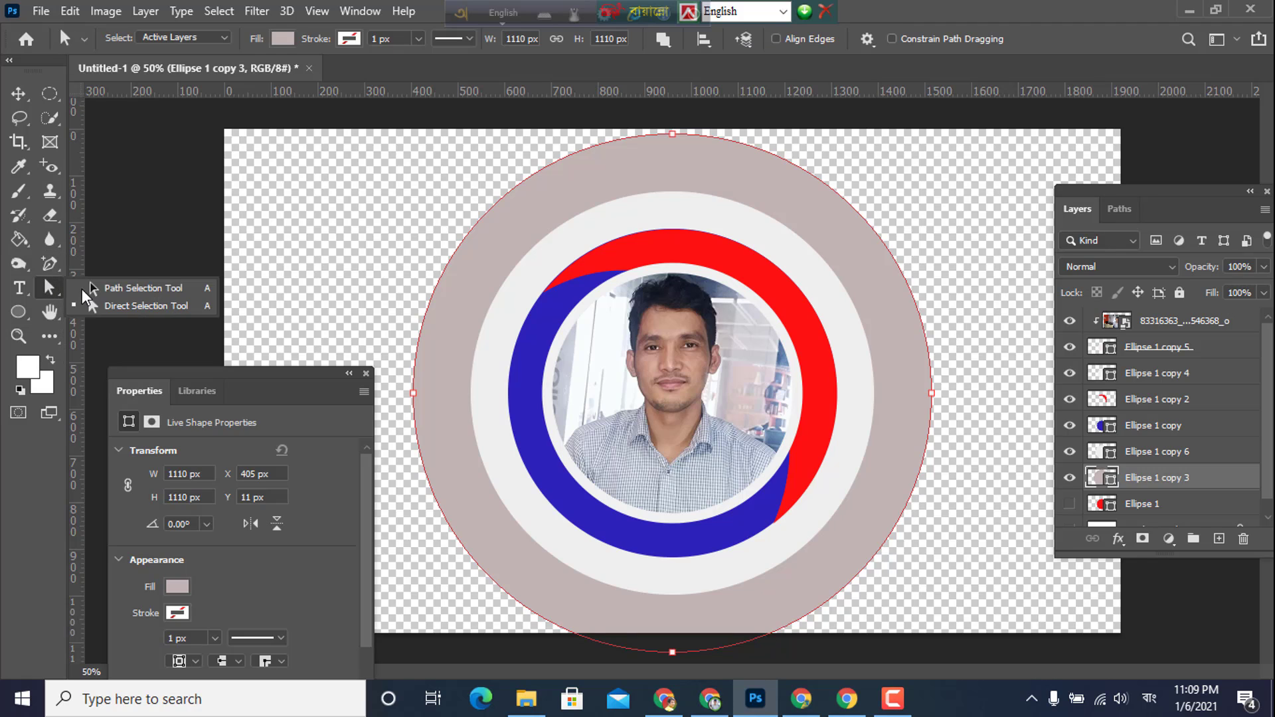
left_click(137, 304)
left_click_drag(414, 393, 174, 269)
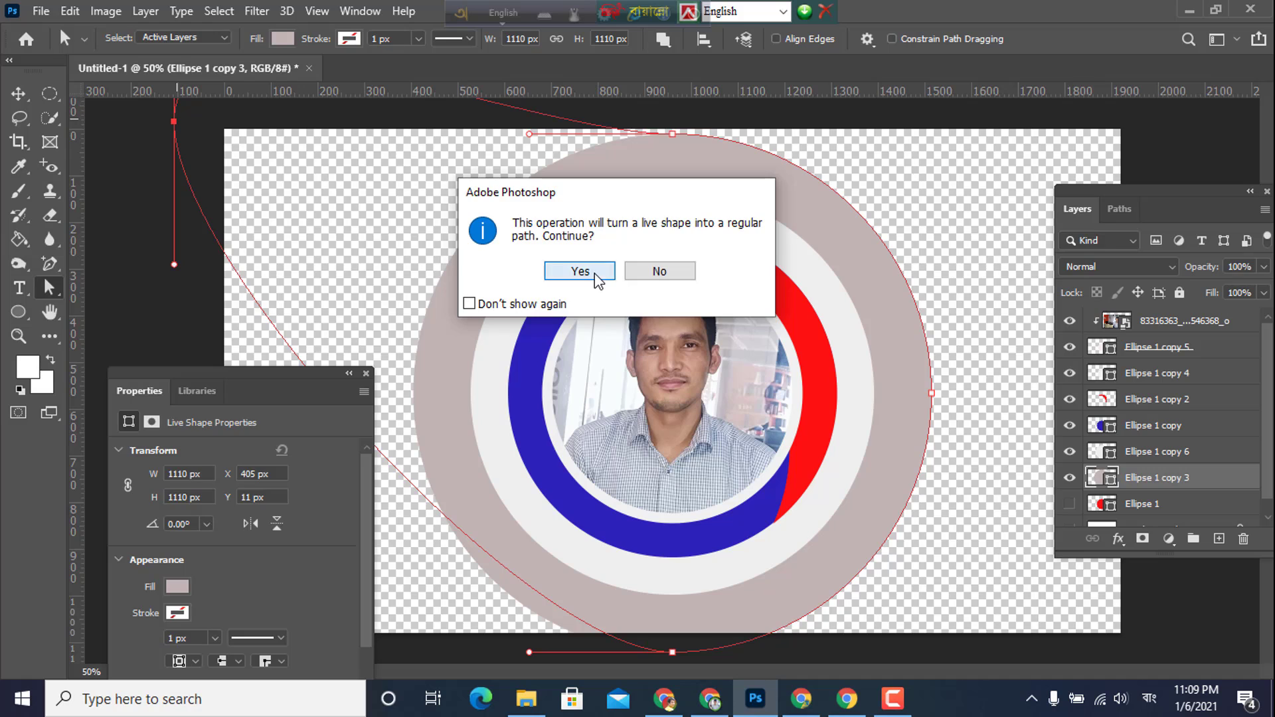
key("Return")
- Adjust the curve handles of the shape's upper-left and bottom anchor points to form a smooth teardrop, then finish path editing
left_click_drag(172, 259, 241, 243)
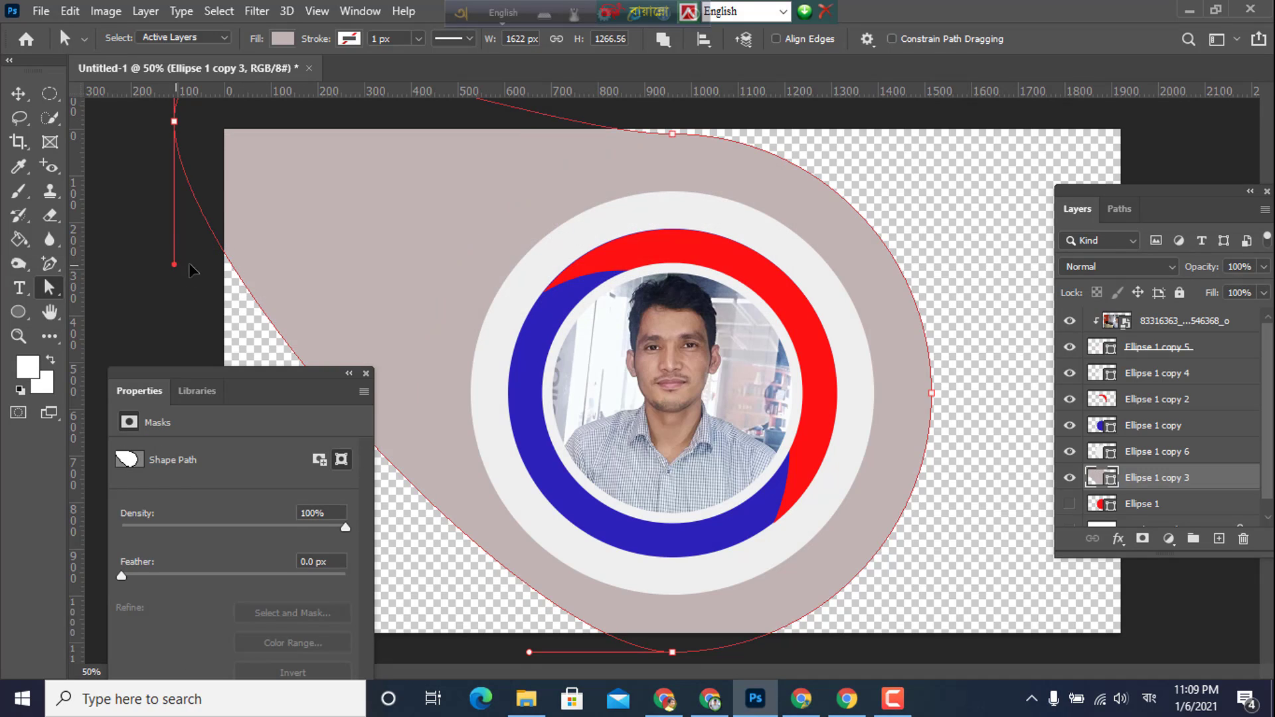
left_click_drag(175, 266, 326, 164)
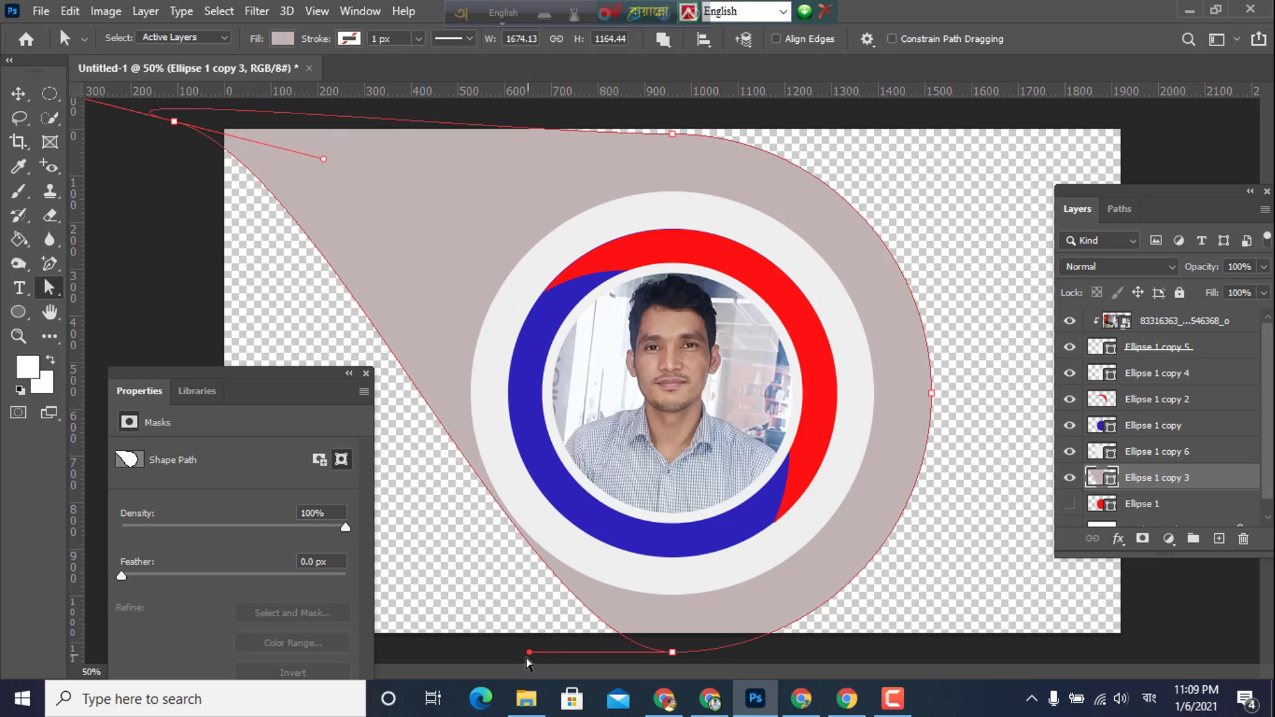
left_click_drag(531, 657, 406, 708)
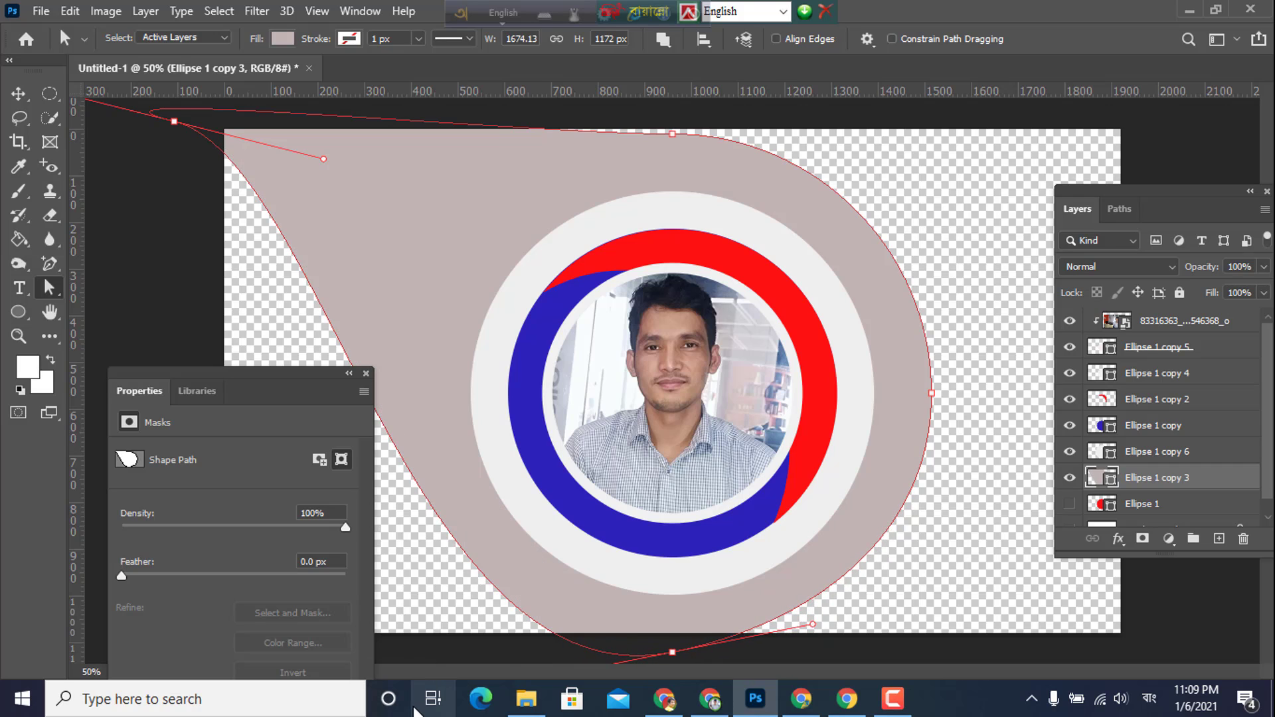
left_click(17, 95)
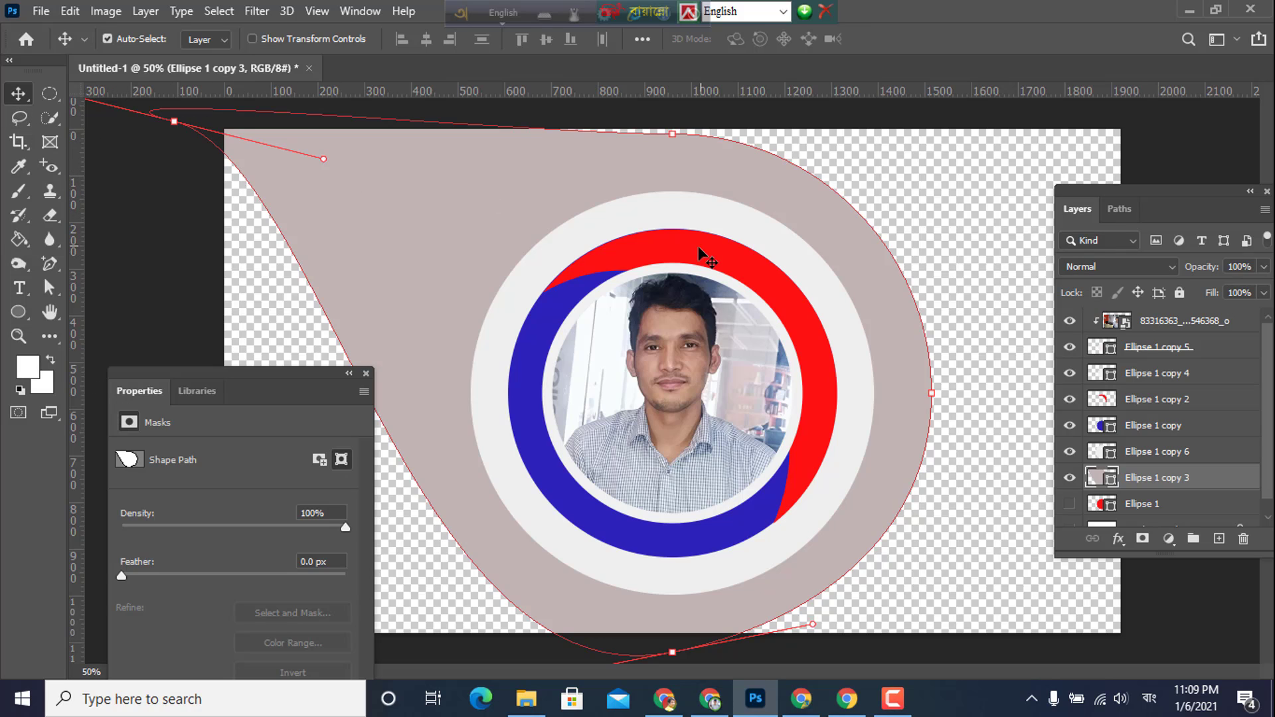
key("Return")
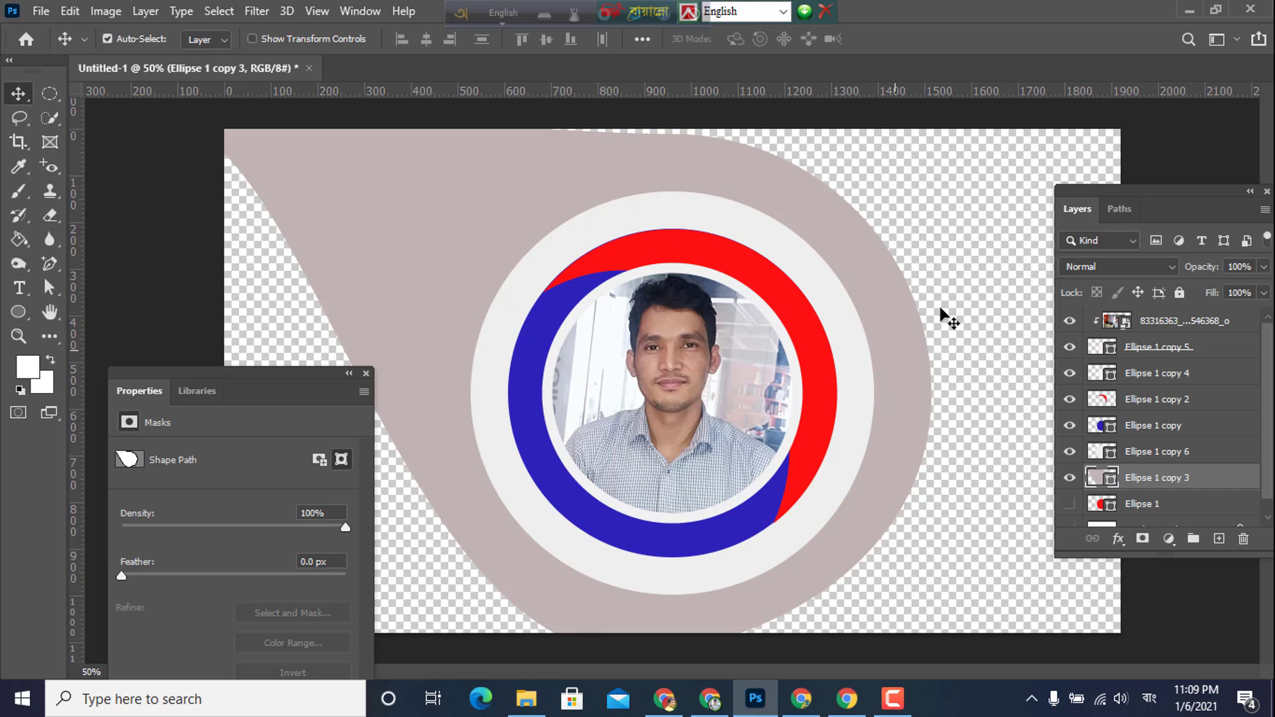
scroll(913, 353, "down", 2)
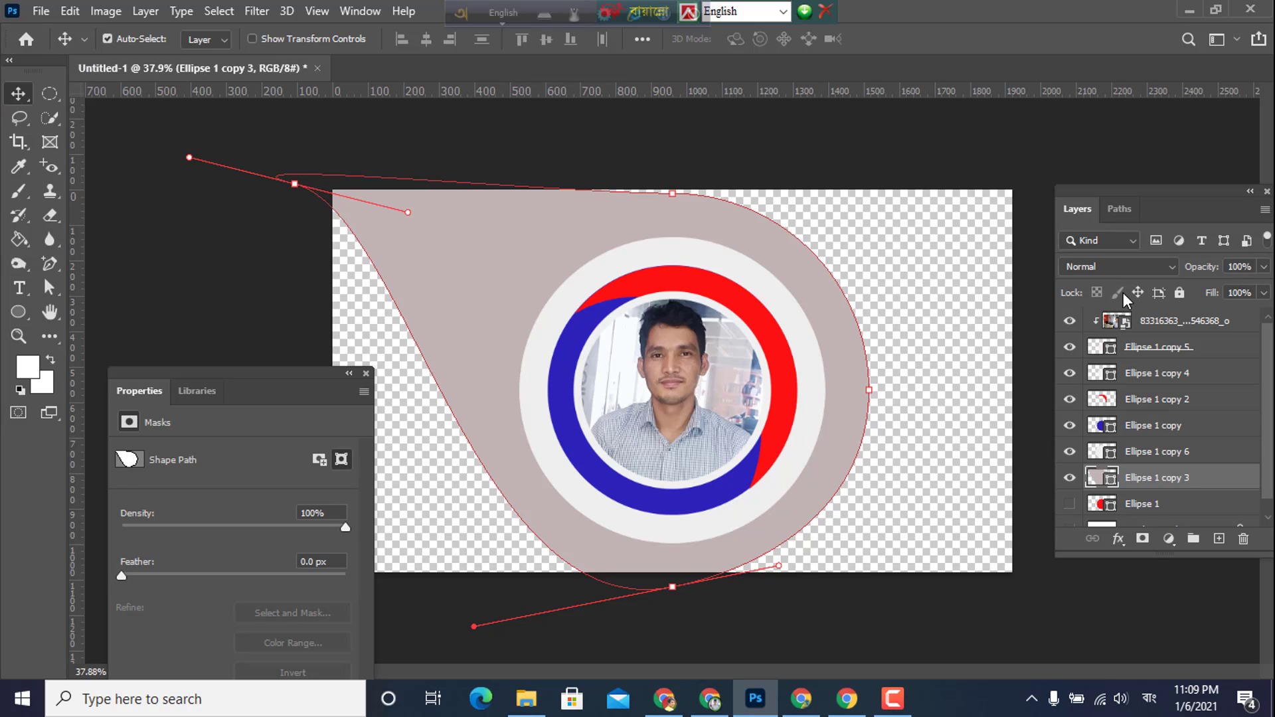
- Make the white Background layer visible and switch to the Pen tool
left_click(1150, 381)
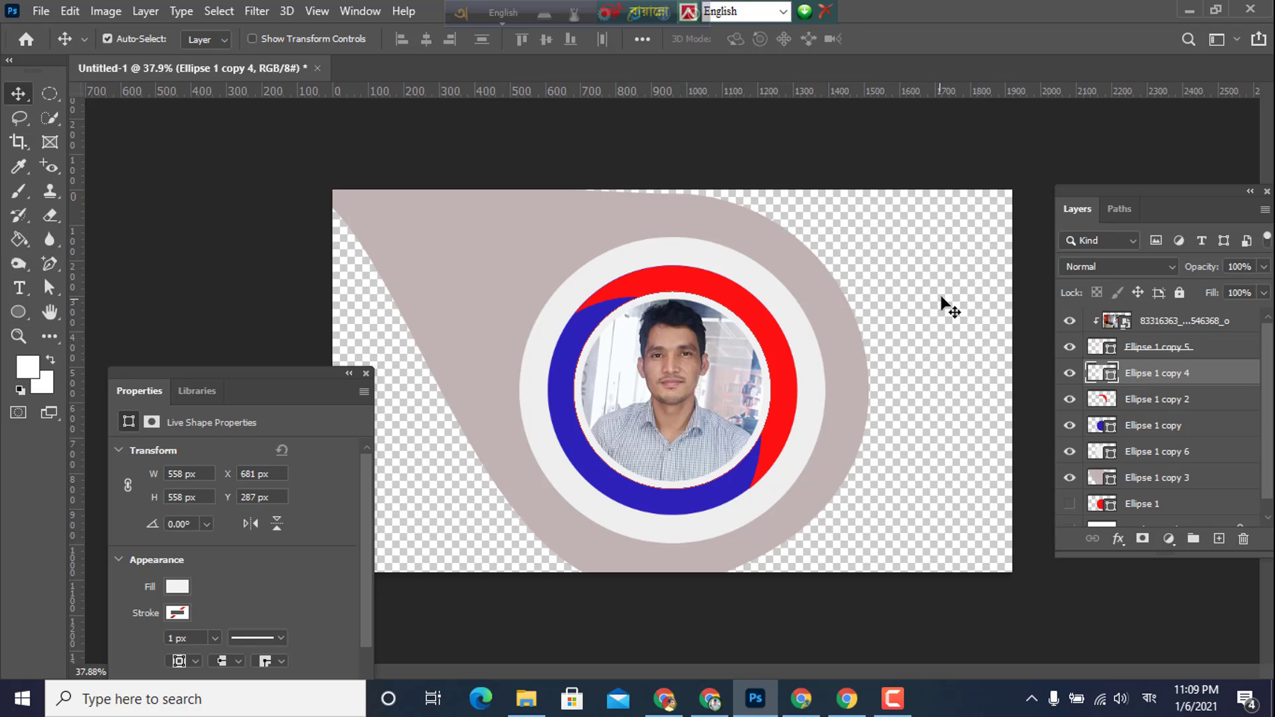
scroll(941, 297, "down", 1)
scroll(1180, 456, "down", 1)
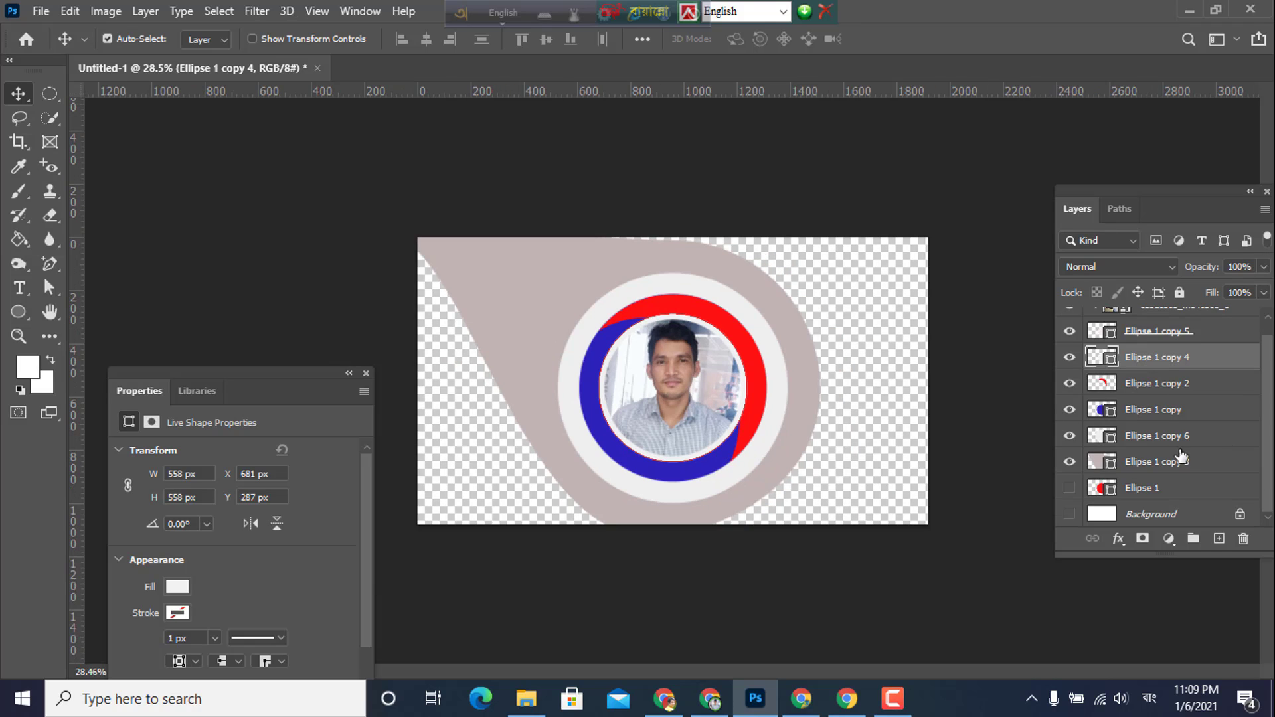
left_click(1069, 514)
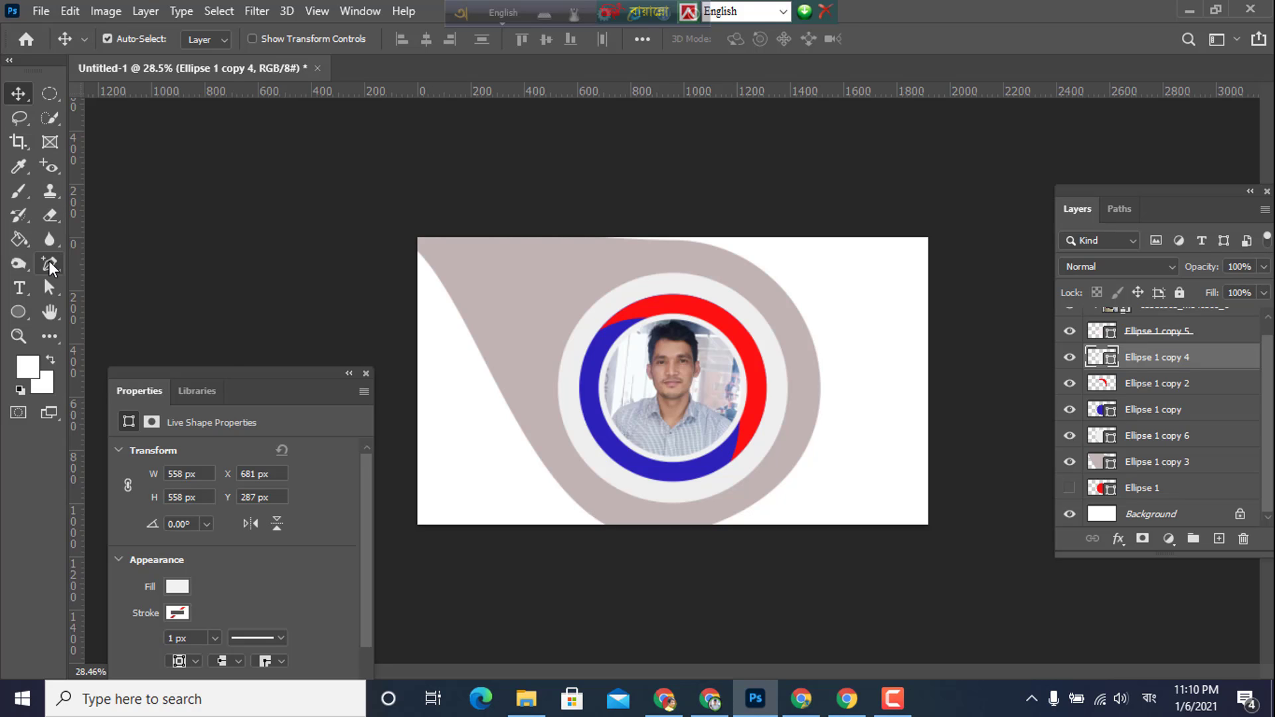
left_click_drag(43, 274, 205, 315)
key("p")
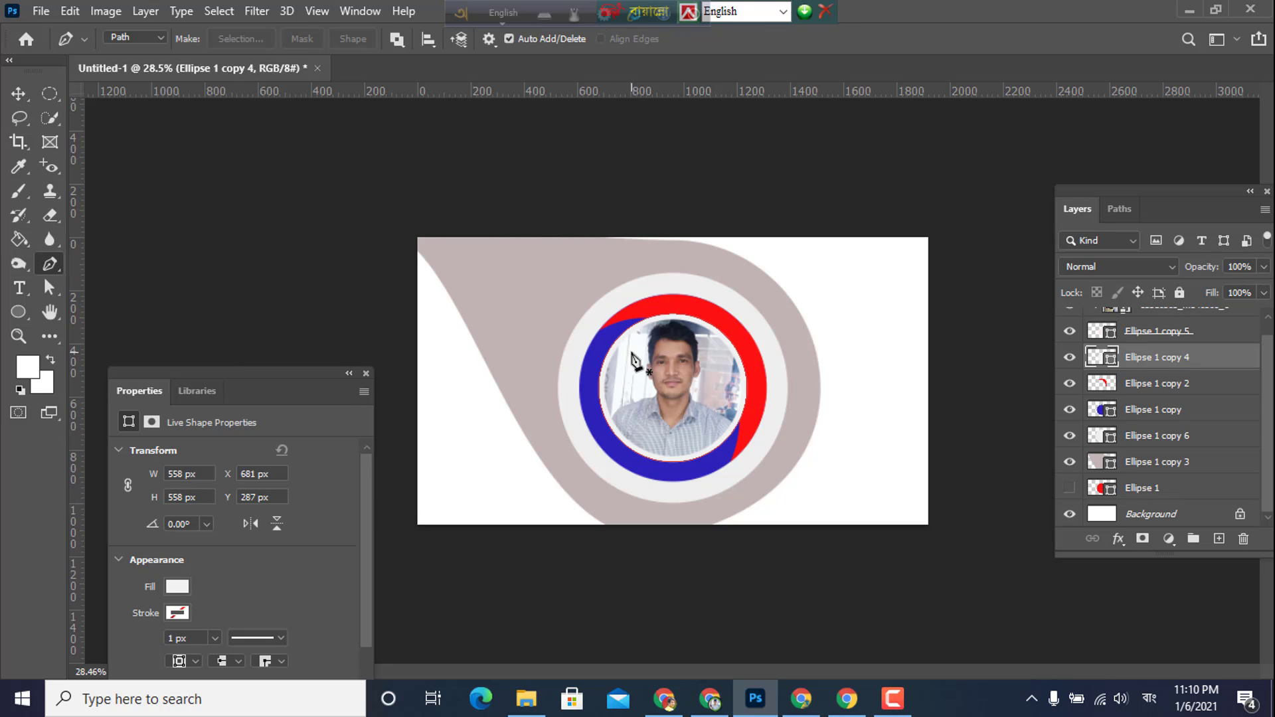
left_click_drag(636, 352, 829, 442)
left_click(601, 410)
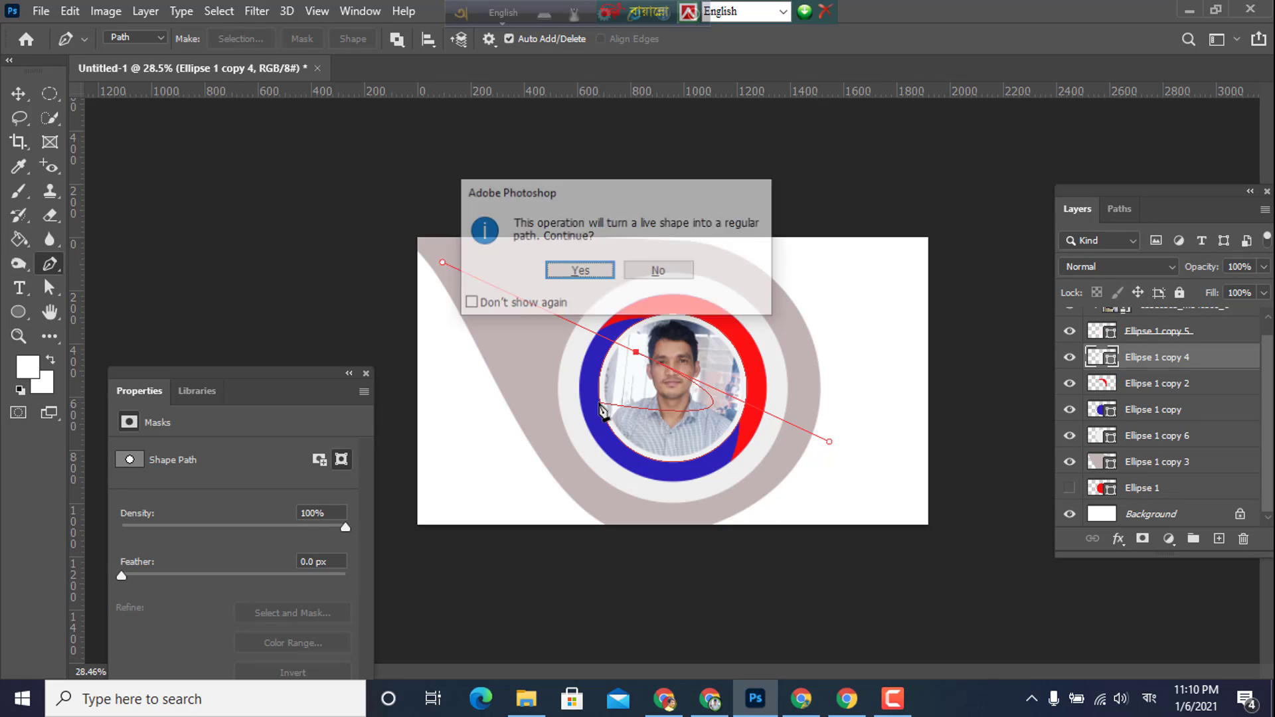
left_click(656, 271)
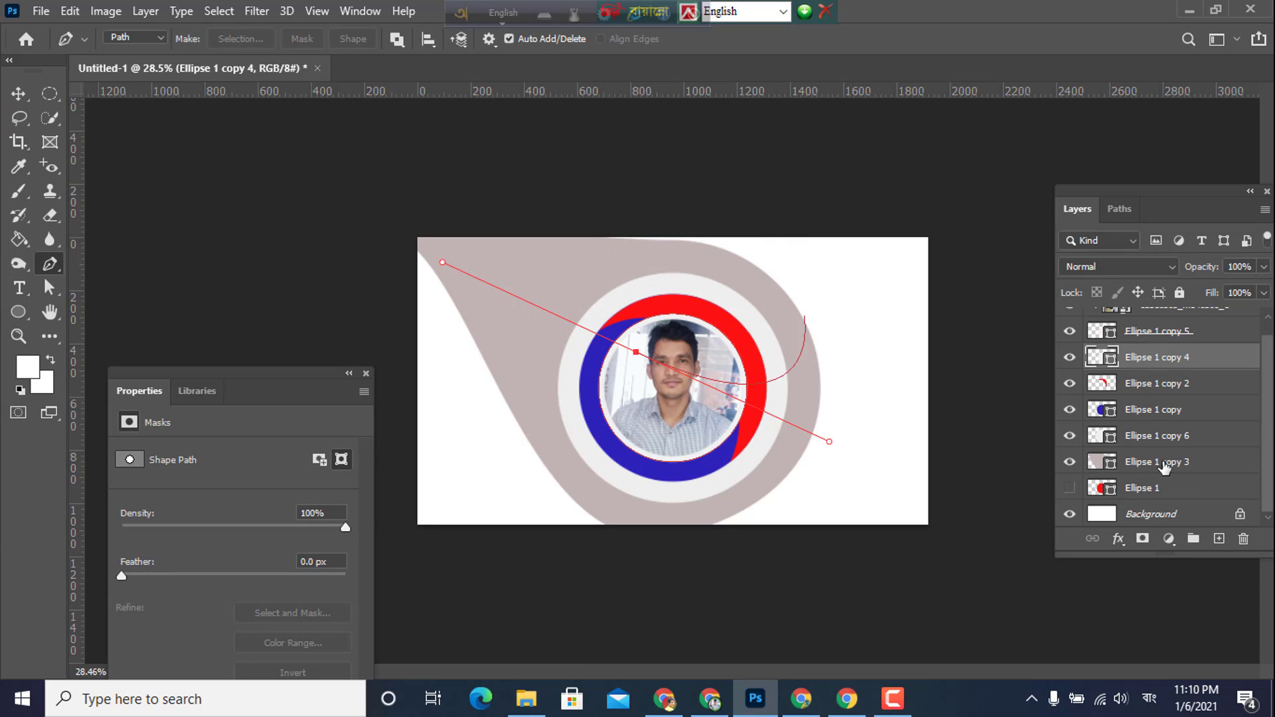
left_click(809, 342)
left_click(570, 272)
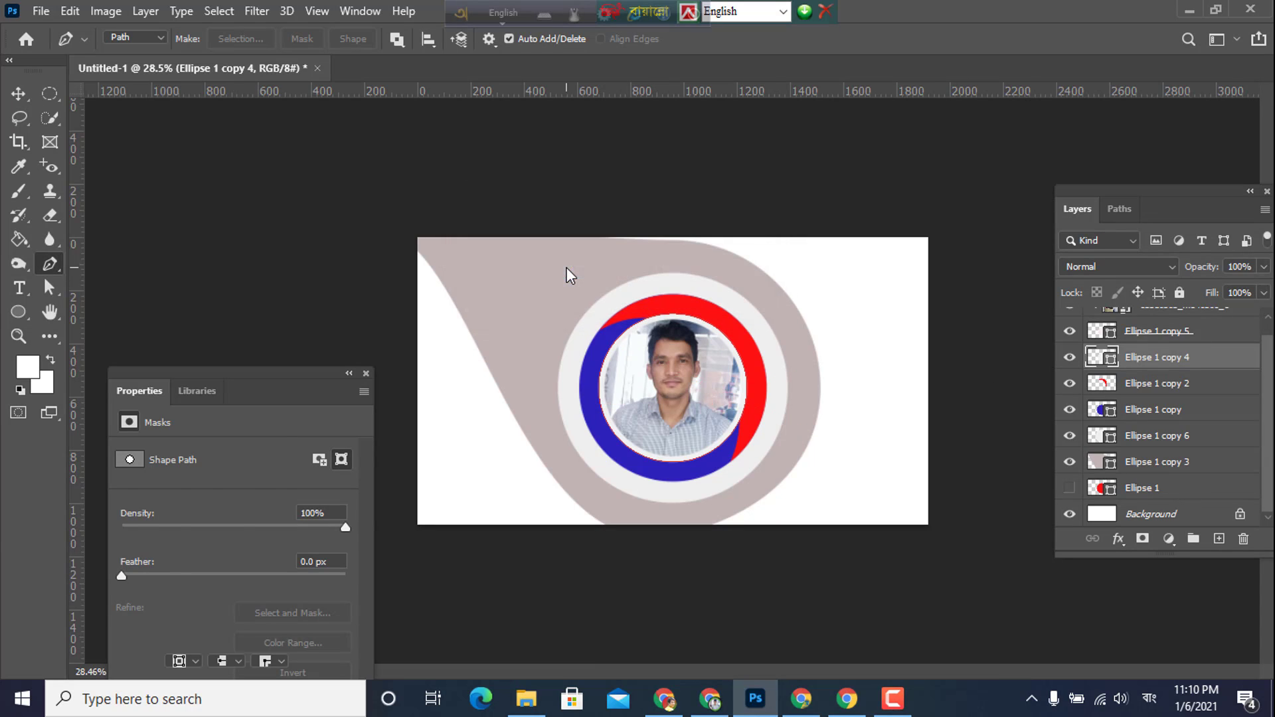
- On a new layer above Ellipse 1, draw a closed wavy path about 2330 by 1095 px around the canvas's lower part and make it a selection
left_click(1179, 489)
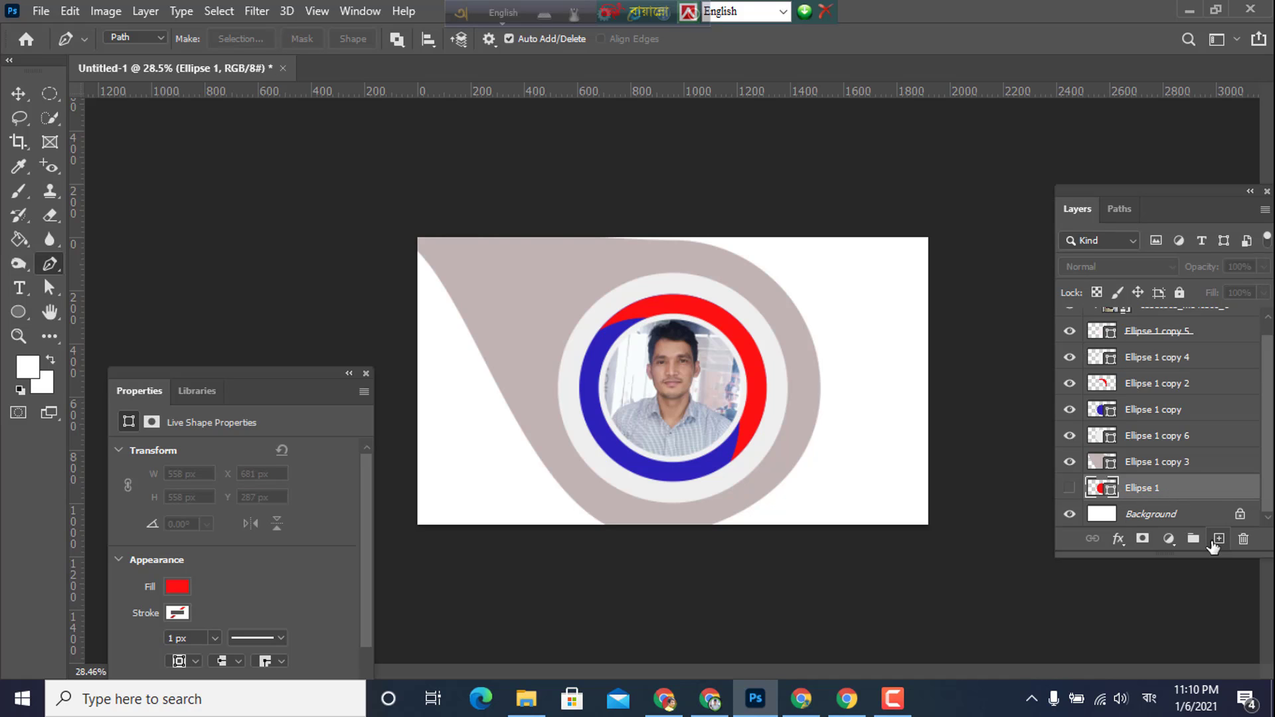
left_click(1219, 539)
left_click(386, 401)
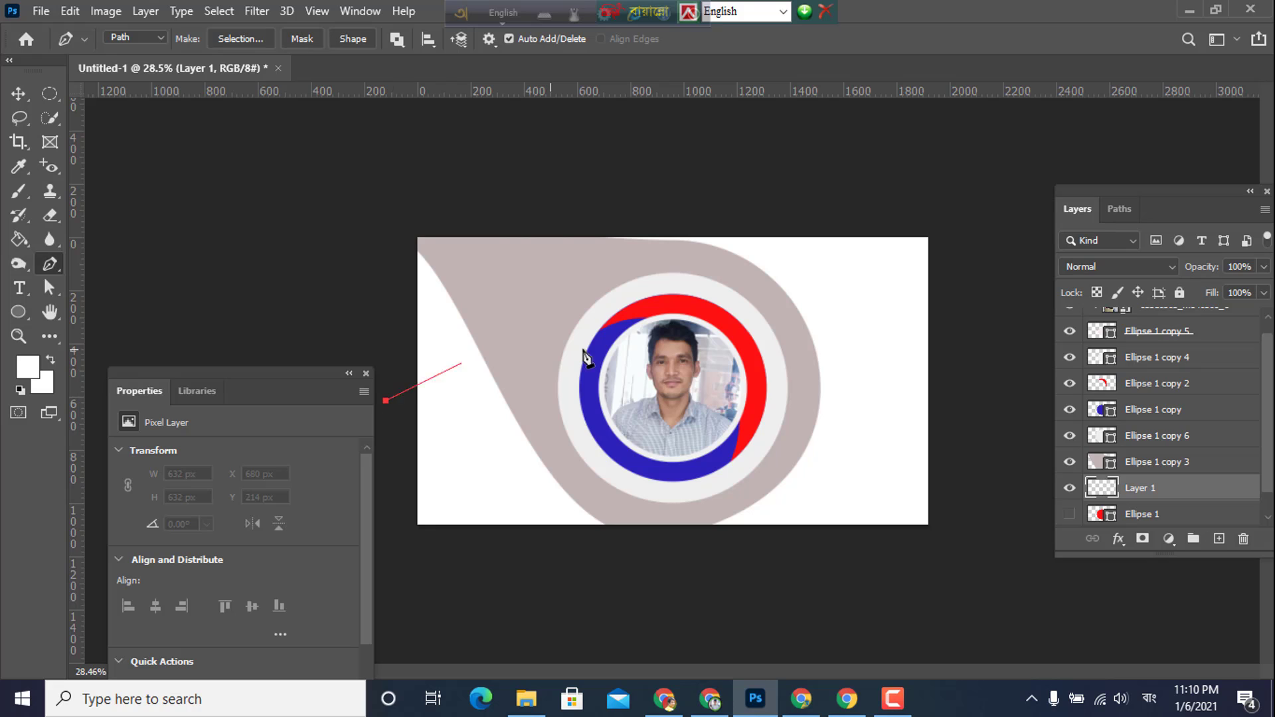
left_click_drag(622, 351, 803, 443)
left_click_drag(841, 444, 981, 380)
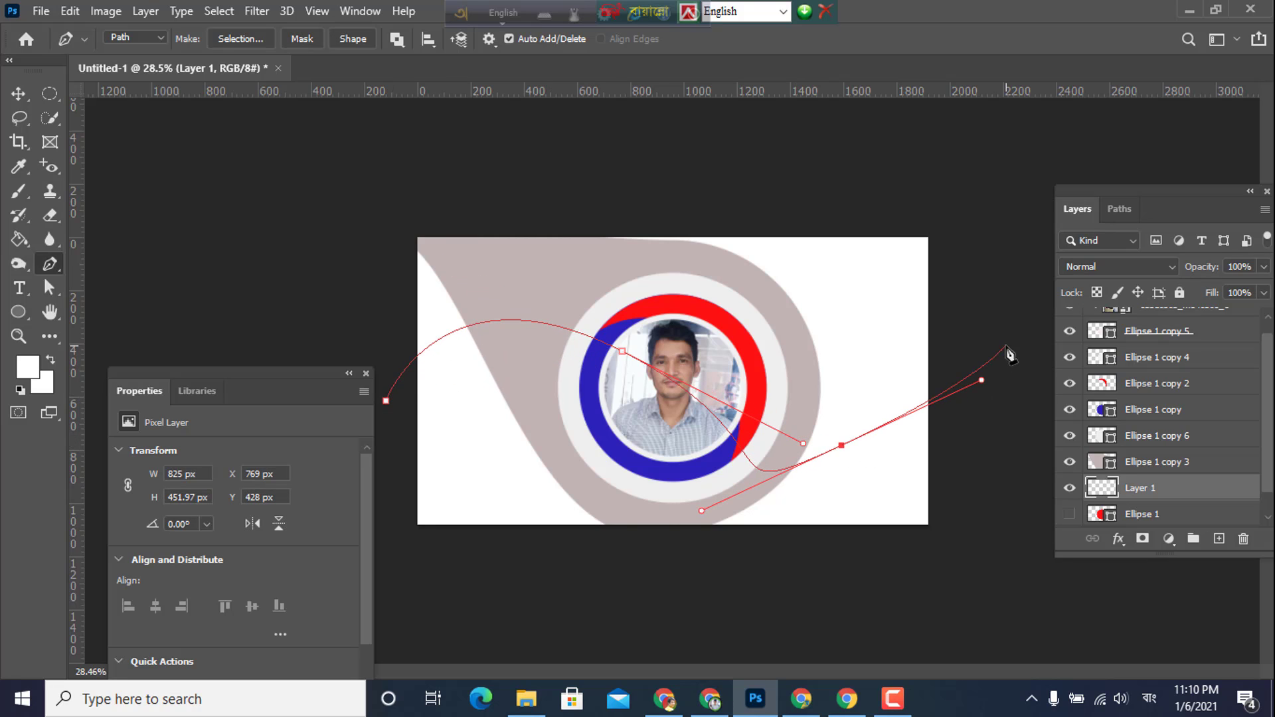
left_click(1005, 345)
left_click(996, 496)
left_click_drag(959, 587, 912, 594)
left_click_drag(538, 609, 489, 601)
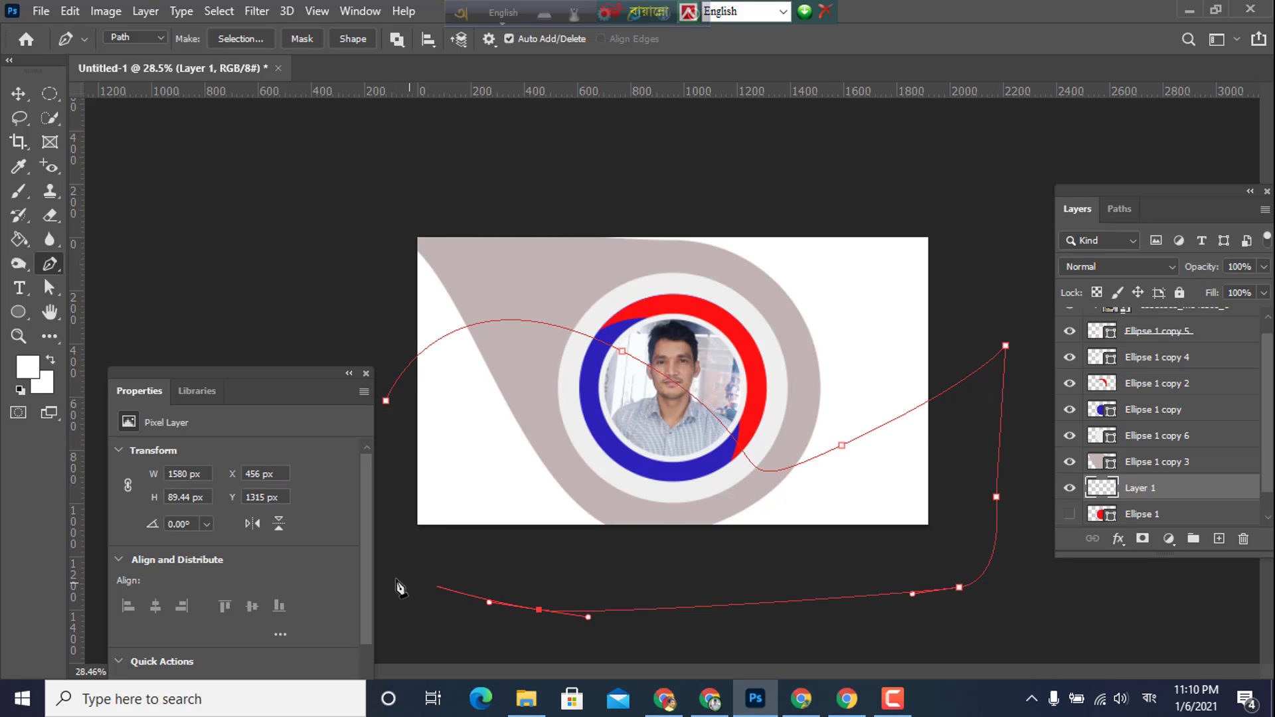
left_click(389, 576)
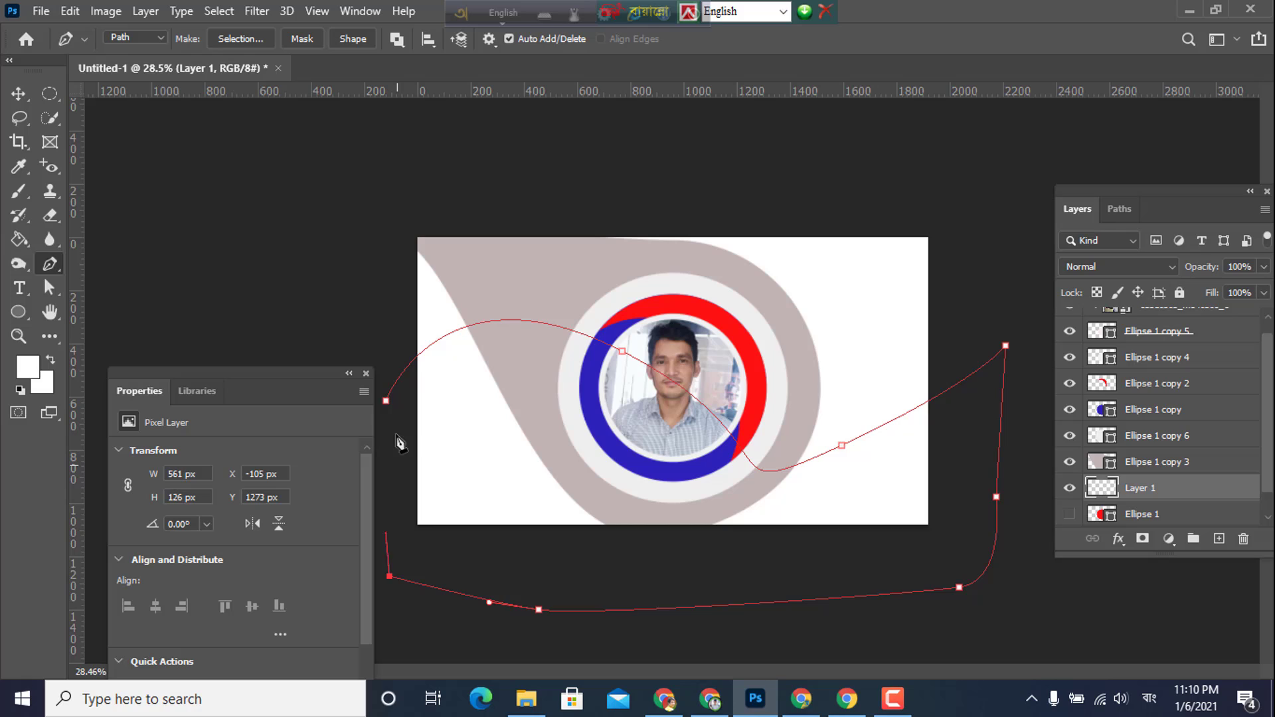
left_click(385, 401)
key("ctrl+Return")
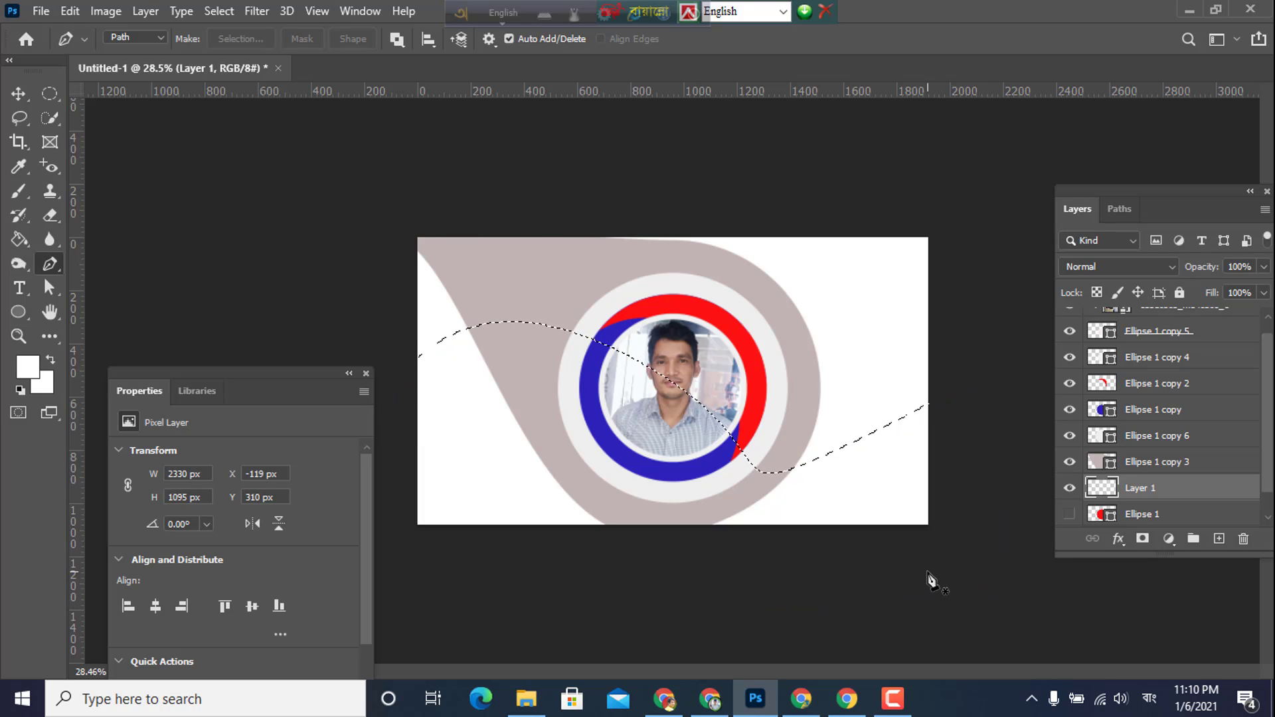
- Fill the wavy selection on Layer 1 with coral red (e75a5a) and deselect
left_click(28, 367)
left_click(274, 378)
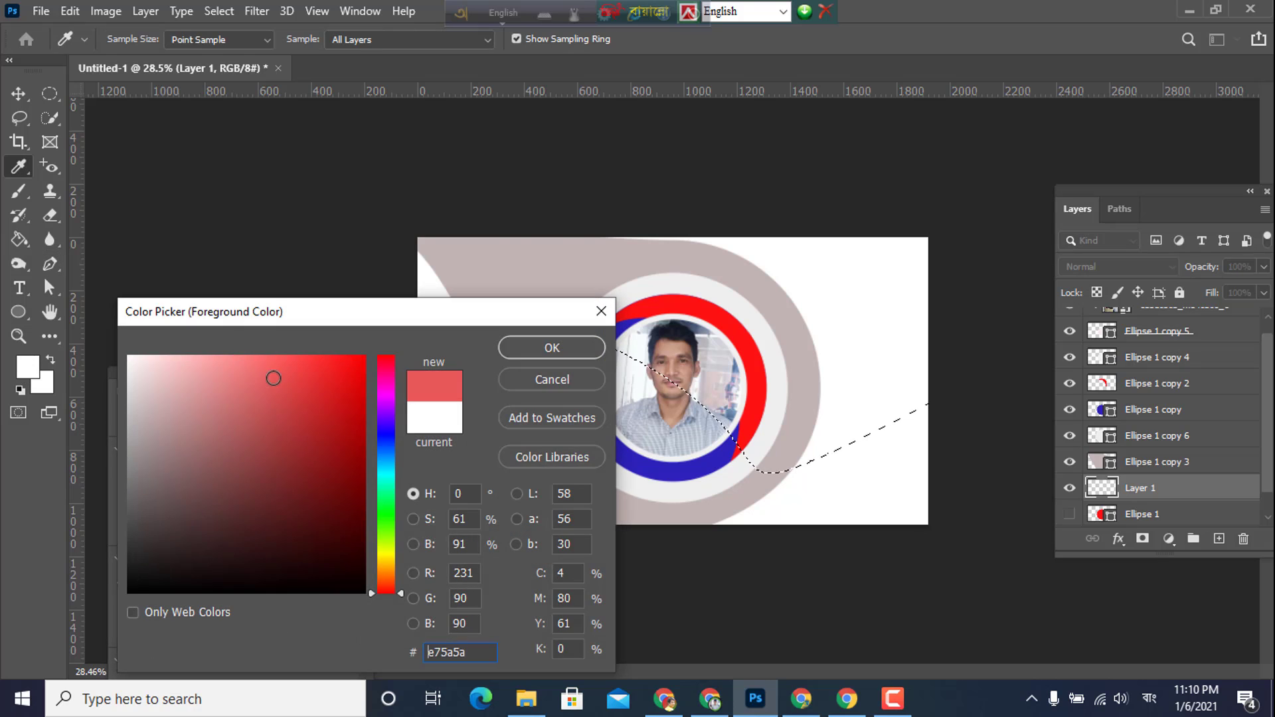
left_click(536, 350)
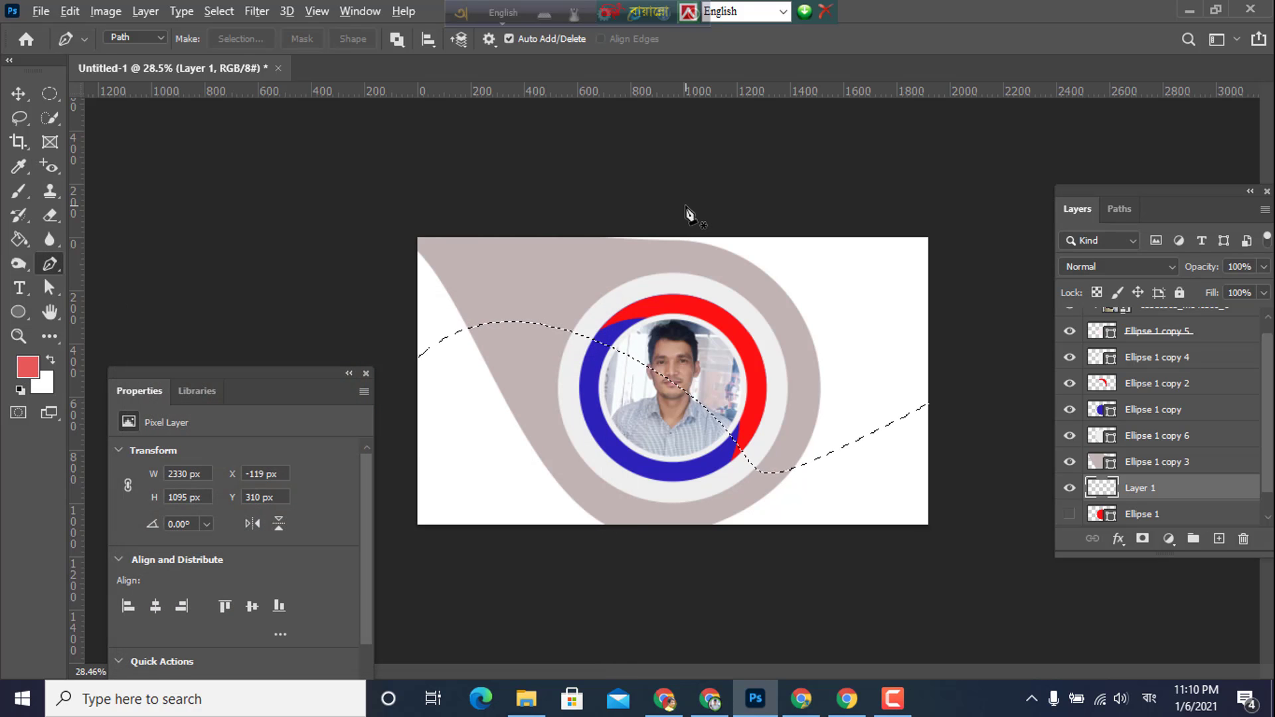
key("alt+BackSpace")
key("ctrl+d")
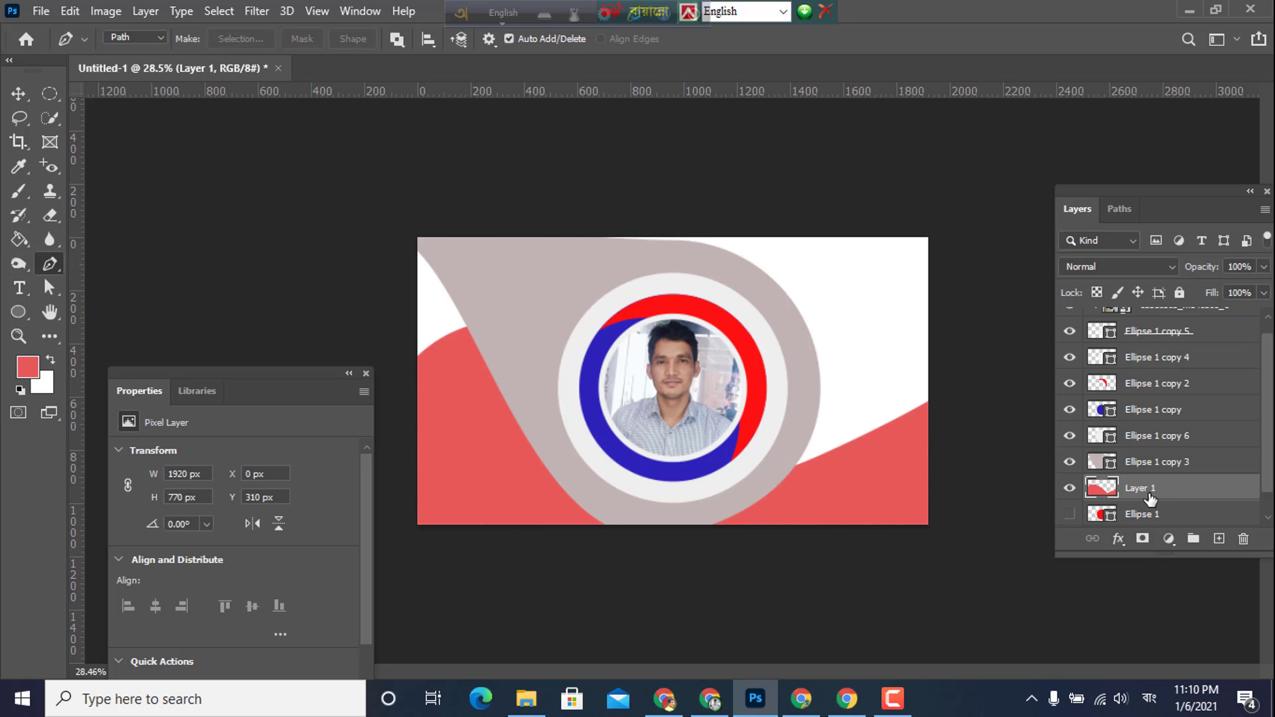
- Add a Solid Color fill layer directly above the Background layer in dark red (d61b1b)
scroll(1158, 490, "down", 1)
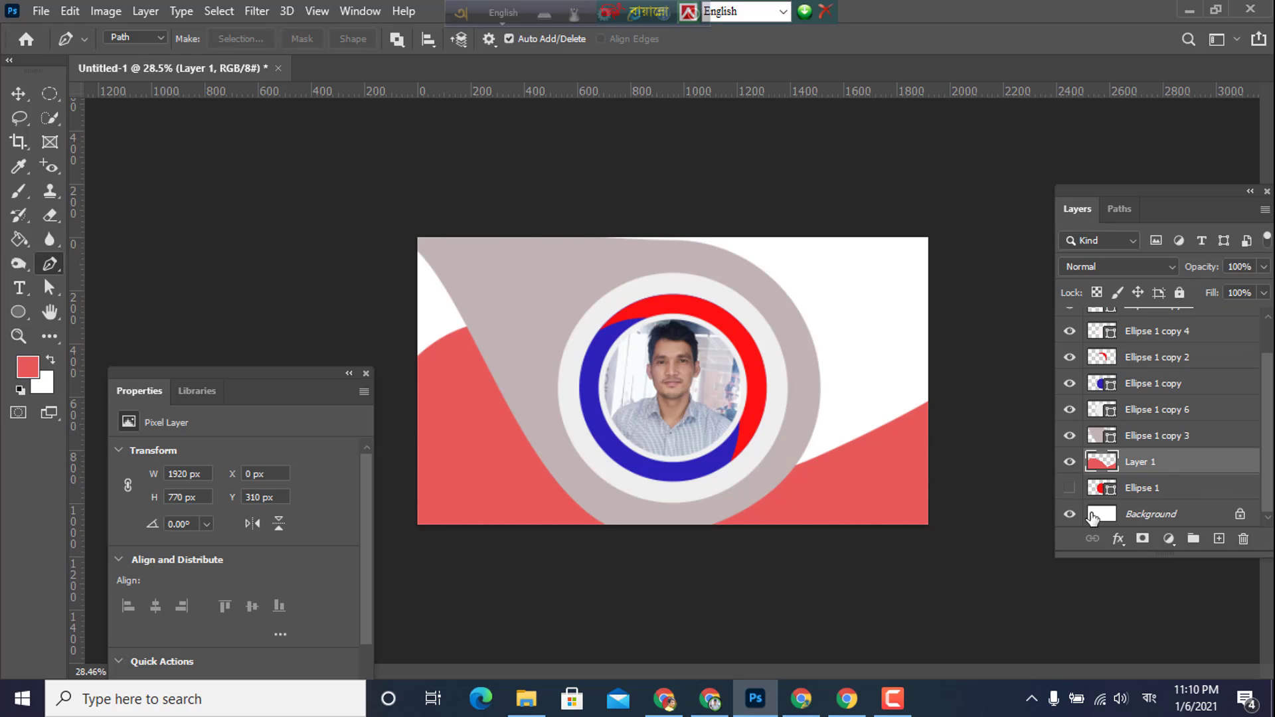
left_click(1110, 514)
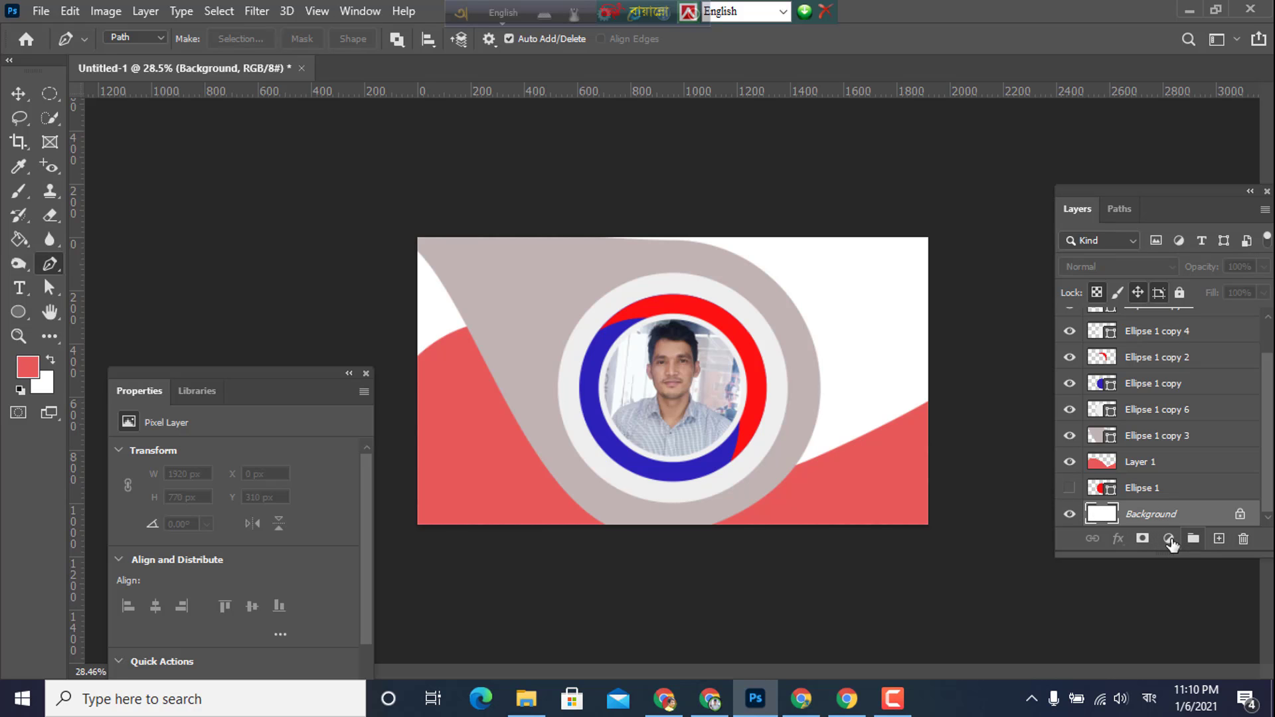
left_click(1169, 539)
left_click(1155, 218)
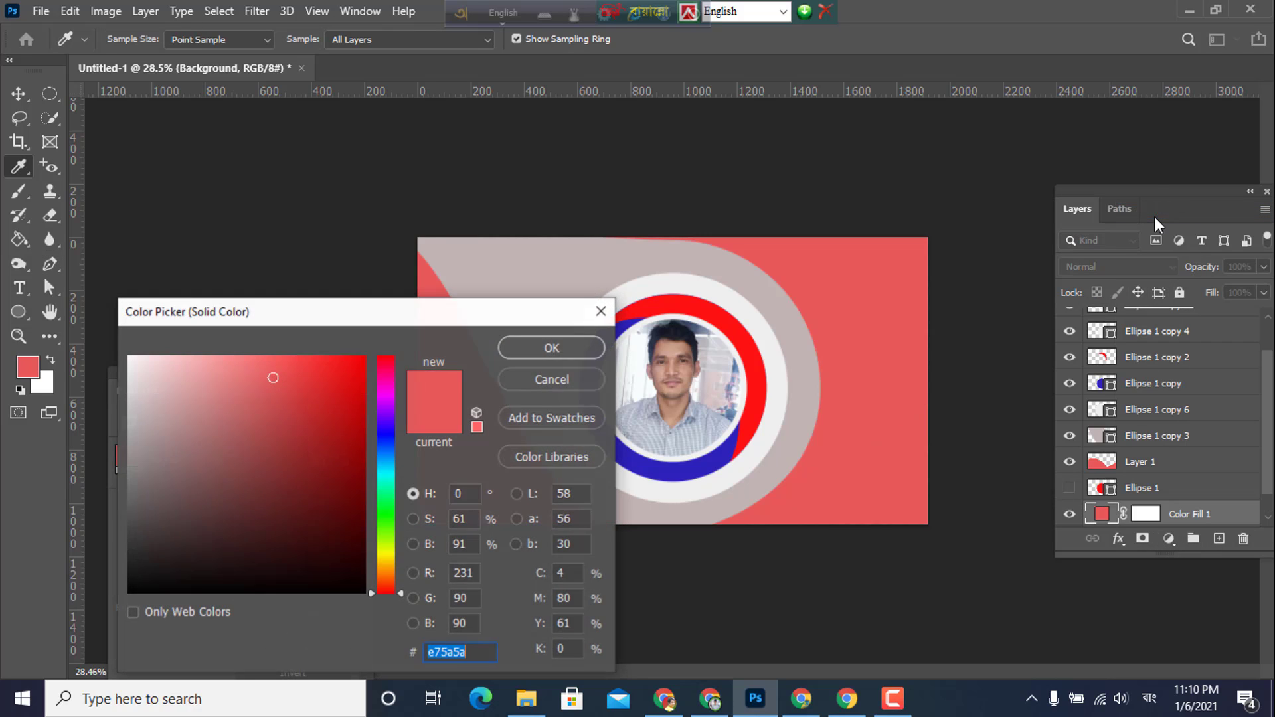
mouse_move(348, 414)
left_mouse_down()
mouse_move(128, 353)
mouse_move(151, 448)
mouse_move(188, 506)
mouse_move(319, 535)
mouse_move(336, 392)
left_mouse_up()
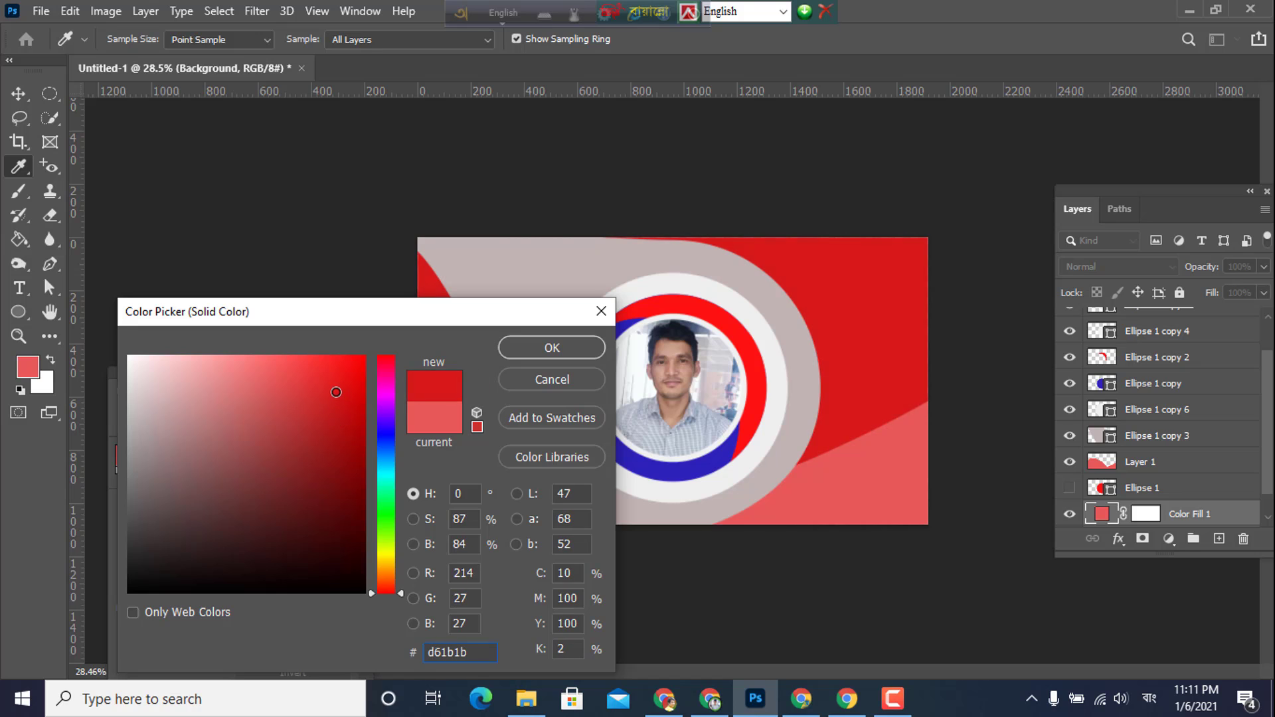
left_click(549, 346)
key("p")
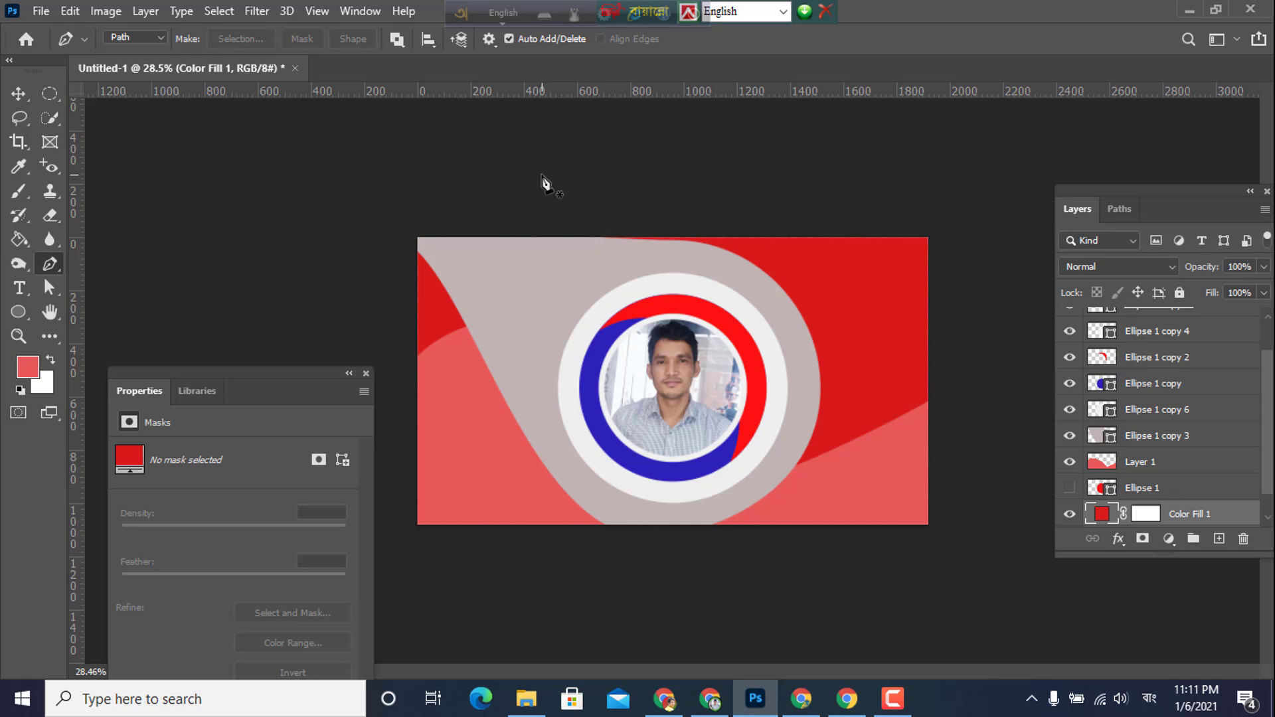
- Close the Properties panel and examine the finished design at 50% zoom
left_click(366, 374)
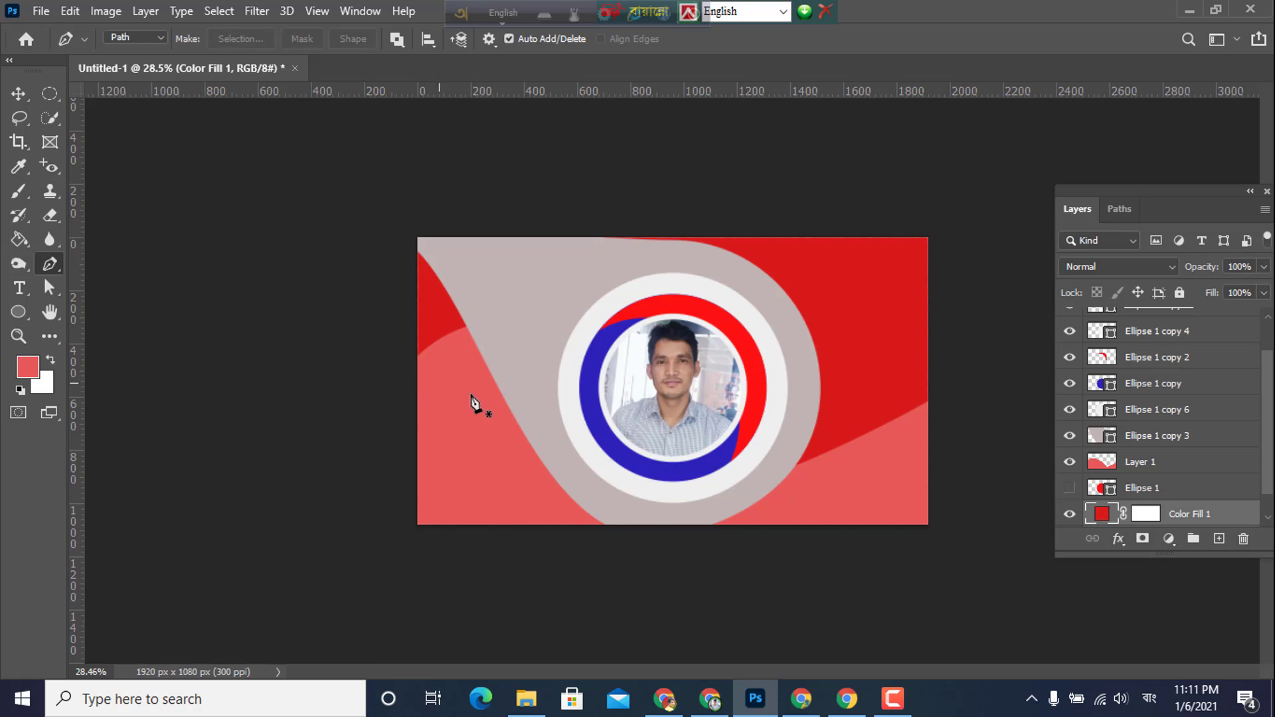
scroll(479, 402, "up", 2)
scroll(478, 402, "up", 1)
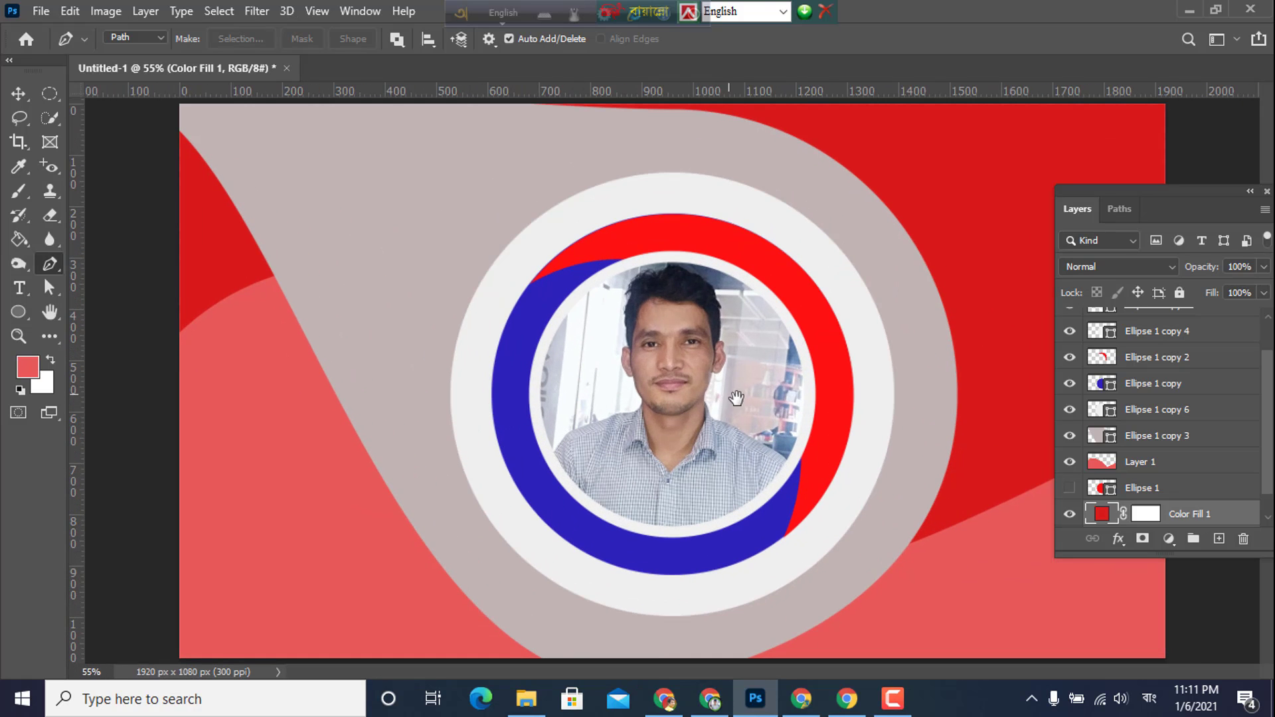
scroll(737, 397, "down", 1)
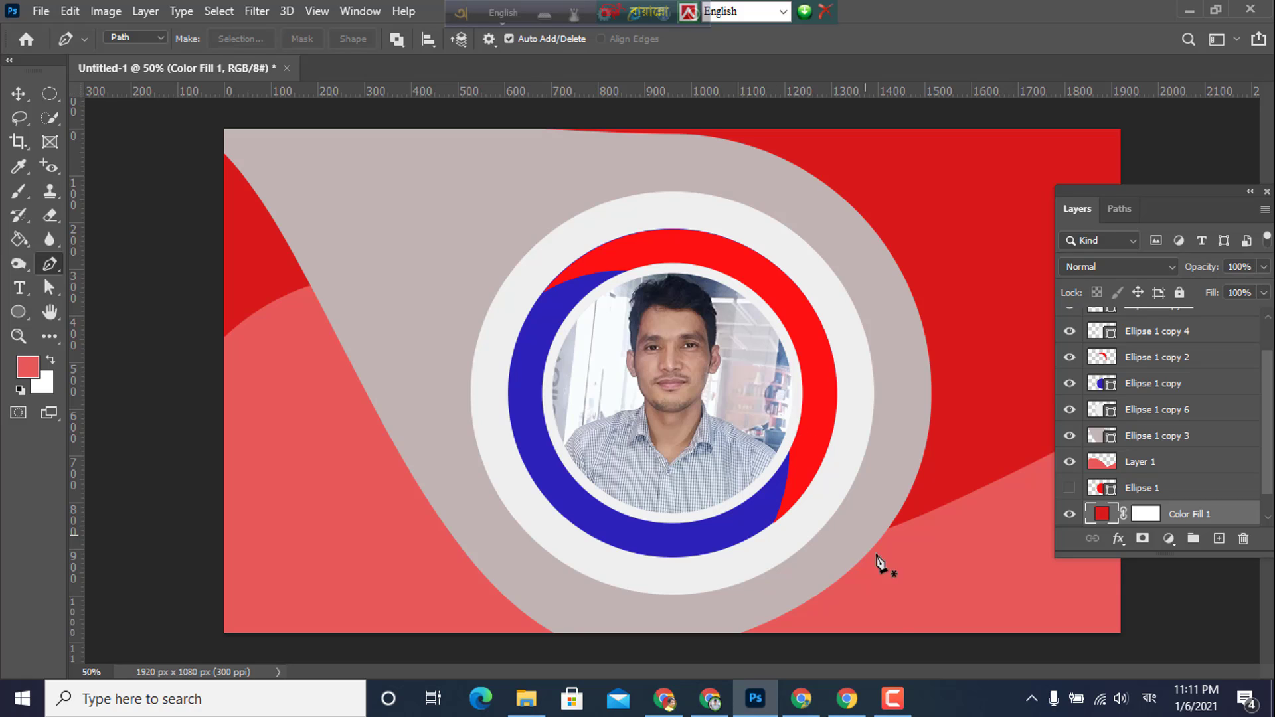
mouse_move(905, 710)
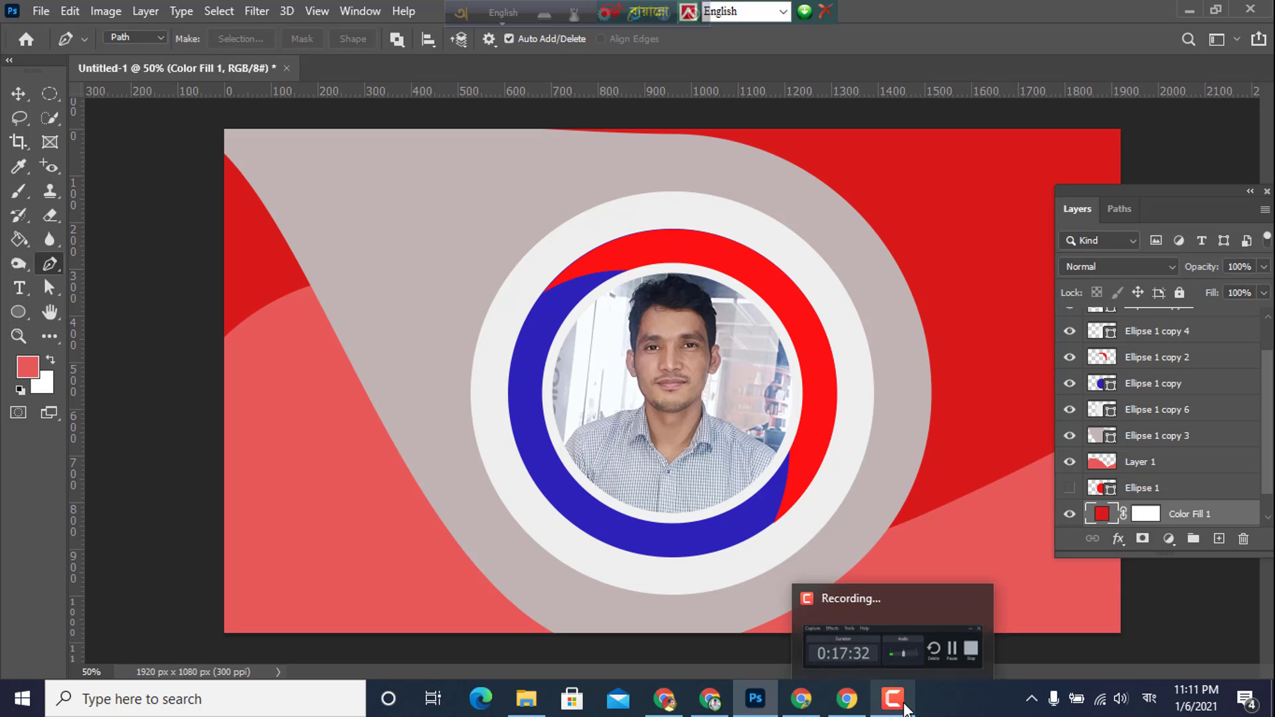
left_click(906, 610)
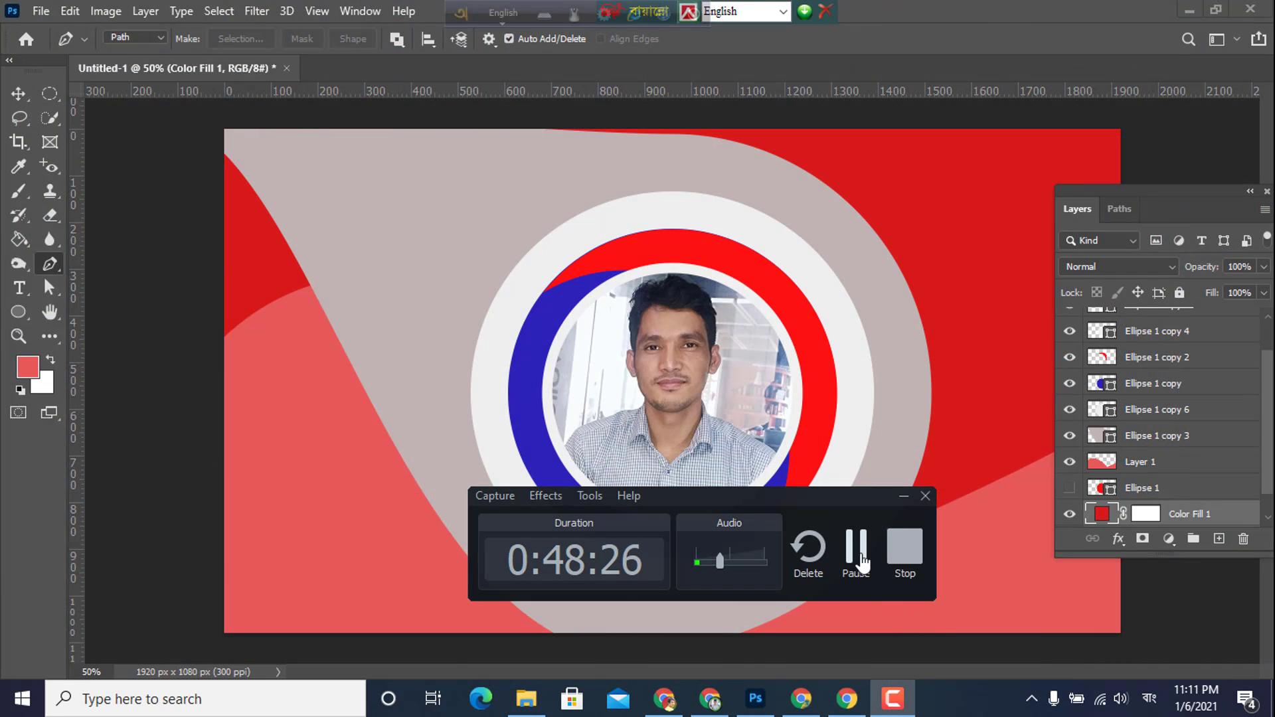
left_click(905, 555)
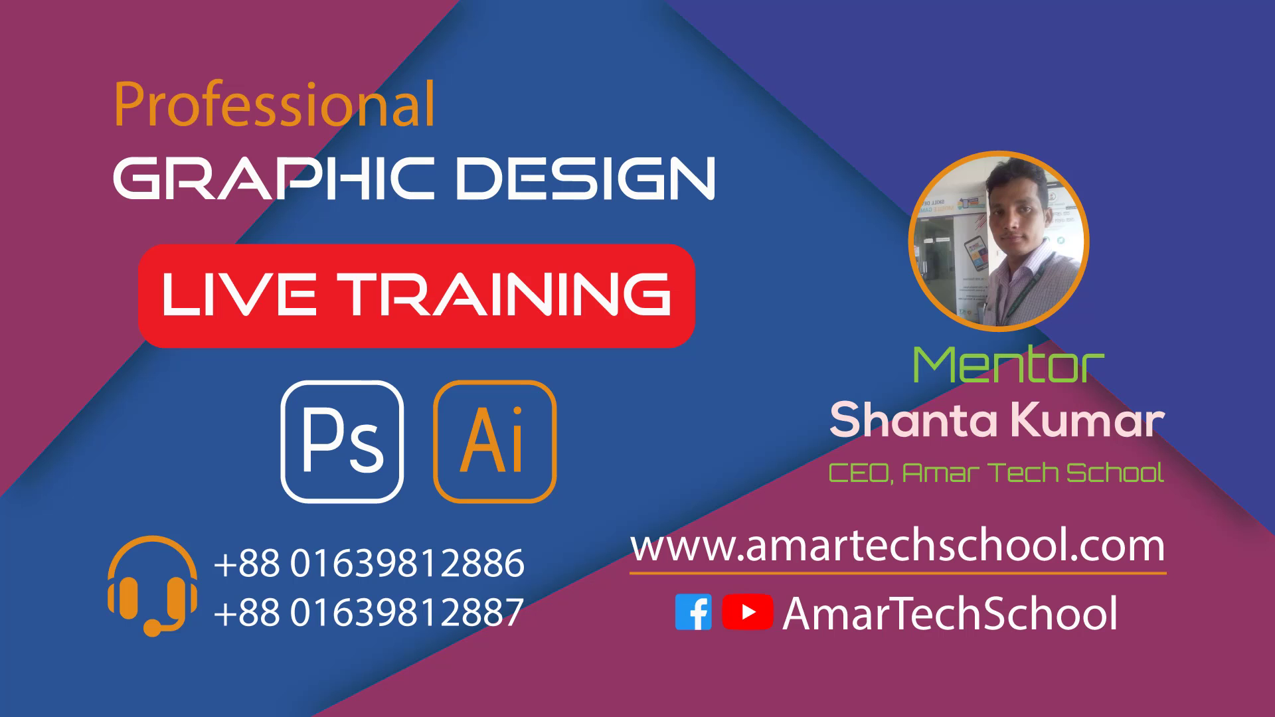